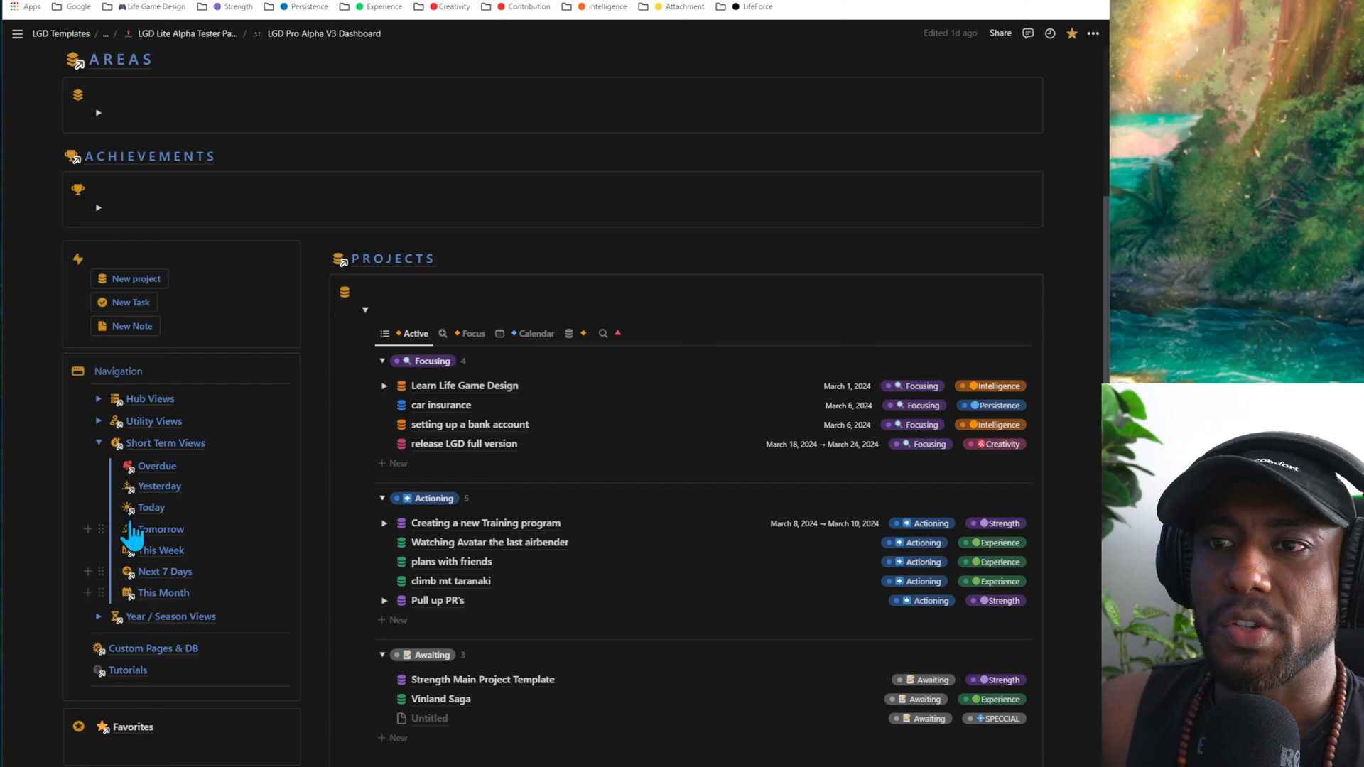
- Open the Short Term Views page from the dashboard's Navigation section
mouse_move(187, 607)
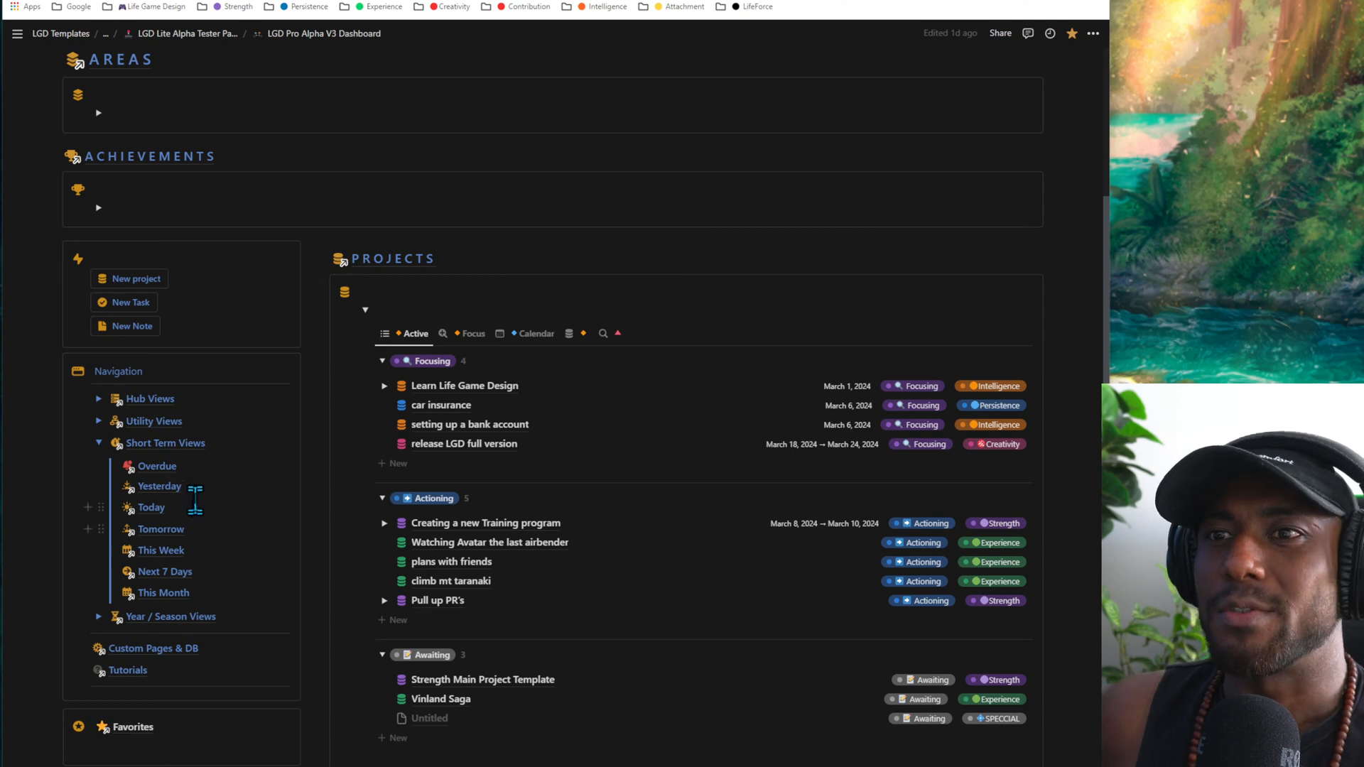
left_click(135, 444)
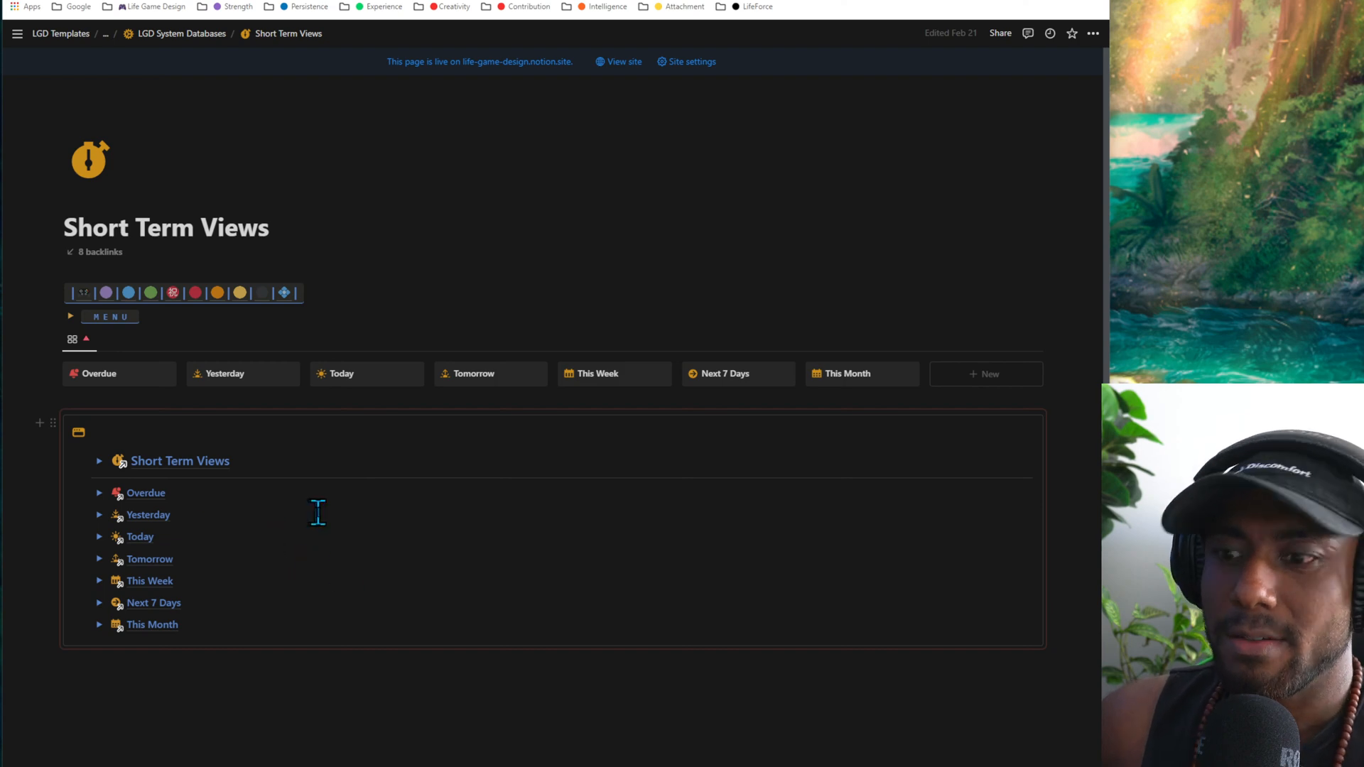
scroll(424, 517, "up", 6)
scroll(425, 517, "down", 11)
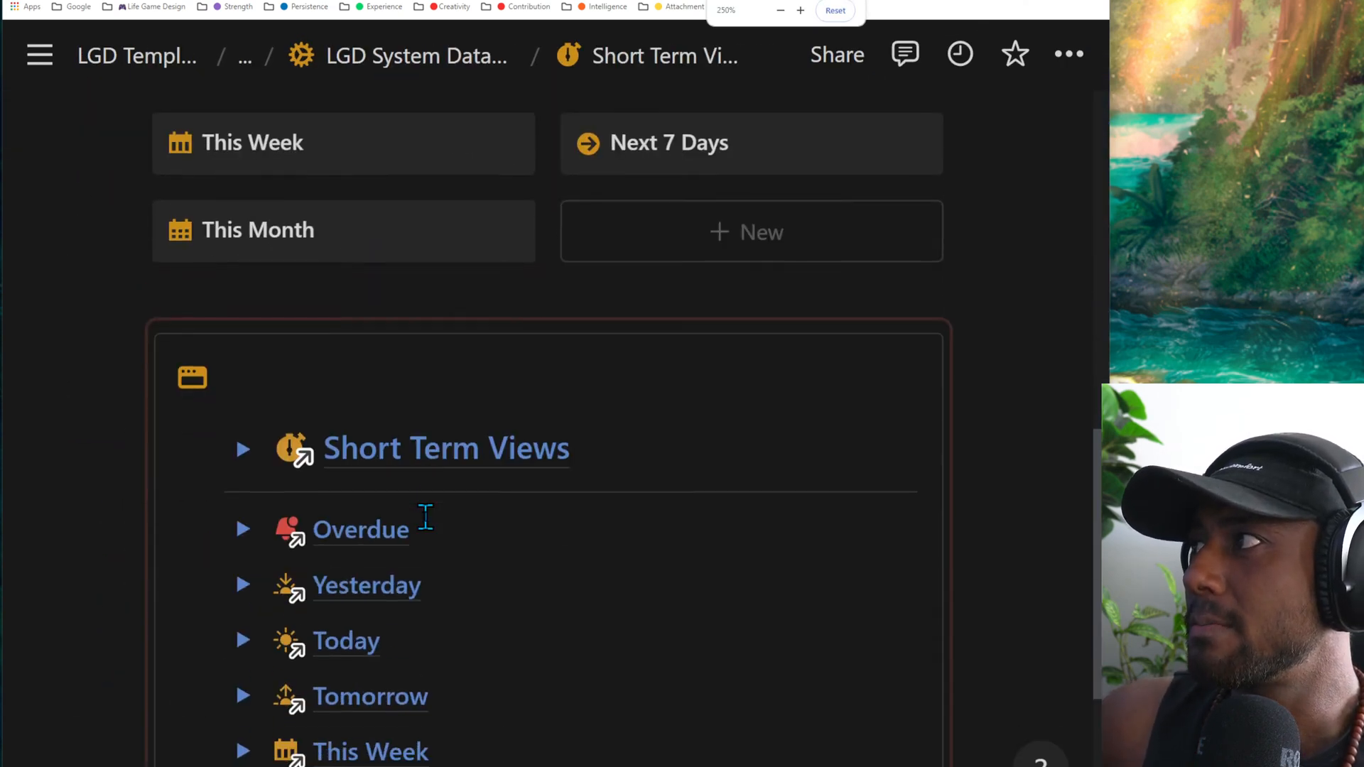
- Examine the list of short-term views from Overdue to This Month on the Short Term Views page
left_click(468, 335)
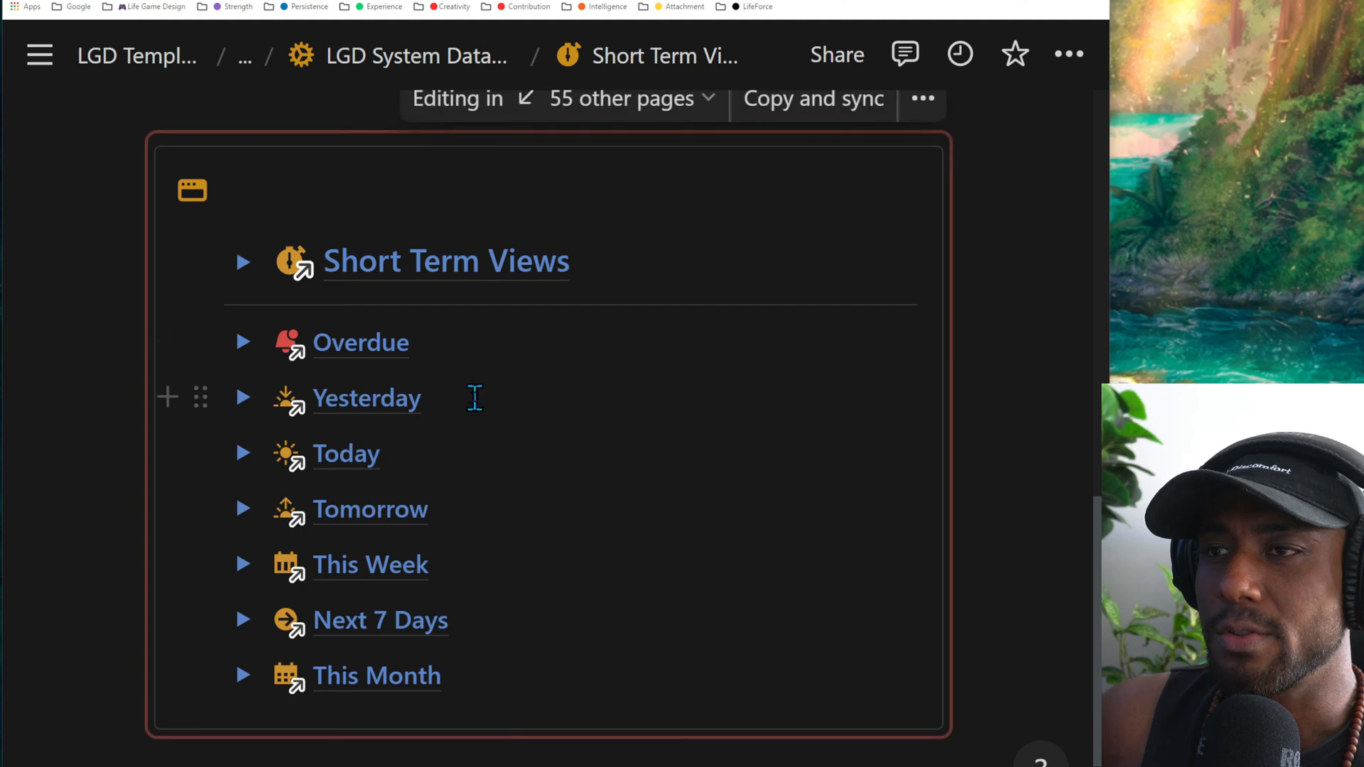
left_click(469, 469)
left_click(488, 546)
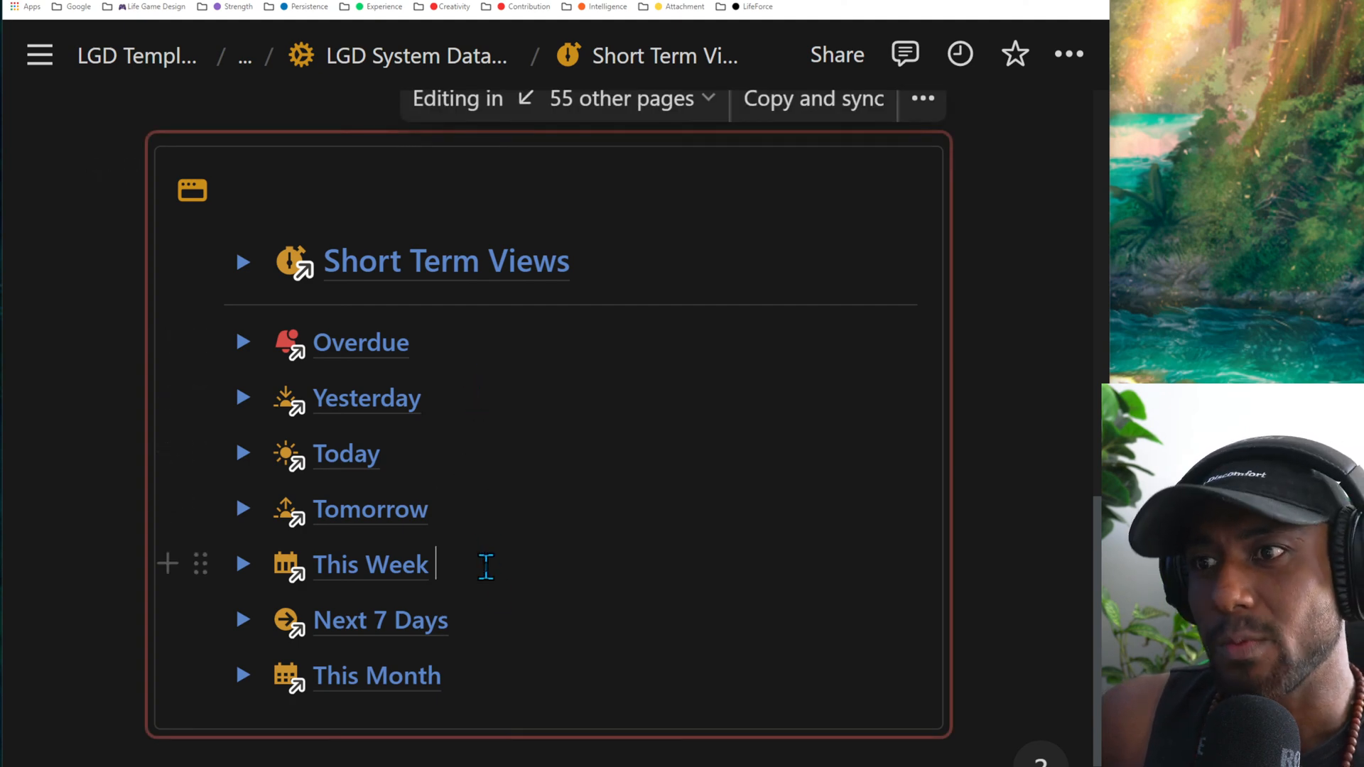
left_click(517, 637)
left_click(511, 680)
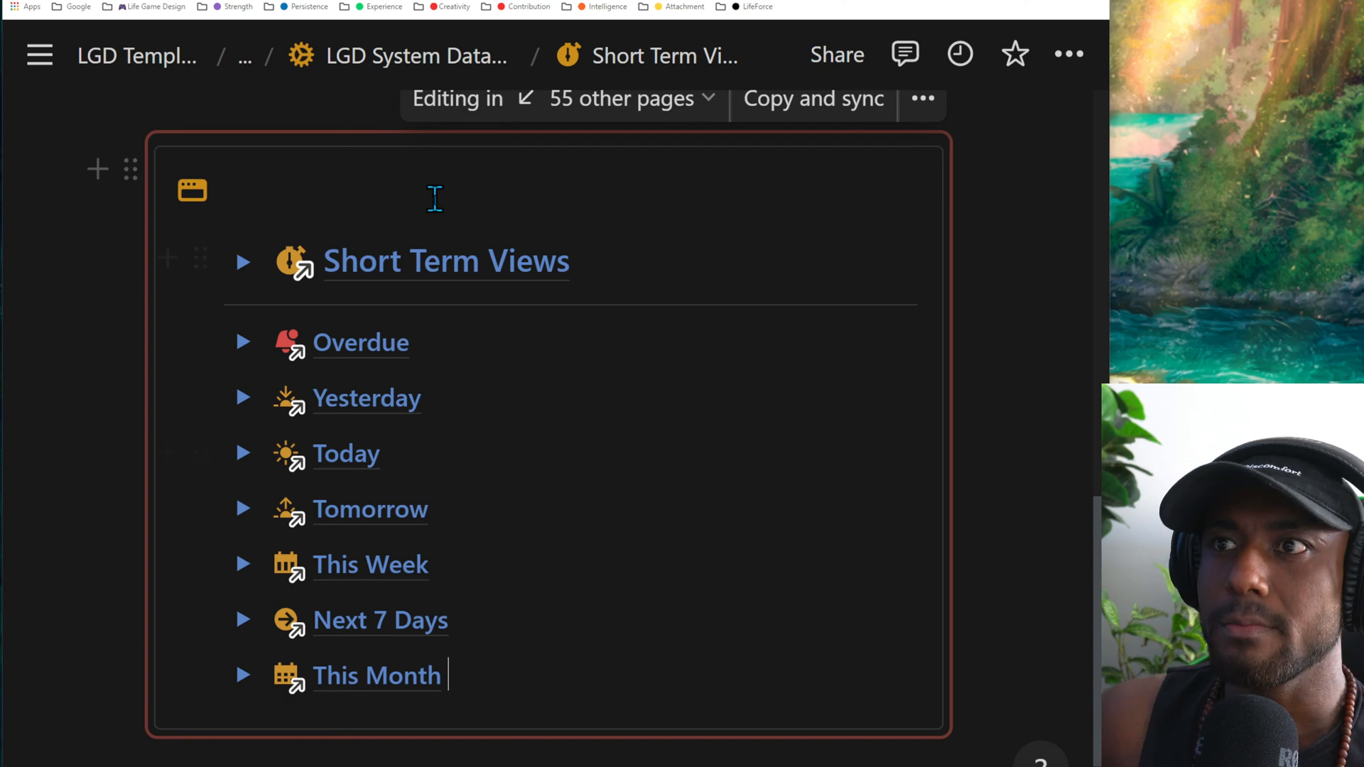
key("ctrl+minus")
scroll(529, 406, "up", 2)
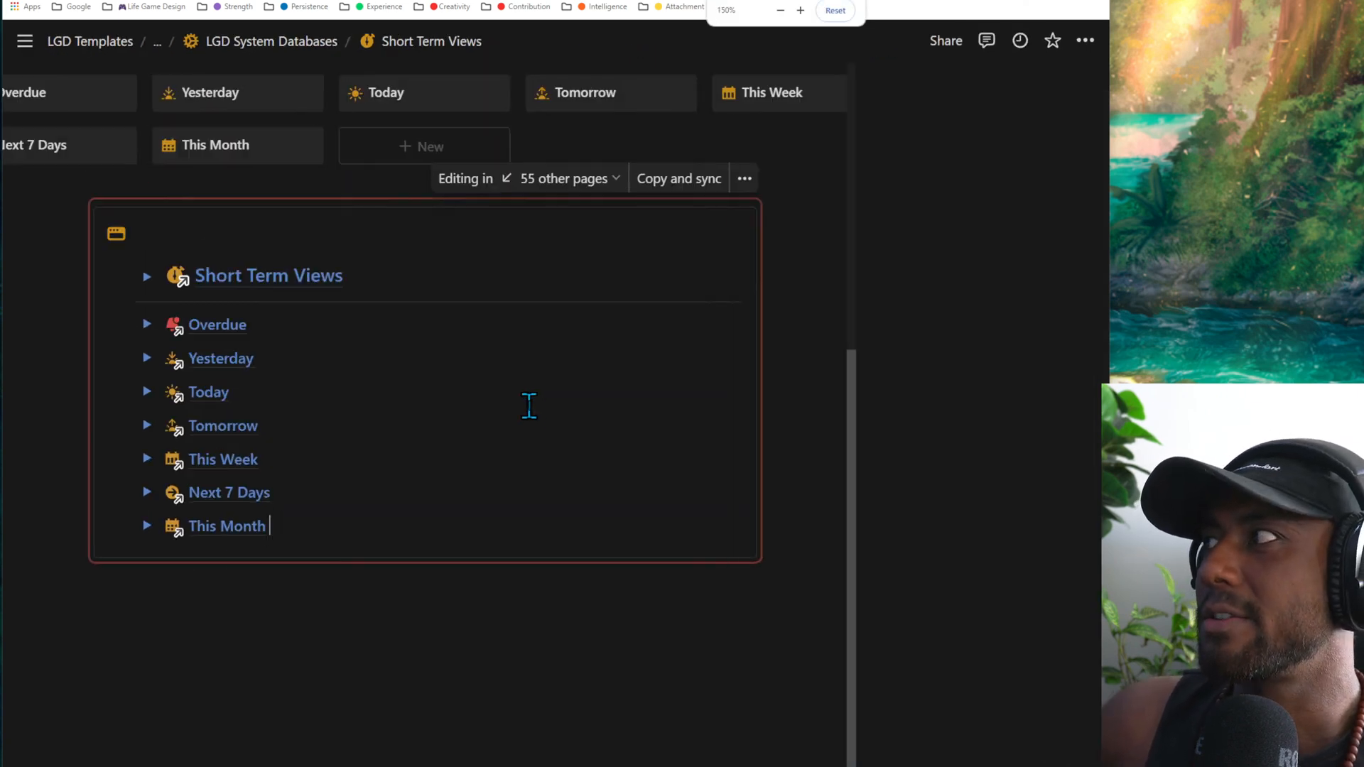
scroll(529, 405, "up", 3)
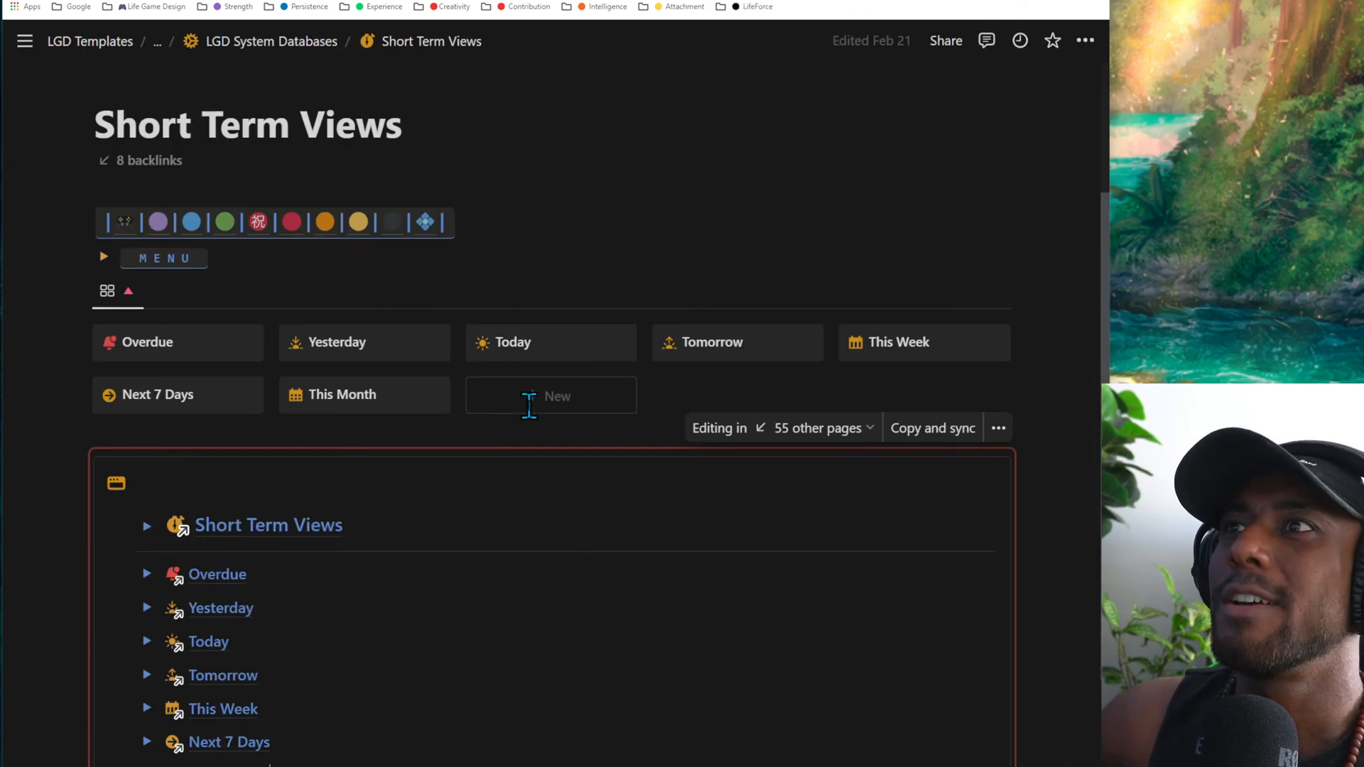
scroll(529, 405, "up", 3)
scroll(526, 404, "down", 6)
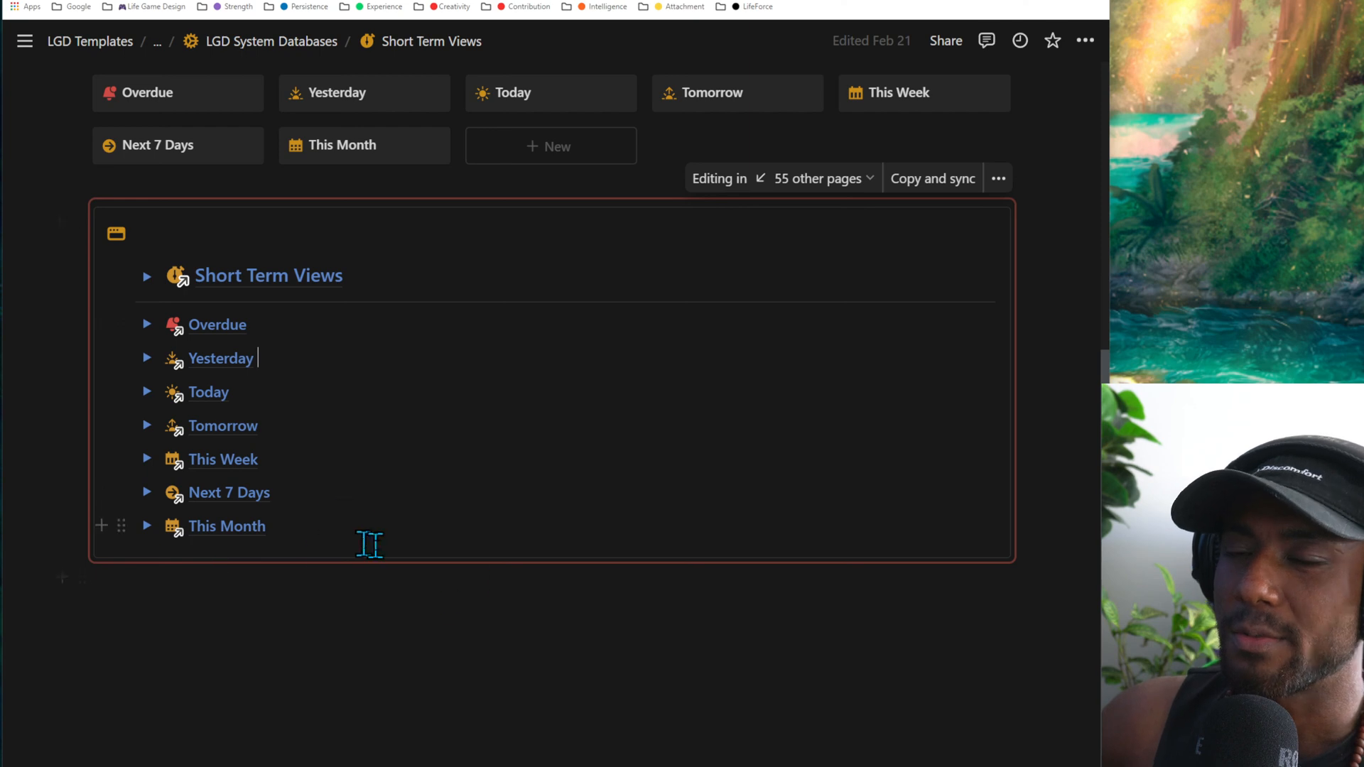
- Open the Overdue page and review the Overdue Projects table's priority groups from URG & IMP to Chill
left_click(213, 325)
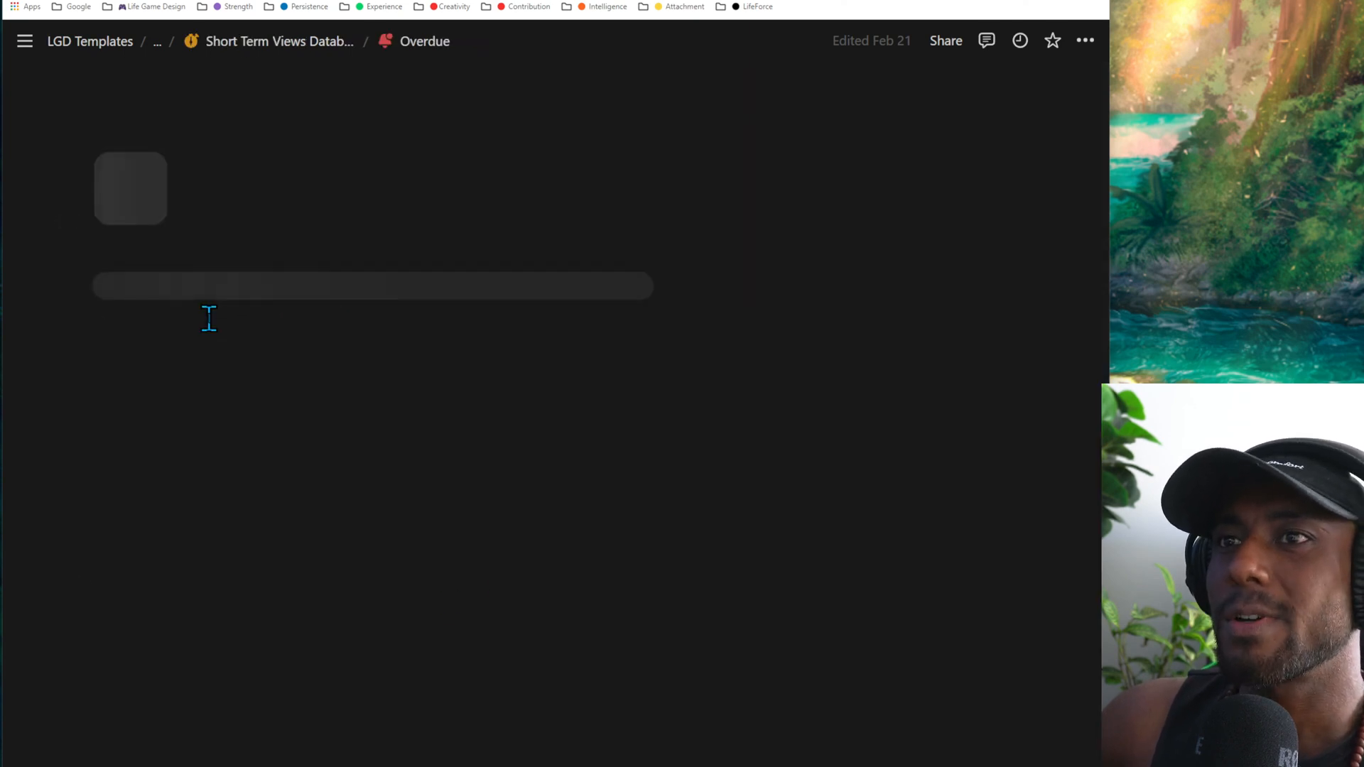
scroll(262, 380, "down", 4)
scroll(264, 383, "down", 10)
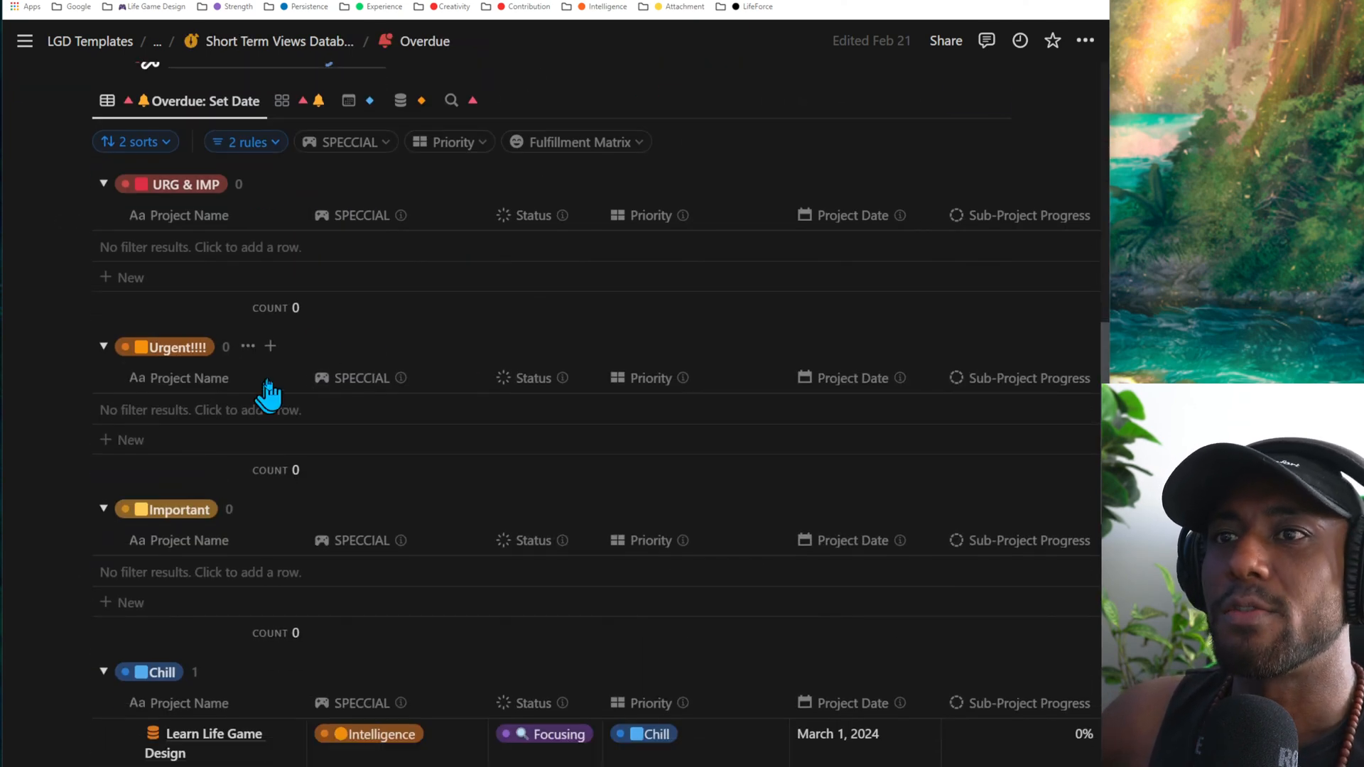
key("ctrl+minus")
key("ctrl+minus")
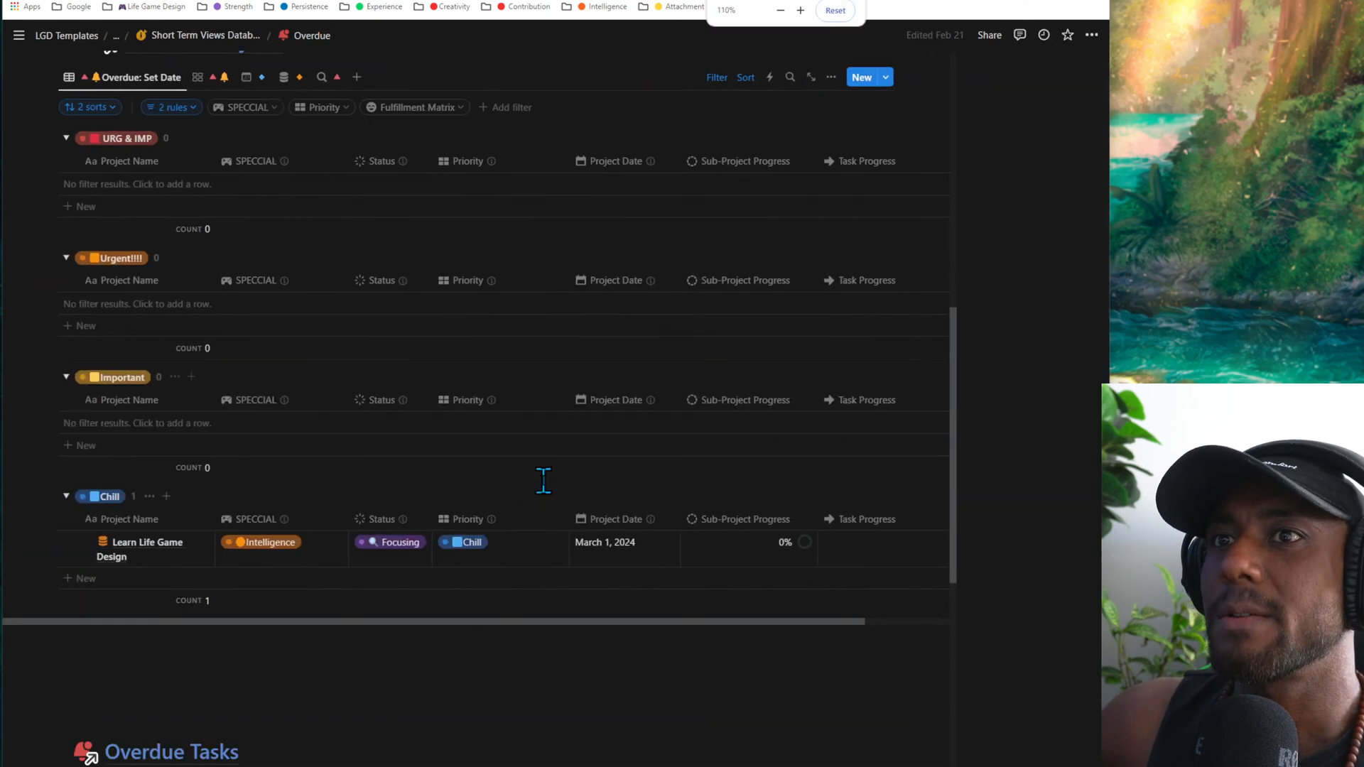
scroll(413, 529, "up", 2)
scroll(400, 533, "up", 2)
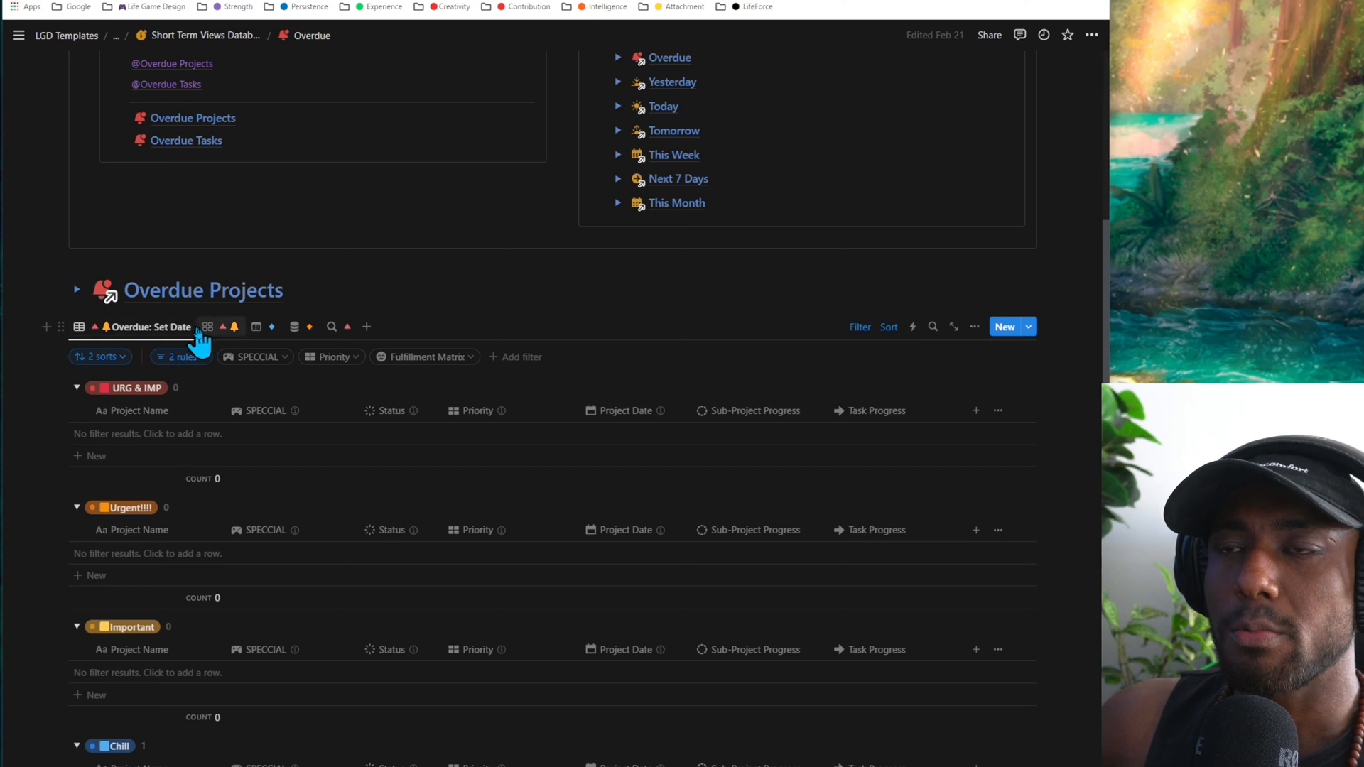
scroll(366, 430, "down", 2)
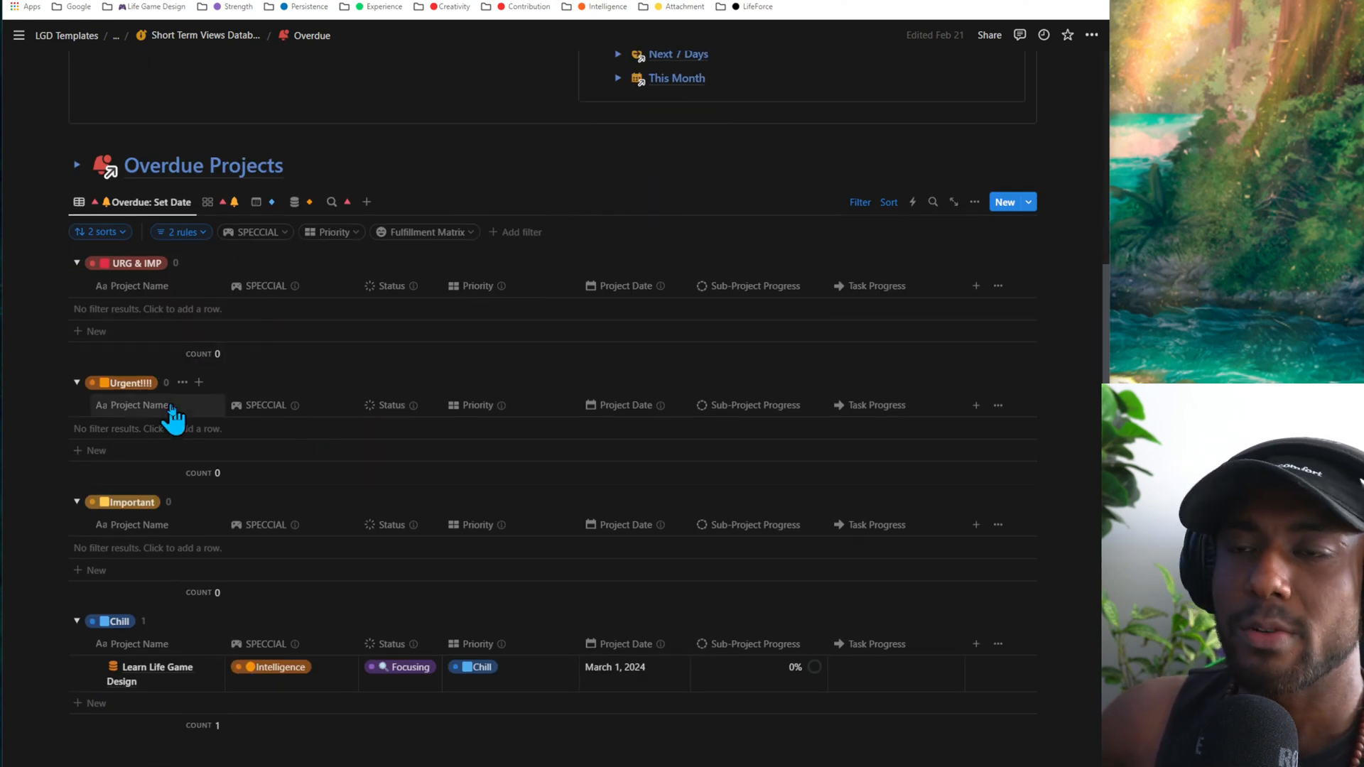
scroll(335, 441, "down", 2)
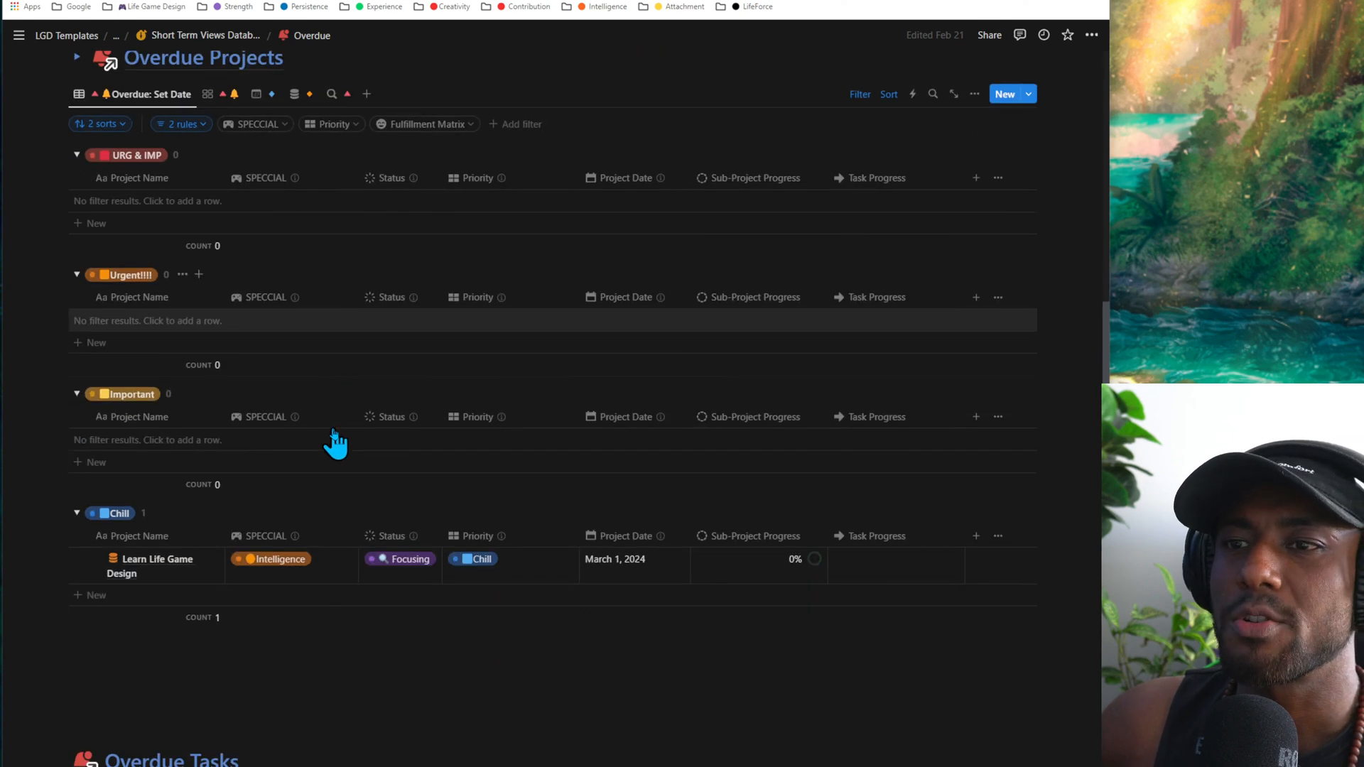
scroll(341, 450, "up", 2)
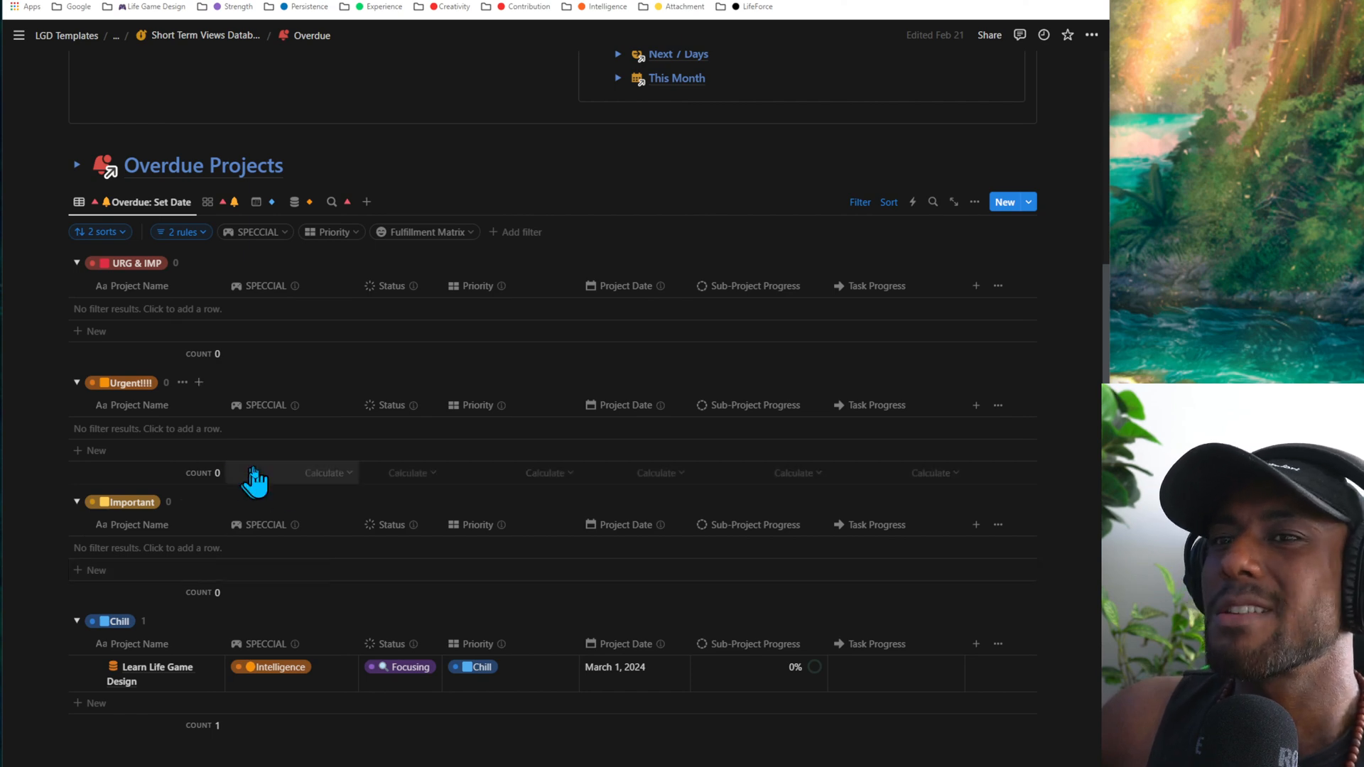
scroll(256, 477, "down", 2)
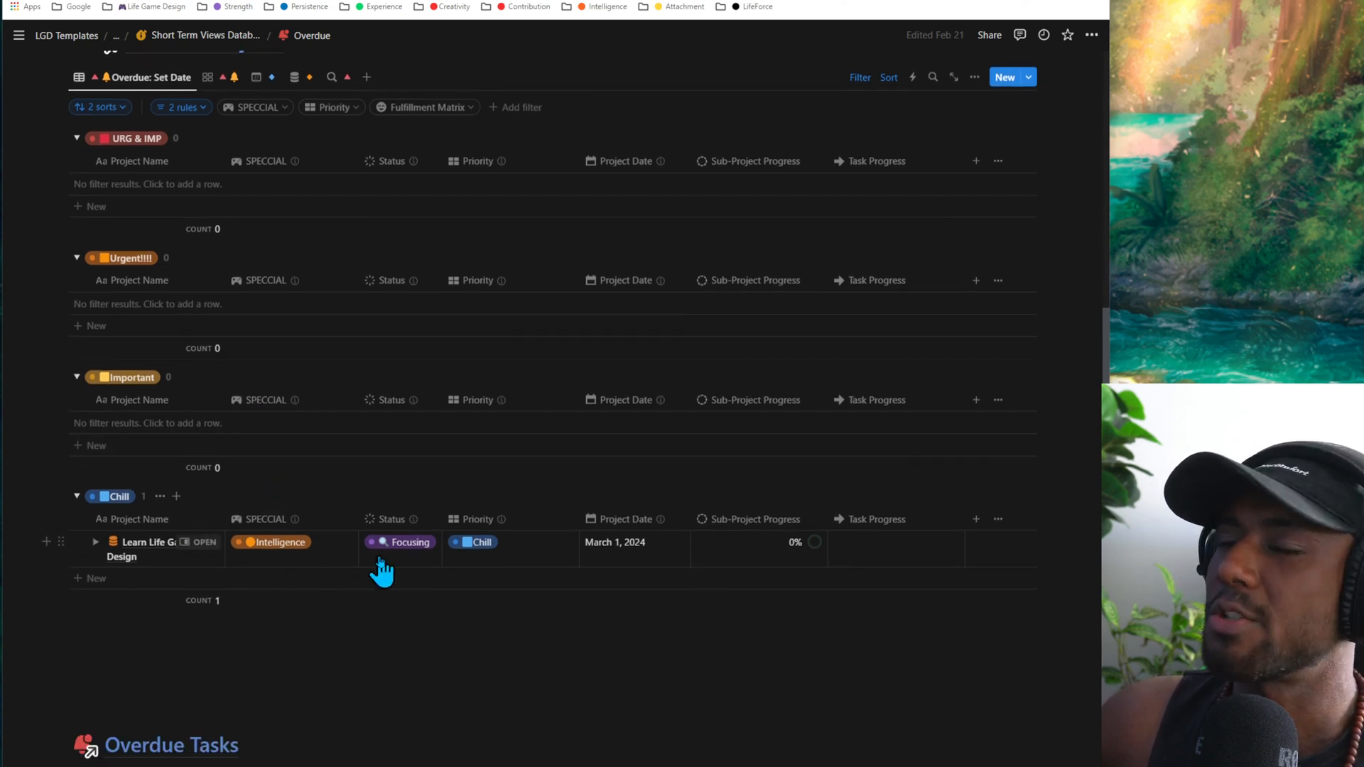
- Check the Project Date calendar and the status choices of the Learn Life Game Design project without changing them
left_click(625, 557)
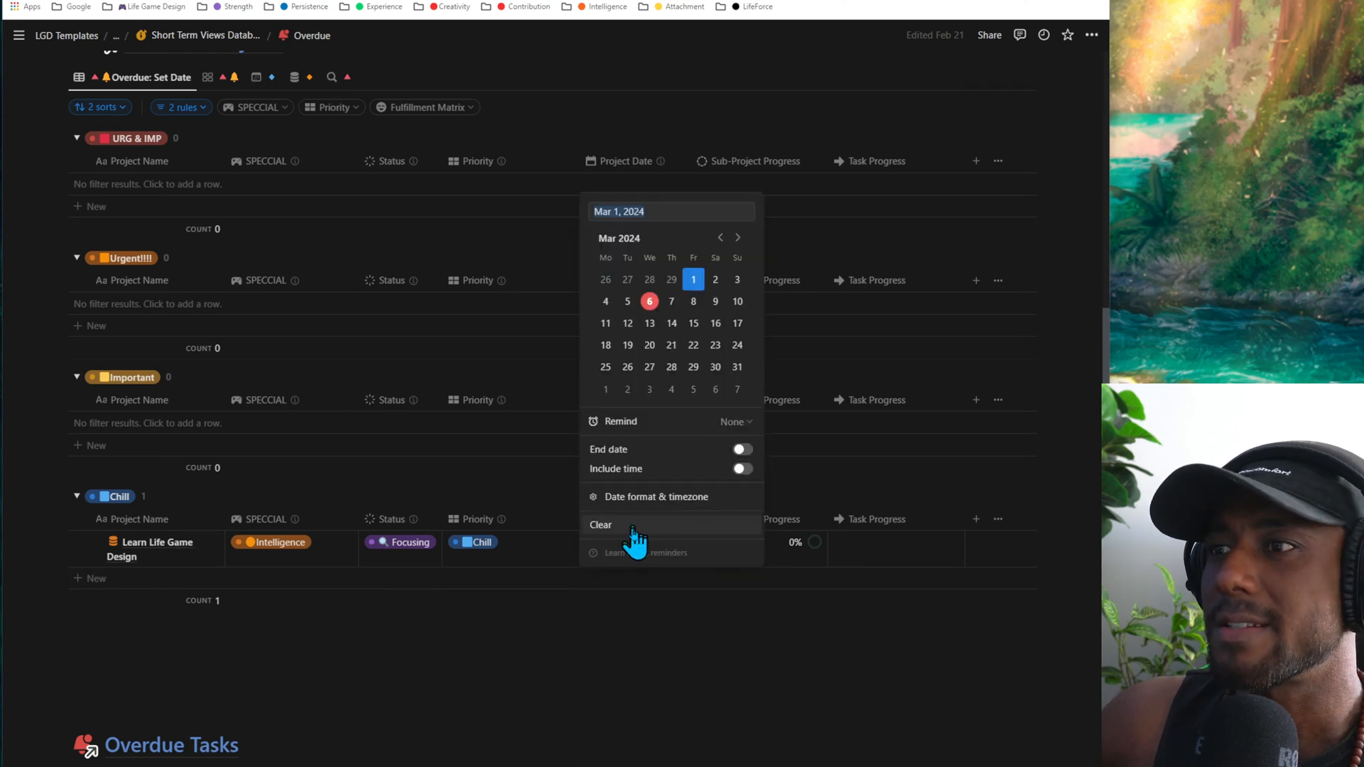
left_click(417, 571)
left_click(409, 552)
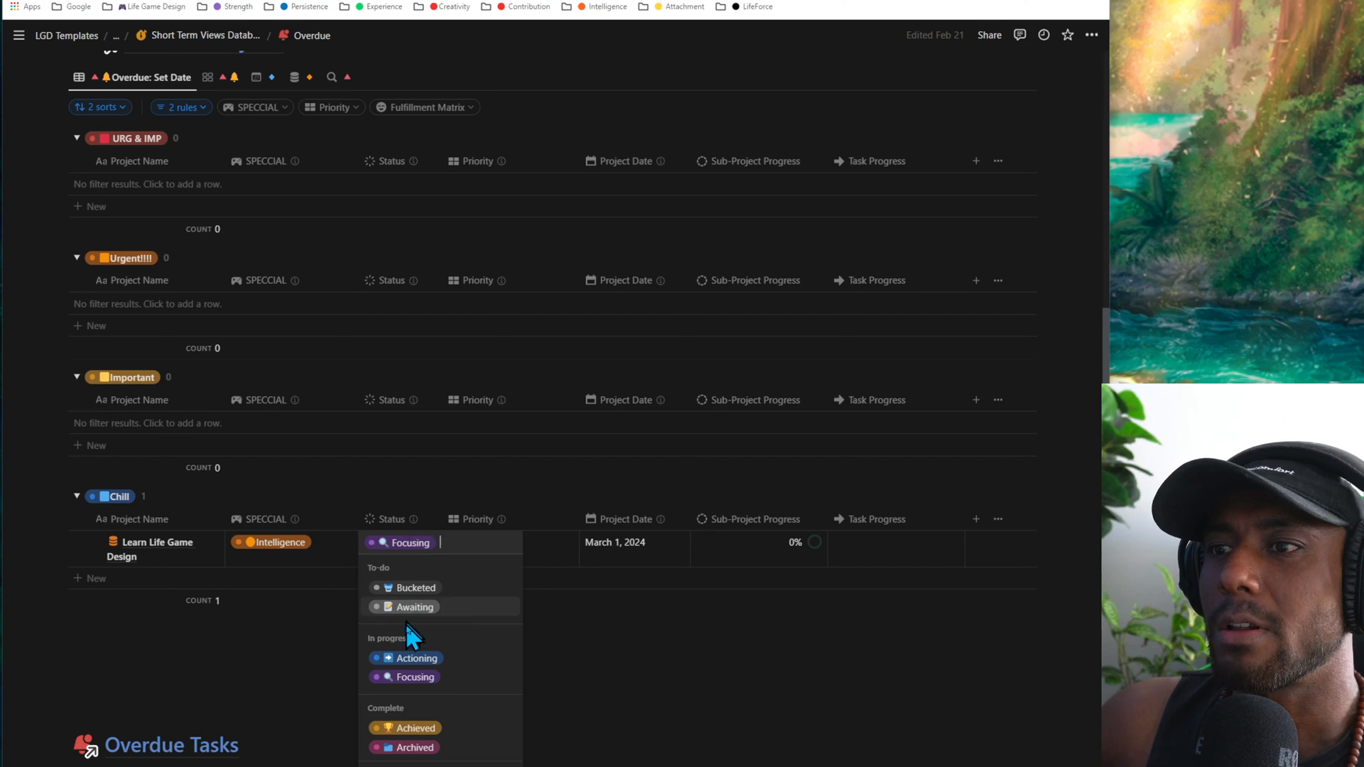
left_click(667, 605)
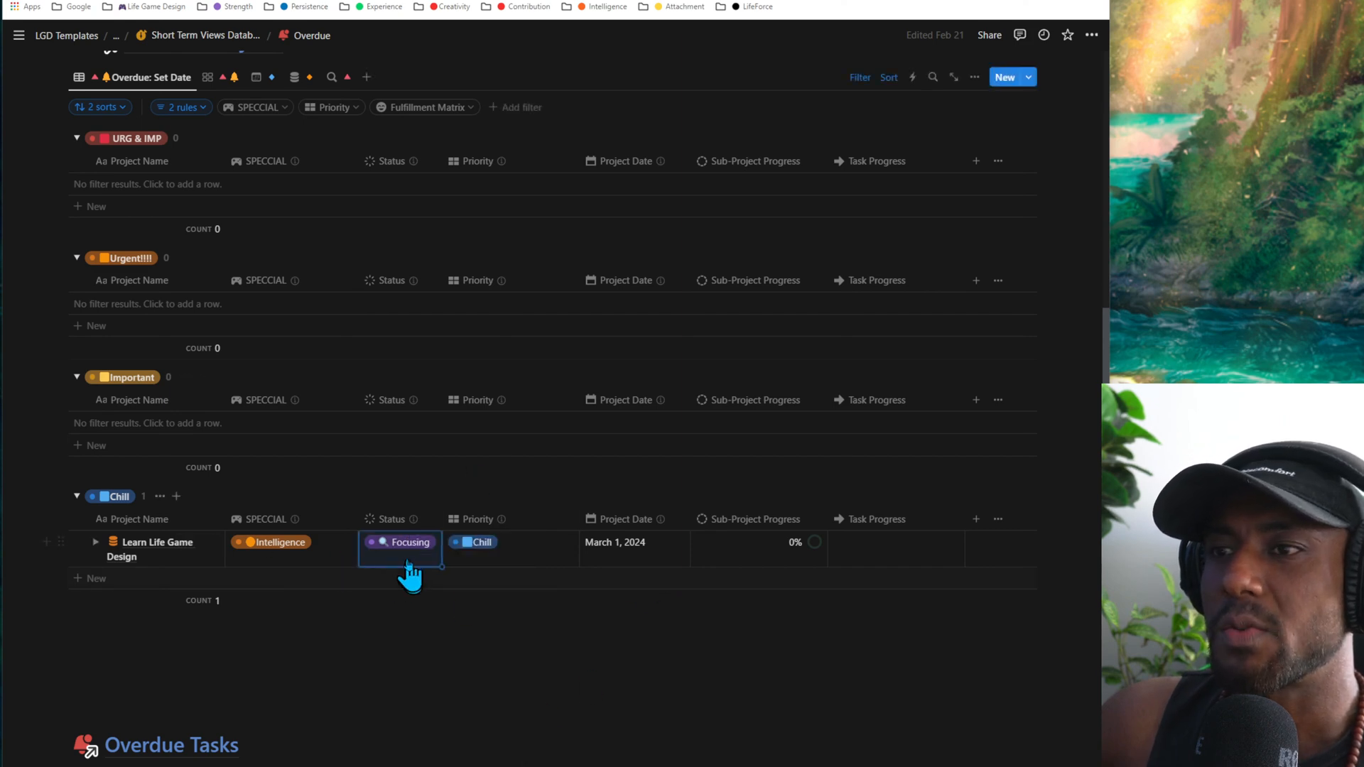
- Set the Learn Life Game Design project's status to Bucketed and undo the change
left_click(407, 561)
left_click(415, 590)
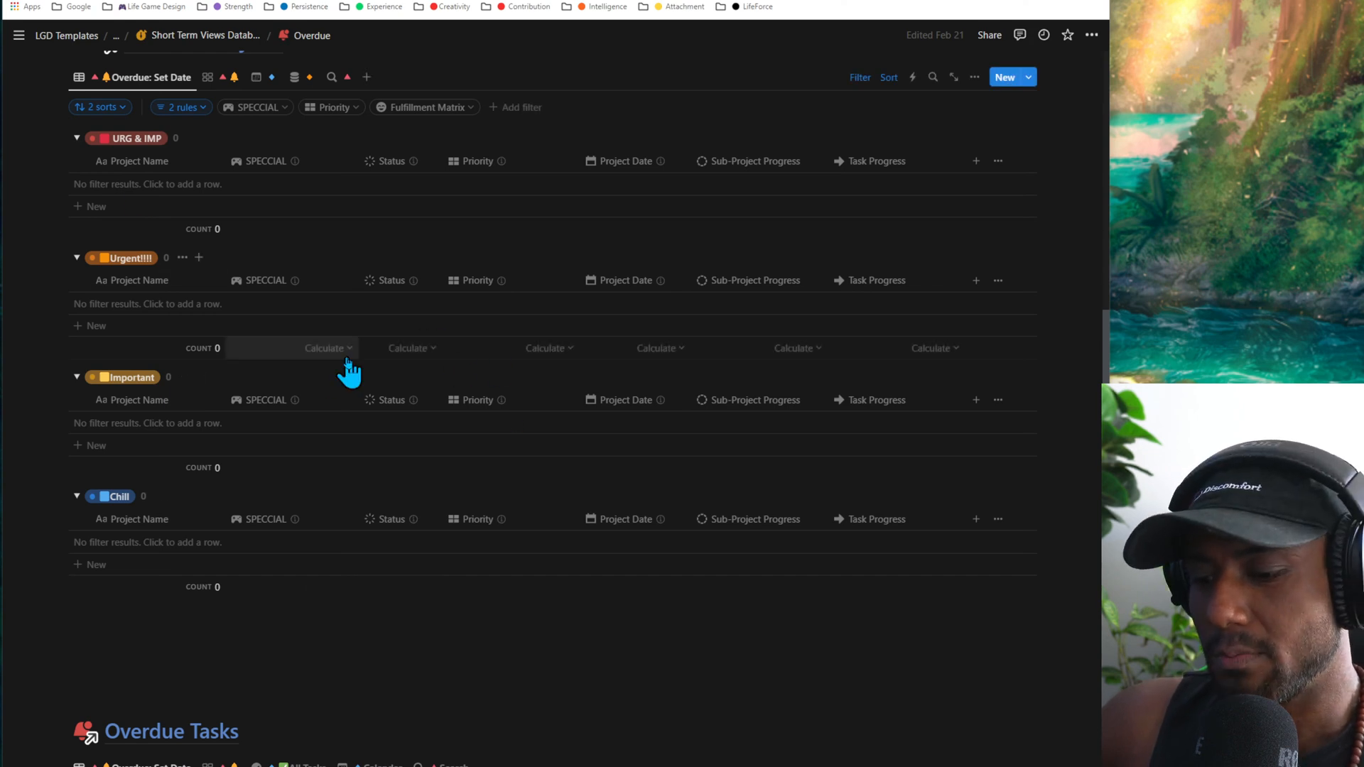
key("ctrl+z")
- Set the Learn Life Game Design project's status to Archived and undo the change
left_click(419, 561)
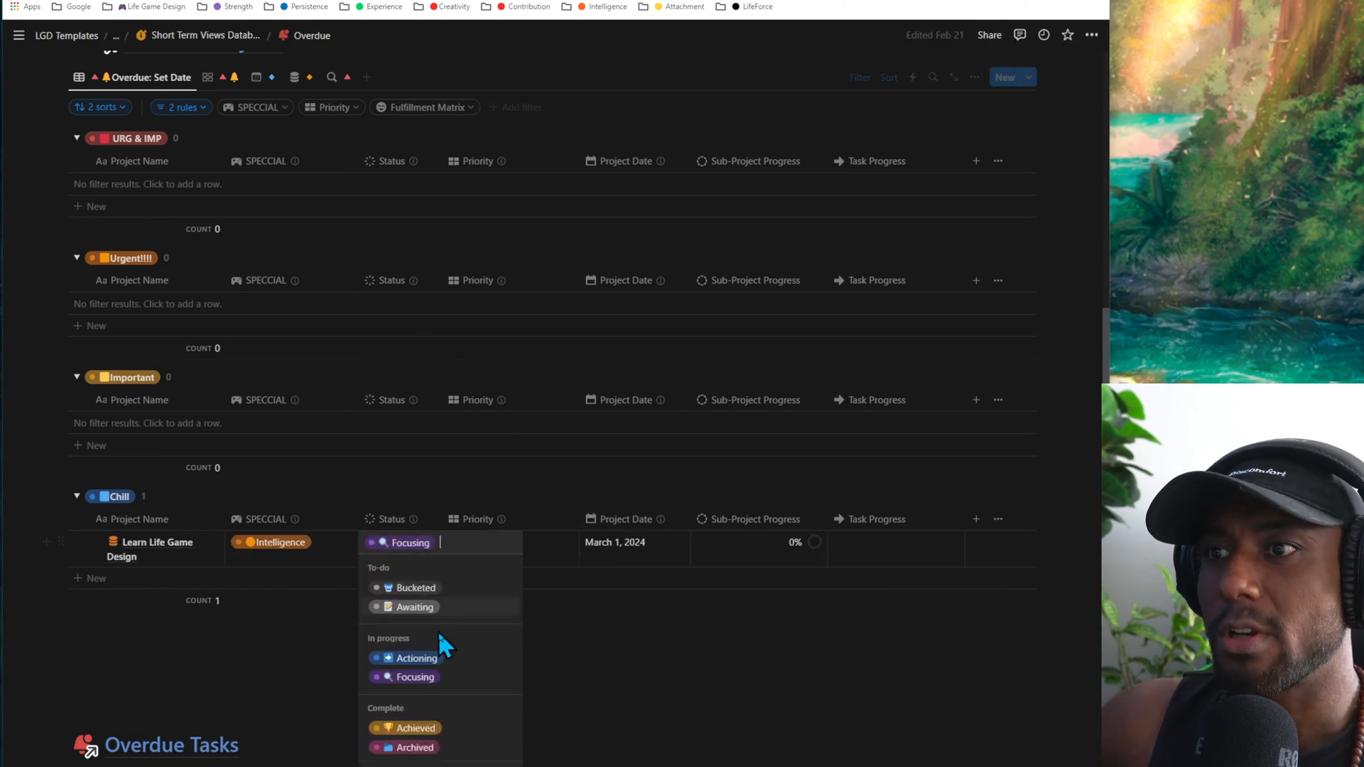
left_click(410, 748)
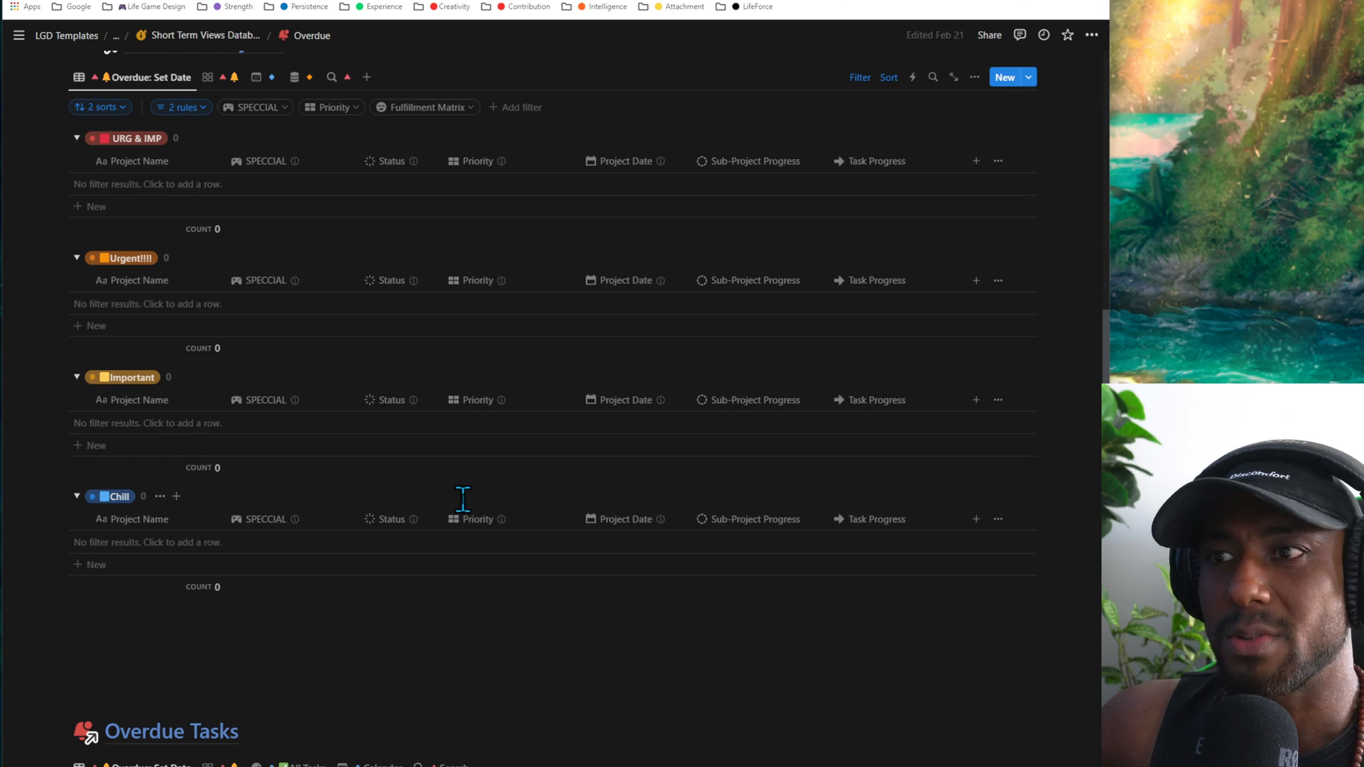
key("ctrl+z")
- View the date picker for the Learn Life Game Design project's Project Date and leave the date as is
left_click(630, 561)
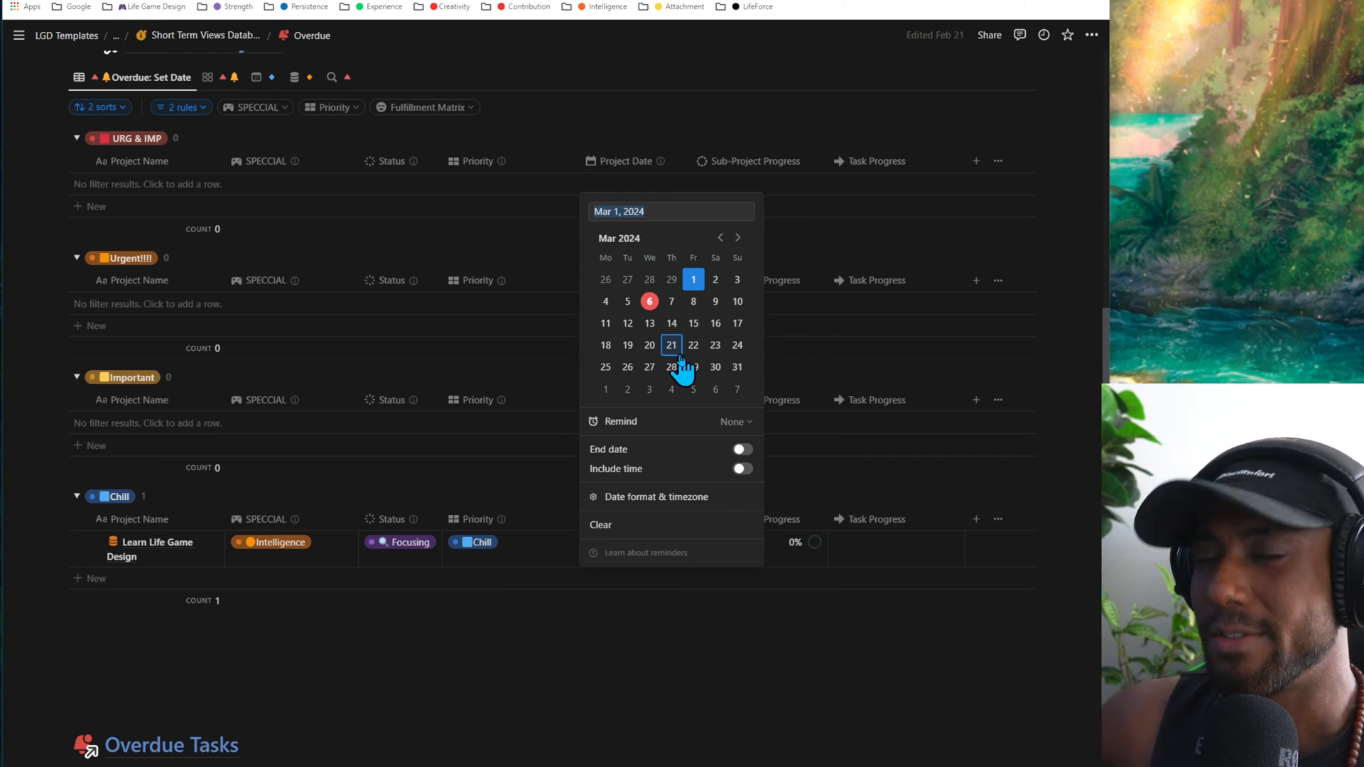
key("Escape")
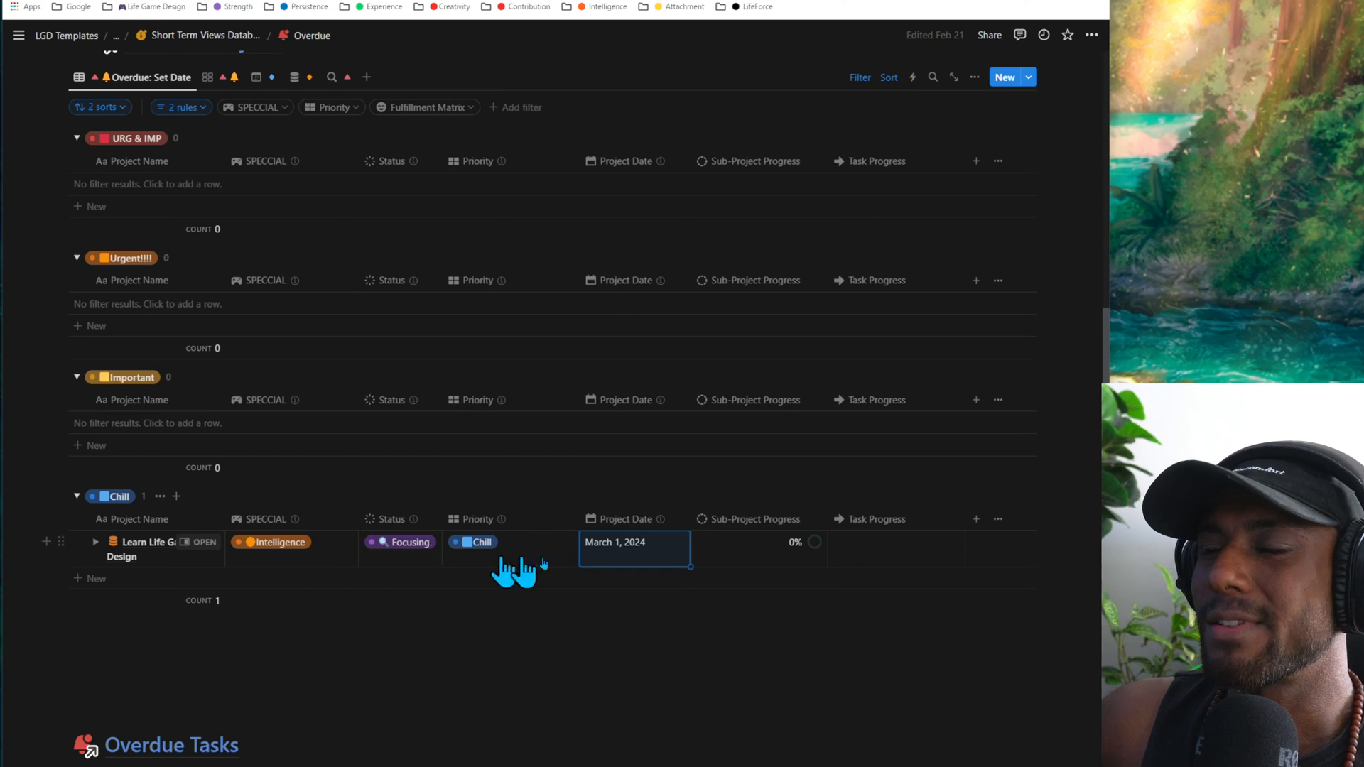
left_click(627, 561)
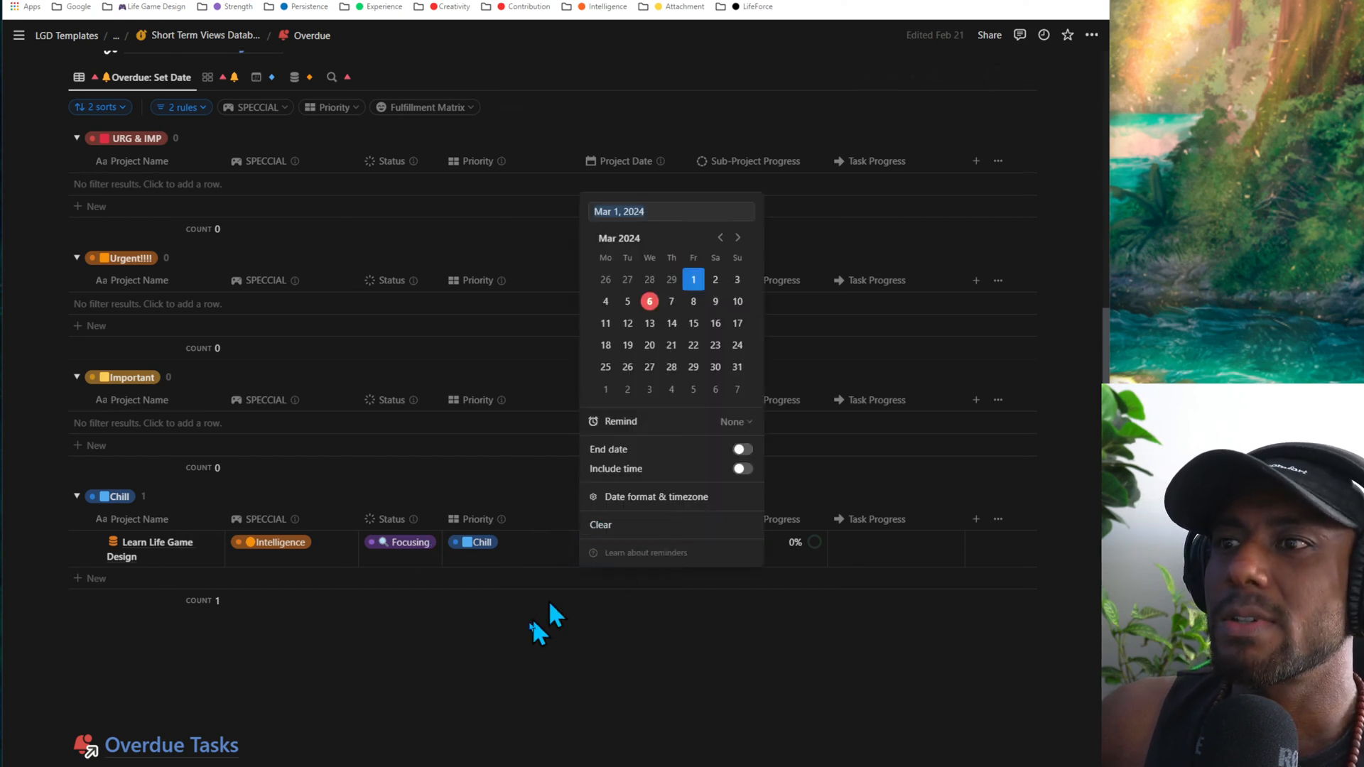
key("Escape")
- Review the status options for the Learn Life Game Design project, including Awaiting, Achieved and Archived, without choosing one
left_click(399, 561)
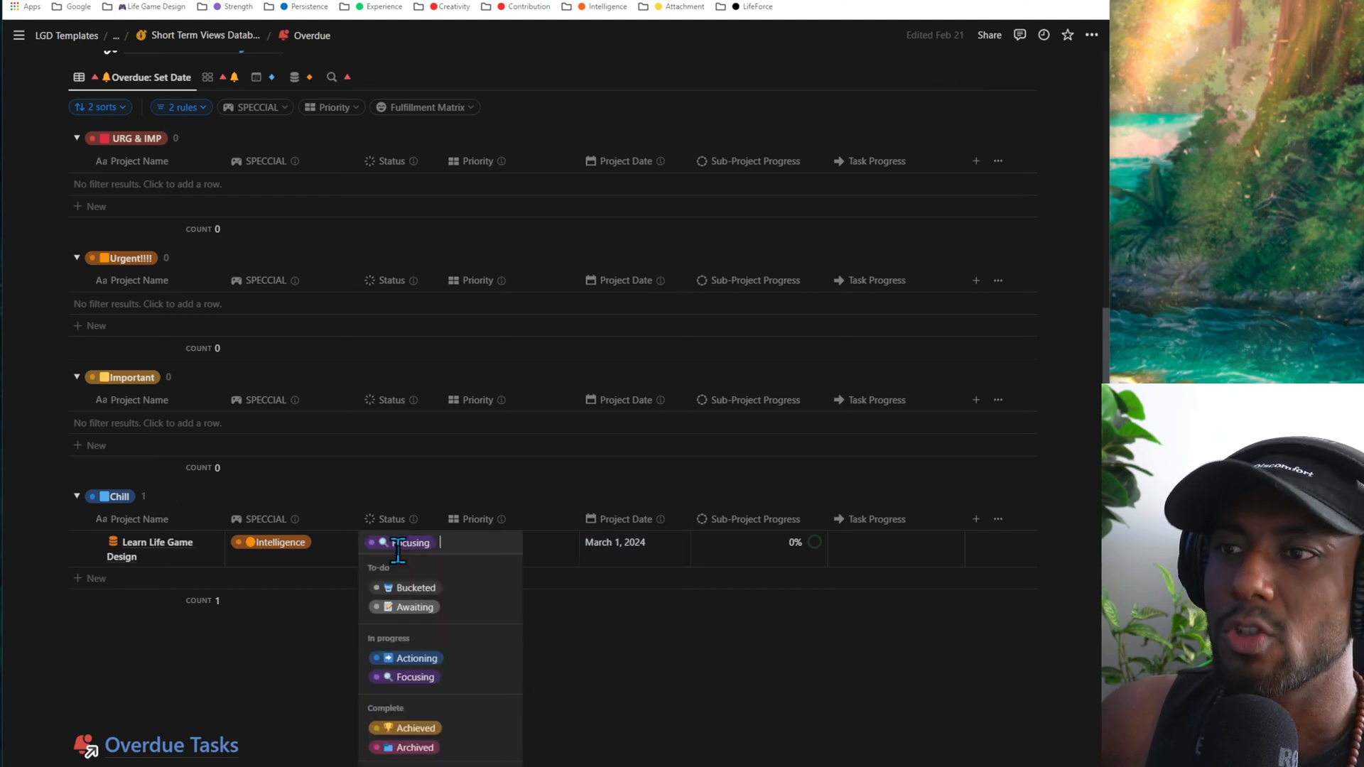
key("Escape")
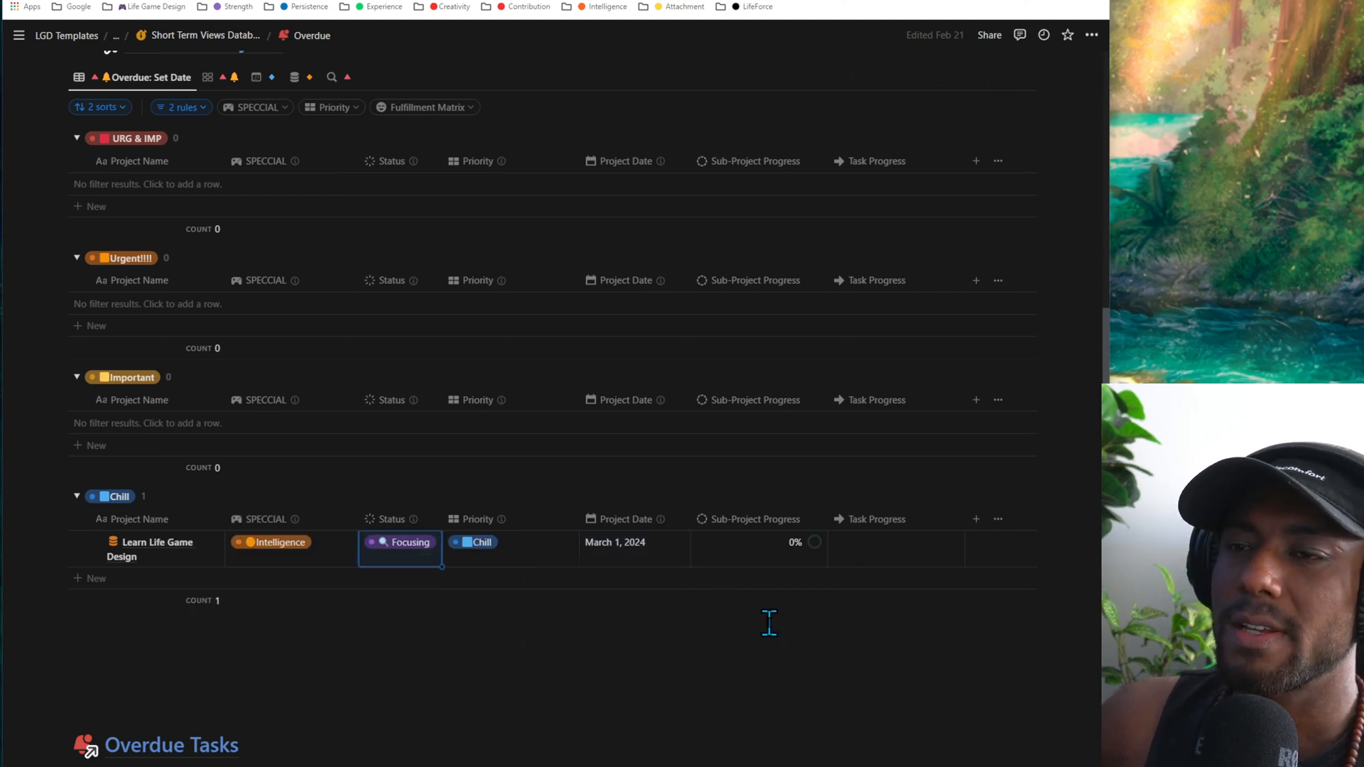
left_click(416, 558)
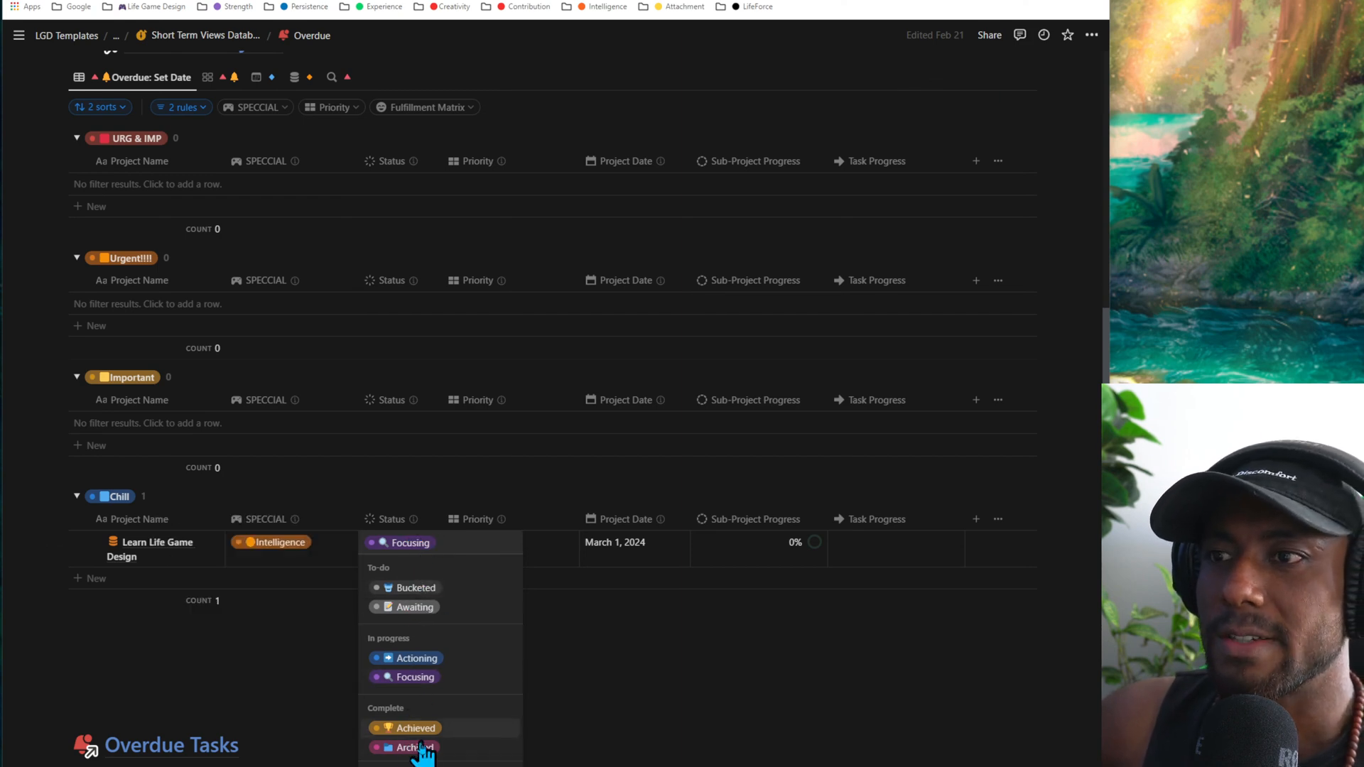
mouse_move(444, 729)
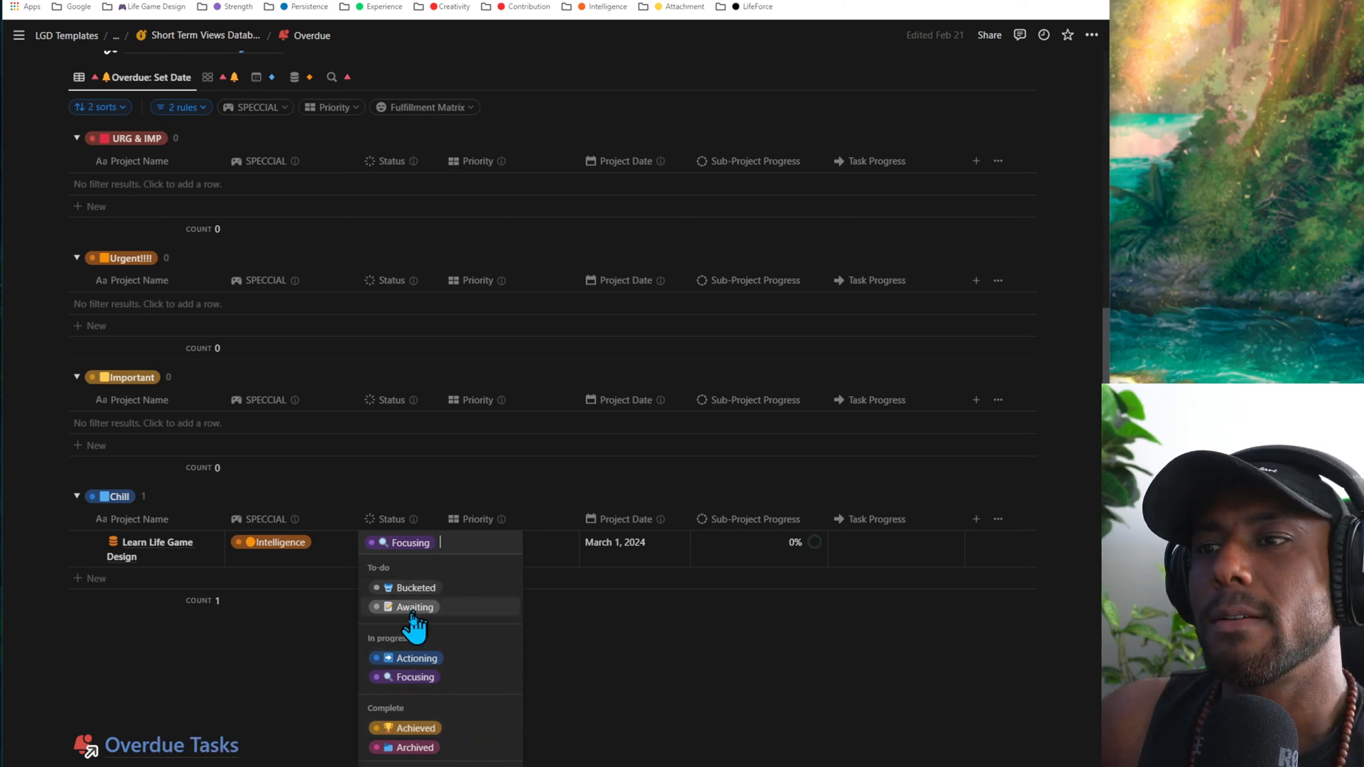
mouse_move(427, 612)
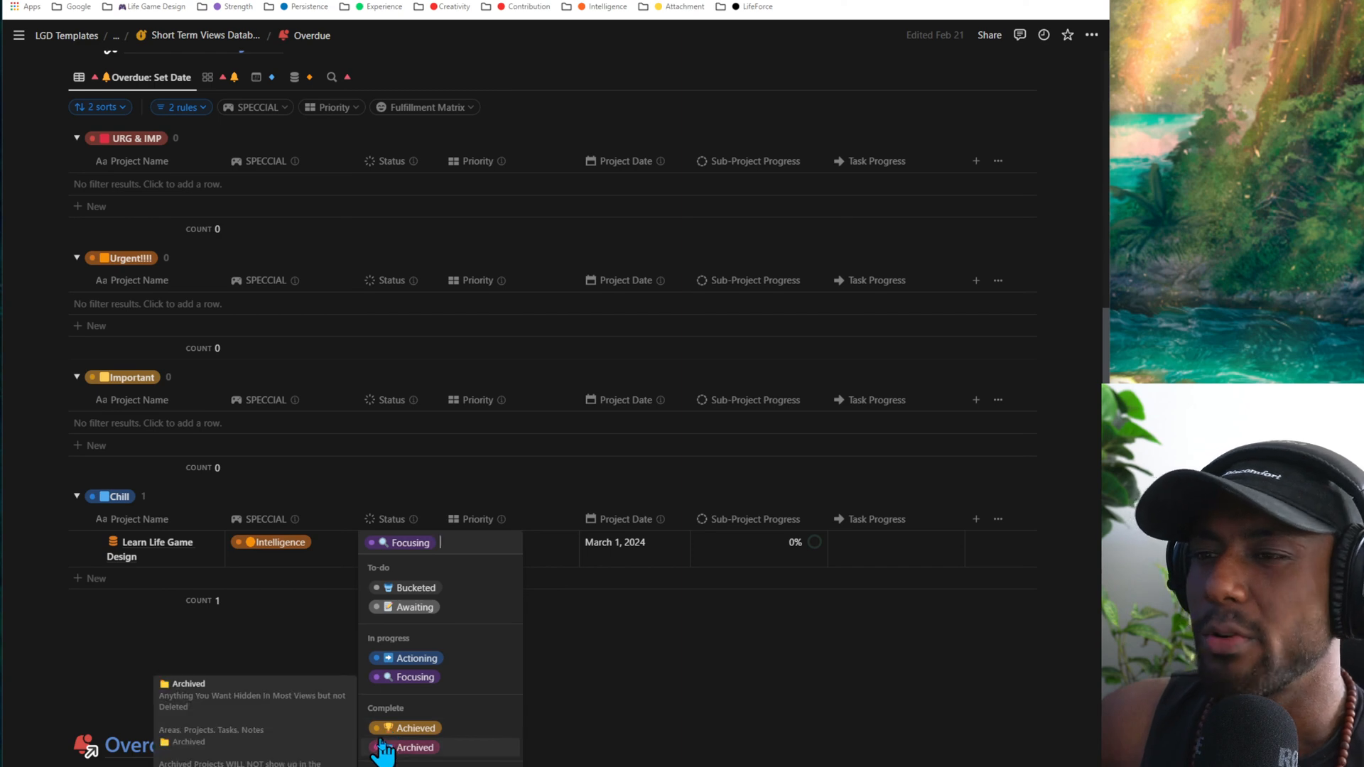
mouse_move(382, 732)
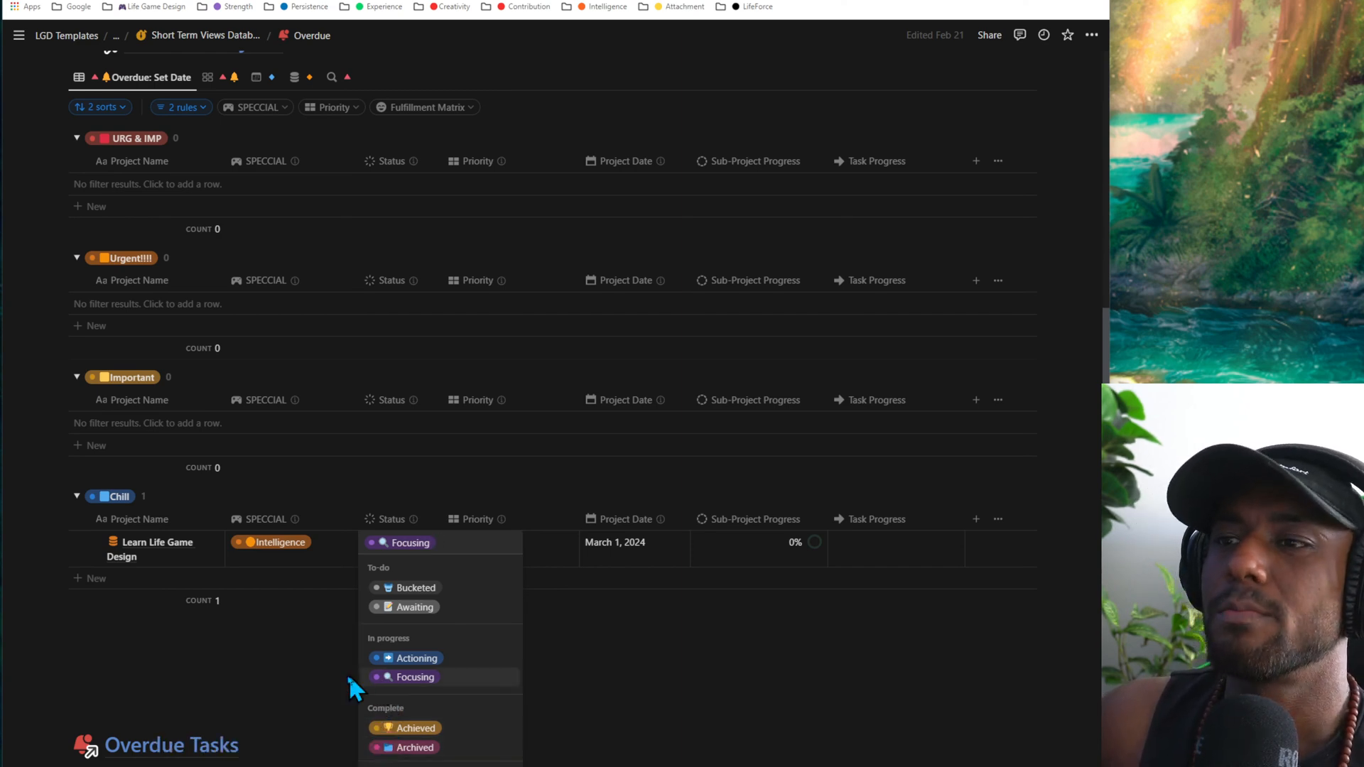
left_click(672, 610)
- Clear the Project Date of the Learn Life Game Design project
left_click(649, 551)
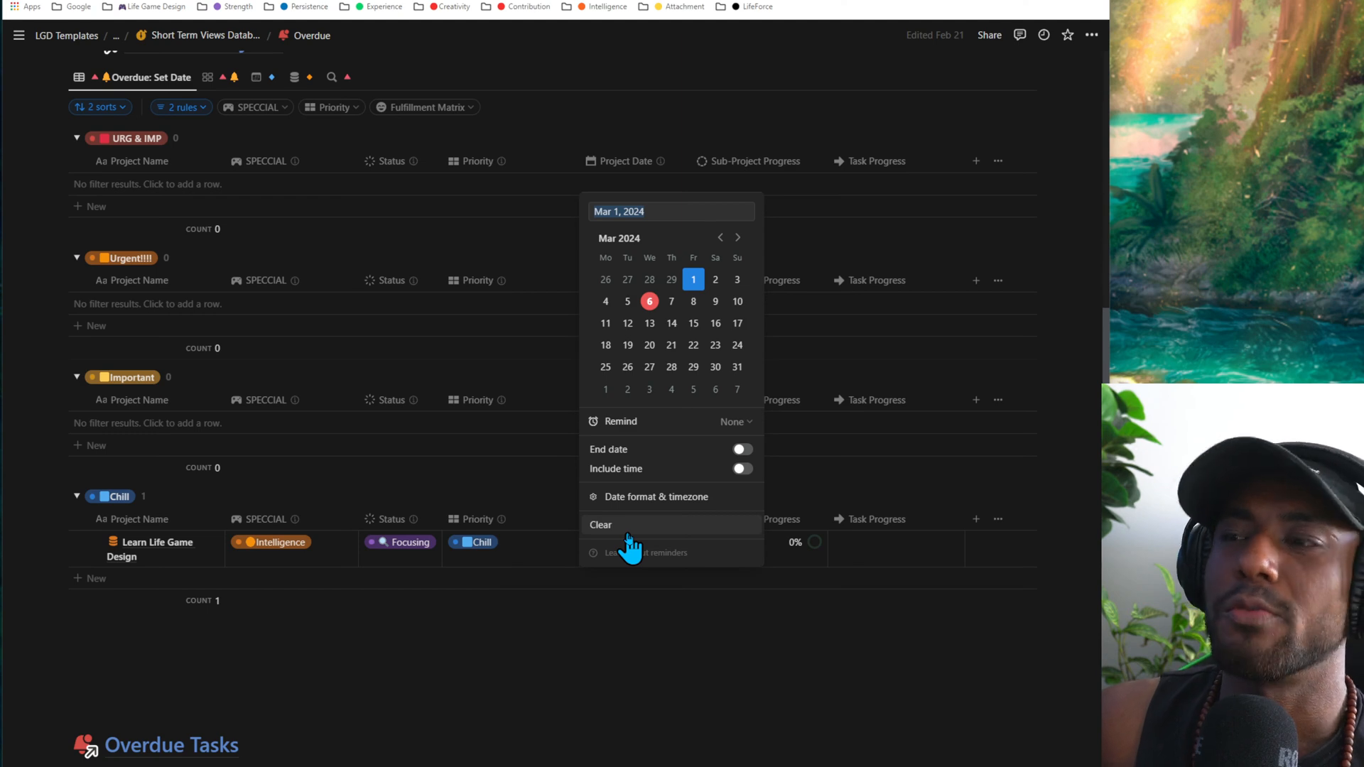
left_click(628, 533)
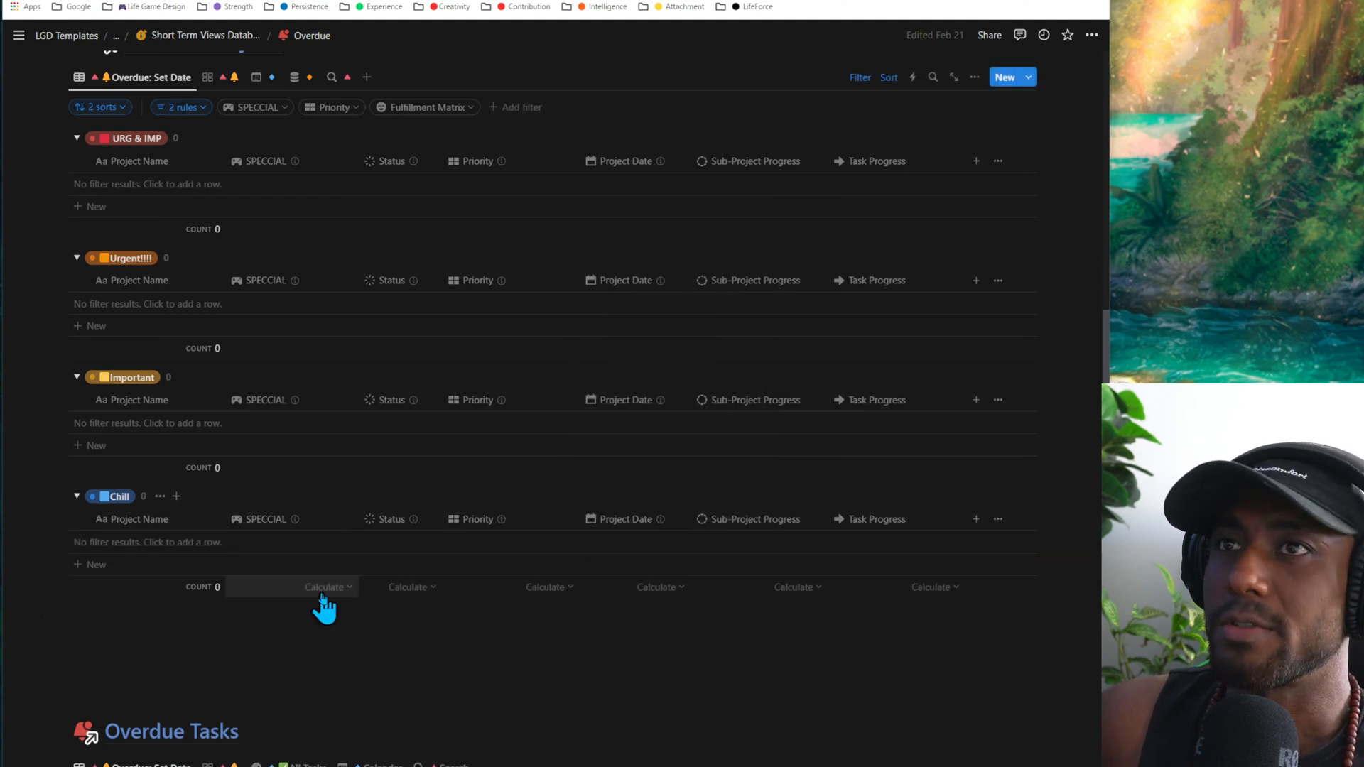
- Switch the Overdue Projects database to its card gallery view grouped by priority
scroll(324, 609, "up", 5)
scroll(259, 374, "down", 2)
left_click(220, 328)
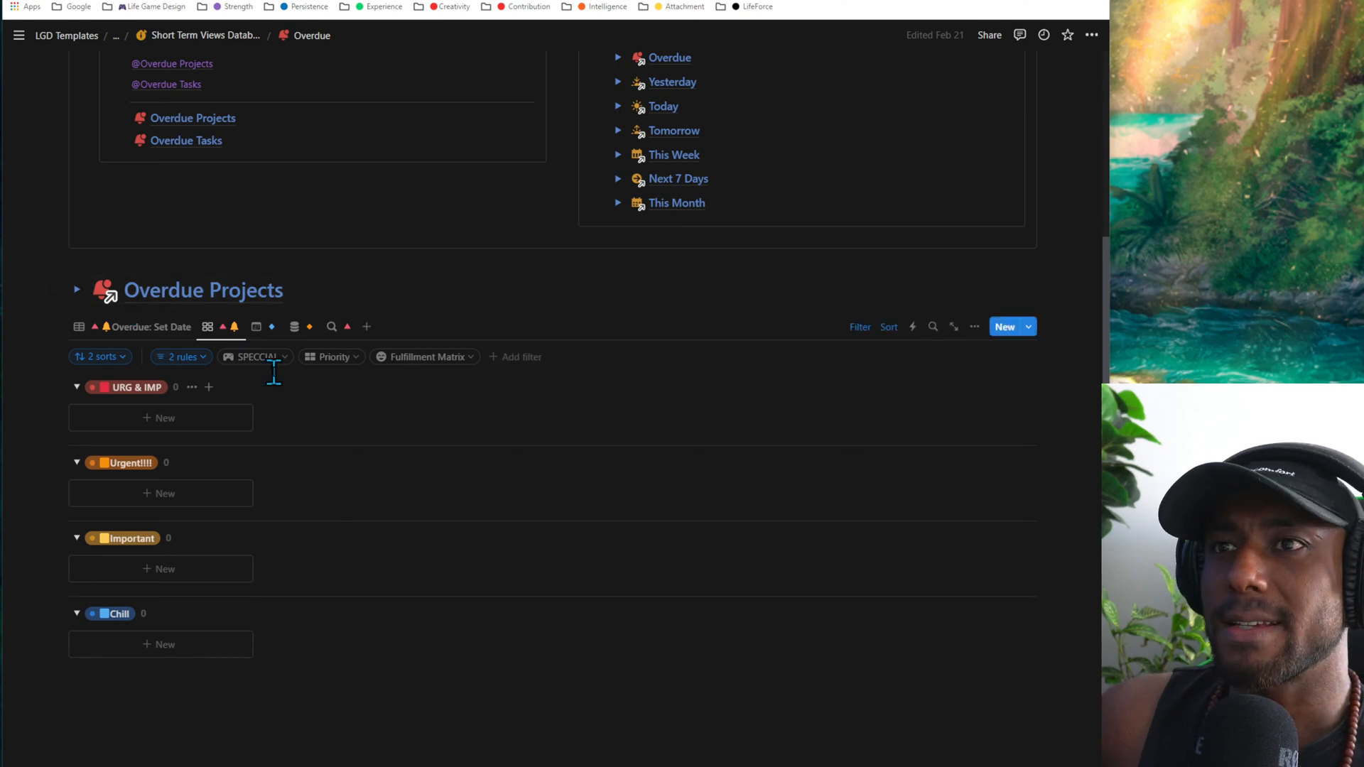
- Compare the table, gallery and calendar views of Overdue Projects, ending on the Overdue: Set Date table
left_click(177, 328)
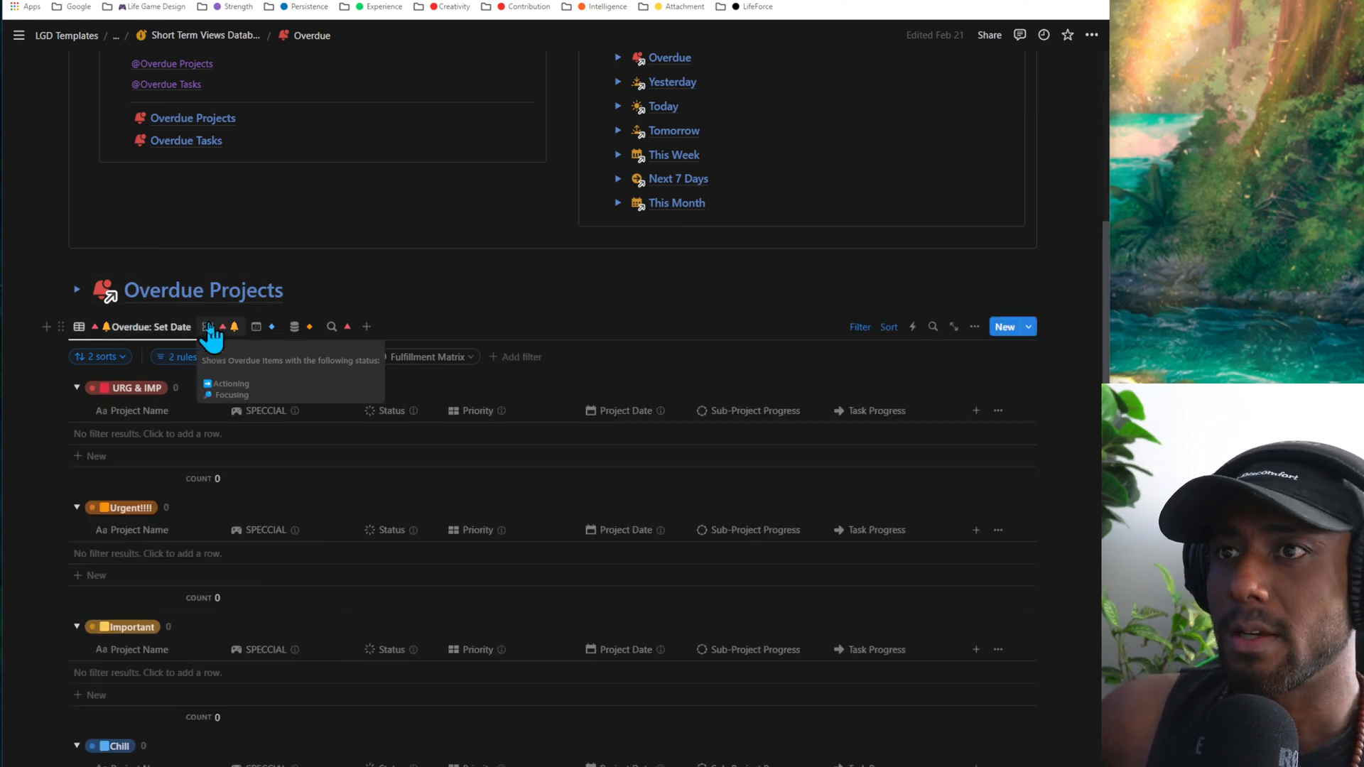
left_click(209, 328)
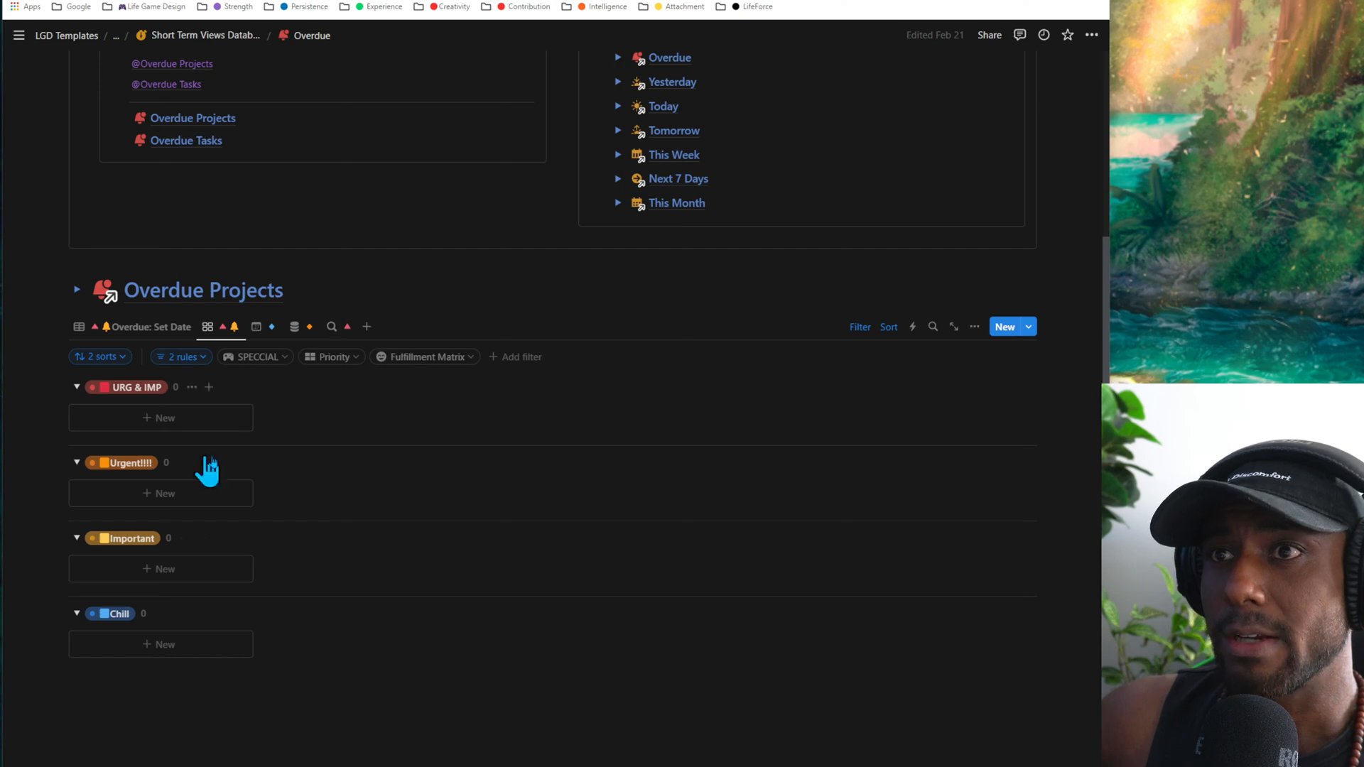
left_click(257, 328)
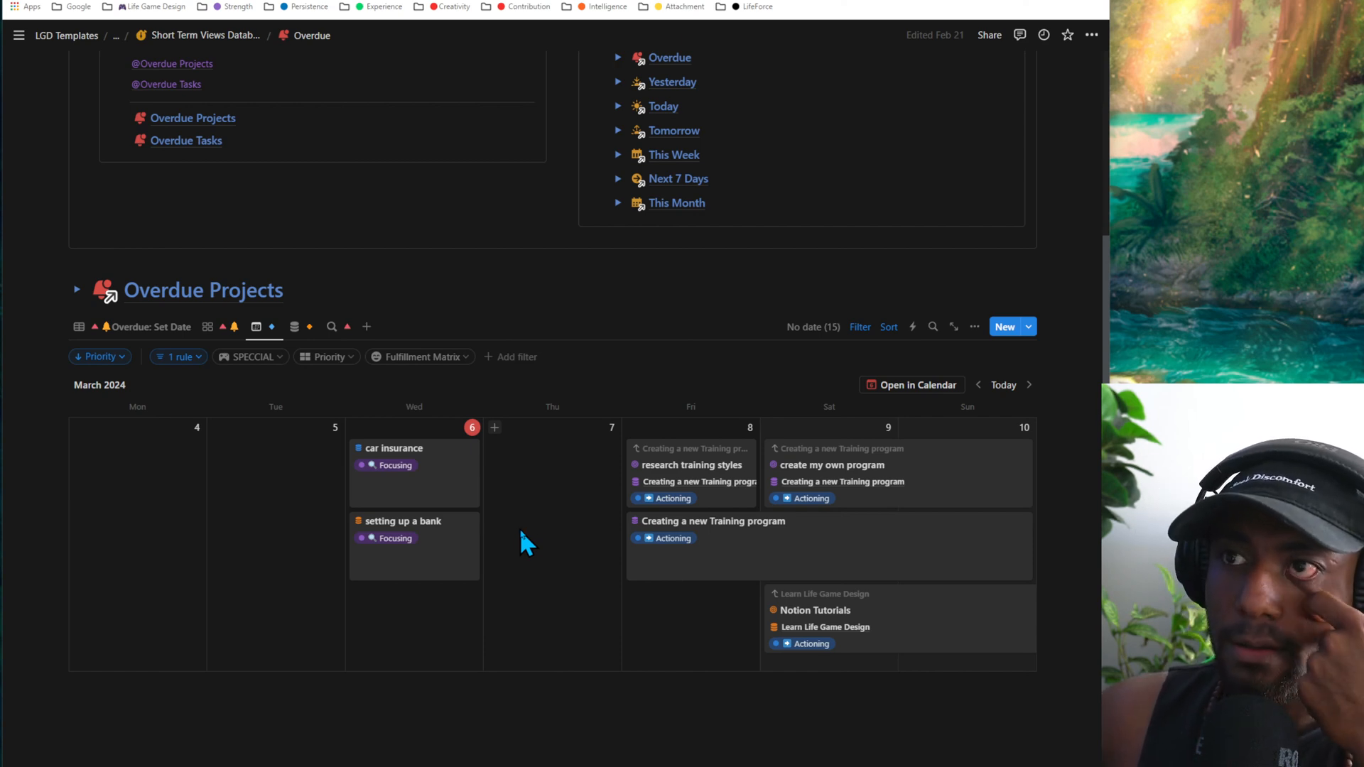
left_click(173, 328)
- Expand the tutorial under the Overdue Projects heading to read which statuses it covers, and collapse it again
scroll(91, 608, "up", 5)
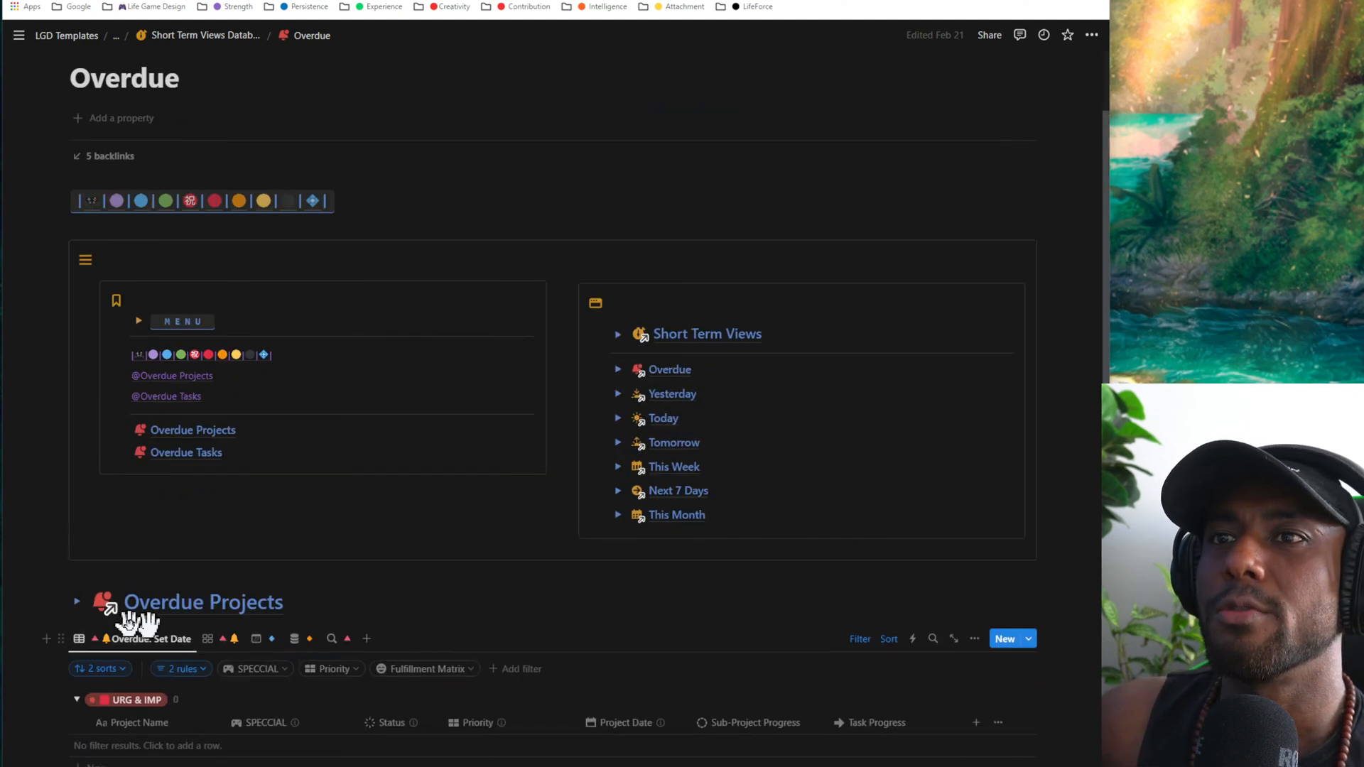
scroll(131, 642, "down", 2)
left_click(77, 476)
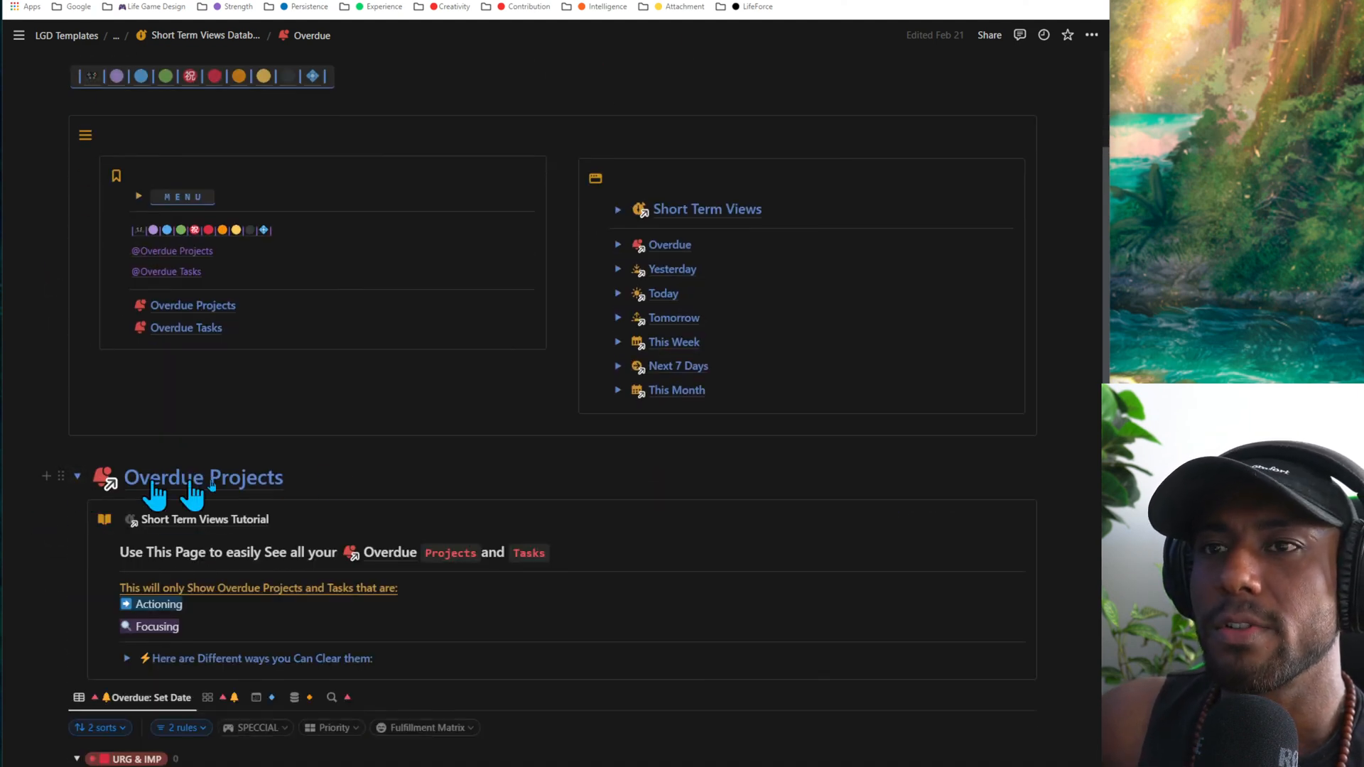
scroll(174, 399, "down", 2)
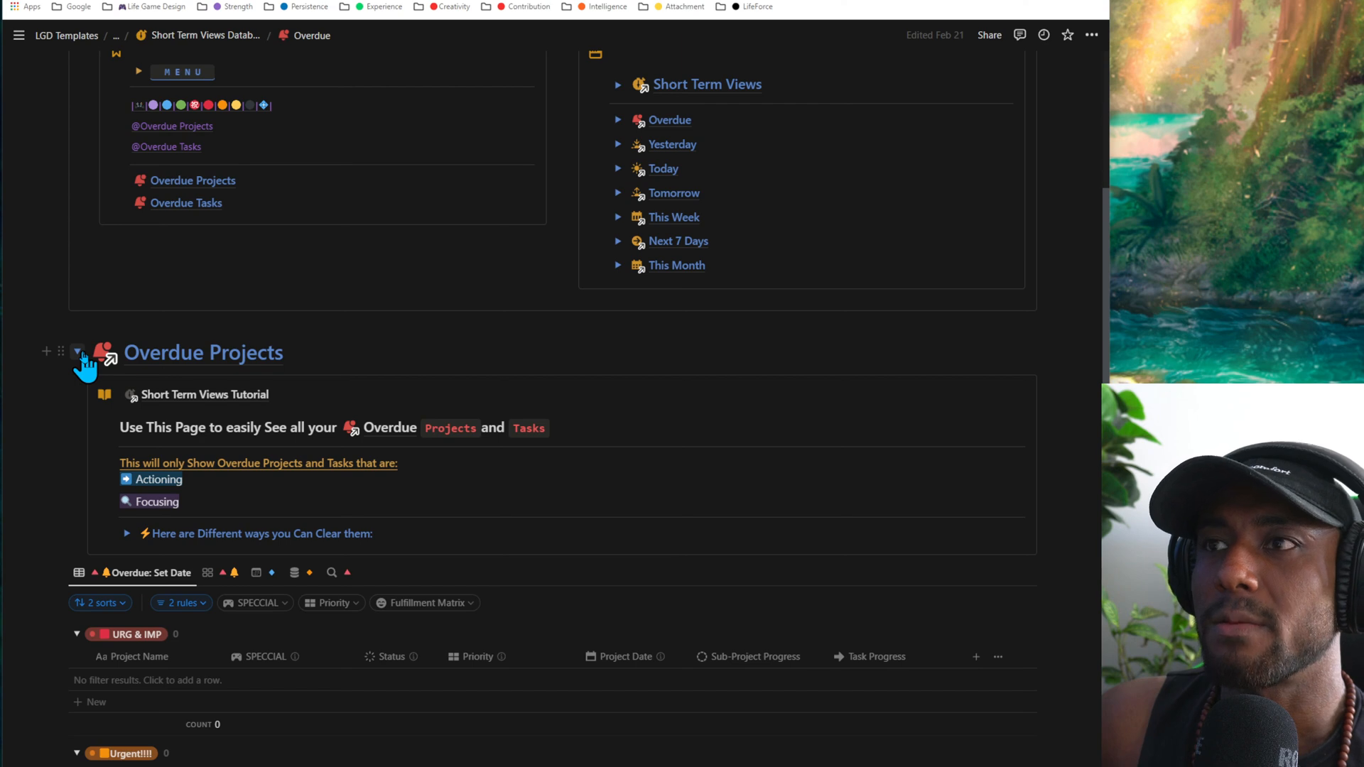
left_click(78, 352)
- Show Overdue Tasks in its card gallery view and change the Run some errands task's status to a Complete option
scroll(405, 432, "down", 10)
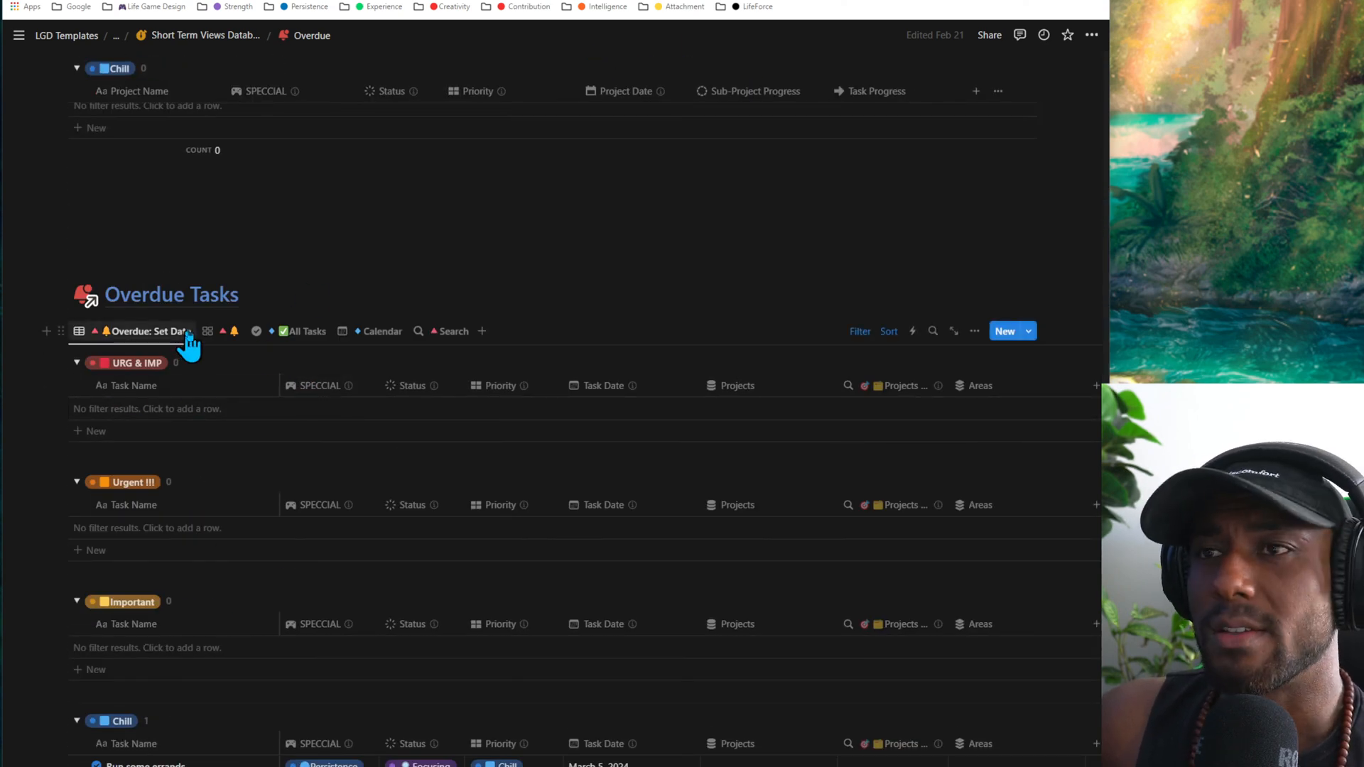
left_click(230, 333)
scroll(303, 390, "down", 3)
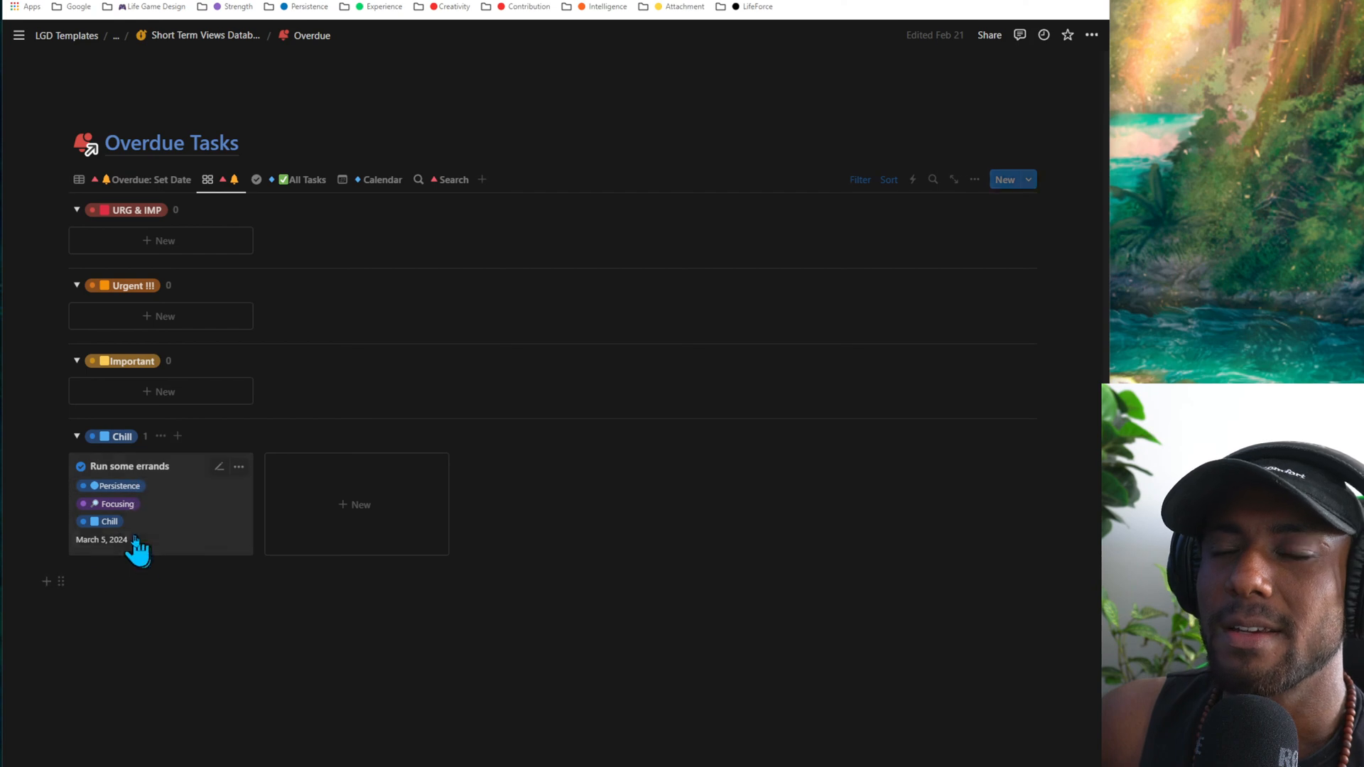
left_click(132, 504)
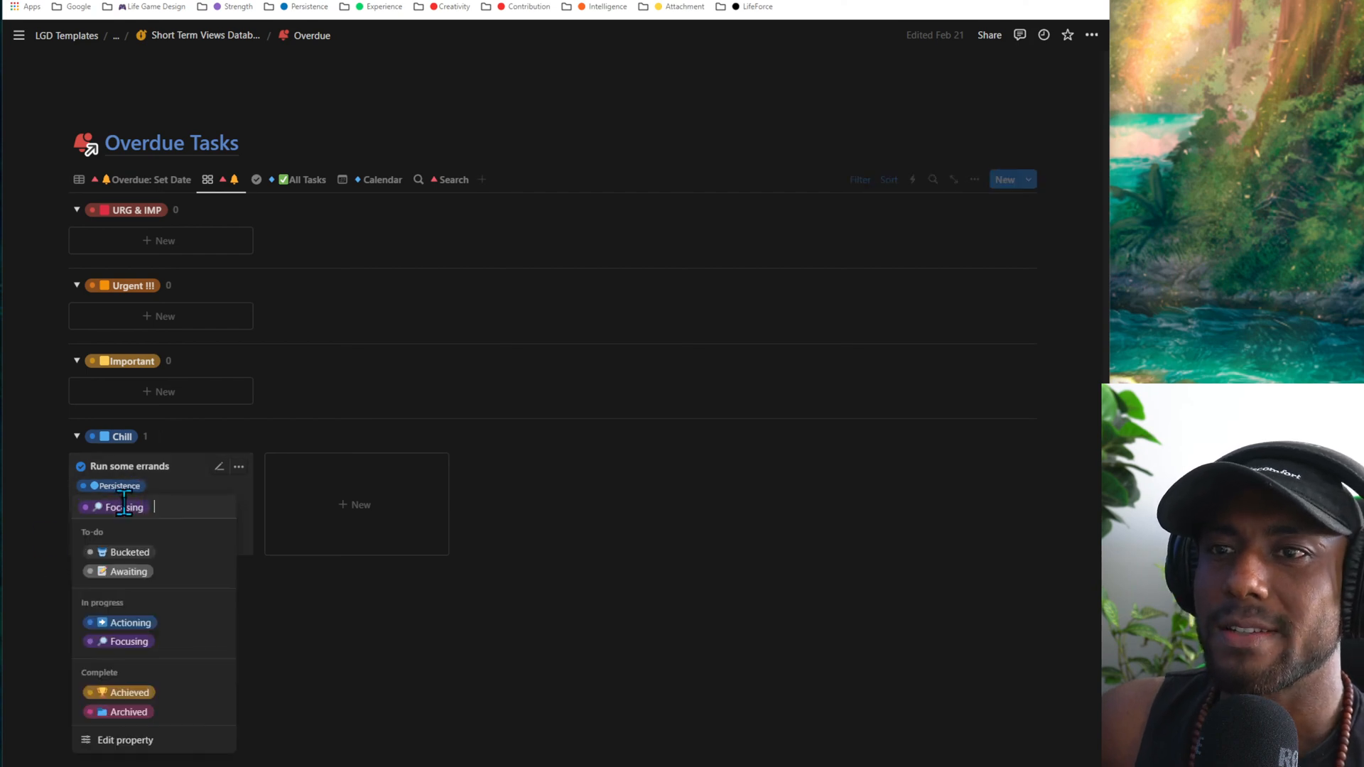
left_click(174, 703)
- Open the Yesterday page from the Short Term Views list and go to its This Week's Projects section
scroll(172, 689, "up", 15)
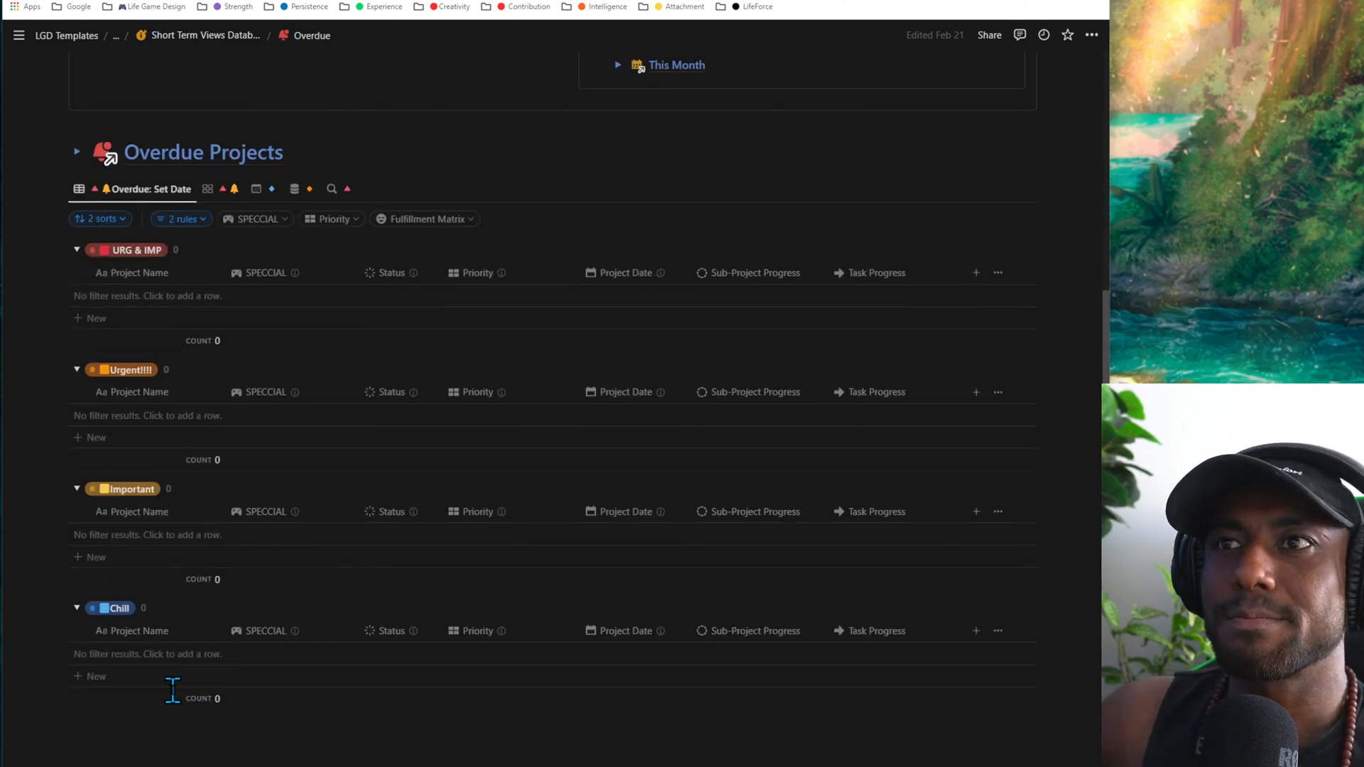
scroll(172, 689, "down", 2)
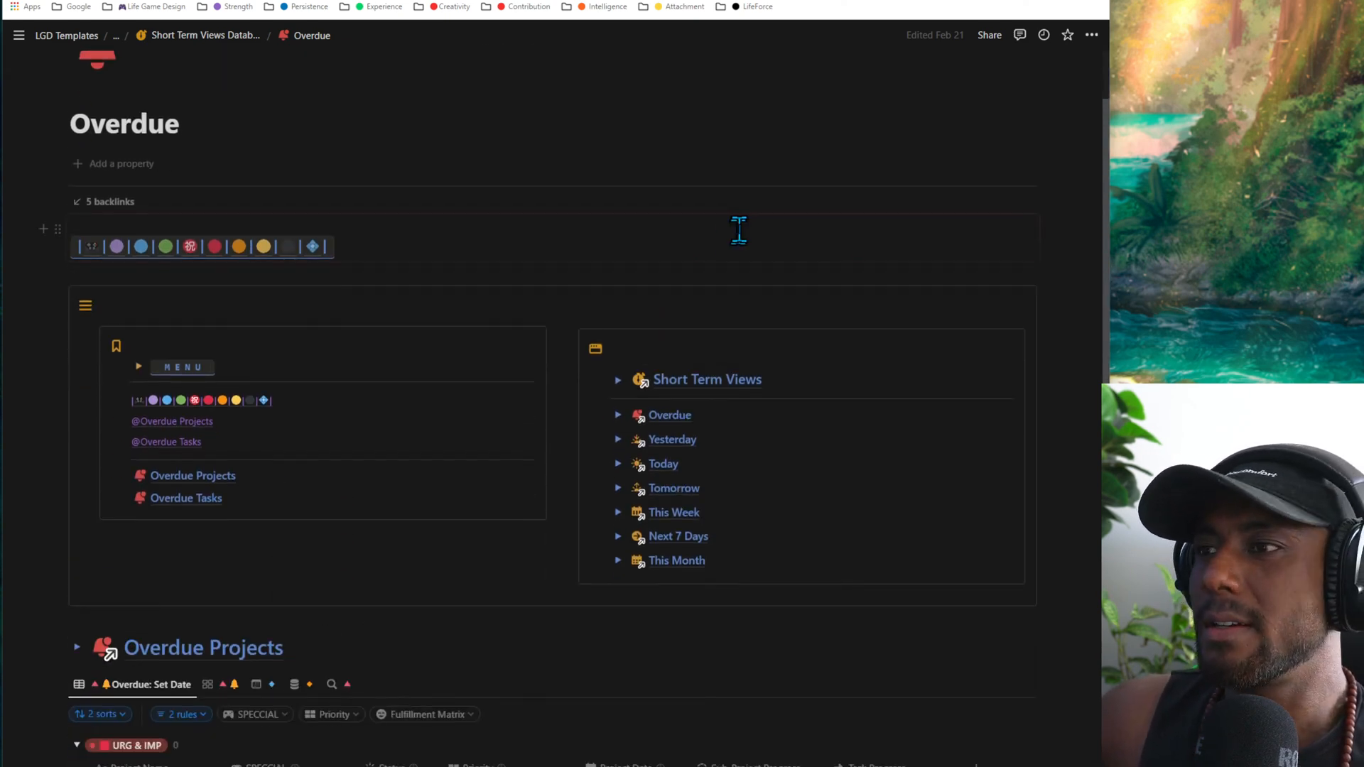
left_click(675, 440)
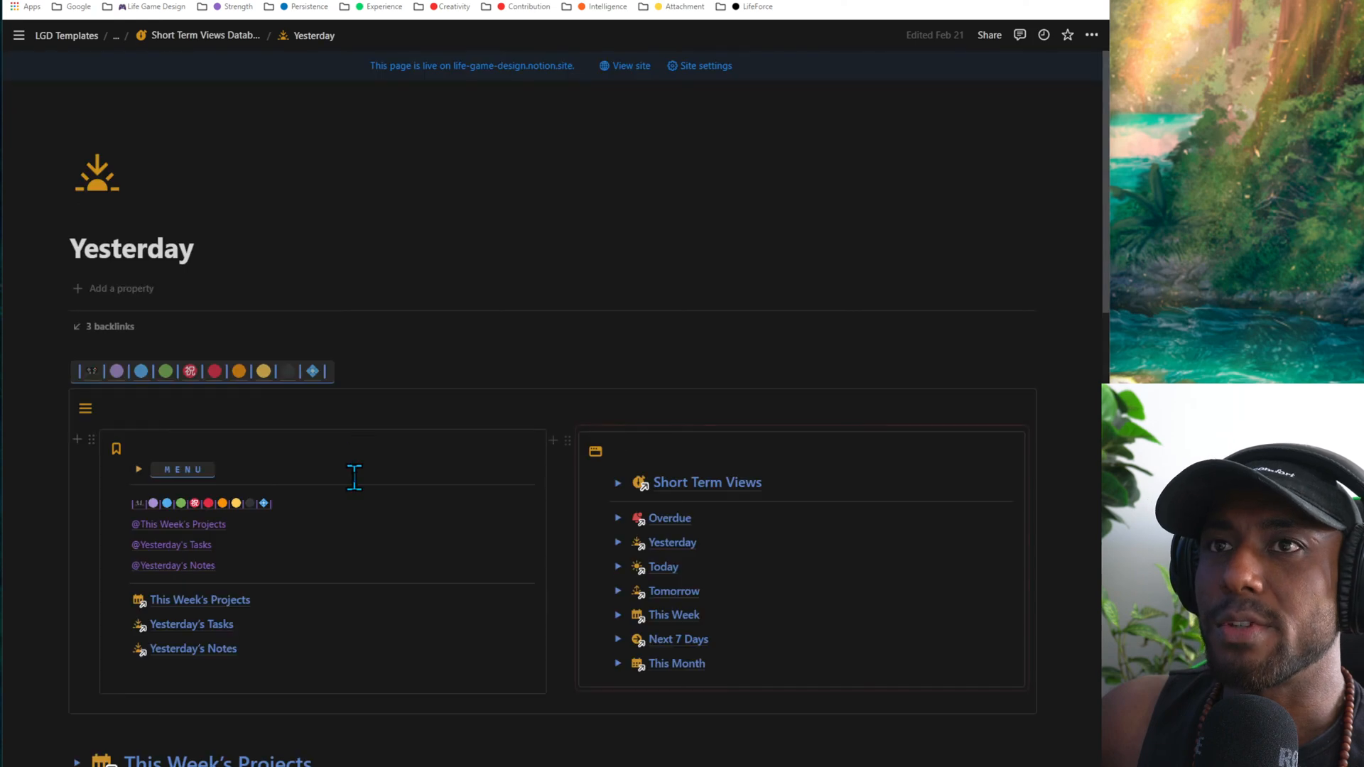
scroll(412, 451, "down", 5)
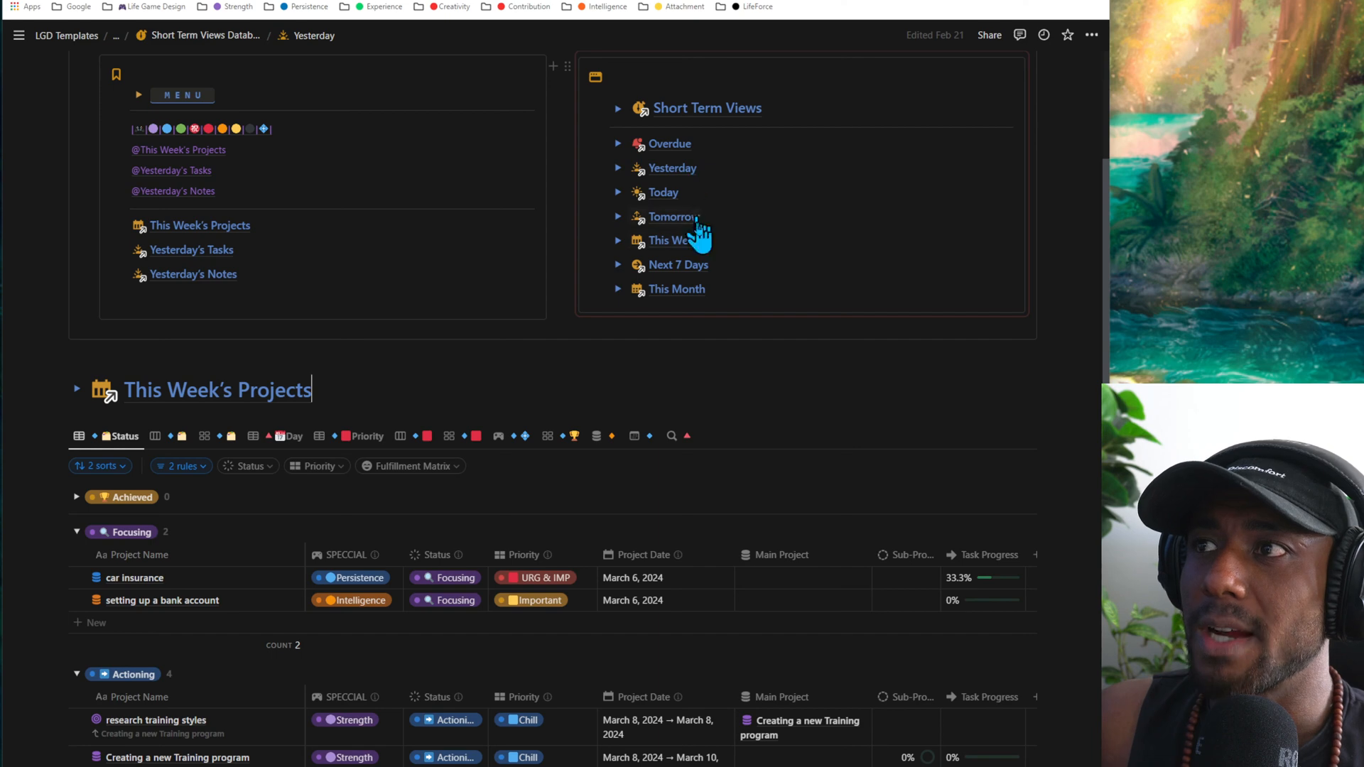
- Examine the Short Term Views list and the This Week's Projects table grouped by status on the Yesterday page
left_click(717, 166)
left_click(701, 193)
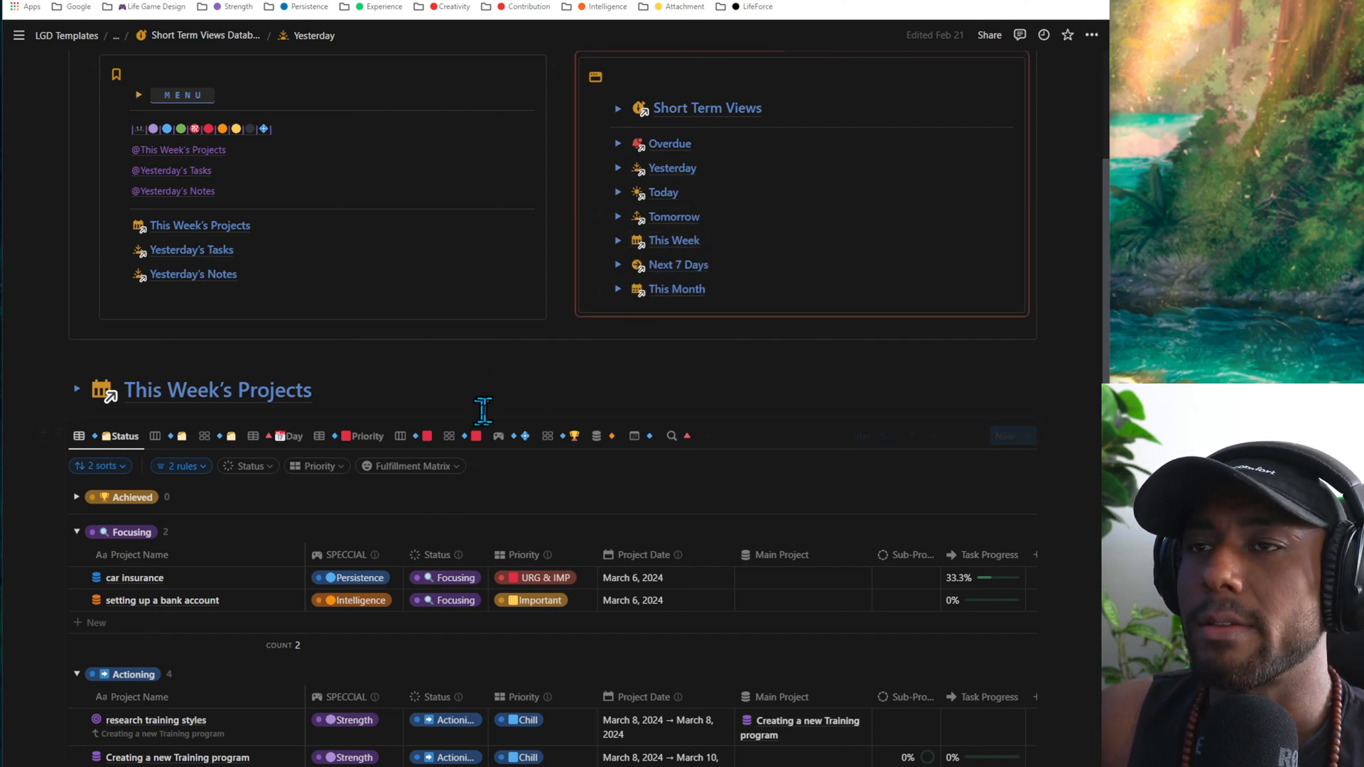
left_click(478, 387)
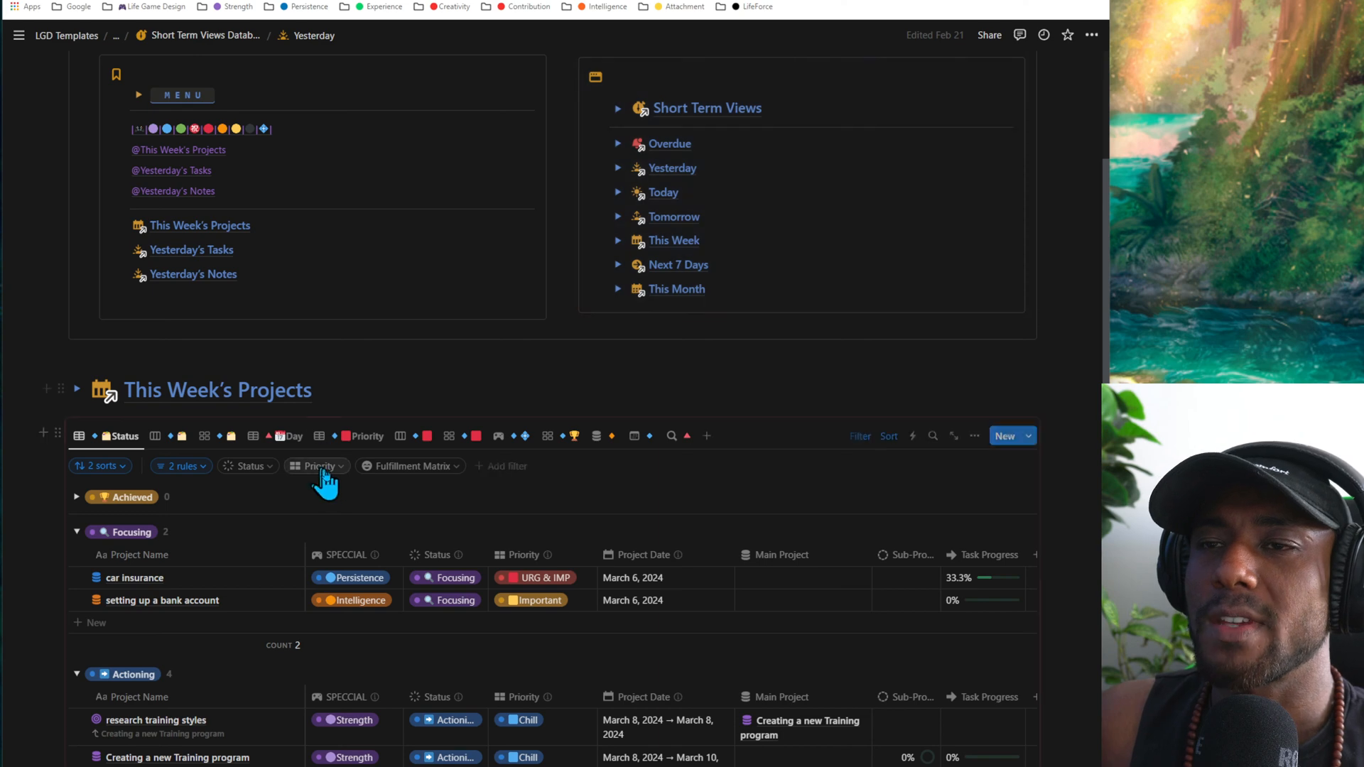
scroll(191, 593, "down", 1)
scroll(192, 593, "down", 1)
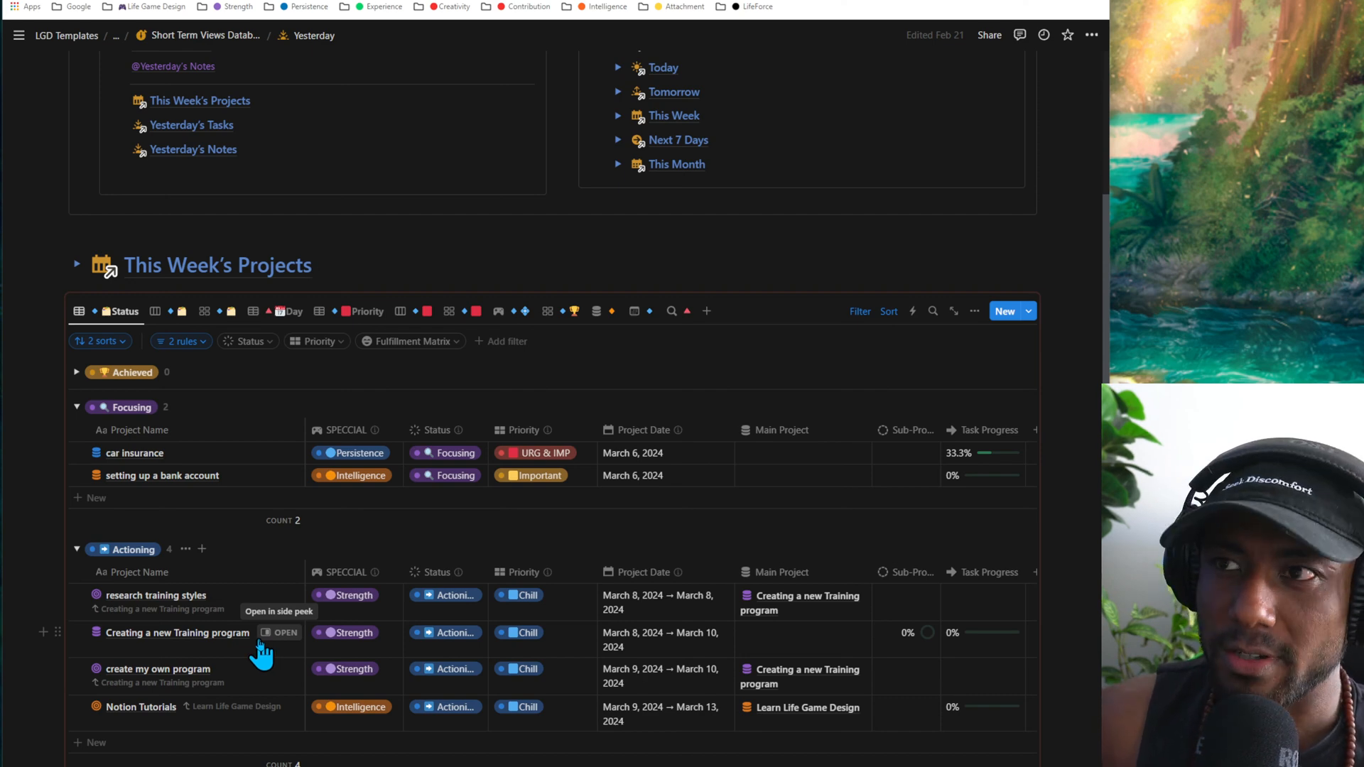
left_click(353, 277)
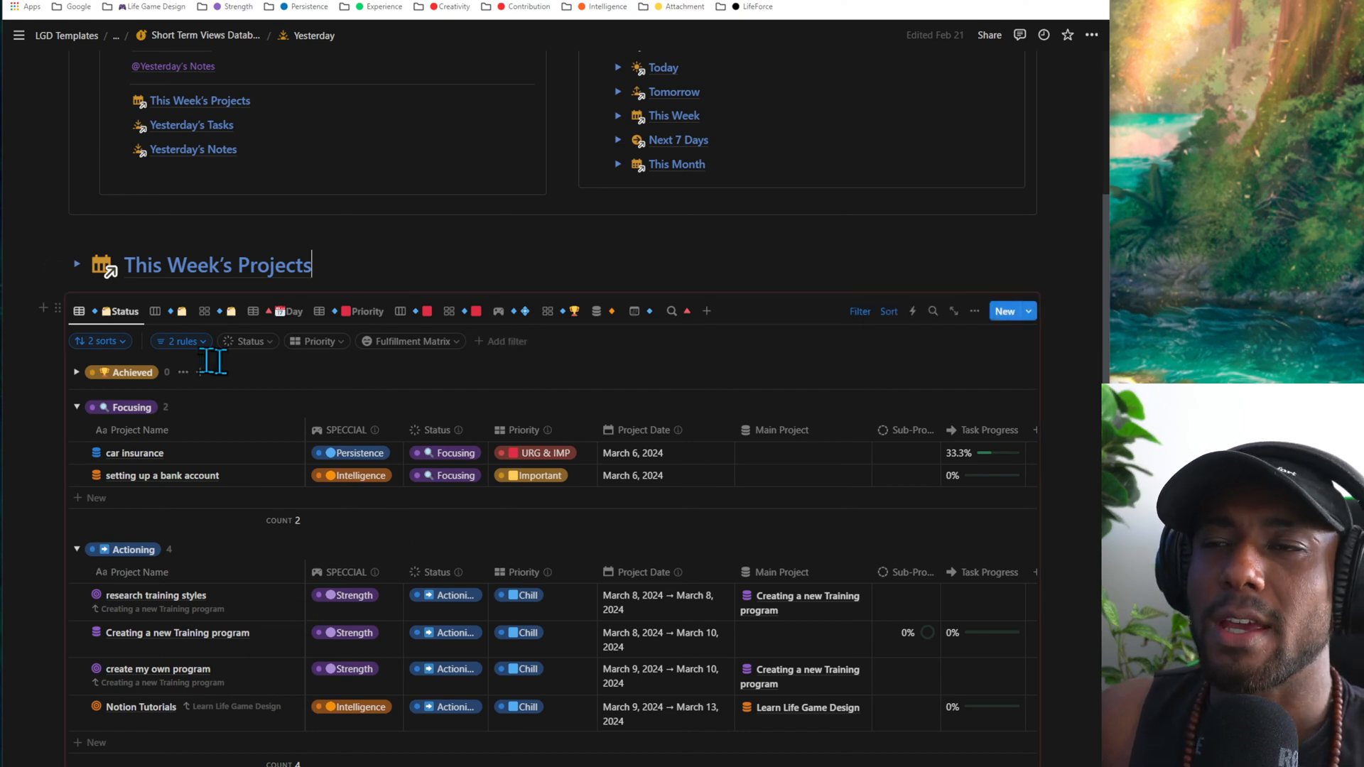
scroll(462, 445, "up", 3)
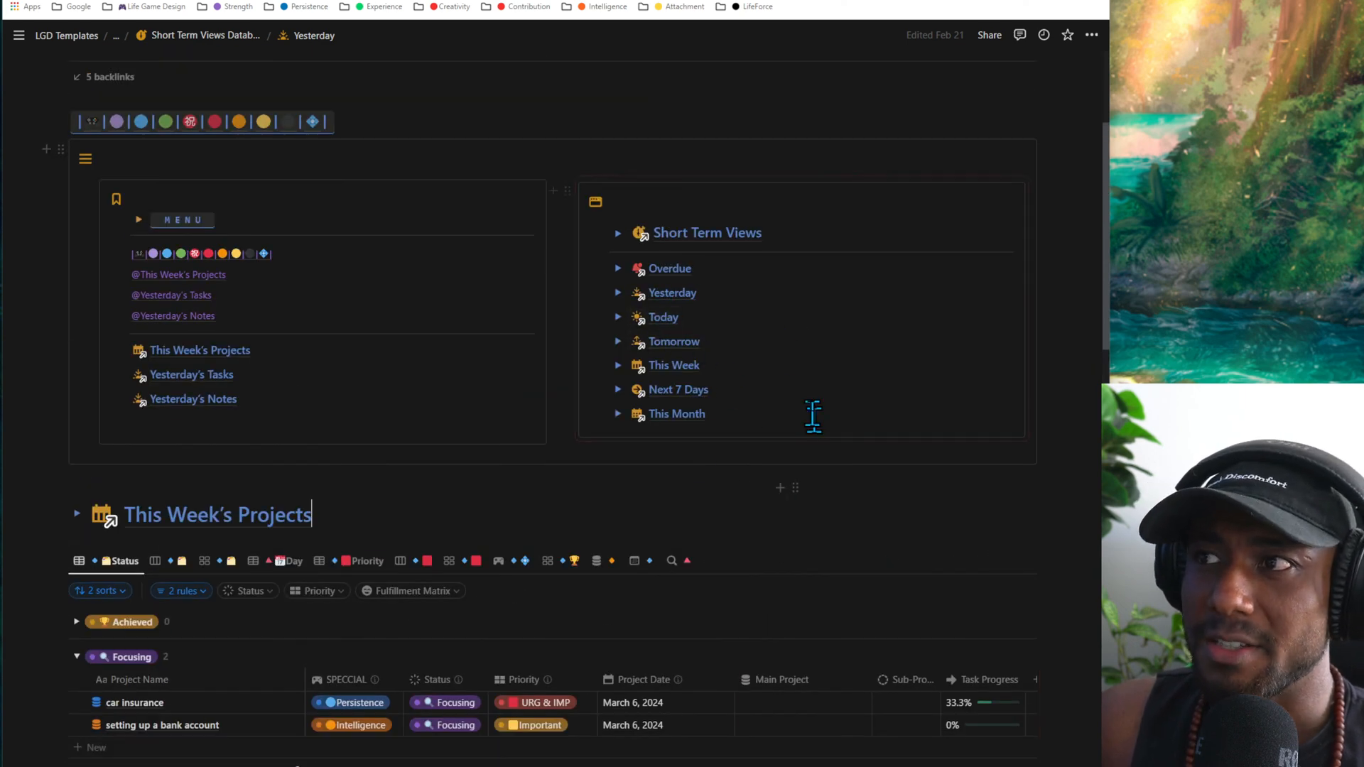
left_click(701, 290)
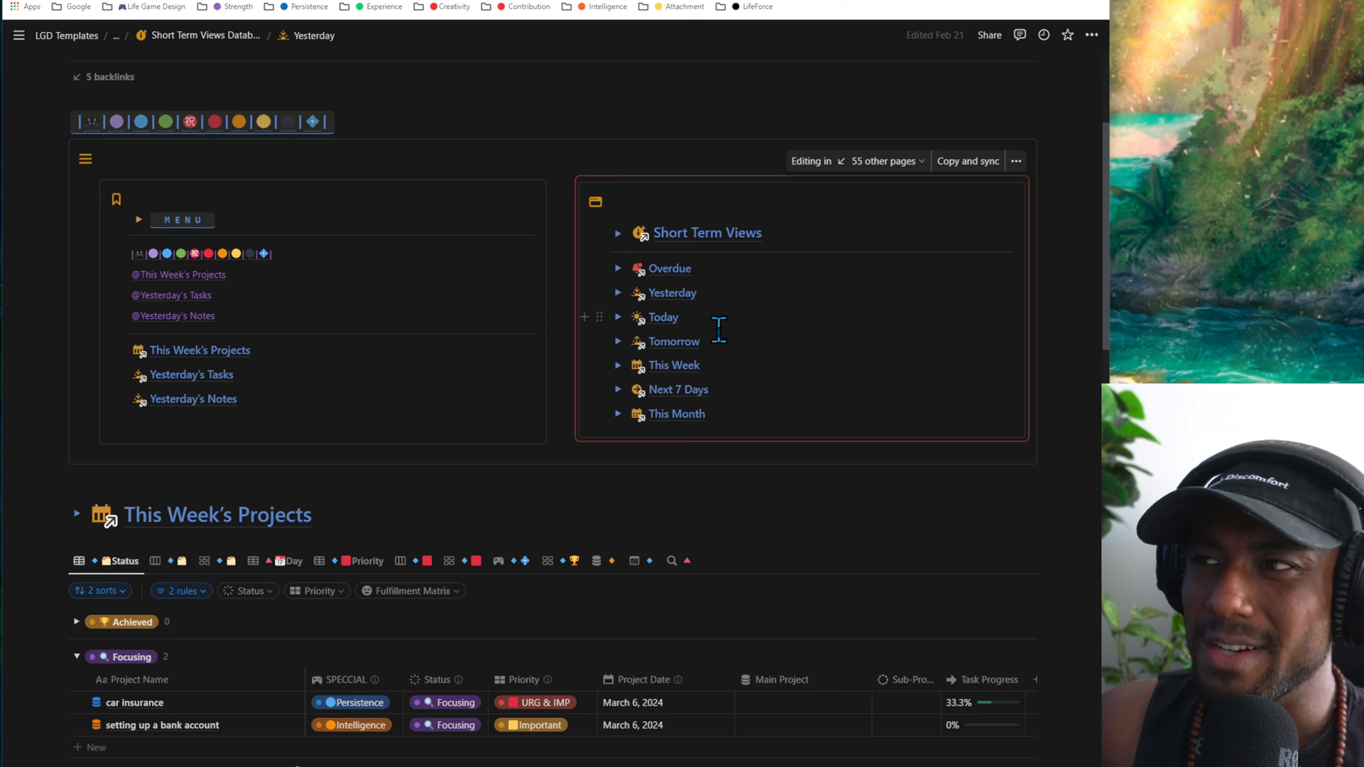
scroll(578, 522, "down", 3)
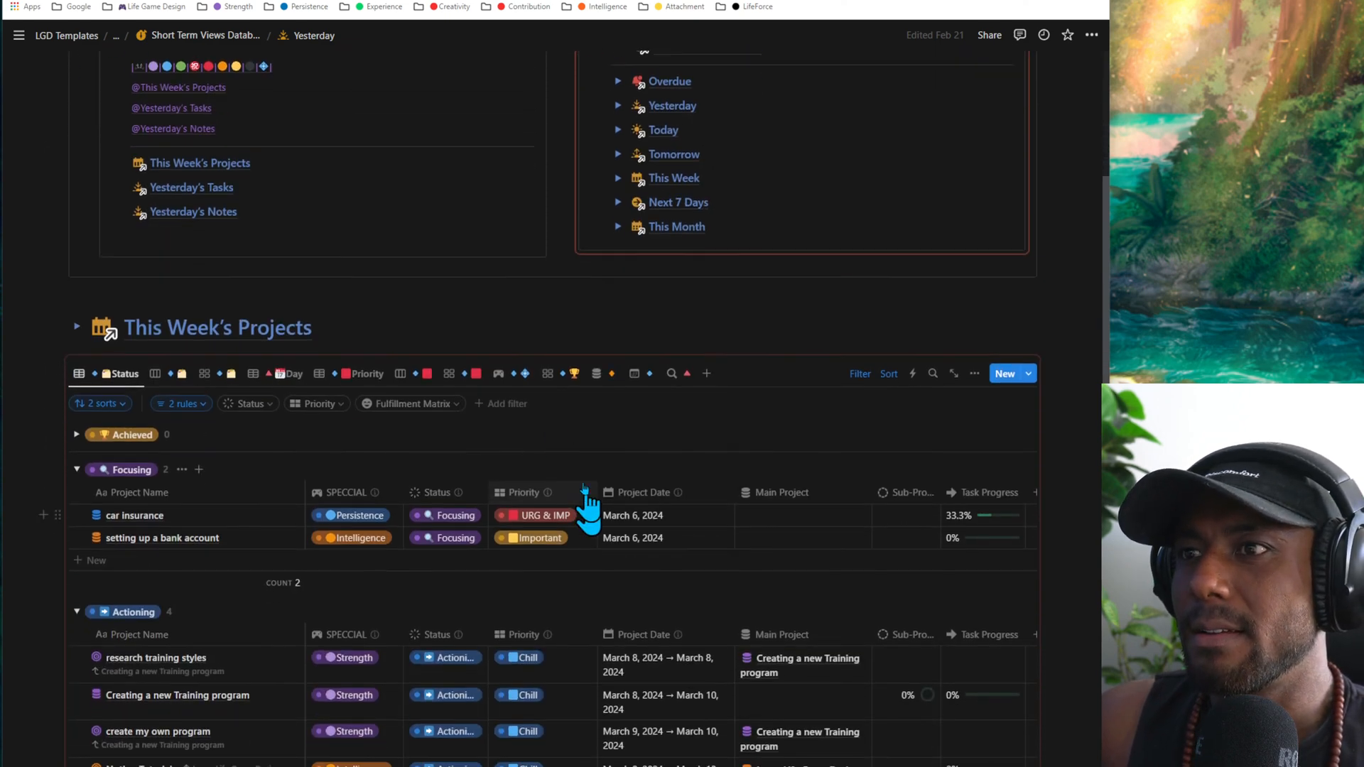
left_click(391, 324)
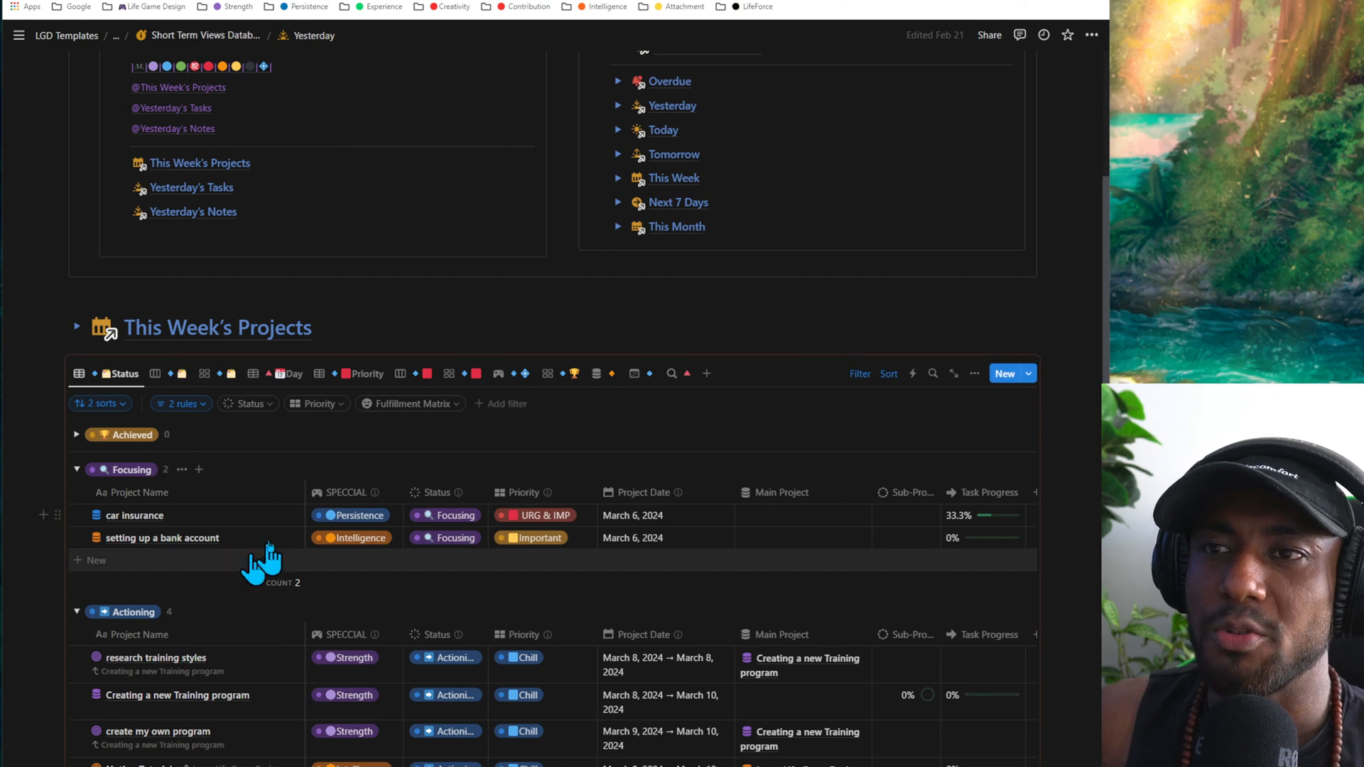
- Collapse the Actioning and Awaiting groups in the This Week's Projects Status table
scroll(269, 557, "down", 3)
left_click(76, 425)
left_click(77, 459)
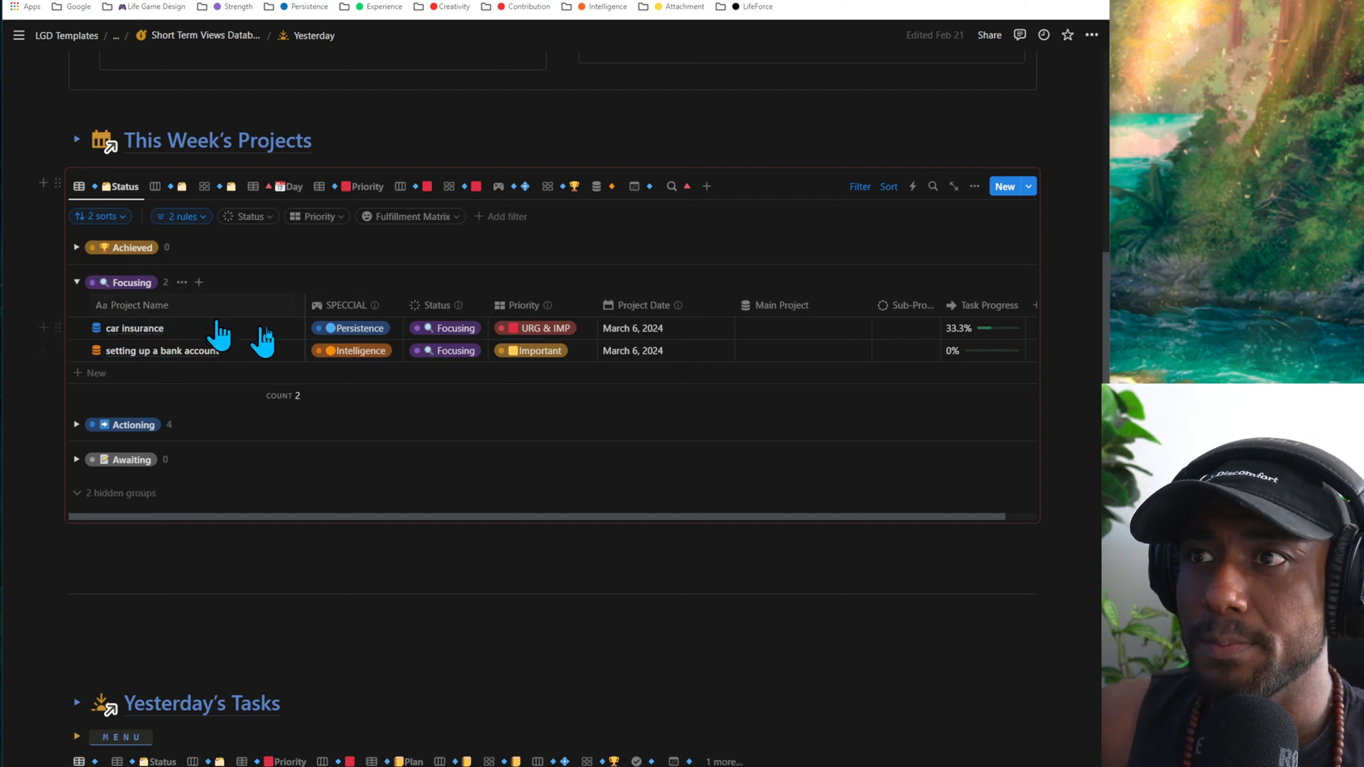
- View This Week's Projects as a board grouped by status, and return to the Status table
left_click(157, 187)
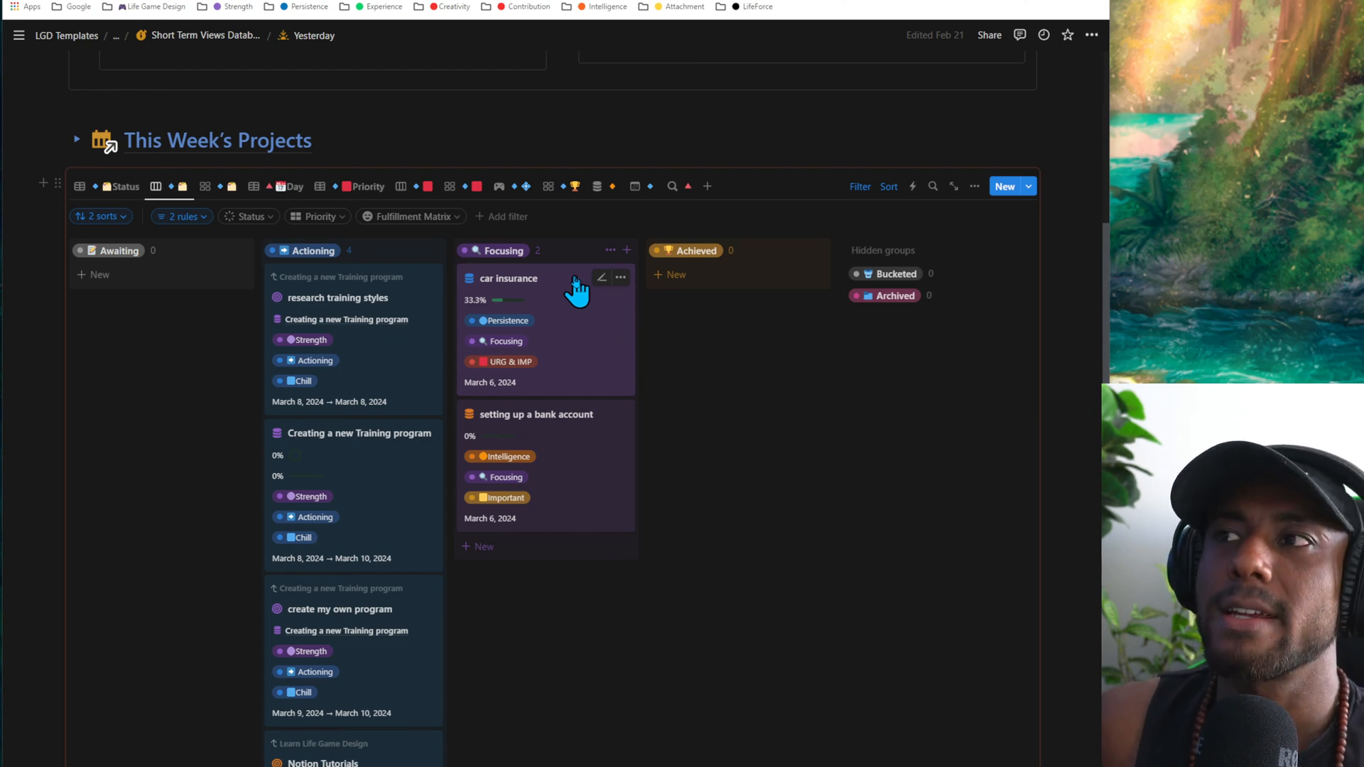
left_click(314, 142)
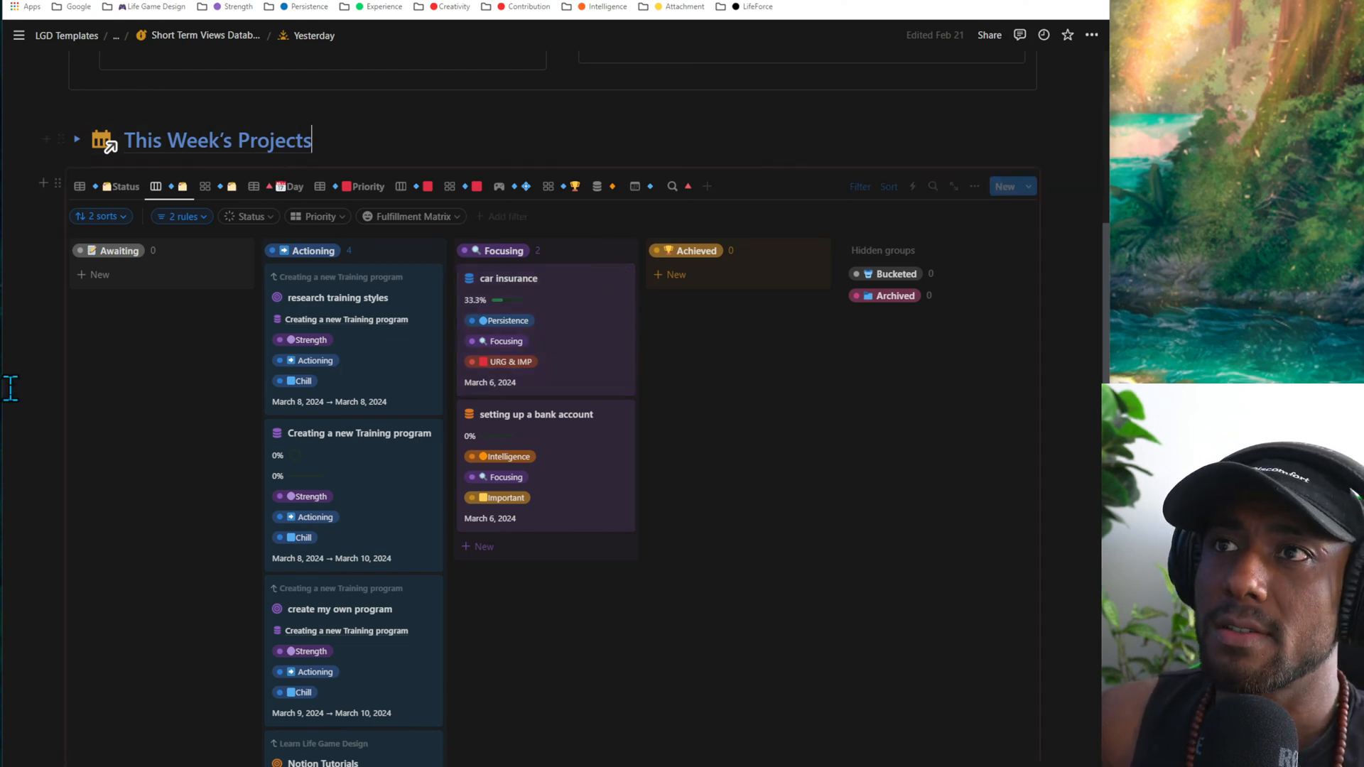
scroll(14, 391, "up", 4)
scroll(103, 412, "down", 2)
left_click(110, 373)
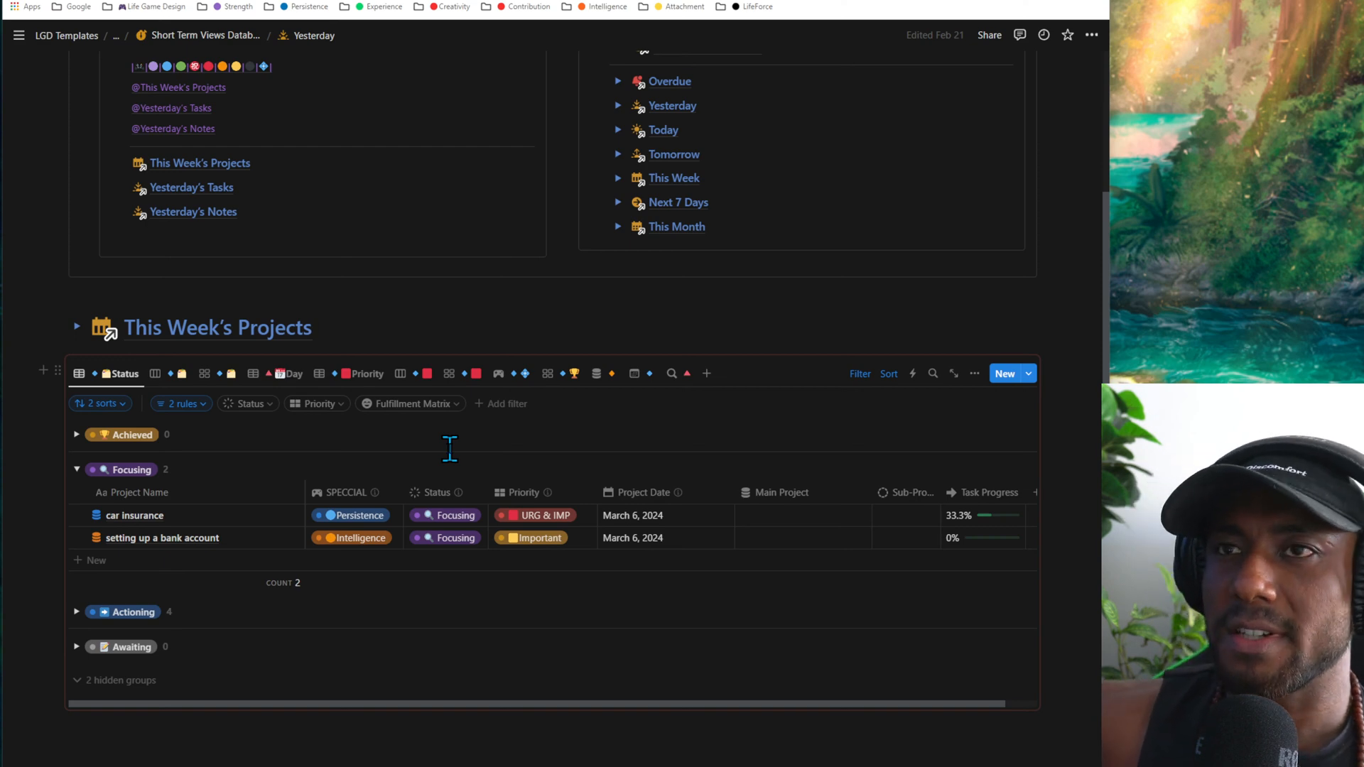
- Expand the This Week's Projects tutorial, look at its Status explanation, and collapse the tutorial again
scroll(449, 449, "up", 1)
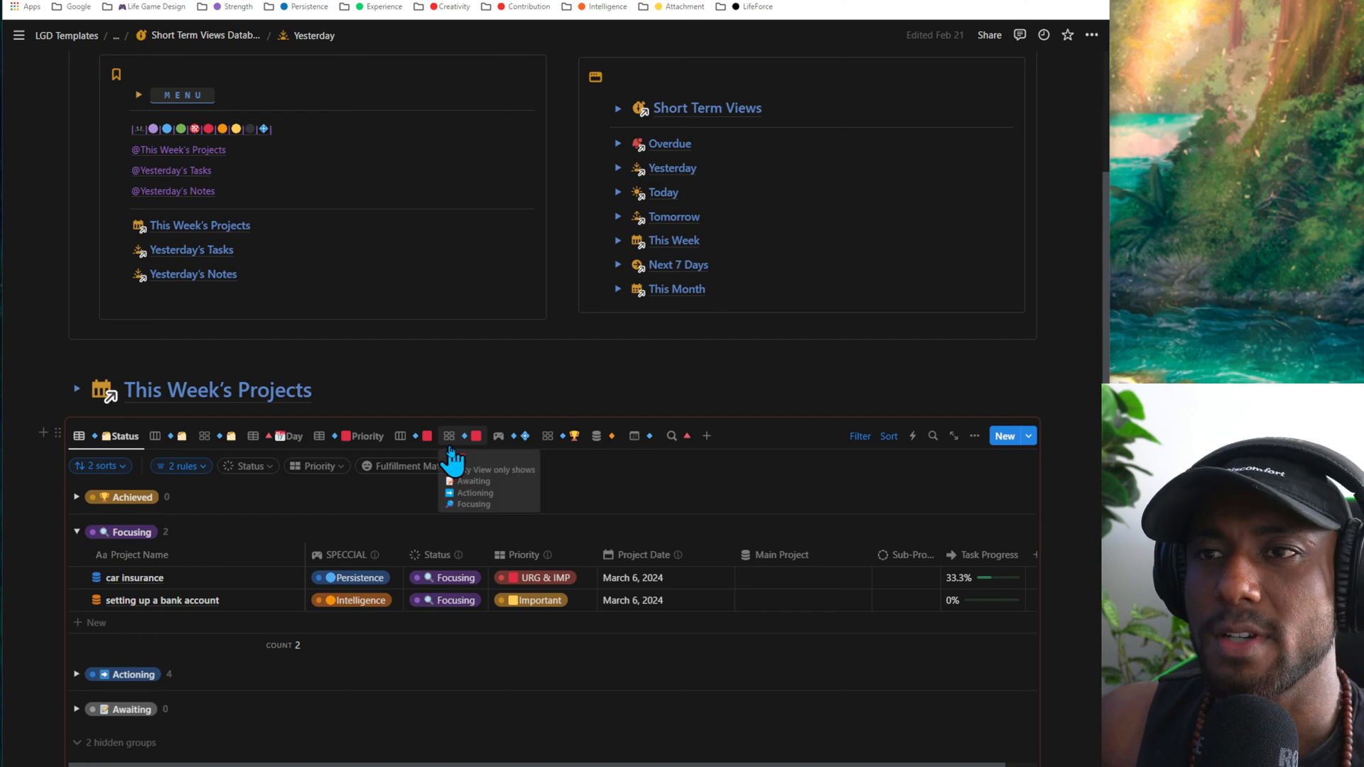
left_click(76, 389)
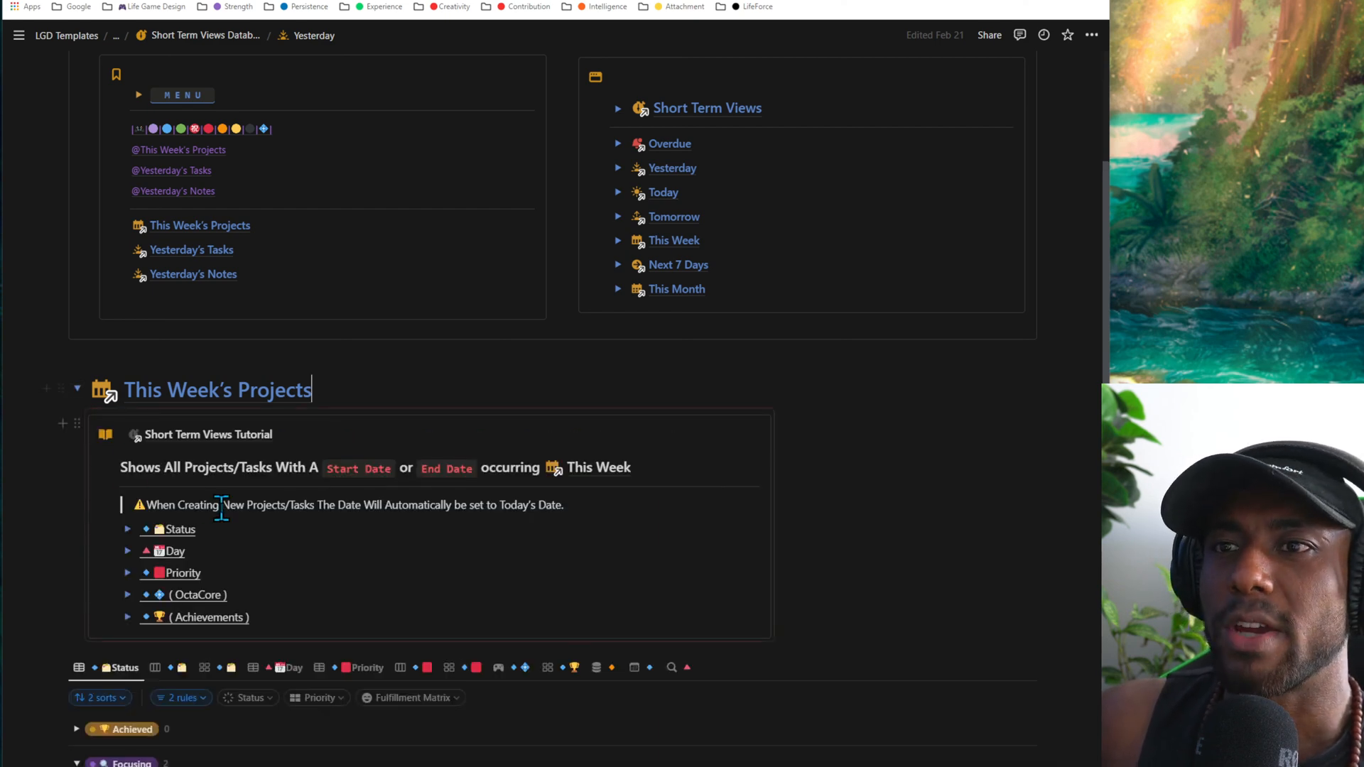
scroll(239, 551, "down", 2)
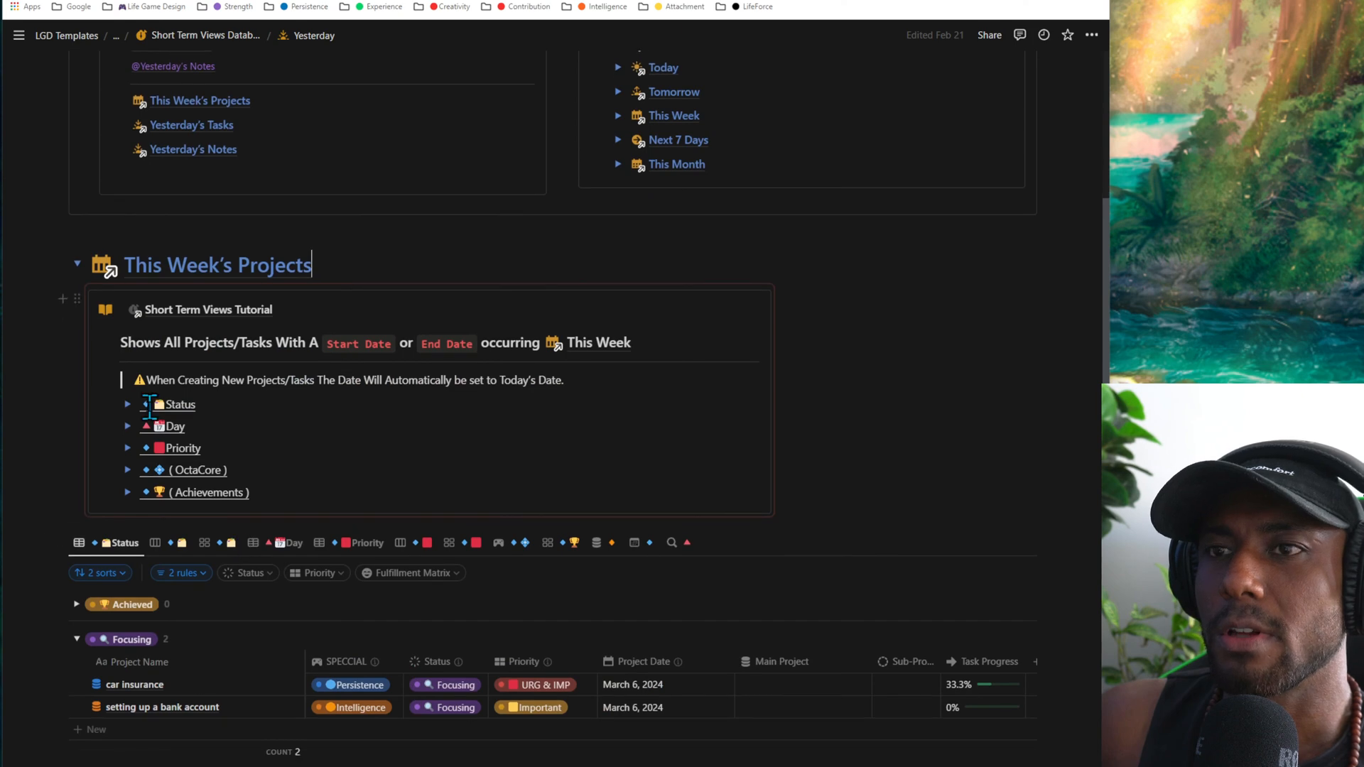
left_click(129, 405)
left_click(130, 405)
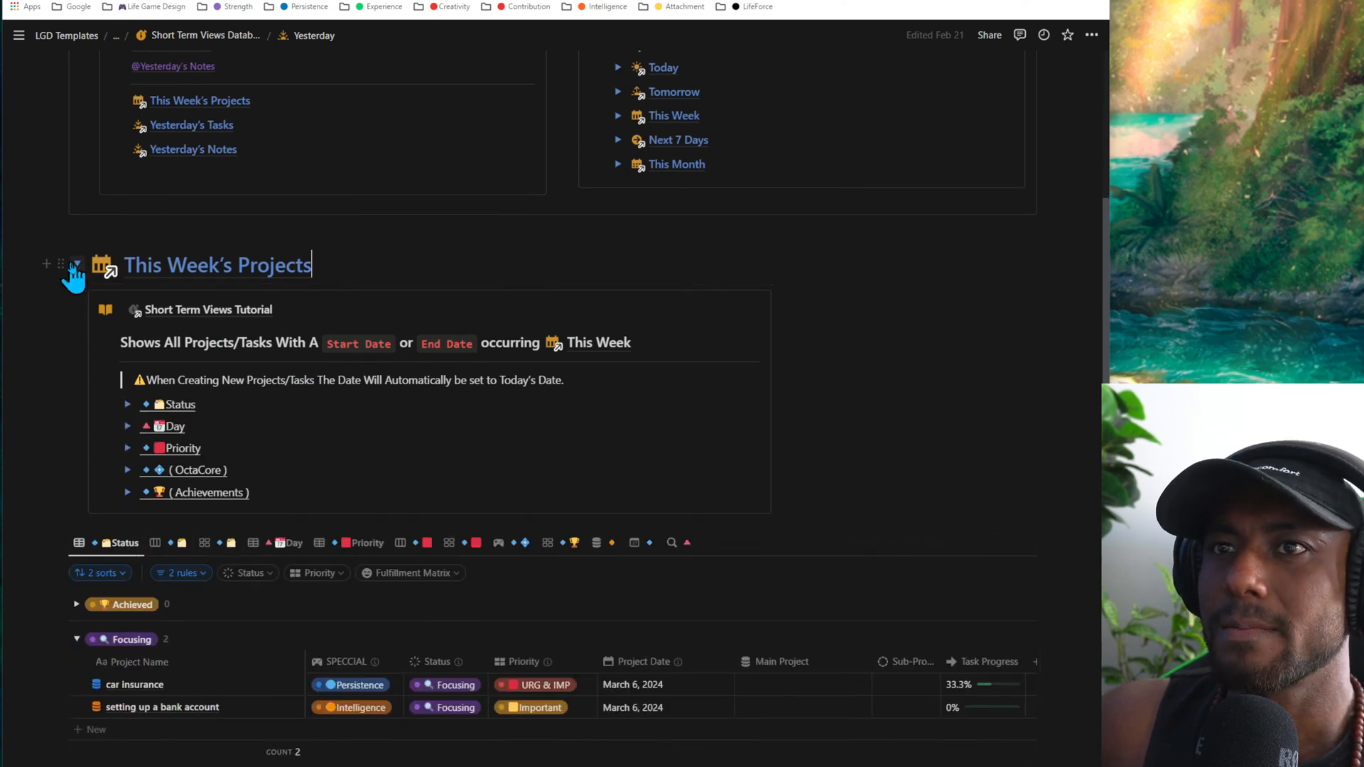
left_click(76, 263)
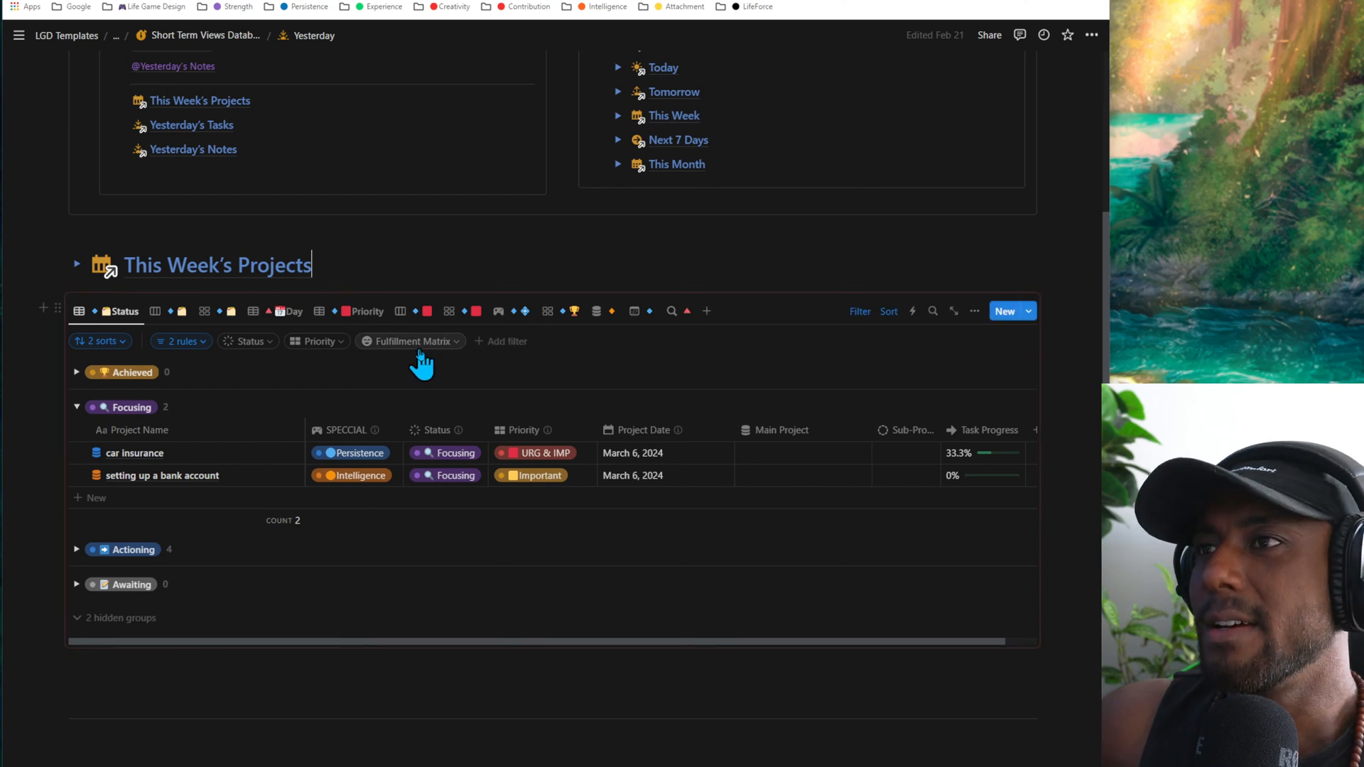
- Enlarge the page, compare the status board and gallery views, read the Day view's description, and return to the Status table
key("ctrl+plus")
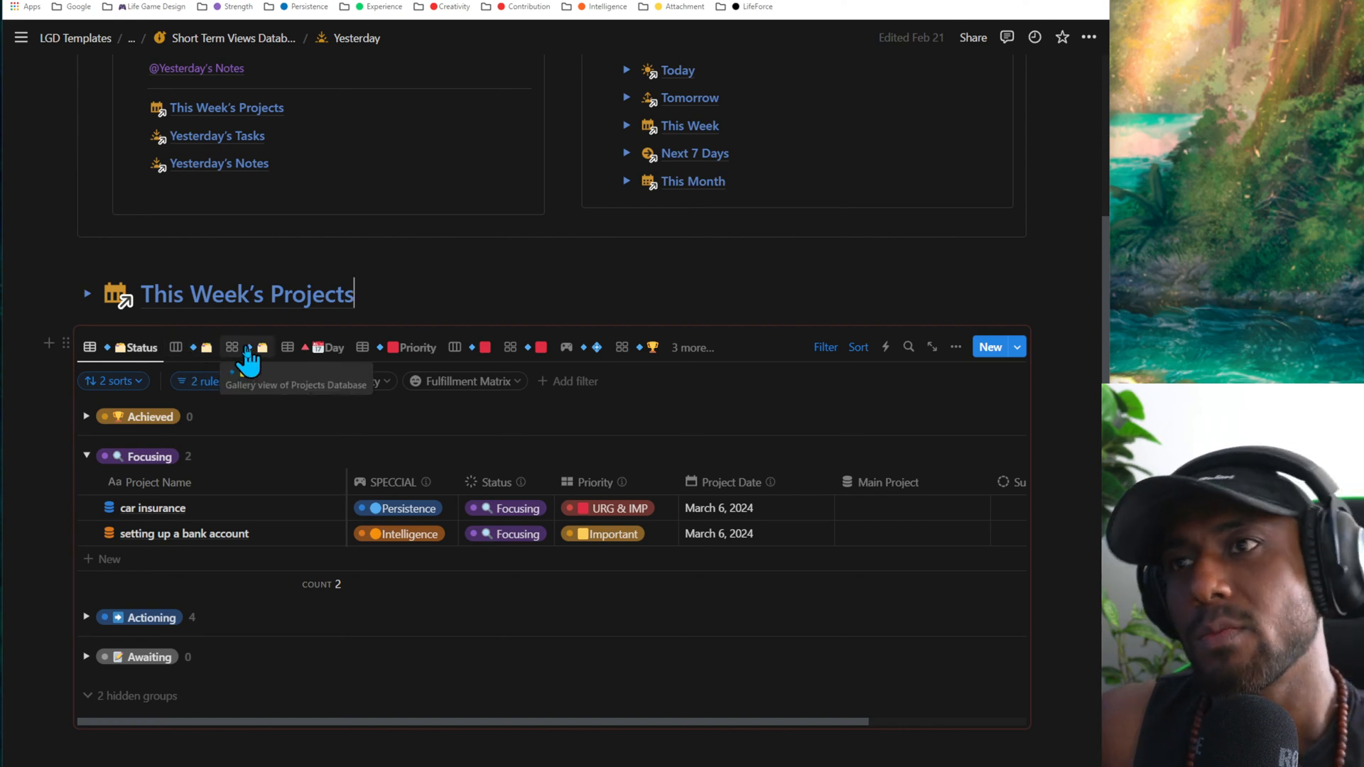
left_click(193, 351)
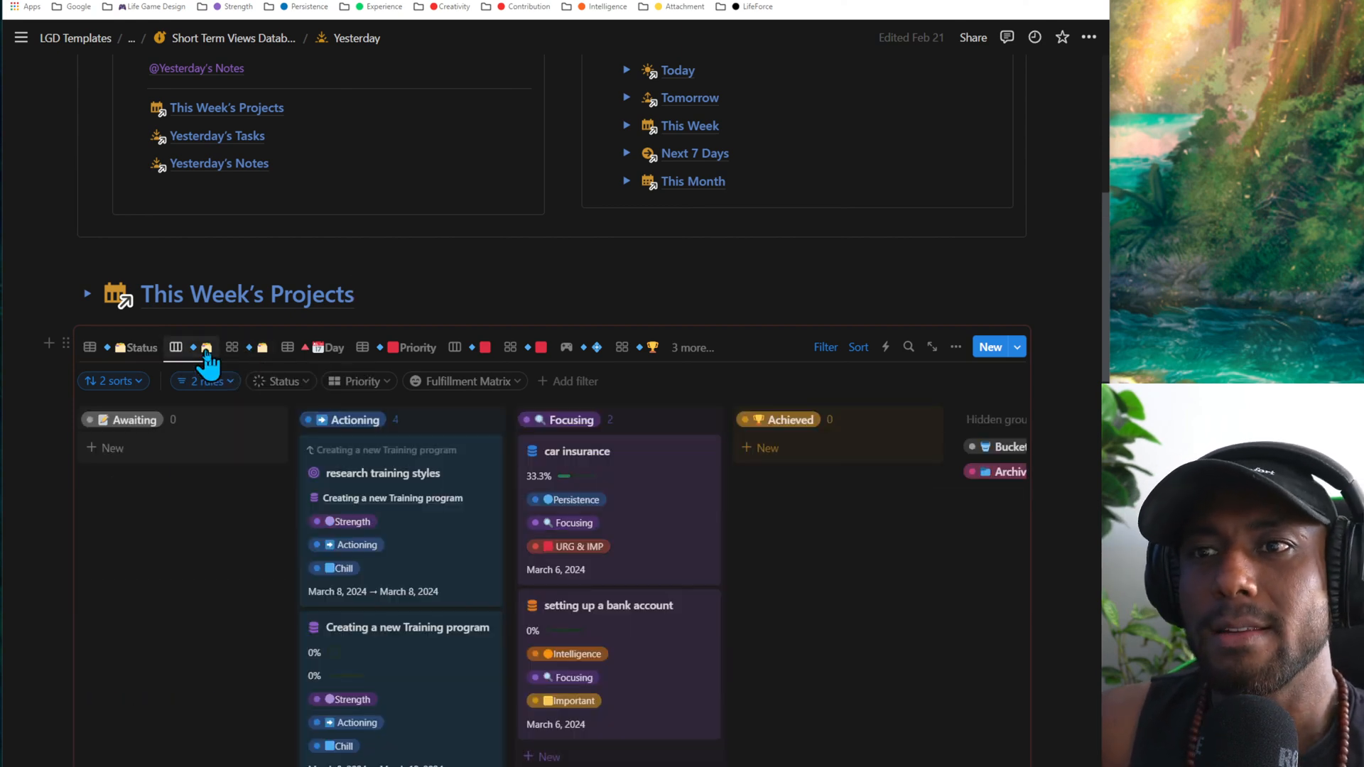
left_click(234, 351)
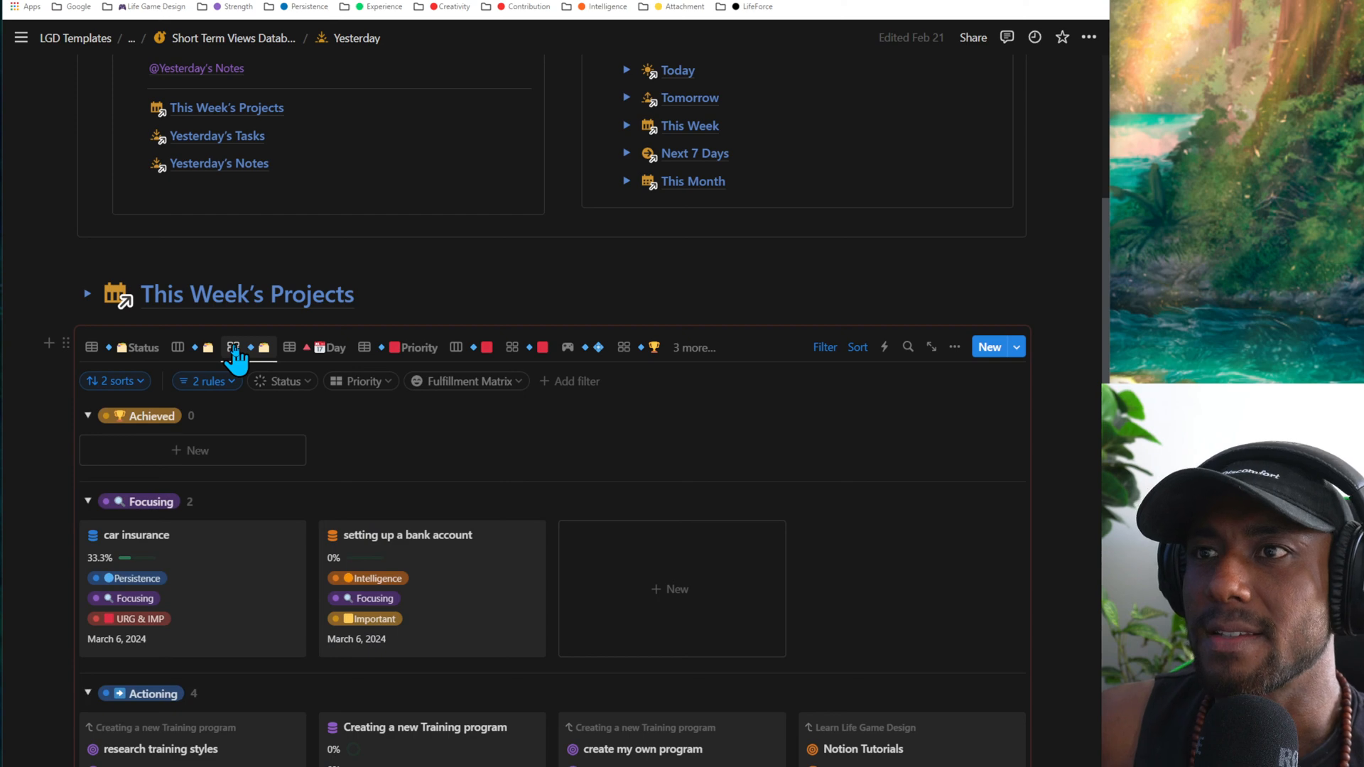
mouse_move(324, 355)
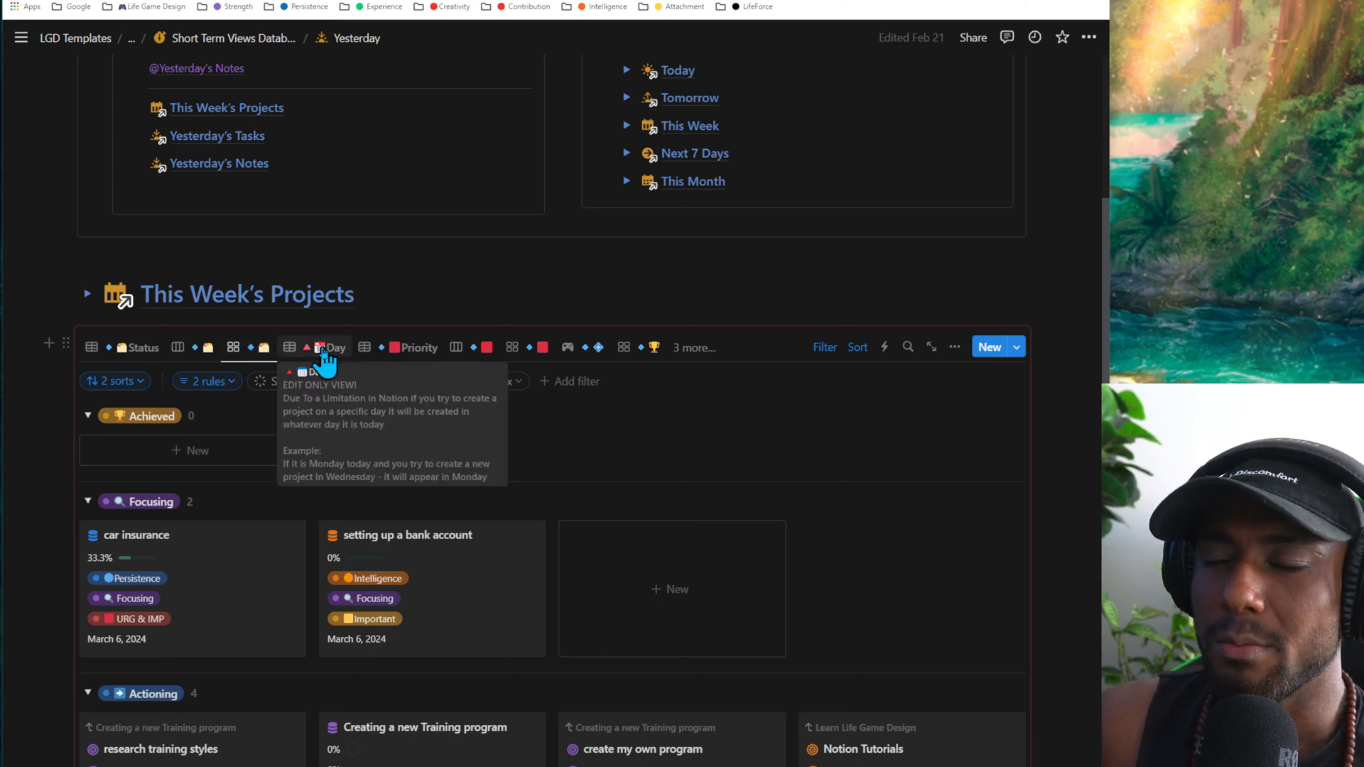
left_click(106, 355)
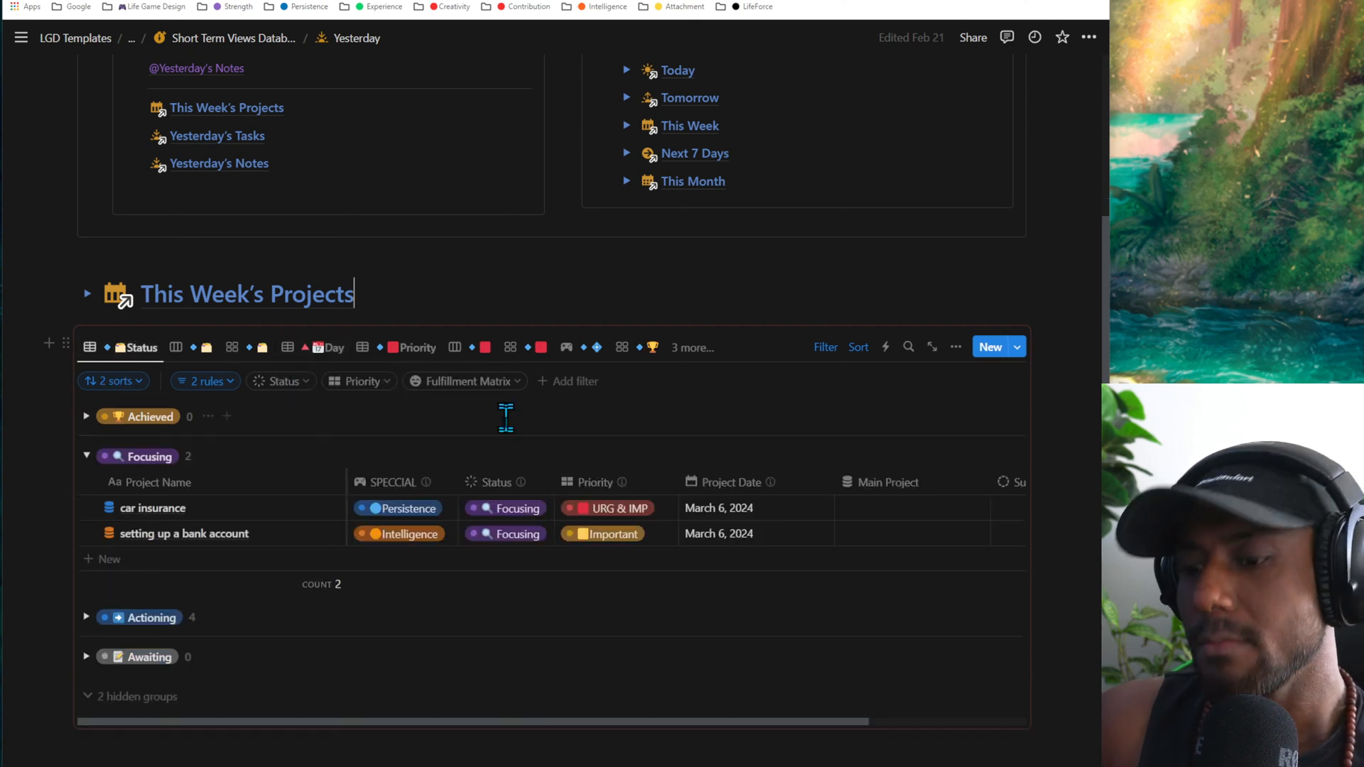
- Reveal the two hidden groups in the Status table and hide them again, and look at the car insurance project's status options
key("ctrl+minus")
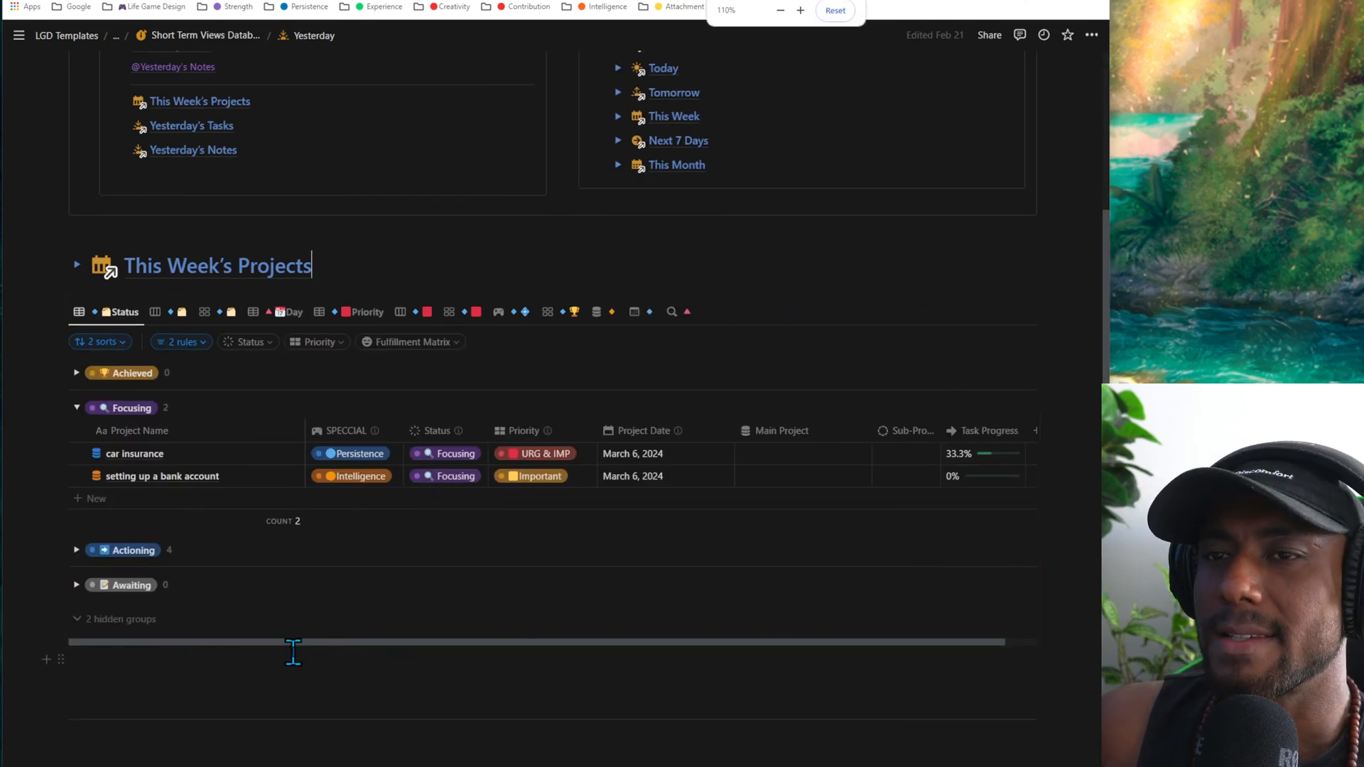
left_click(107, 619)
scroll(128, 498, "down", 3)
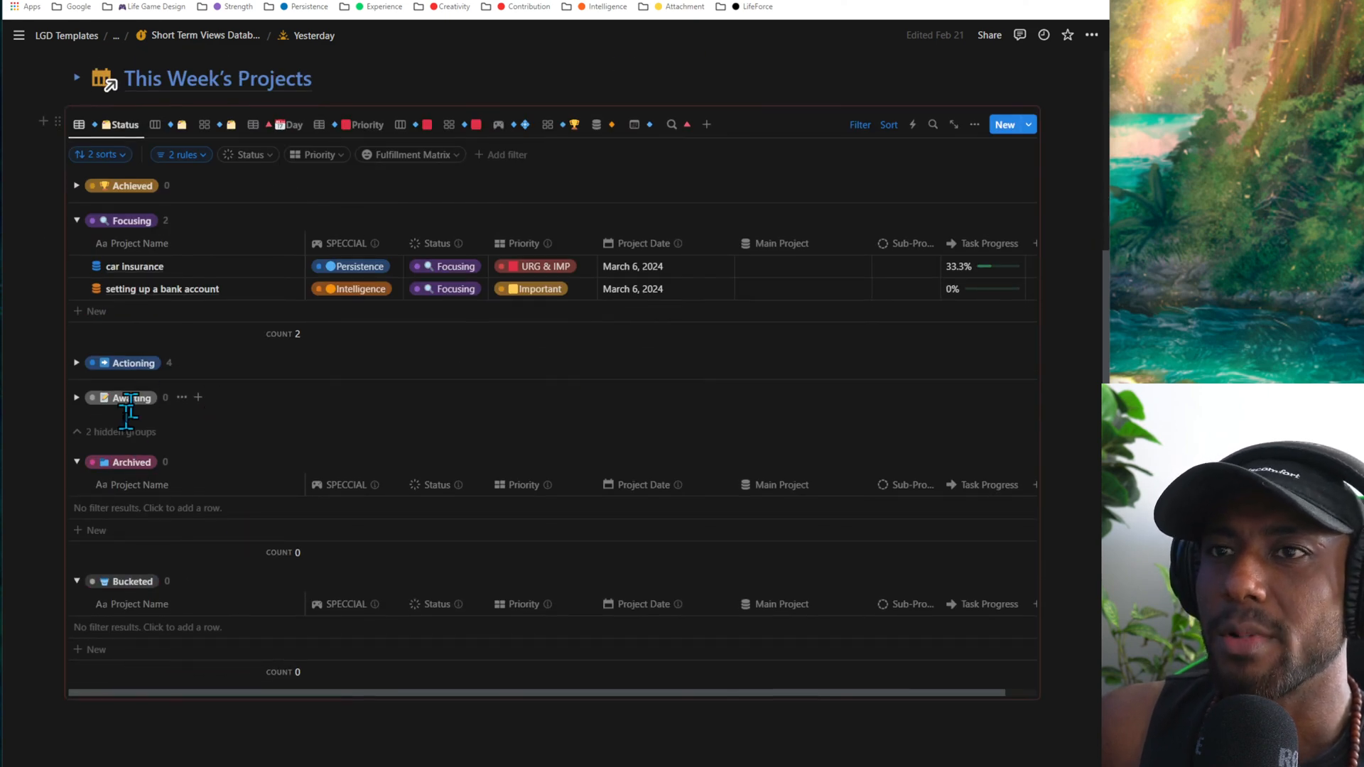
left_click(122, 433)
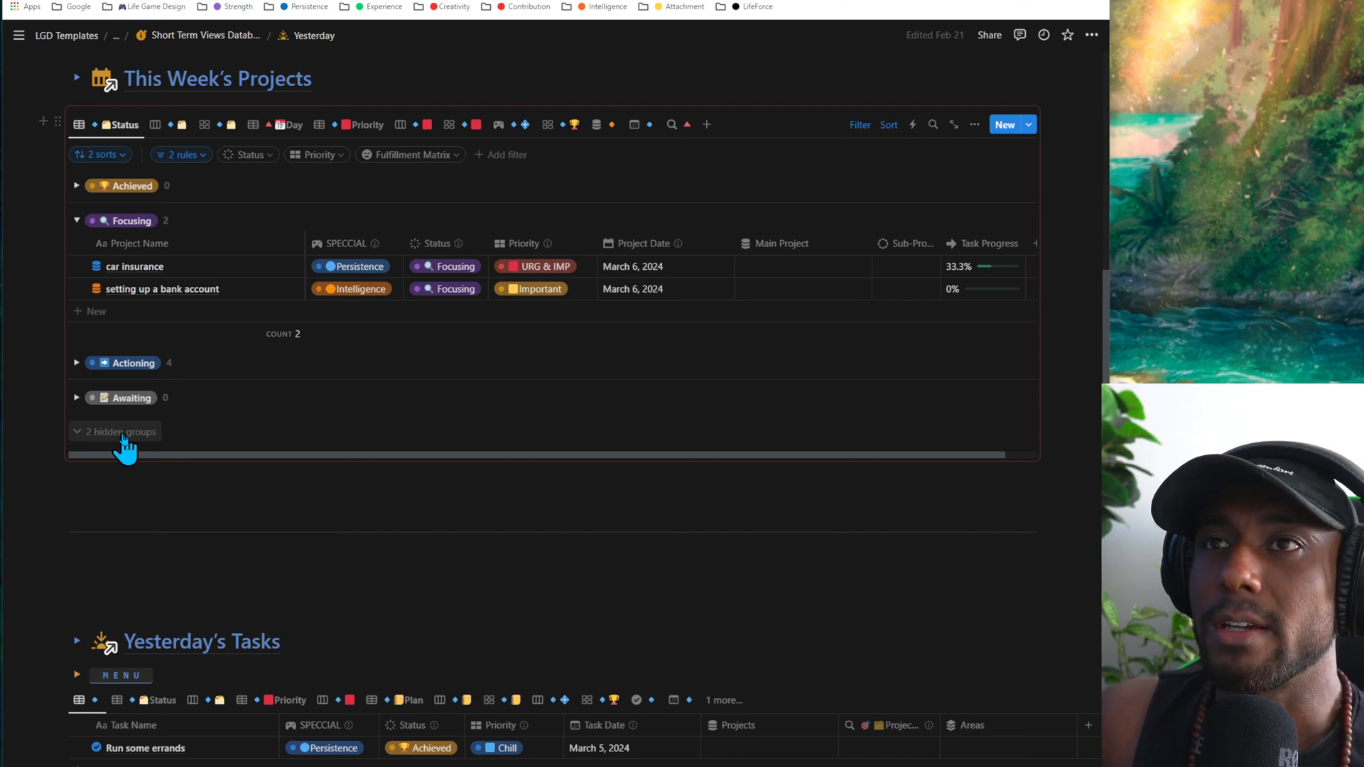
left_click(455, 267)
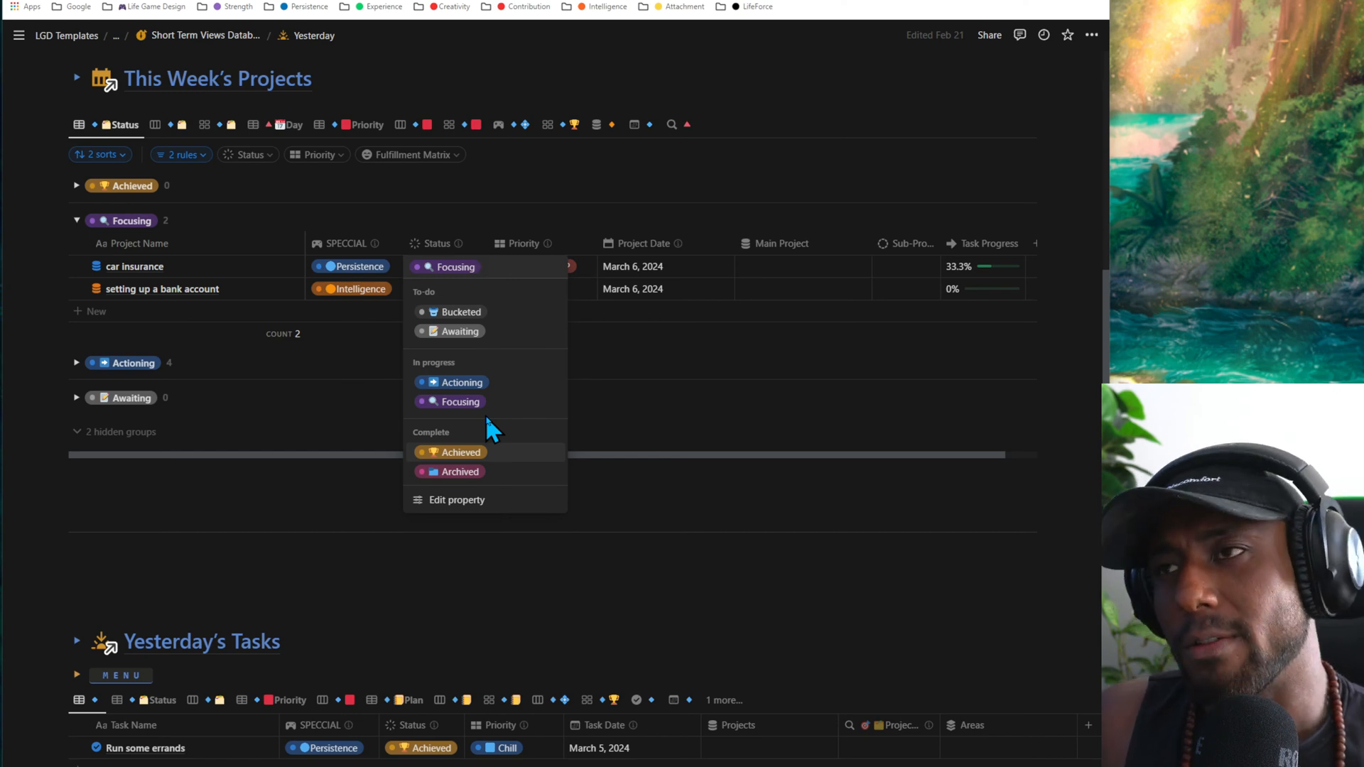
left_click(353, 194)
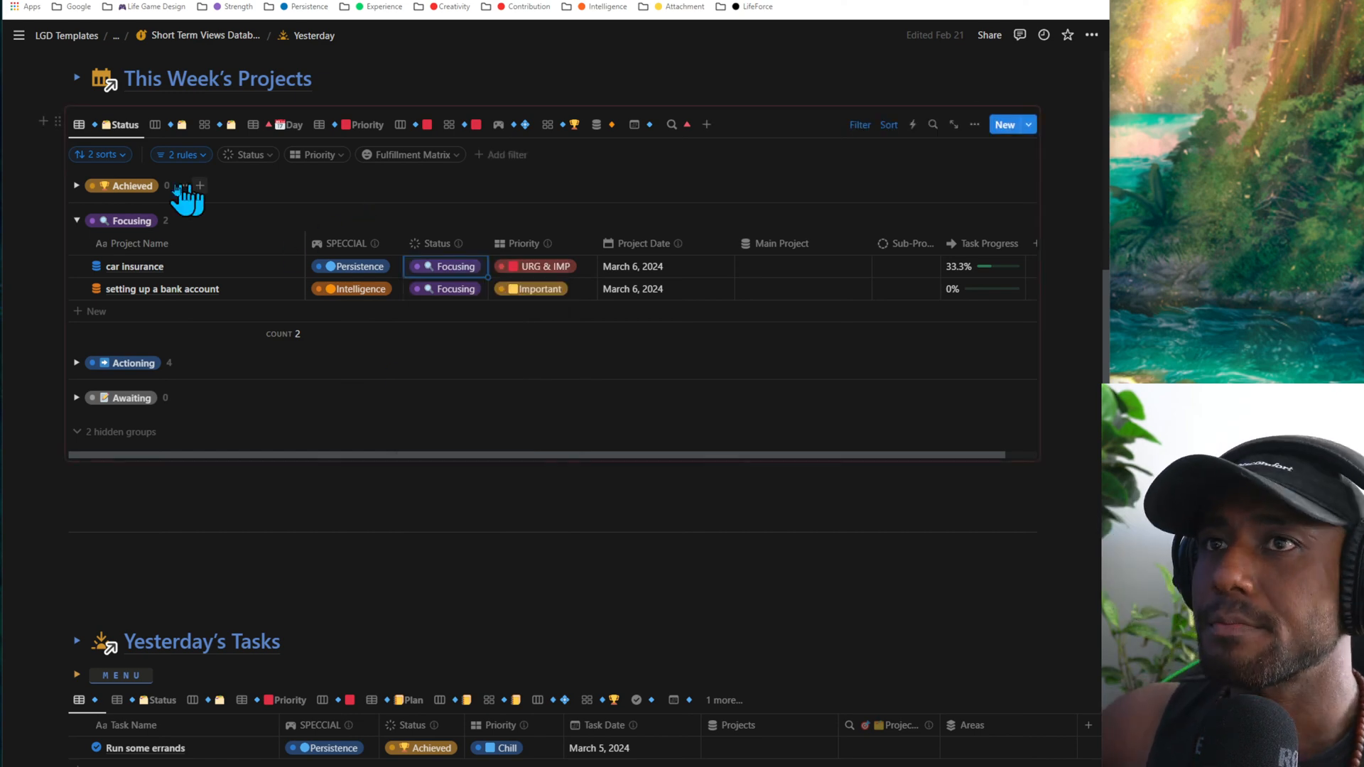
- Expand the Achieved group in the Status table, and look inside the Actioning group before collapsing it
left_click(76, 186)
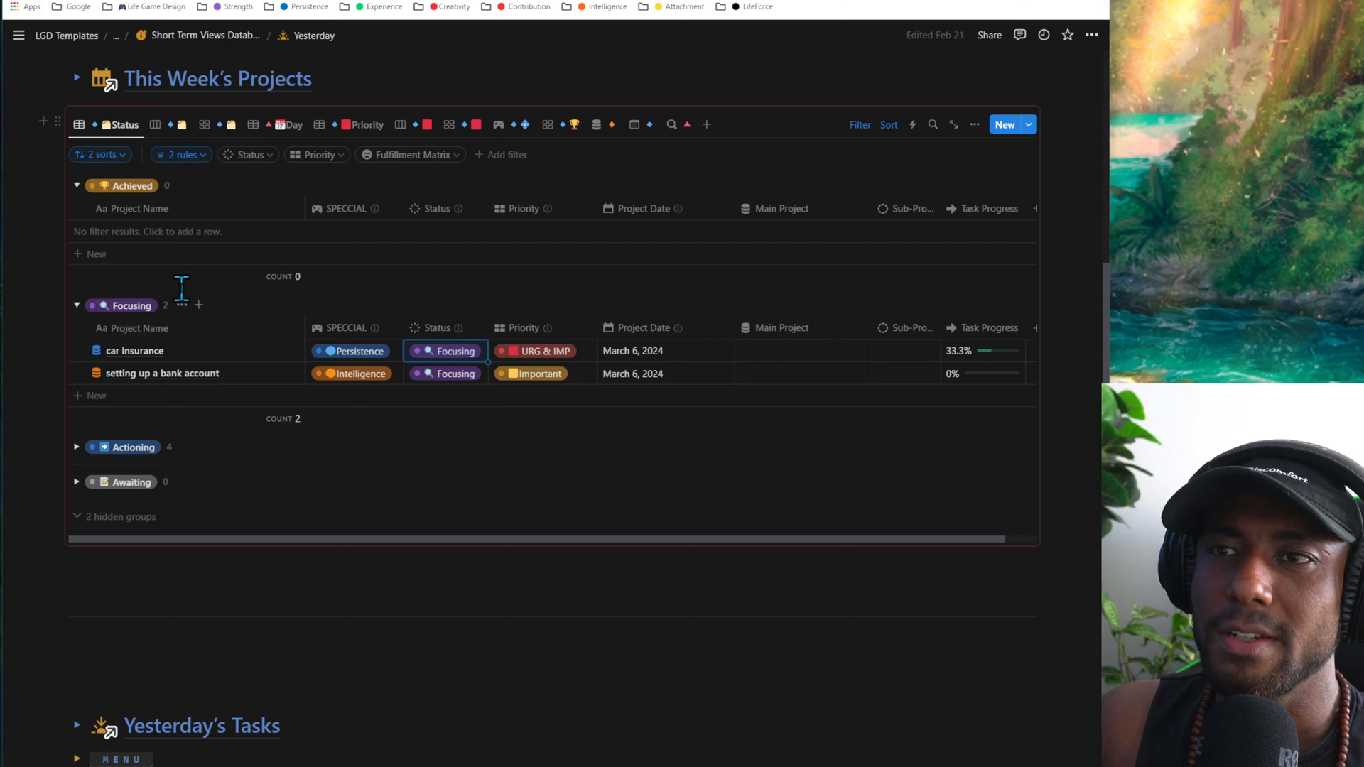
left_click(76, 446)
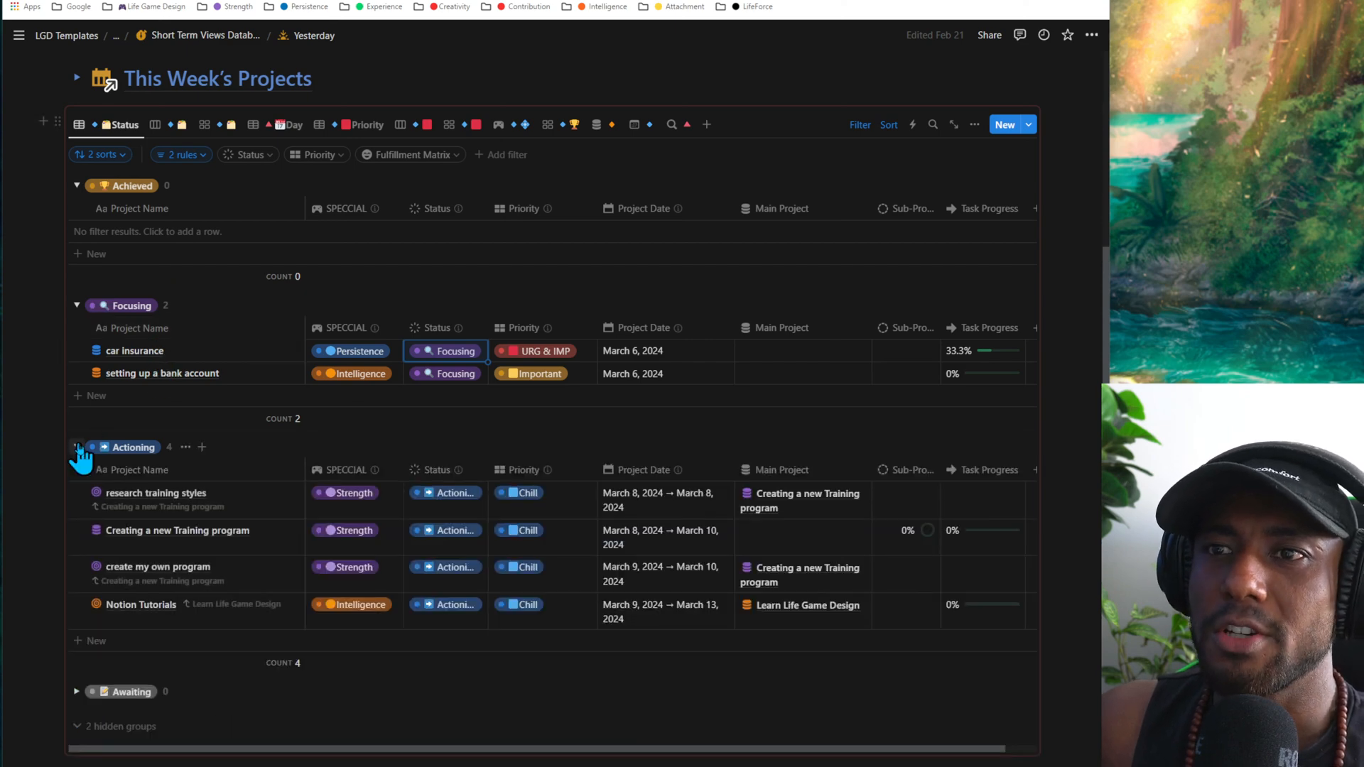
left_click(77, 448)
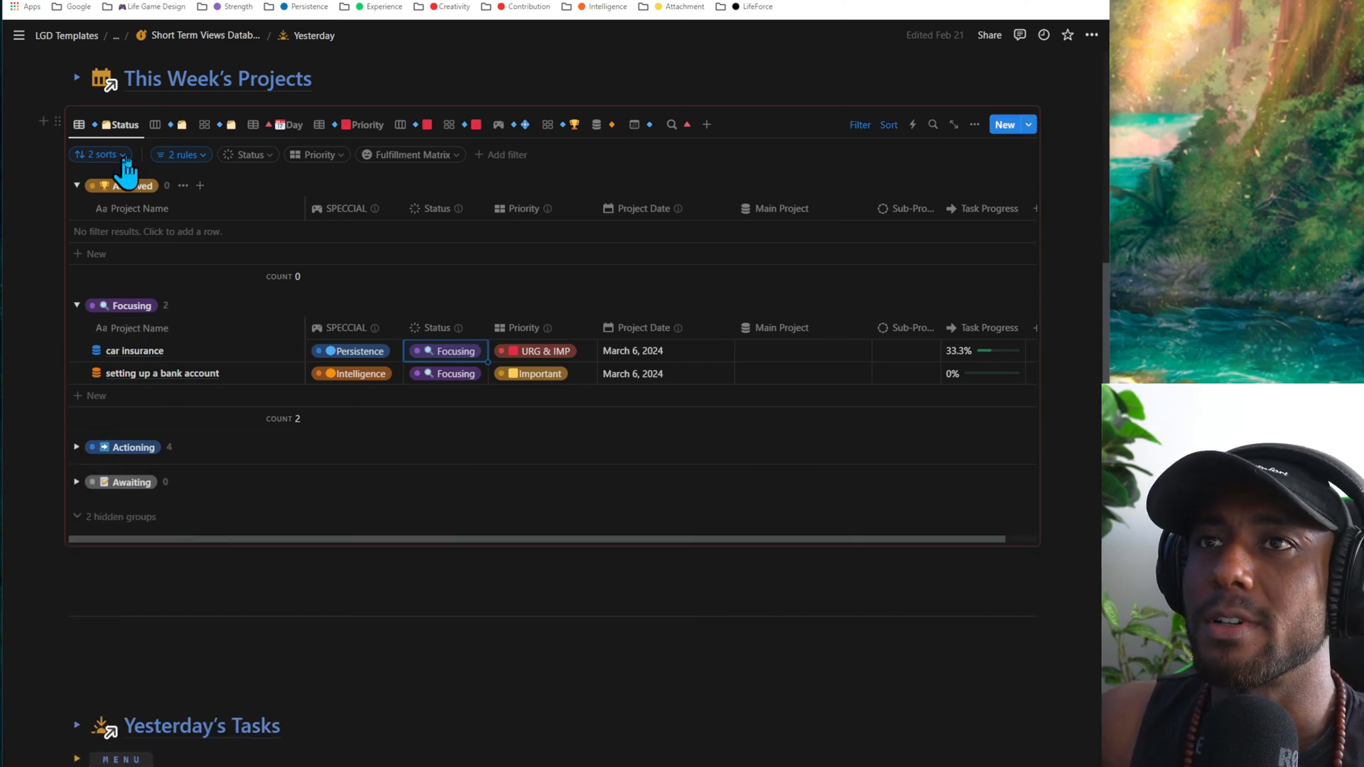
- Show the projects as a board grouped by status and move the research training styles card from Actioning to Awaiting
left_click(171, 128)
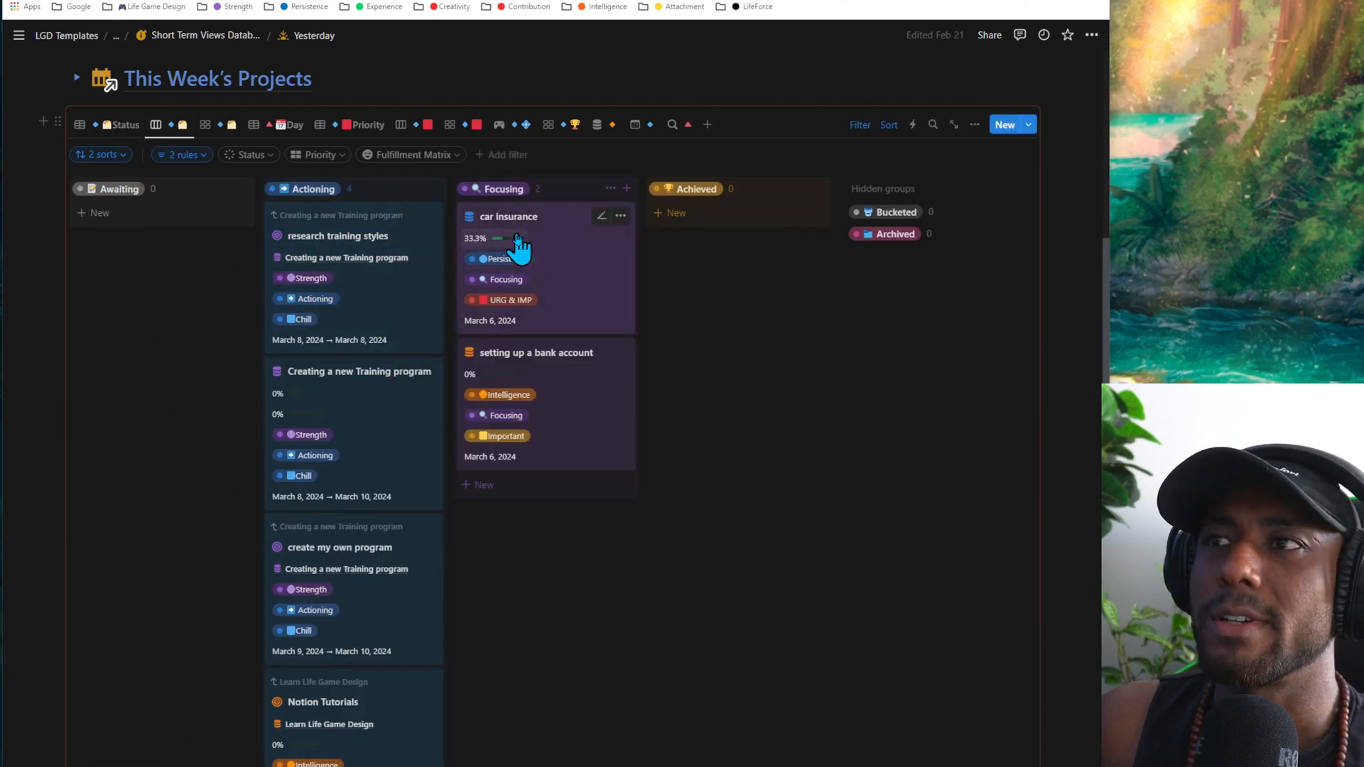
left_click_drag(518, 238, 548, 255)
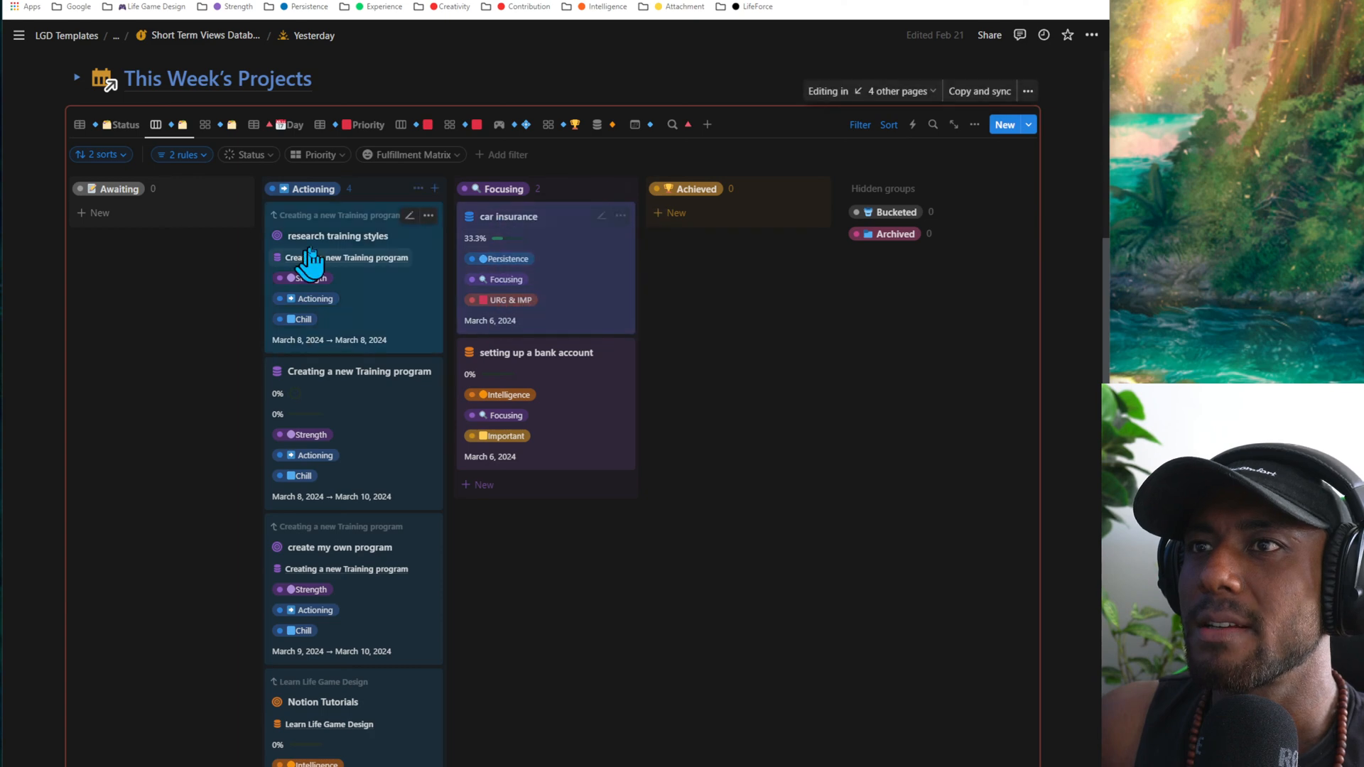
left_click_drag(310, 250, 173, 240)
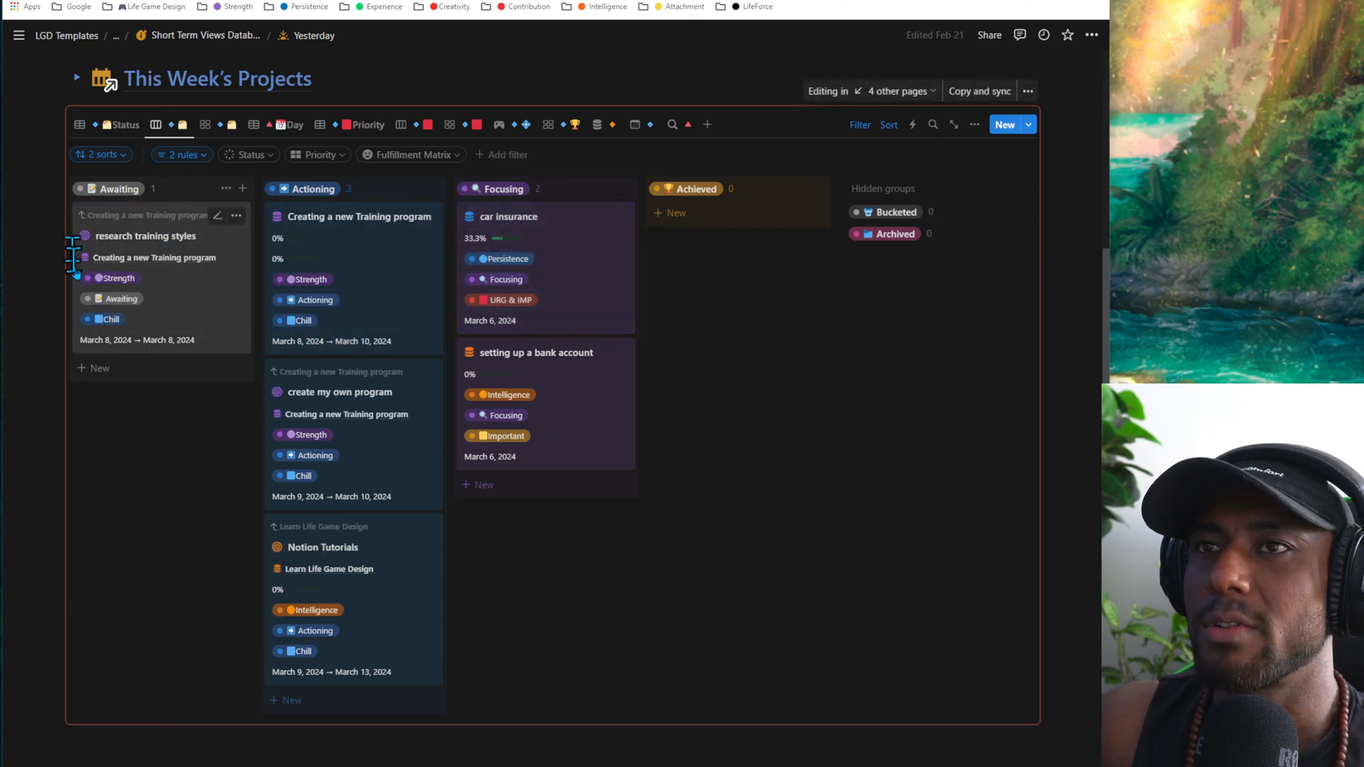
- Show the projects as a gallery grouped by status and collapse the Achieved, Focusing, Actioning and Awaiting groups
left_click(226, 127)
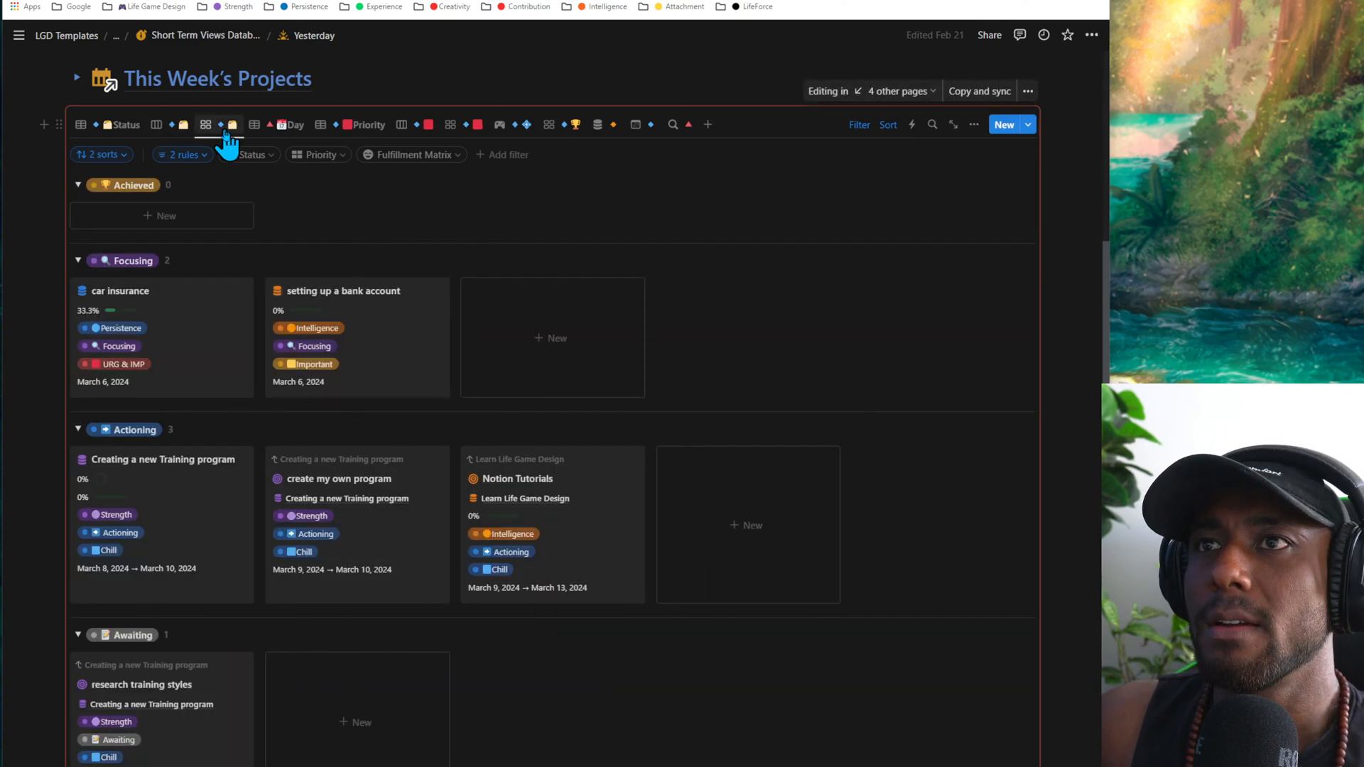
scroll(284, 334, "down", 3)
scroll(323, 508, "up", 5)
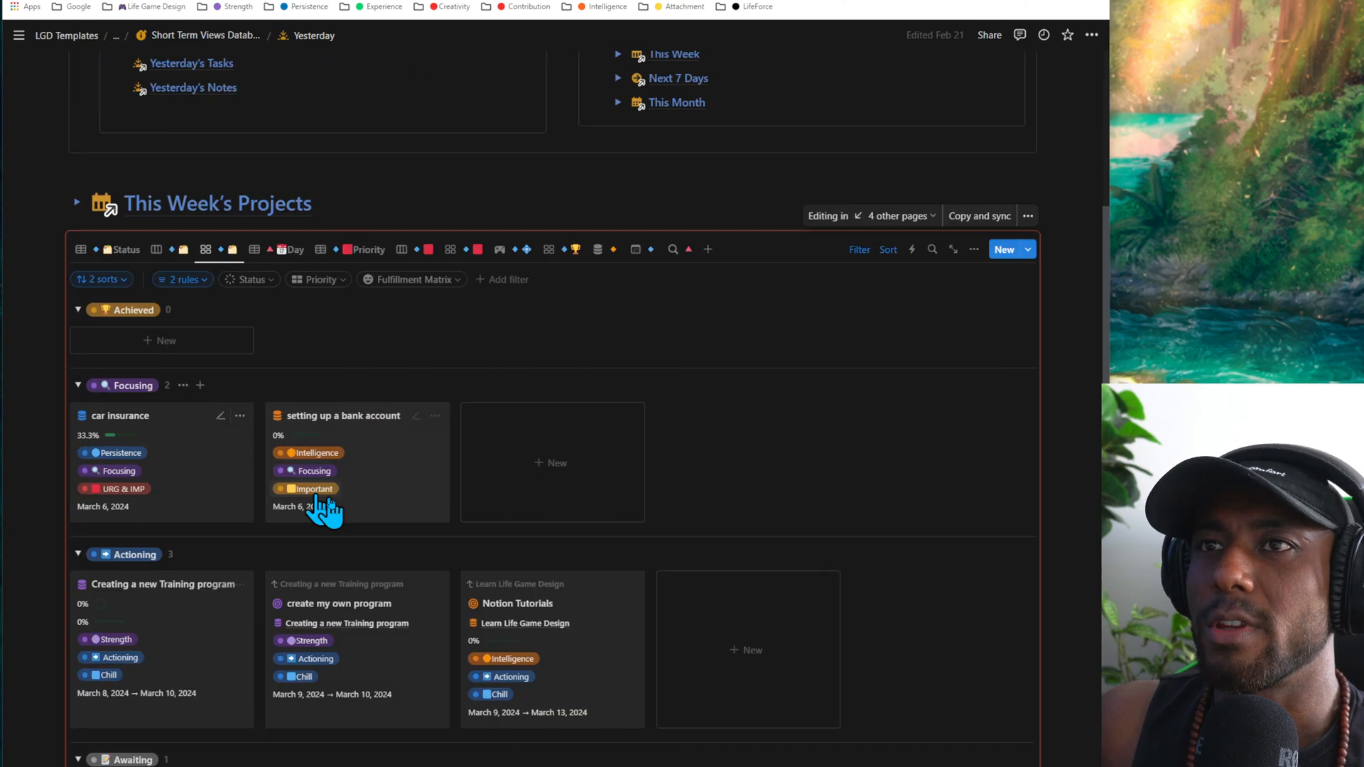
left_click(78, 385)
left_click(78, 419)
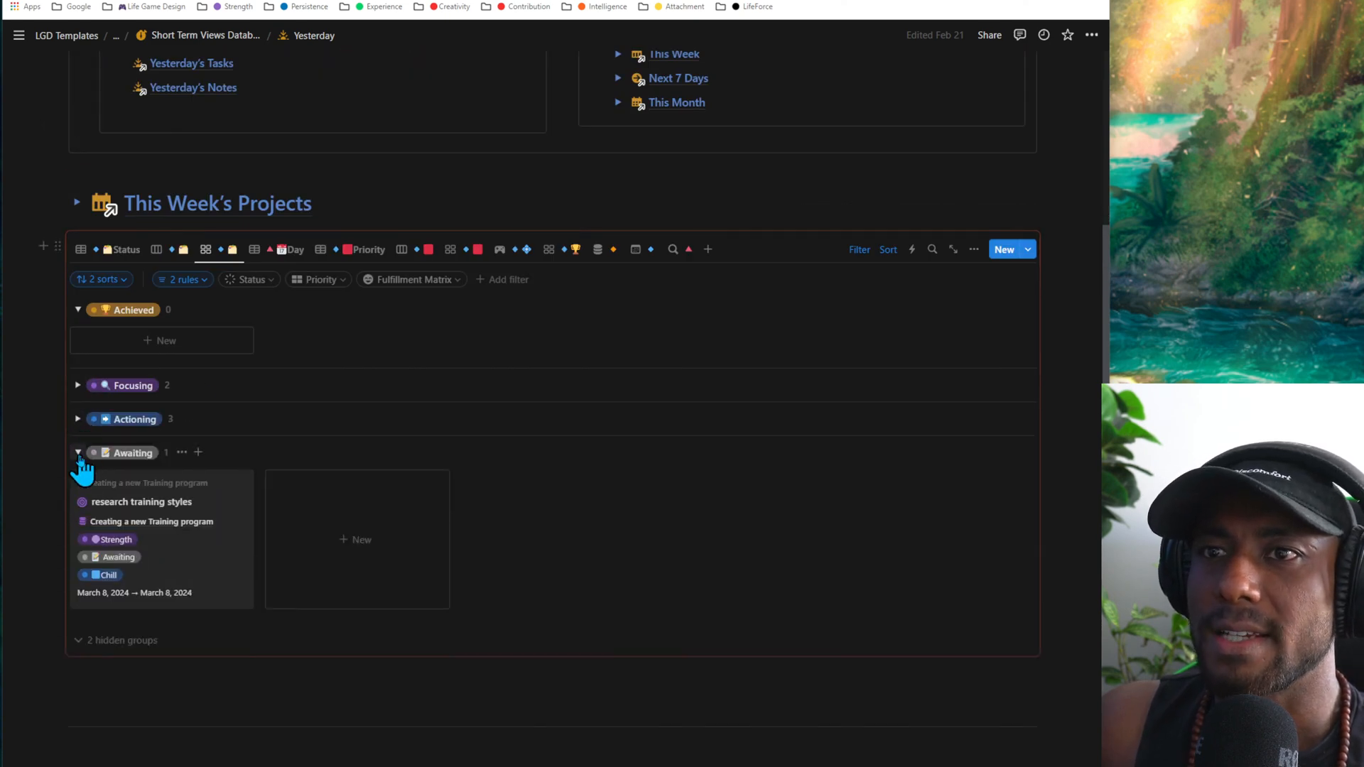
left_click(78, 452)
left_click(78, 311)
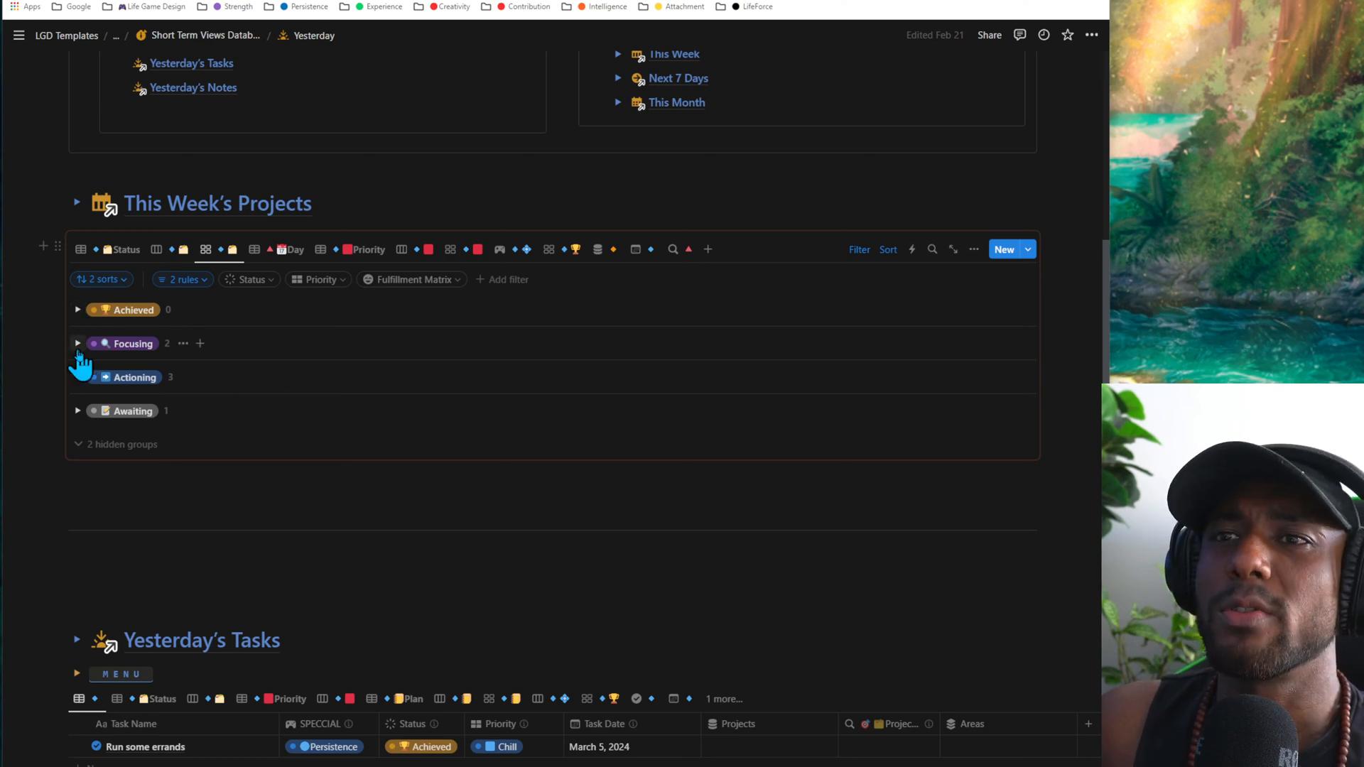
left_click(78, 344)
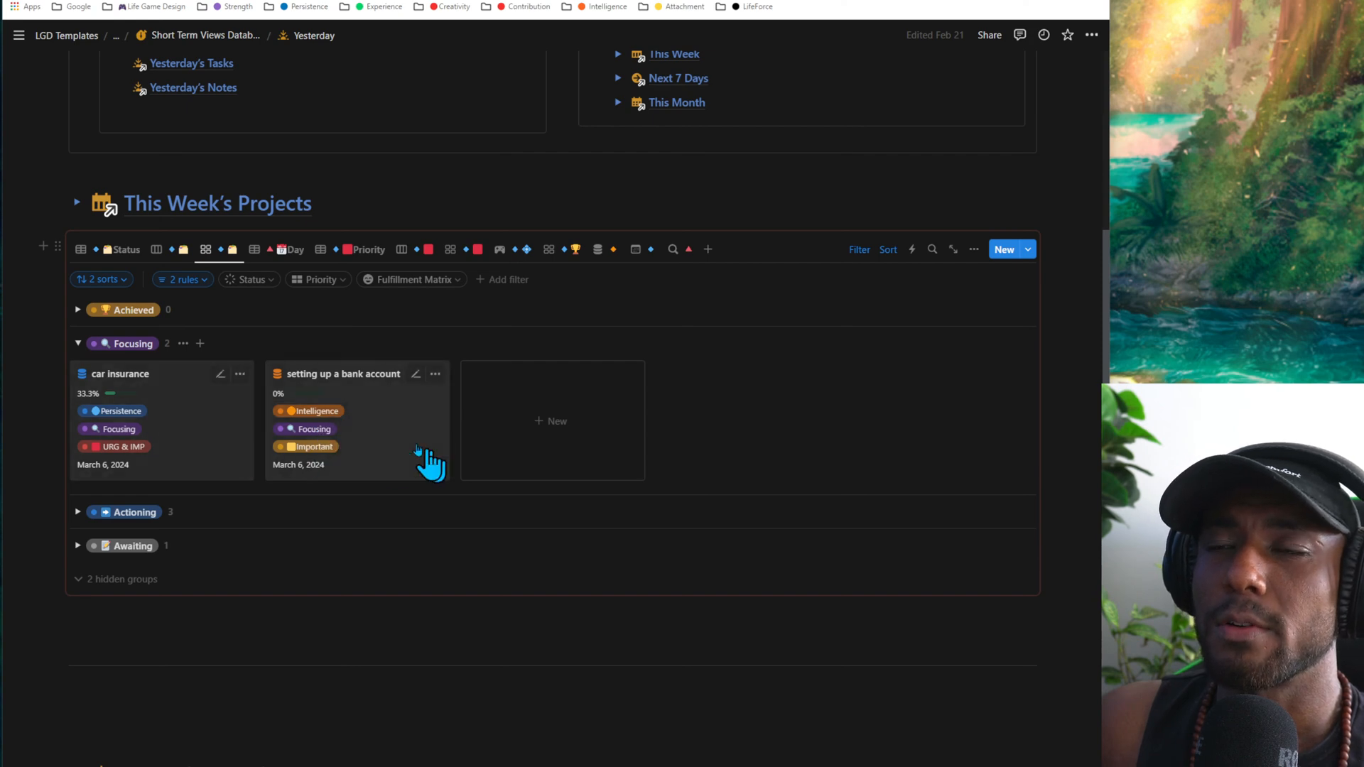
left_click(78, 344)
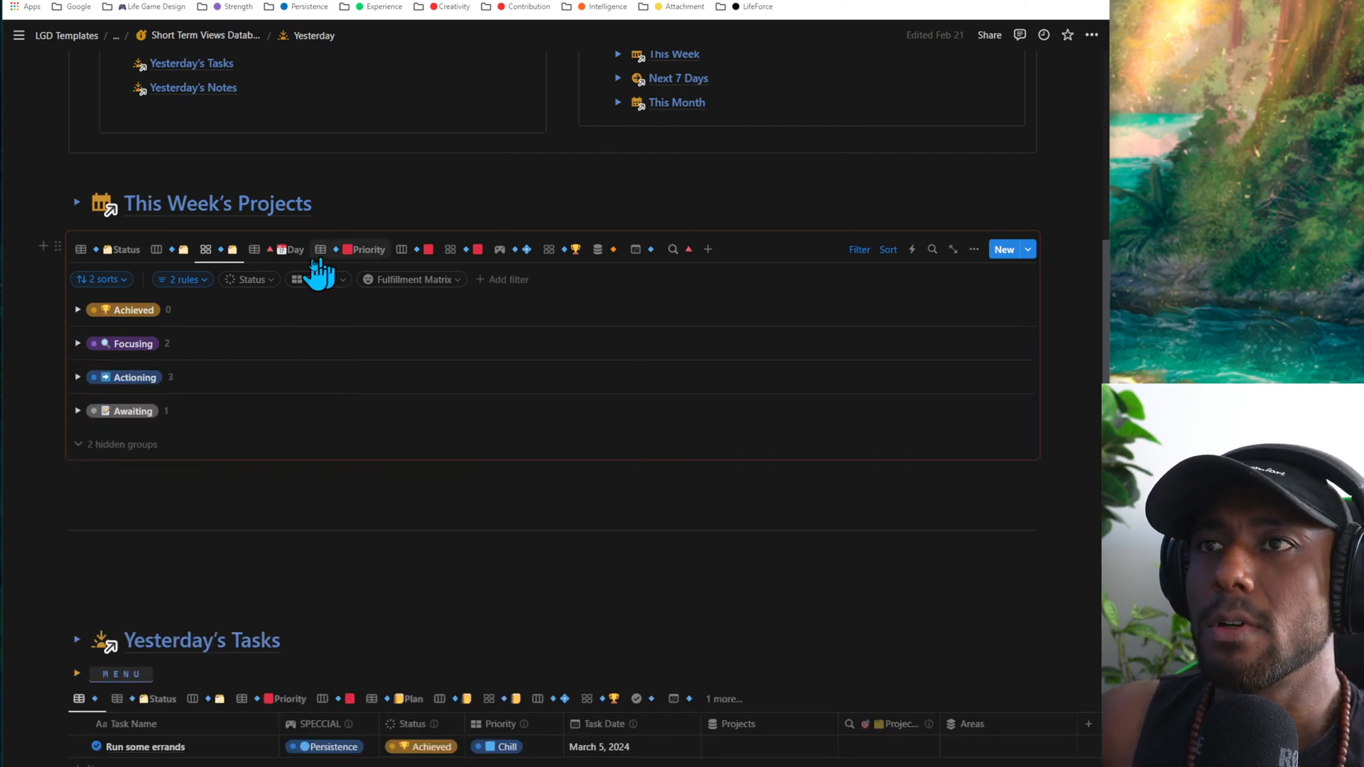
- Examine This Week's Projects in the Day view grouped by weekday, and open and close the section's tutorial
left_click(286, 251)
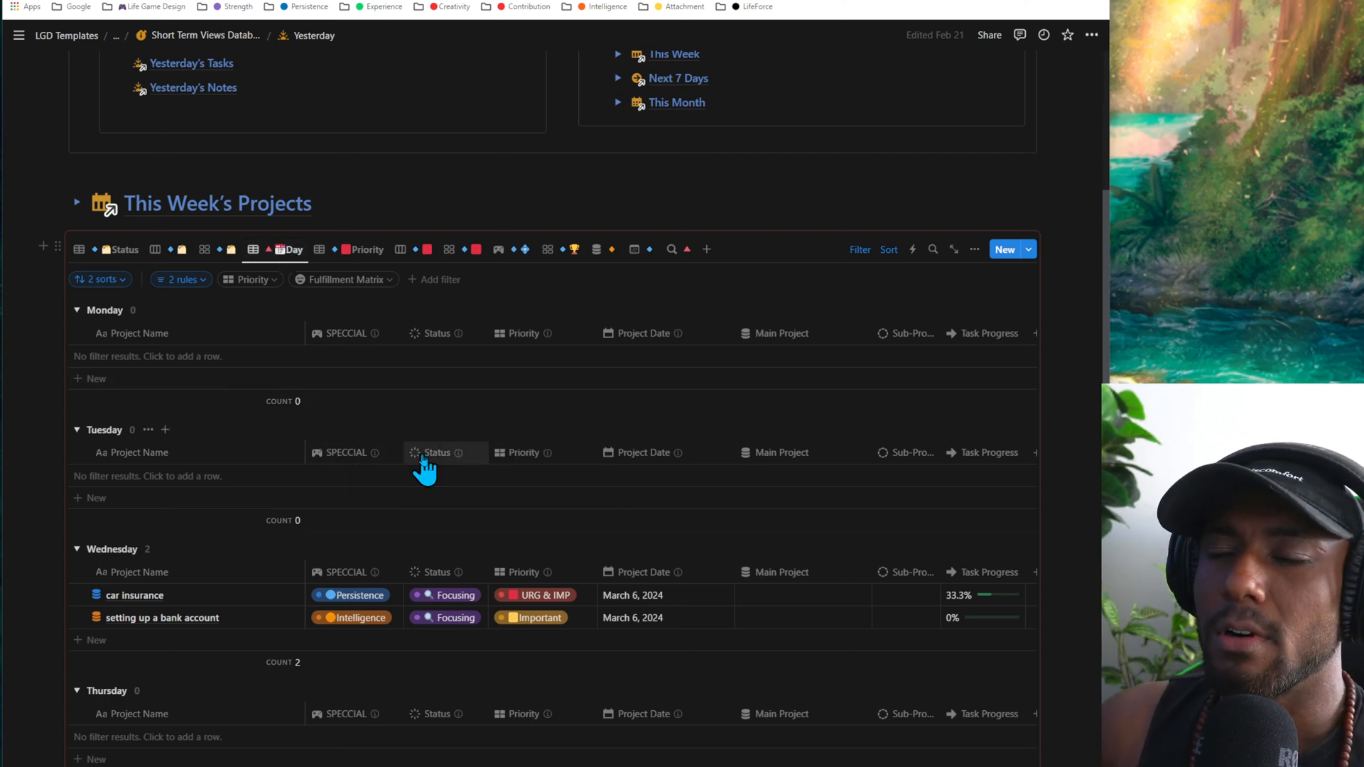
scroll(424, 469, "down", 2)
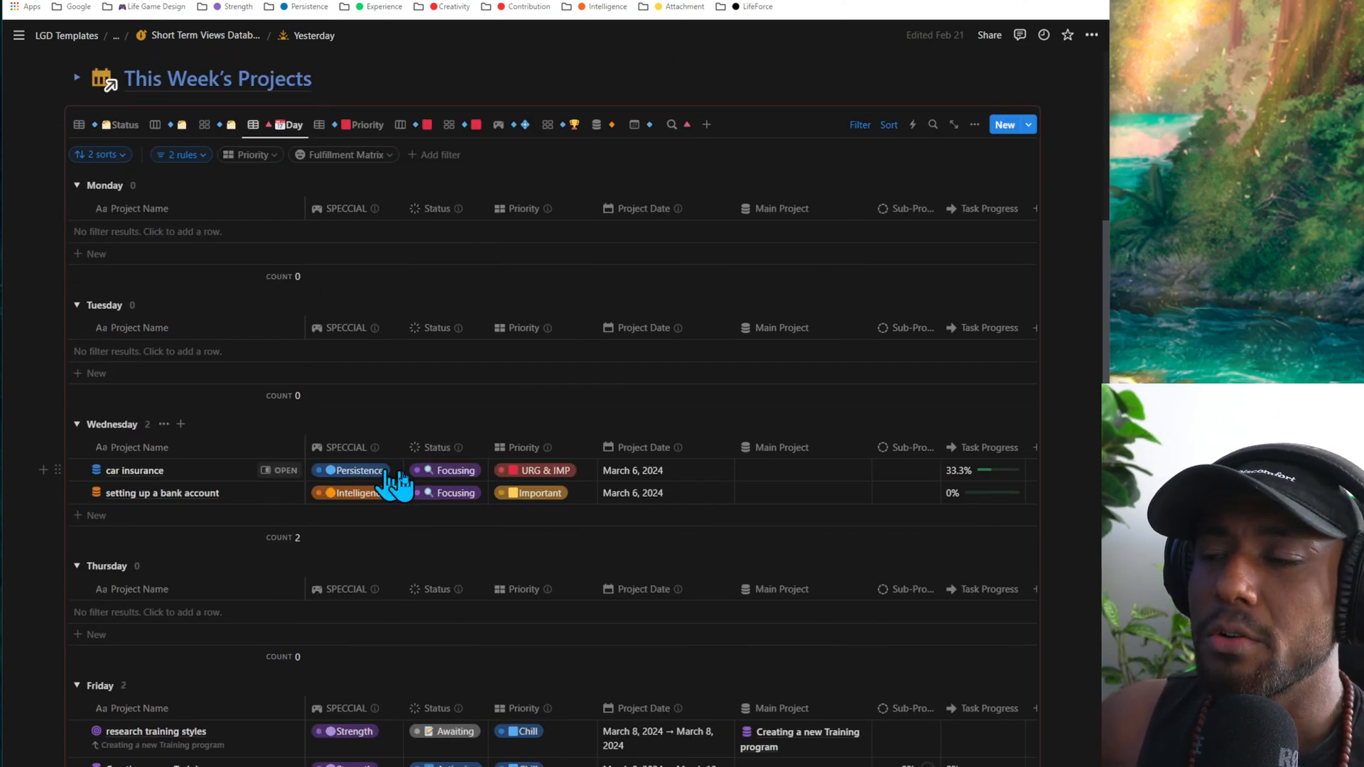
scroll(419, 487, "down", 3)
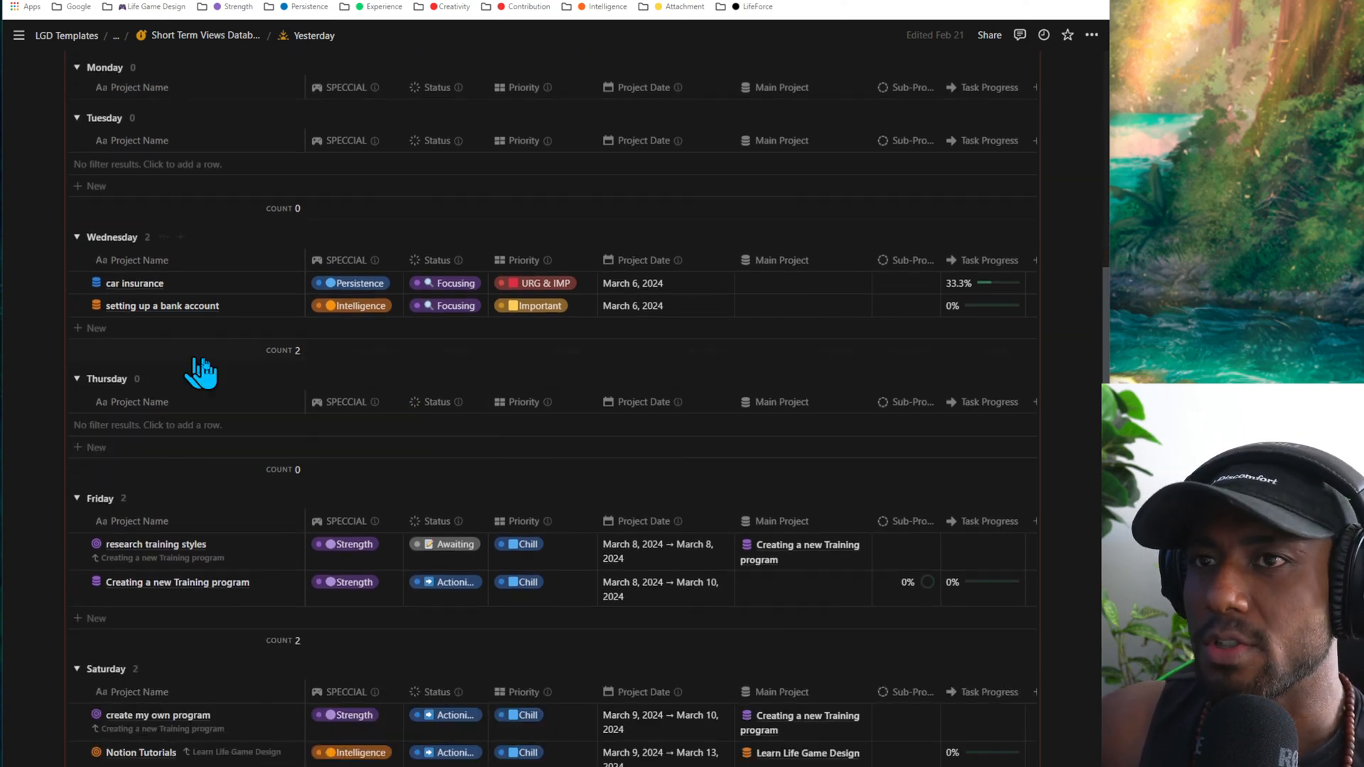
scroll(206, 426, "up", 4)
scroll(312, 367, "up", 1)
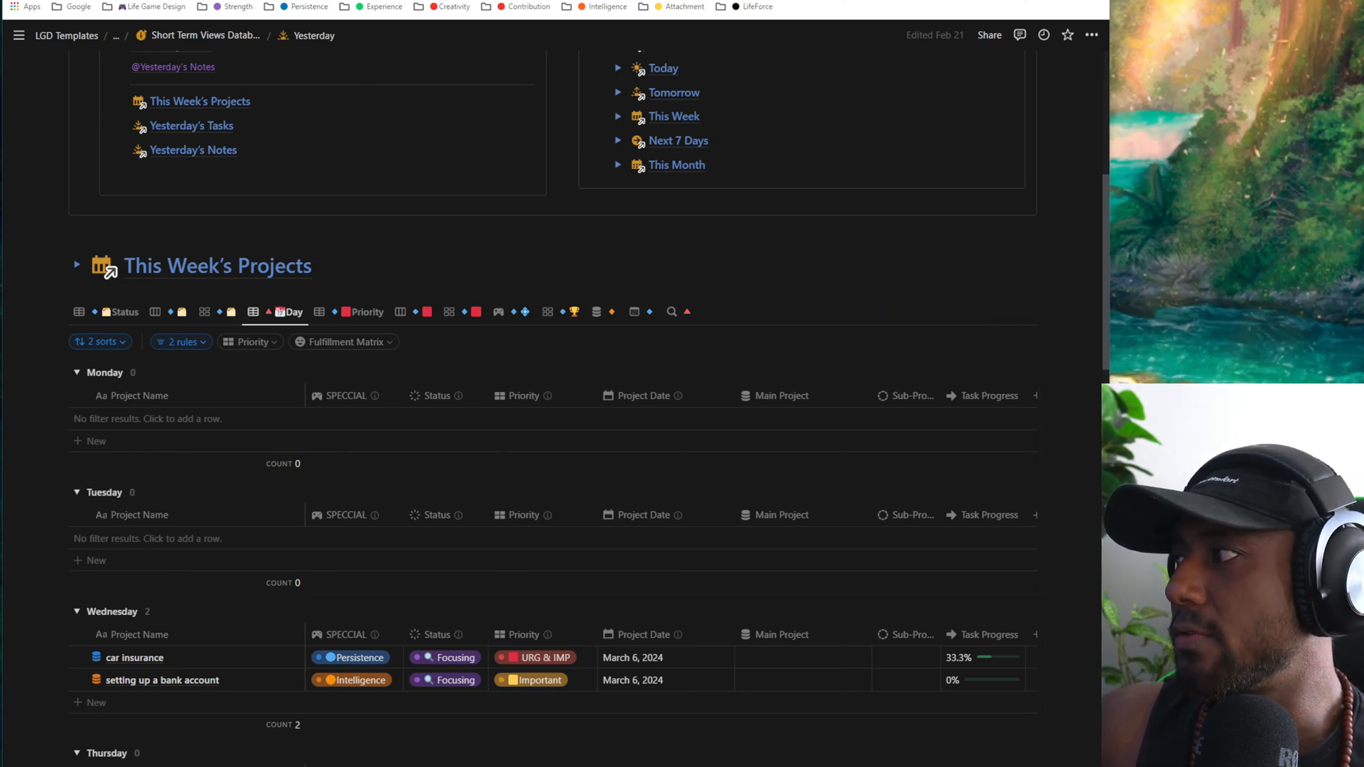
scroll(235, 458, "down", 3)
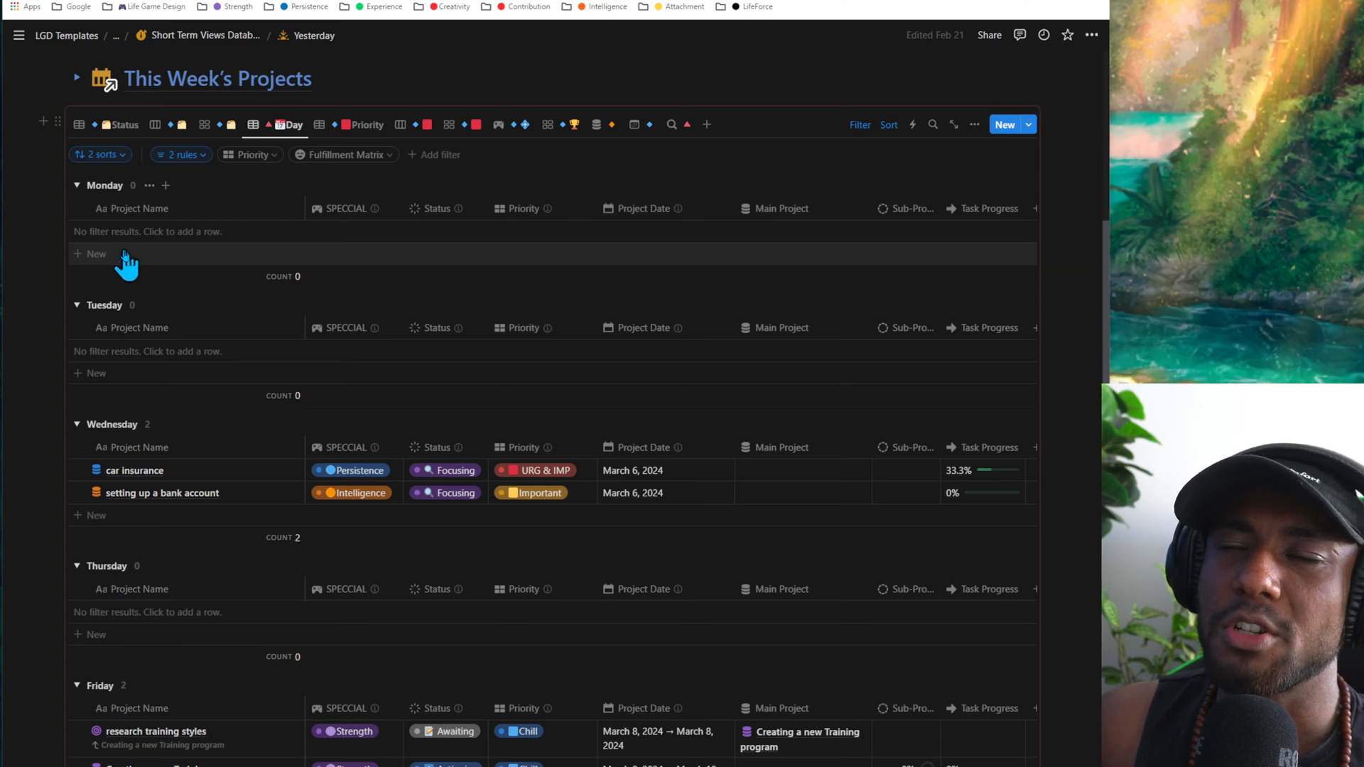
scroll(286, 344, "up", 2)
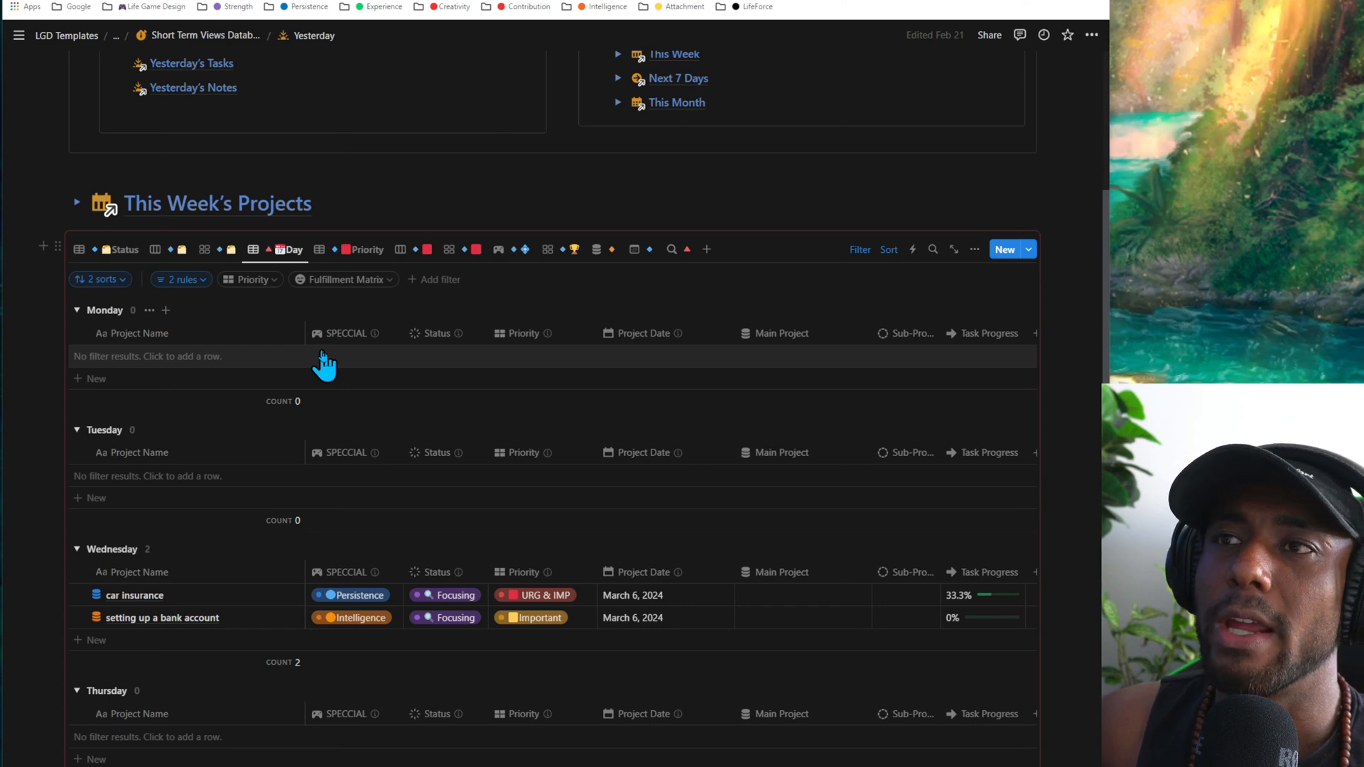
mouse_move(271, 262)
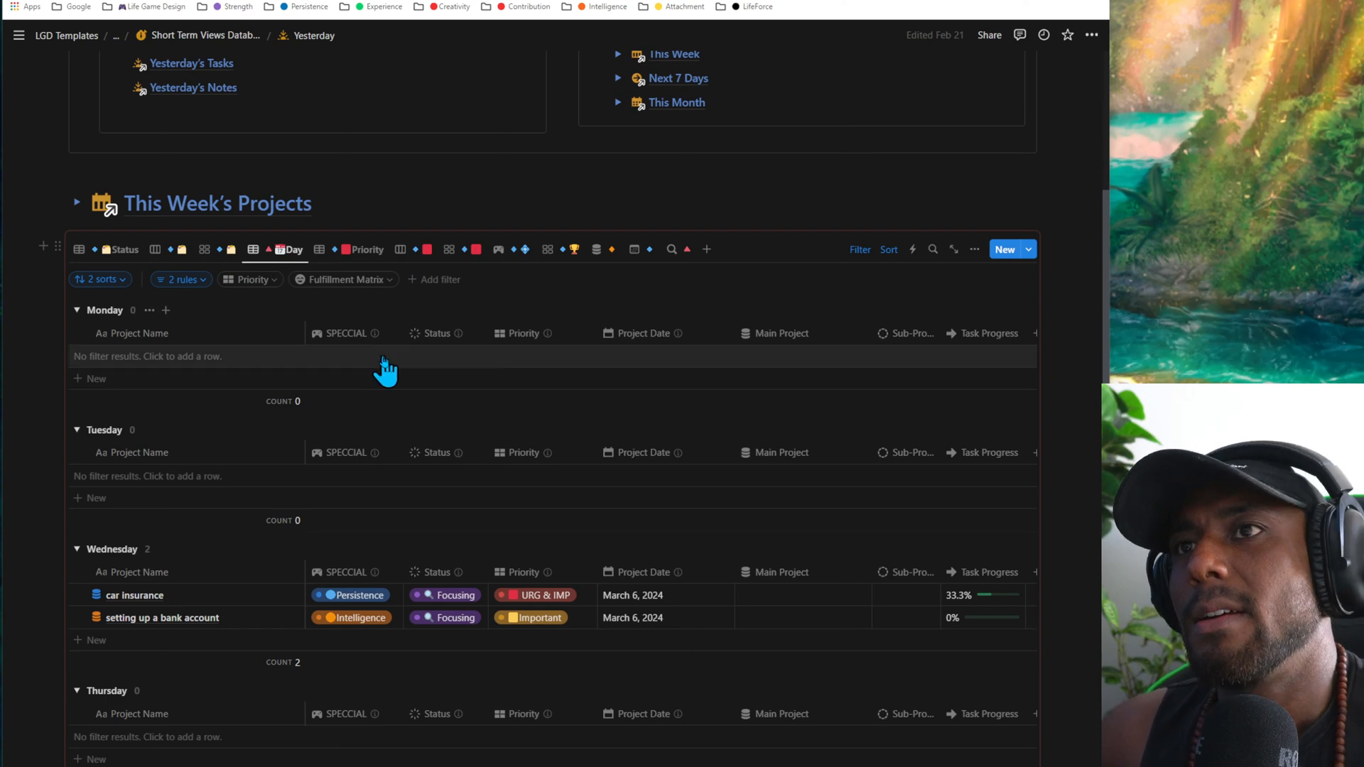
left_click(78, 205)
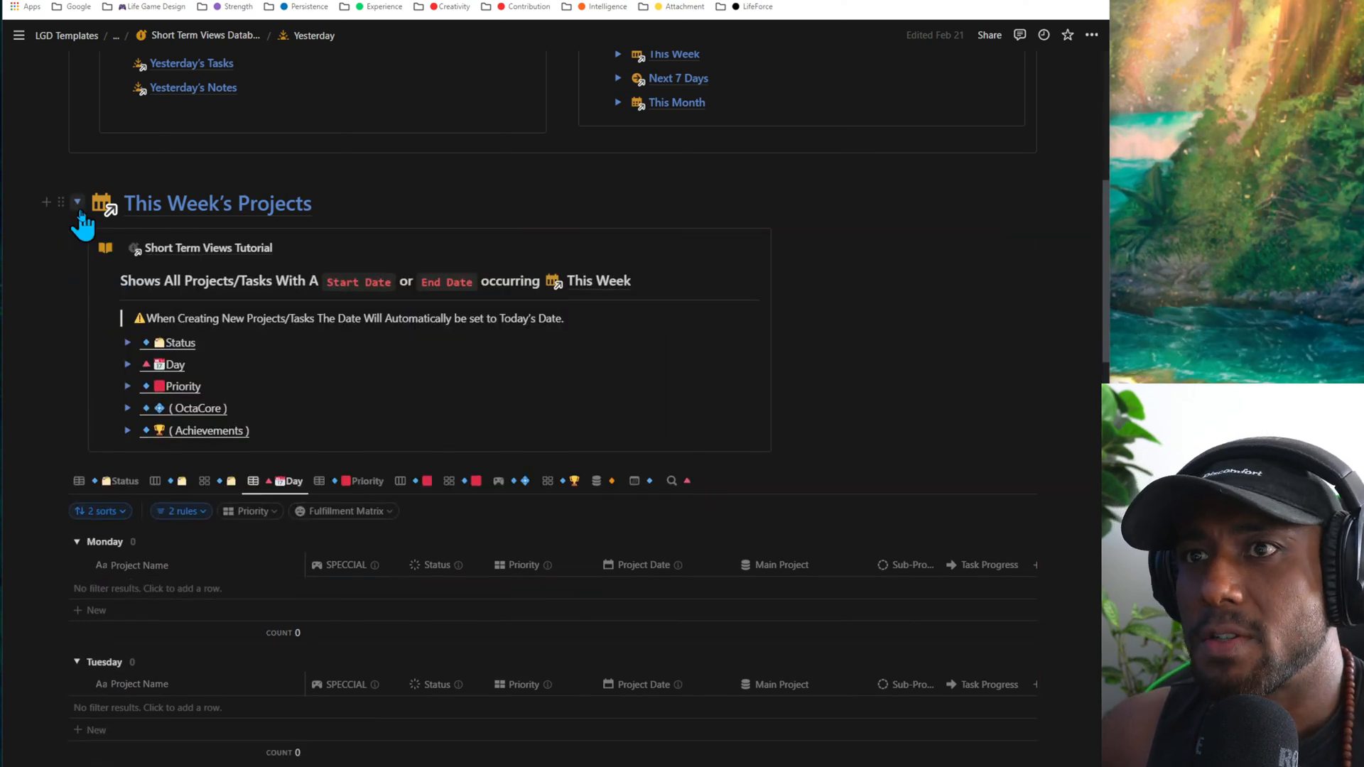
left_click(78, 205)
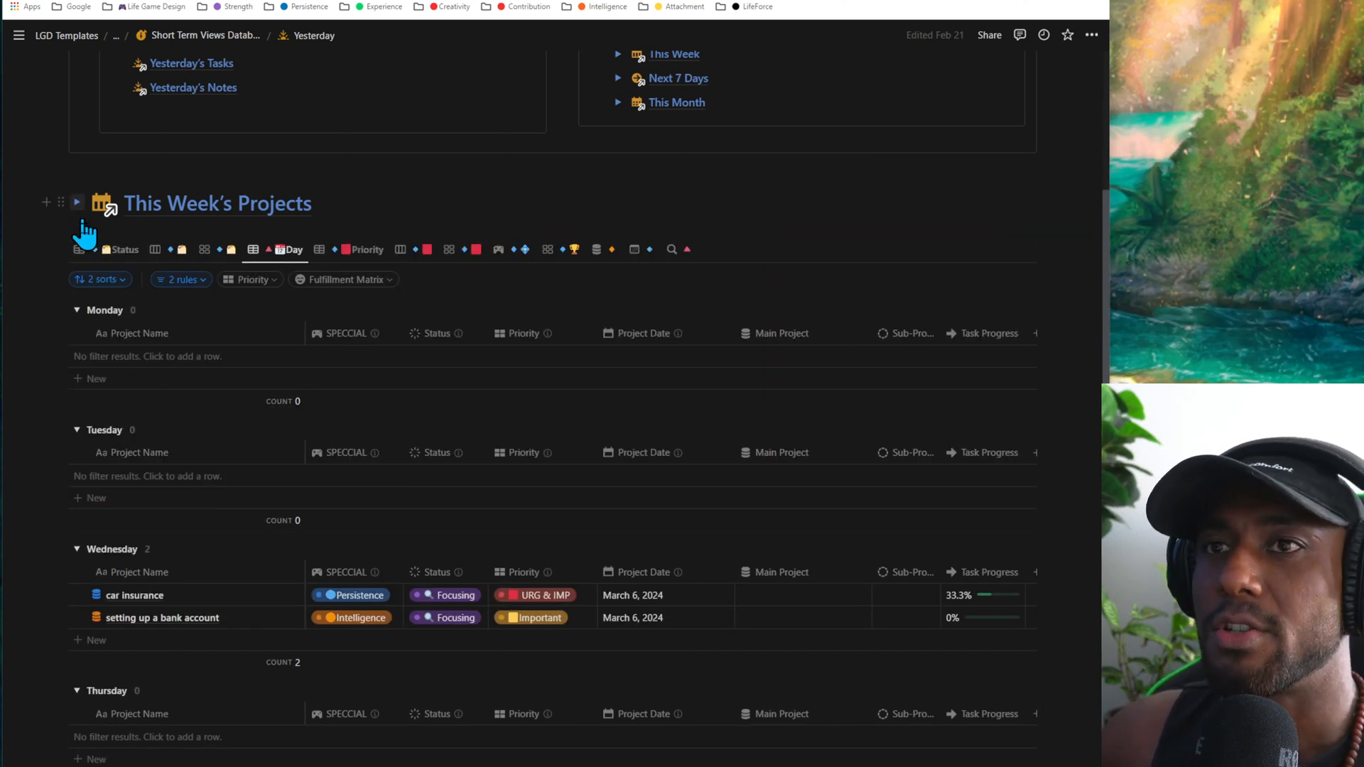
- Add a new project from the Monday group and set its project date to March 4, 2024
scroll(353, 496, "down", 3)
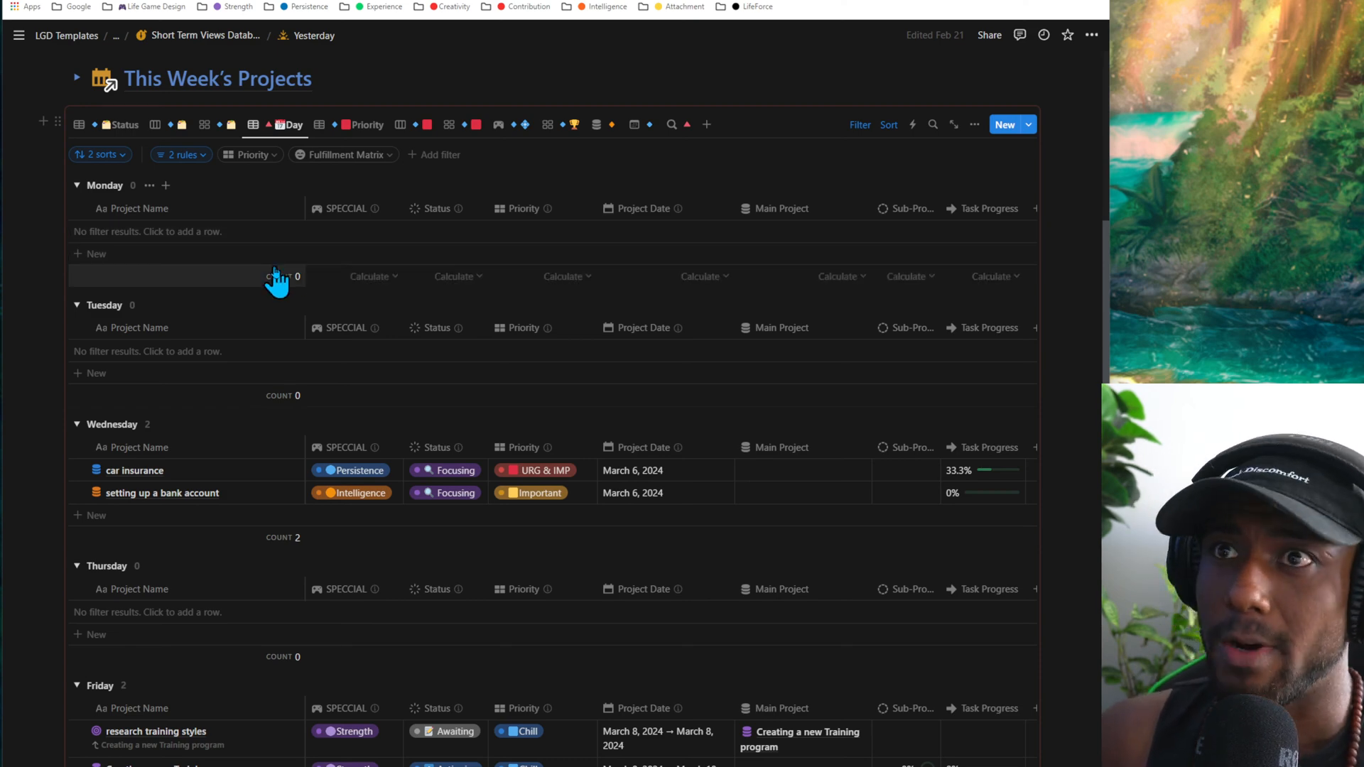
scroll(277, 281, "up", 3)
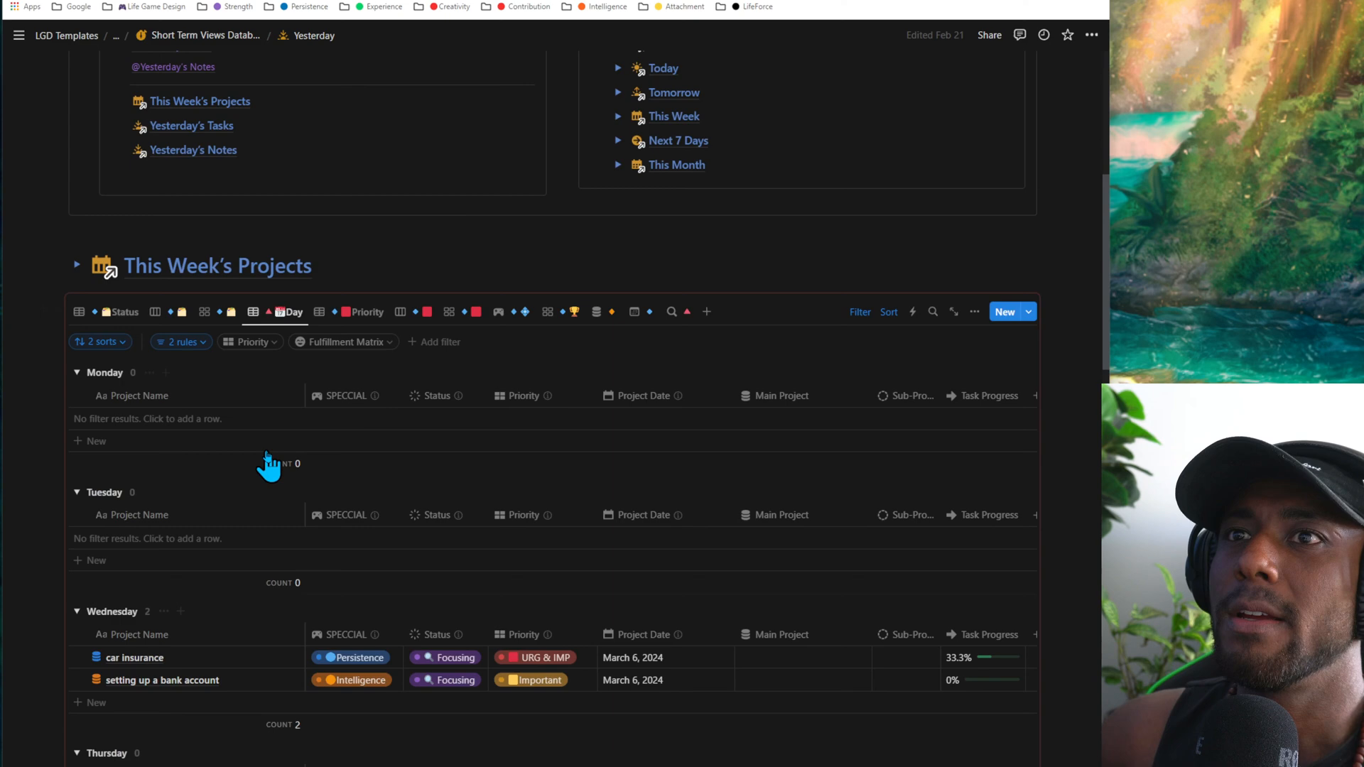
left_click(144, 443)
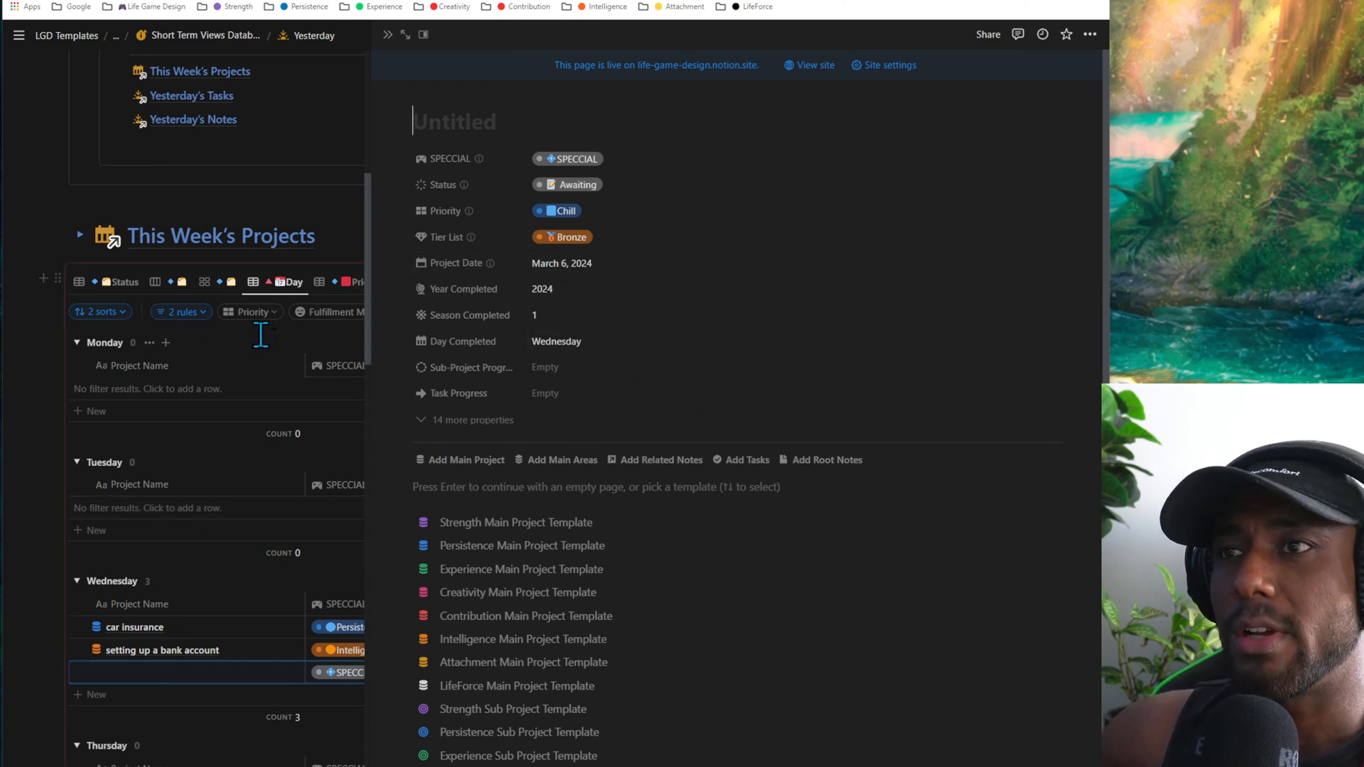
left_click(611, 271)
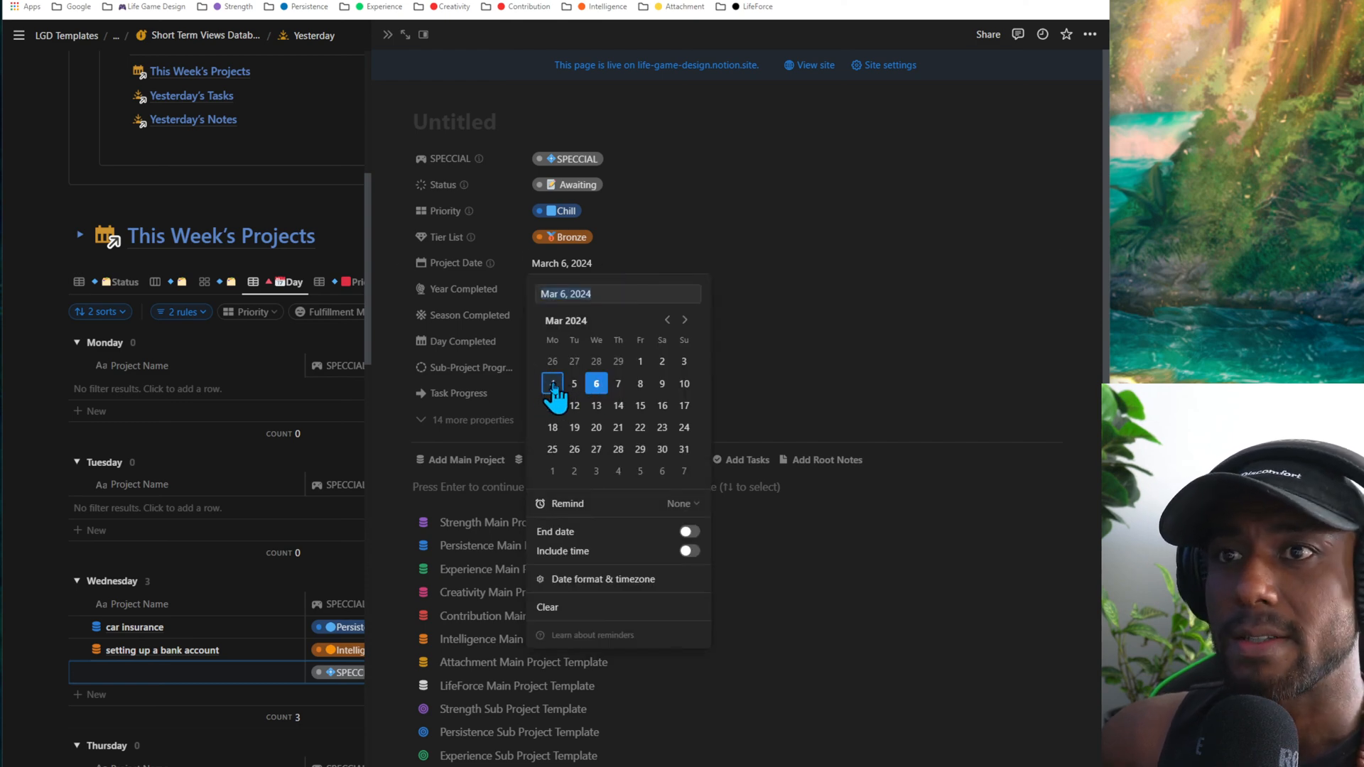
left_click(553, 384)
- Name the new project "This is monday's project"
left_click(487, 128)
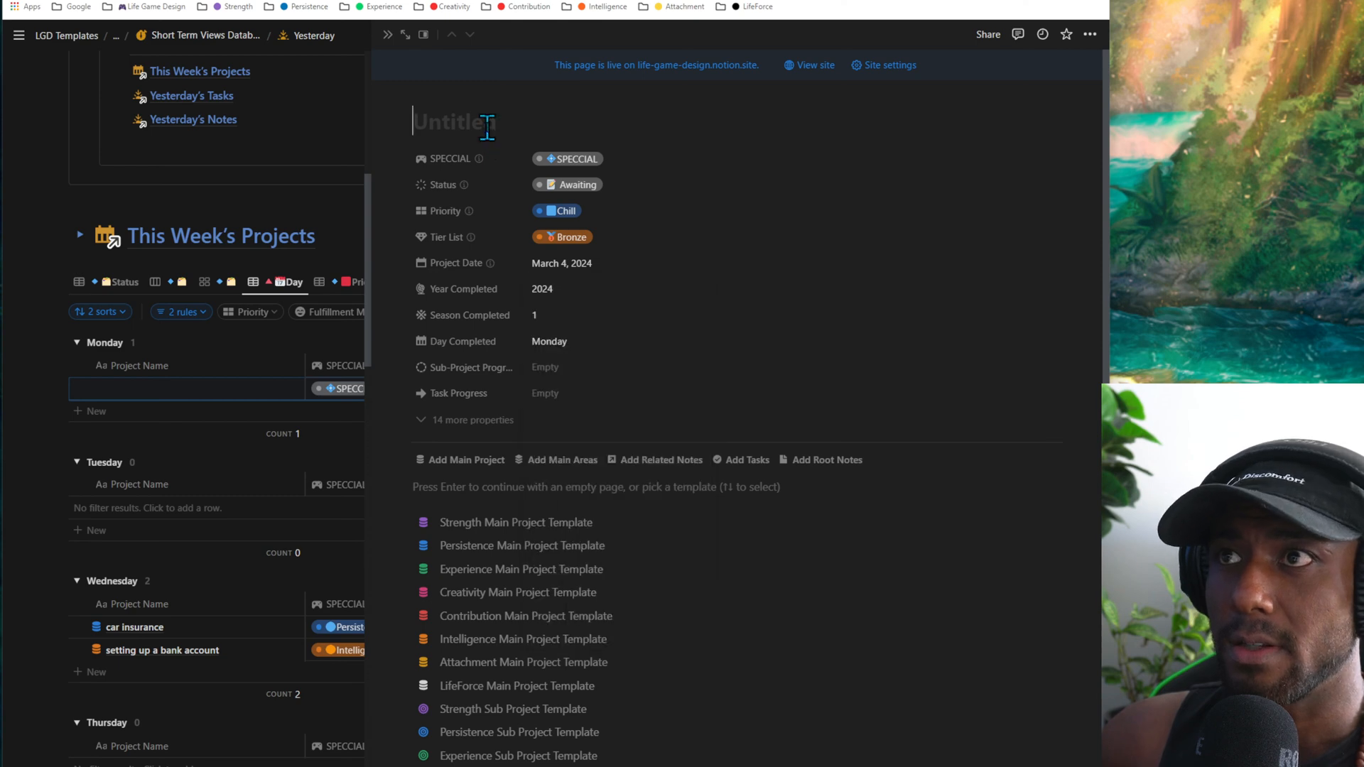
type("This i")
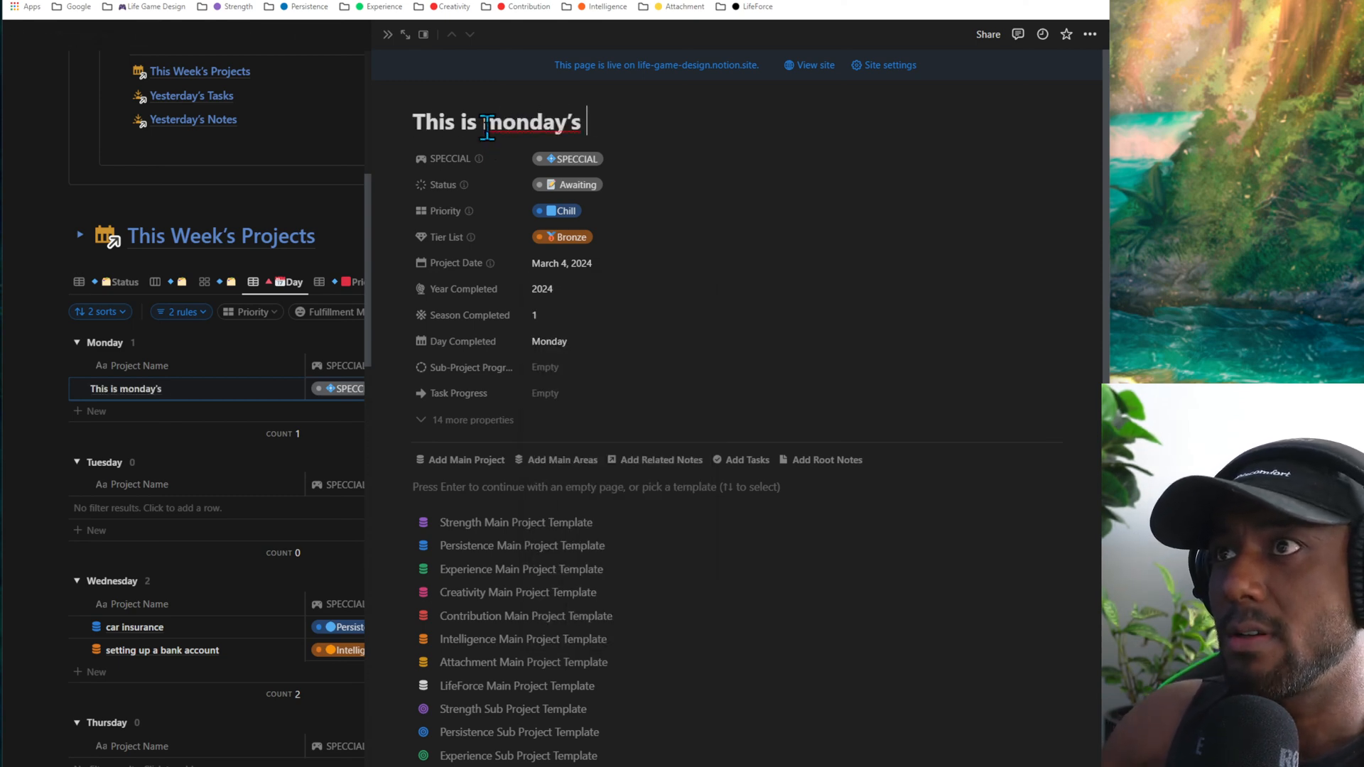
type("s monday's projedc")
key("BackSpace")
key("BackSpace")
type("ct")
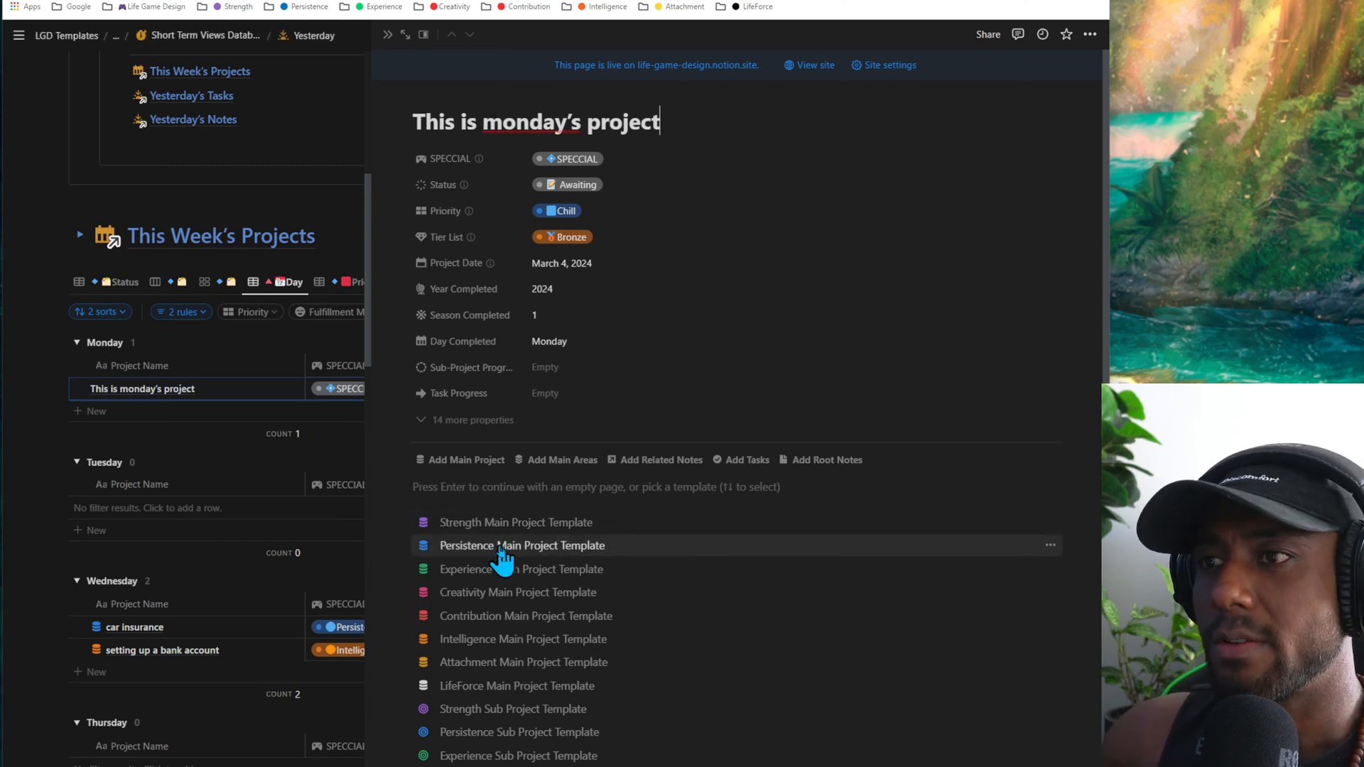
- Apply the Persistence Main Project Template to the new project, close its page and check its entry under Monday
left_click(496, 546)
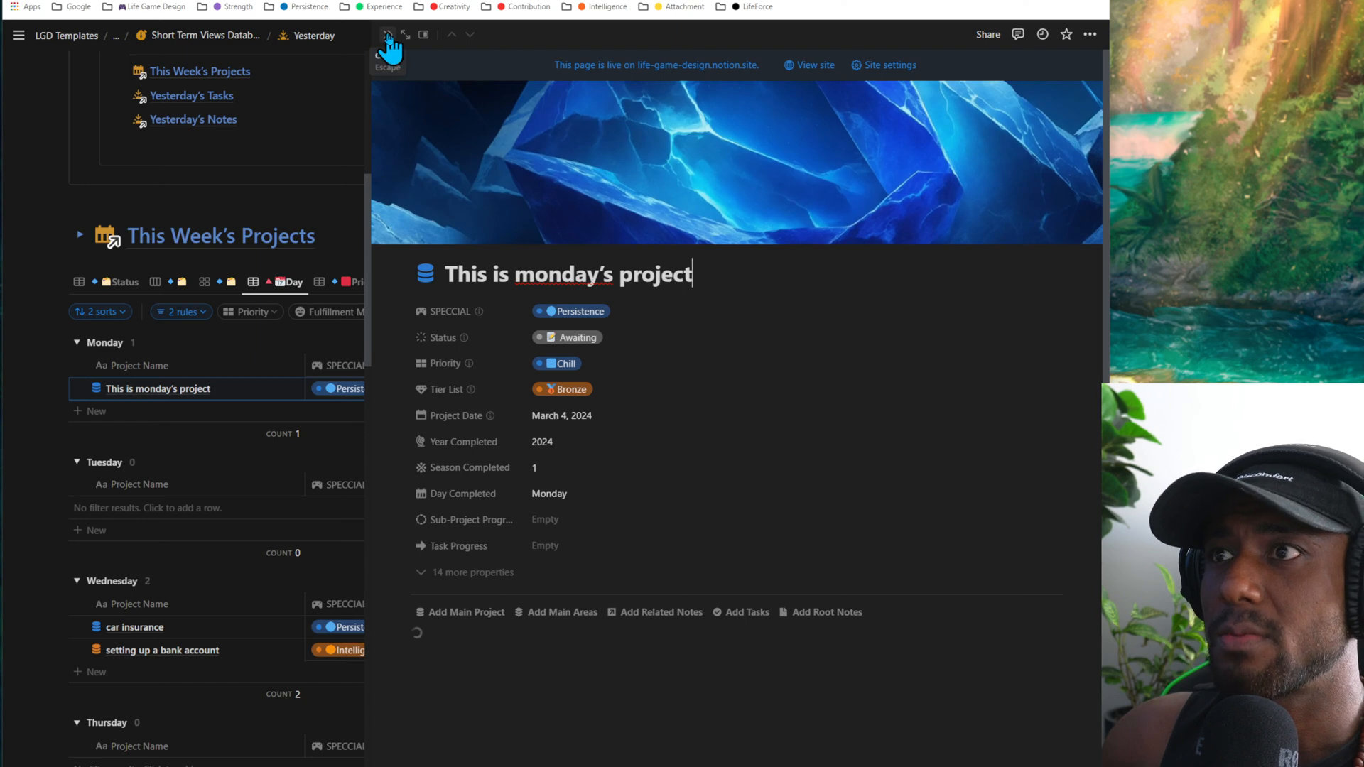
left_click(387, 35)
scroll(265, 456, "down", 3)
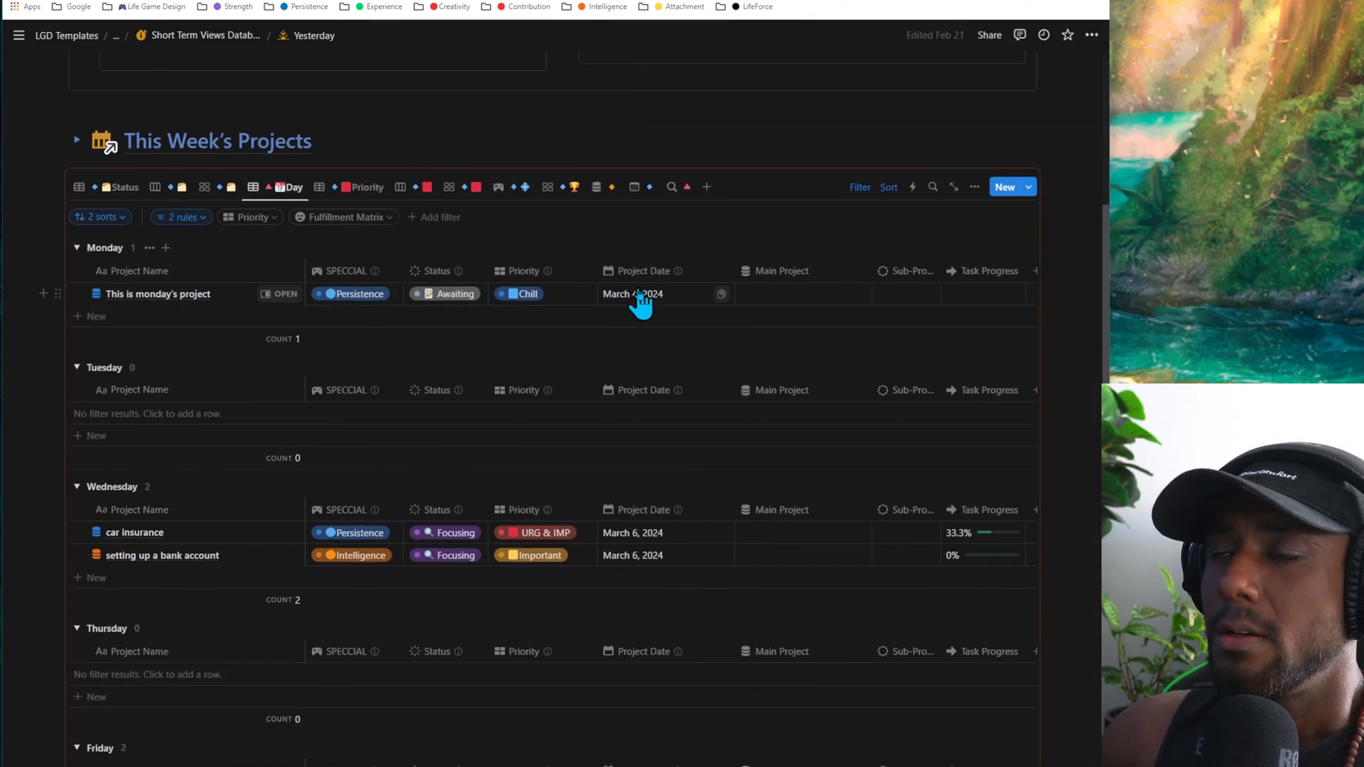
- Enable an end date for "This is monday's project" and set it to March 8, 2024
left_click(638, 294)
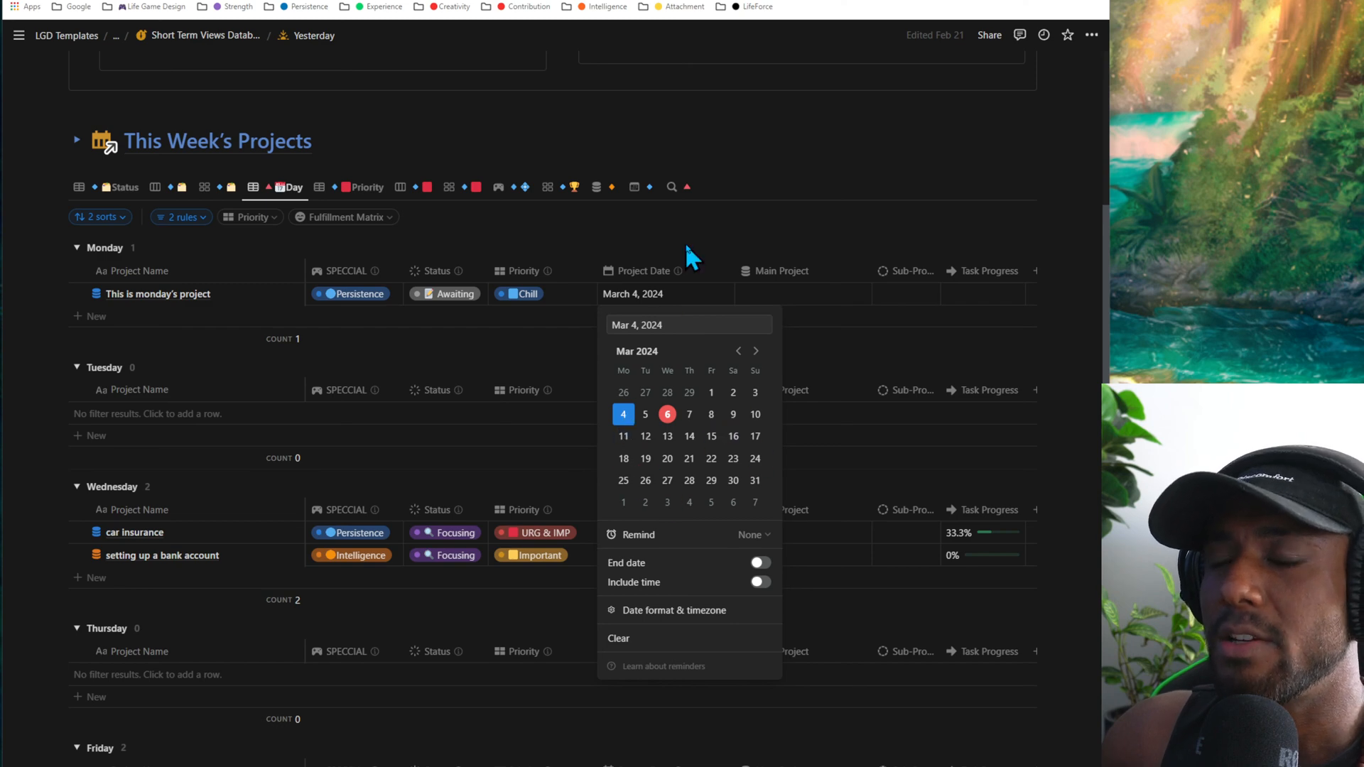
key("Escape")
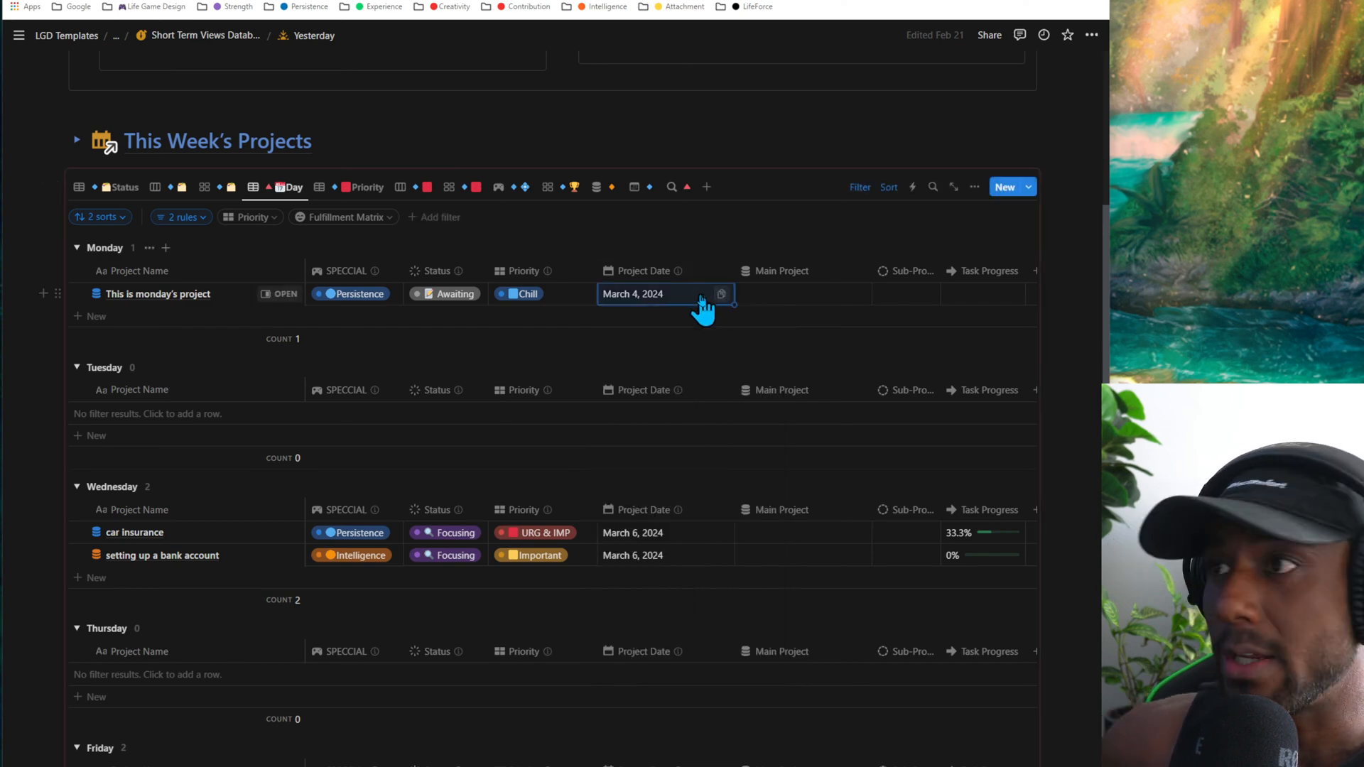
left_click(704, 305)
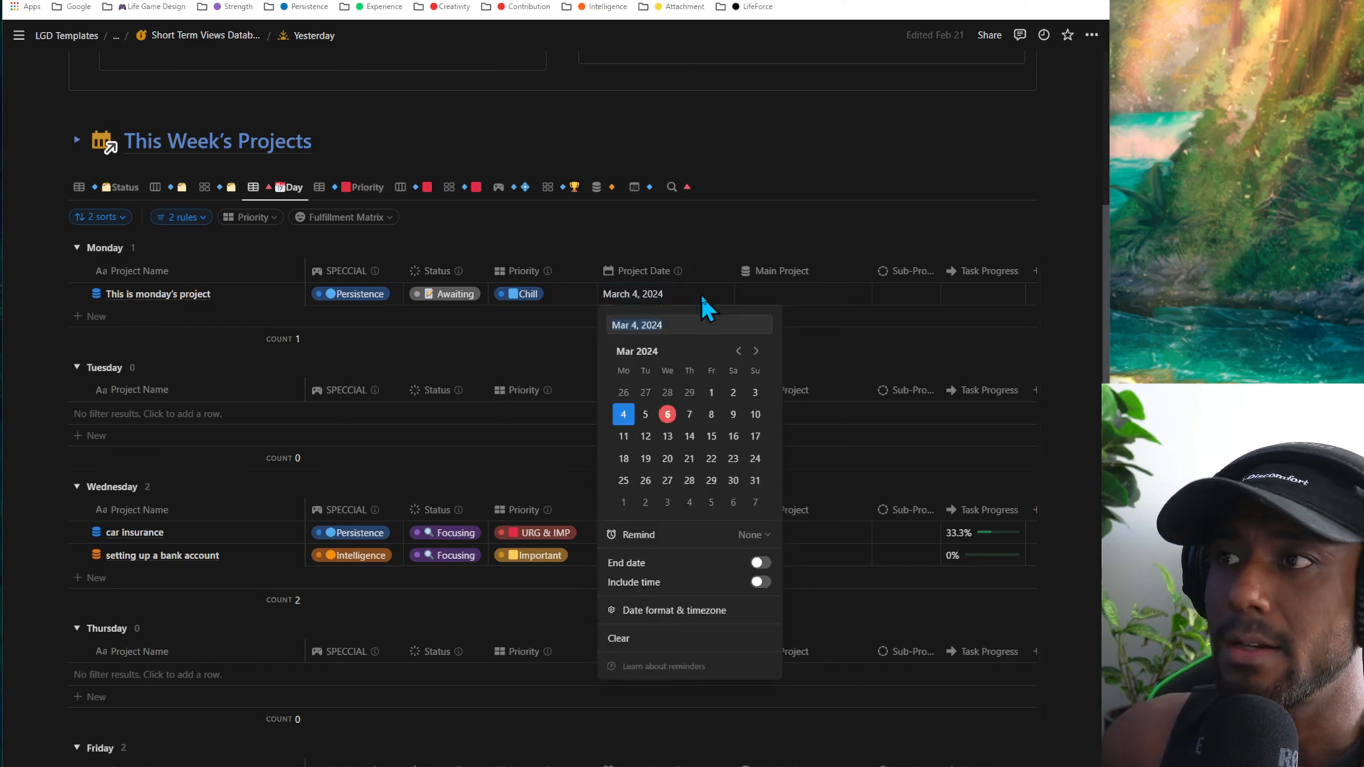
left_click(763, 564)
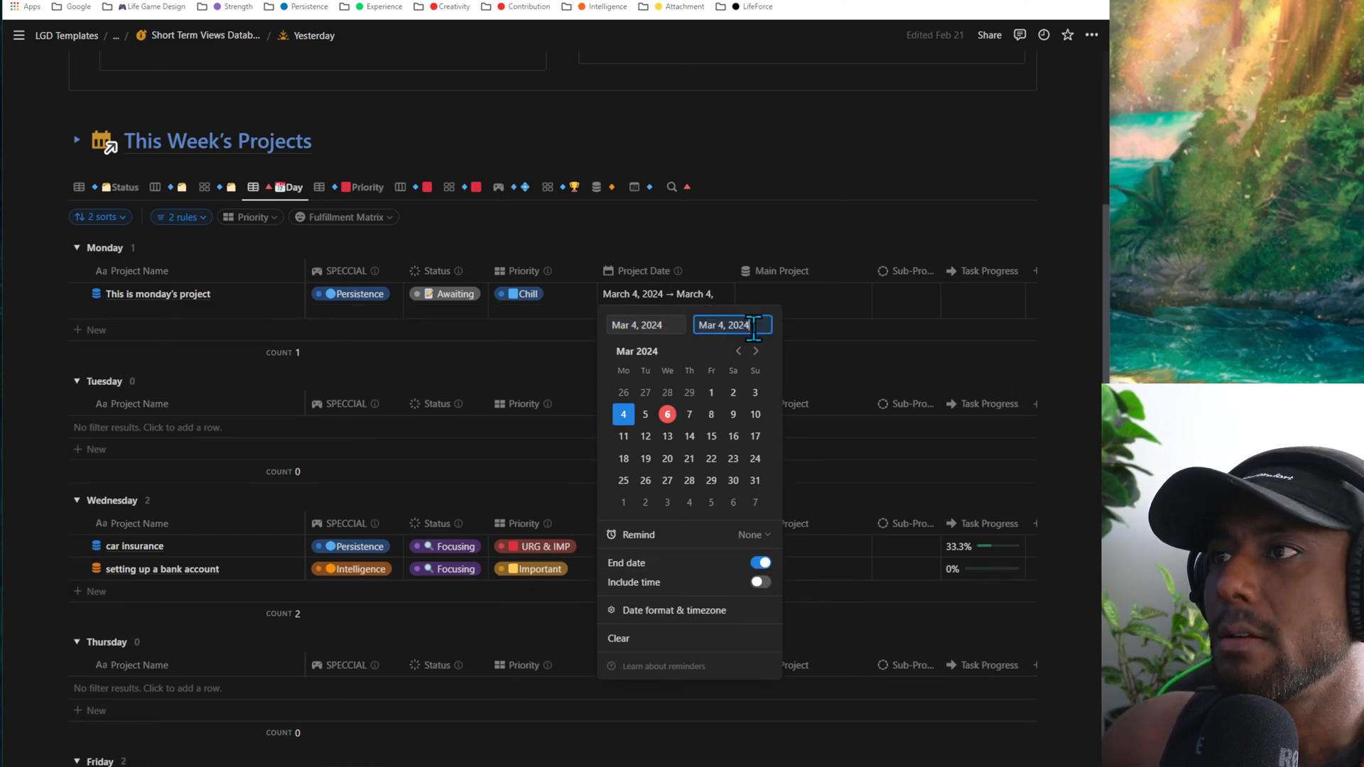
left_click(707, 418)
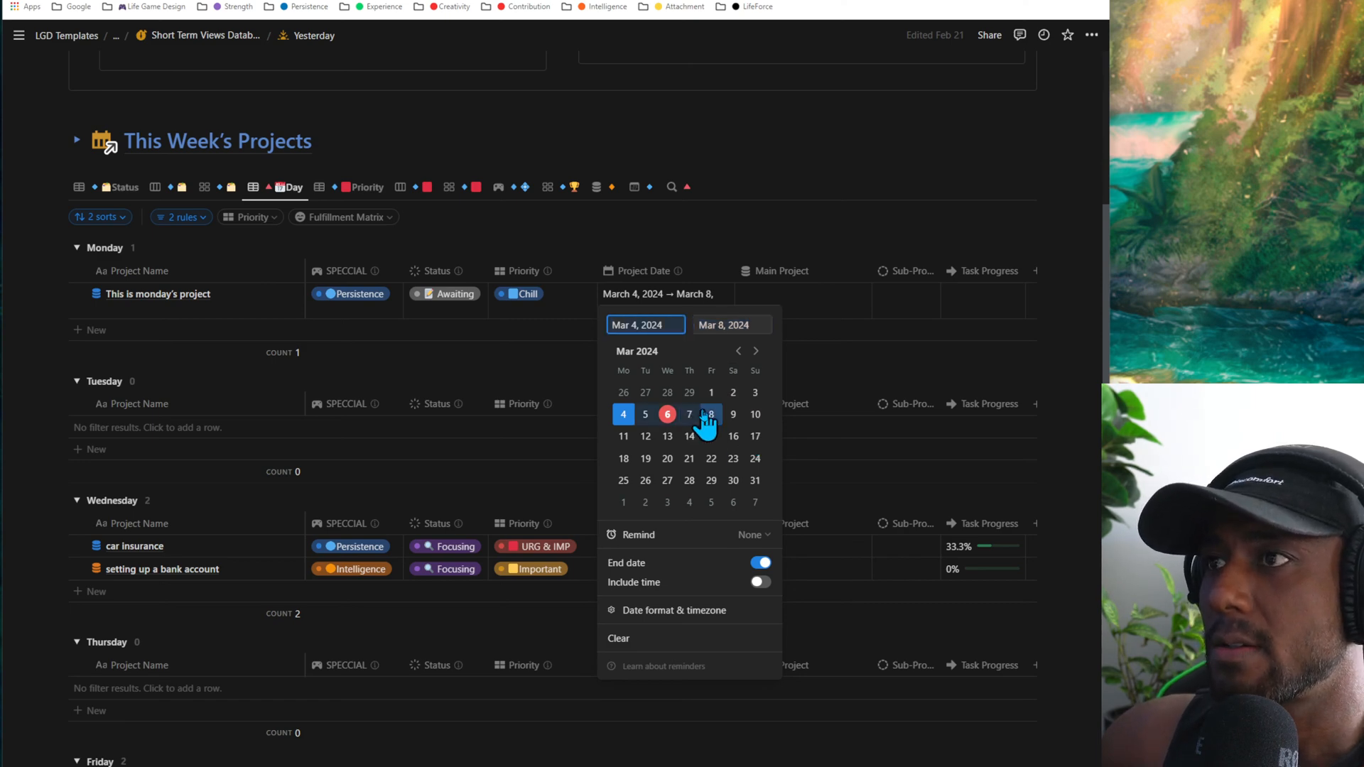
left_click(718, 249)
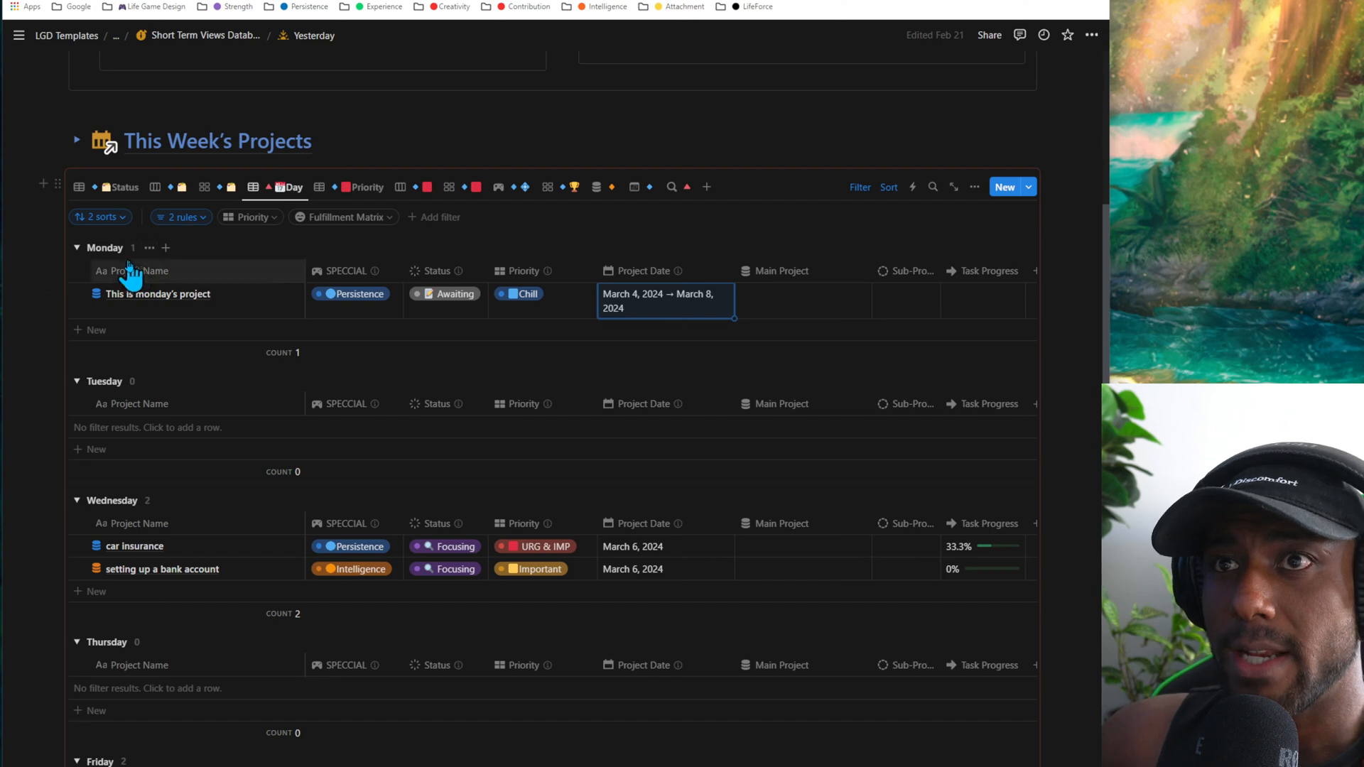
- Collapse and expand the Monday group, check its project's start and end dates, and look through the other weekday groups
left_click(80, 250)
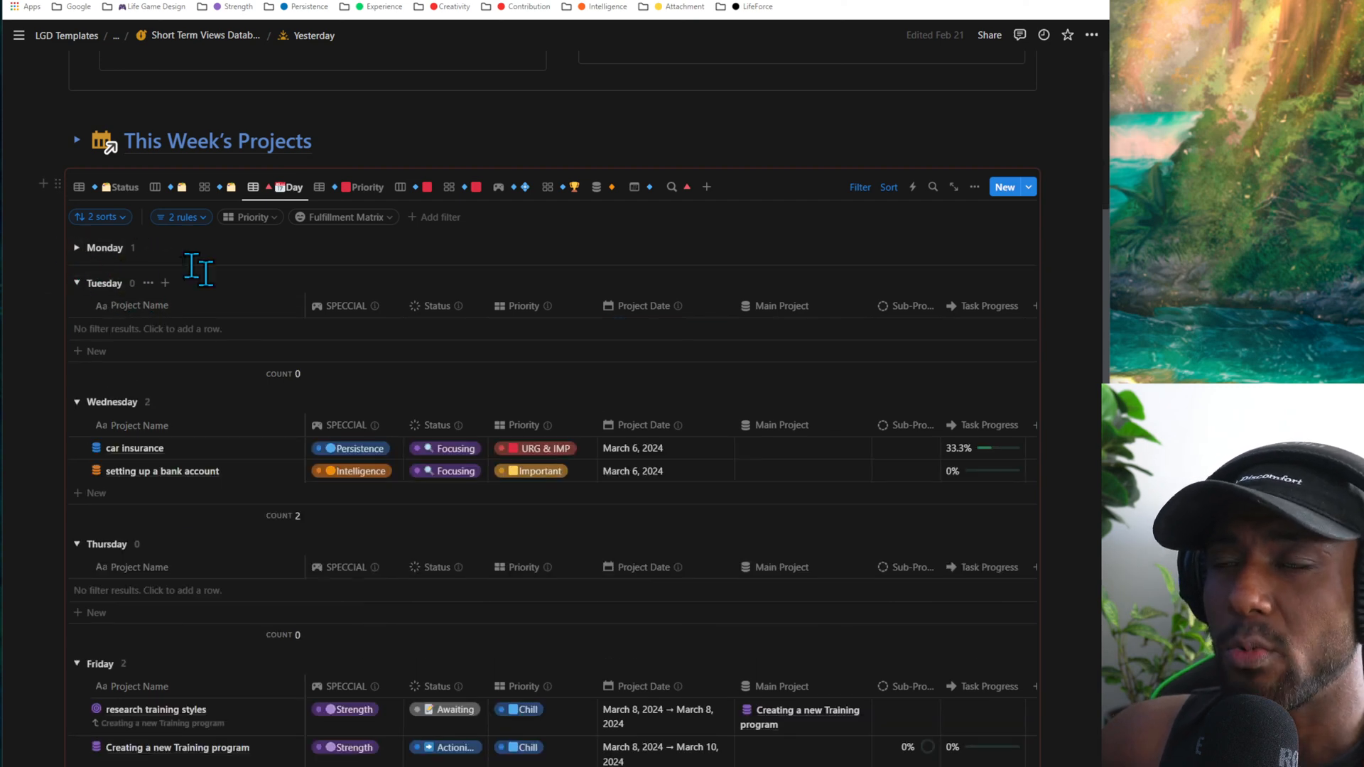
left_click(77, 249)
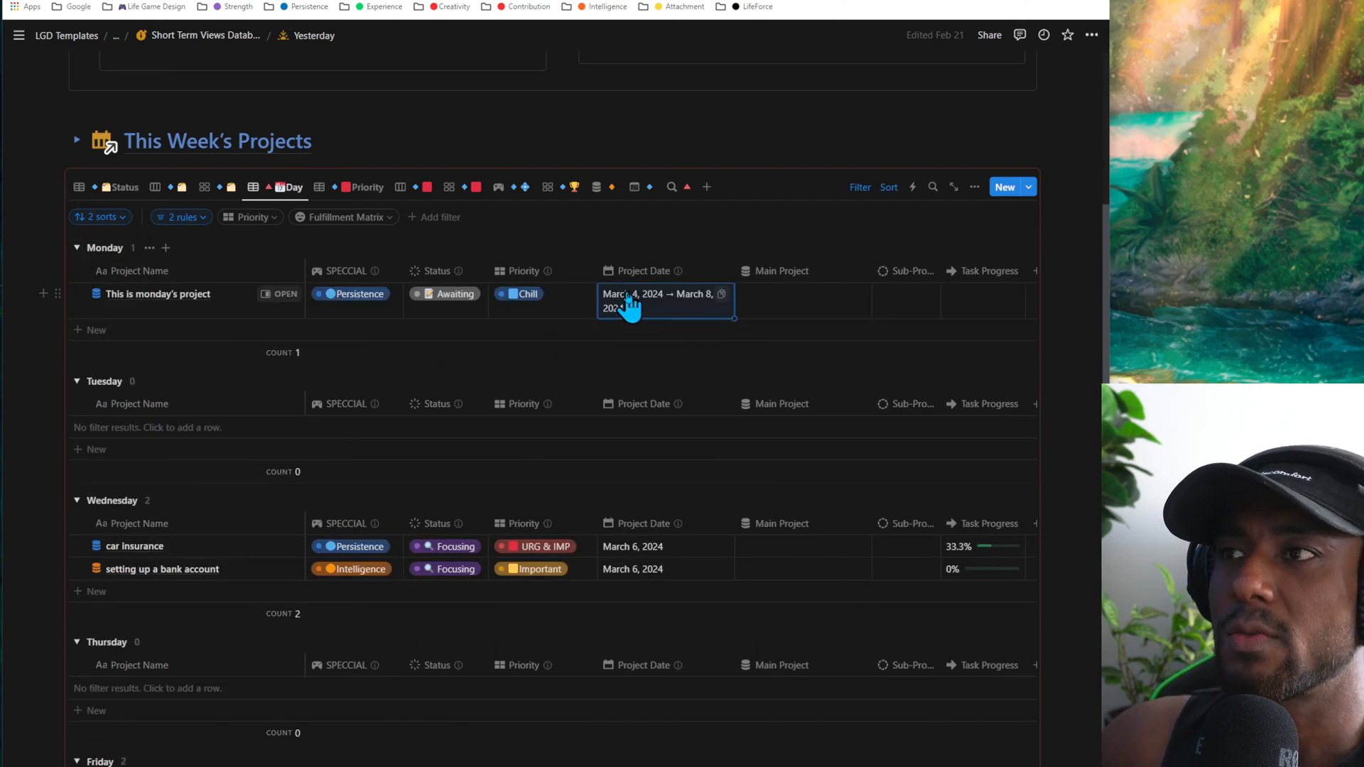
left_click(659, 314)
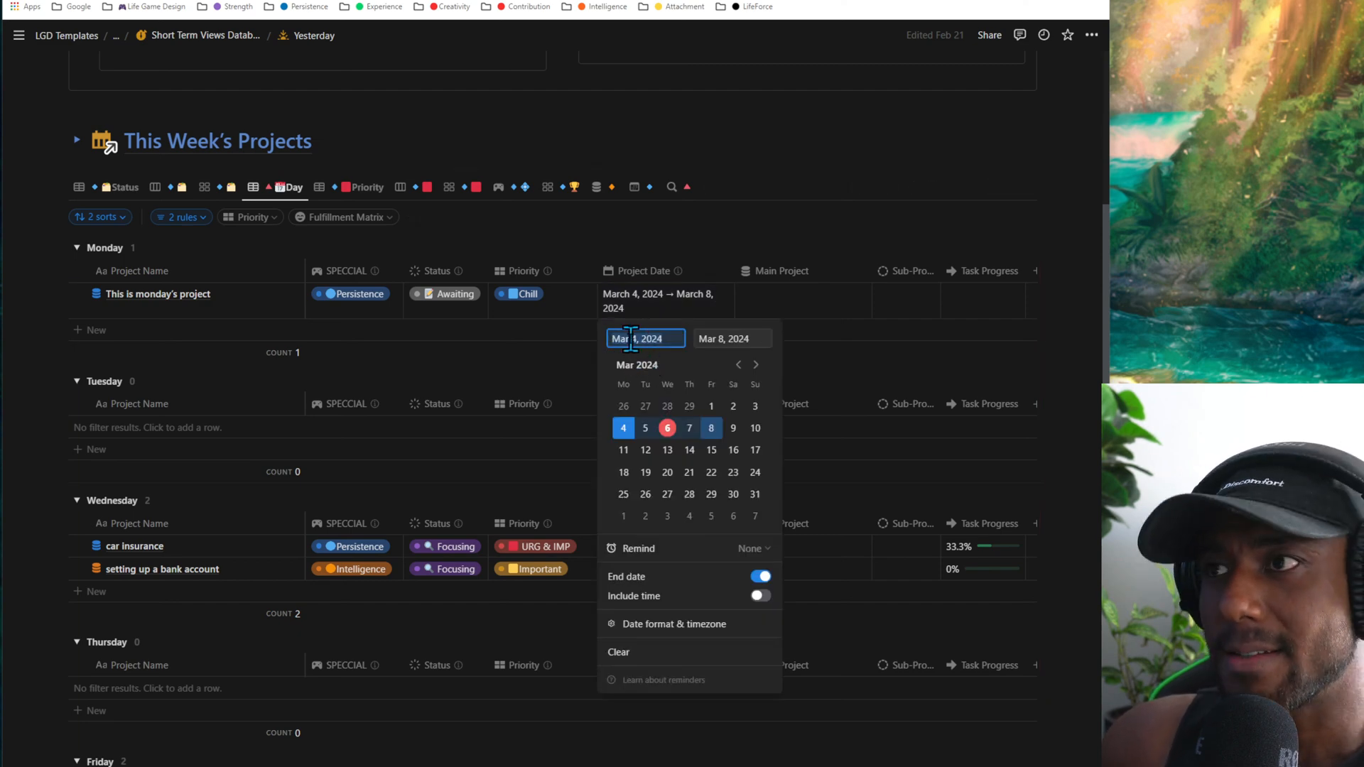
left_click(720, 339)
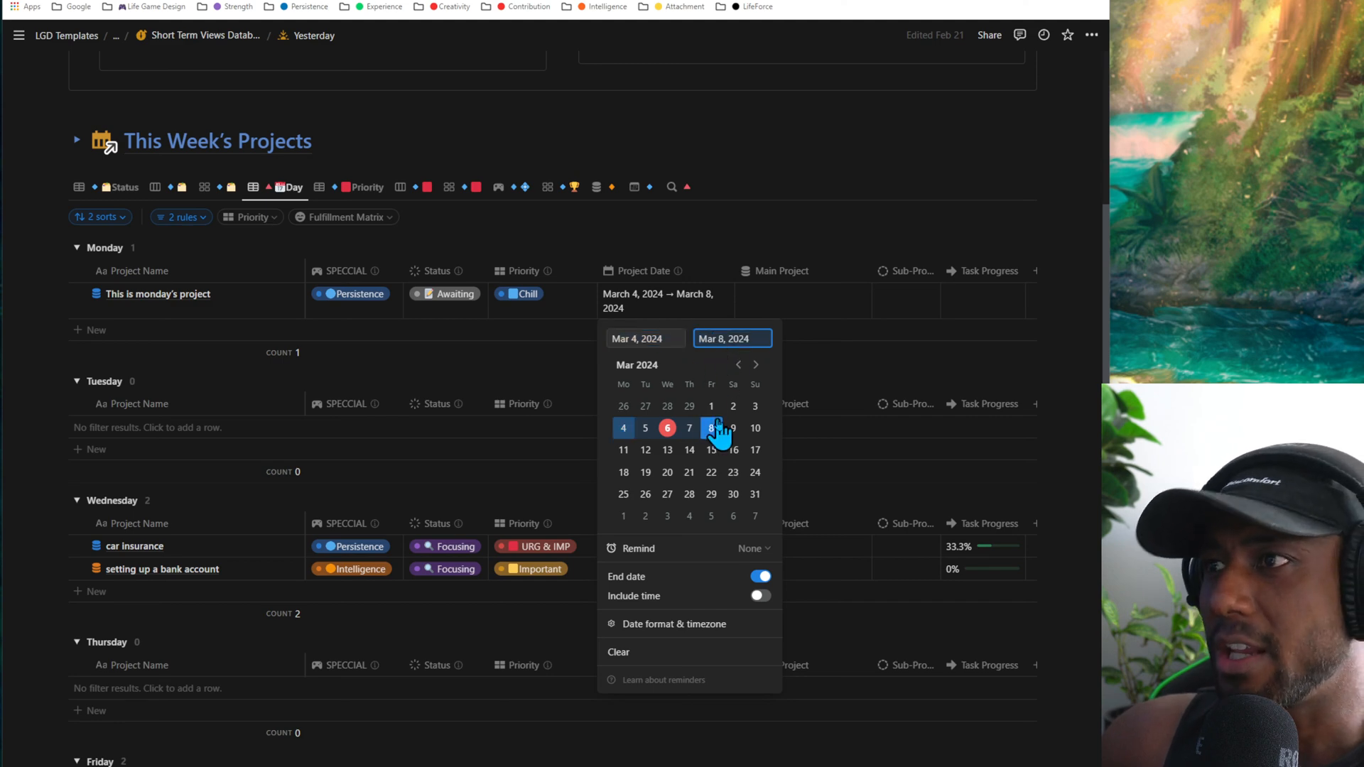
key("Escape")
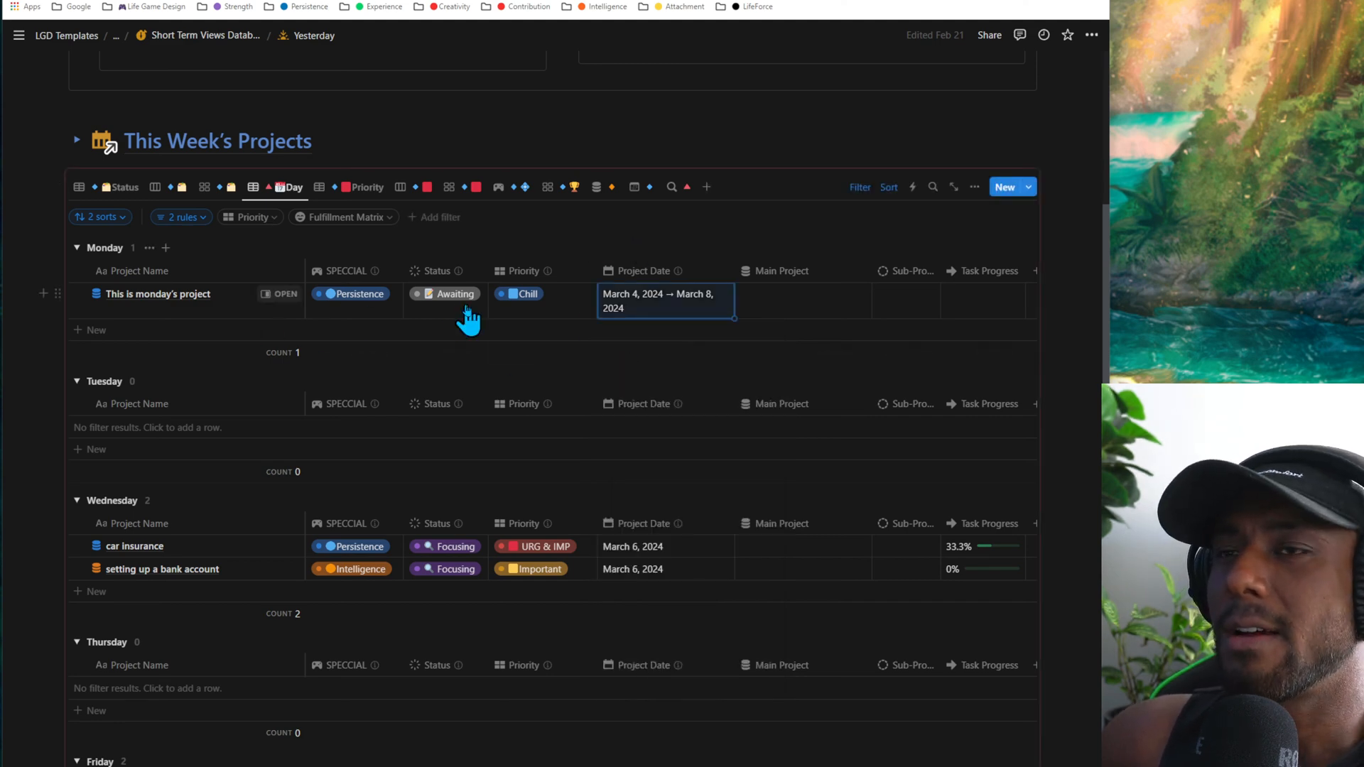
scroll(466, 317, "down", 6)
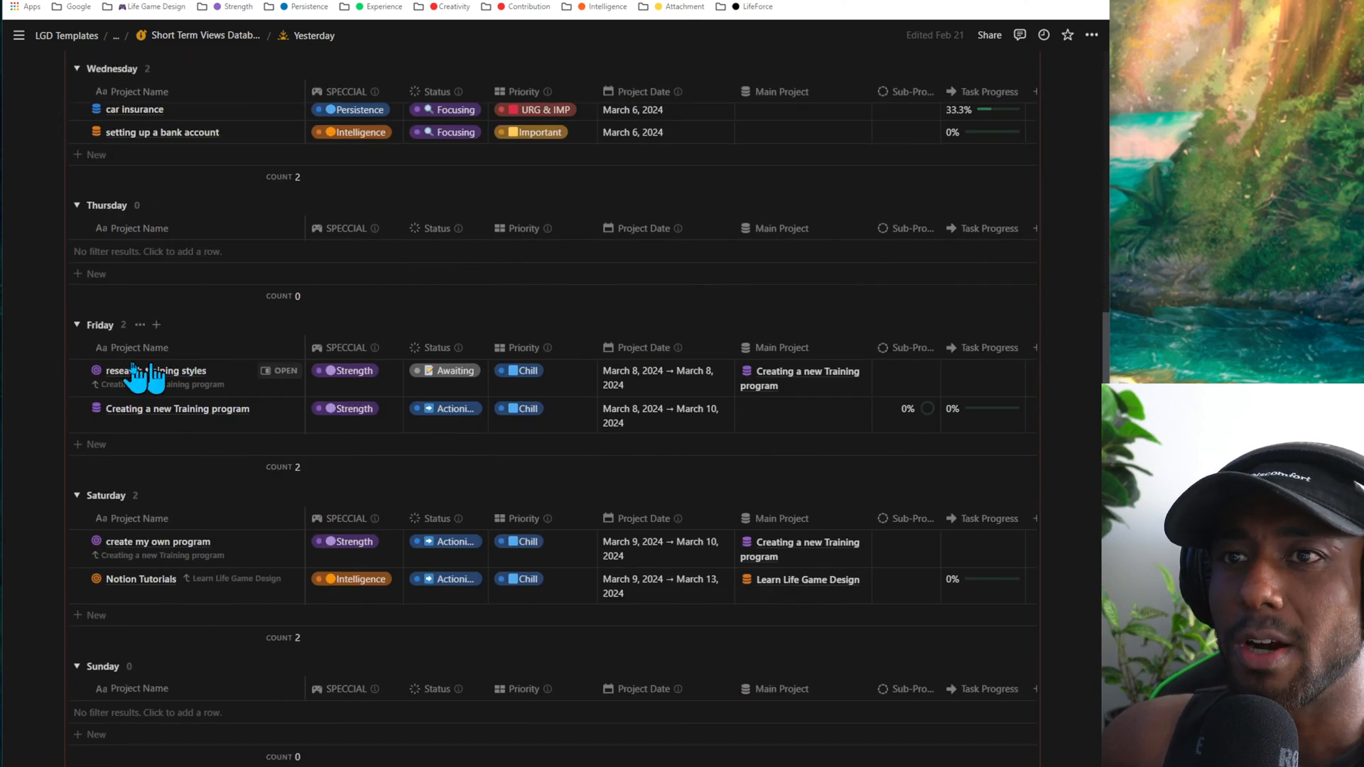
scroll(360, 395, "up", 9)
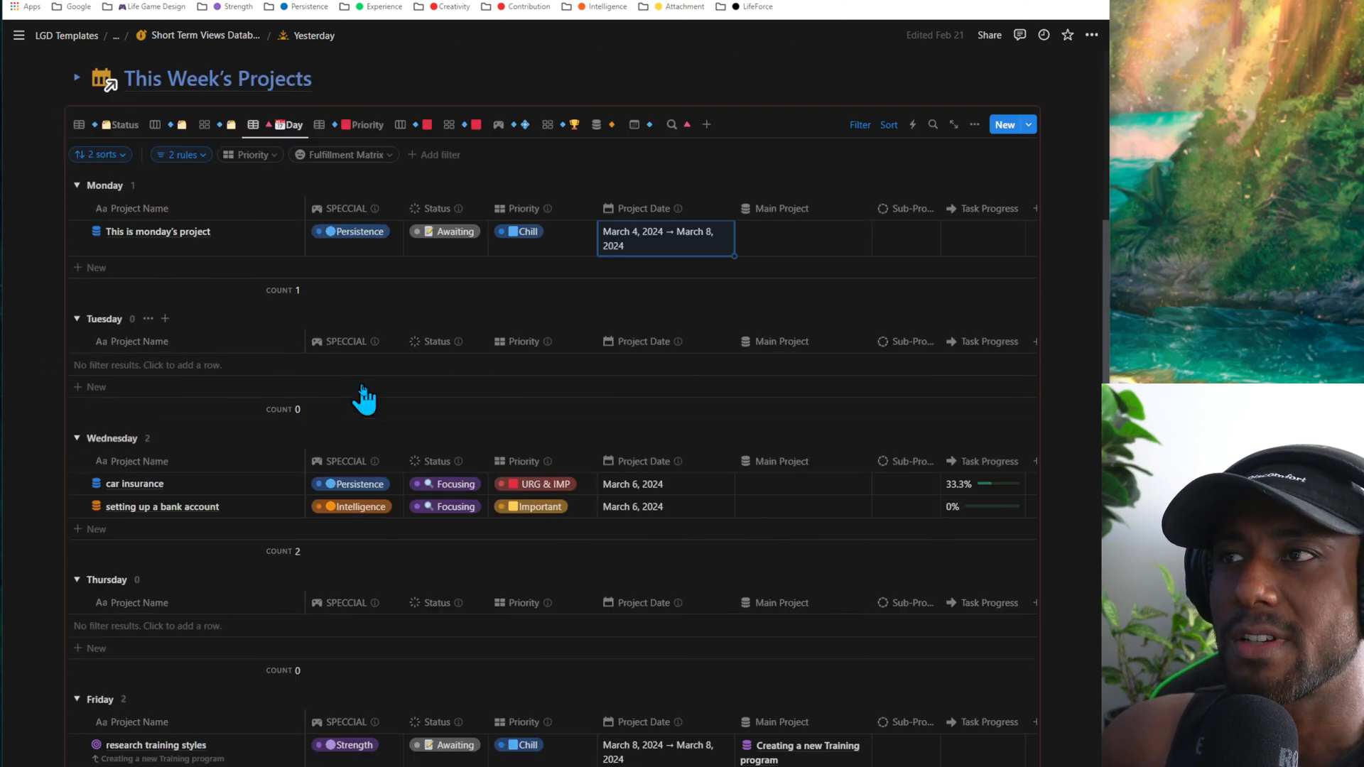
scroll(660, 506, "down", 2)
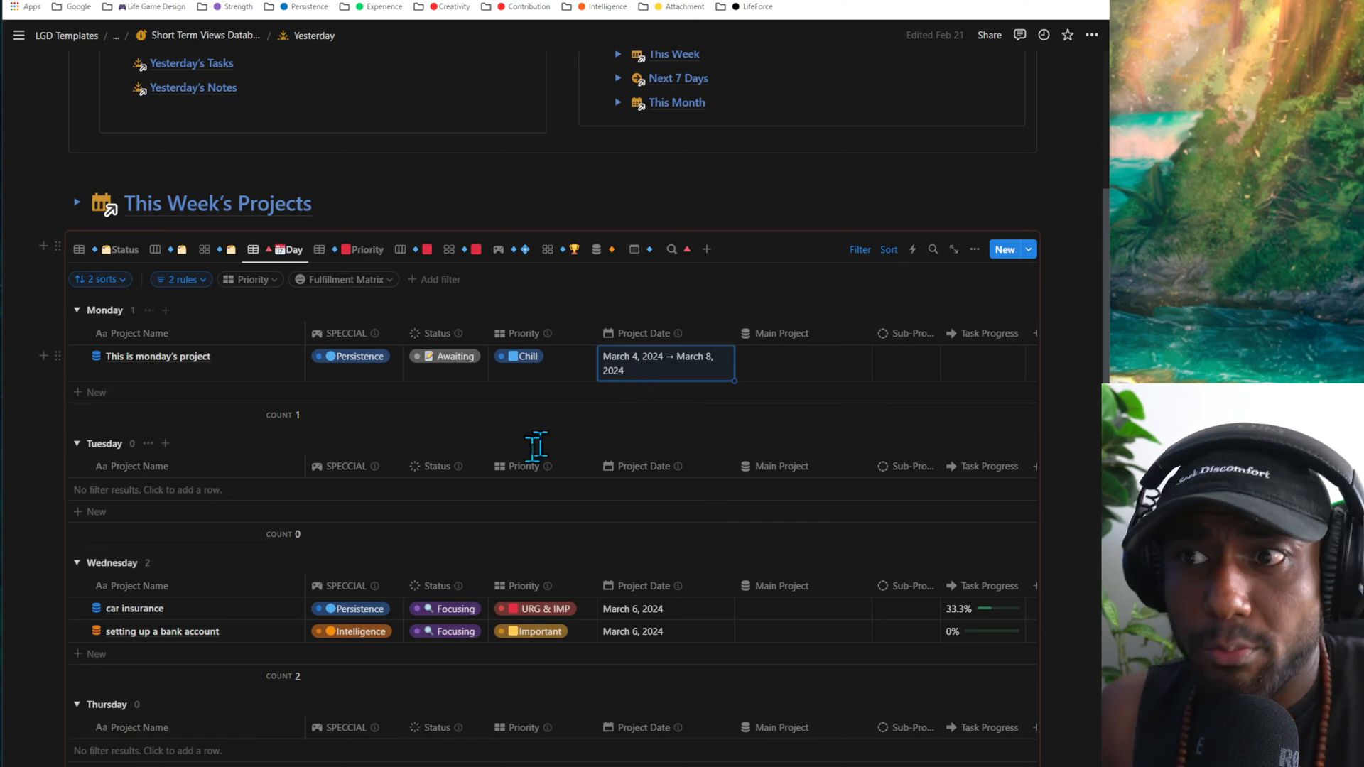
scroll(334, 415, "down", 4)
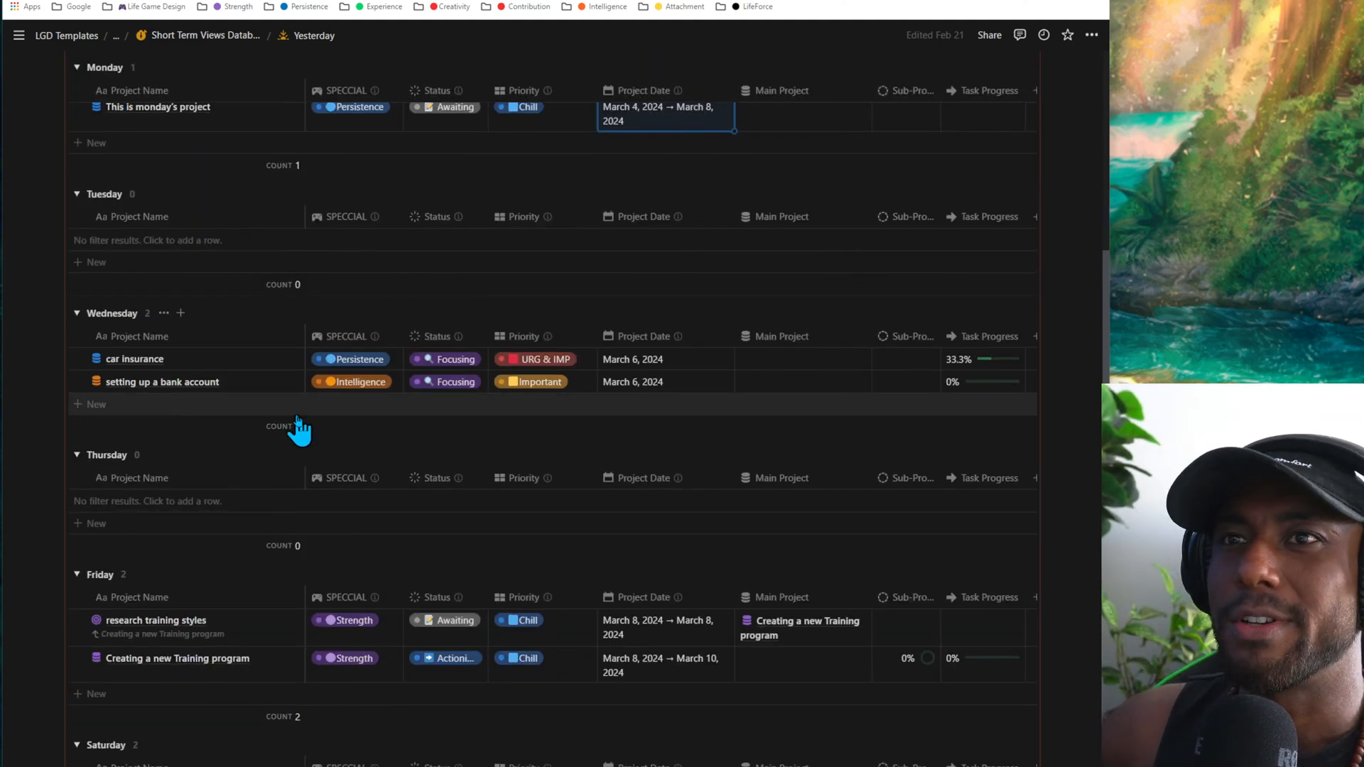
- Add two blank projects to the Wednesday group in the Day view
scroll(298, 426, "up", 1)
left_click(118, 325)
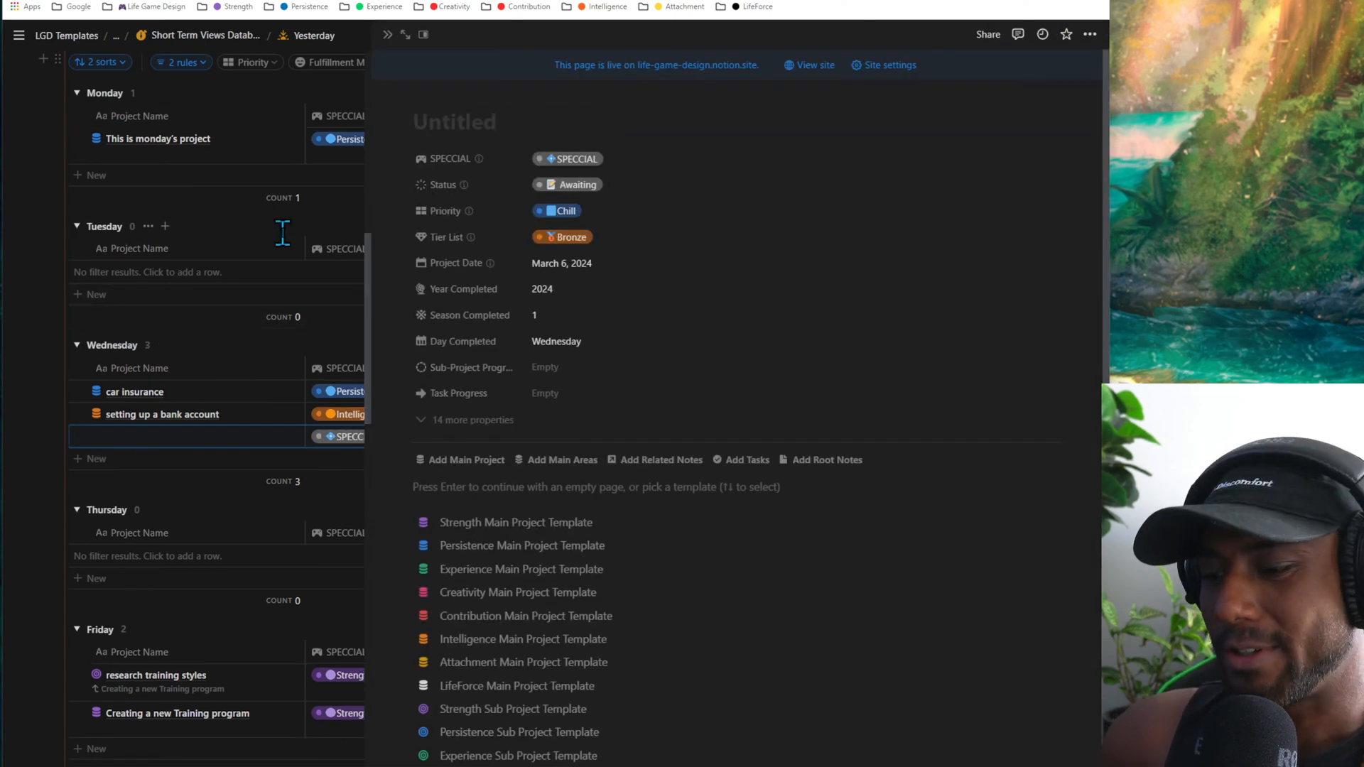
left_click(207, 196)
left_click(53, 225)
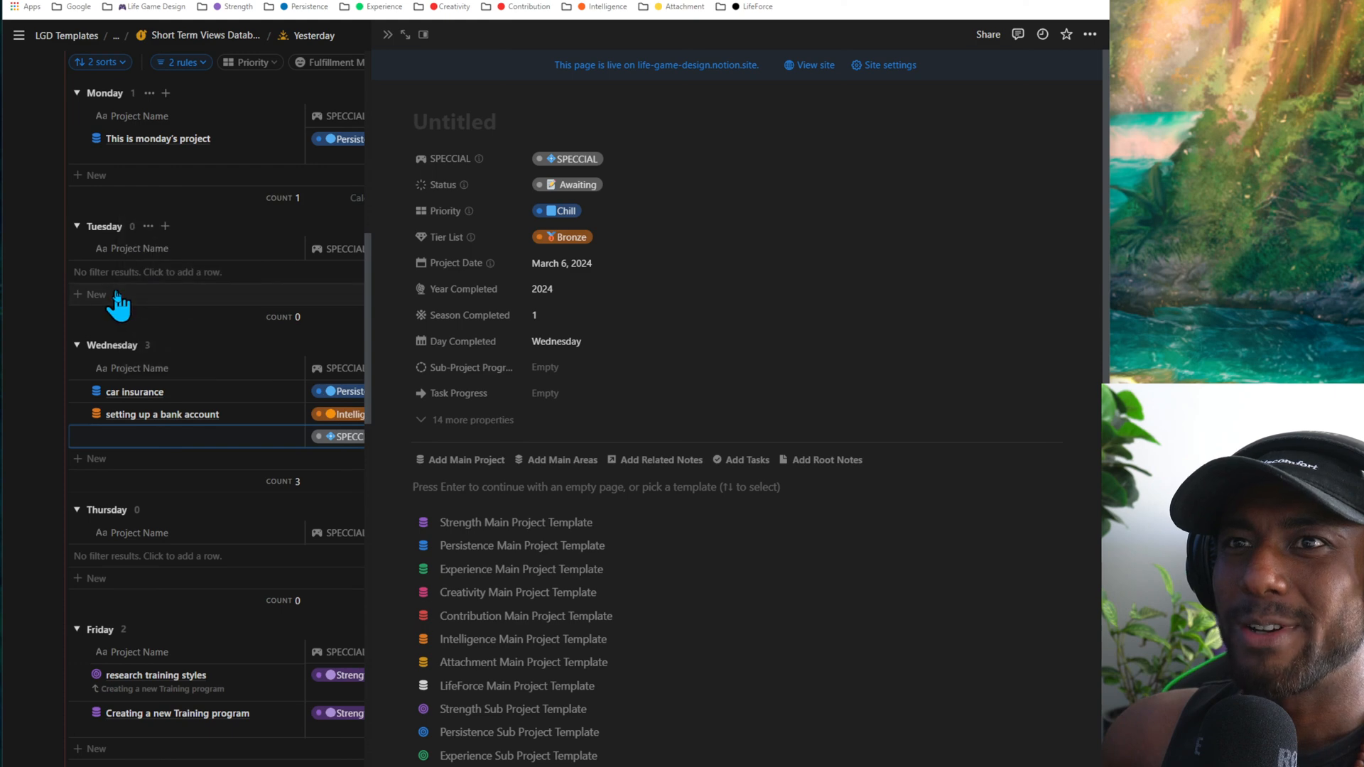
left_click(117, 294)
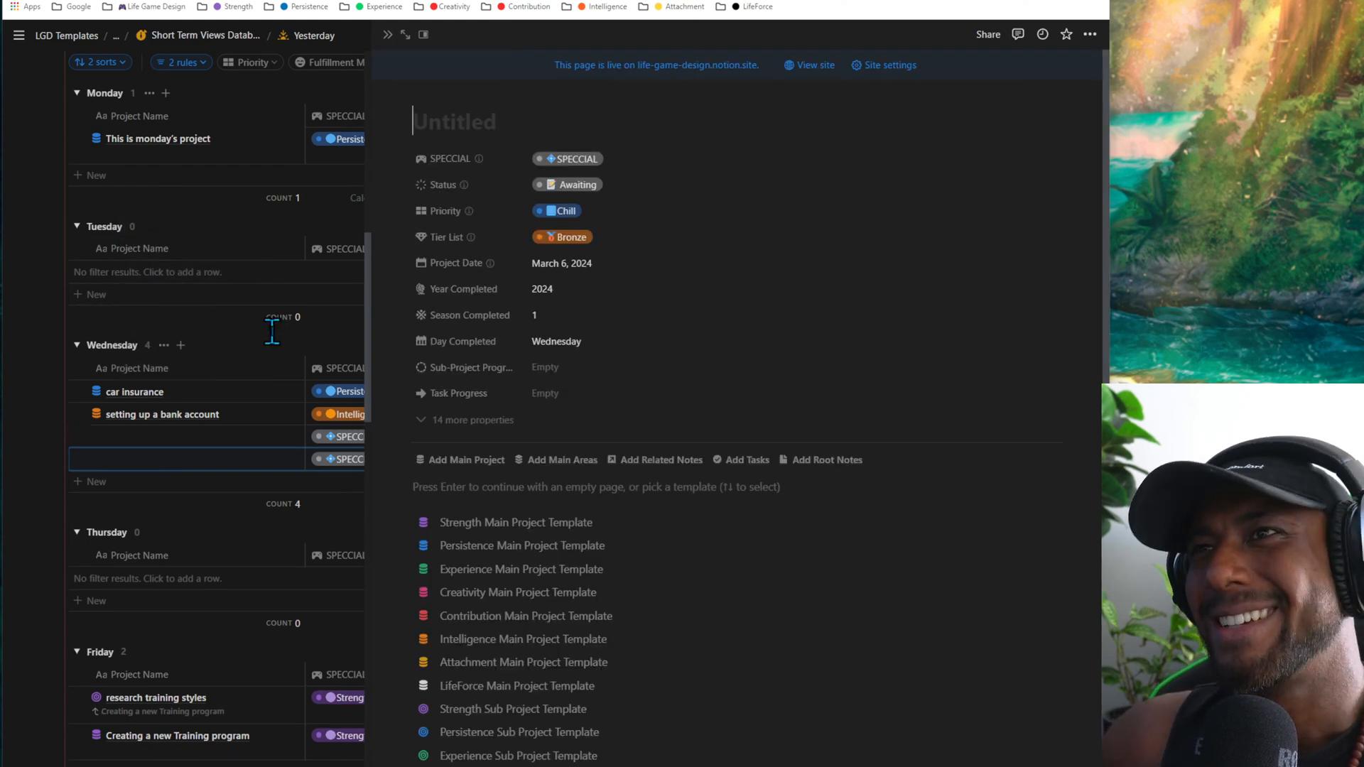
- Name the two new Wednesday projects "fdsafdssfda" and "fdasfdsa", and close the open project page
type("fdsaf")
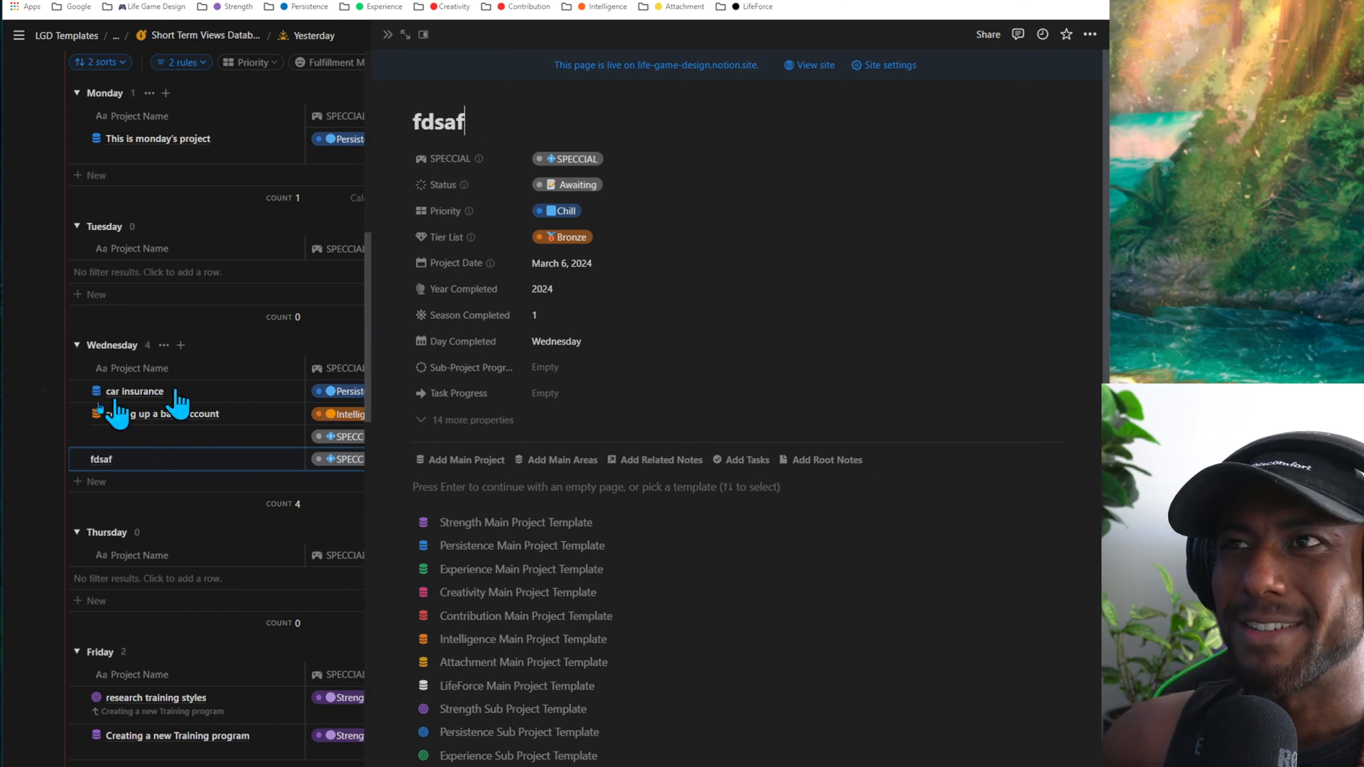
type("dssfda")
left_click(139, 429)
type("fdasf")
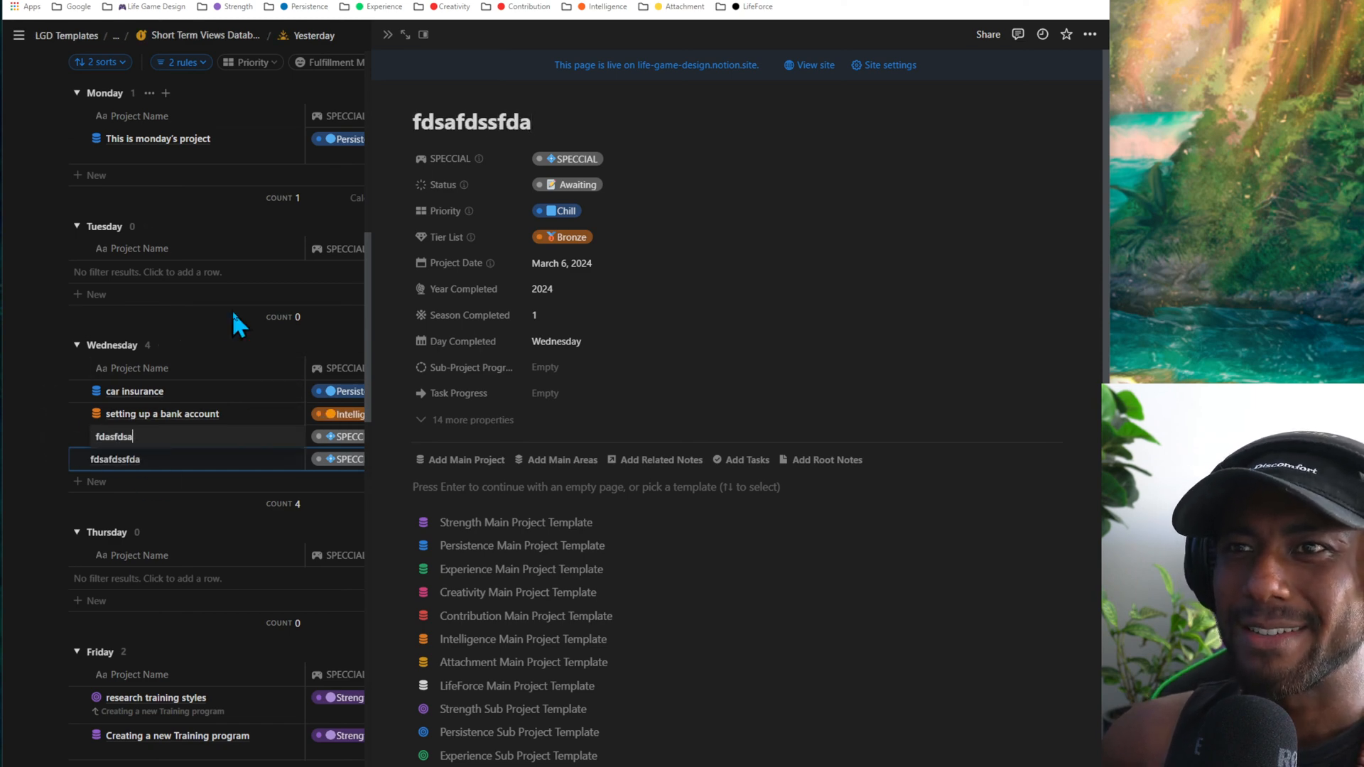
type("dsa")
left_click(387, 35)
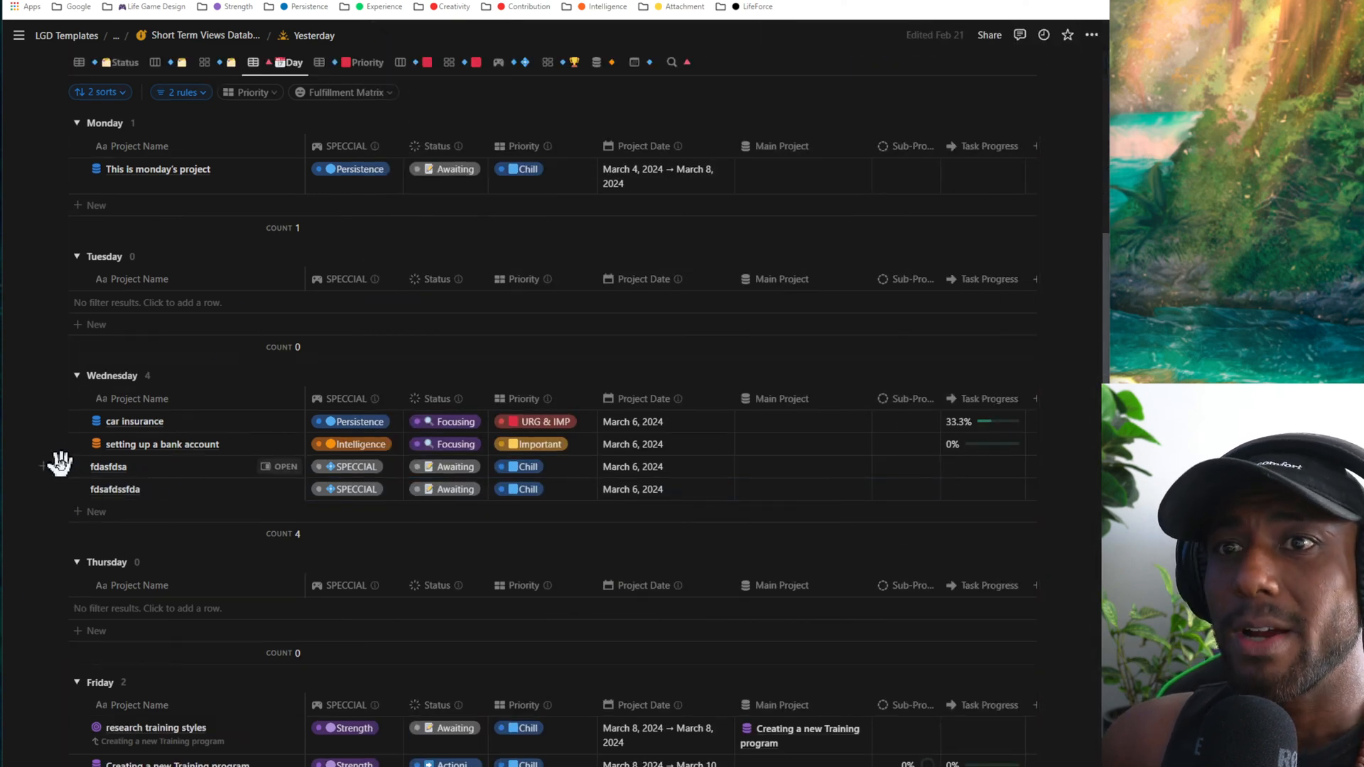
- Delete the two placeholder projects "fdasfdsa" and "fdsafdssfda" from the Wednesday group
left_click(57, 463)
key("Delete")
left_click(57, 461)
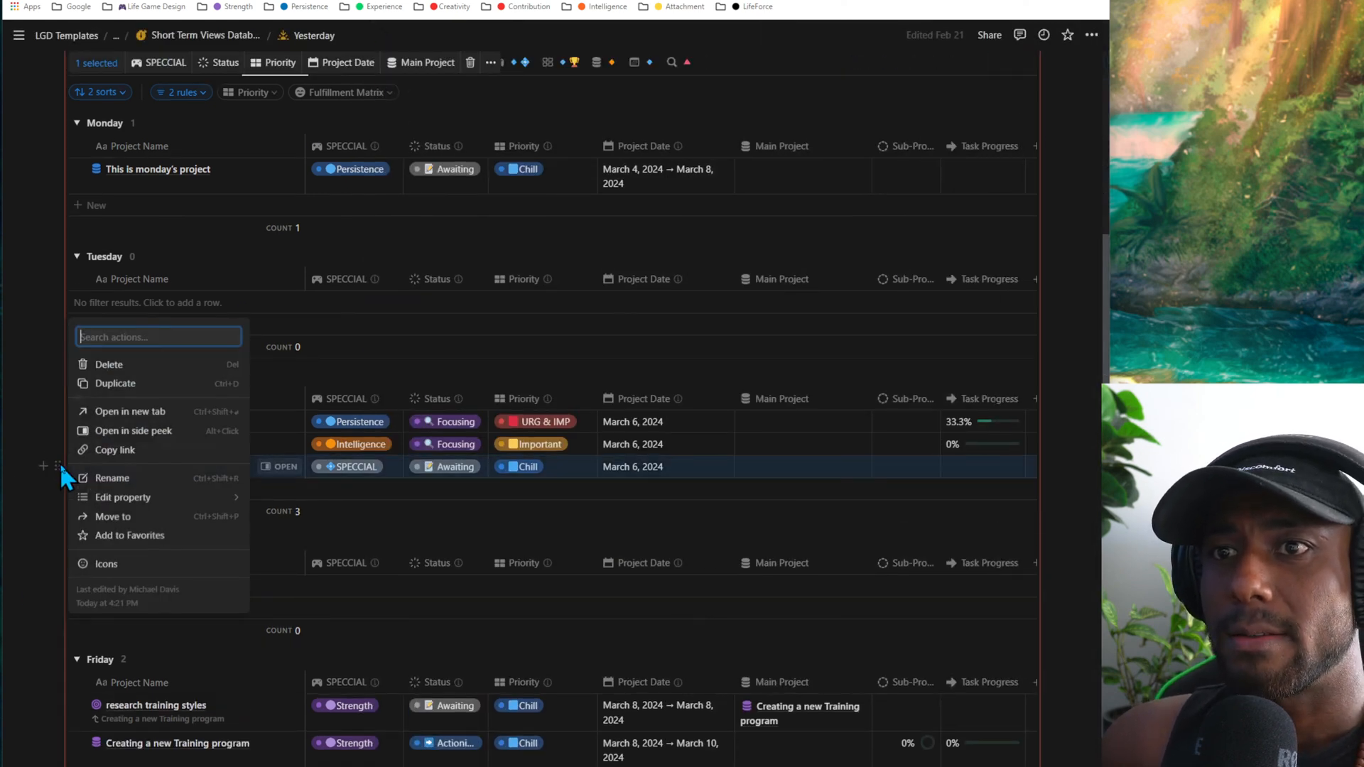
key("Delete")
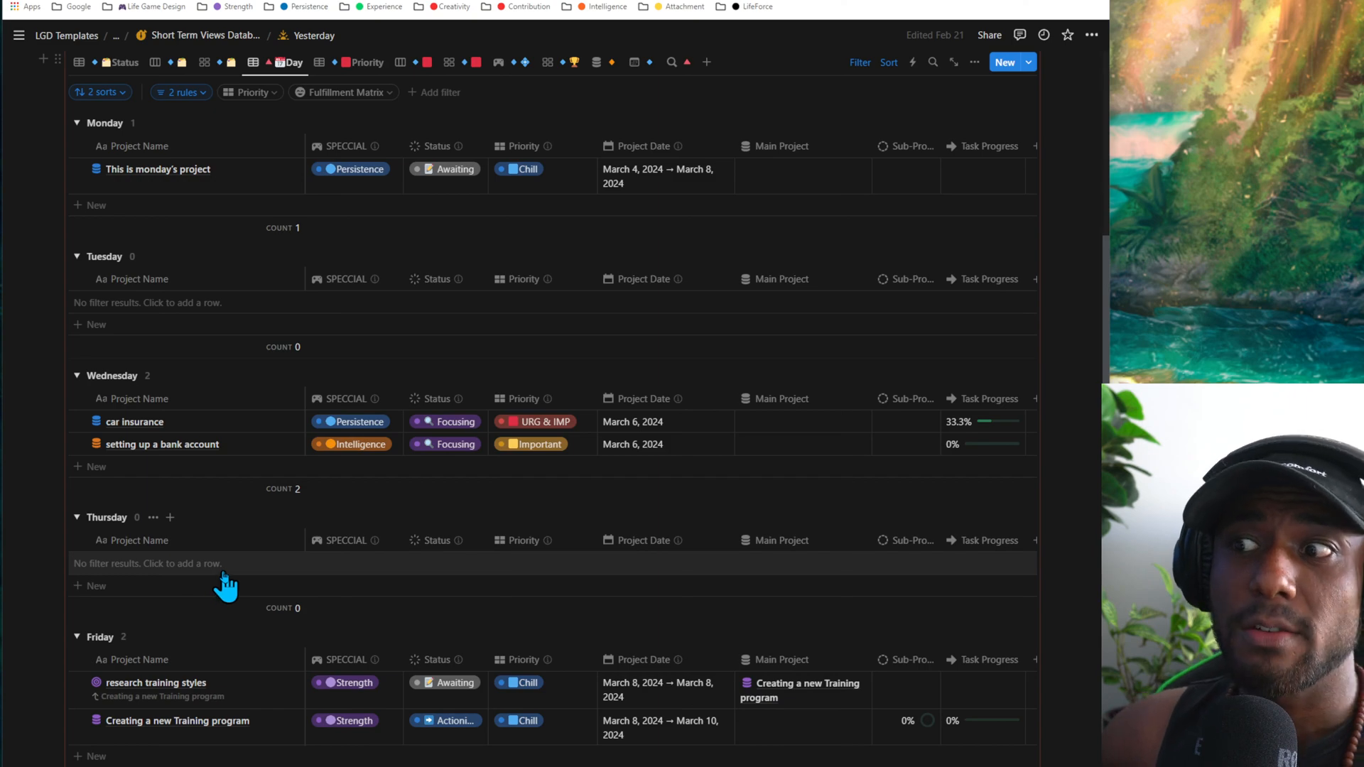
- Show This Week's Projects in the calendar view, and open and close the car insurance project's page
scroll(224, 578, "down", 3)
scroll(228, 578, "up", 8)
scroll(303, 544, "down", 5)
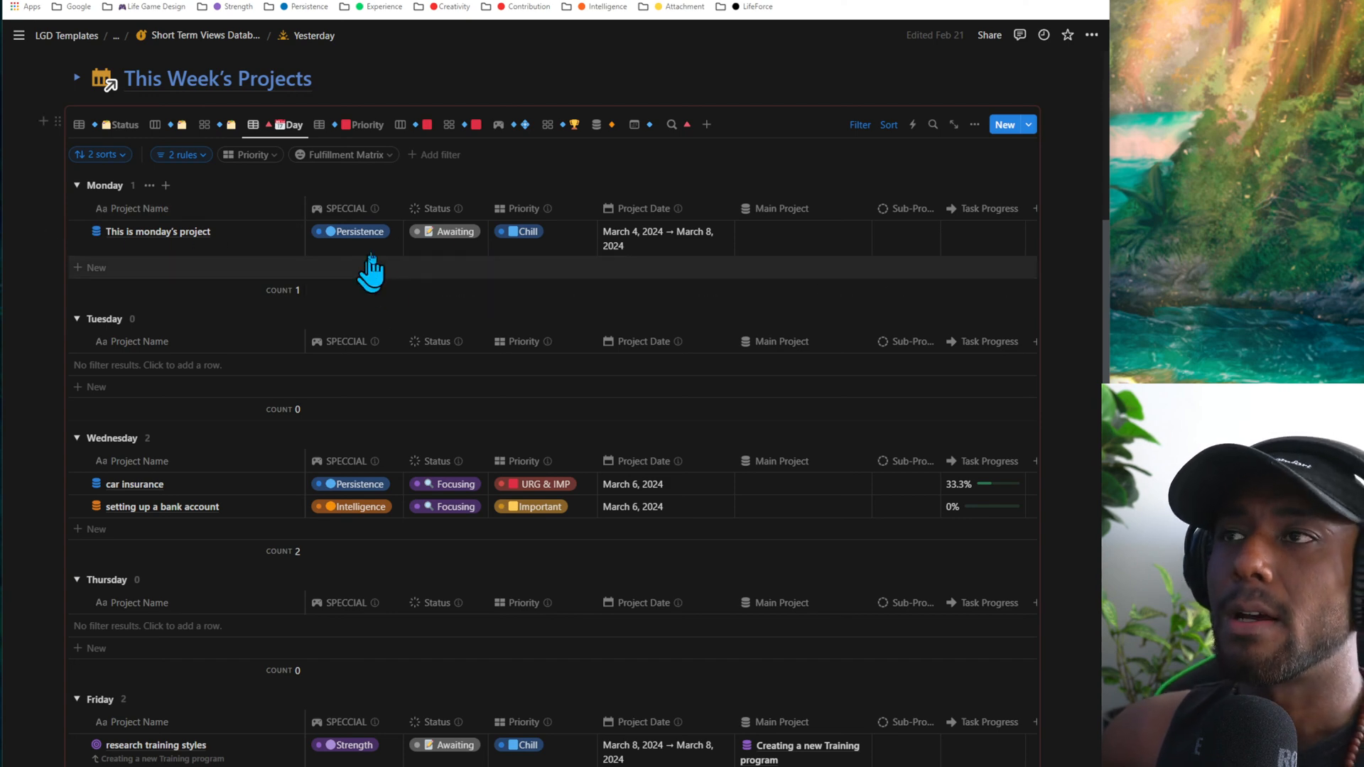
scroll(493, 350, "up", 3)
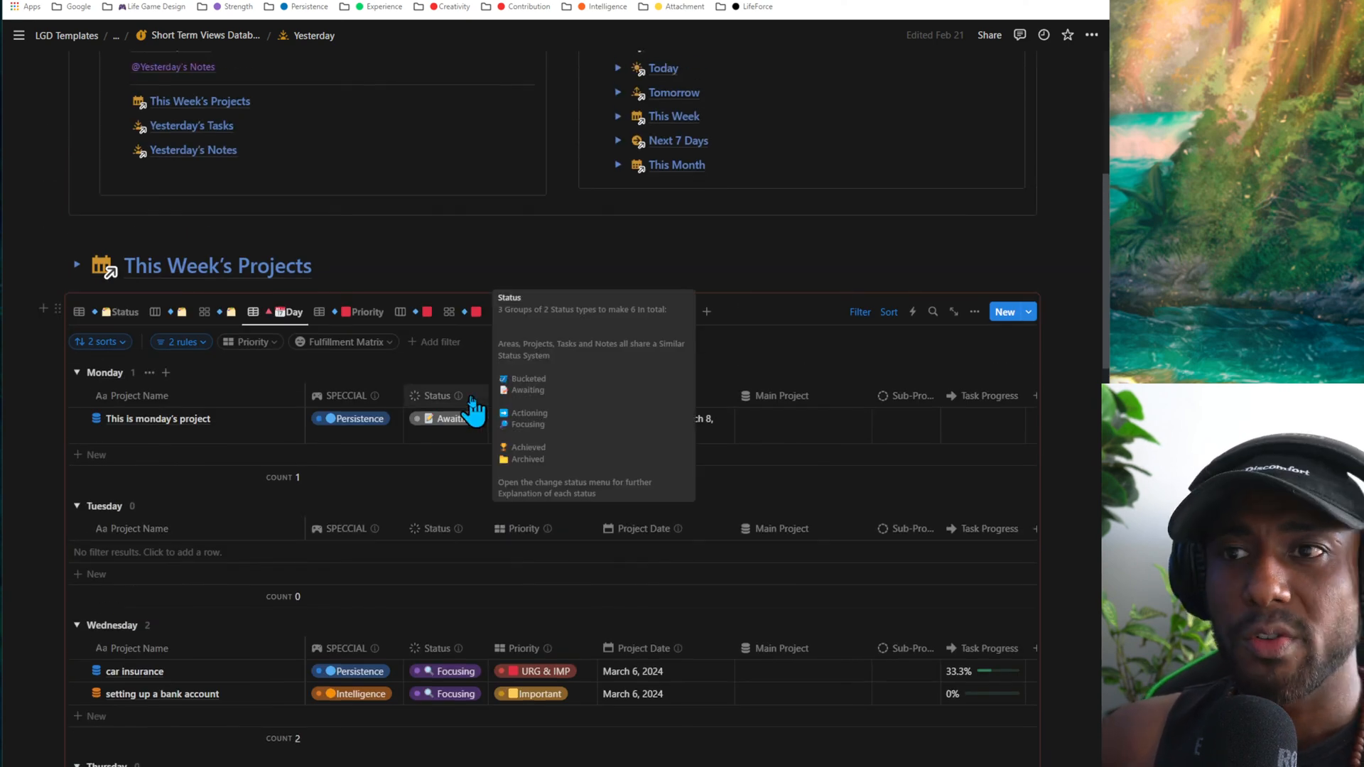
left_click(650, 321)
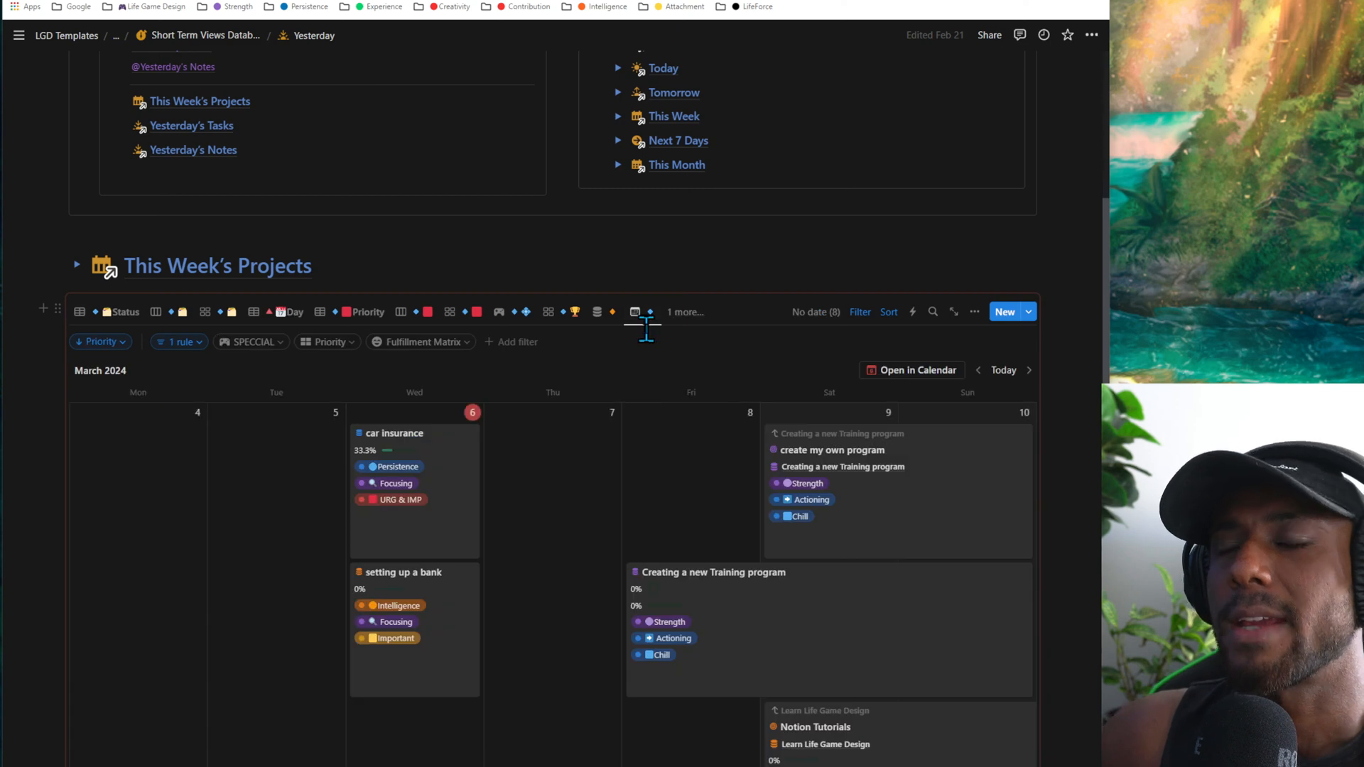
scroll(552, 551, "down", 3)
scroll(560, 534, "up", 1)
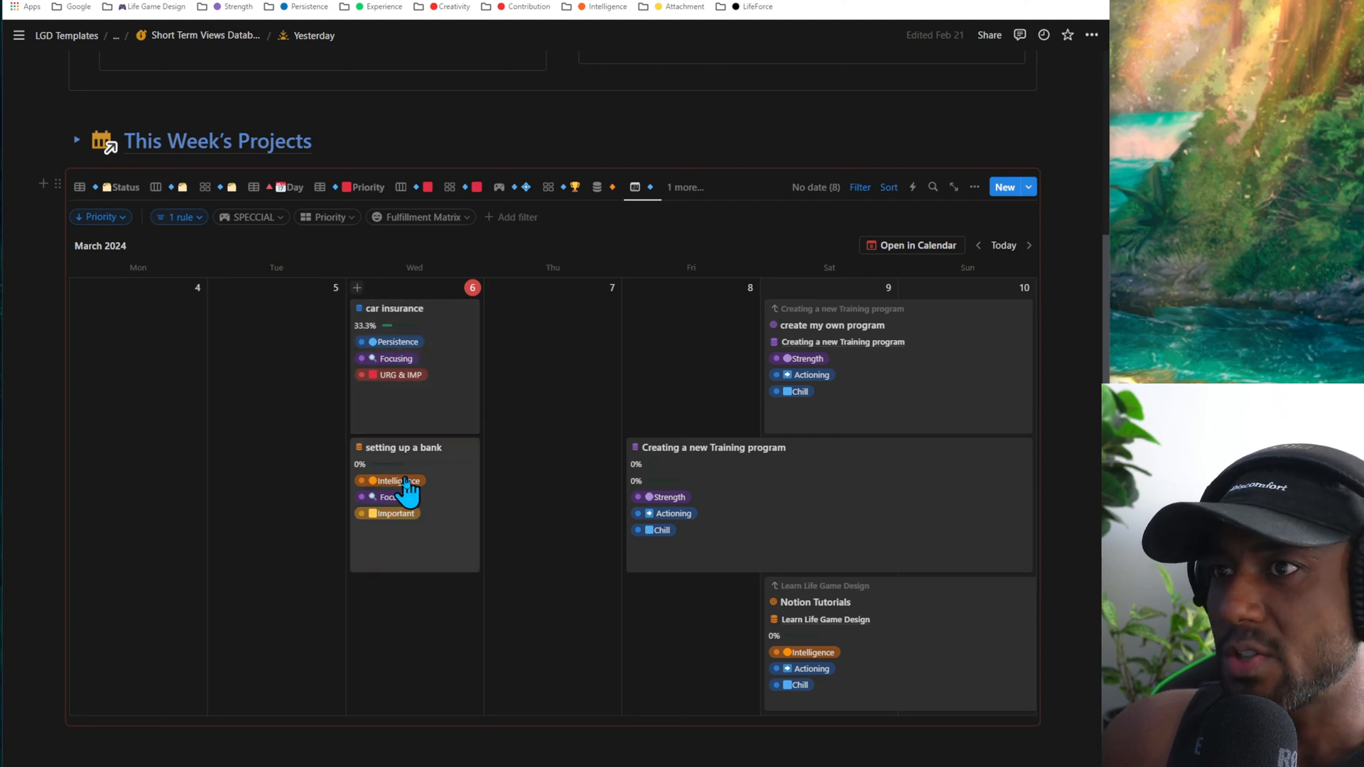
left_click(397, 347)
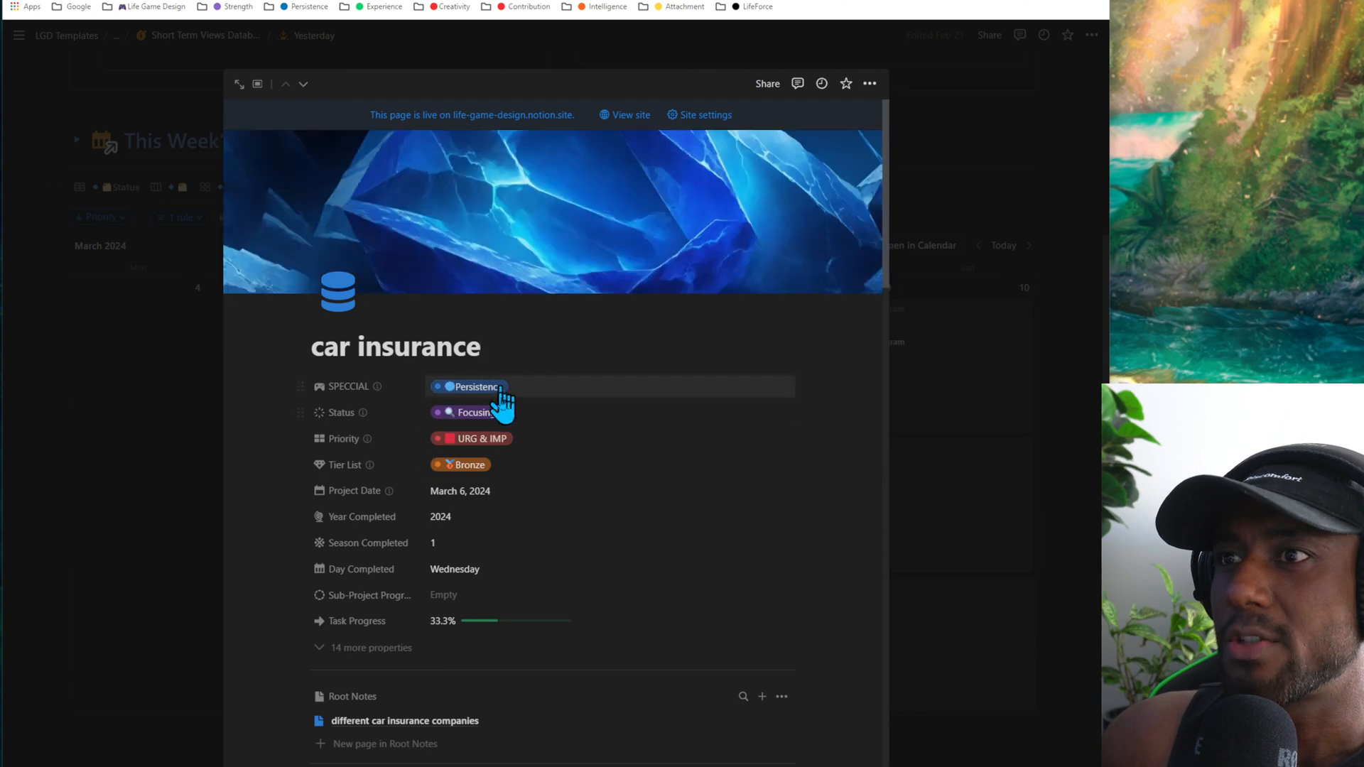
left_click(958, 317)
- Return to the Day view and check the Status and Priority options of "This is monday's project" without changing them
left_click(272, 186)
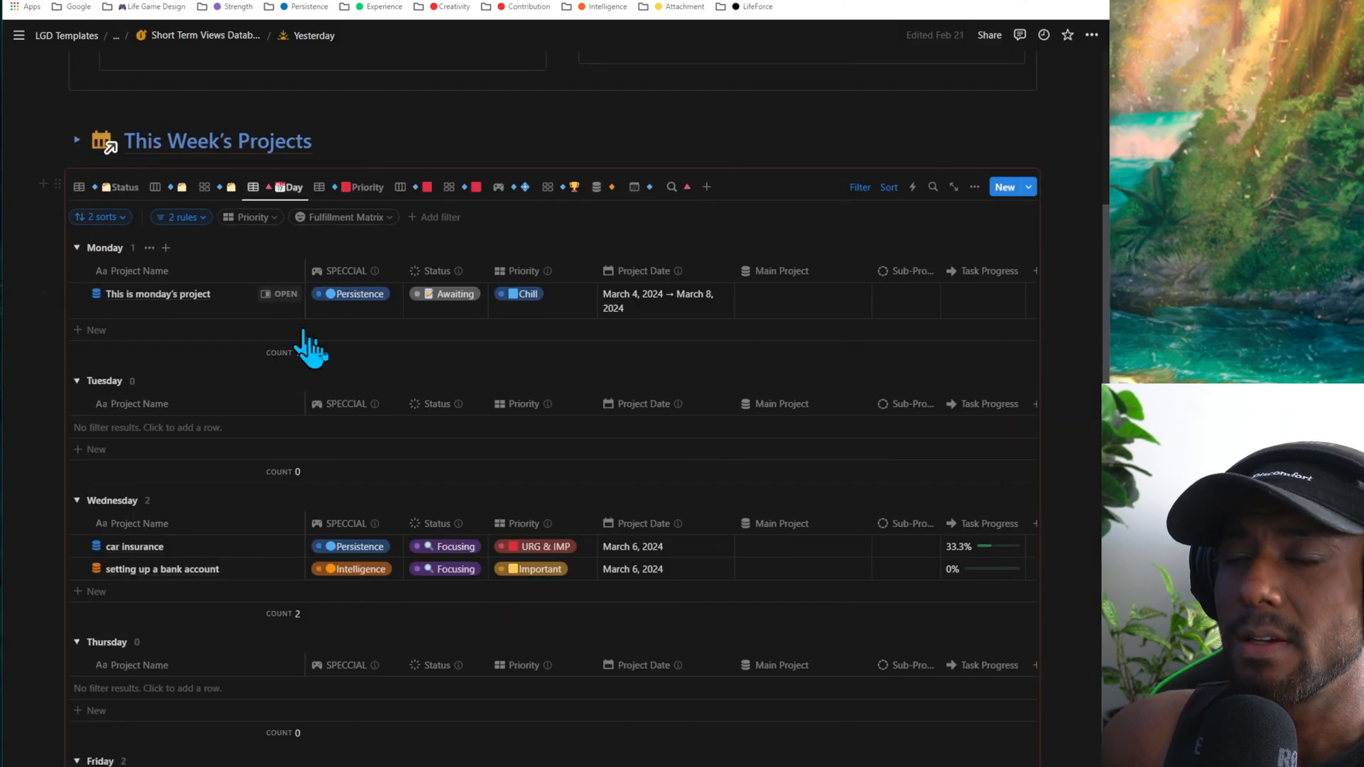
left_click(343, 294)
left_click(453, 267)
left_click(452, 294)
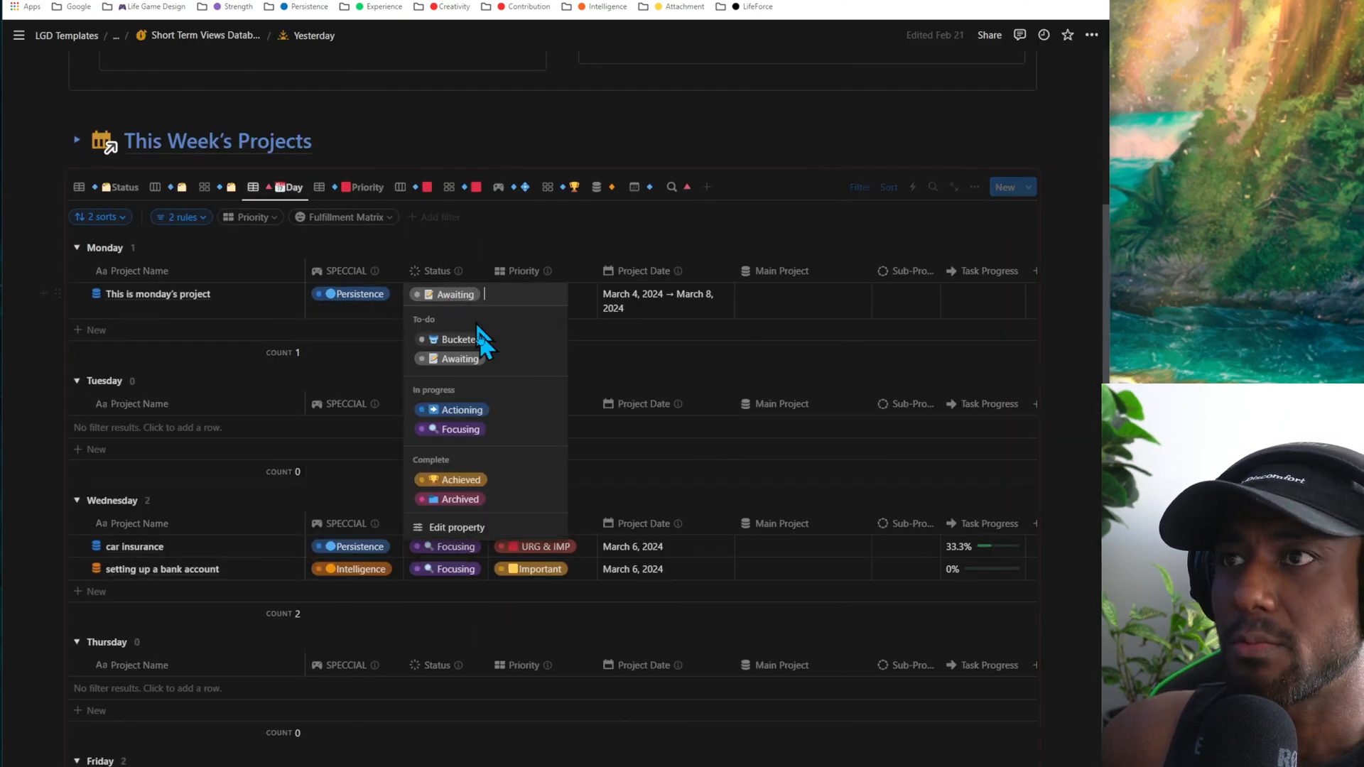
key("Escape")
left_click(560, 325)
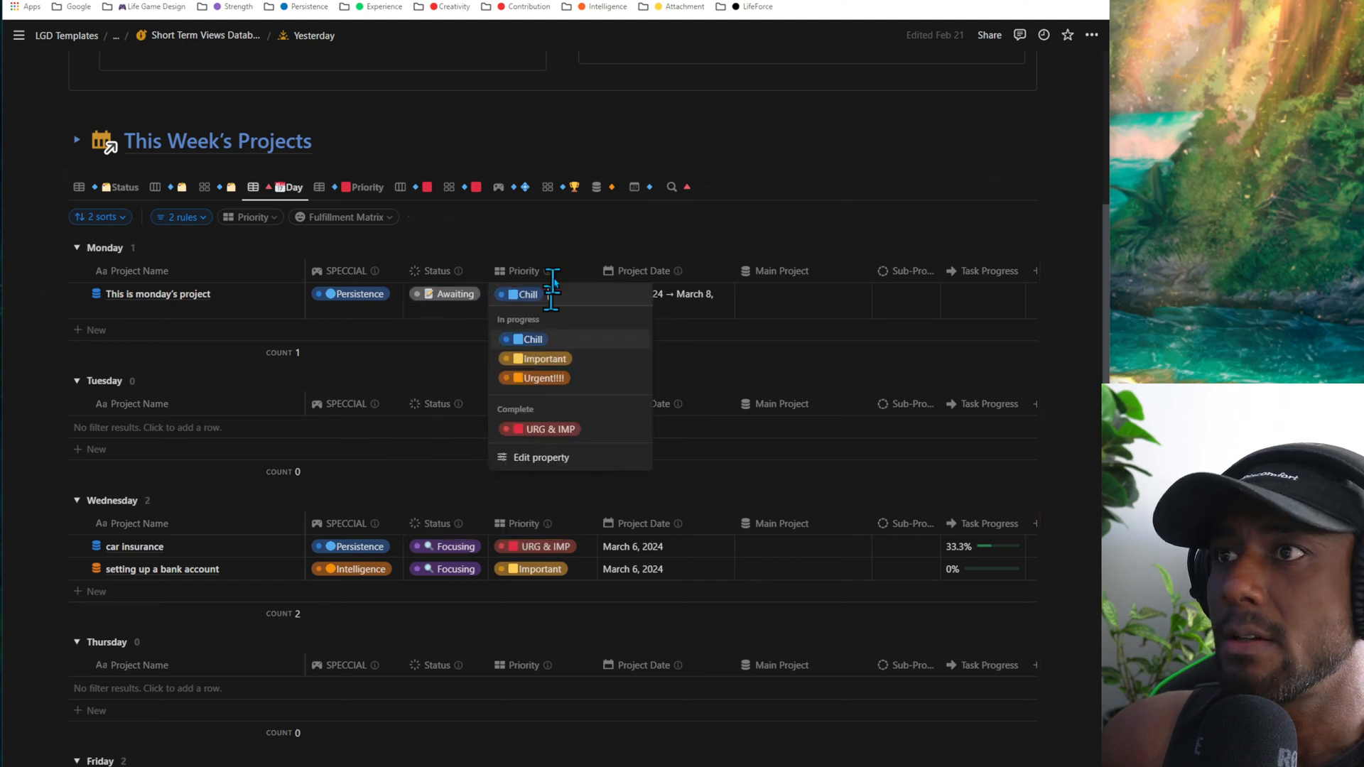
key("Escape")
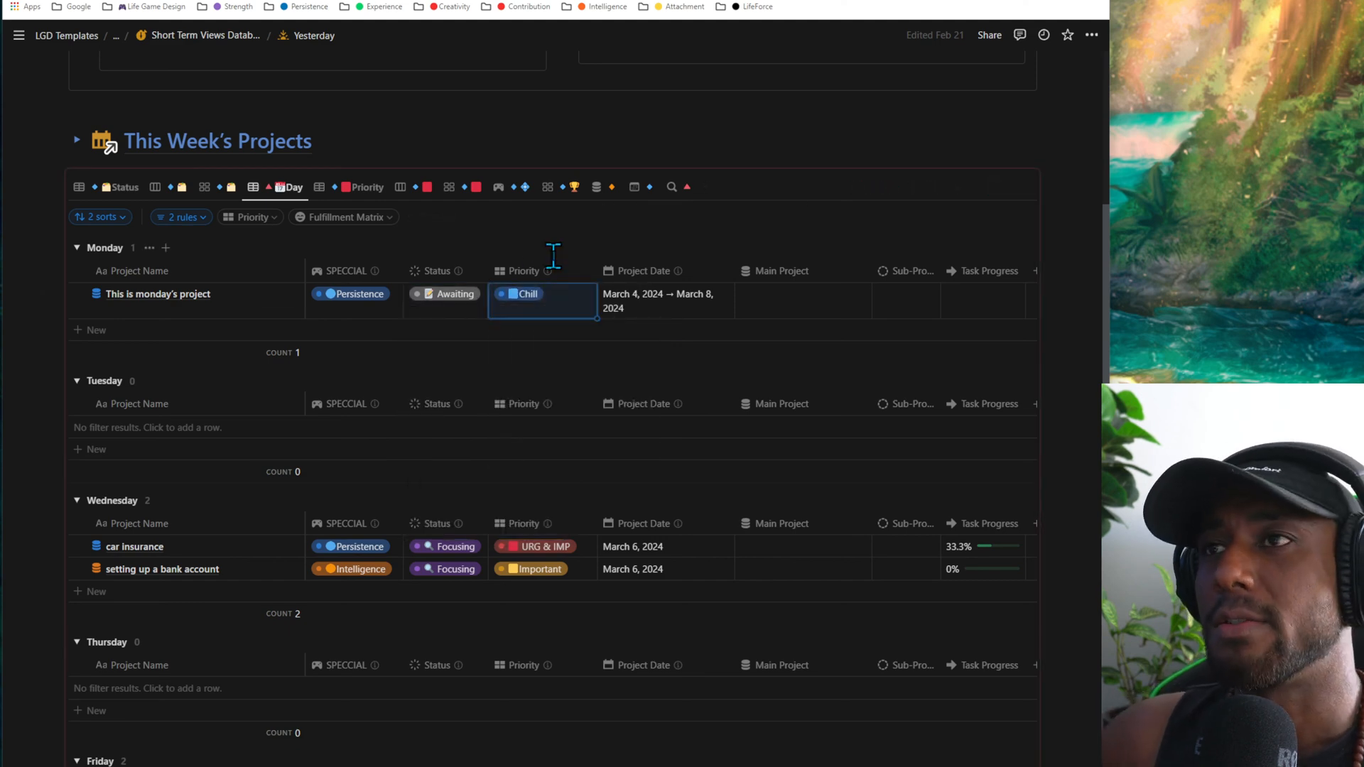
left_click(484, 238)
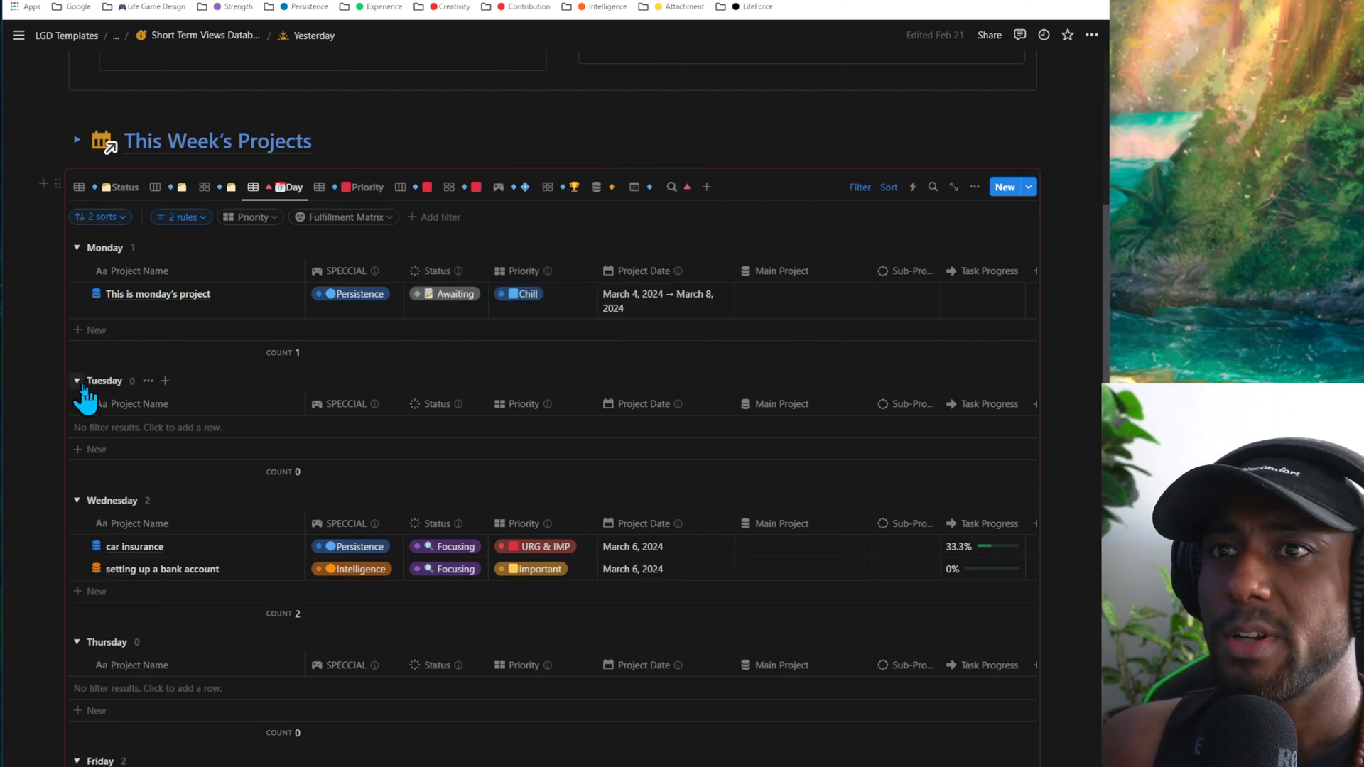
- Review the Day view's weekday groups from Monday to Sunday, briefly comparing them with the status board view
scroll(231, 345, "down", 5)
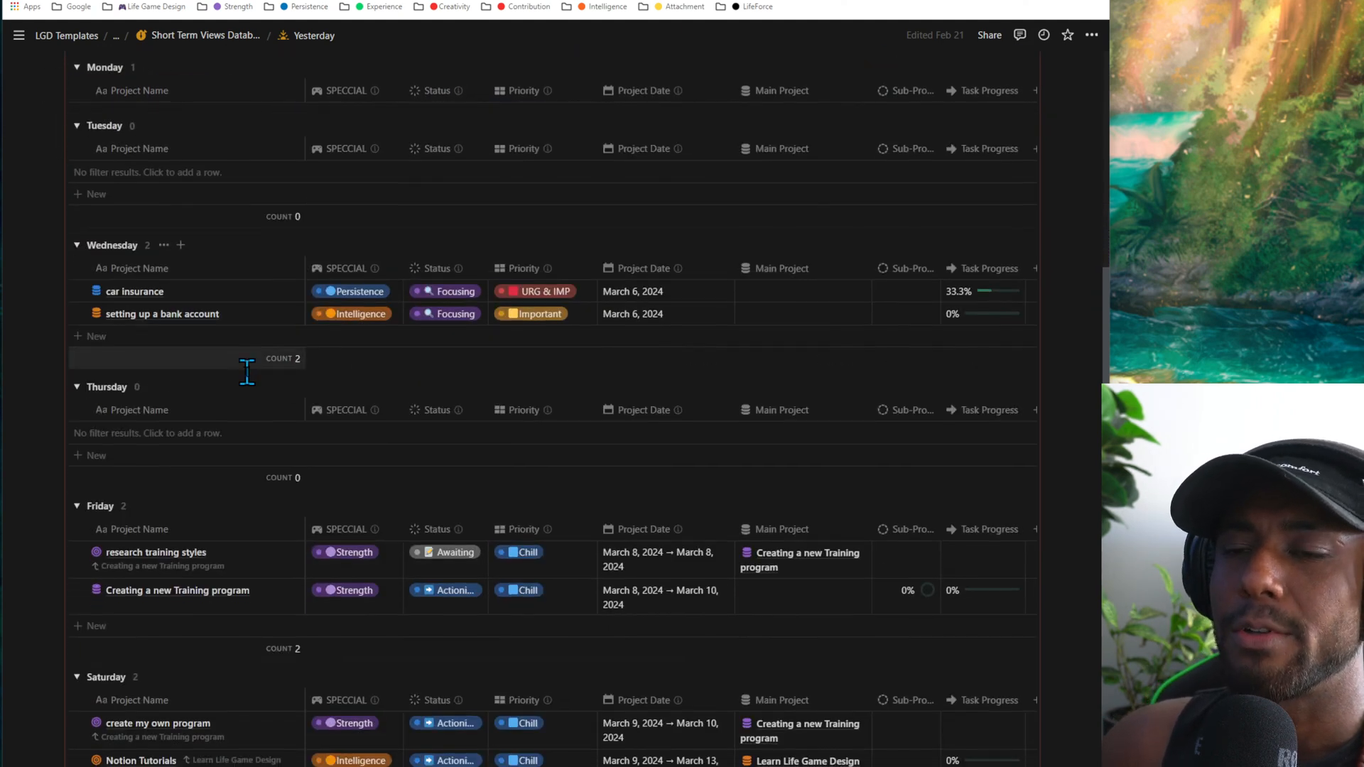
scroll(137, 472, "down", 3)
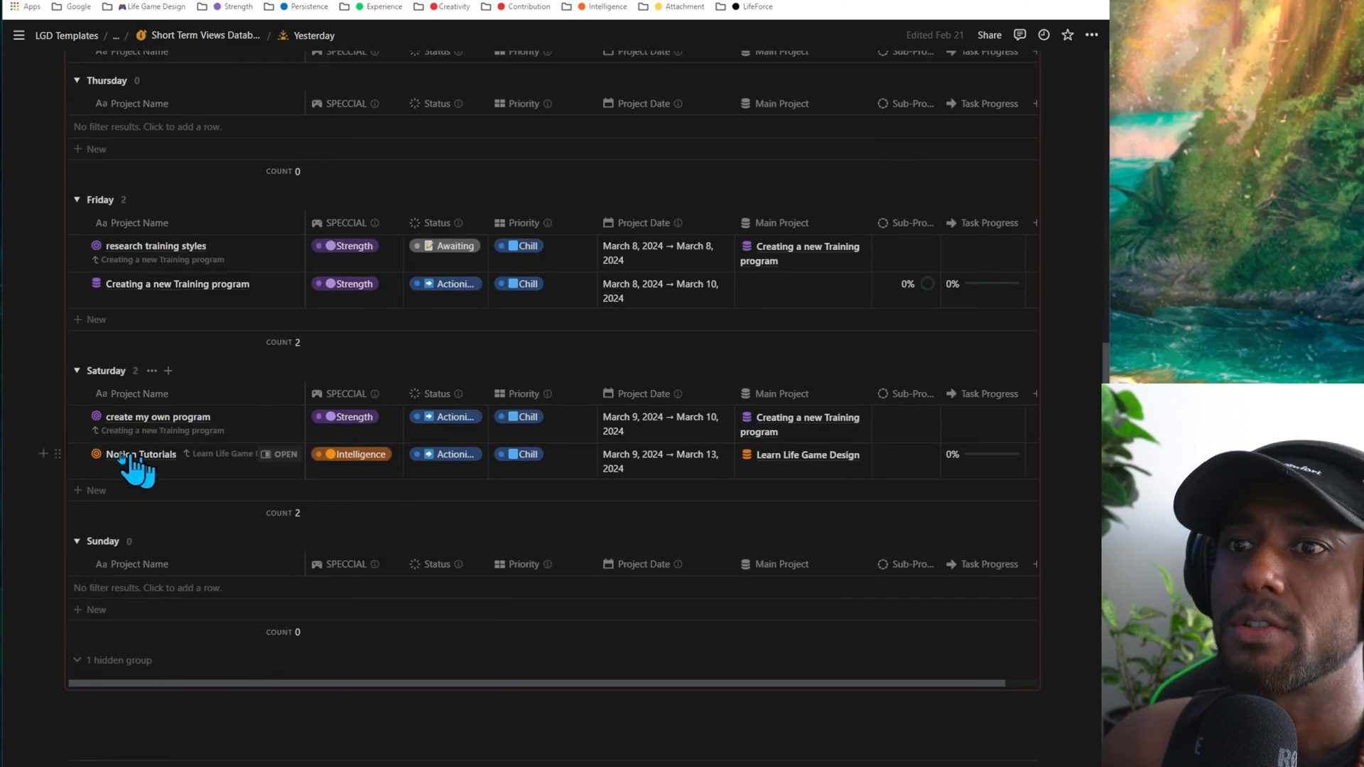
scroll(267, 466, "up", 8)
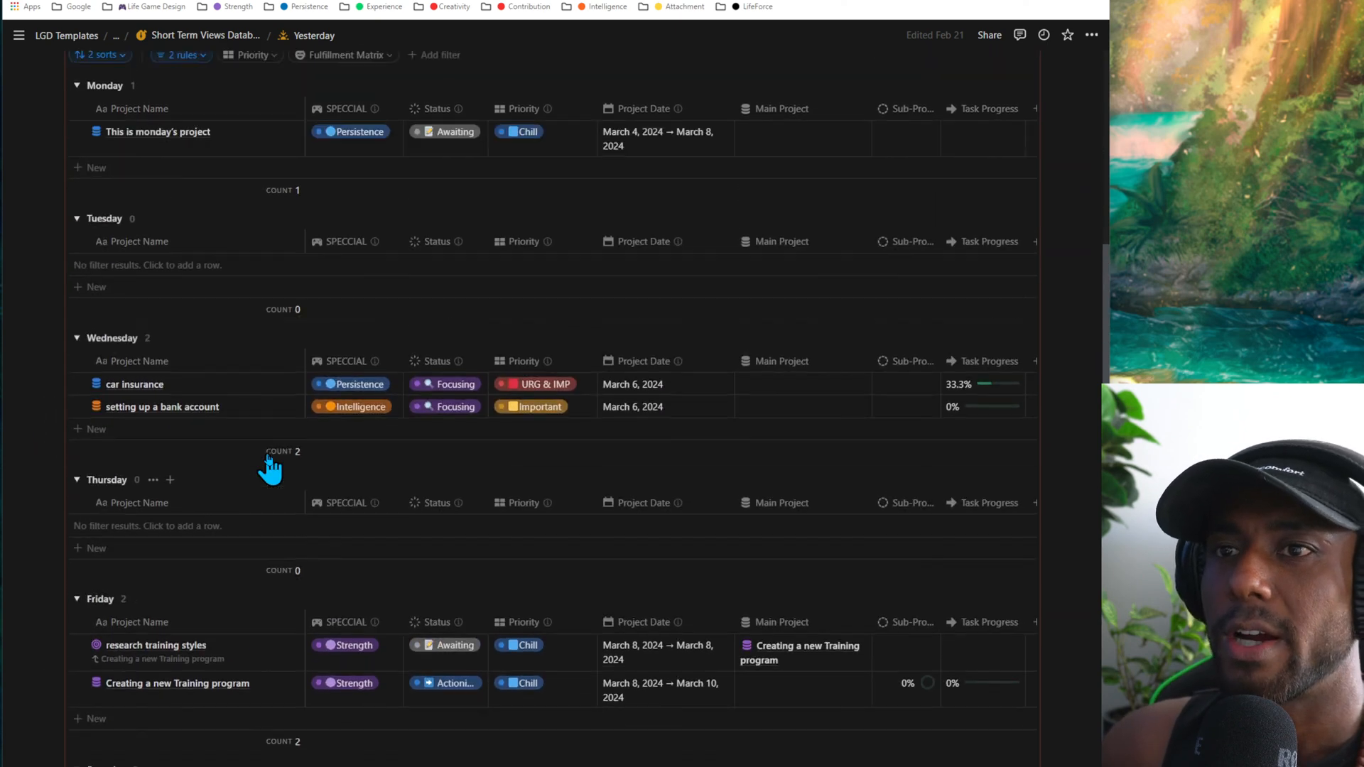
scroll(270, 469, "up", 1)
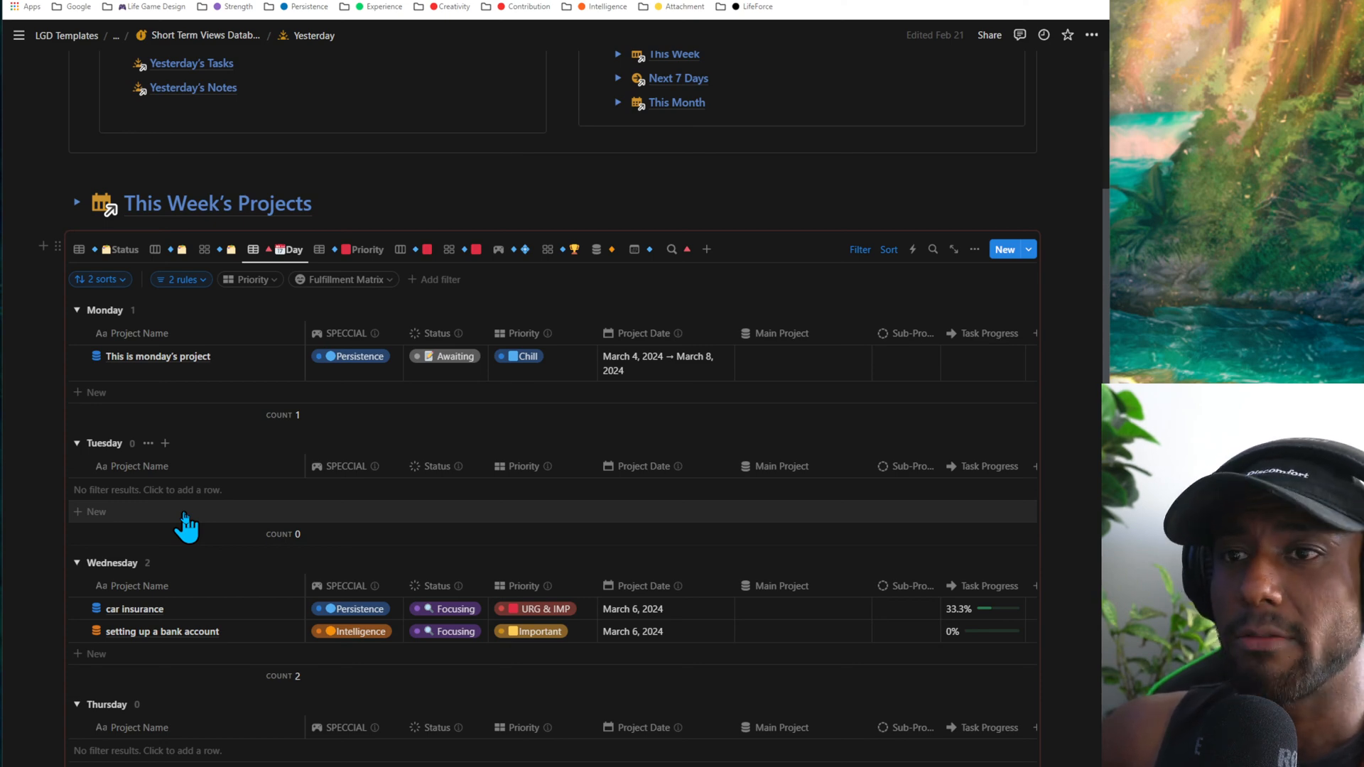
scroll(187, 526, "down", 2)
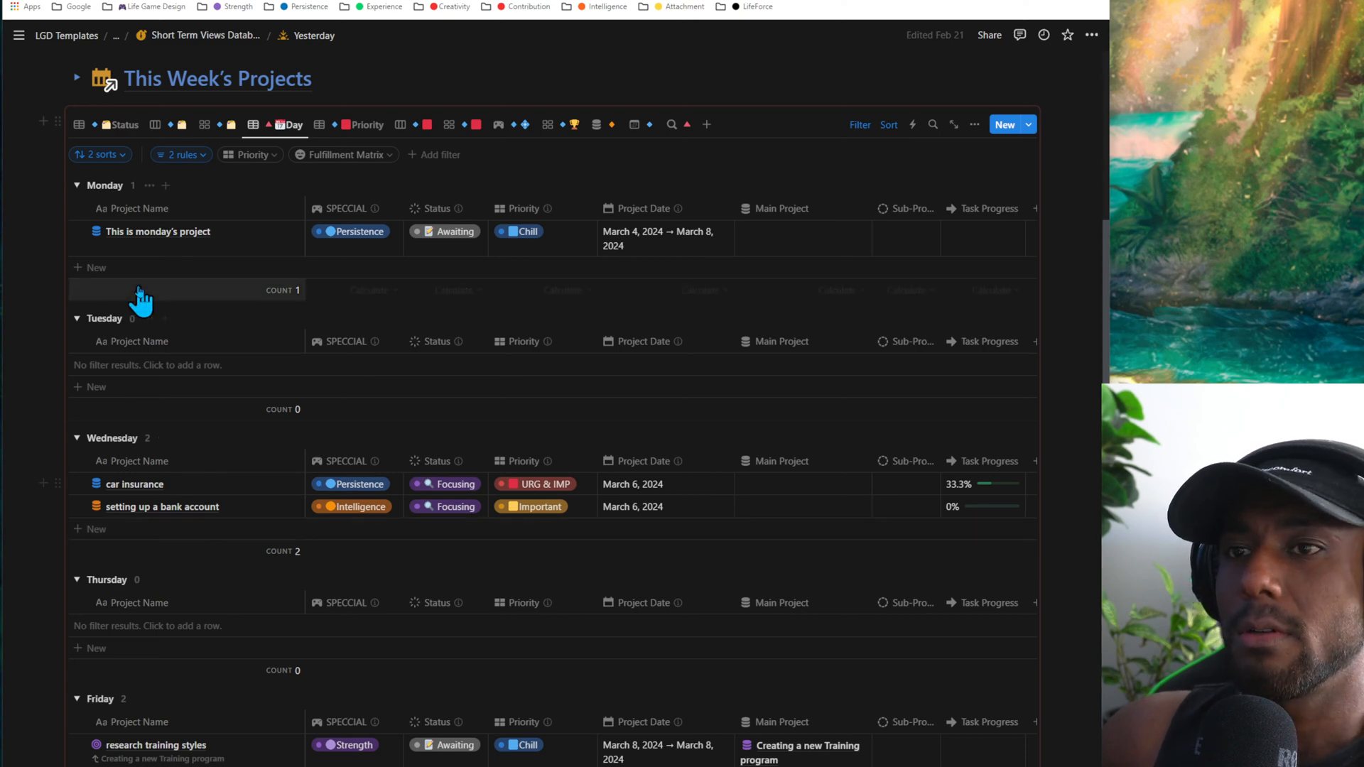
left_click(151, 126)
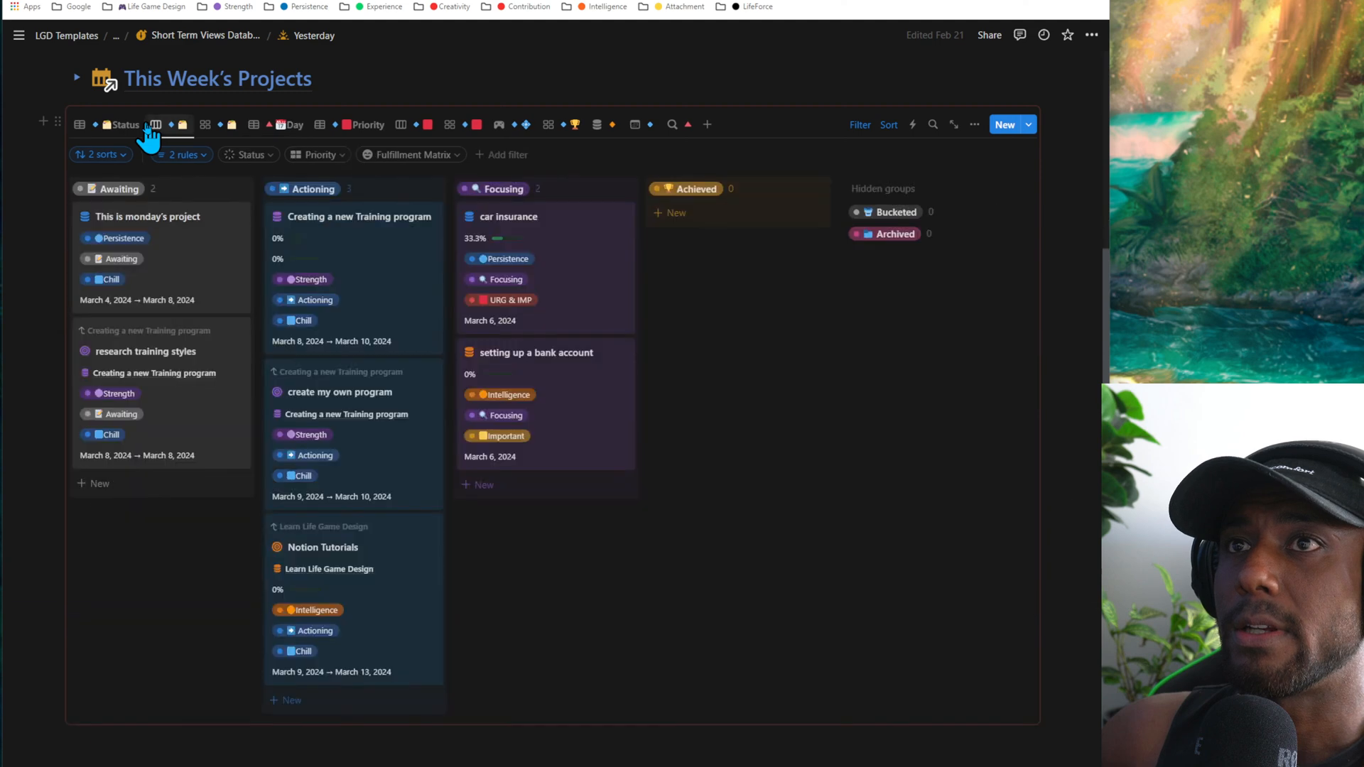
left_click(283, 126)
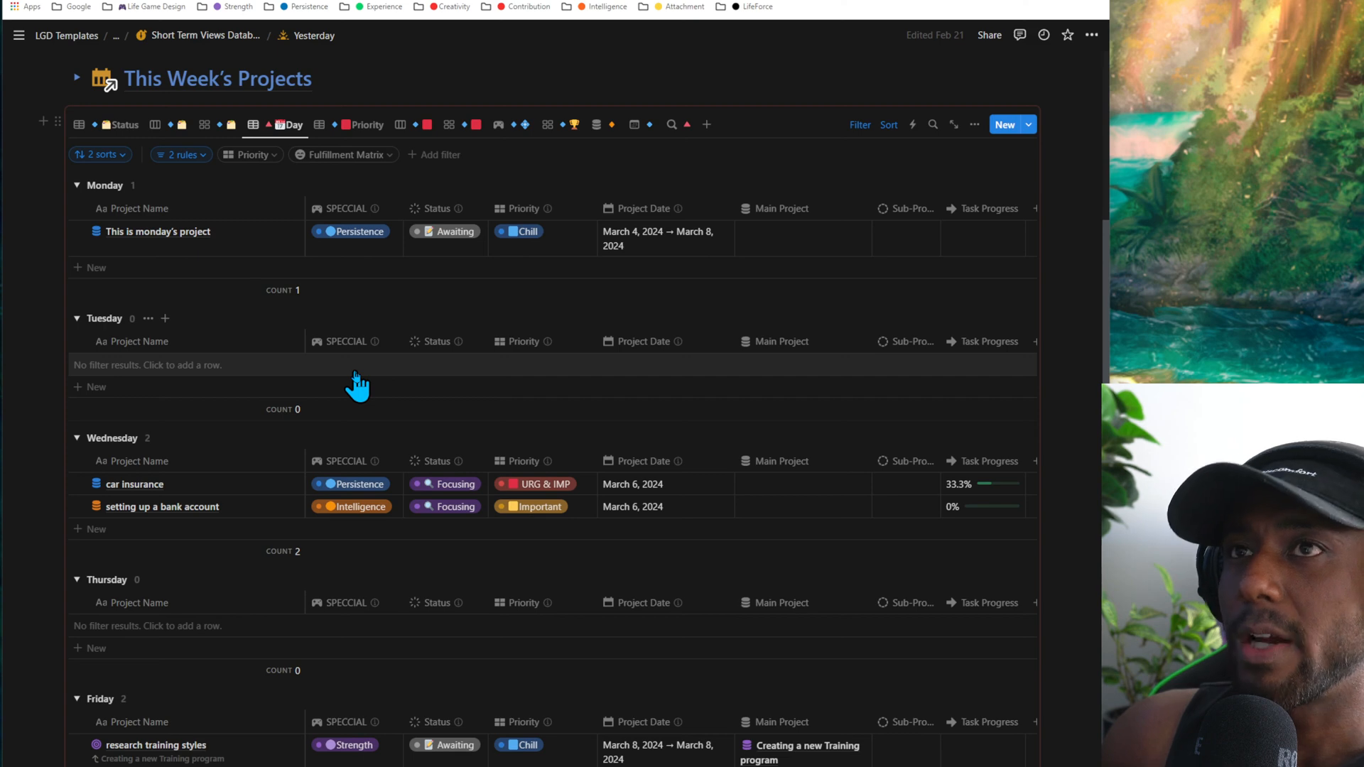
- Show This Week's Projects in the Priority table view and review its groups from URG & IMP to Chill
scroll(357, 385, "up", 3)
mouse_move(287, 327)
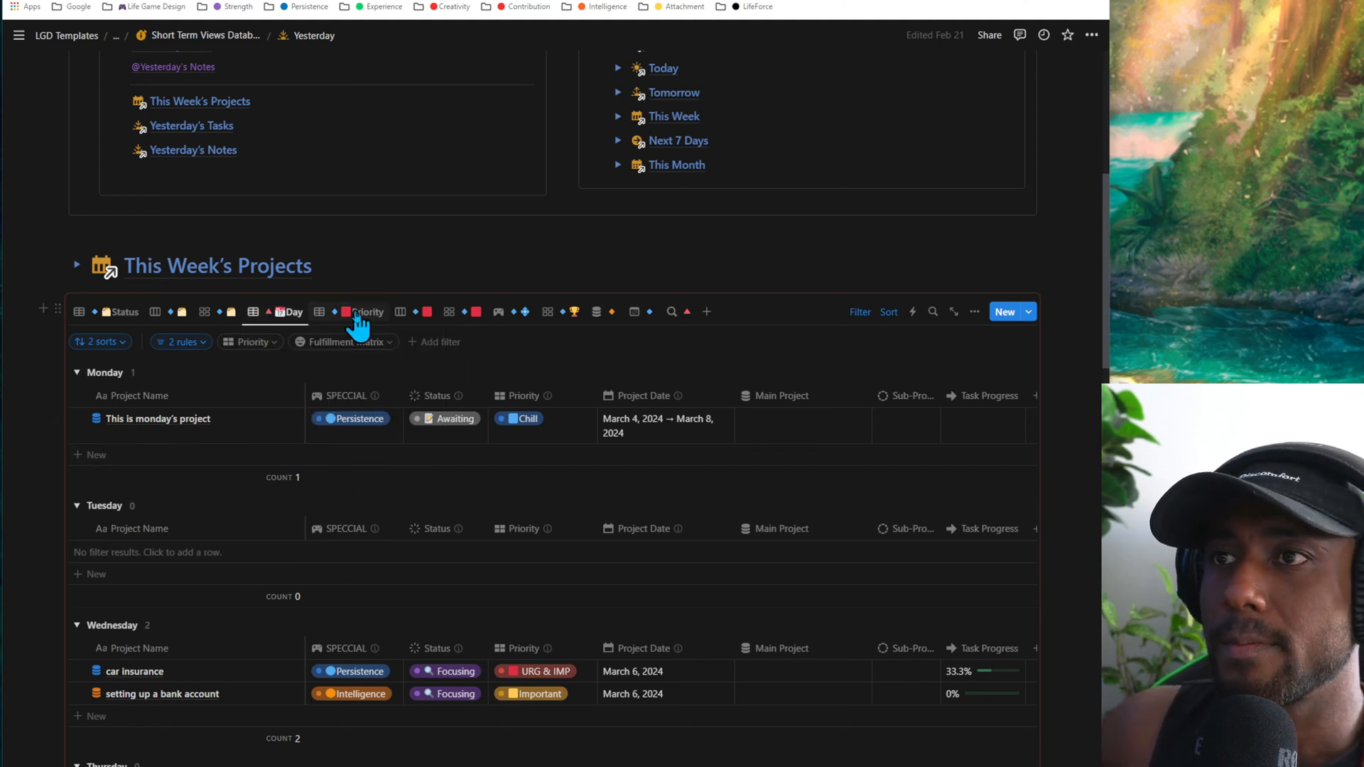
left_click(362, 313)
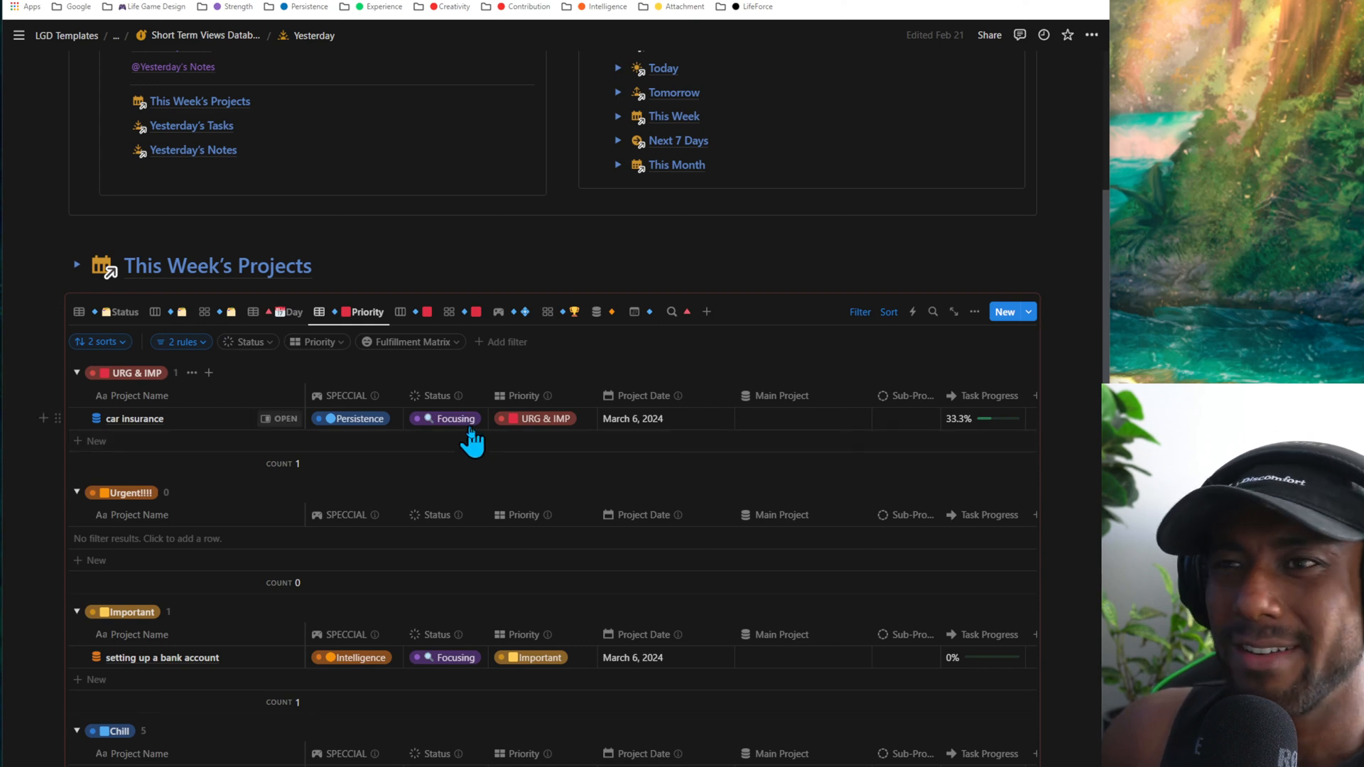
scroll(377, 442, "down", 2)
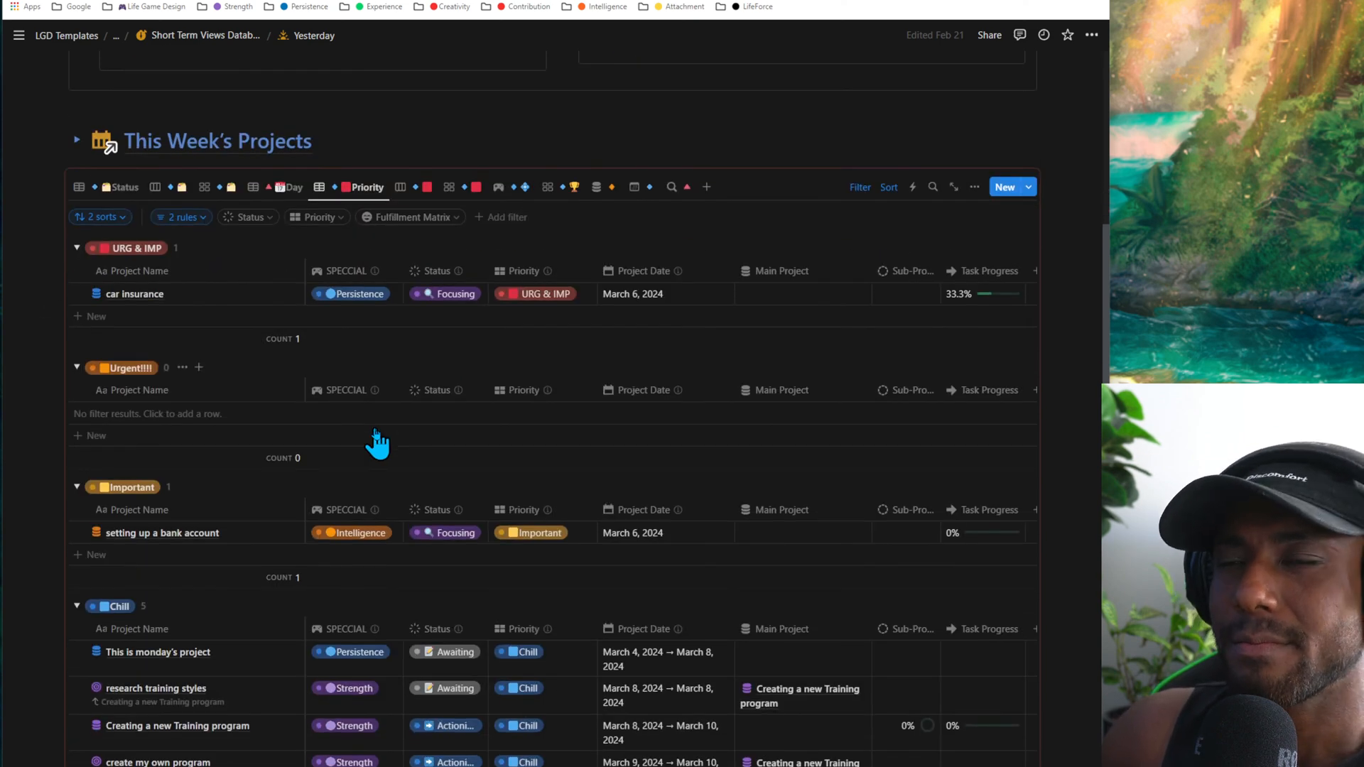
scroll(376, 442, "down", 2)
scroll(374, 442, "up", 4)
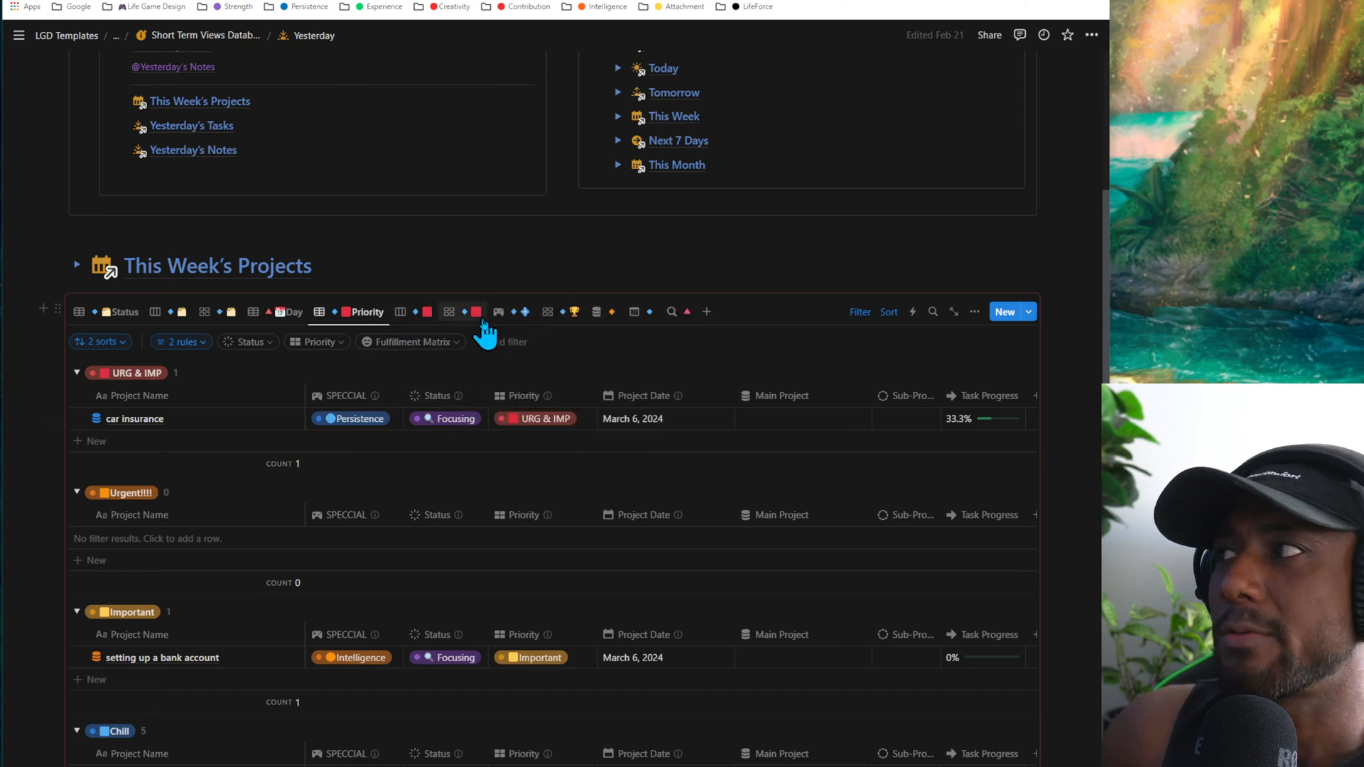
- Look at the priority board view, then return to the Priority table and review the projects in each group
left_click(419, 313)
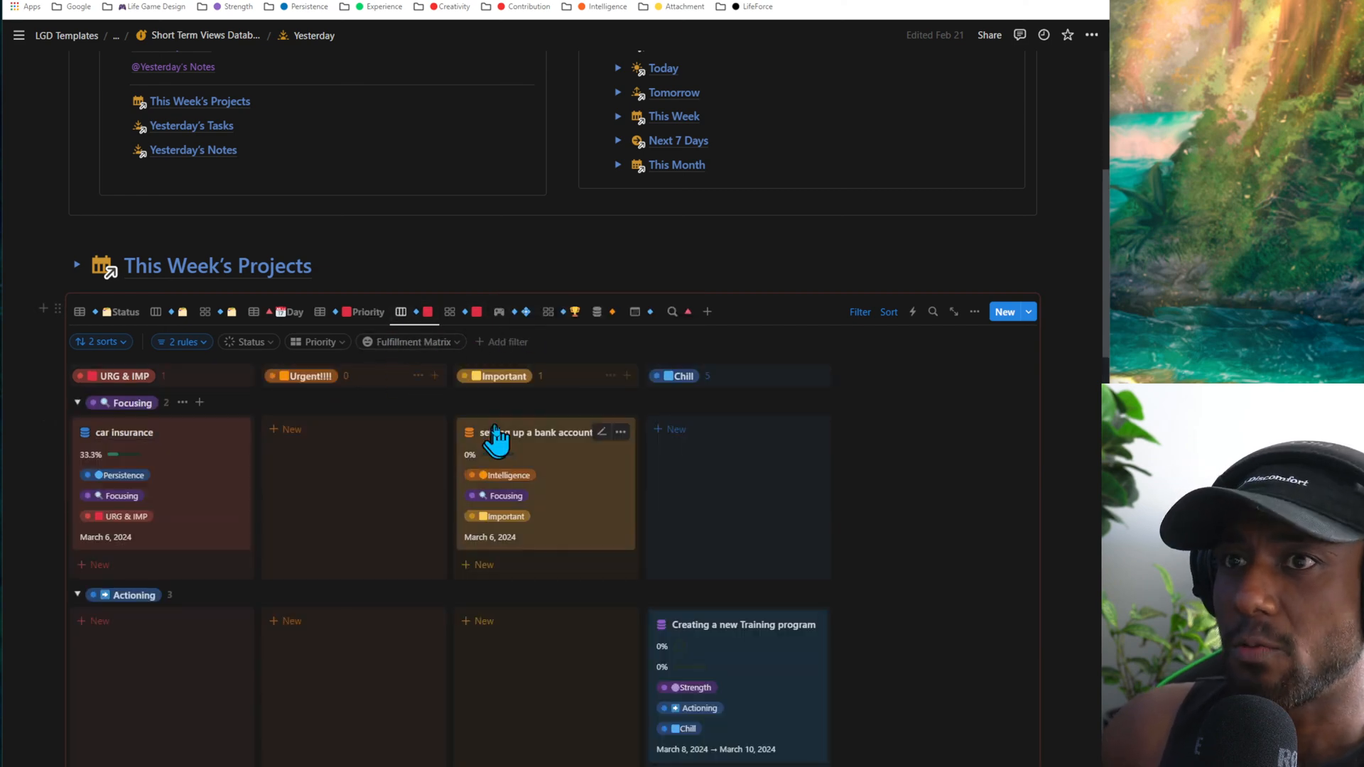
scroll(498, 434, "down", 2)
left_click(366, 188)
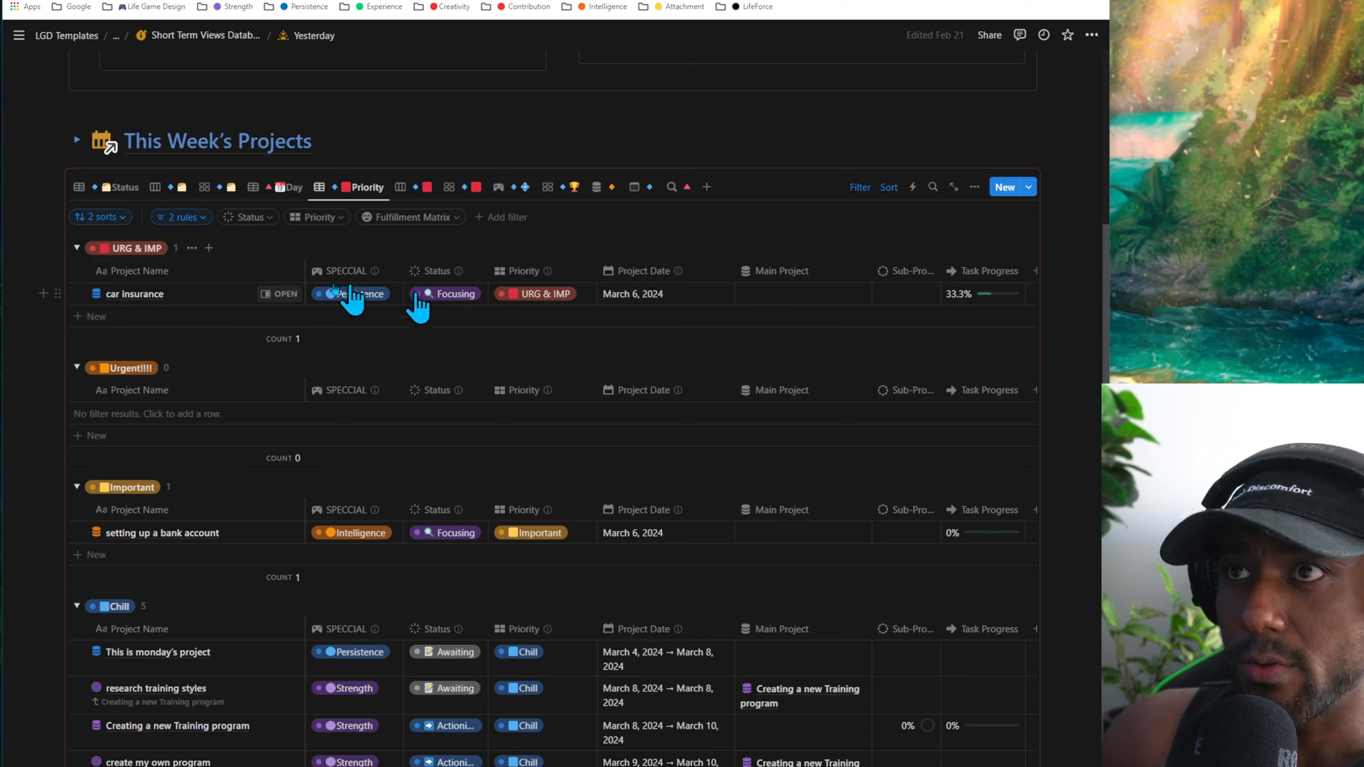
scroll(225, 448, "down", 2)
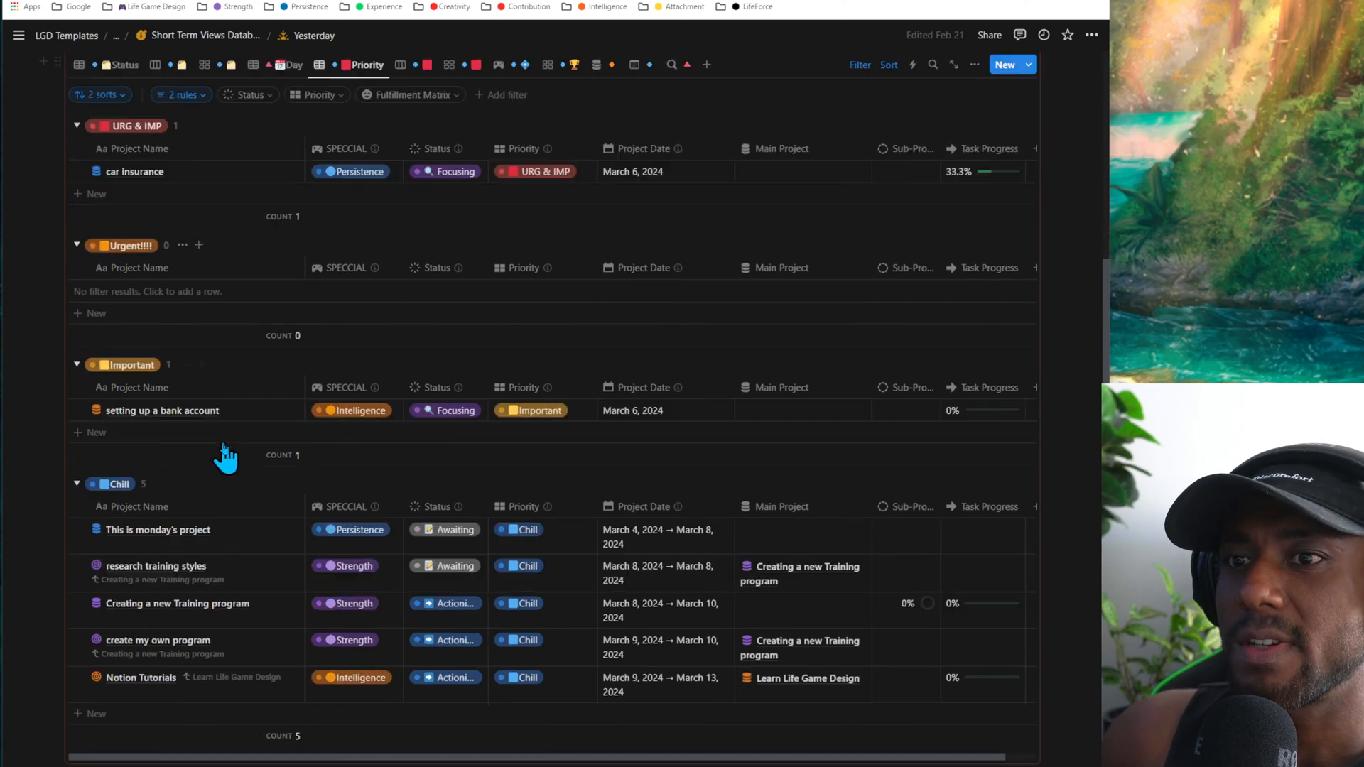
scroll(225, 451, "down", 1)
scroll(225, 450, "up", 2)
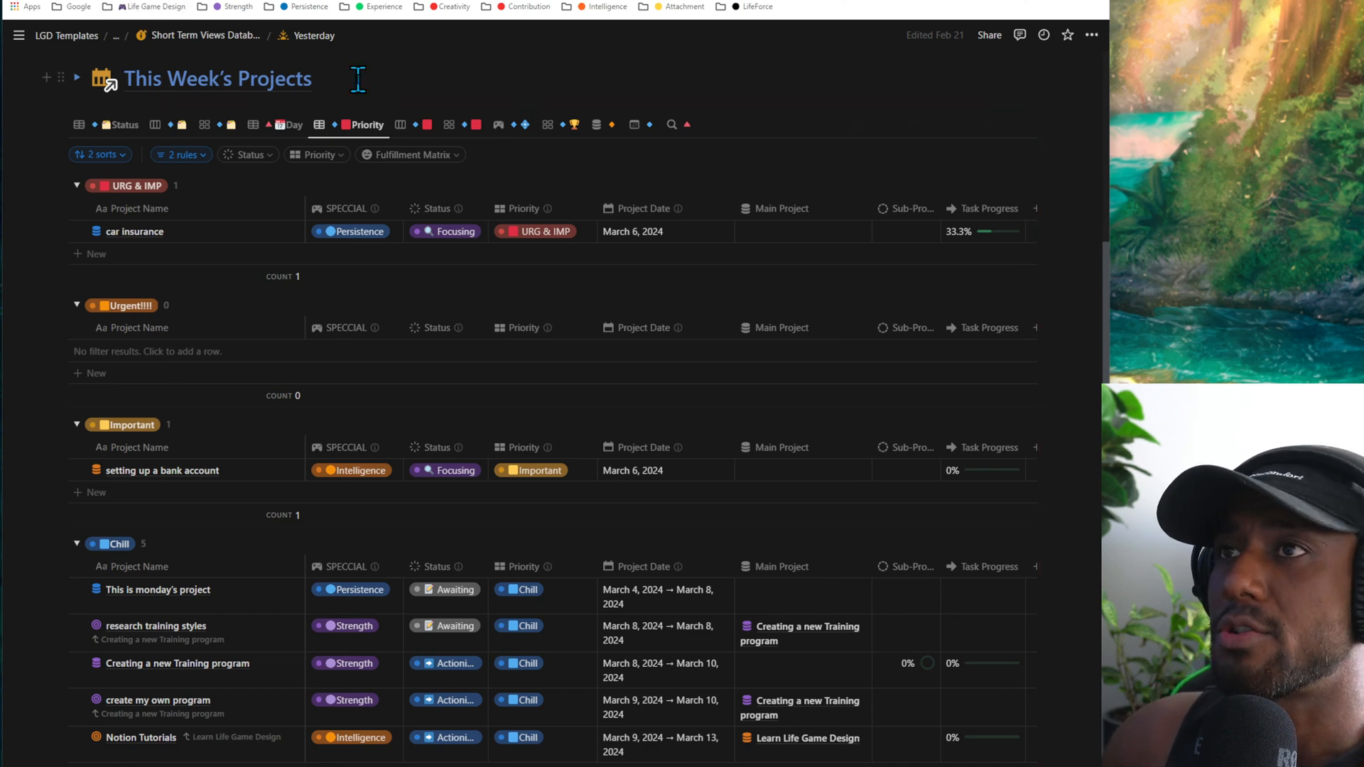
- Show This Week's Projects in the priority board view and collapse the Actioning and Awaiting groups
left_click(419, 126)
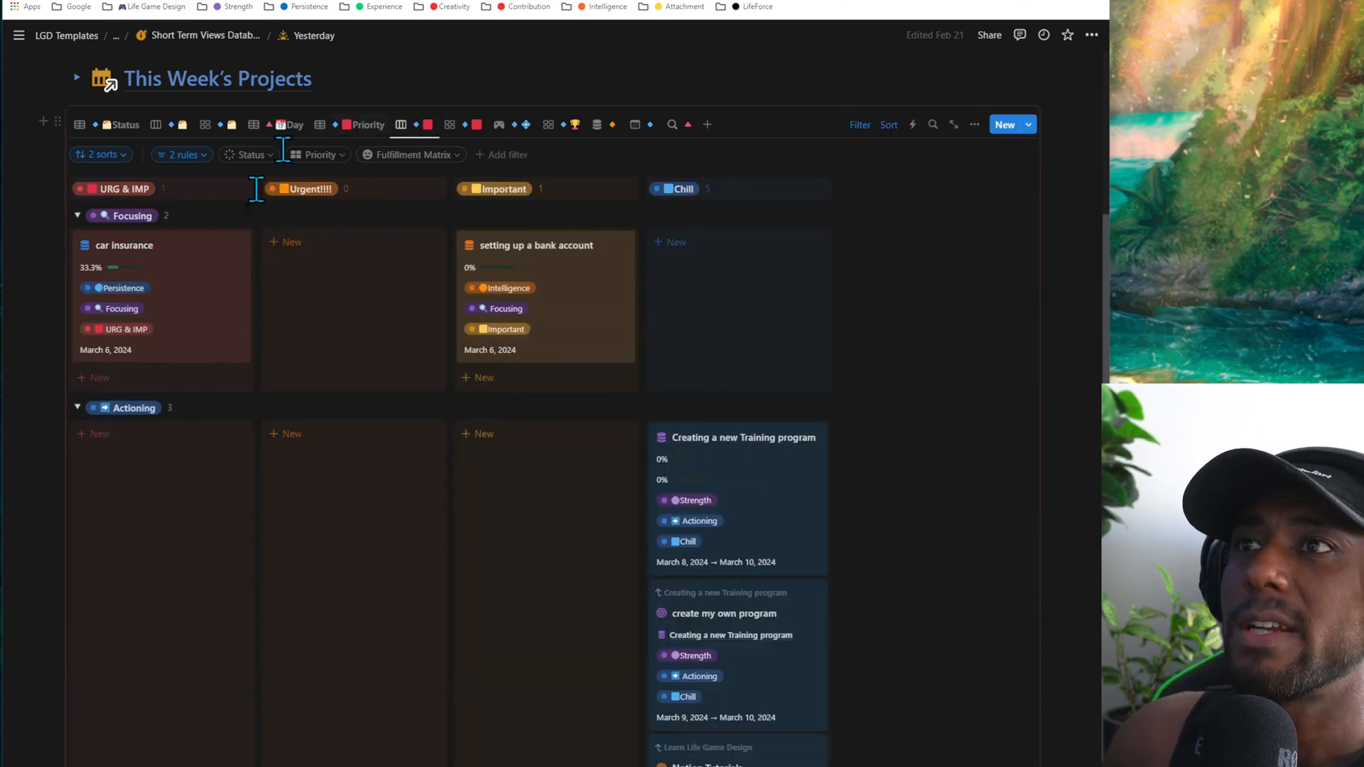
left_click(77, 406)
left_click(77, 434)
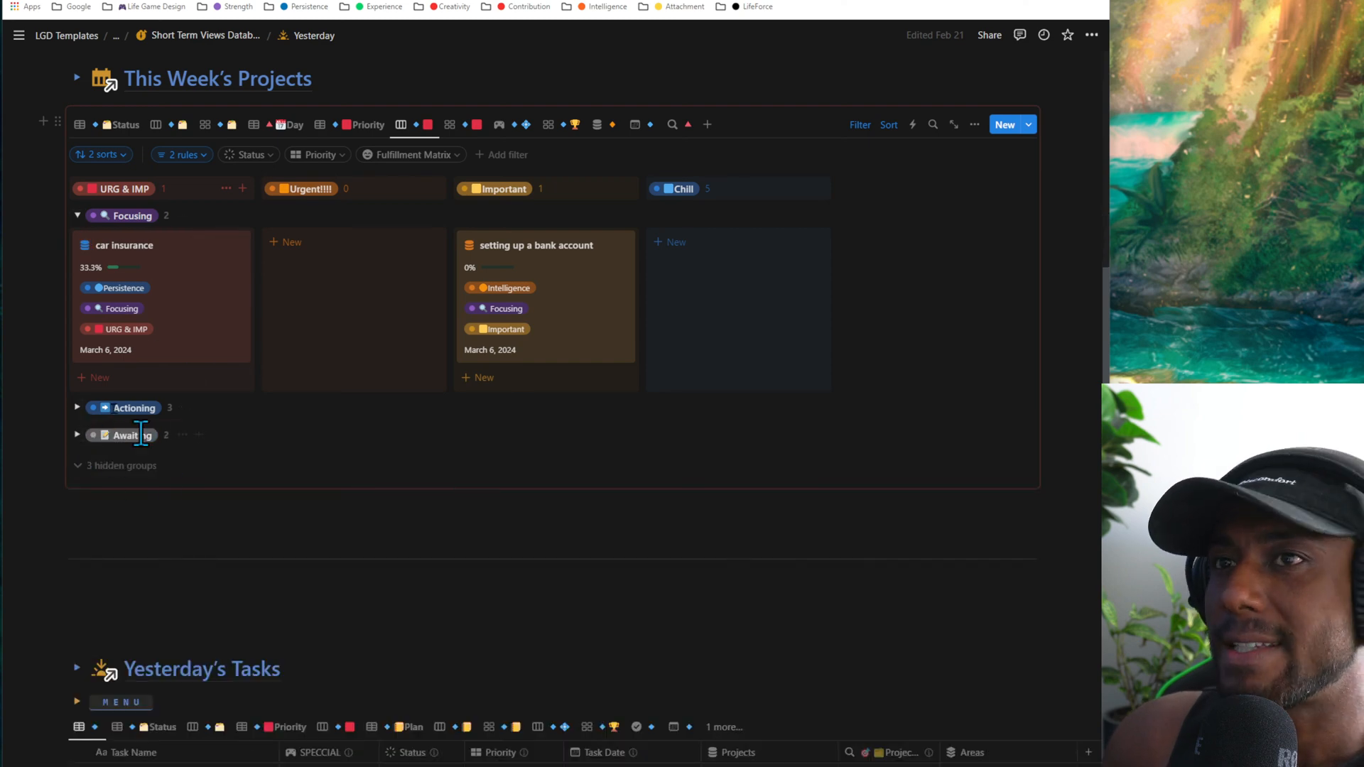
left_click(77, 409)
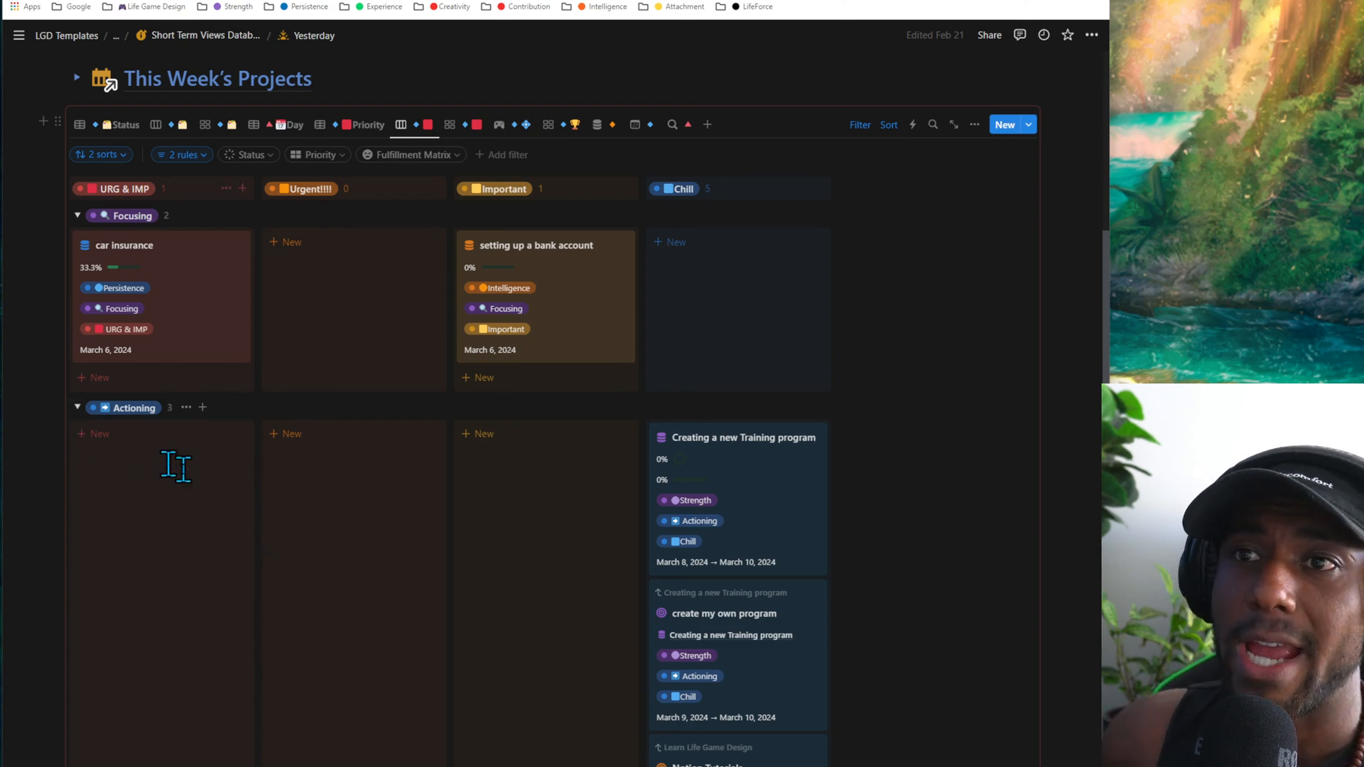
left_click(78, 409)
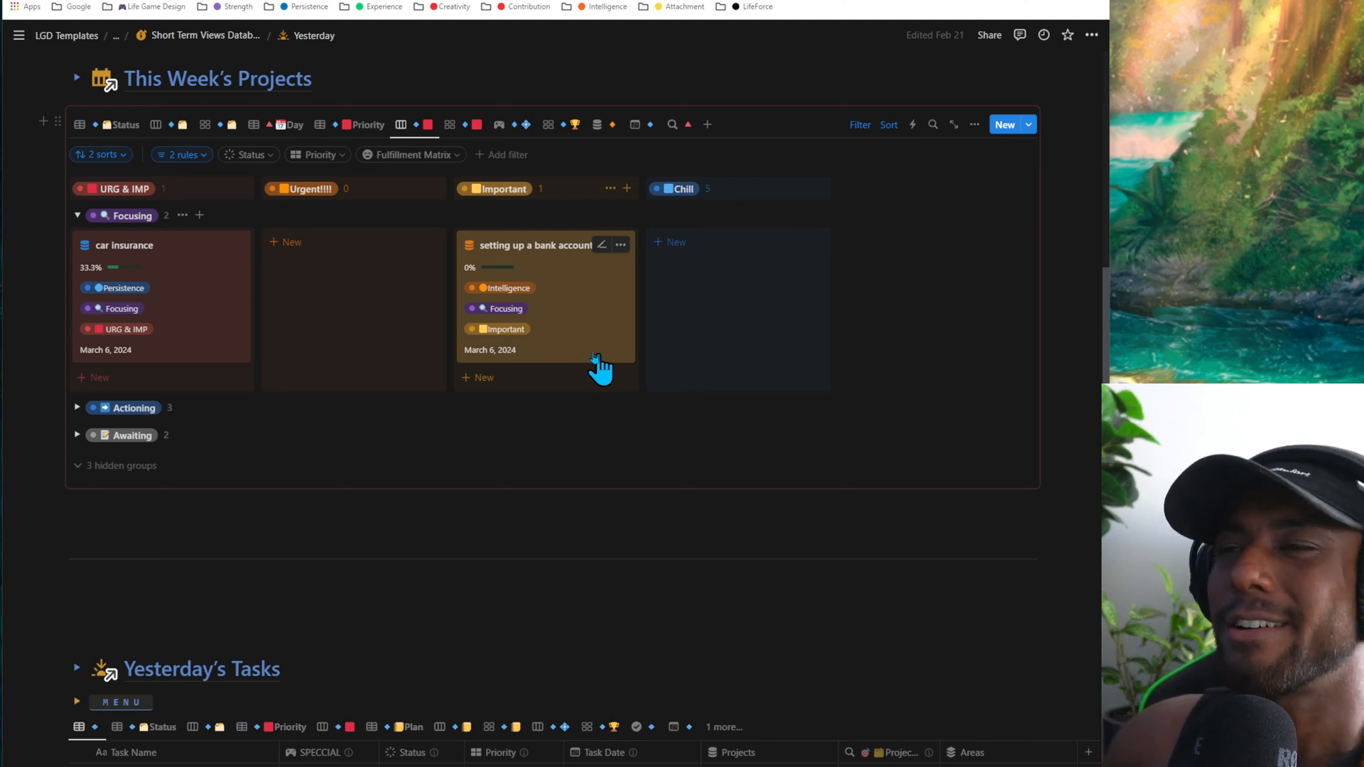
- Move the car insurance and "setting up a bank account" cards to Chill, and return car insurance to URG & IMP
left_click_drag(182, 341, 707, 265)
left_click_drag(512, 296, 696, 369)
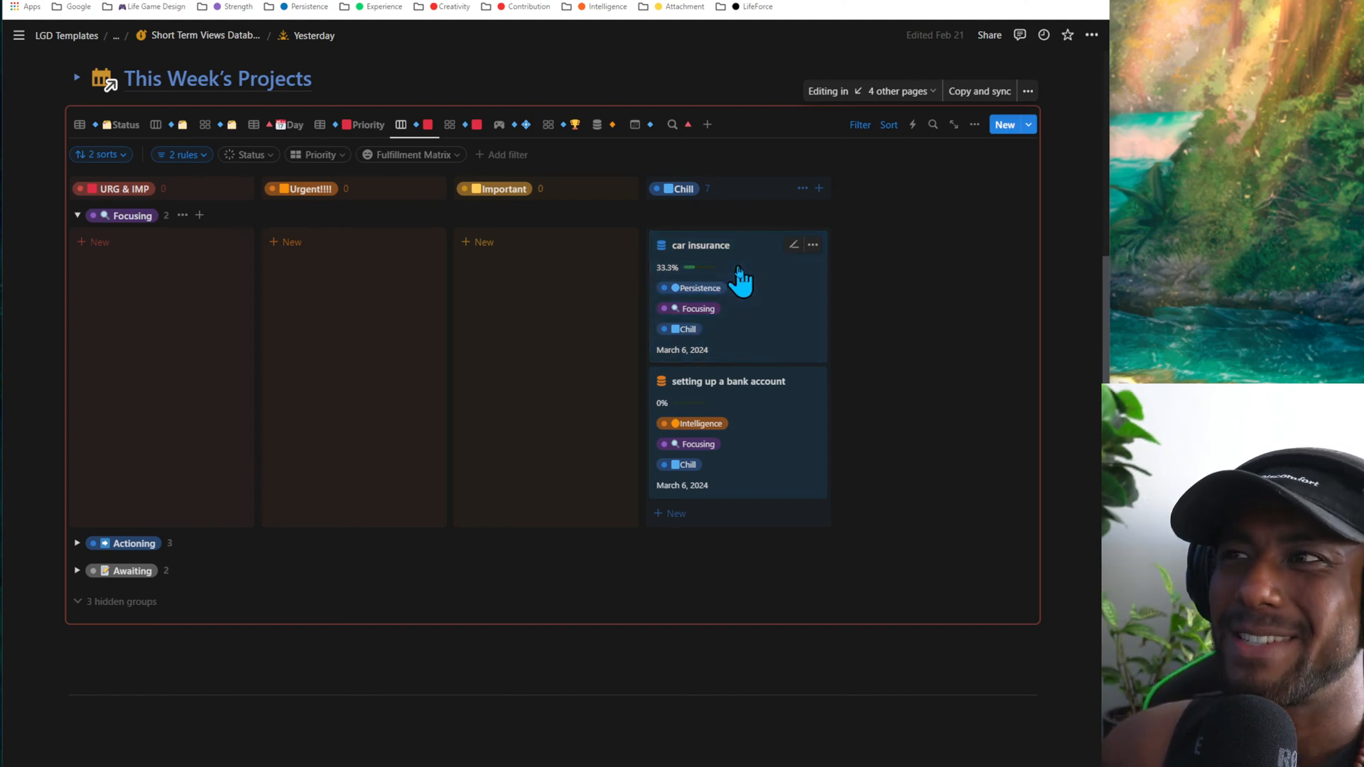
left_click_drag(738, 277, 163, 270)
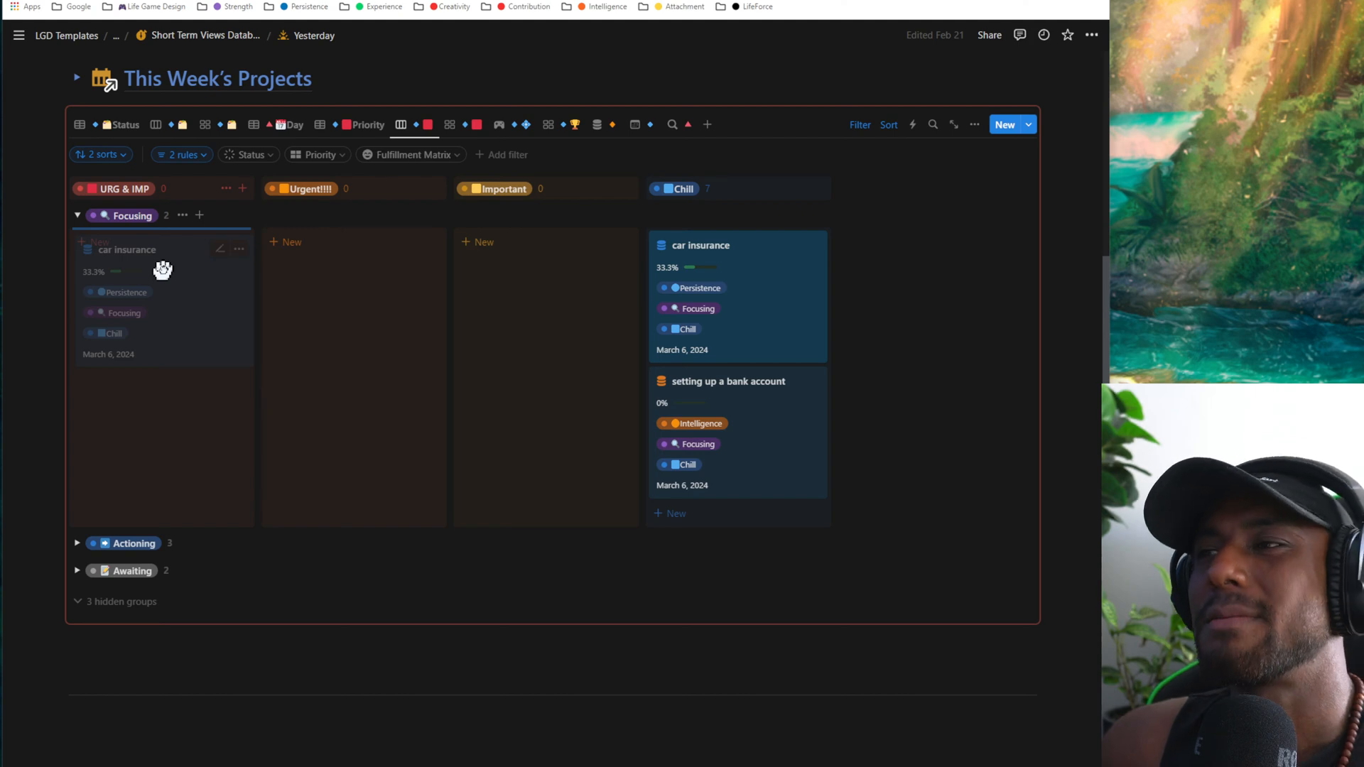
left_click_drag(162, 270, 152, 267)
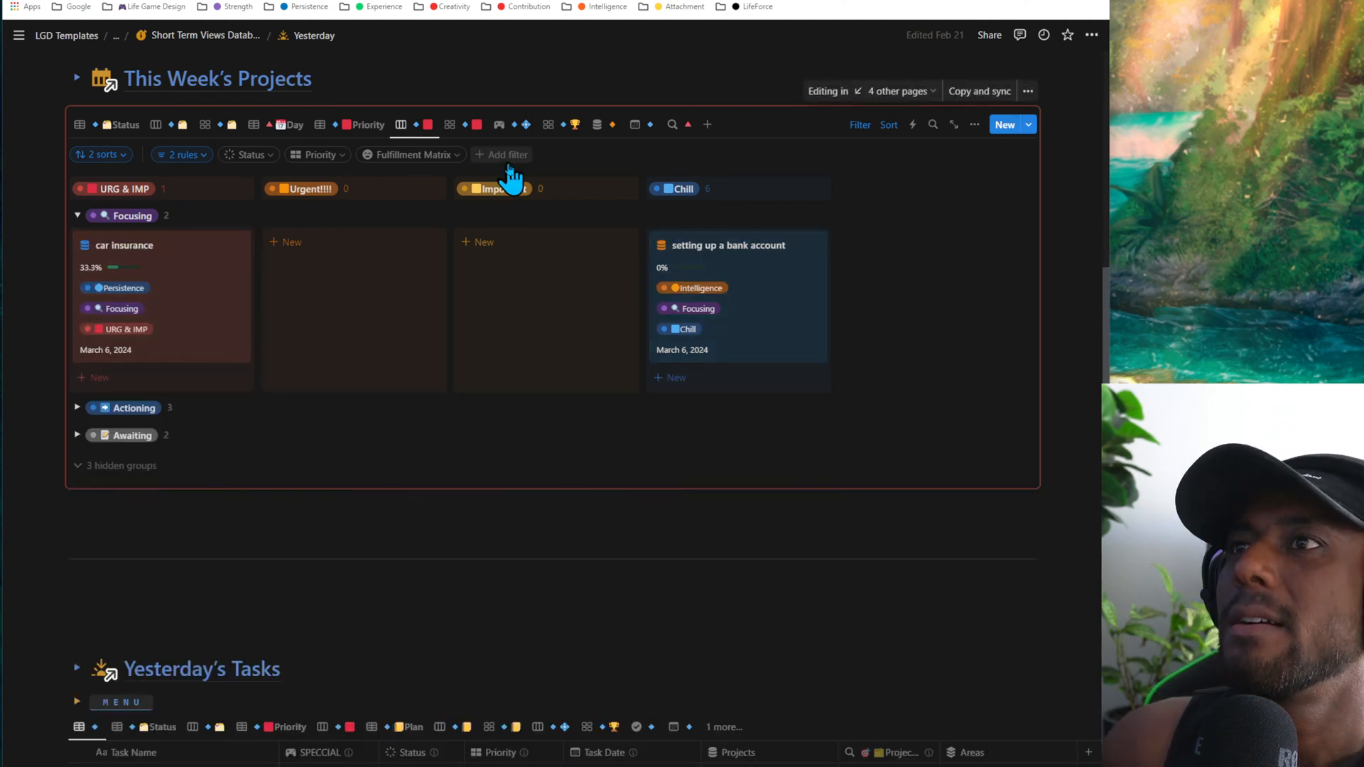
- Show the projects in the priority gallery view and collapse the Chill, Important and Urgent!!!! groups
left_click(479, 127)
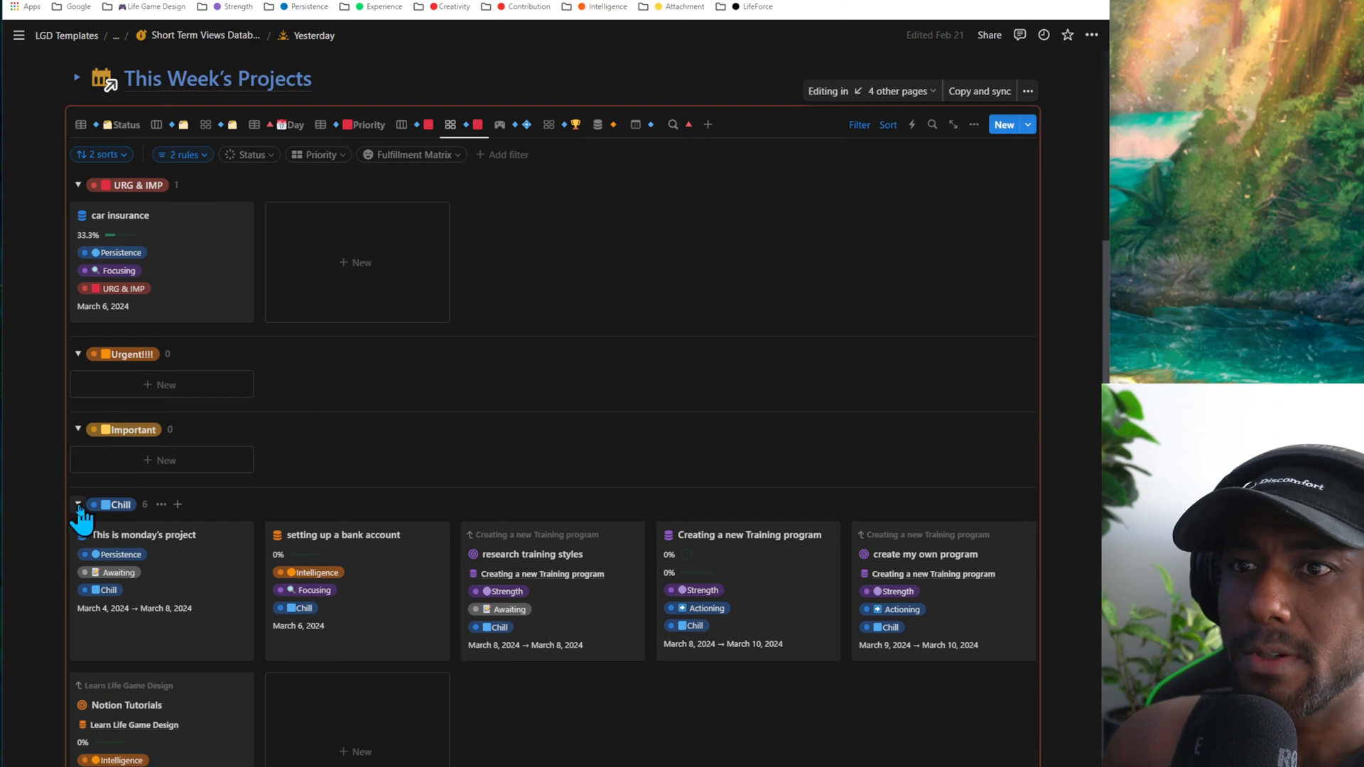
left_click(79, 505)
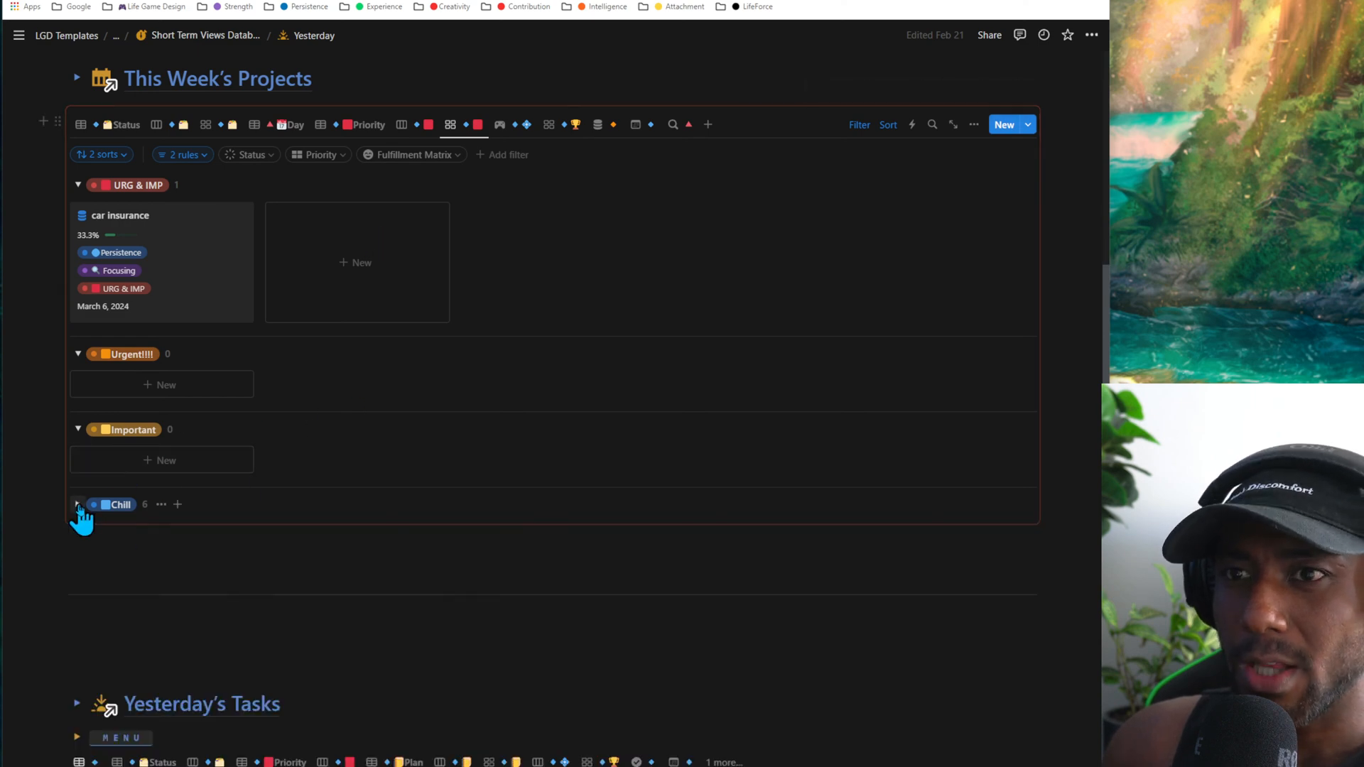
left_click(79, 429)
left_click(79, 354)
mouse_move(63, 284)
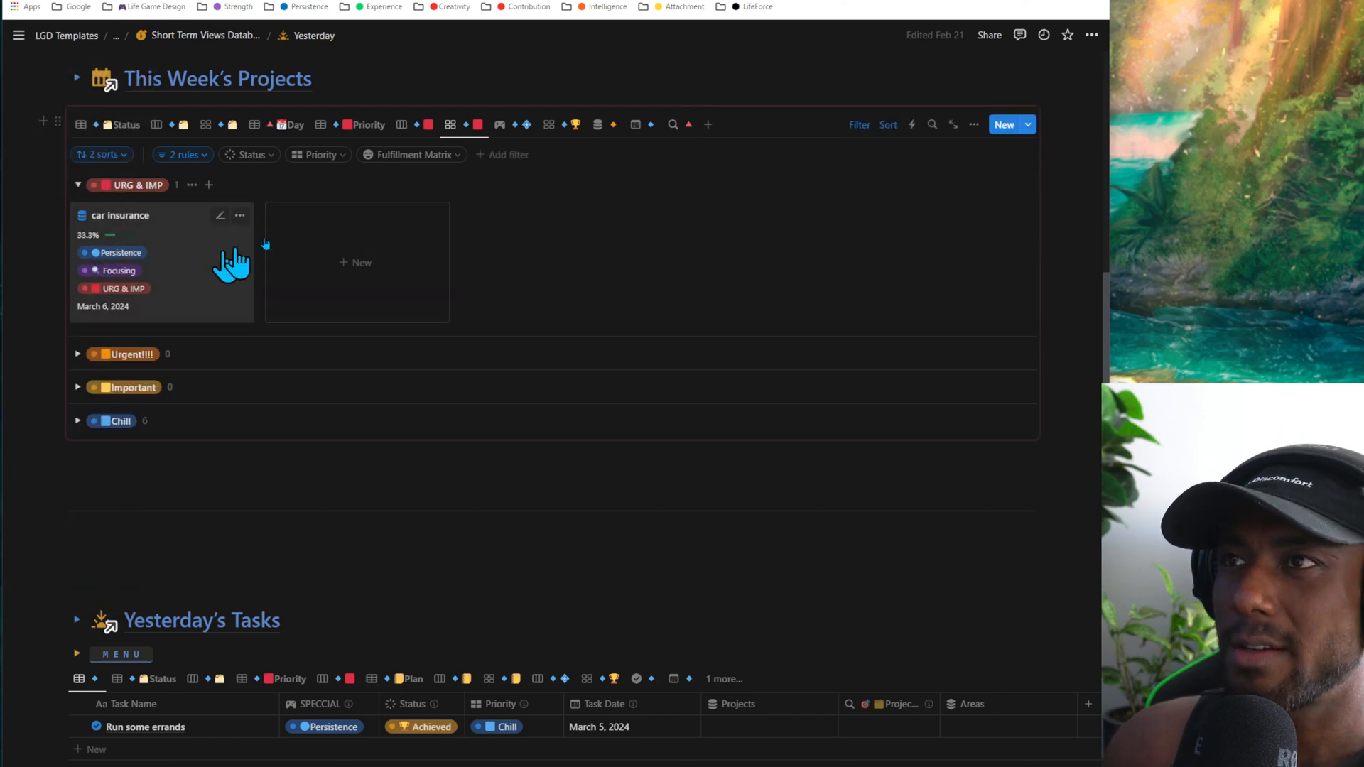
- Show the projects in the SPECCIAL board view and zoom the page out to fit its columns
left_click(511, 135)
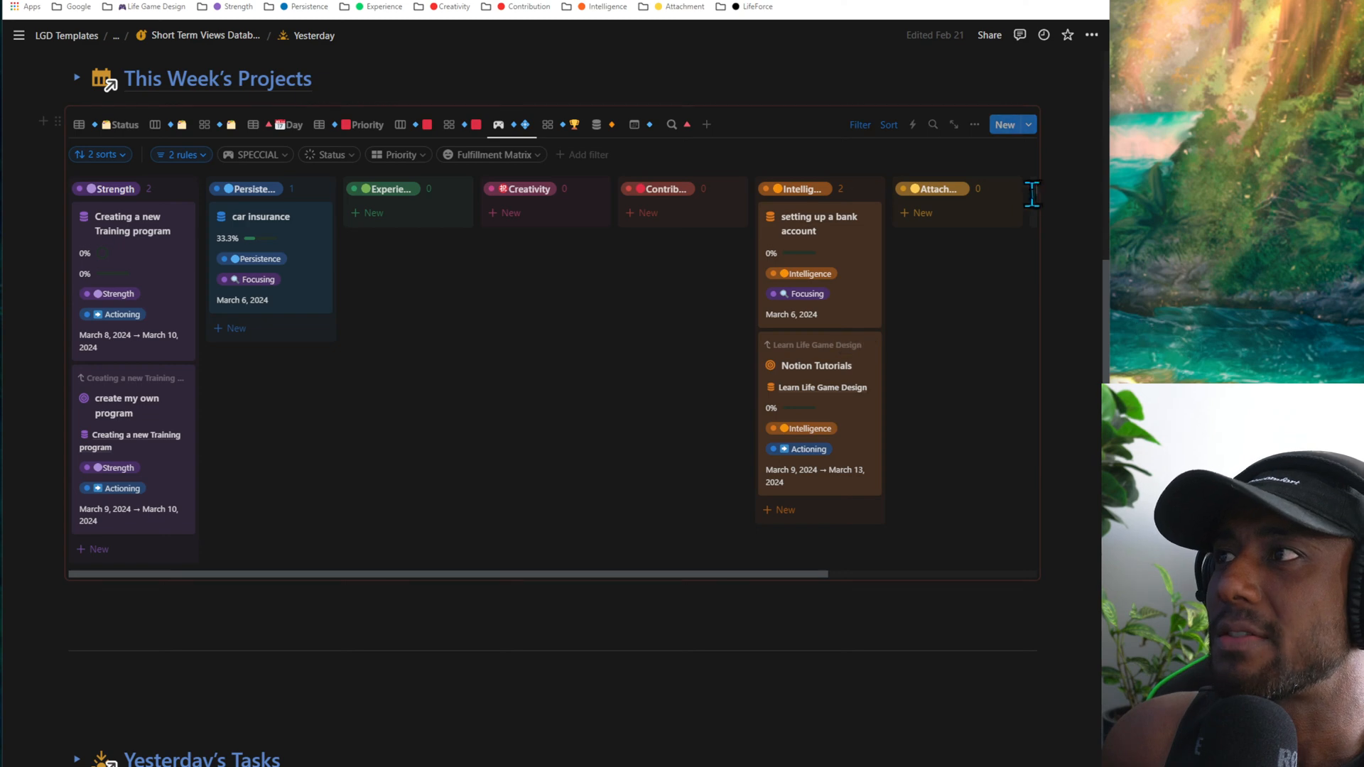
key("ctrl+minus")
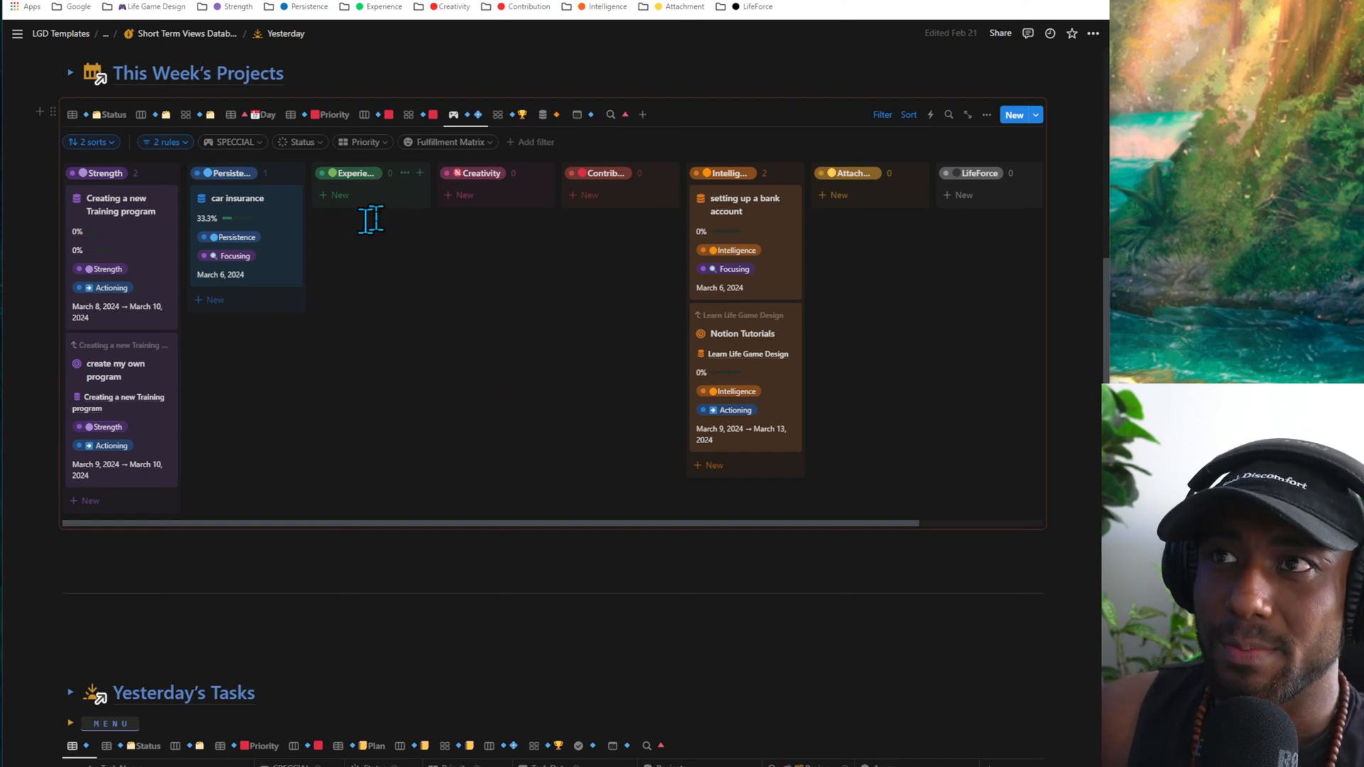
left_click_drag(350, 253, 385, 510)
left_click(367, 457)
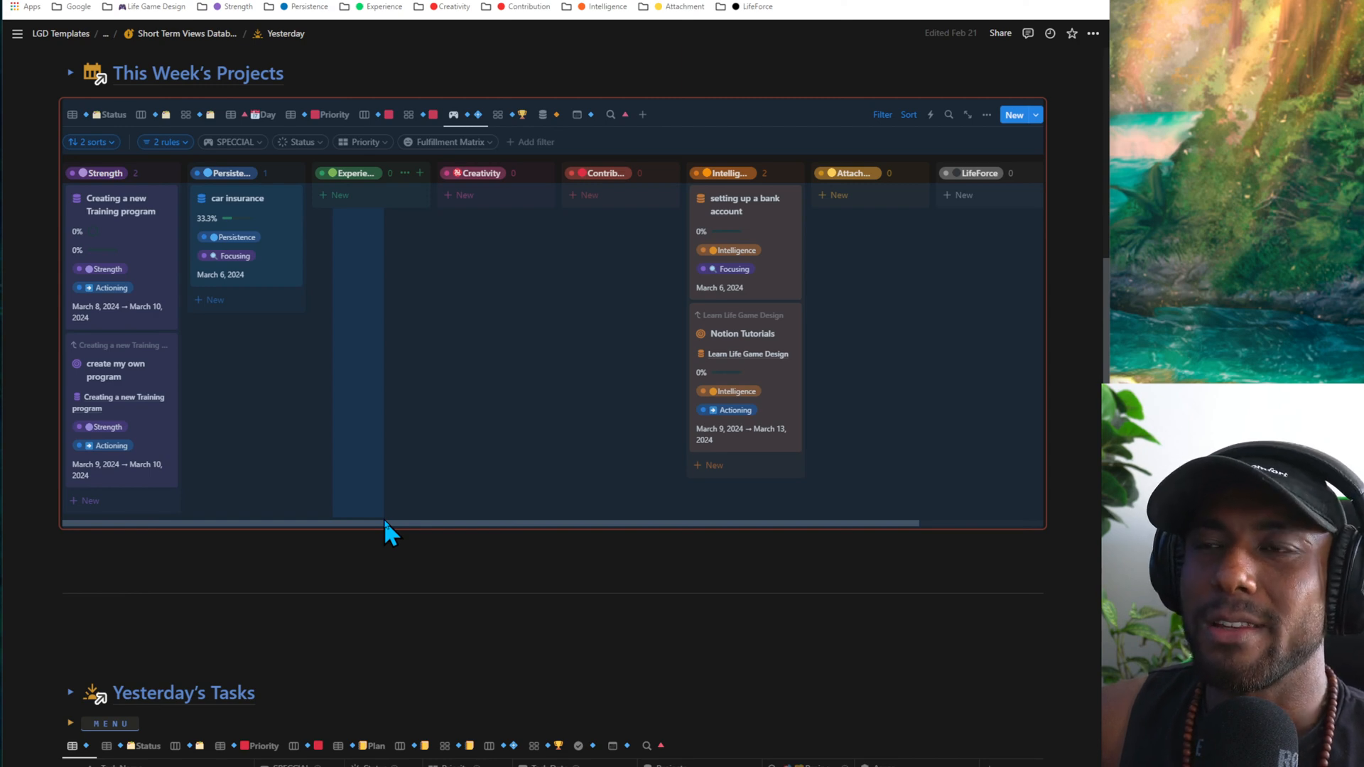
left_click_drag(383, 518, 384, 519)
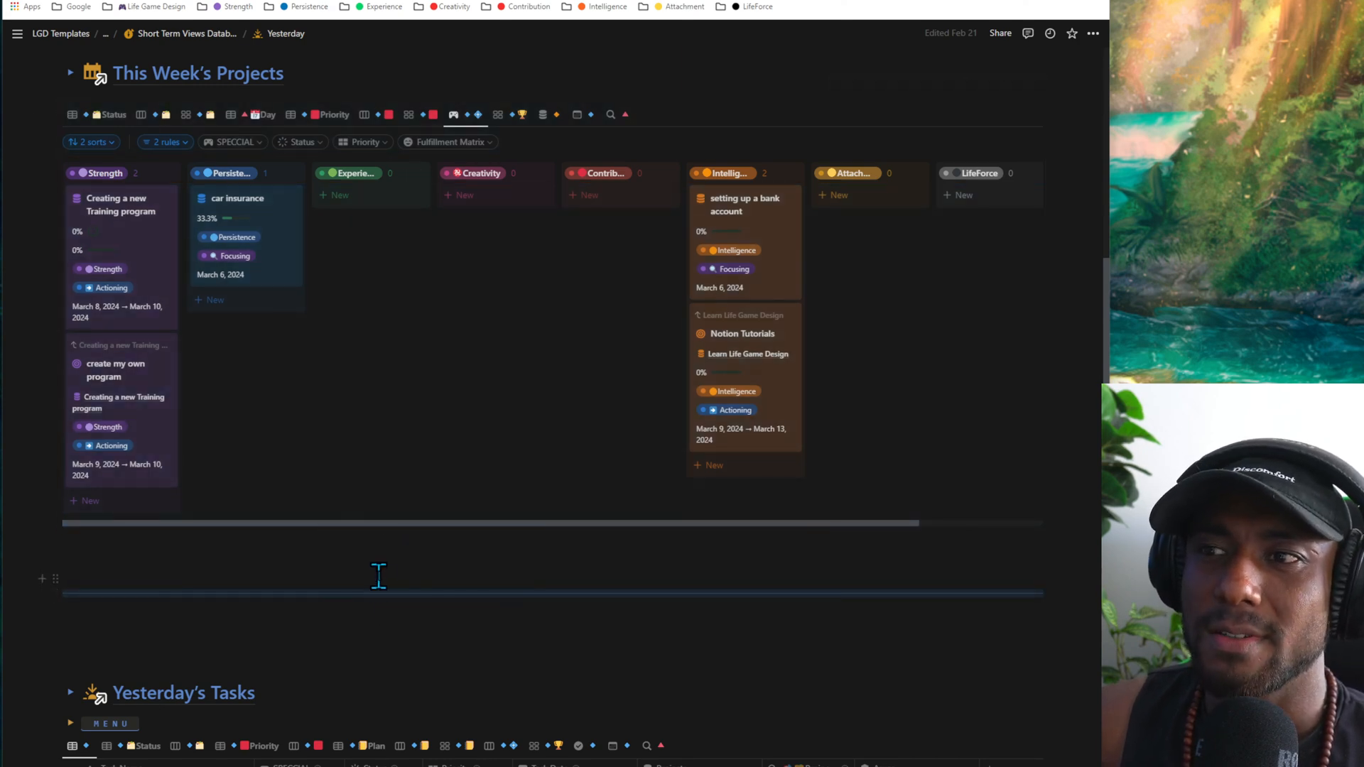
left_click(378, 577)
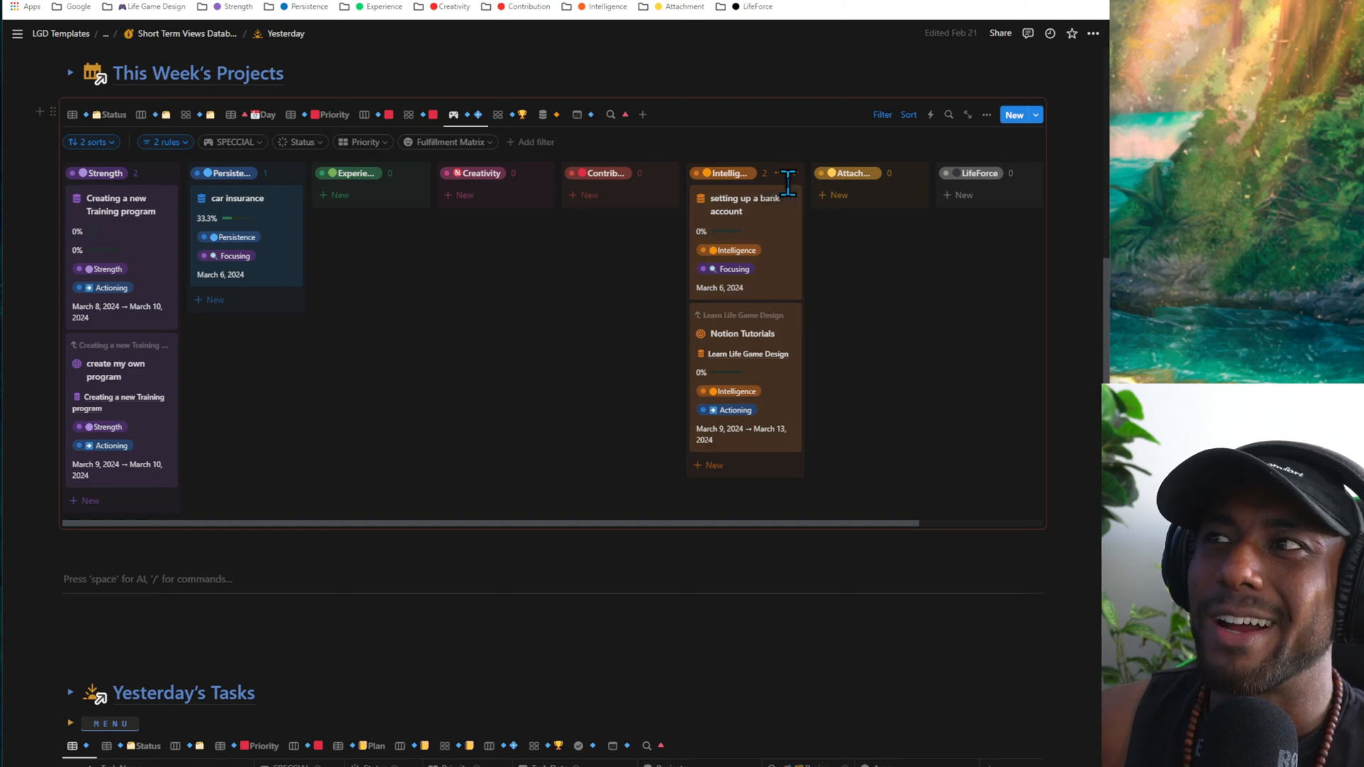
left_click(739, 145)
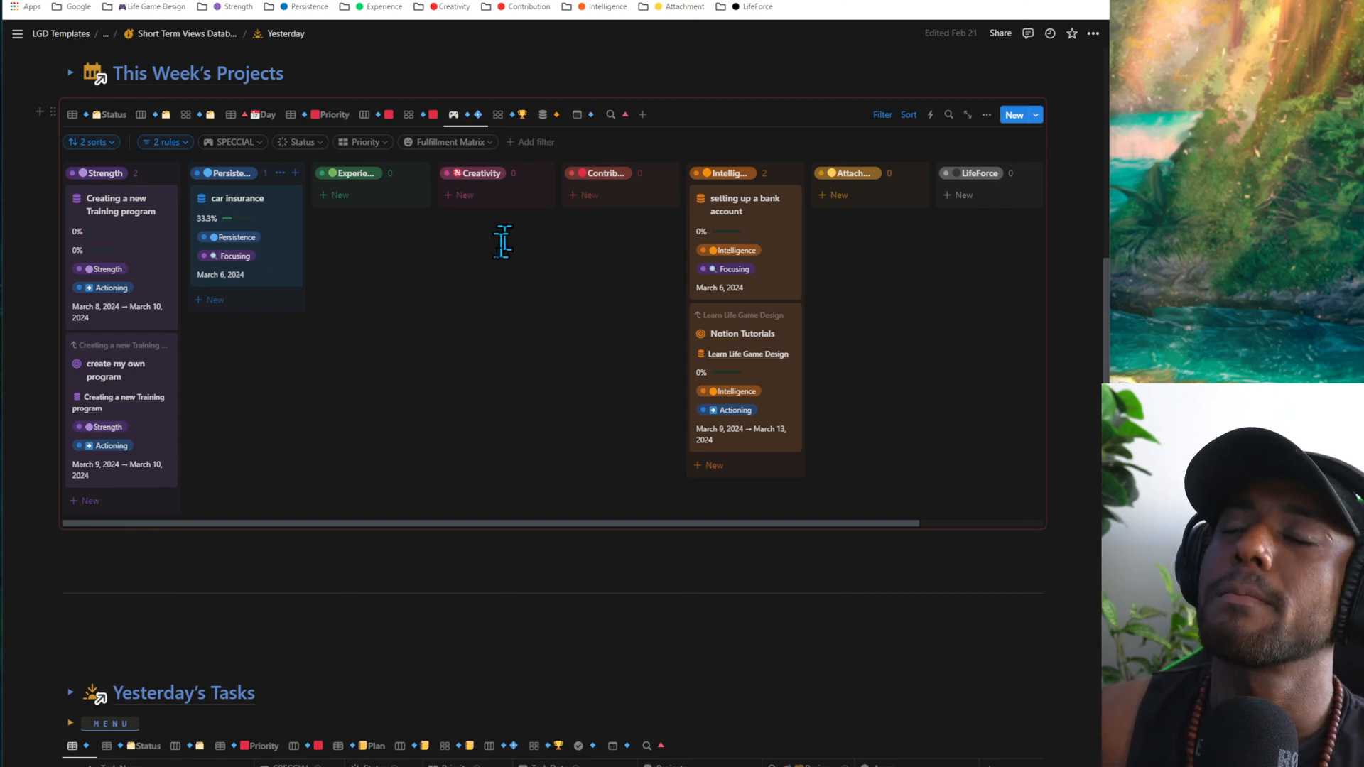
scroll(347, 353, "up", 3)
scroll(381, 402, "down", 1)
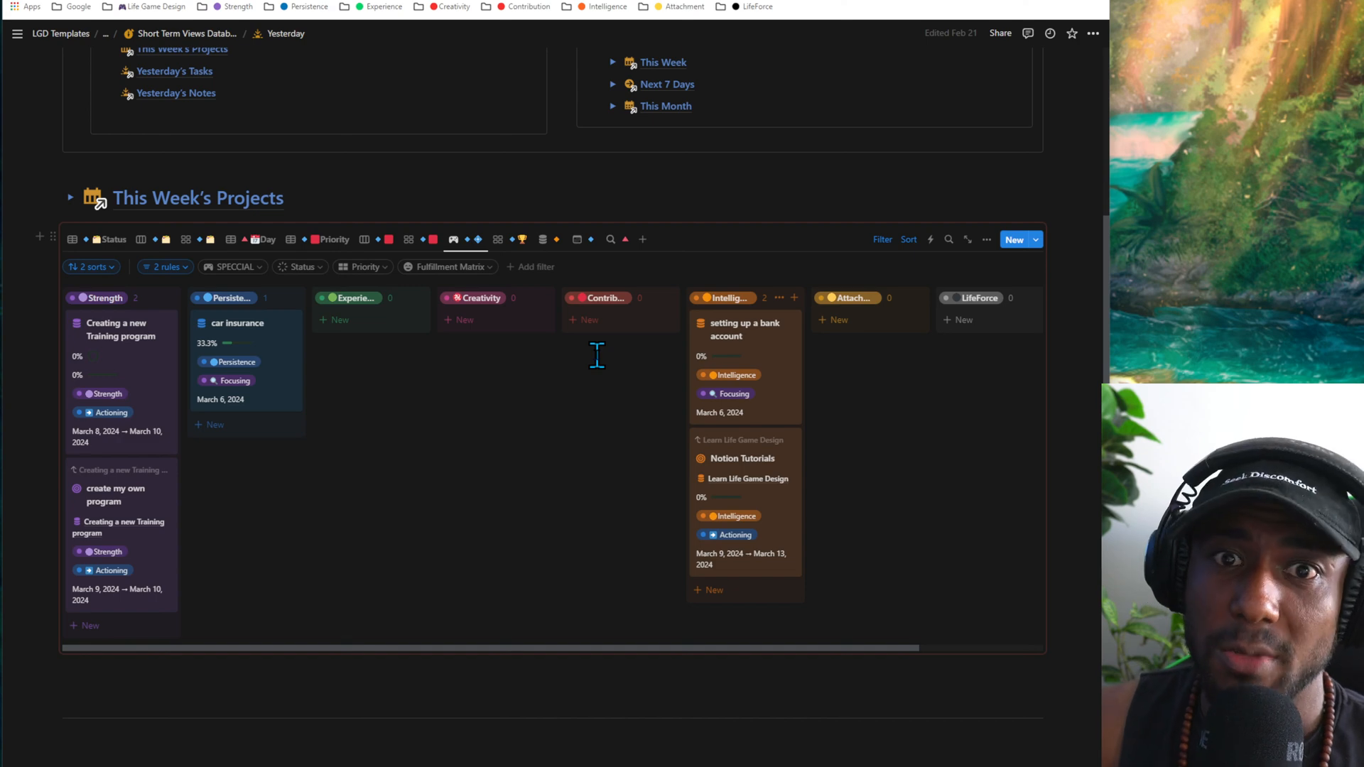
- Check the Diamond-to-Bronze gallery view, return to the SPECCIAL board and set the car insurance project's status to Achieved
left_click(521, 242)
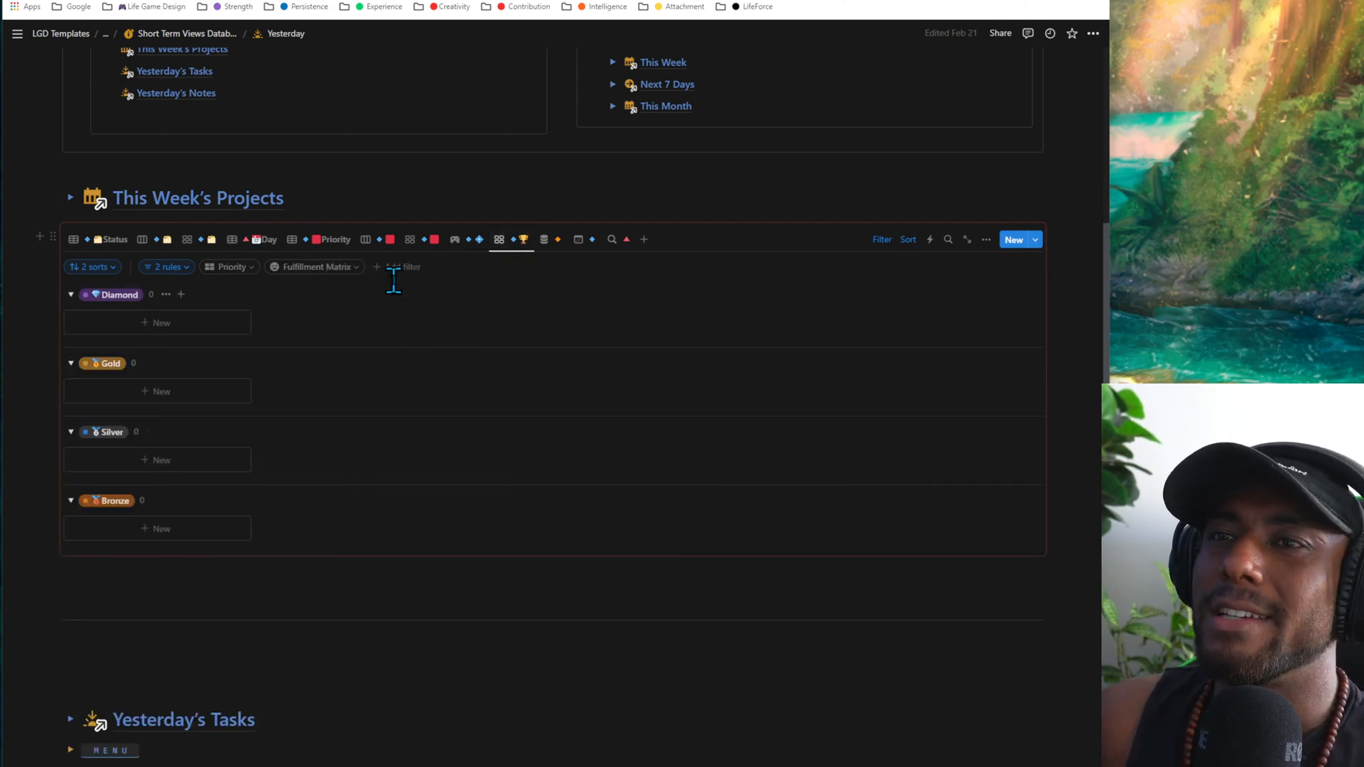
left_click(454, 240)
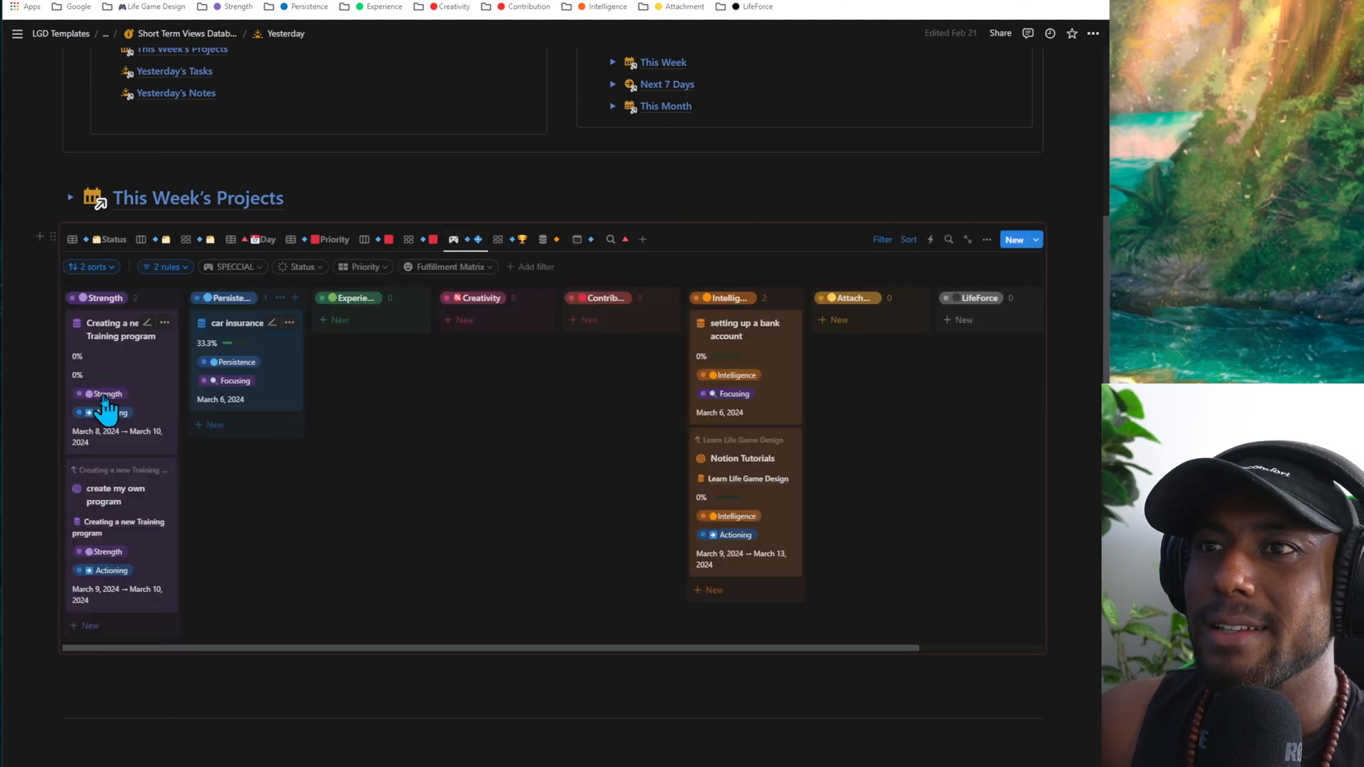
left_click(236, 380)
left_click(254, 573)
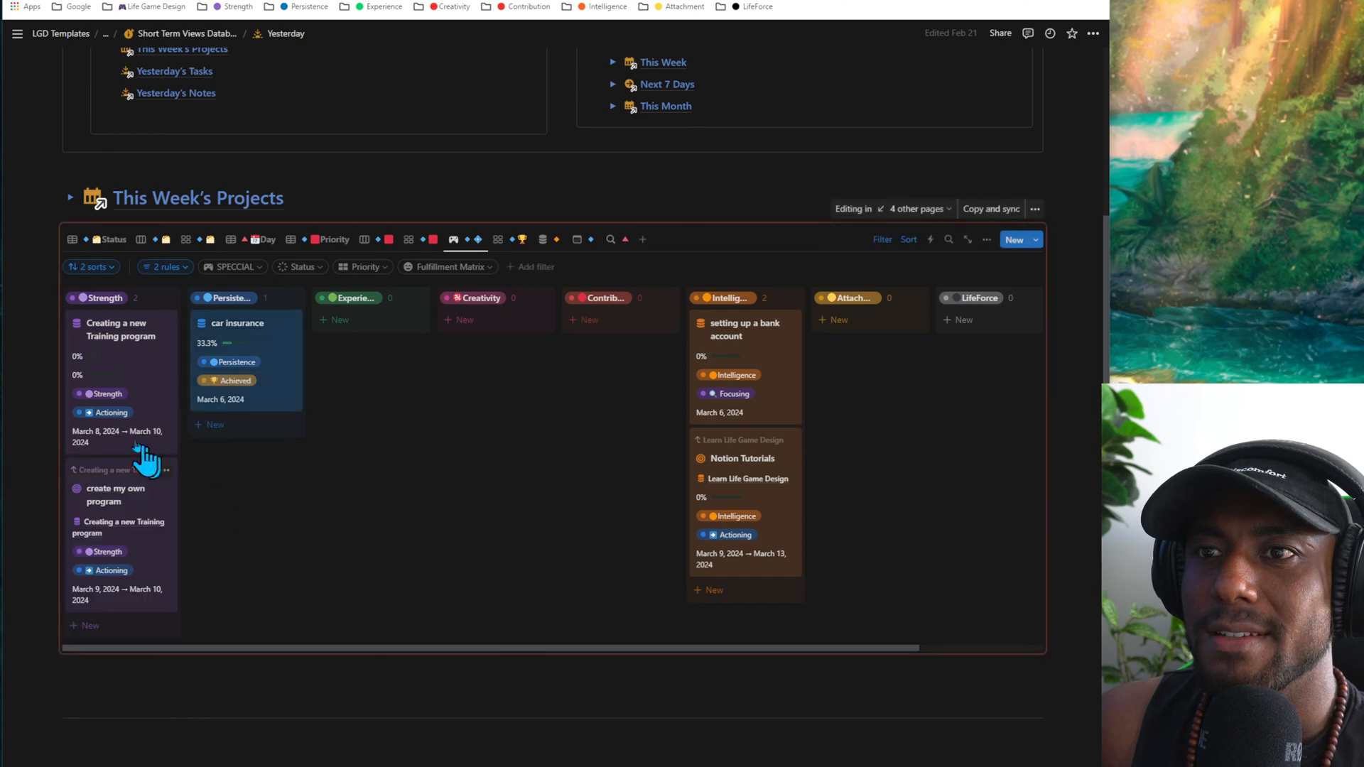
- Set the status of the "Creating a new Training program" and "create my own program" projects to Achieved on the SPECCIAL board
left_click(113, 412)
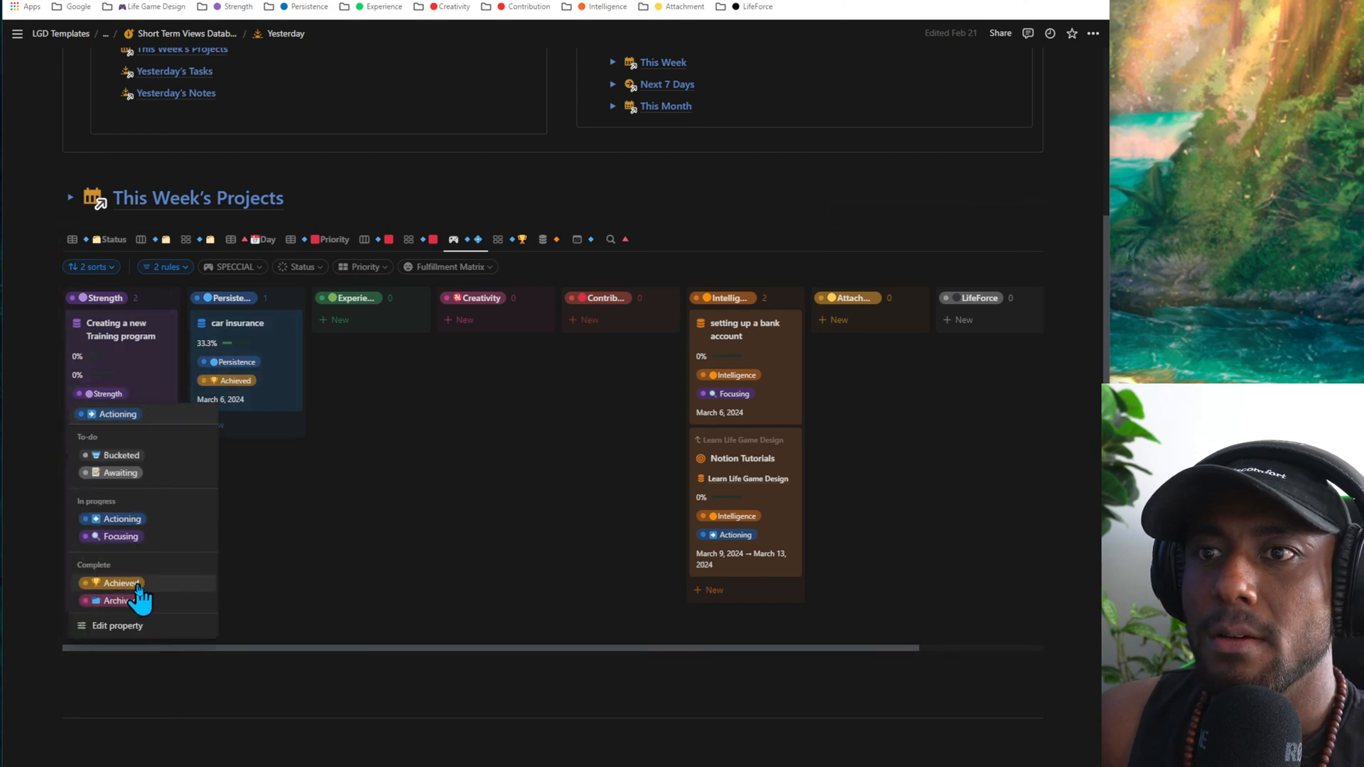
left_click(132, 591)
left_click(110, 570)
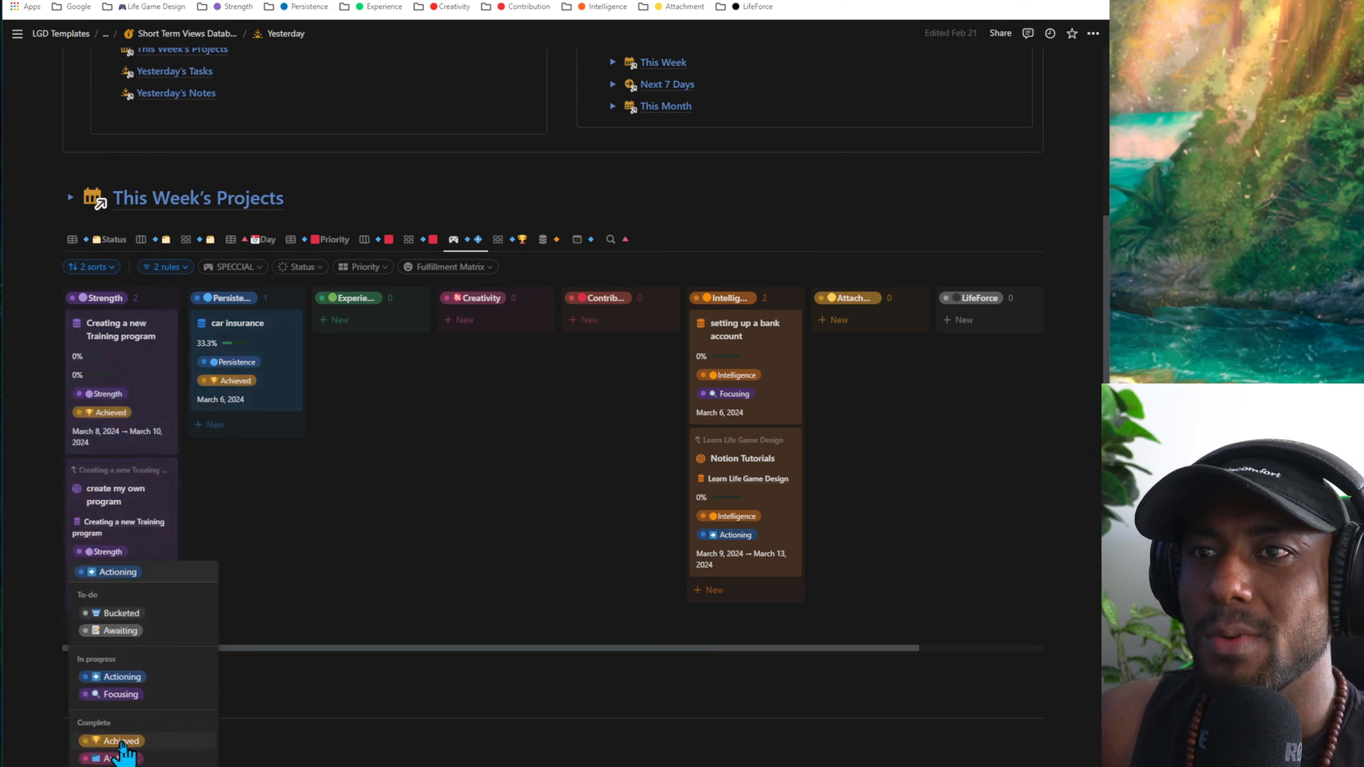
left_click(124, 739)
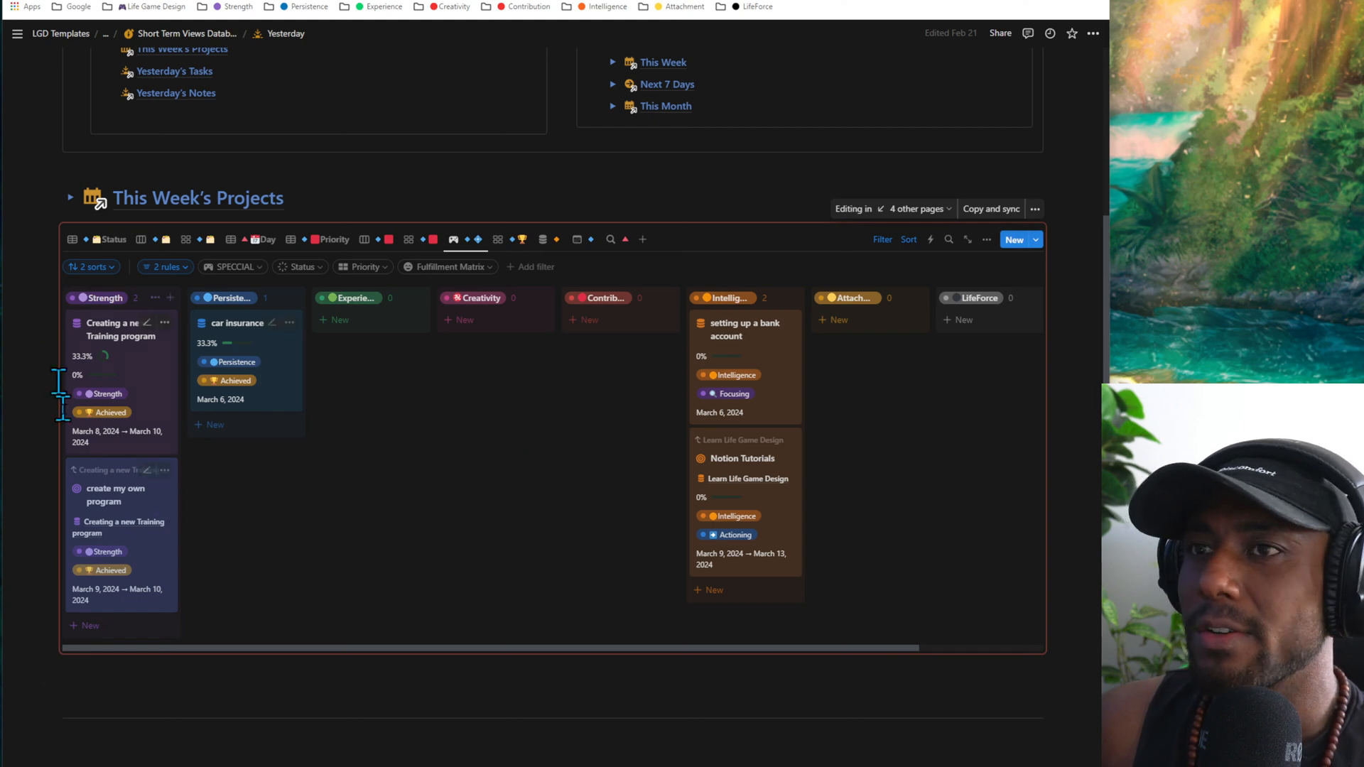
- Set the status of the "setting up a bank account" and Notion Tutorials projects to Achieved
left_click(732, 394)
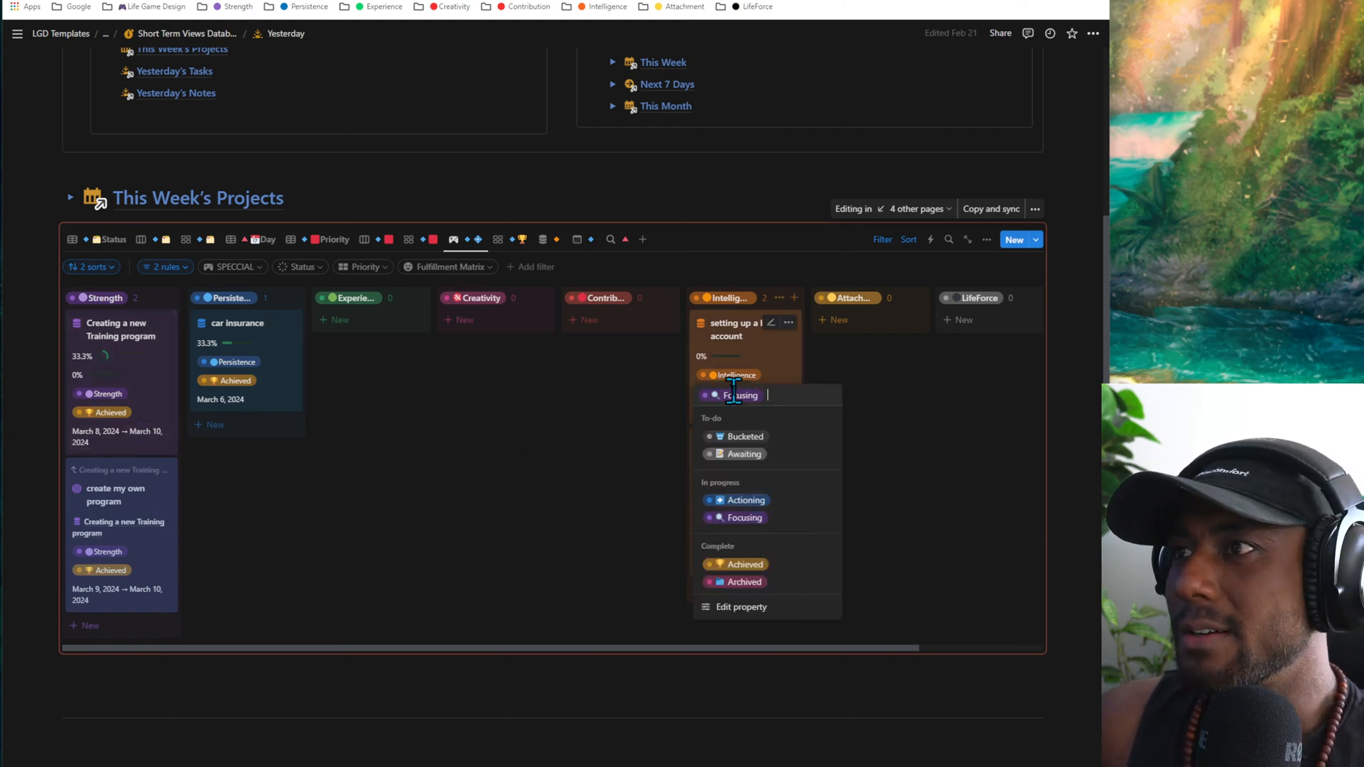
left_click(779, 565)
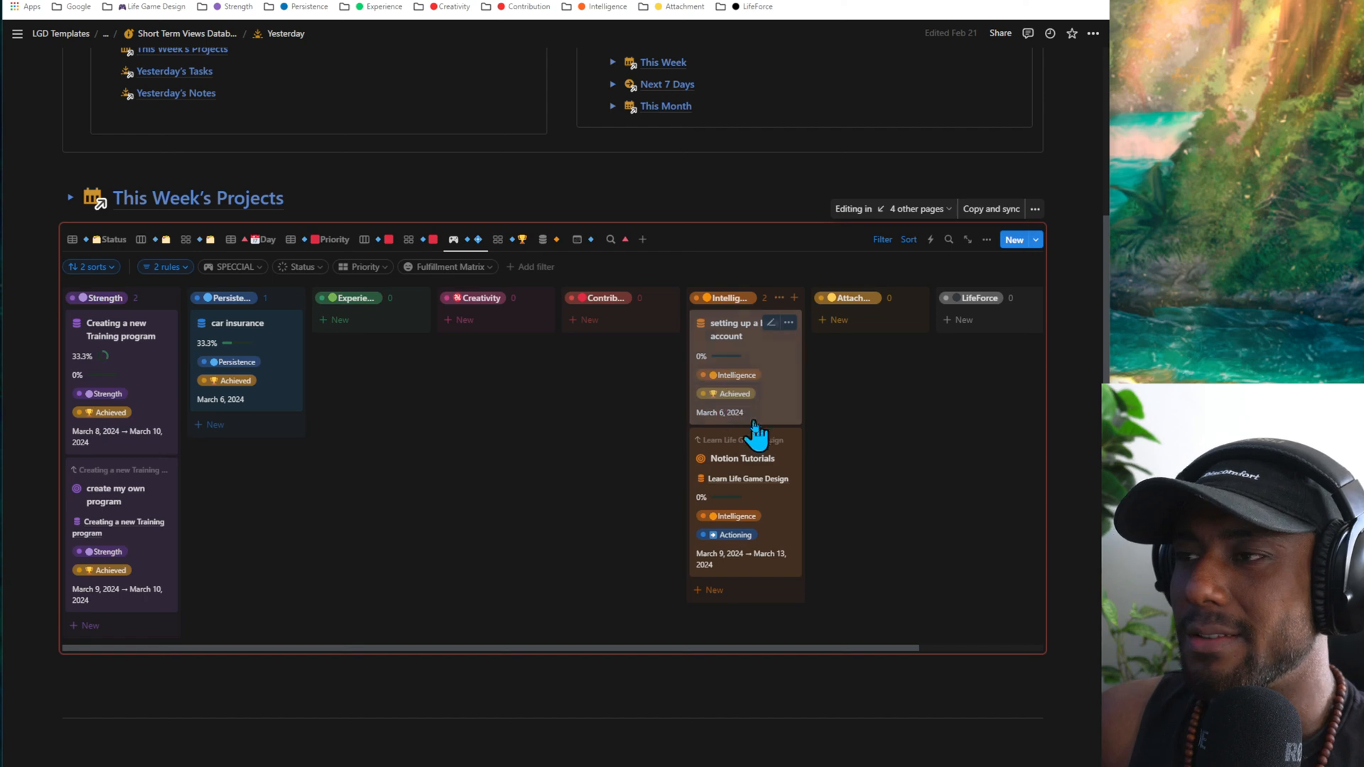
left_click(730, 536)
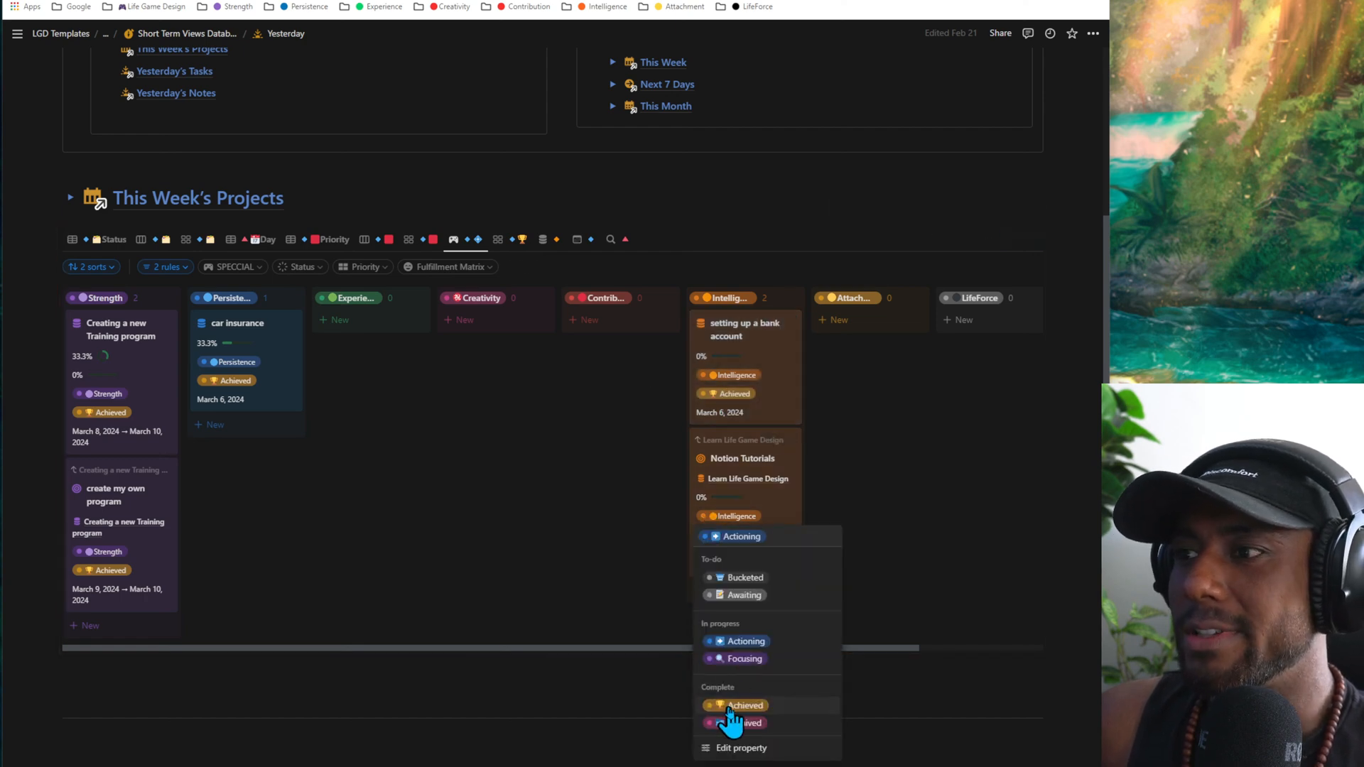
left_click(739, 706)
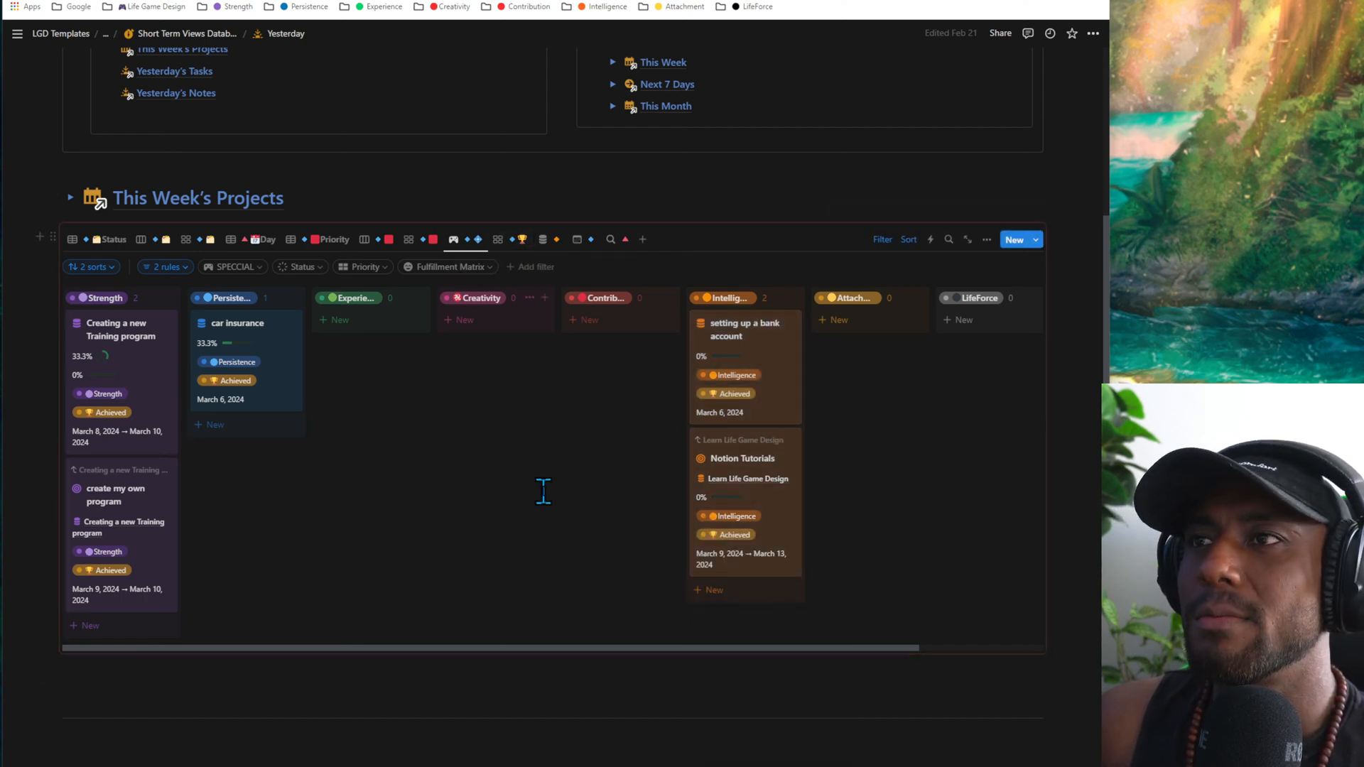
- Show the projects in the Diamond-to-Bronze gallery view and change the "create my own program" project's achievement level to Diamond
left_click(515, 240)
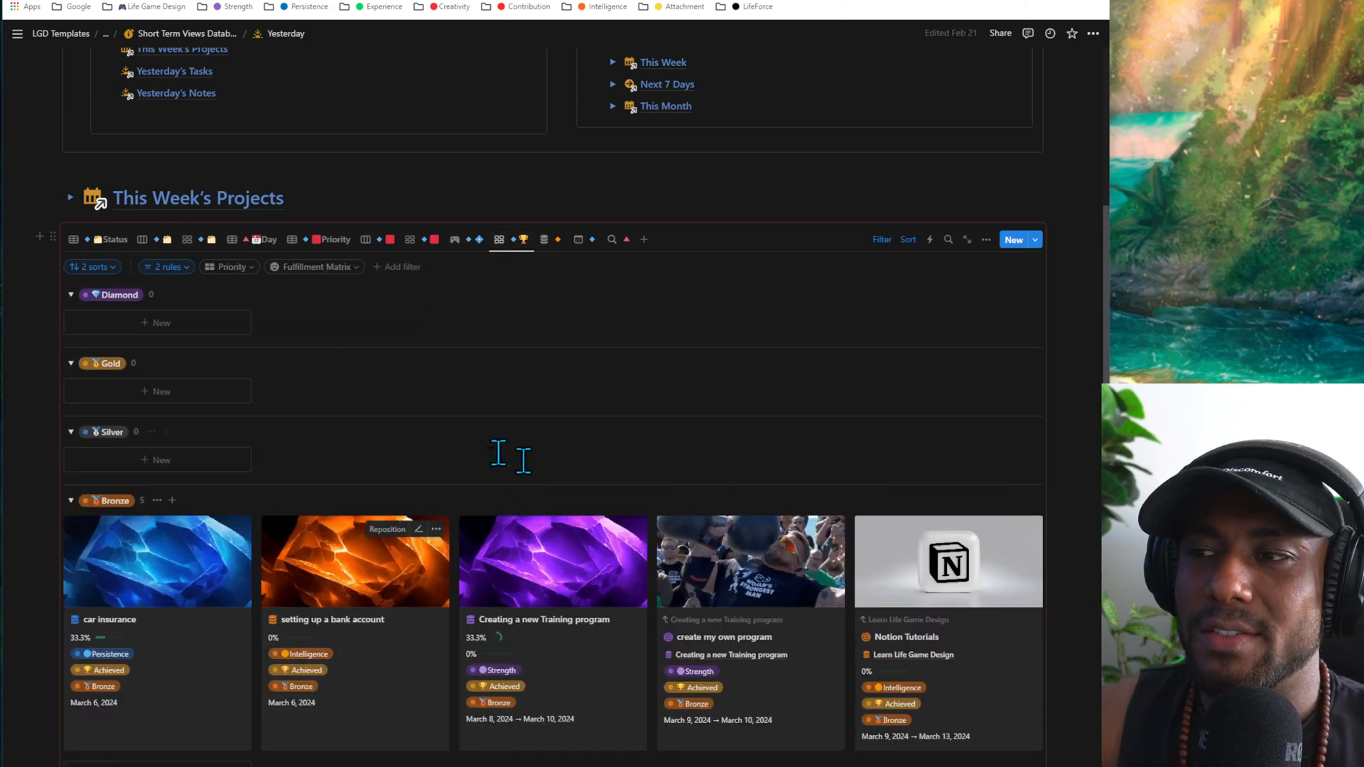
scroll(674, 511, "down", 2)
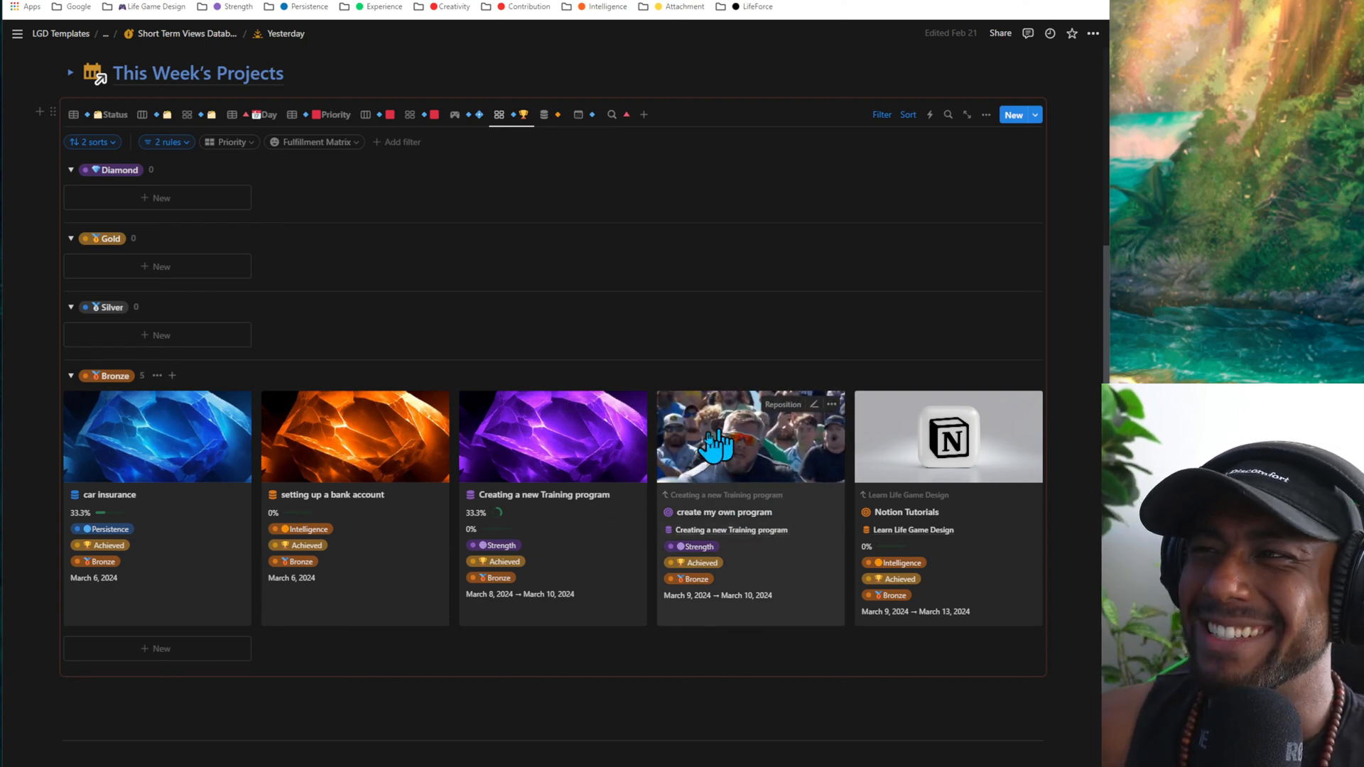
scroll(557, 448, "down", 1)
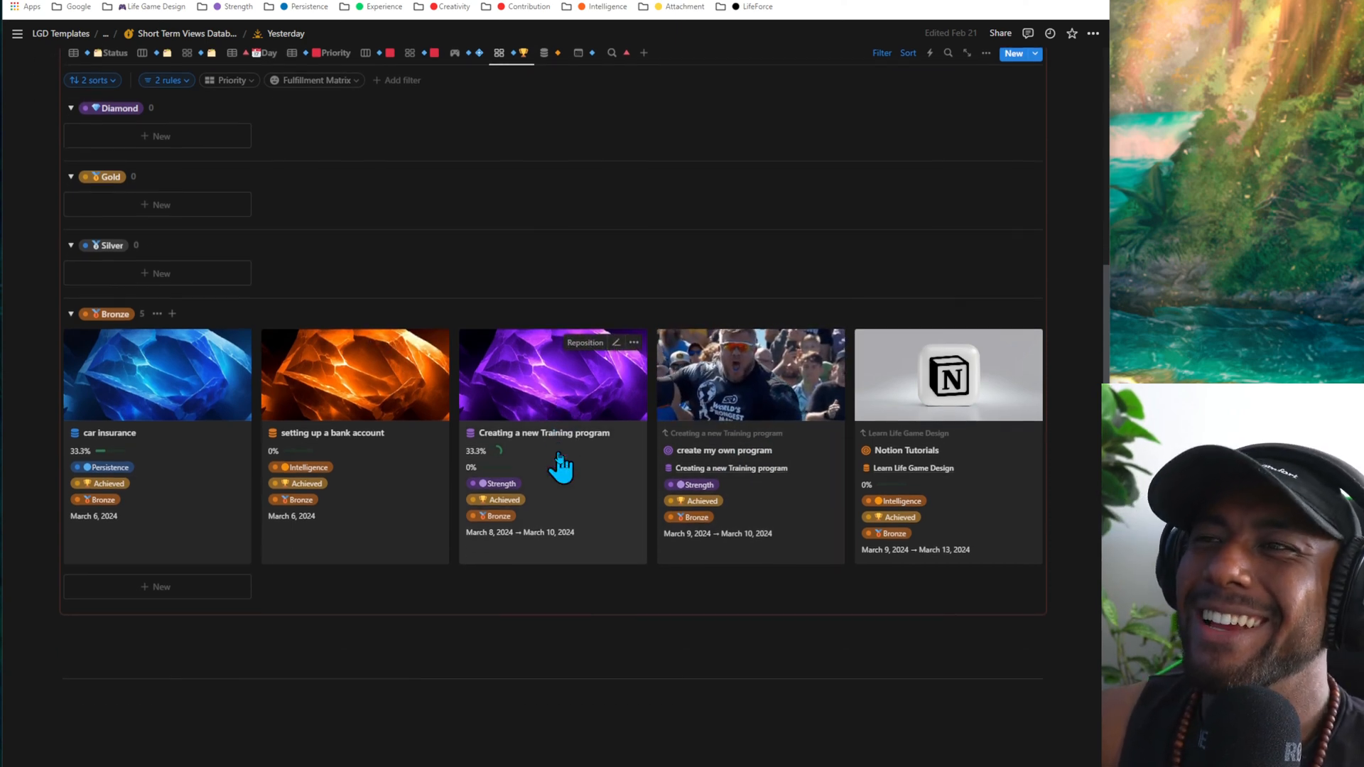
left_click(694, 517)
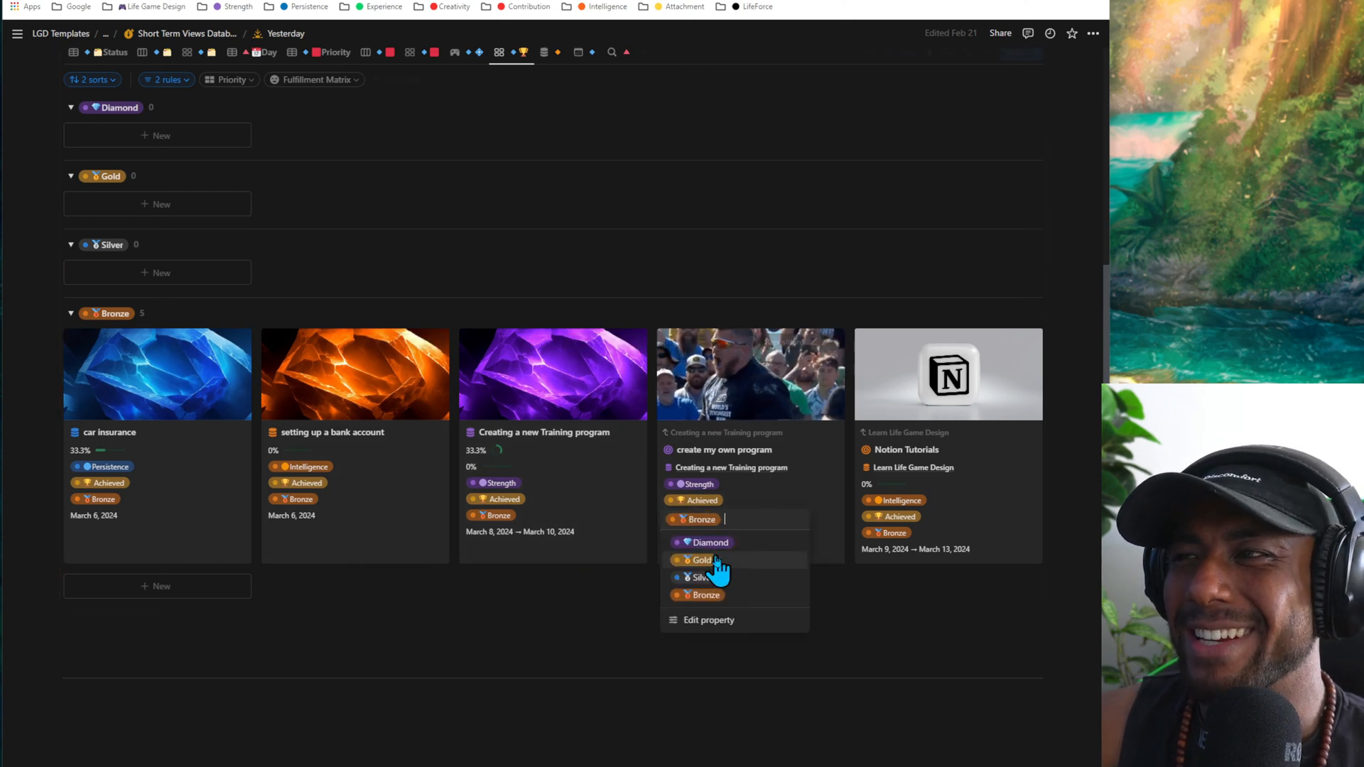
left_click(711, 547)
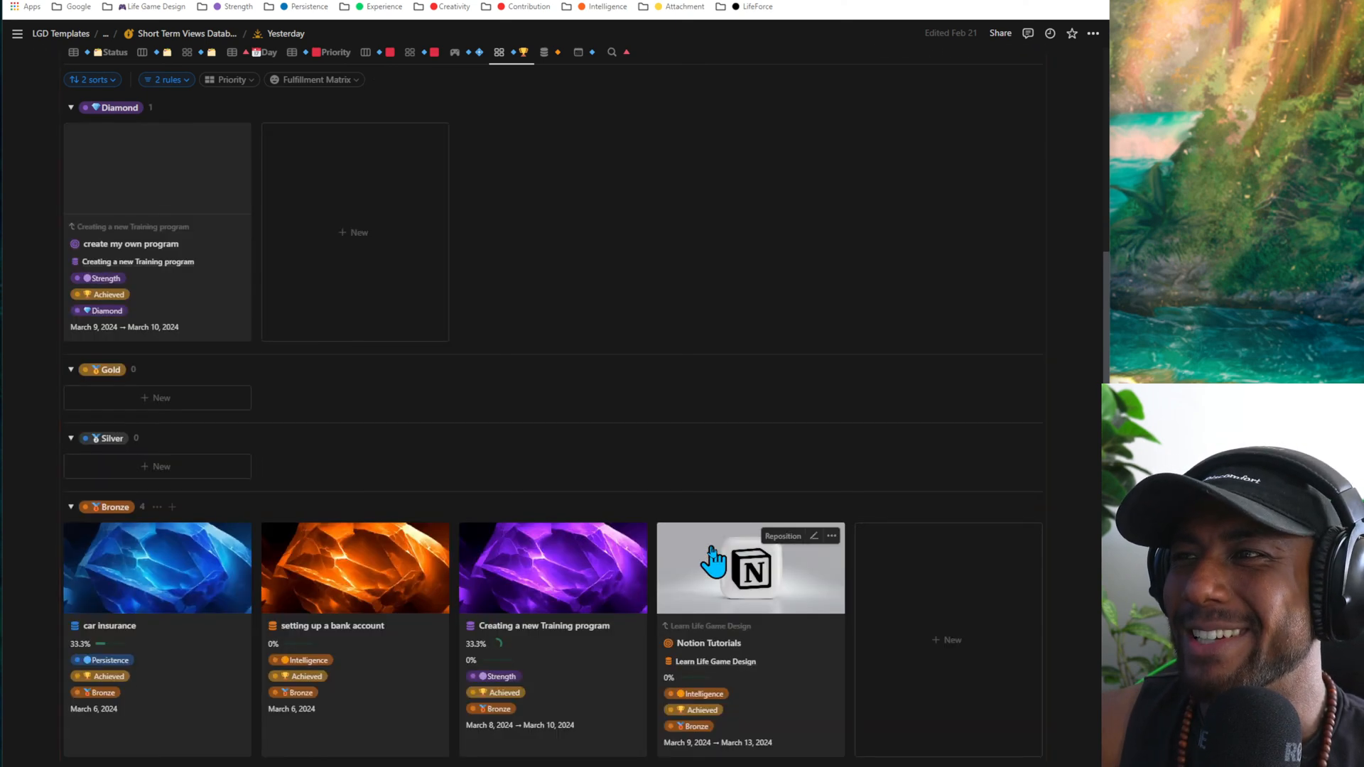
- Compare the Diamond-to-Bronze gallery with the Status table, collapsing the gallery's Diamond group before returning to the Status table
scroll(707, 374, "up", 3)
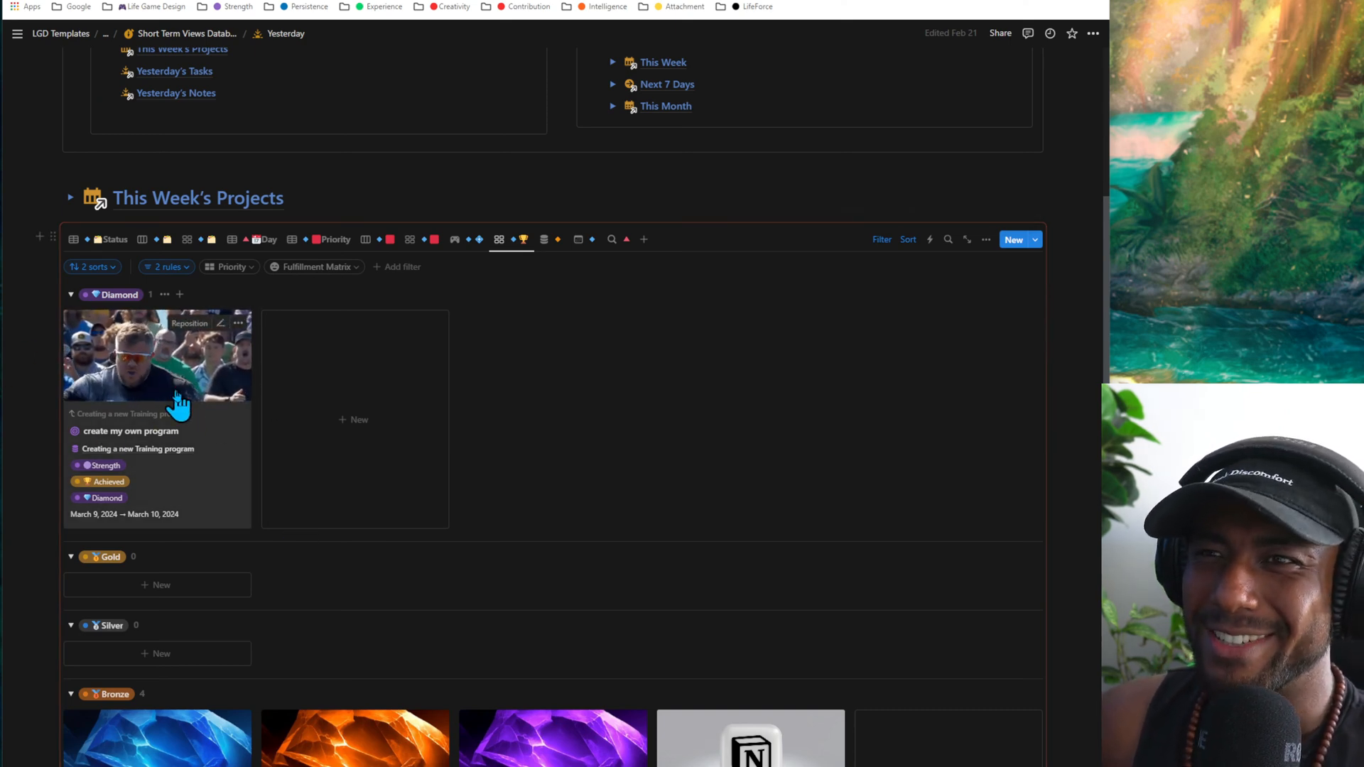
scroll(447, 457, "down", 3)
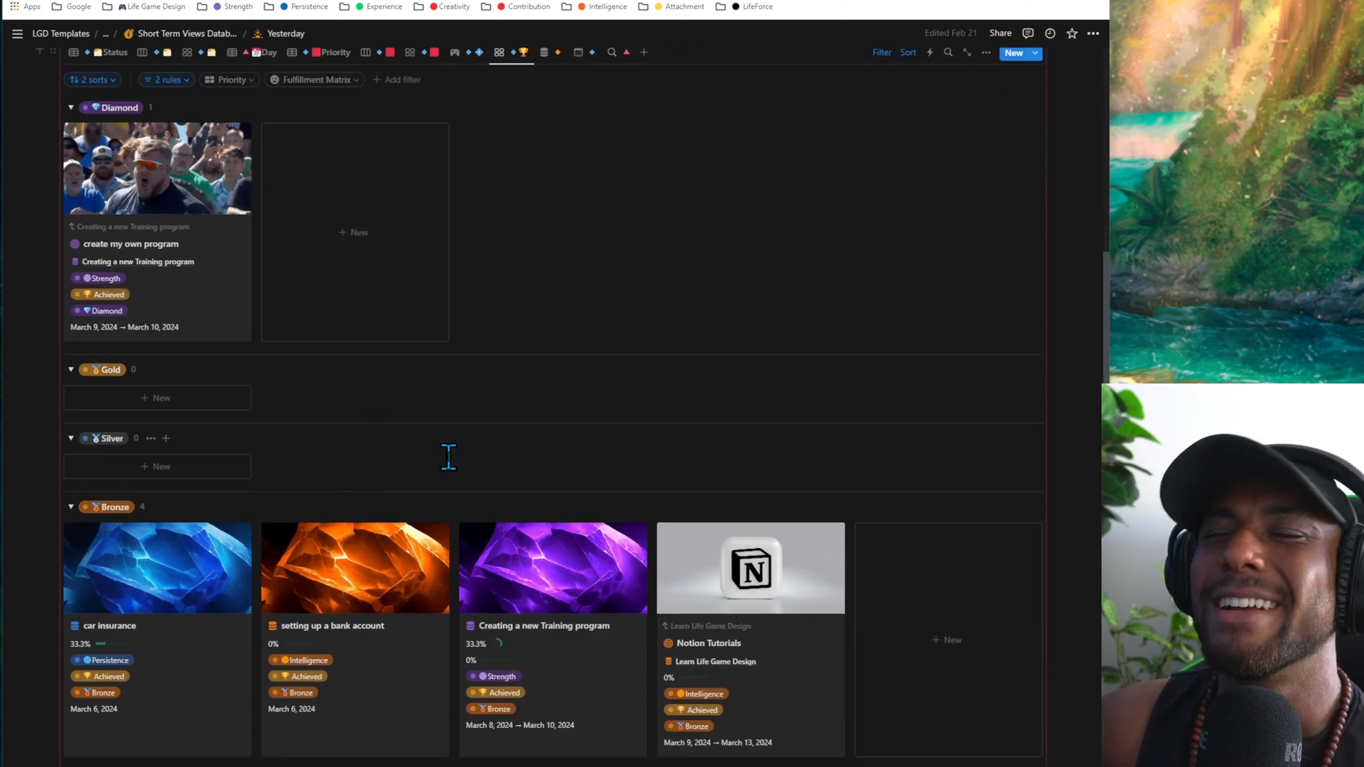
scroll(292, 448, "up", 2)
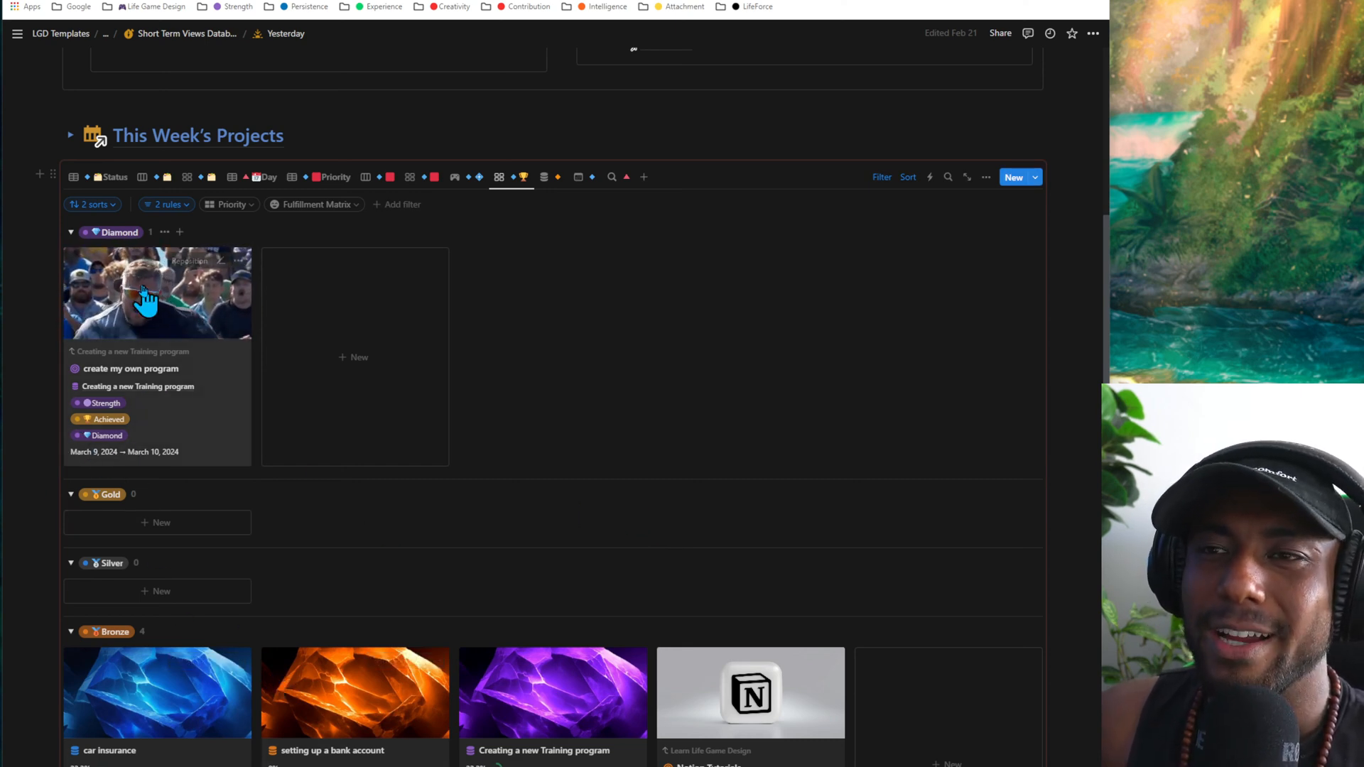
scroll(329, 518, "down", 3)
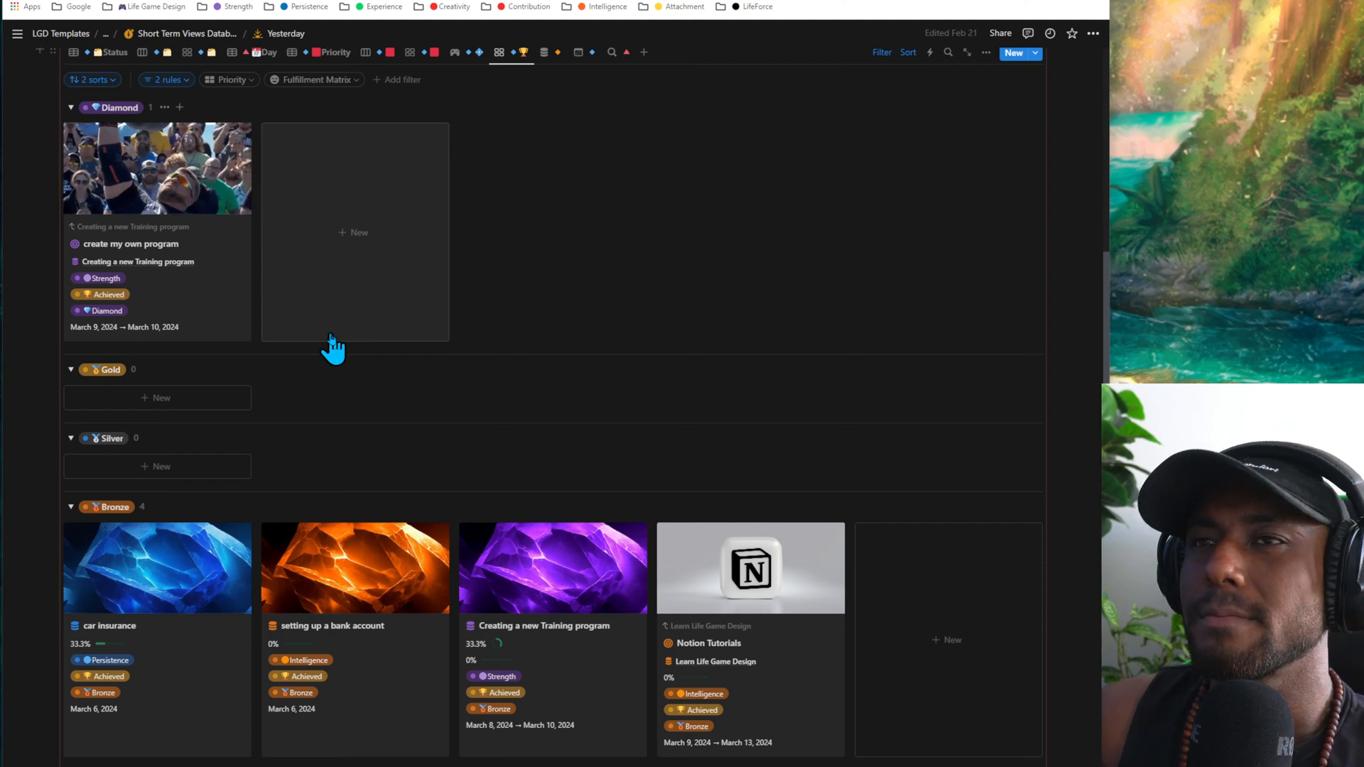
scroll(335, 351, "up", 3)
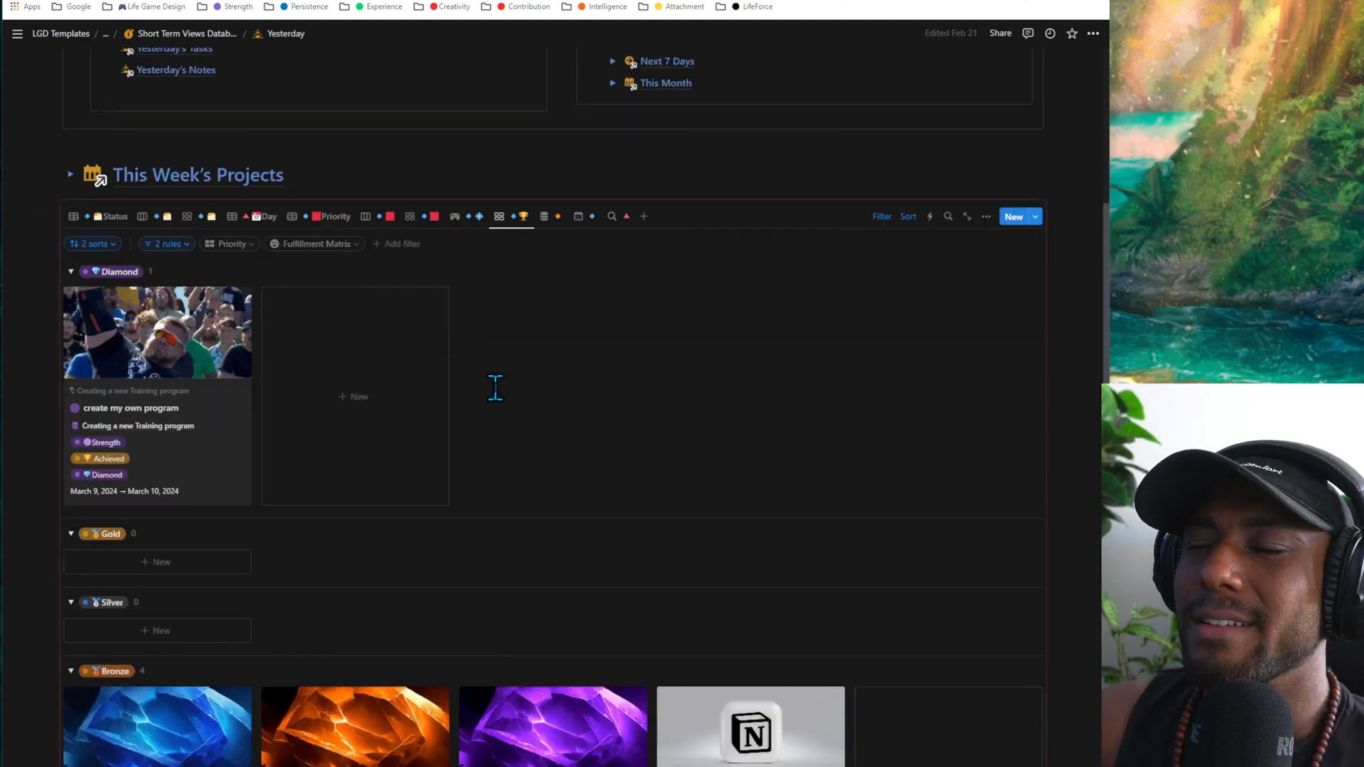
scroll(495, 387, "down", 1)
left_click(106, 177)
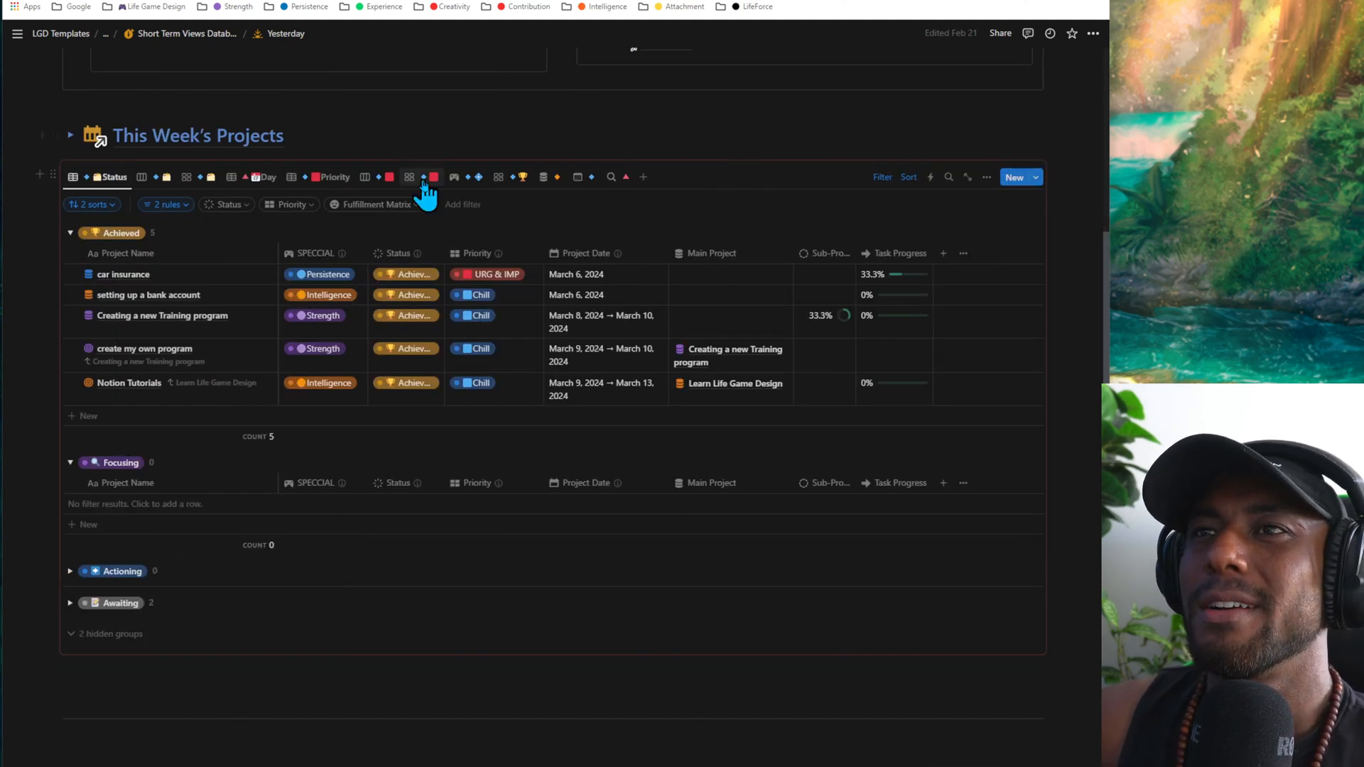
left_click(518, 179)
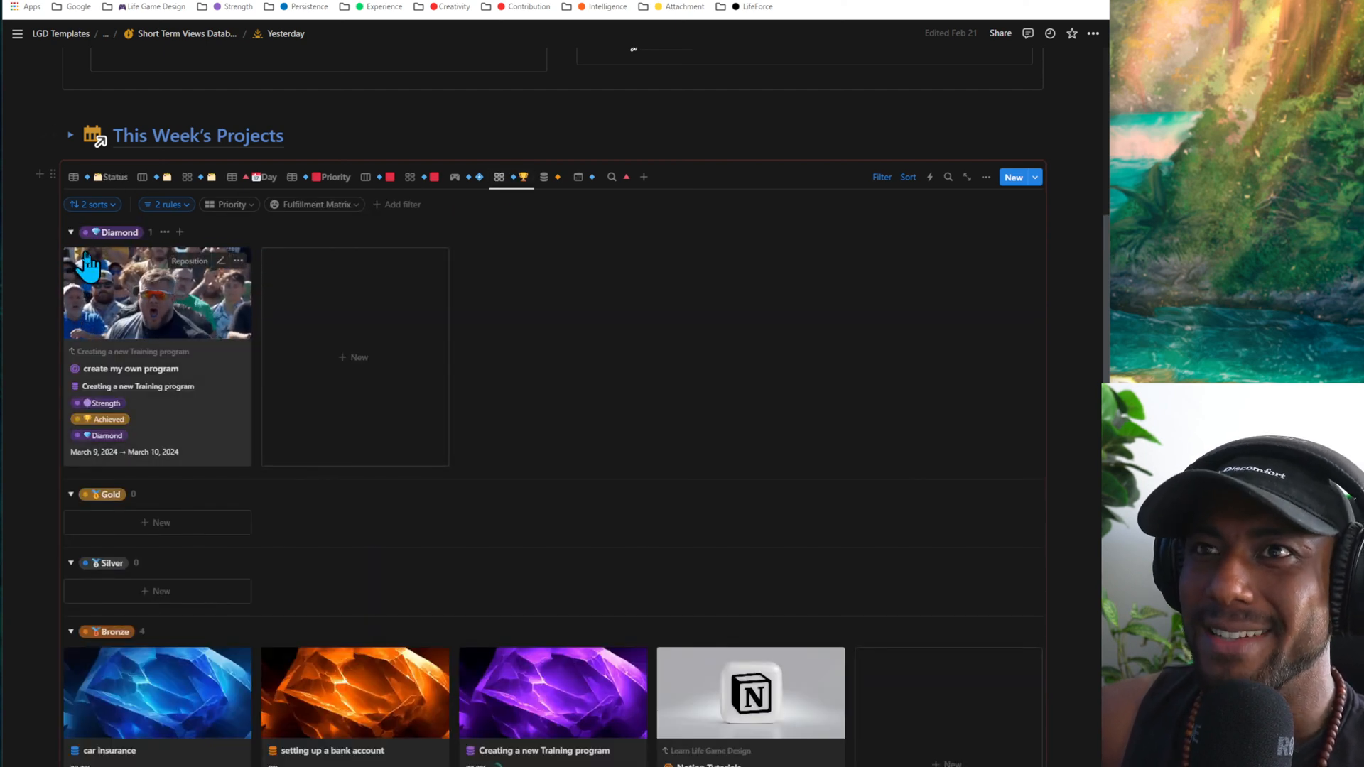
left_click(71, 233)
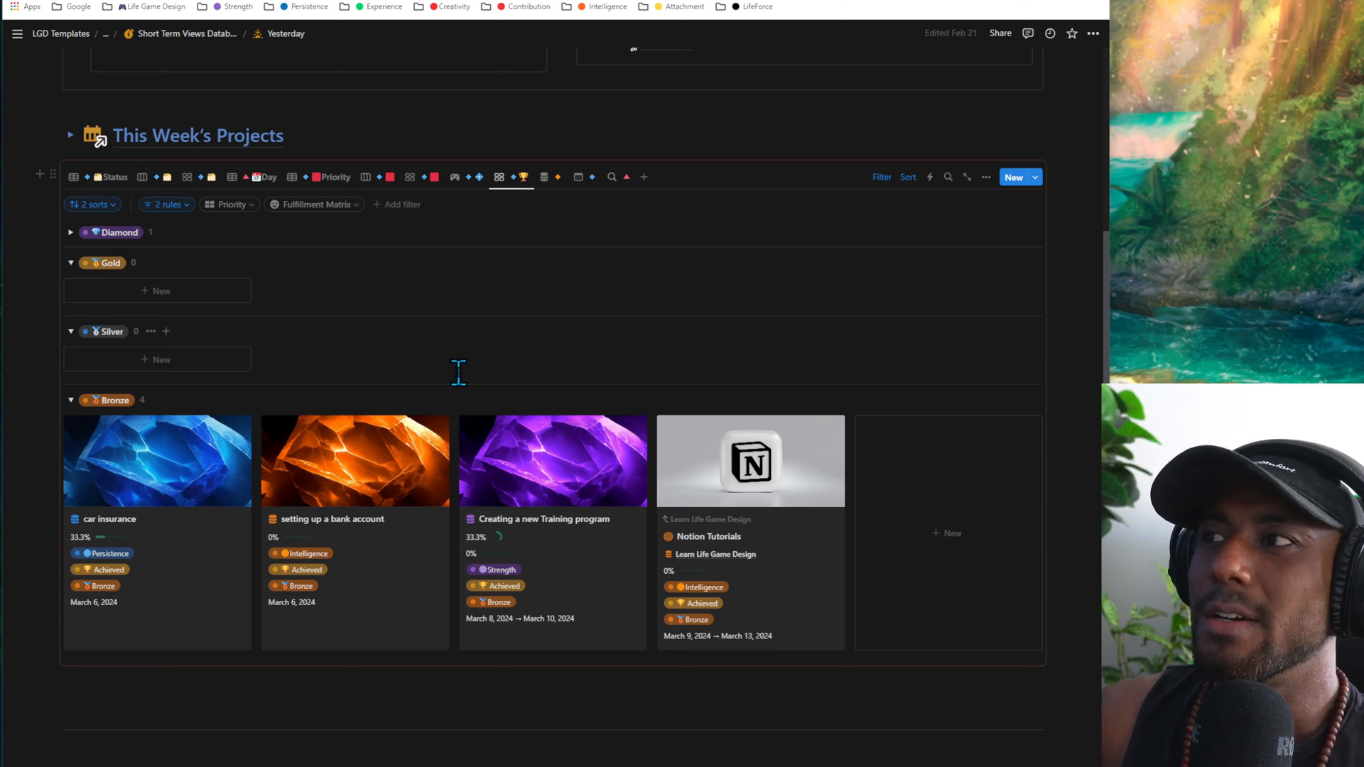
left_click(117, 179)
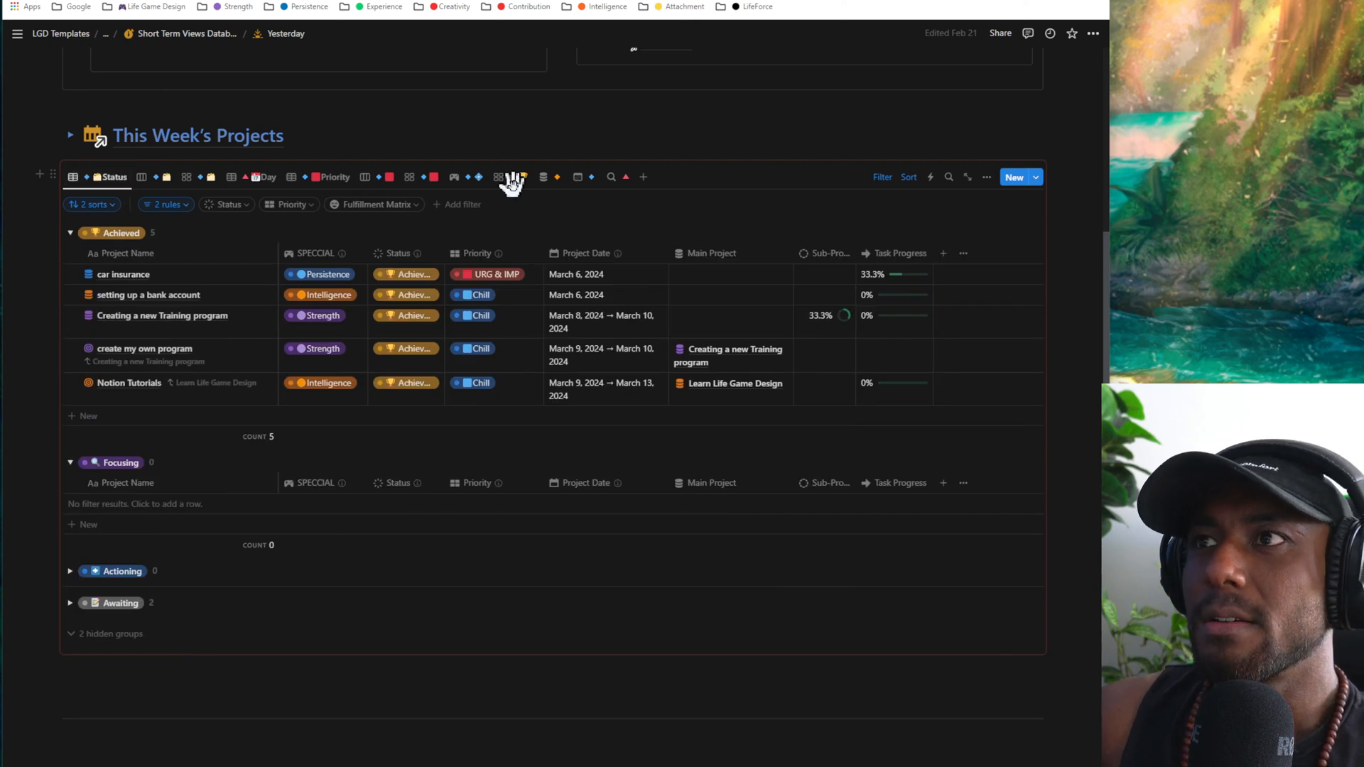
- Open the Yesterday's Tasks page from its section heading and return to the Yesterday page
scroll(301, 442, "down", 10)
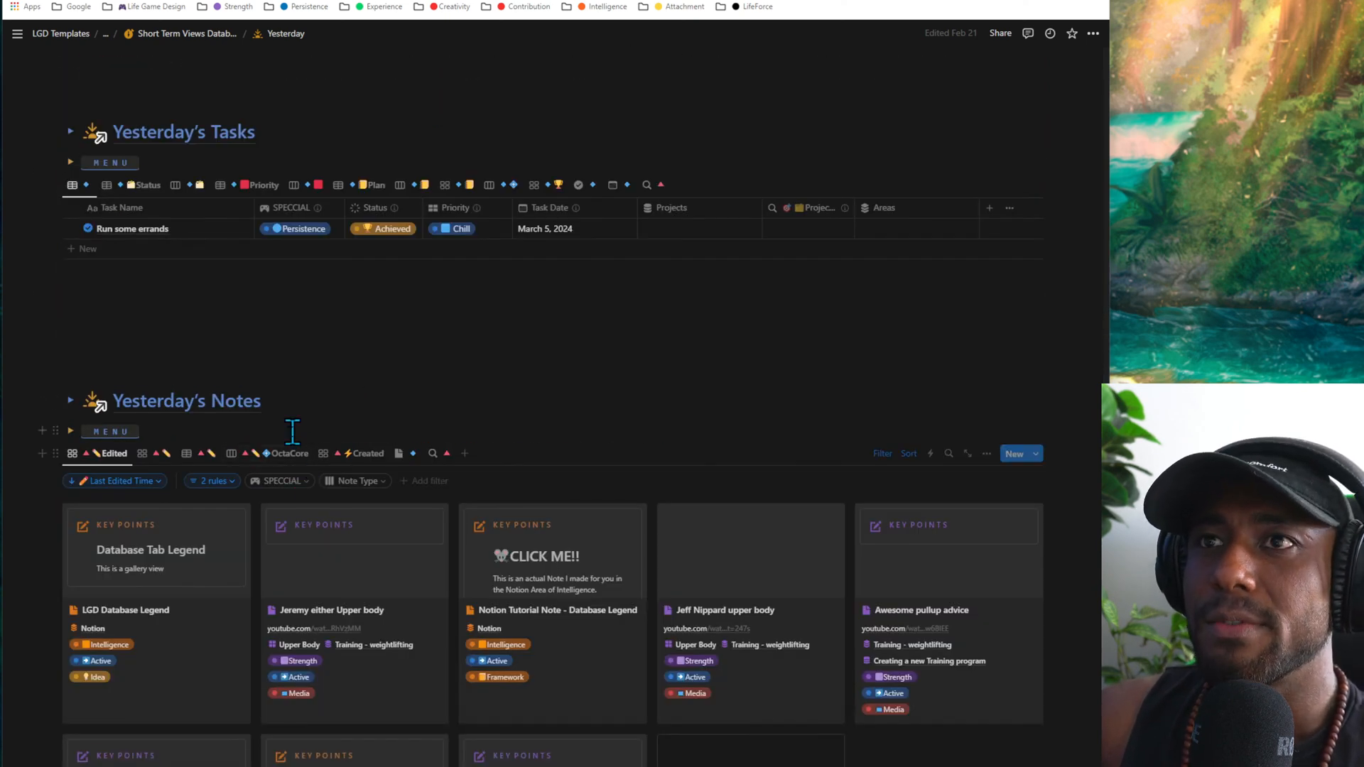
scroll(297, 449, "up", 2)
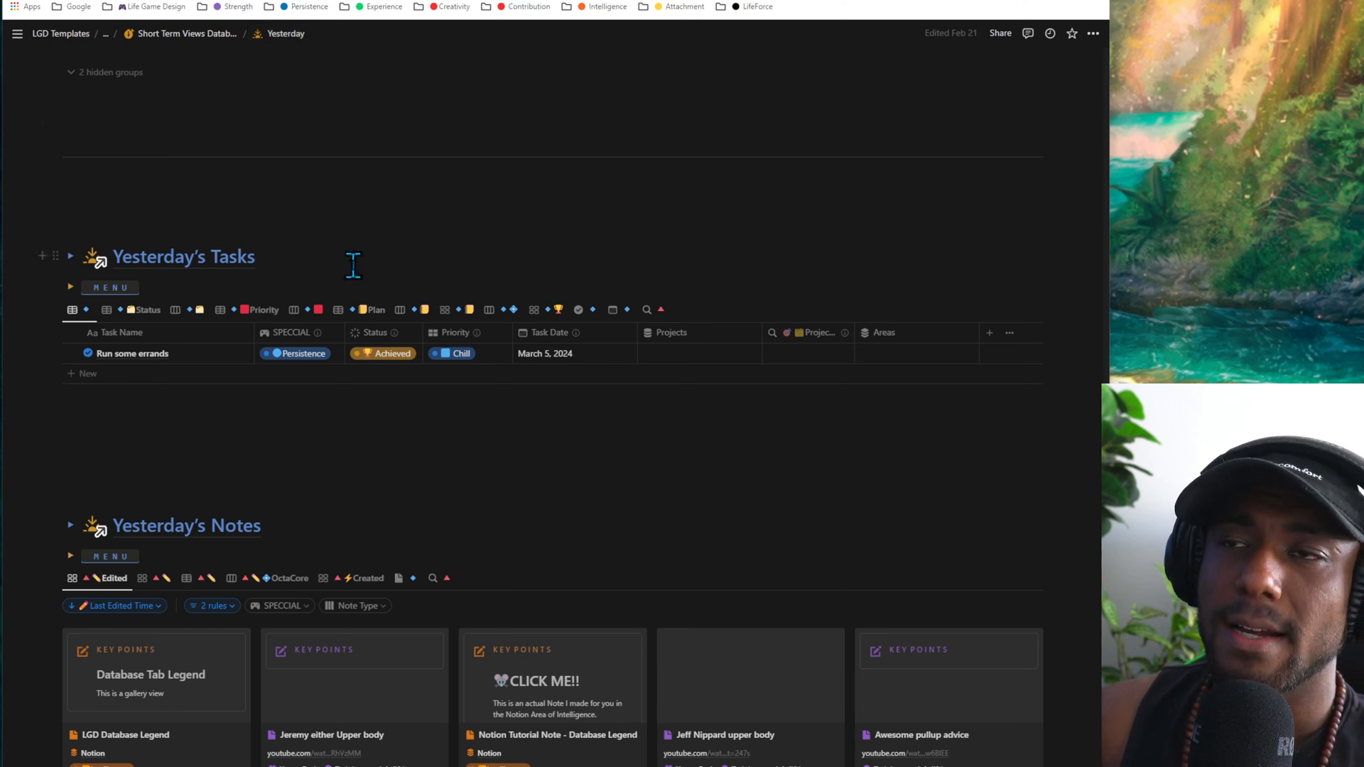
scroll(445, 358, "up", 15)
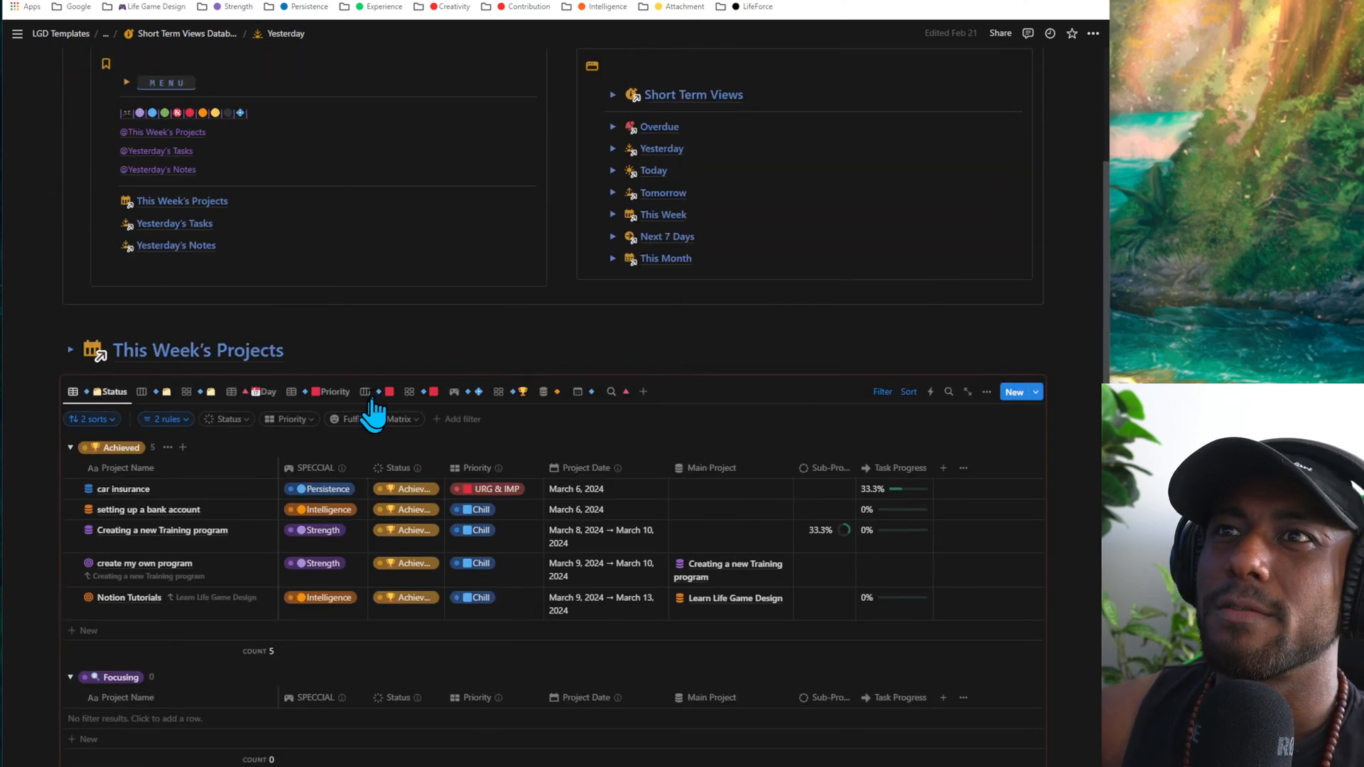
scroll(426, 441, "down", 15)
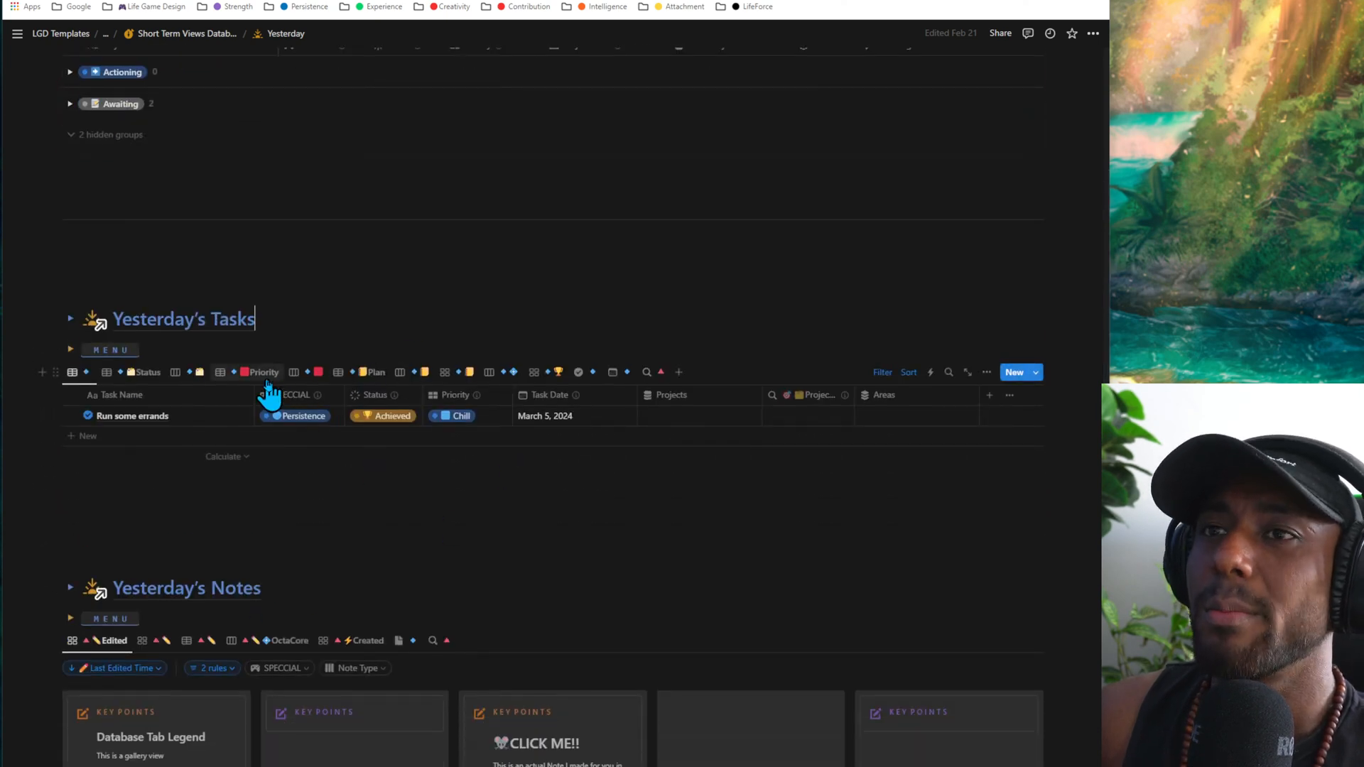
left_click(231, 319)
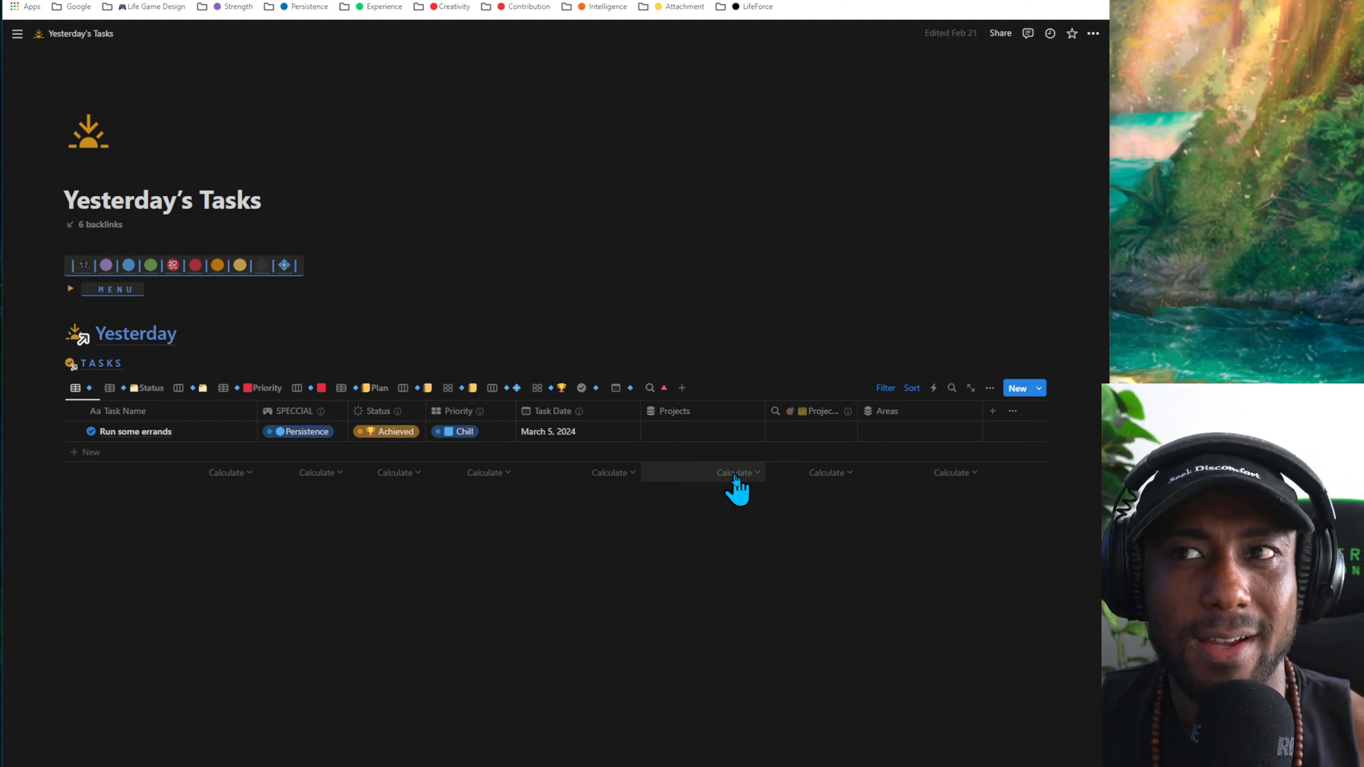
left_click(145, 338)
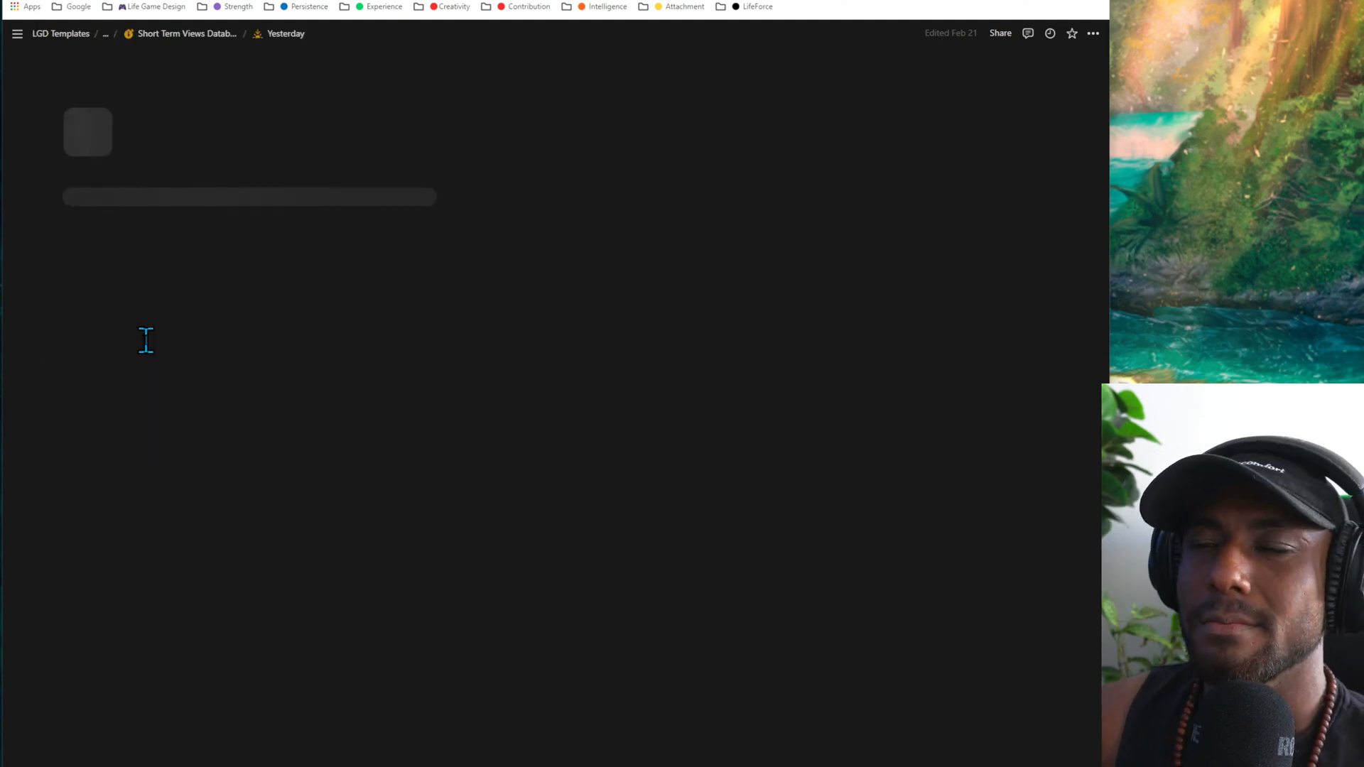
- Open the Yesterday's Notes page from the Yesterday page's links and return to the Yesterday page
scroll(148, 351, "down", 1)
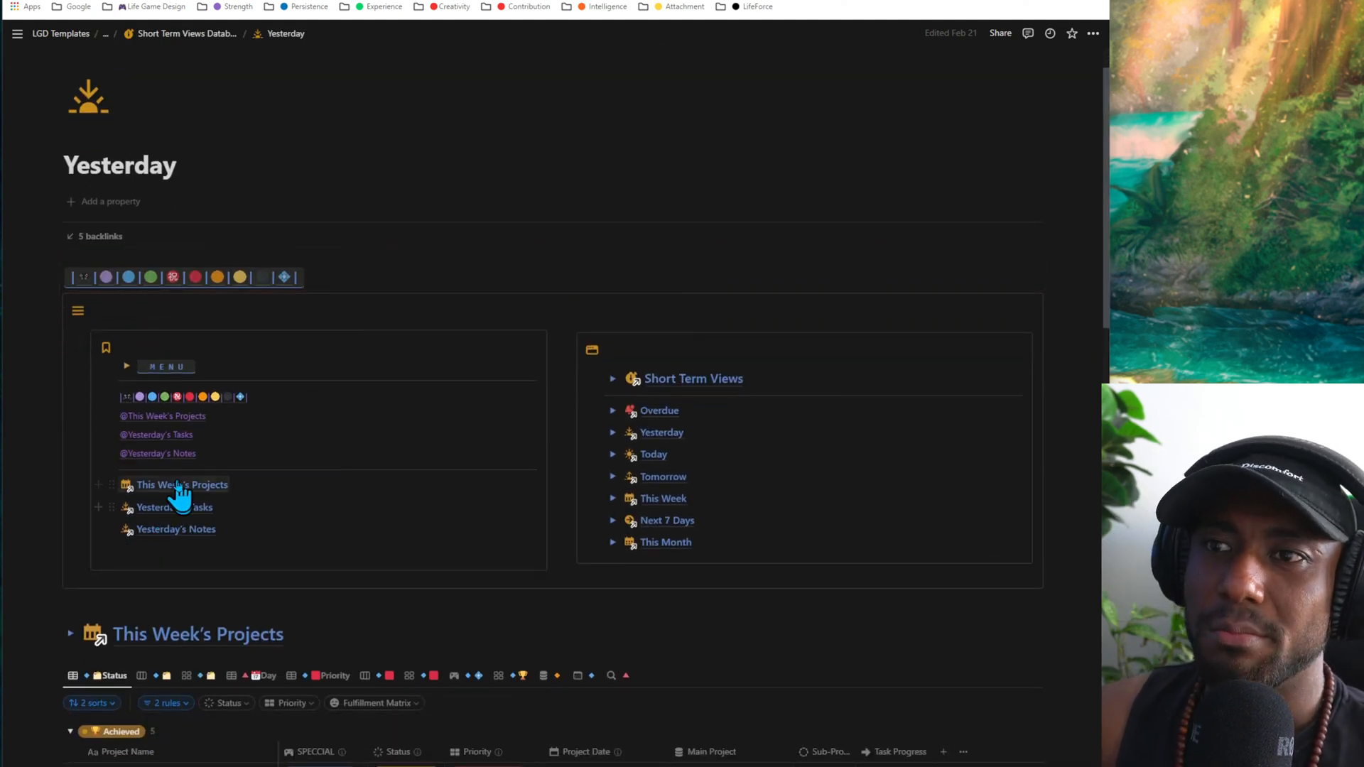
left_click(162, 531)
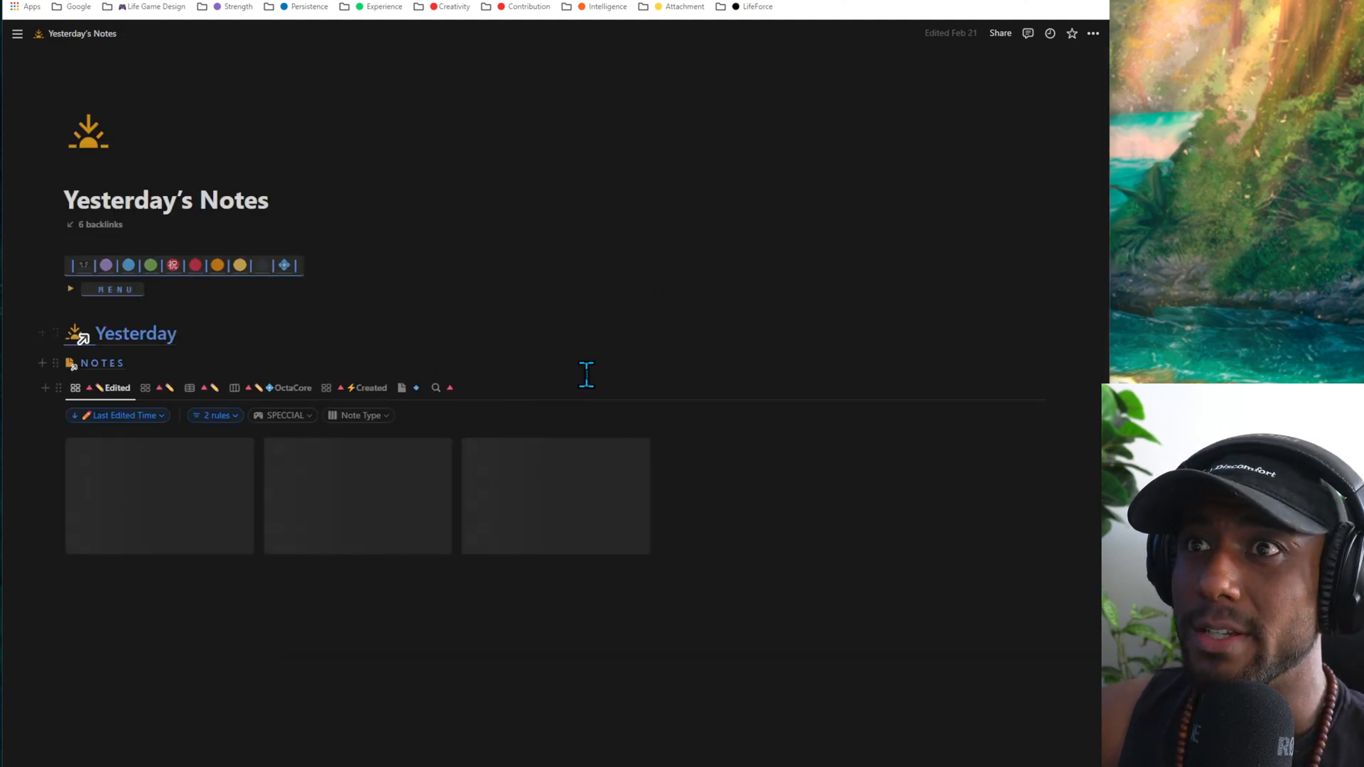
left_click(135, 334)
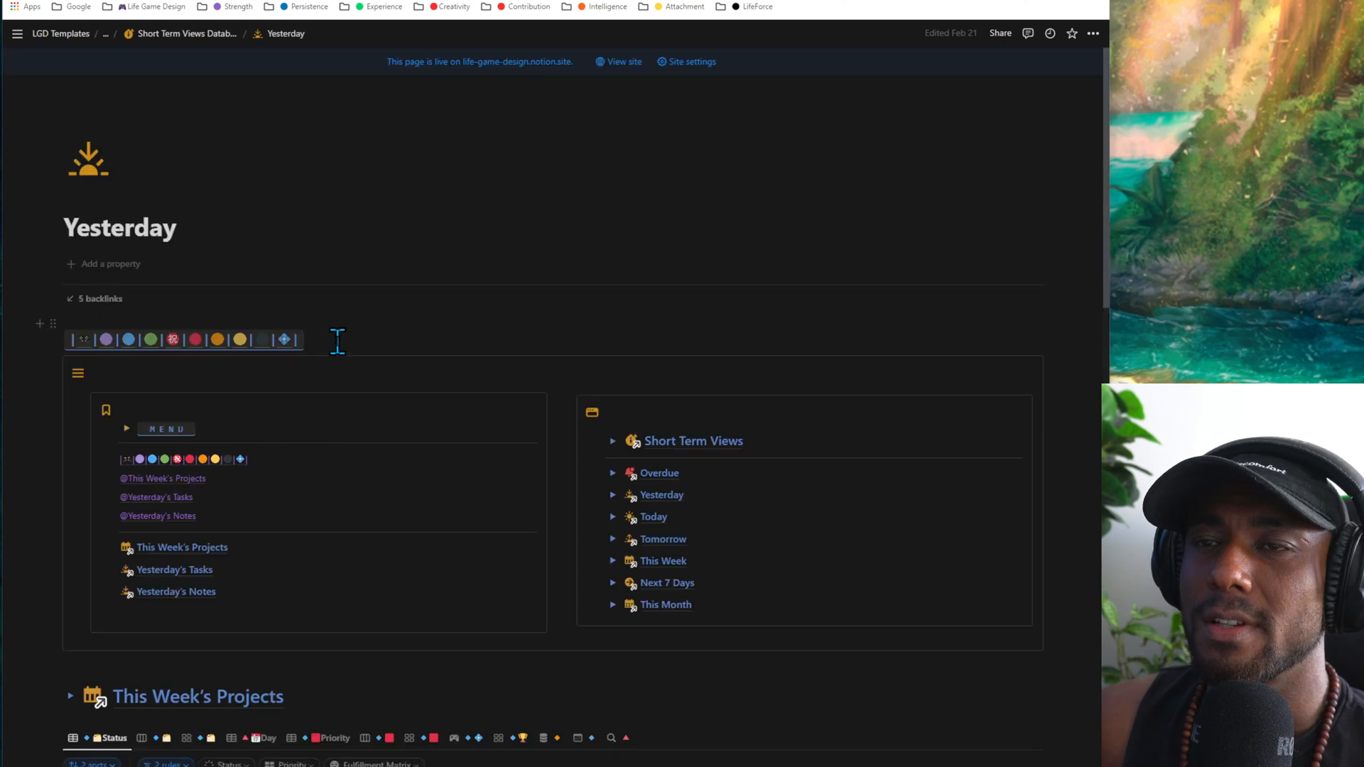
- Show Yesterday's Tasks in the Status table, status board, Priority table and Plan table views in turn
scroll(327, 311, "down", 10)
scroll(329, 318, "down", 5)
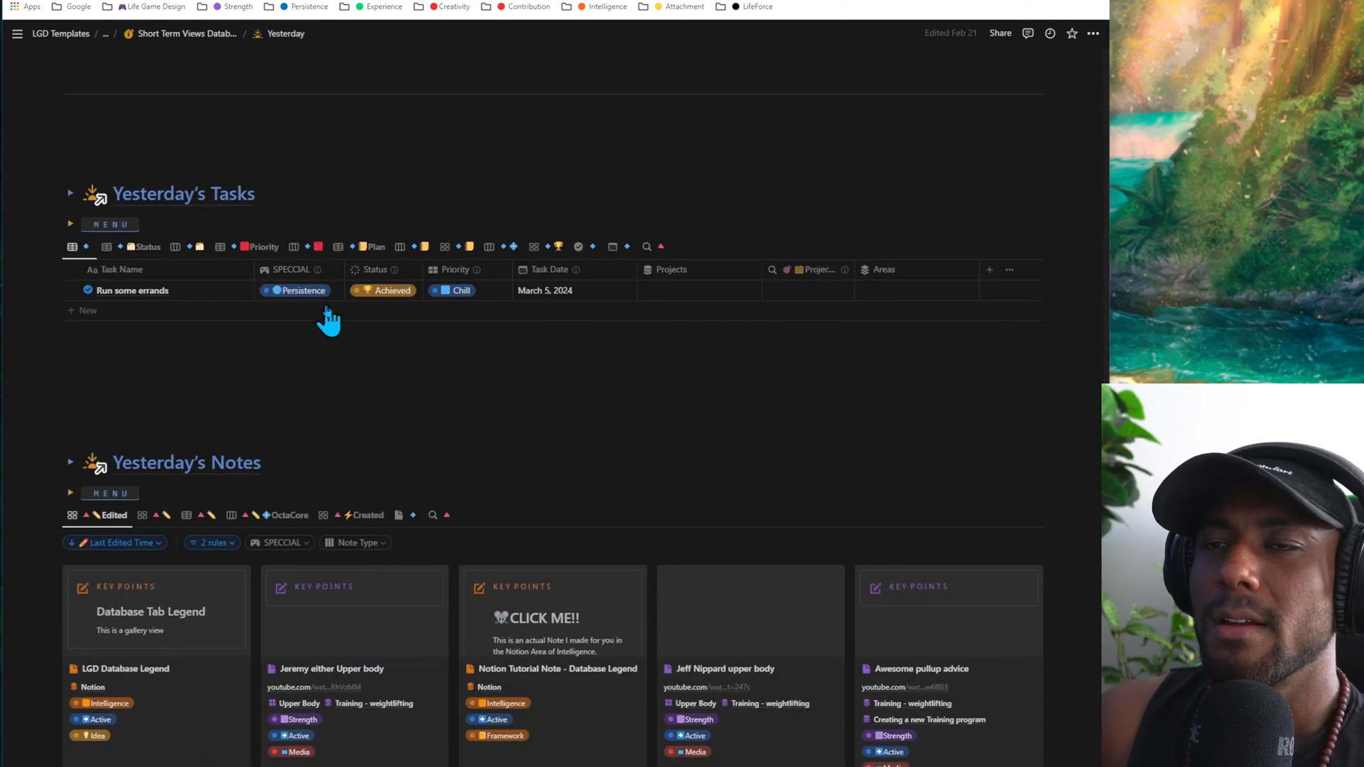
left_click(120, 248)
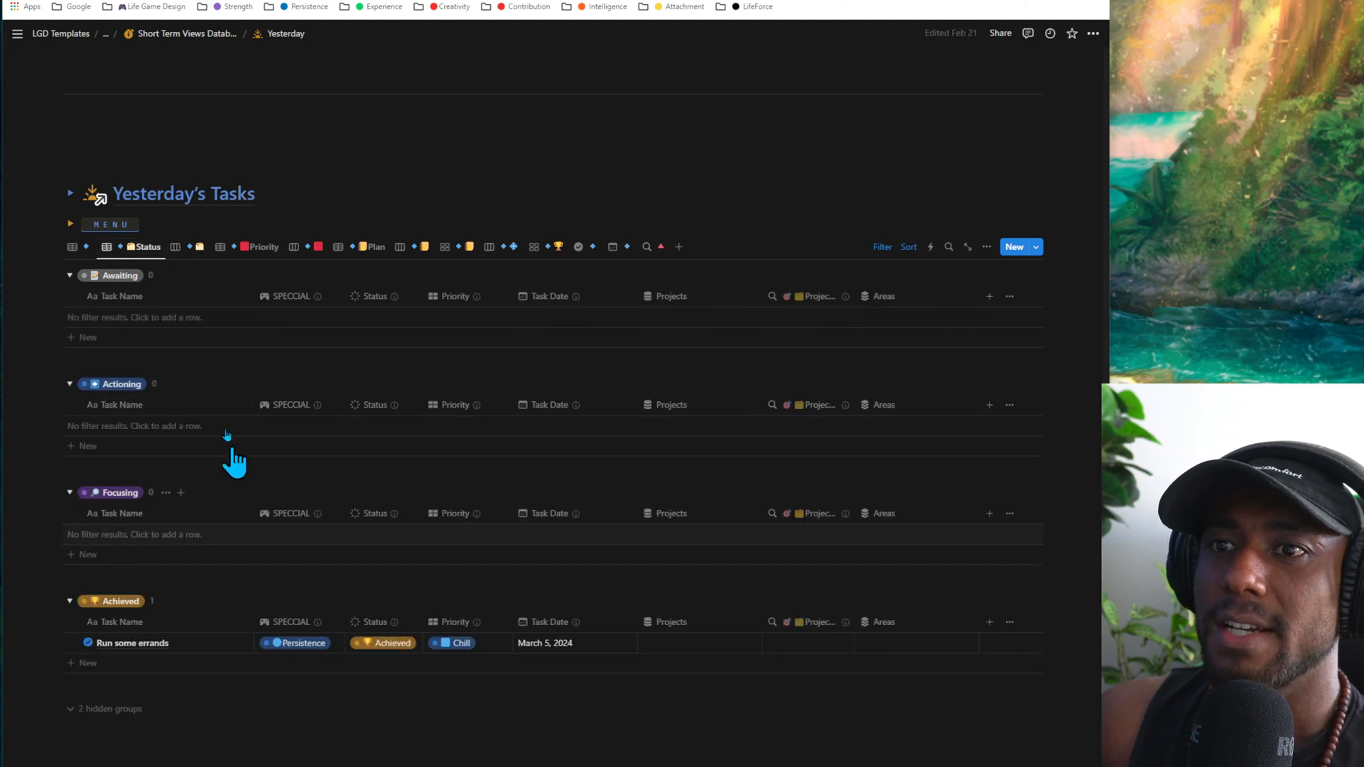
left_click(186, 249)
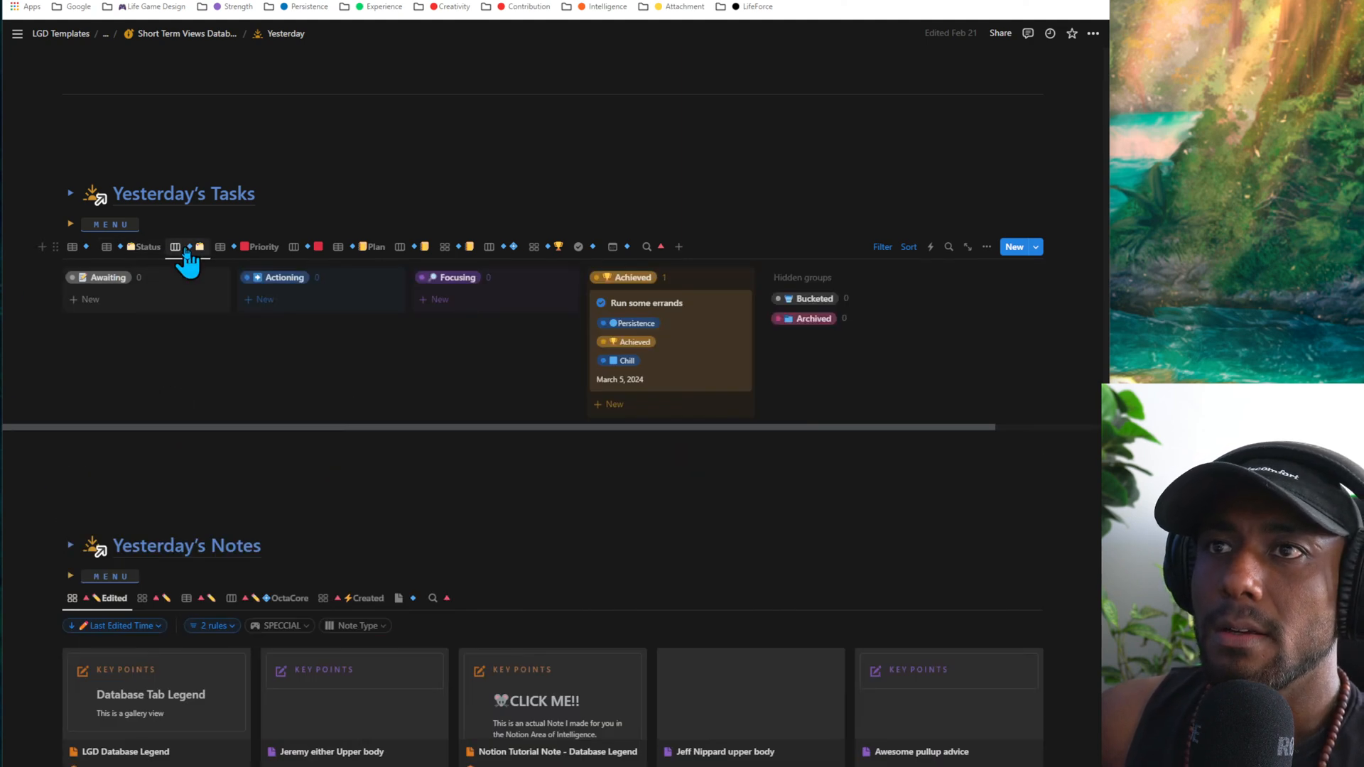
left_click(262, 250)
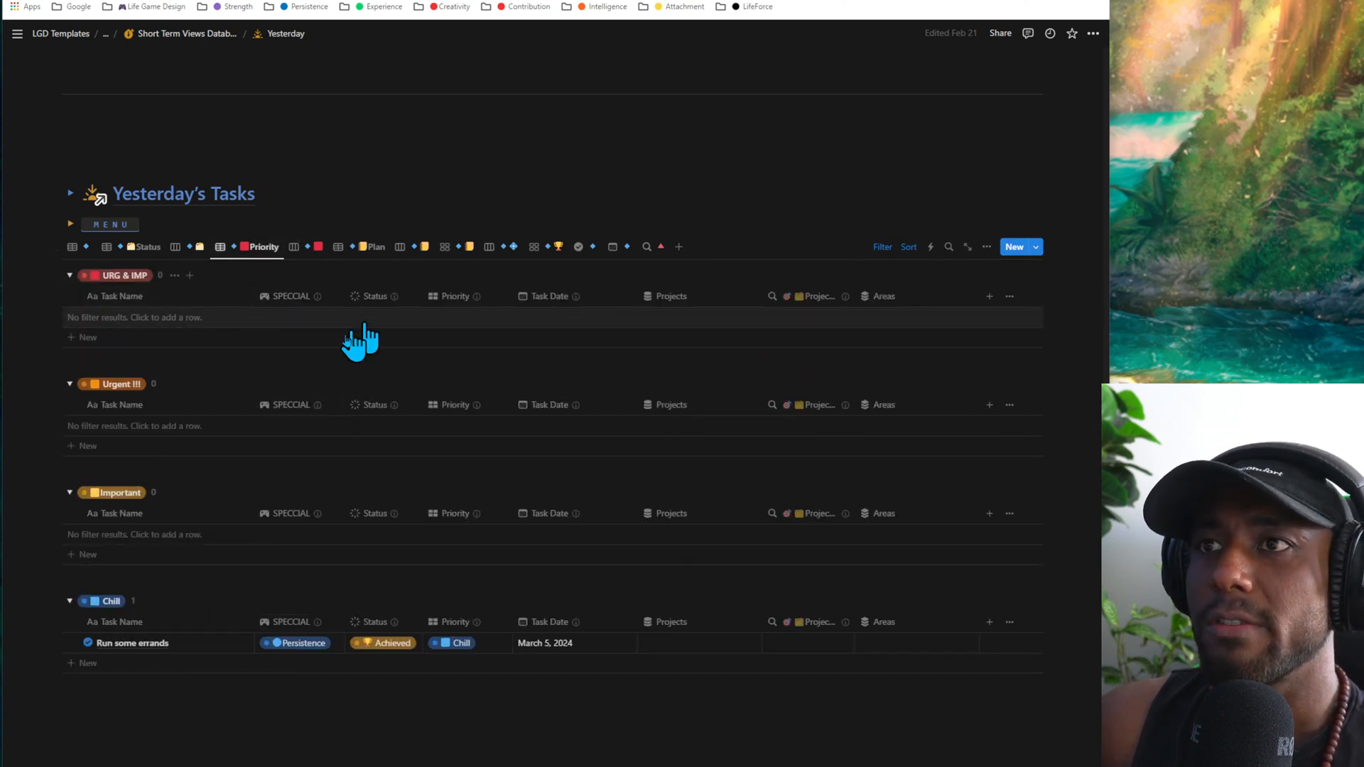
scroll(358, 238, "down", 1)
left_click(351, 192)
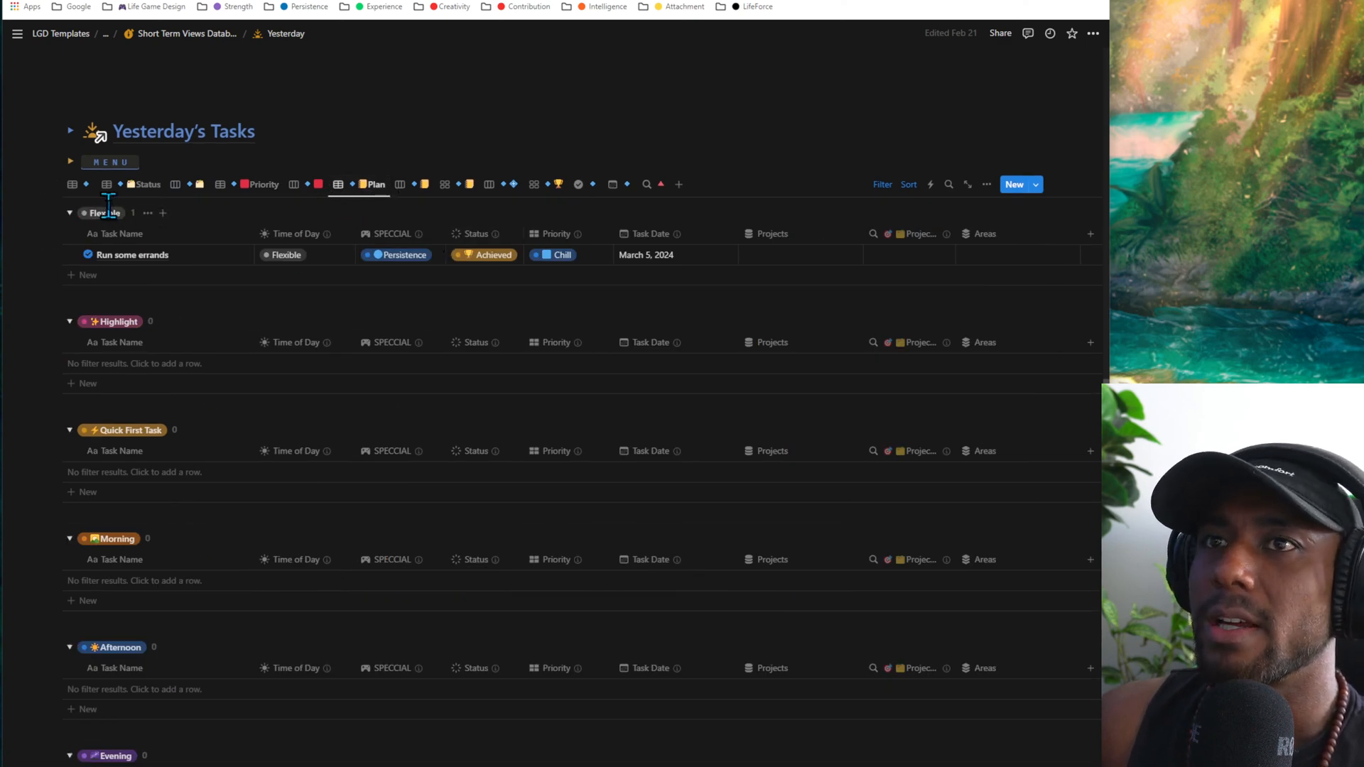
- Show Yesterday's Tasks in the Status table, the trophy gallery and the SPECCIAL board, finishing on the trophy gallery
left_click(123, 186)
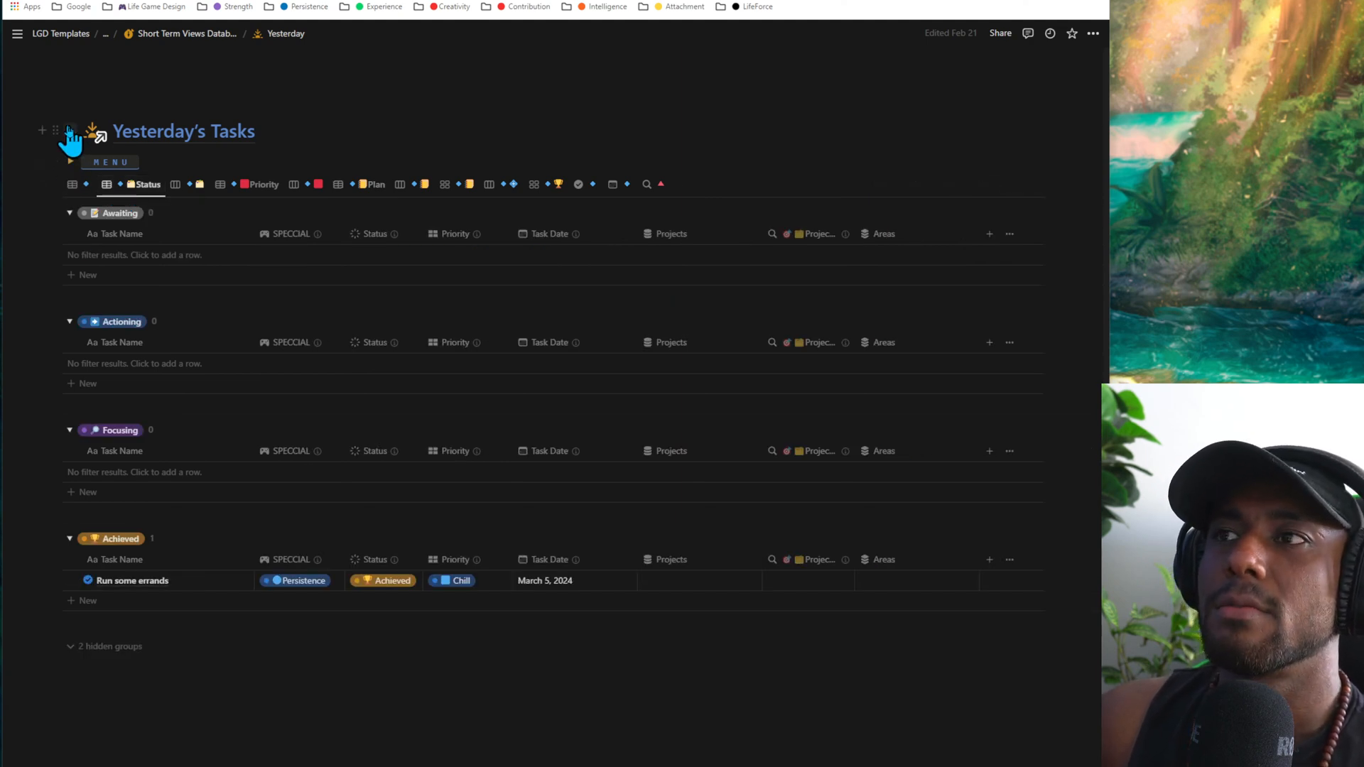
left_click(550, 186)
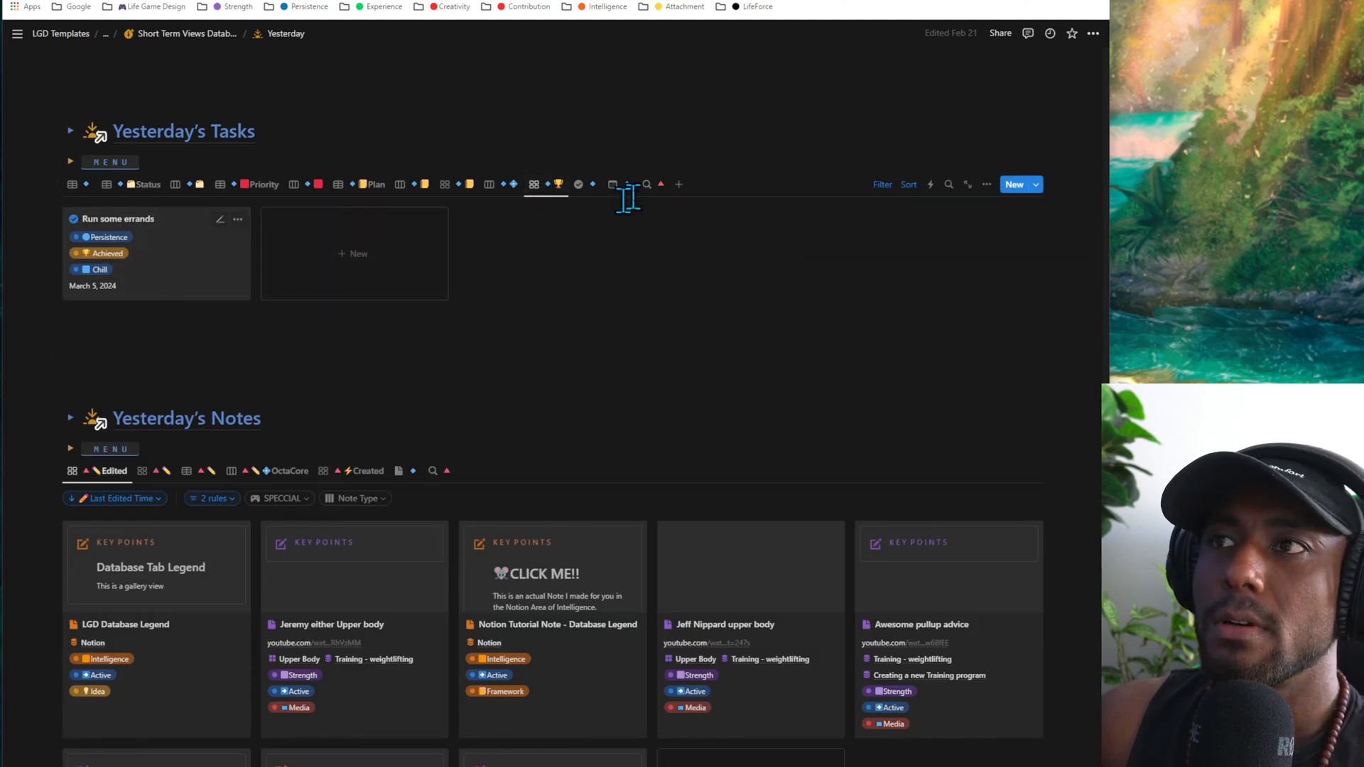
left_click(502, 189)
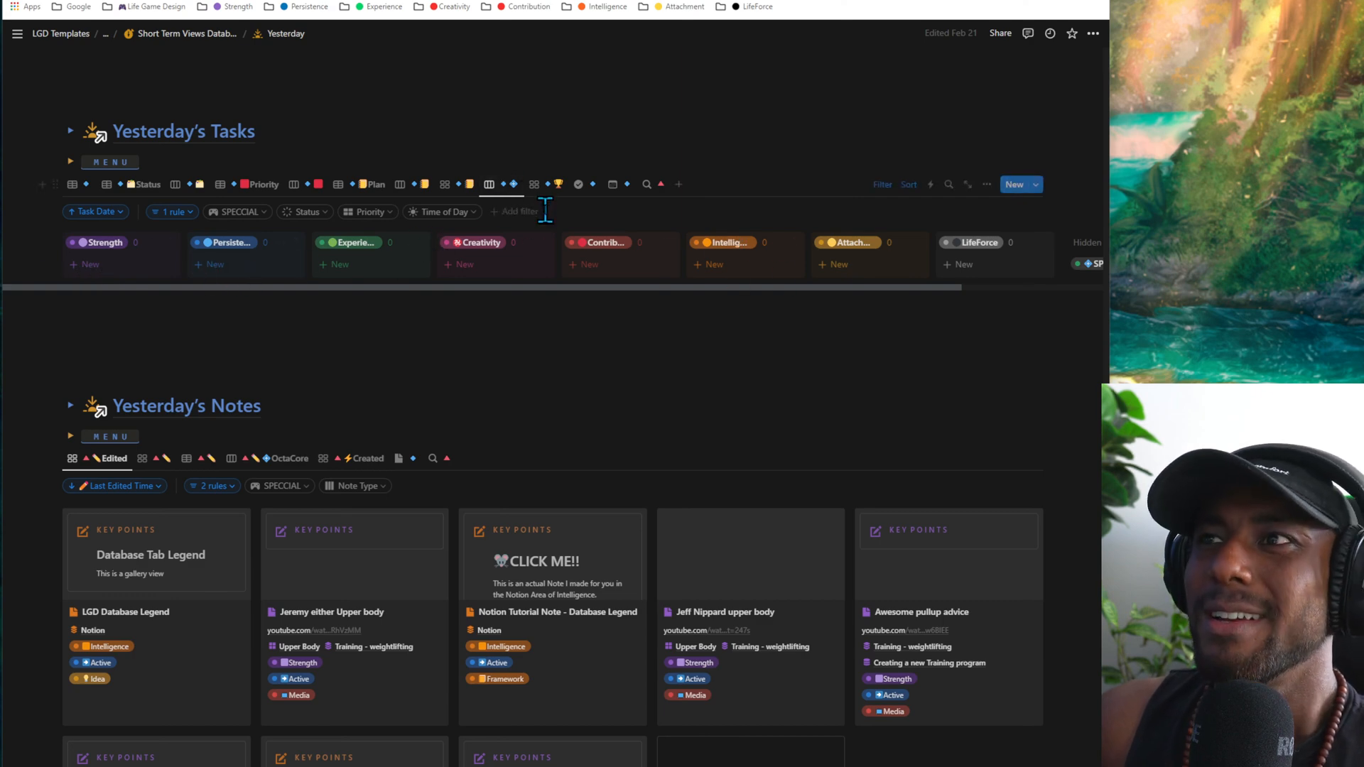
left_click(551, 187)
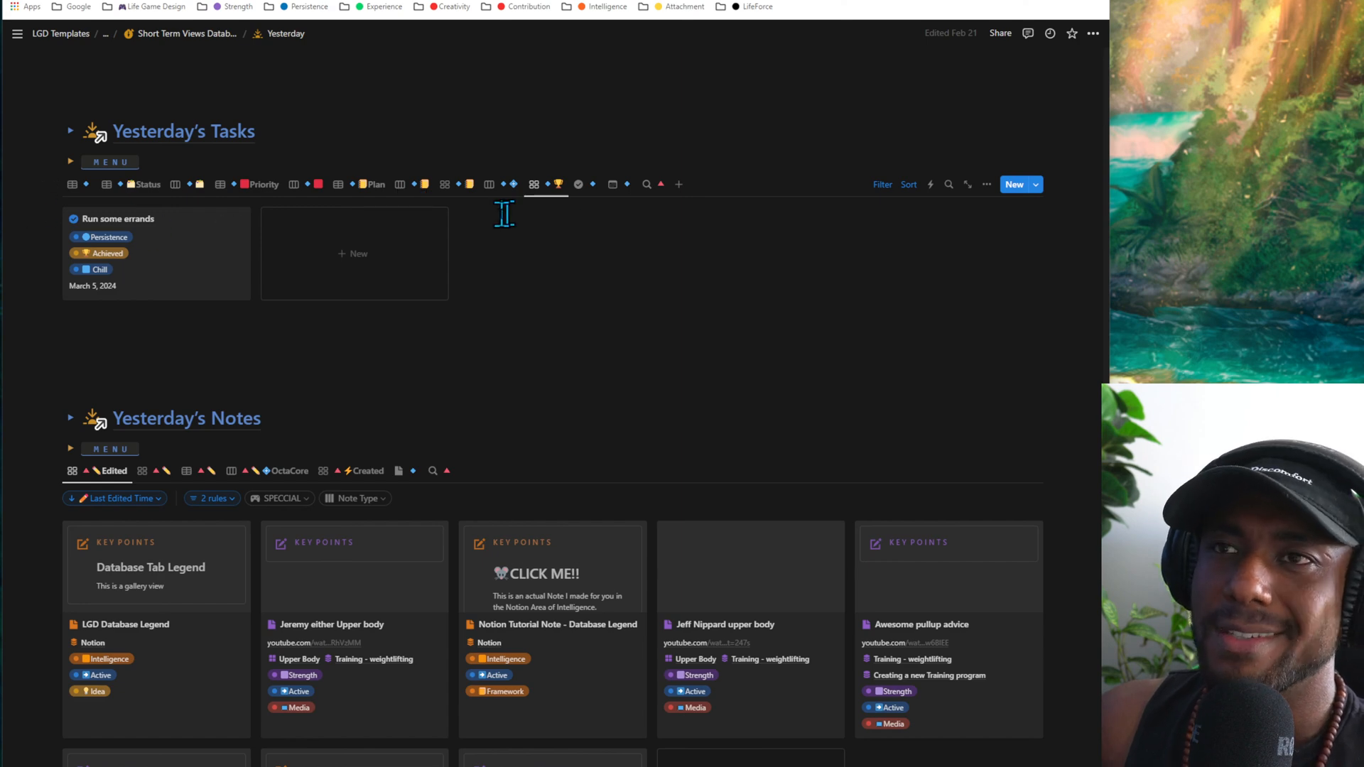
- Edit the LGD Database Legend and Jeremy either Upper body notes from their cards in the Edited gallery of Yesterday's Notes
scroll(454, 419, "down", 4)
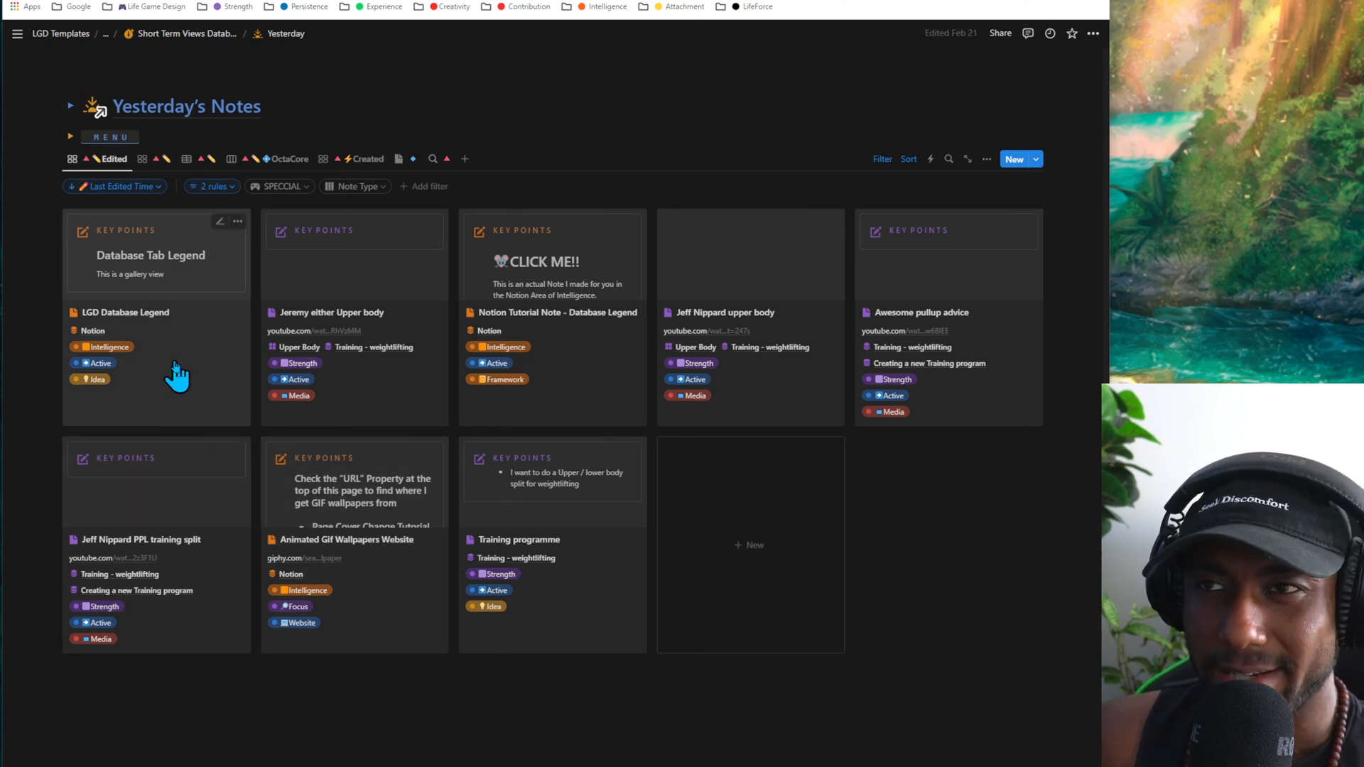
left_click(220, 221)
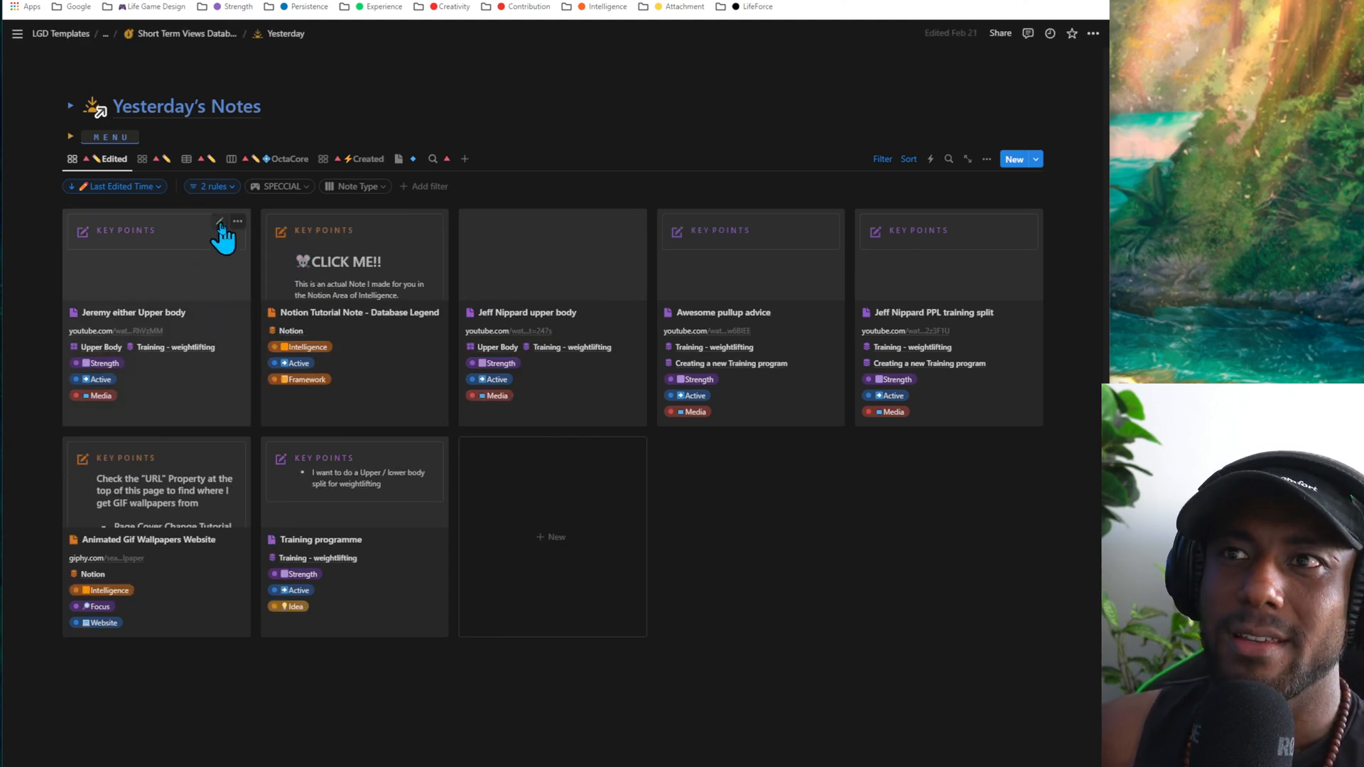
left_click(221, 225)
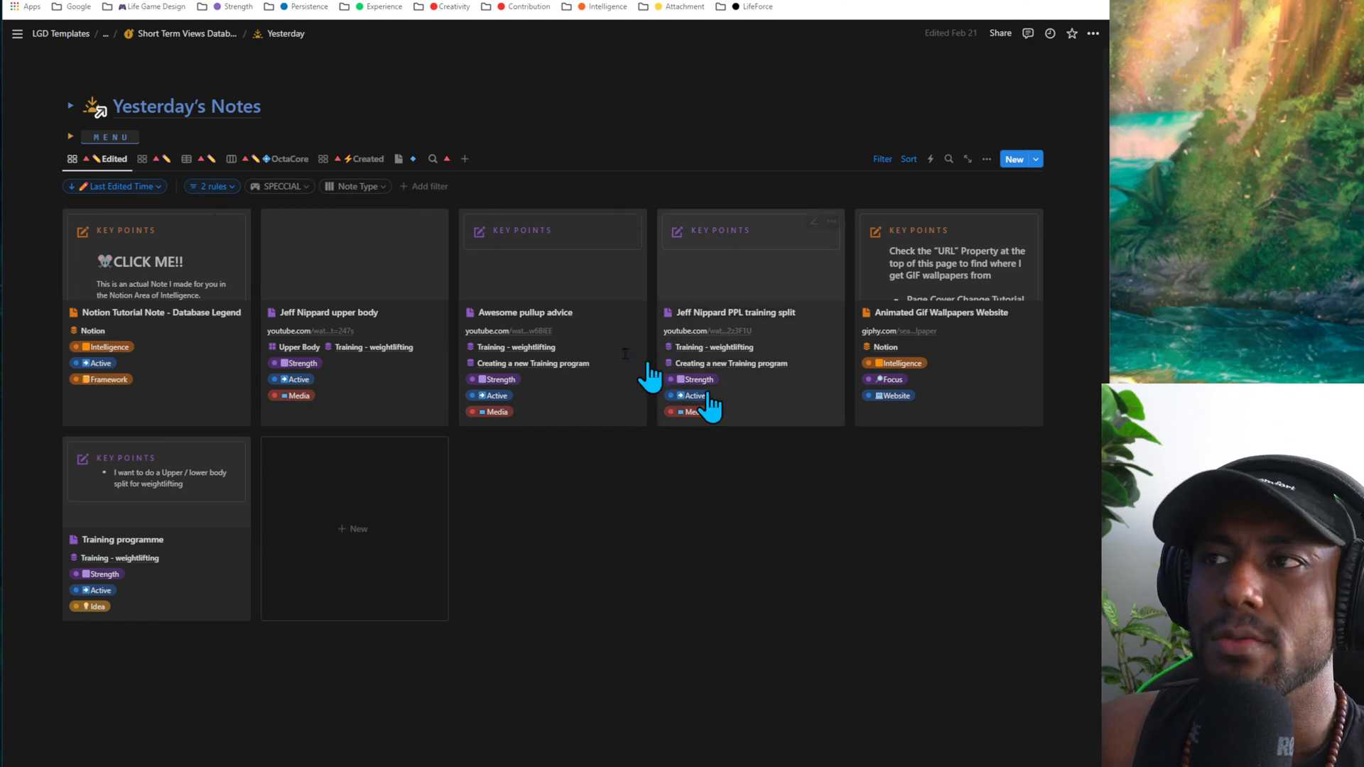
- Open the Notion Tutorial Note - Database Legend, read through its database tab guidelines and close it
left_click(151, 255)
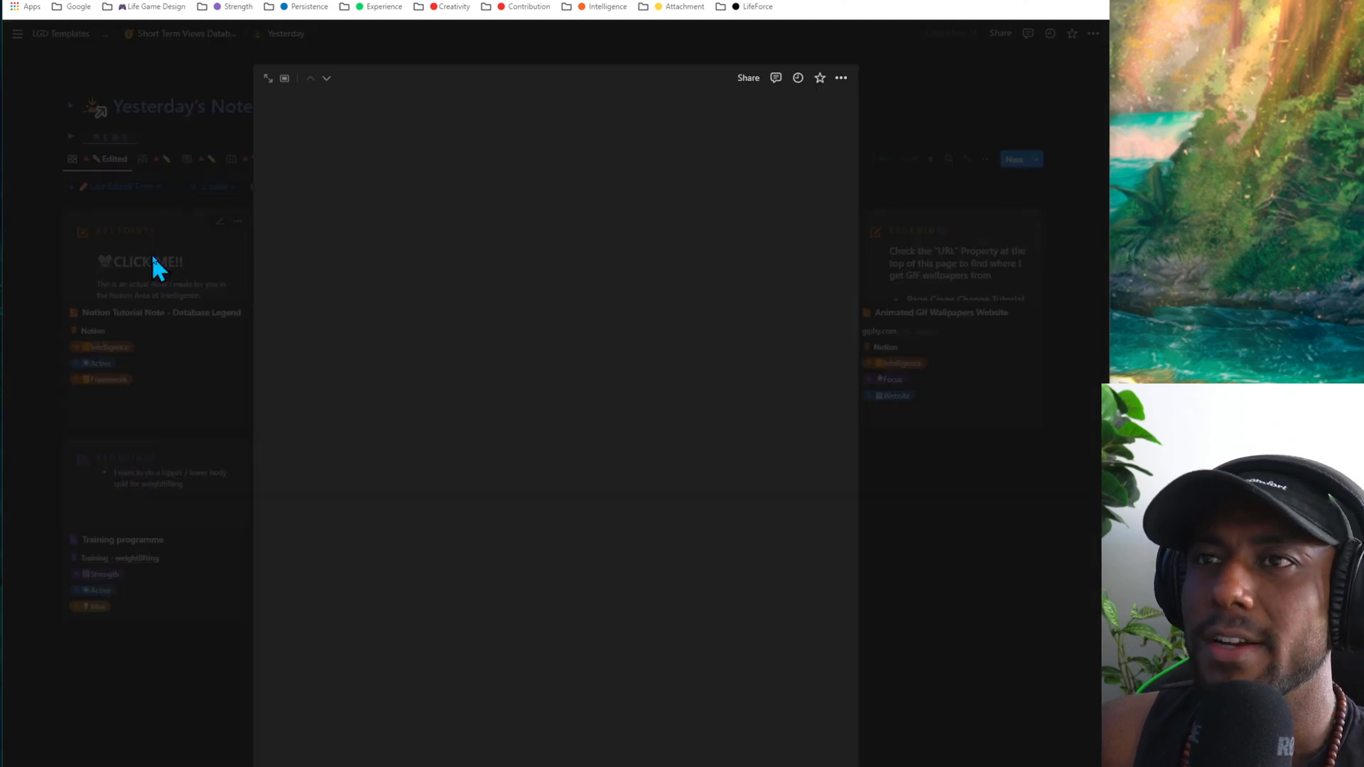
scroll(650, 490, "down", 15)
scroll(648, 469, "up", 5)
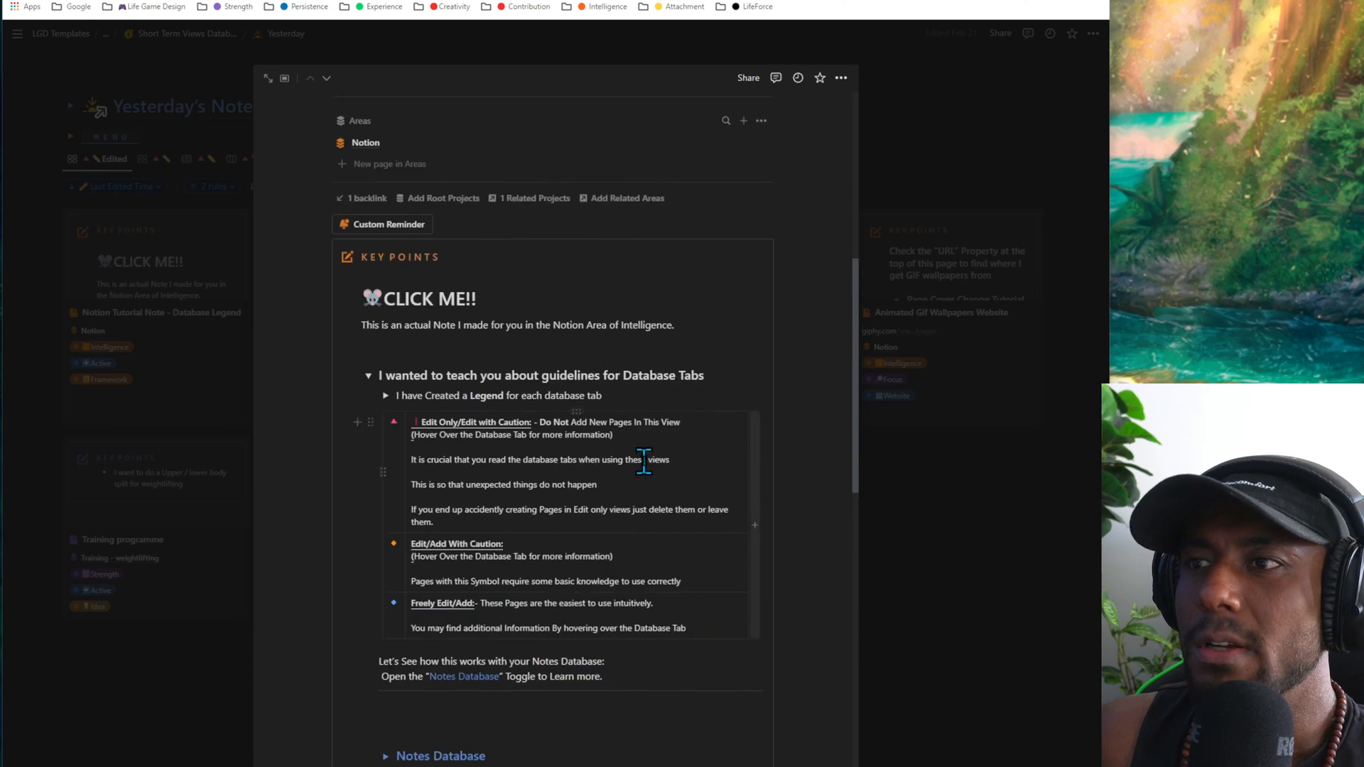
scroll(649, 462, "down", 7)
scroll(646, 461, "up", 8)
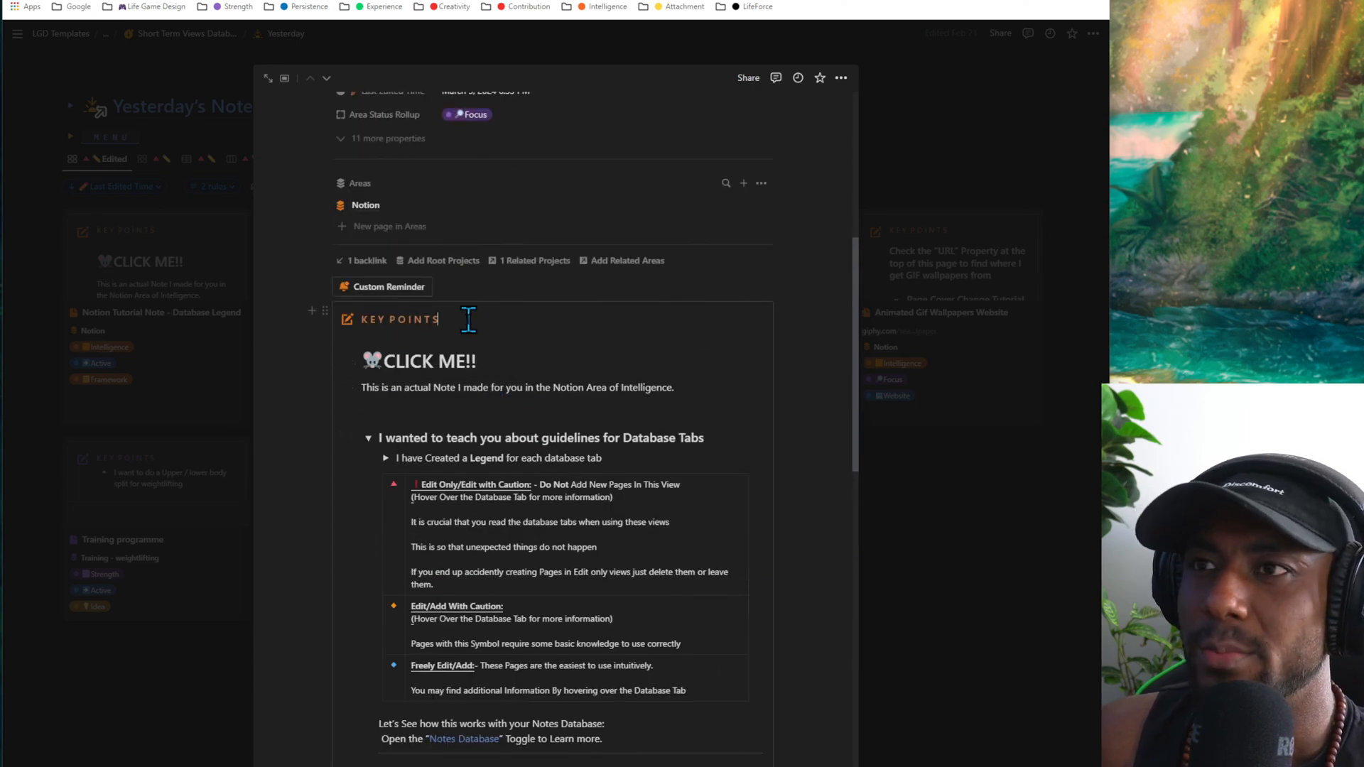
left_click(884, 593)
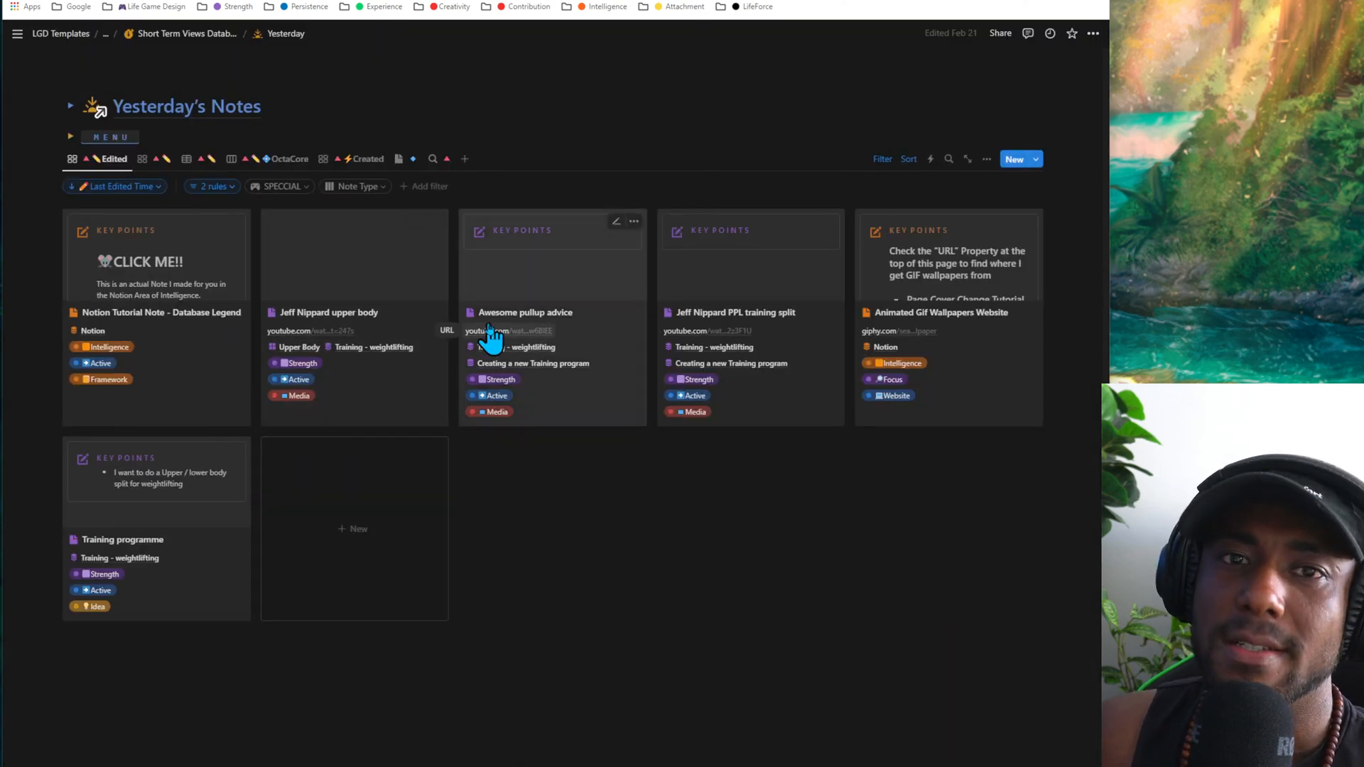
- Switch Yesterday's Notes to the gallery grouped by note type and look through its groups
scroll(490, 333, "up", 1)
scroll(337, 520, "down", 5)
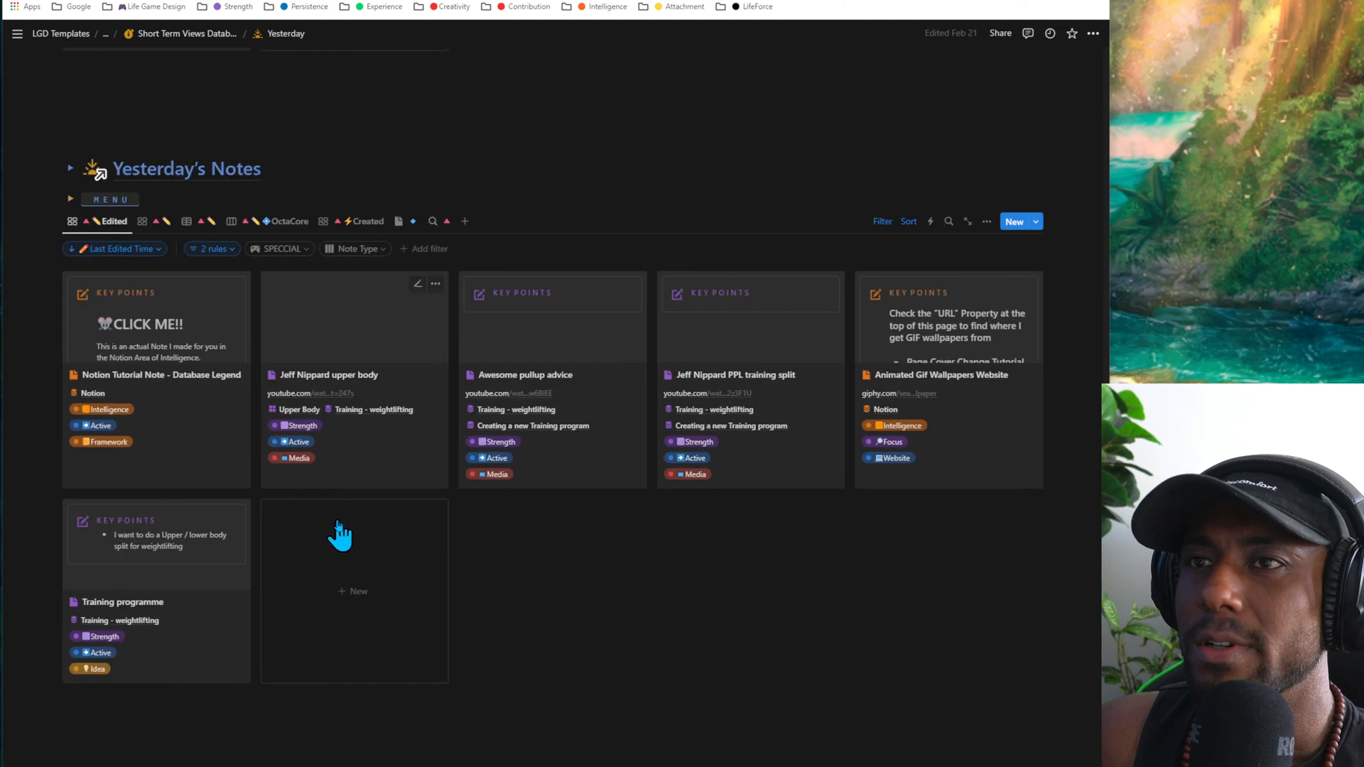
scroll(344, 529, "up", 2)
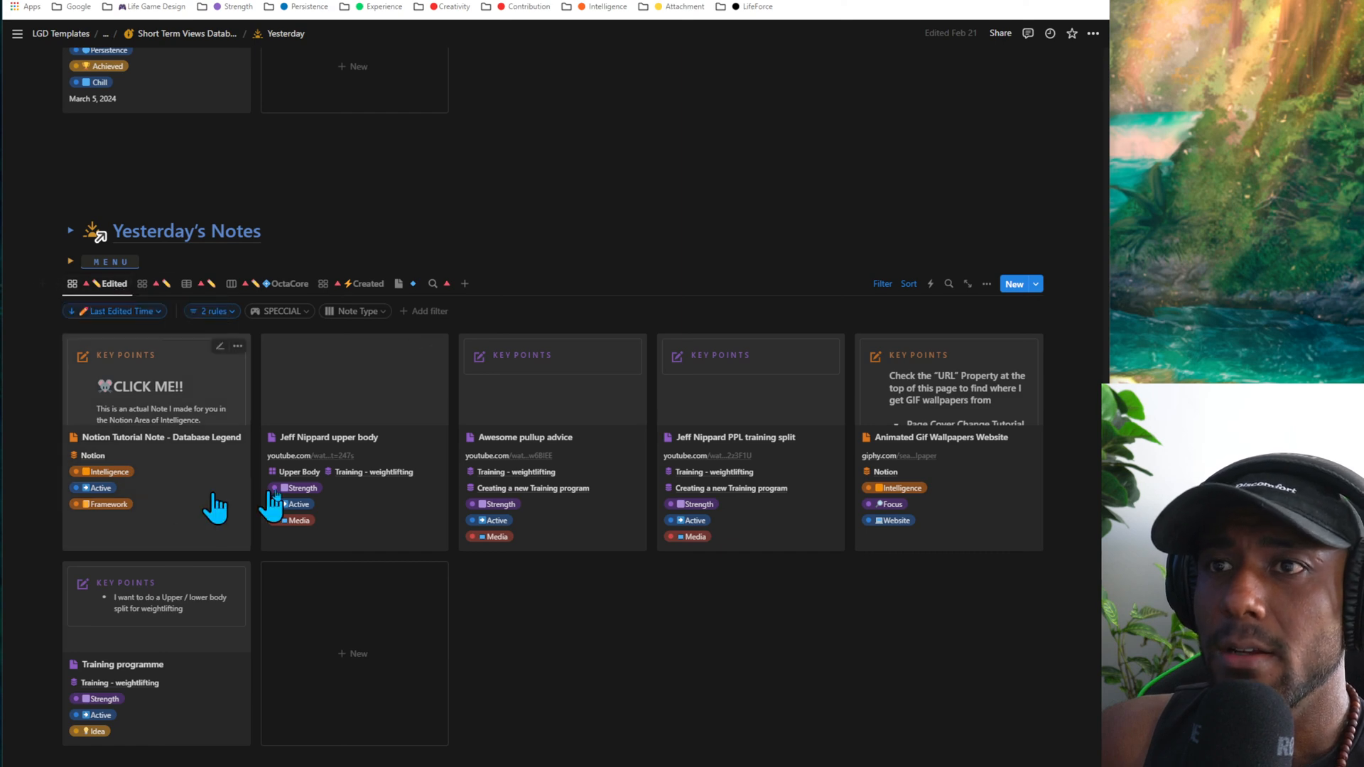
left_click(154, 284)
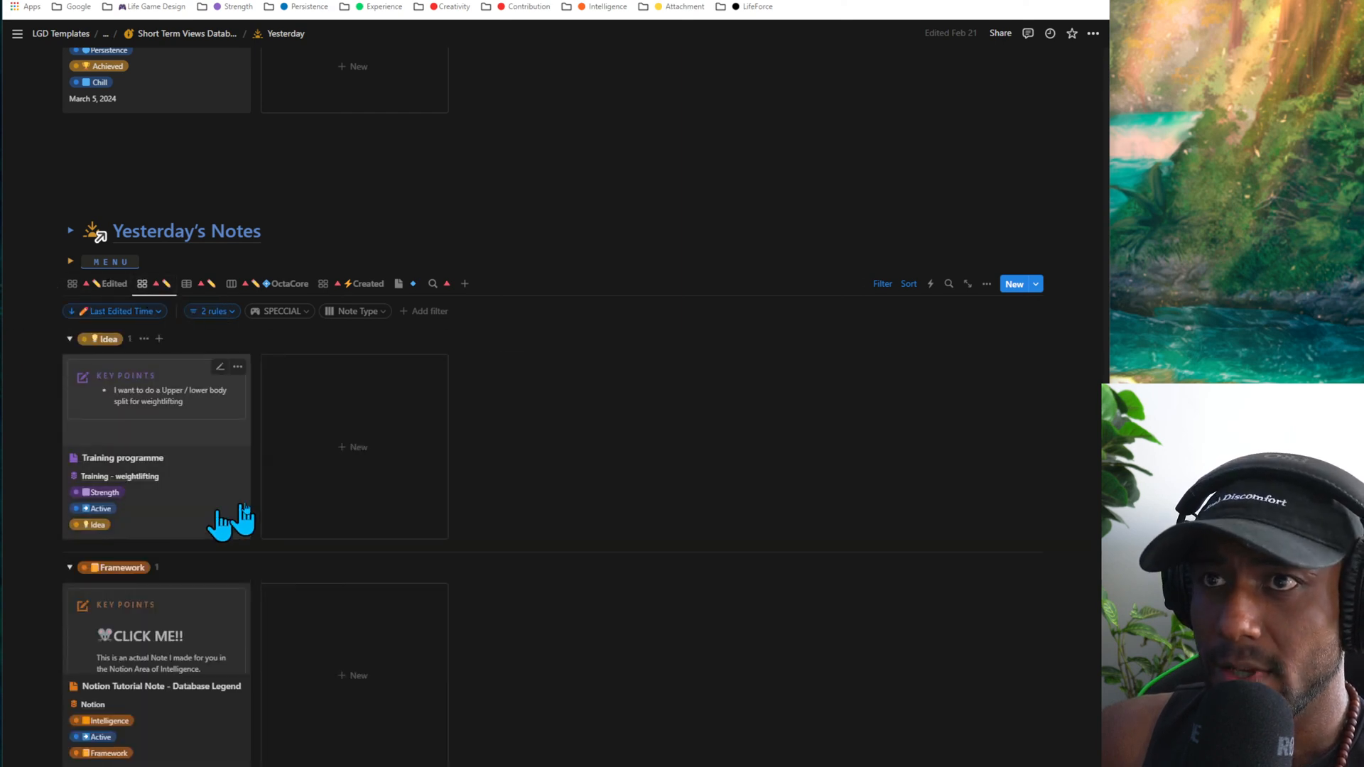
scroll(298, 405, "down", 2)
scroll(253, 274, "down", 1)
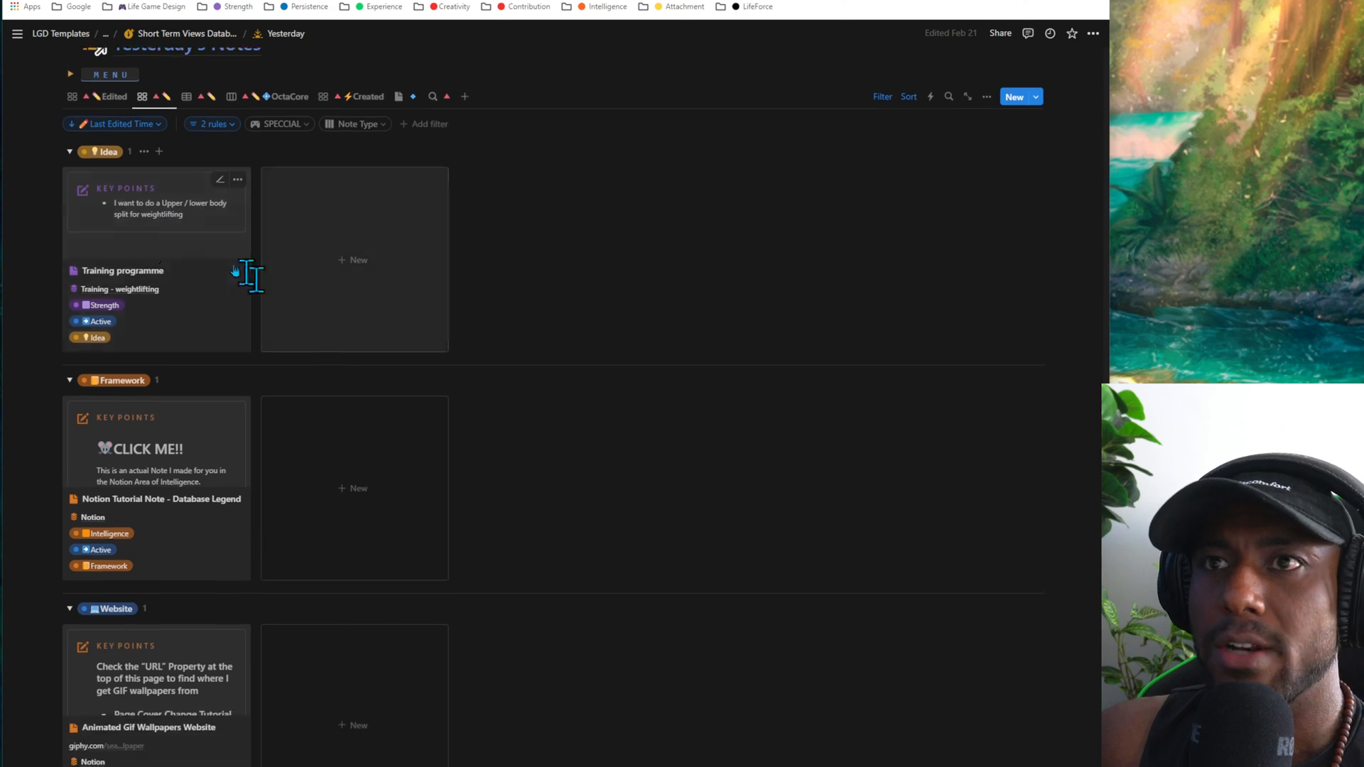
scroll(267, 327, "down", 1)
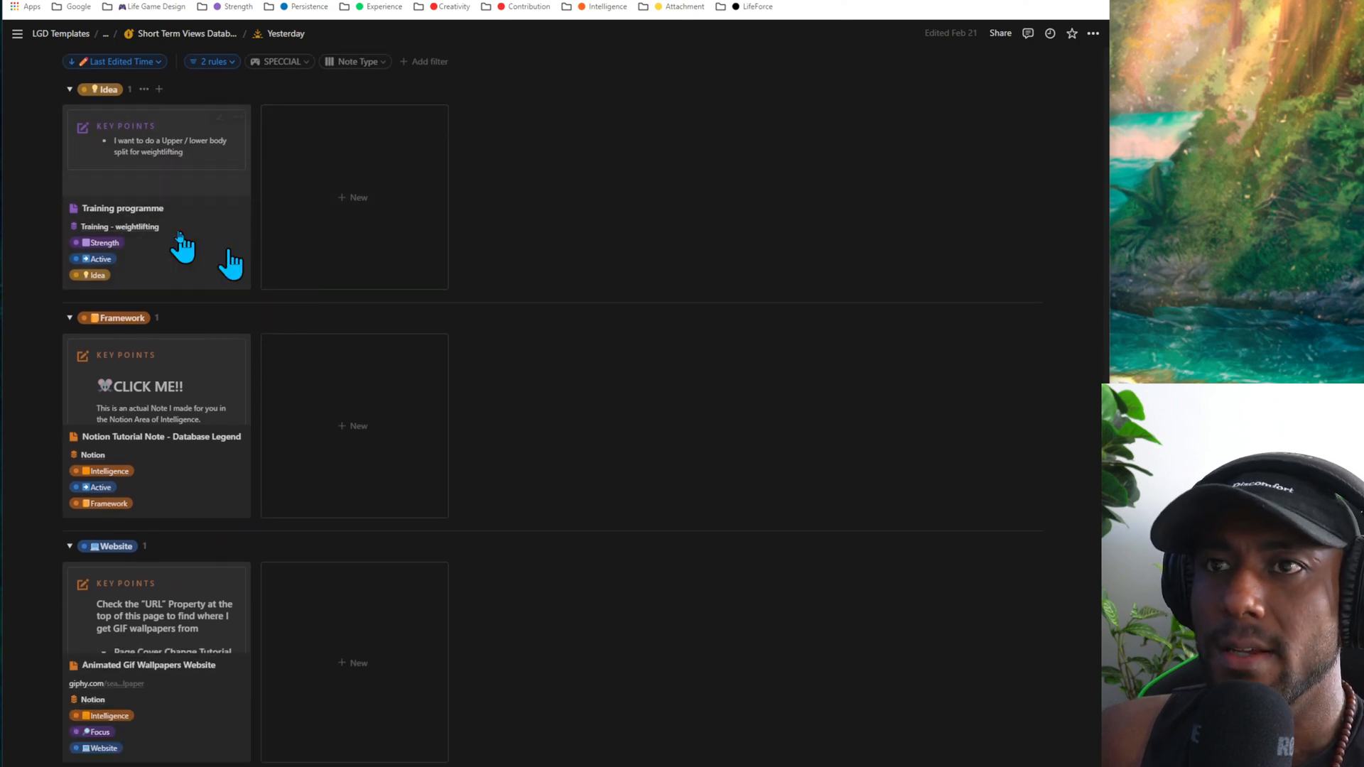
- Collapse the Idea, Framework and Website groups in the note type gallery
left_click(70, 89)
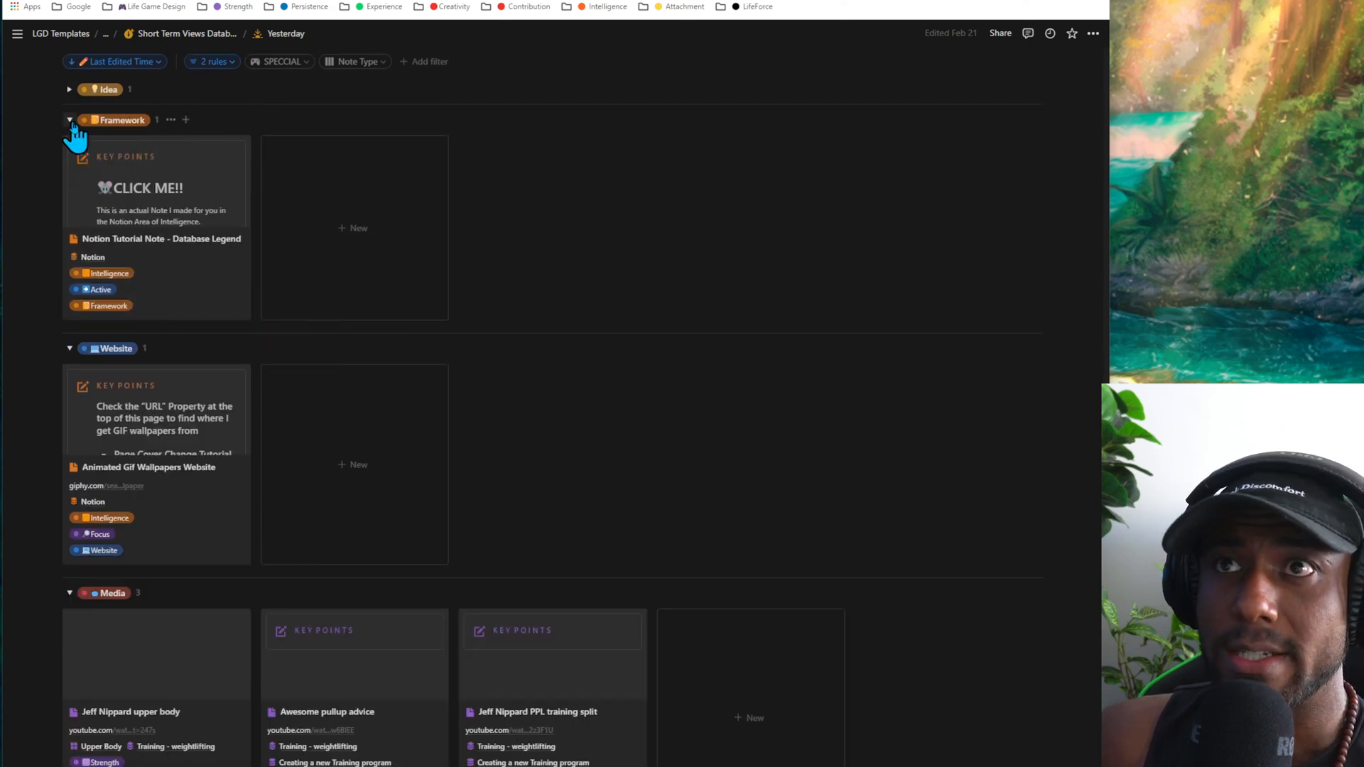
left_click(69, 119)
left_click(69, 148)
- Show Yesterday's Notes in the table view grouped by status
scroll(67, 213, "up", 3)
scroll(71, 348, "up", 4)
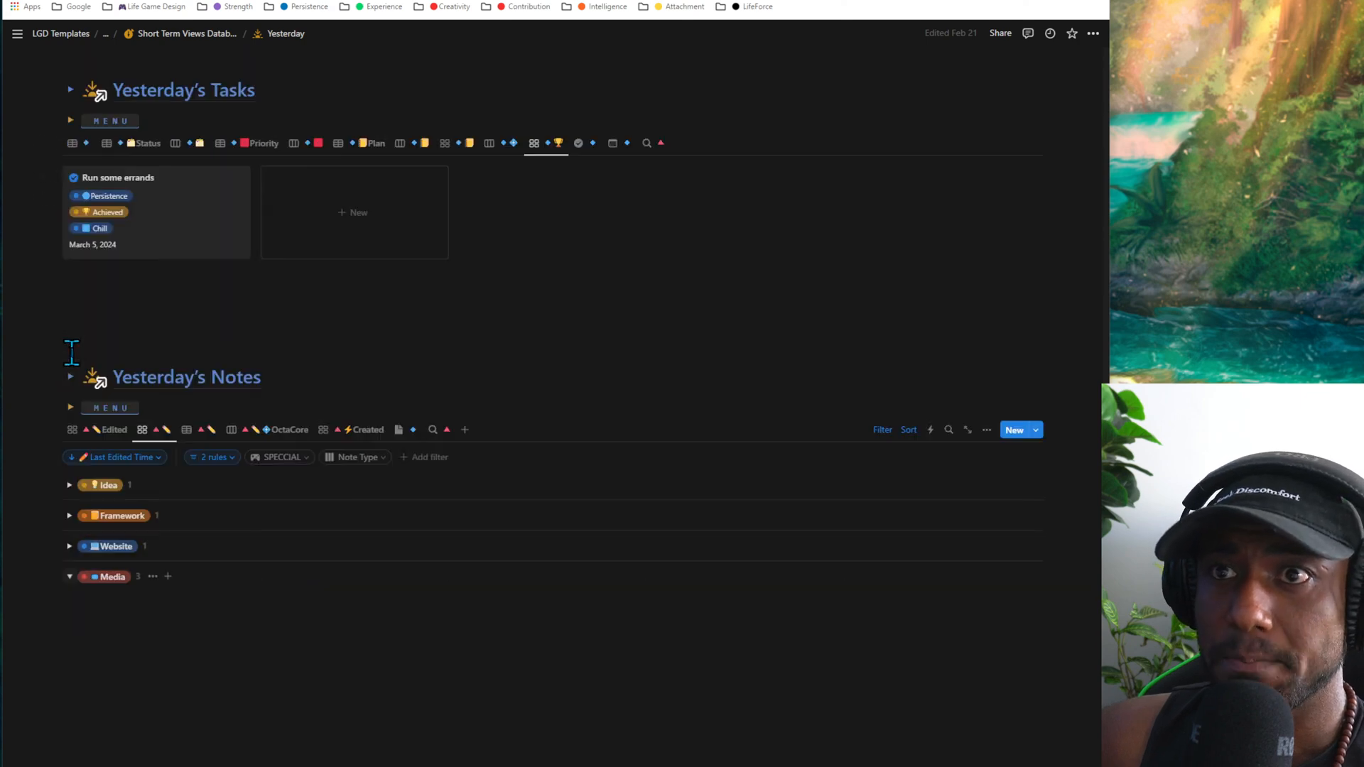
left_click(201, 434)
scroll(291, 426, "down", 4)
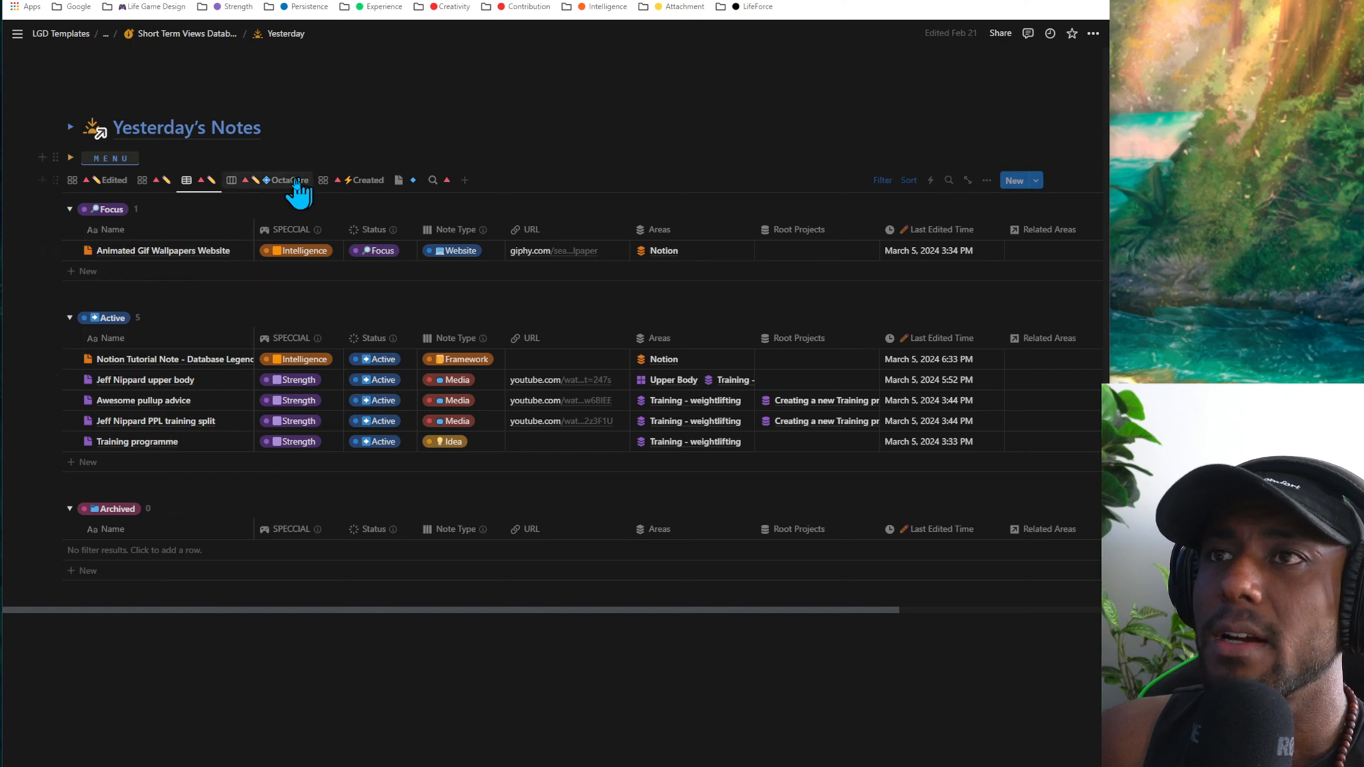
- Switch Yesterday's Notes to the OctaCore board and move the Jeff Nippard upper body note from Strength to Experience
left_click(228, 183)
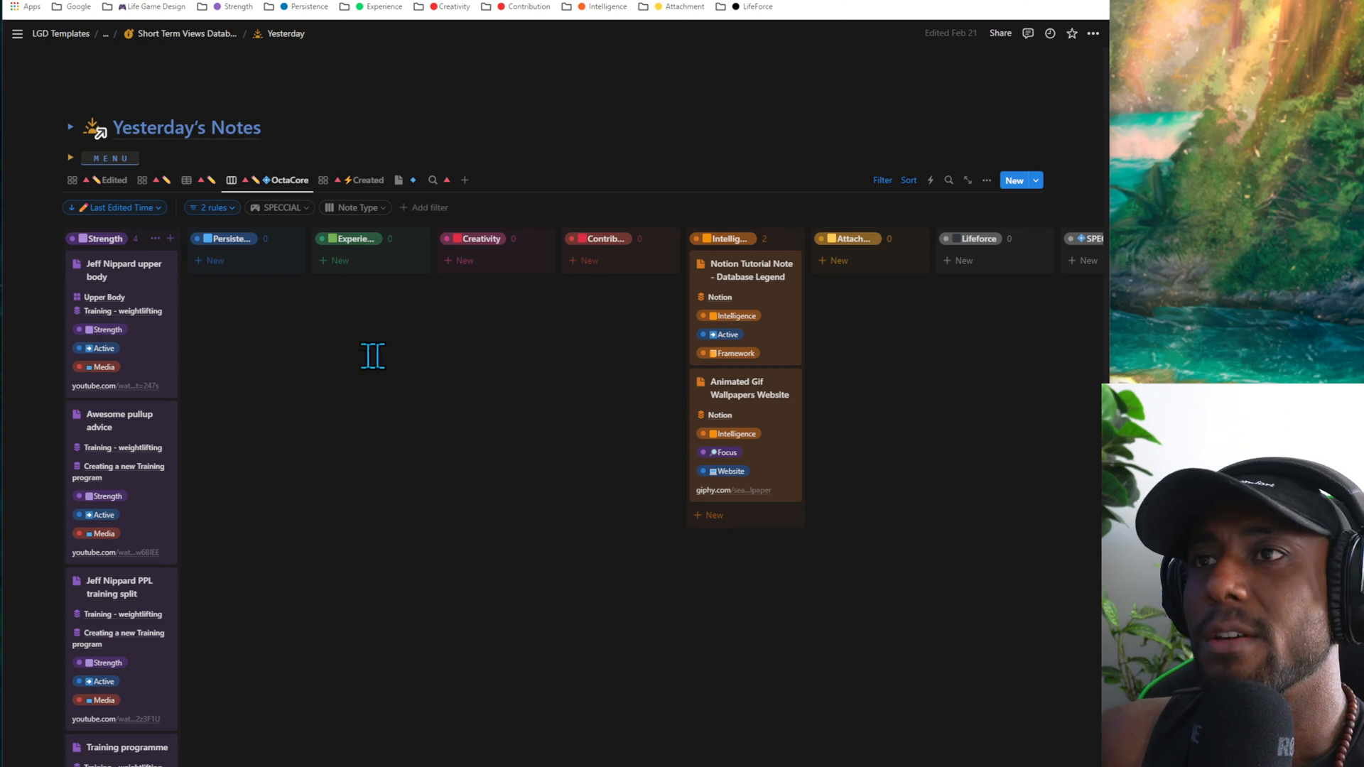
left_click_drag(125, 280, 358, 263)
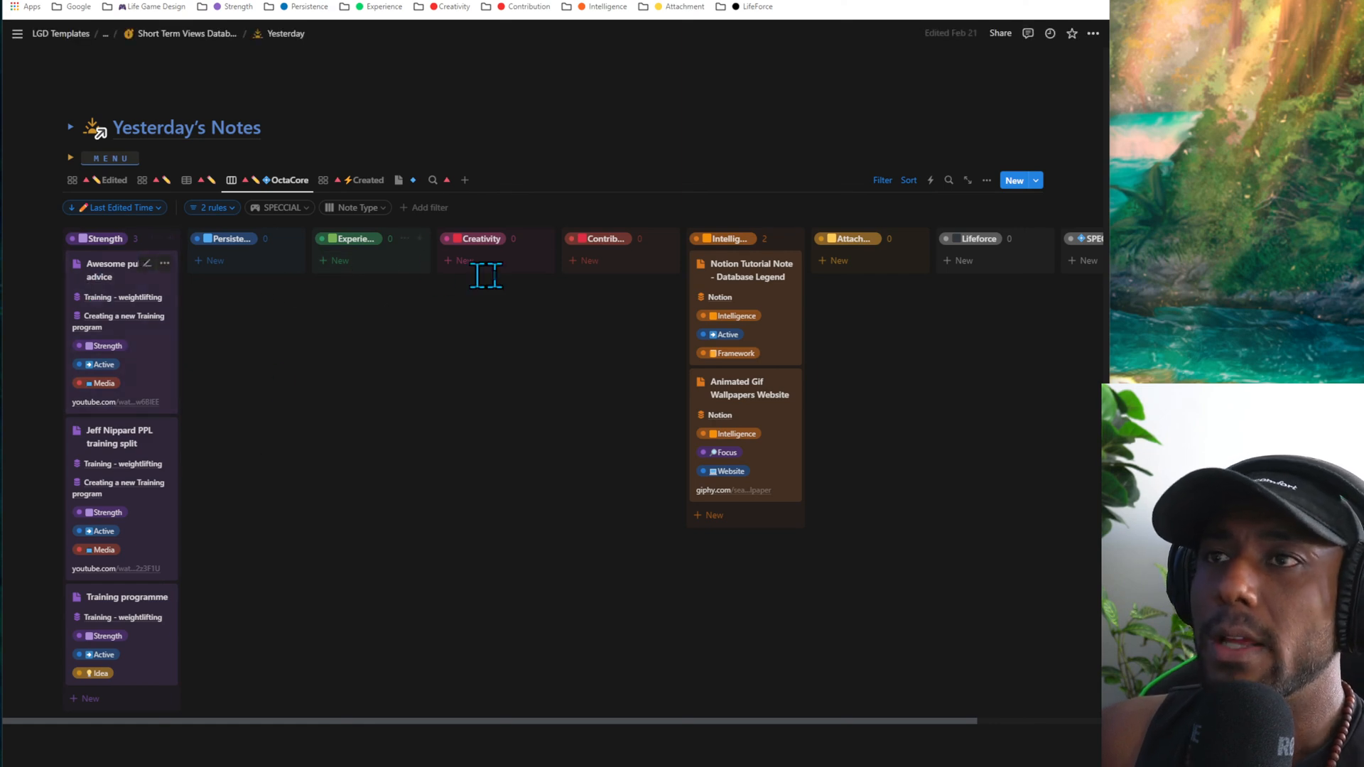
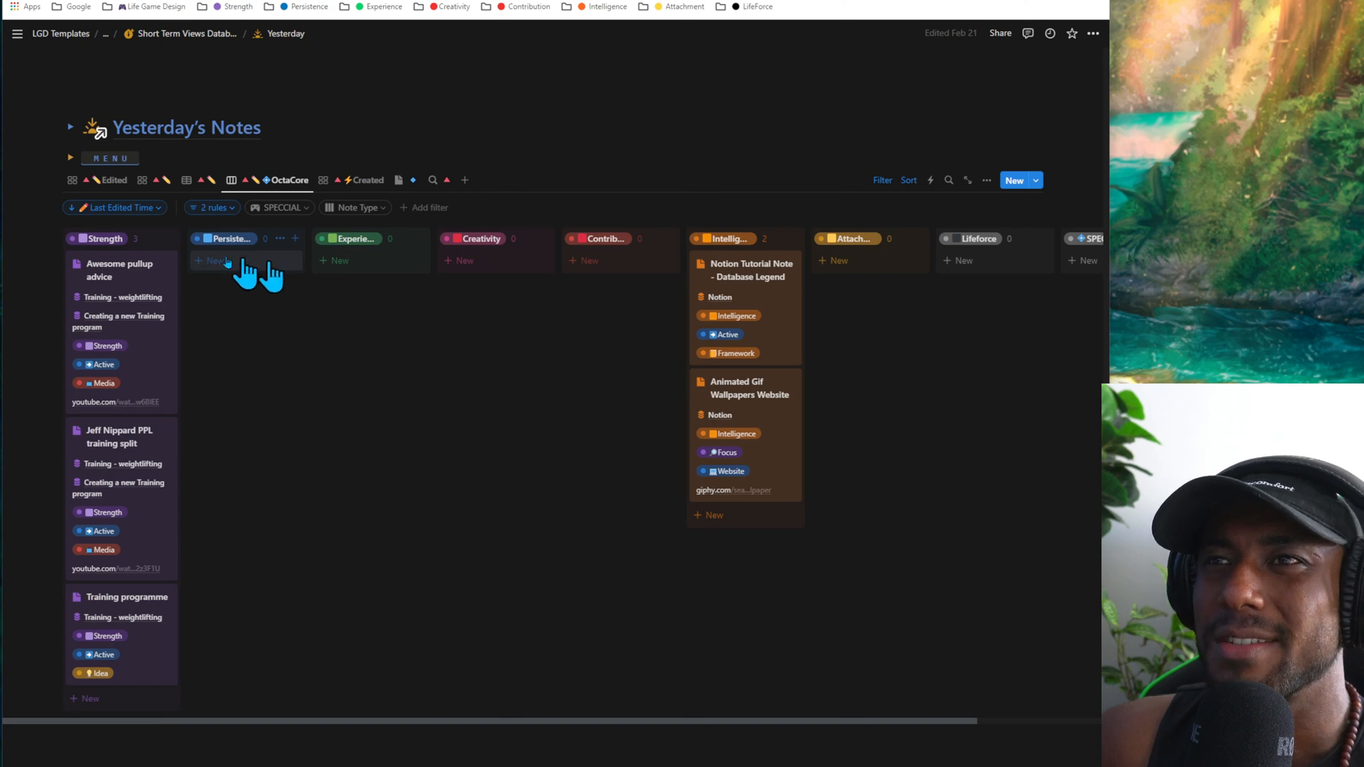
- Open the Today page and look over its navigation links and the status table of This Week's Projects
scroll(298, 447, "up", 20)
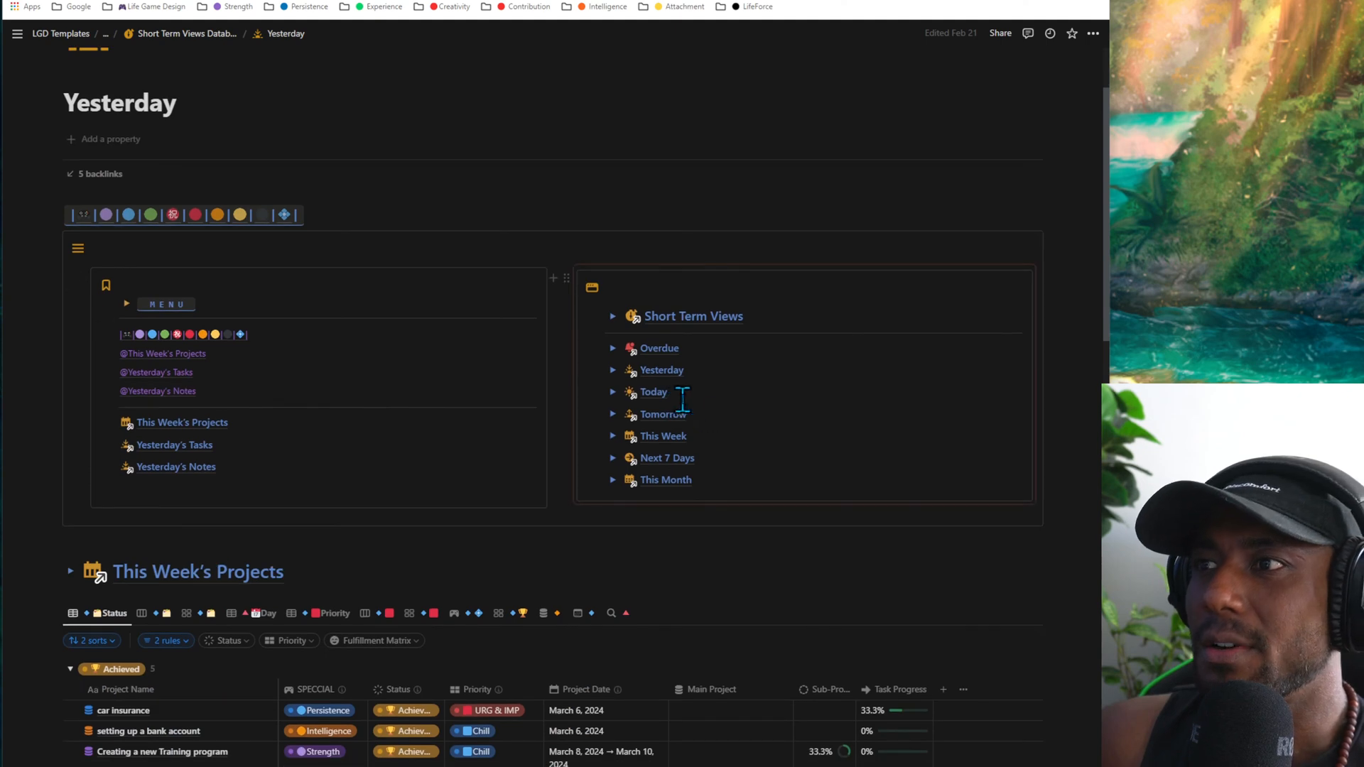
left_click(655, 394)
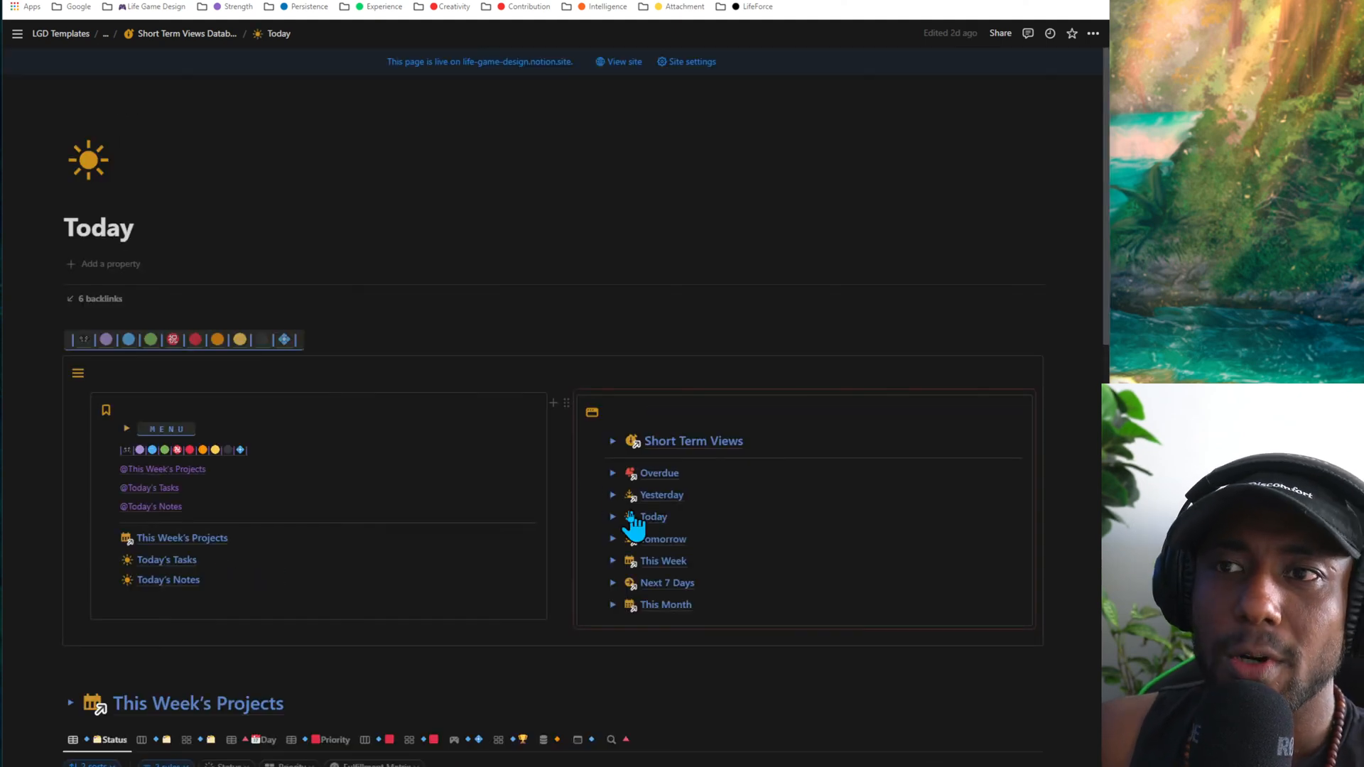
scroll(334, 471, "down", 5)
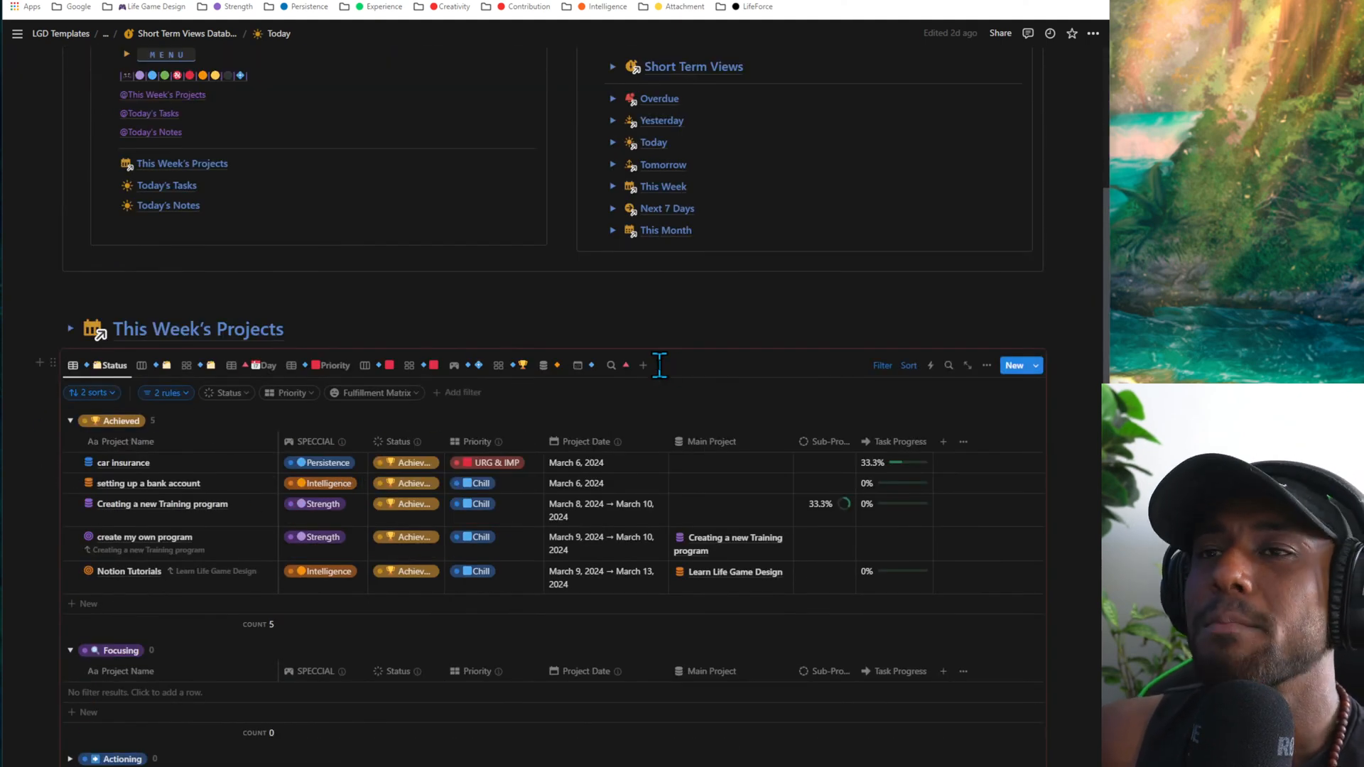
scroll(383, 334, "down", 3)
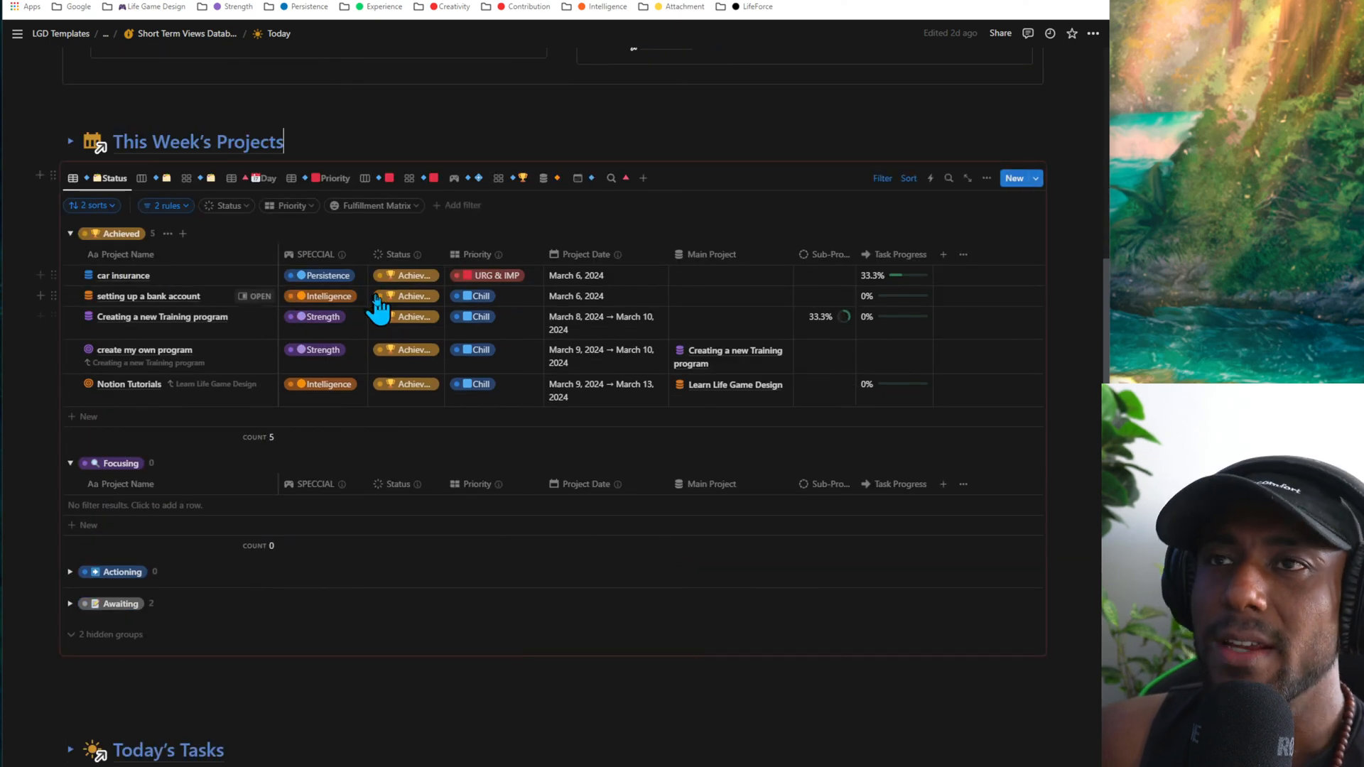
scroll(220, 302, "up", 4)
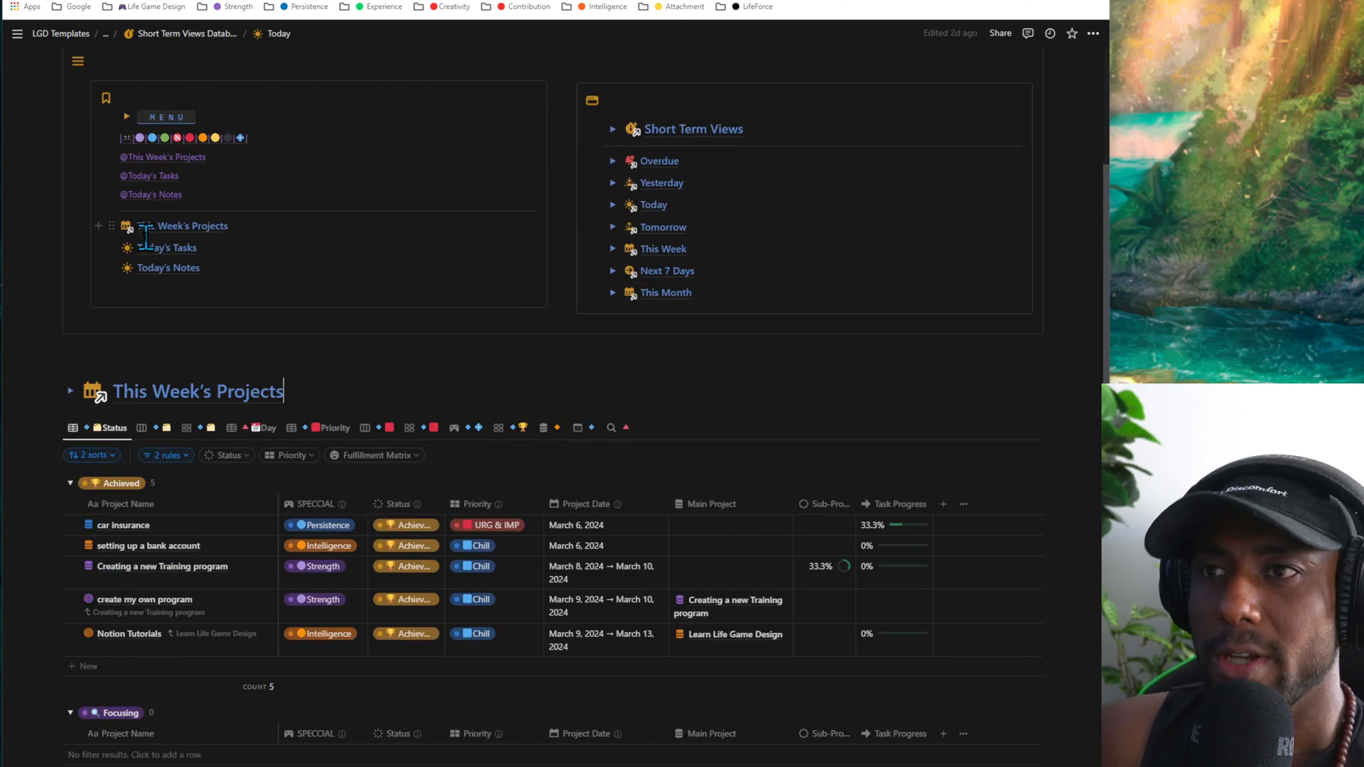
scroll(231, 309, "up", 3)
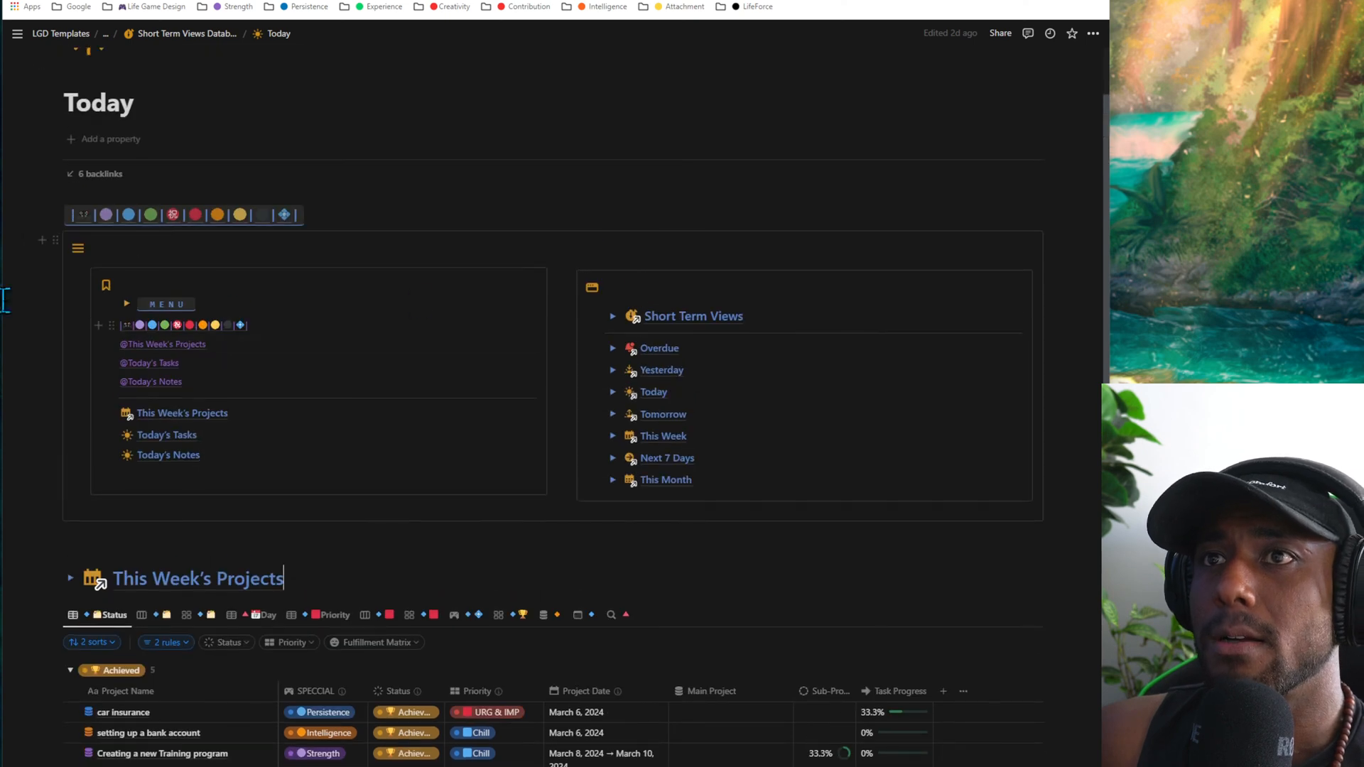
- Show This Week's Projects in the Day table and collapse every day group except Wednesday
scroll(496, 284, "down", 5)
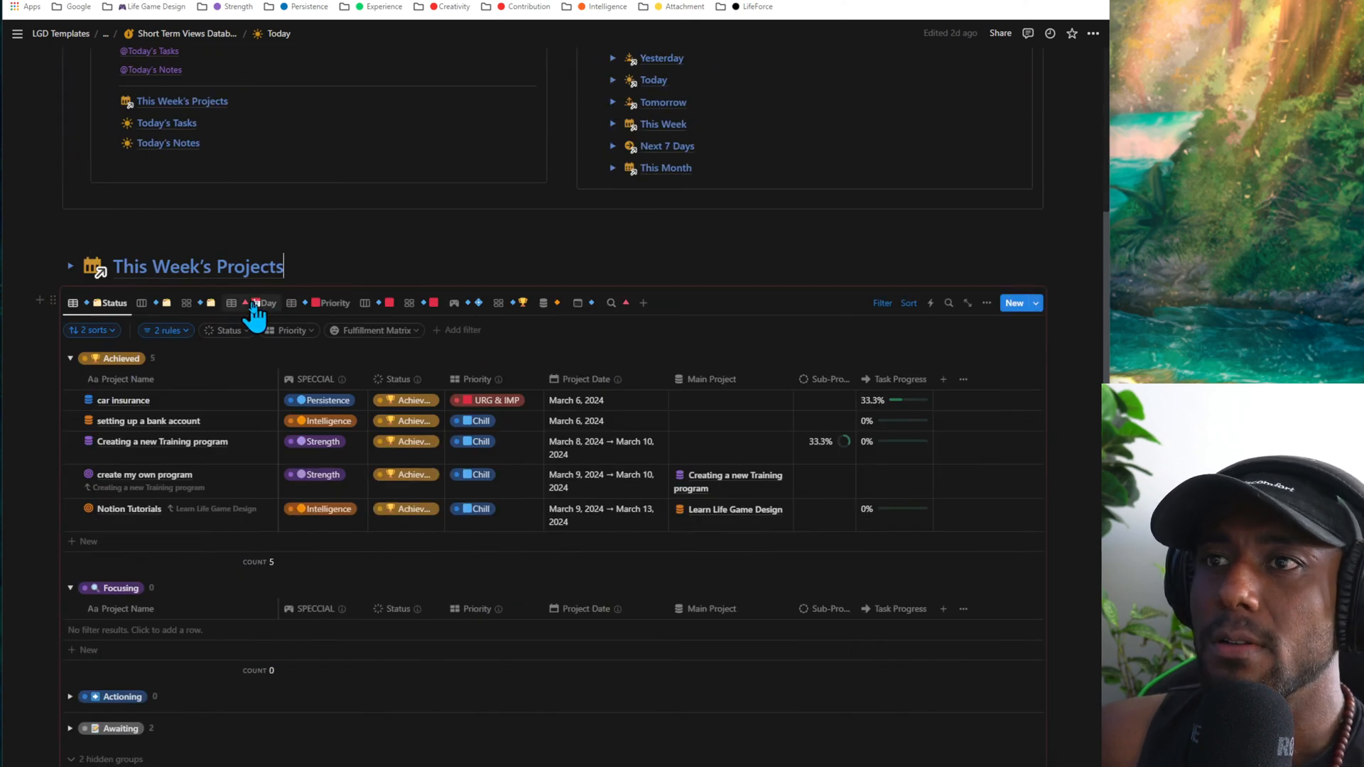
left_click(253, 306)
scroll(256, 317, "down", 4)
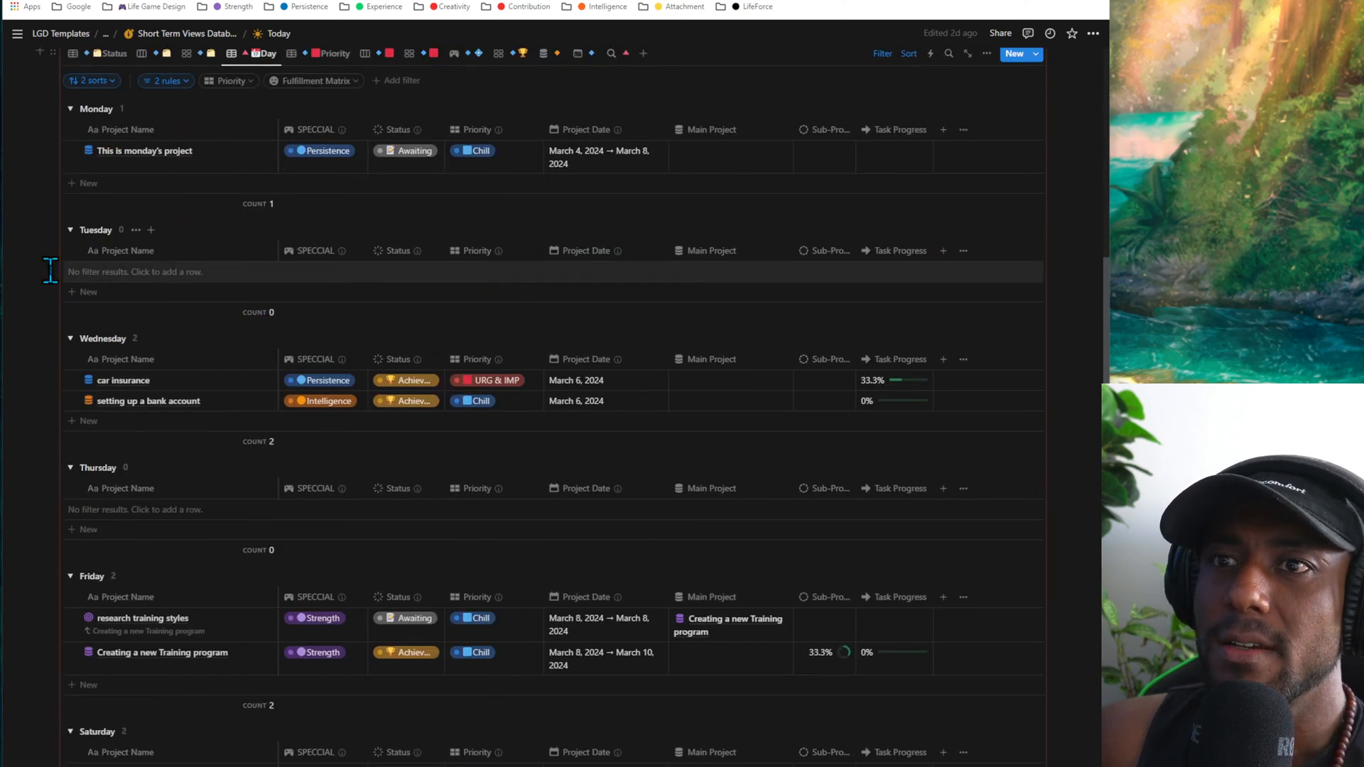
left_click(70, 230)
left_click(70, 108)
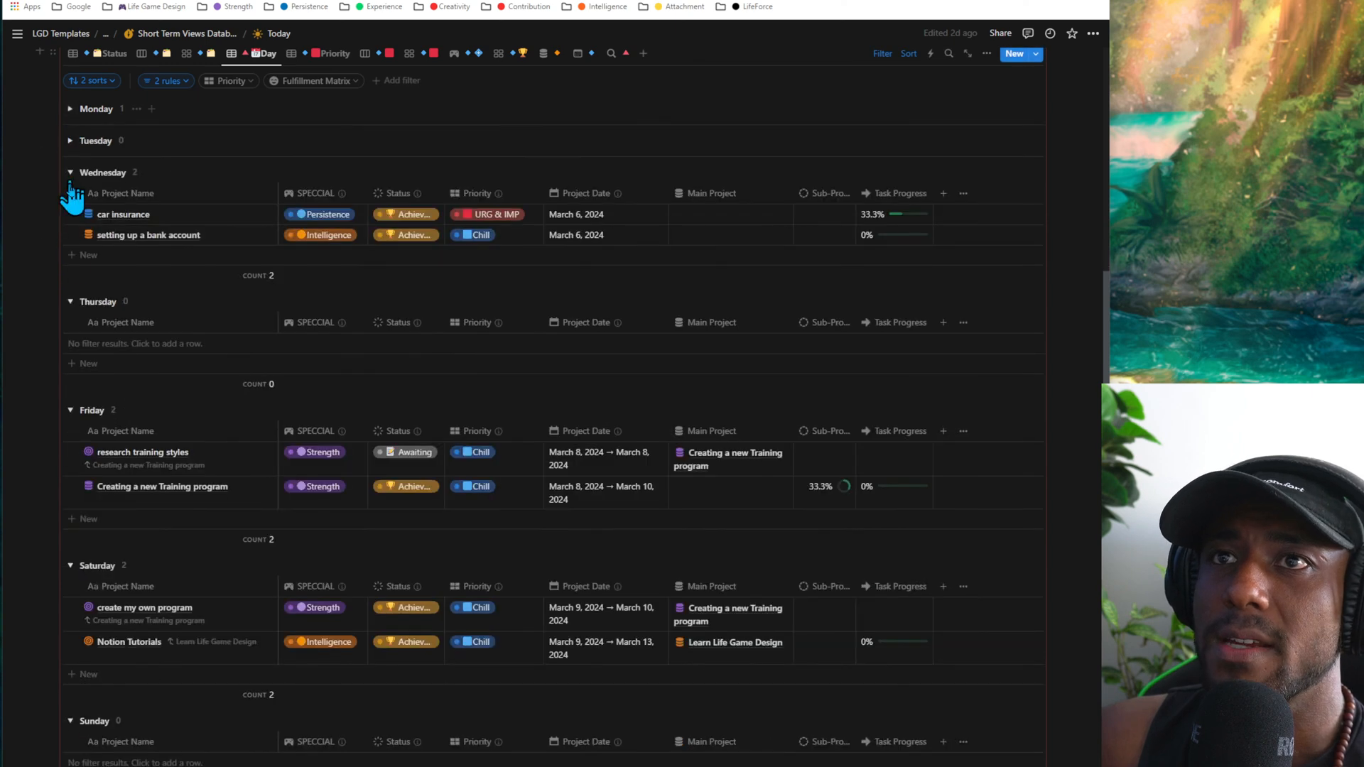
left_click(70, 301)
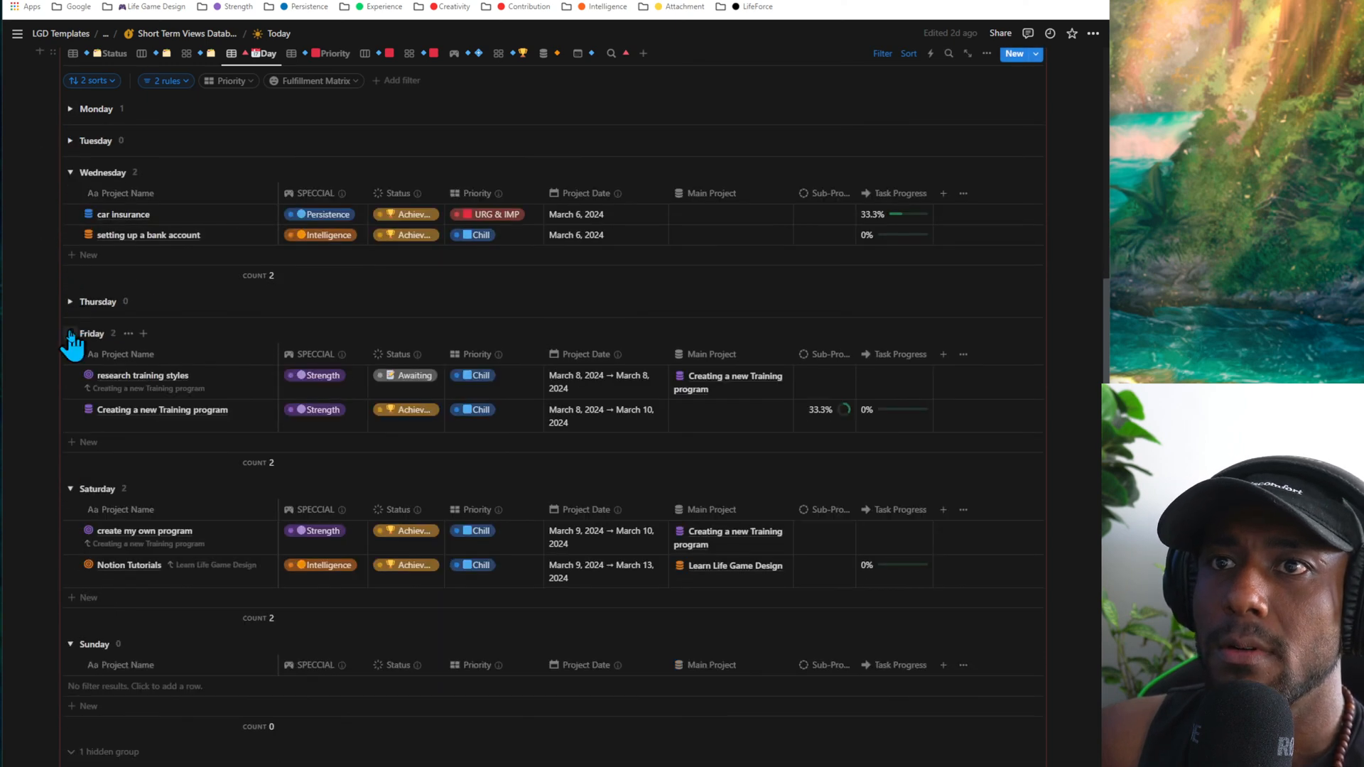
left_click(70, 333)
left_click(71, 365)
left_click(70, 397)
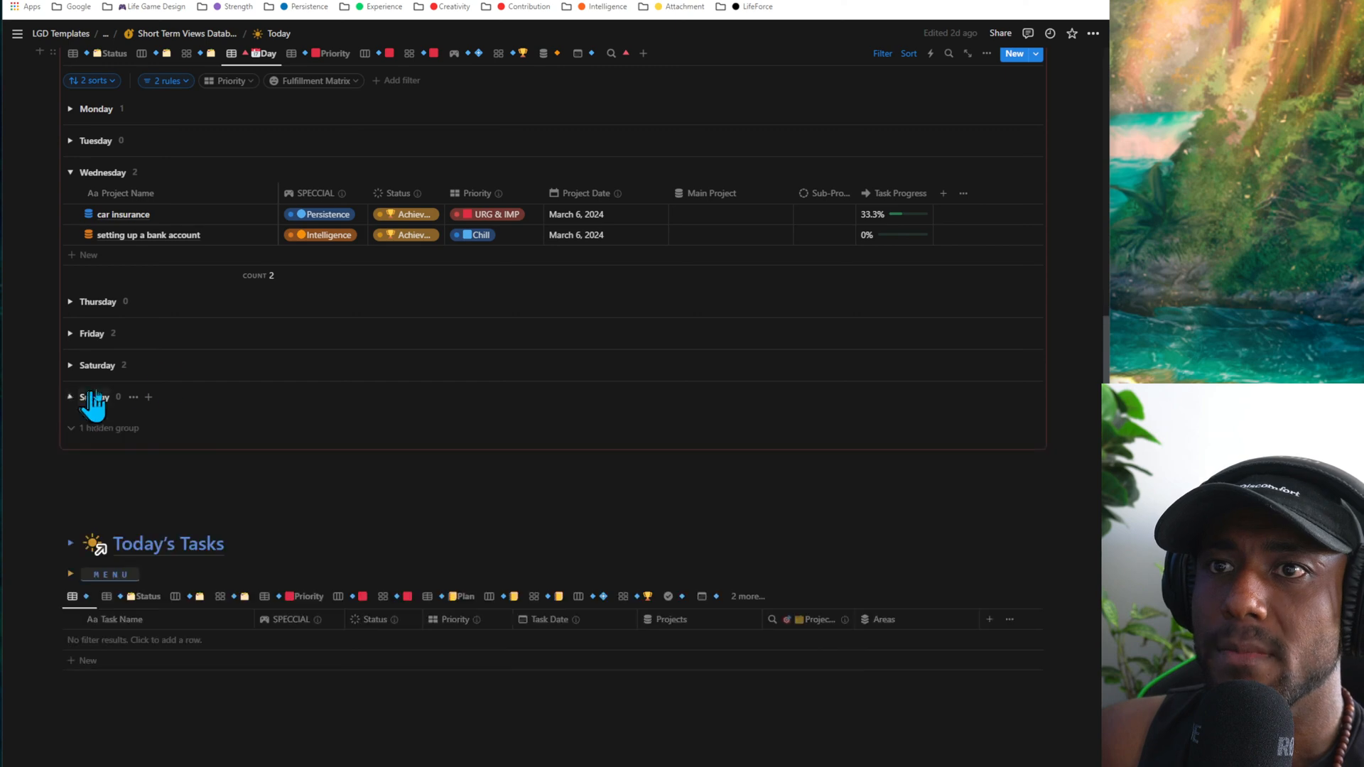
- Switch This Week's Projects to the Priority table and look through its priority groups
scroll(91, 402, "up", 3)
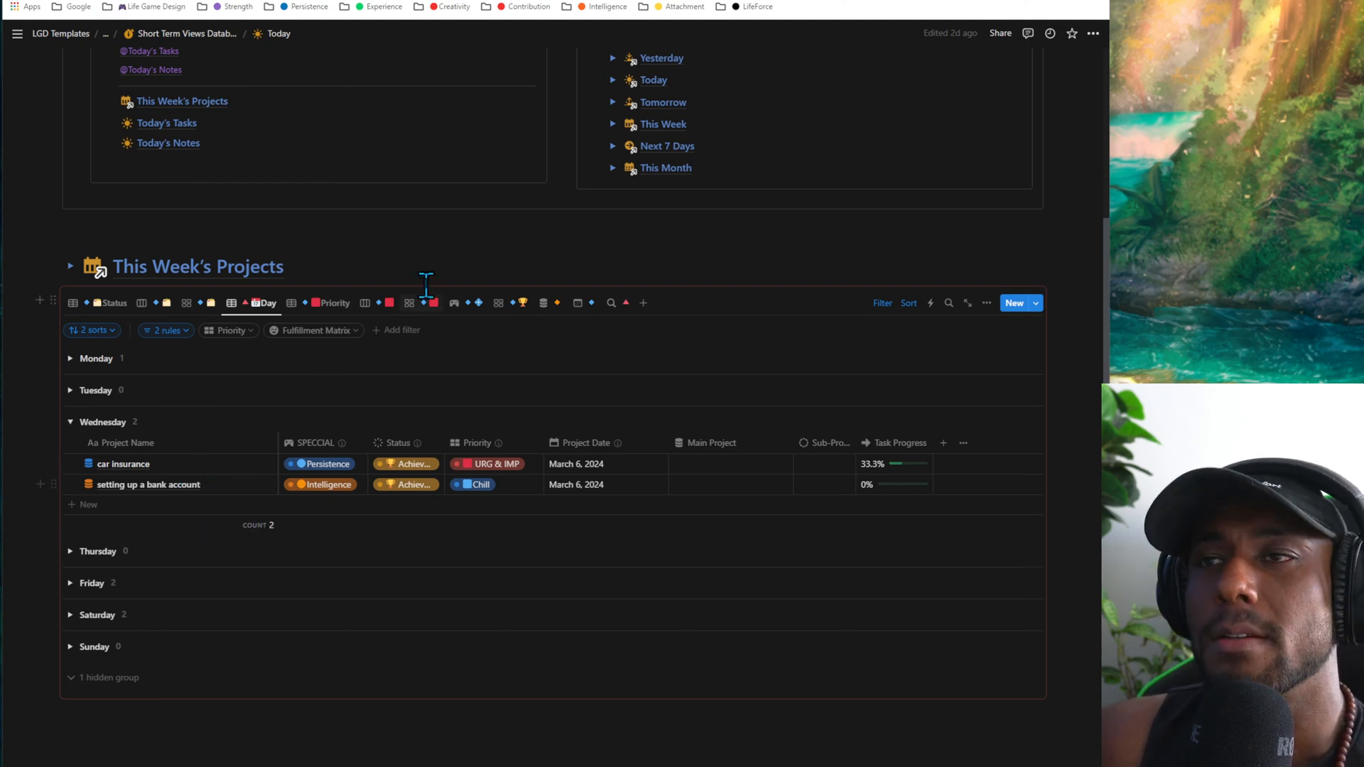
left_click(337, 307)
scroll(345, 334, "down", 4)
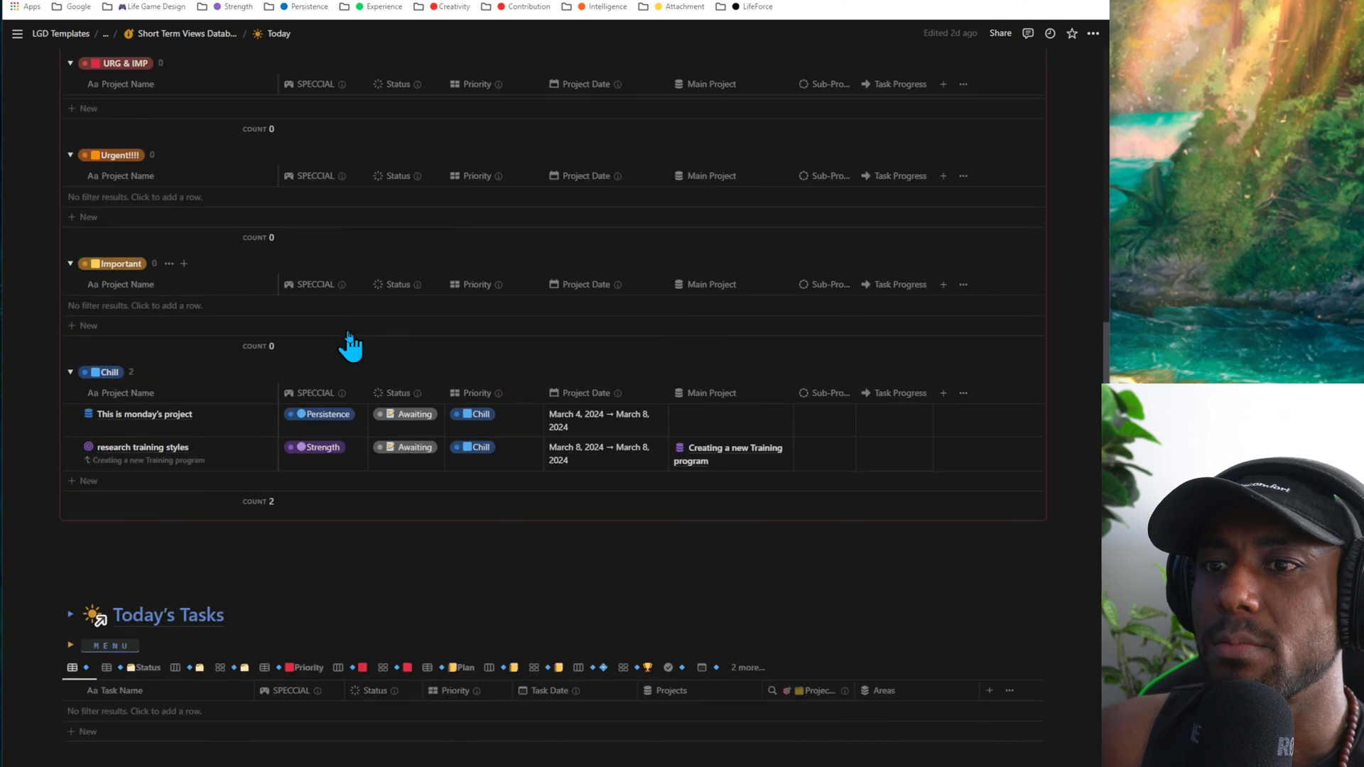
scroll(350, 344, "up", 4)
- Switch This Week's Projects to the priority board and expand its Awaiting group
left_click(365, 304)
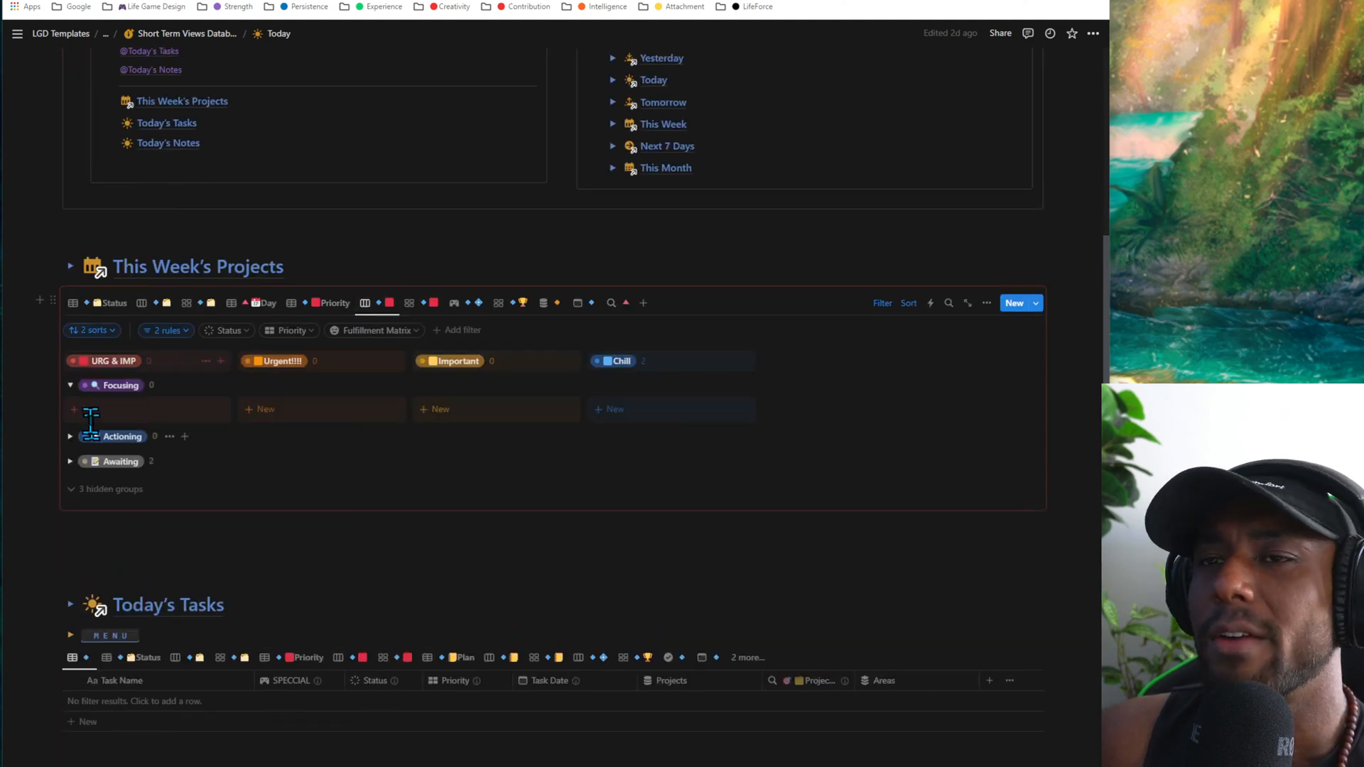
left_click(70, 437)
left_click(69, 442)
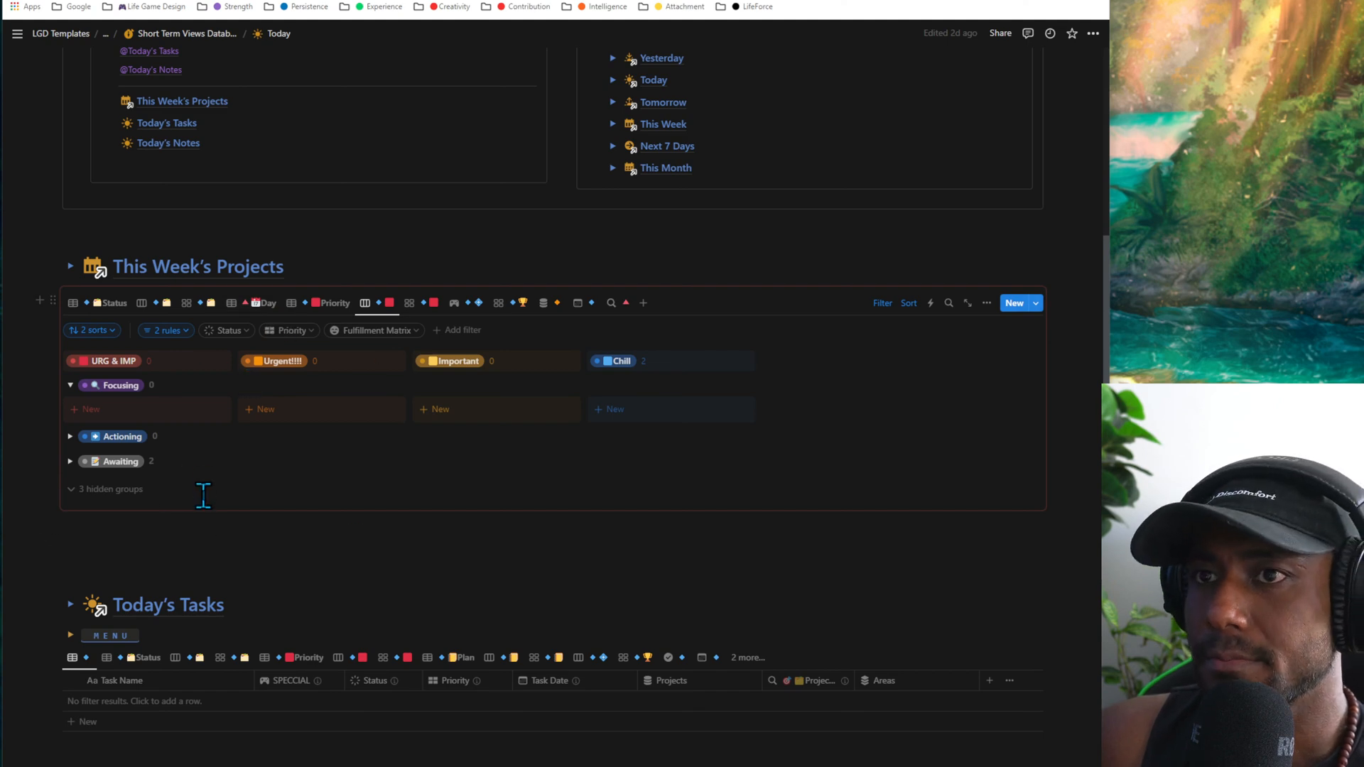
left_click(71, 461)
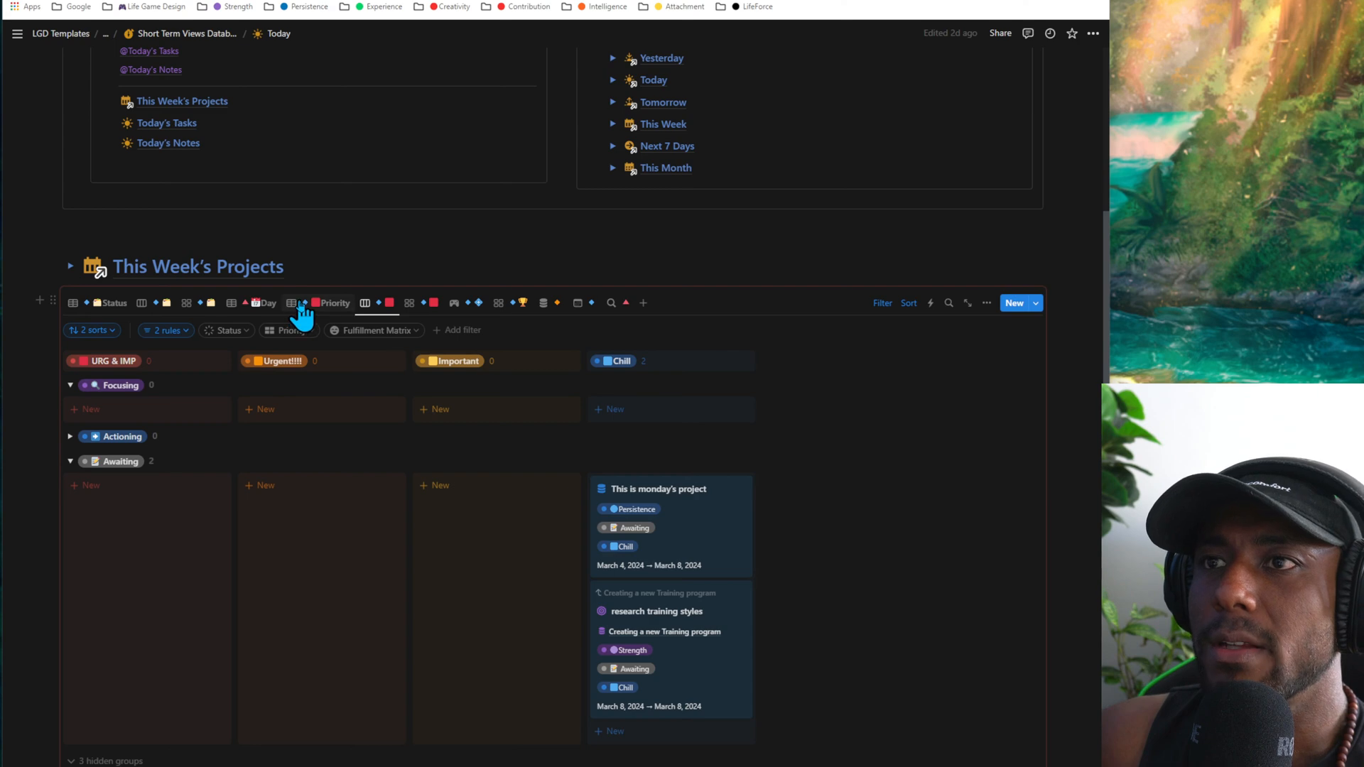
- Return This Week's Projects to the table grouped by day
left_click(300, 305)
left_click(261, 303)
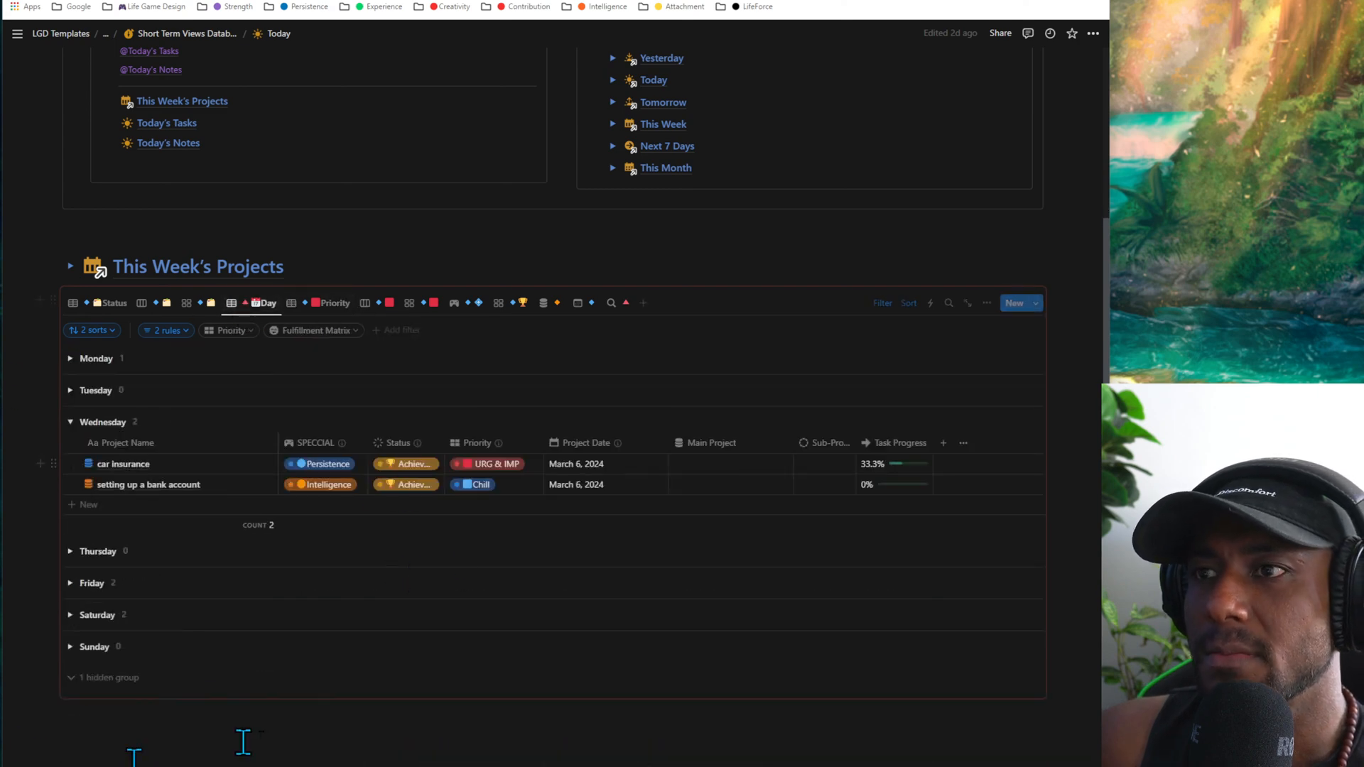
scroll(299, 457, "down", 4)
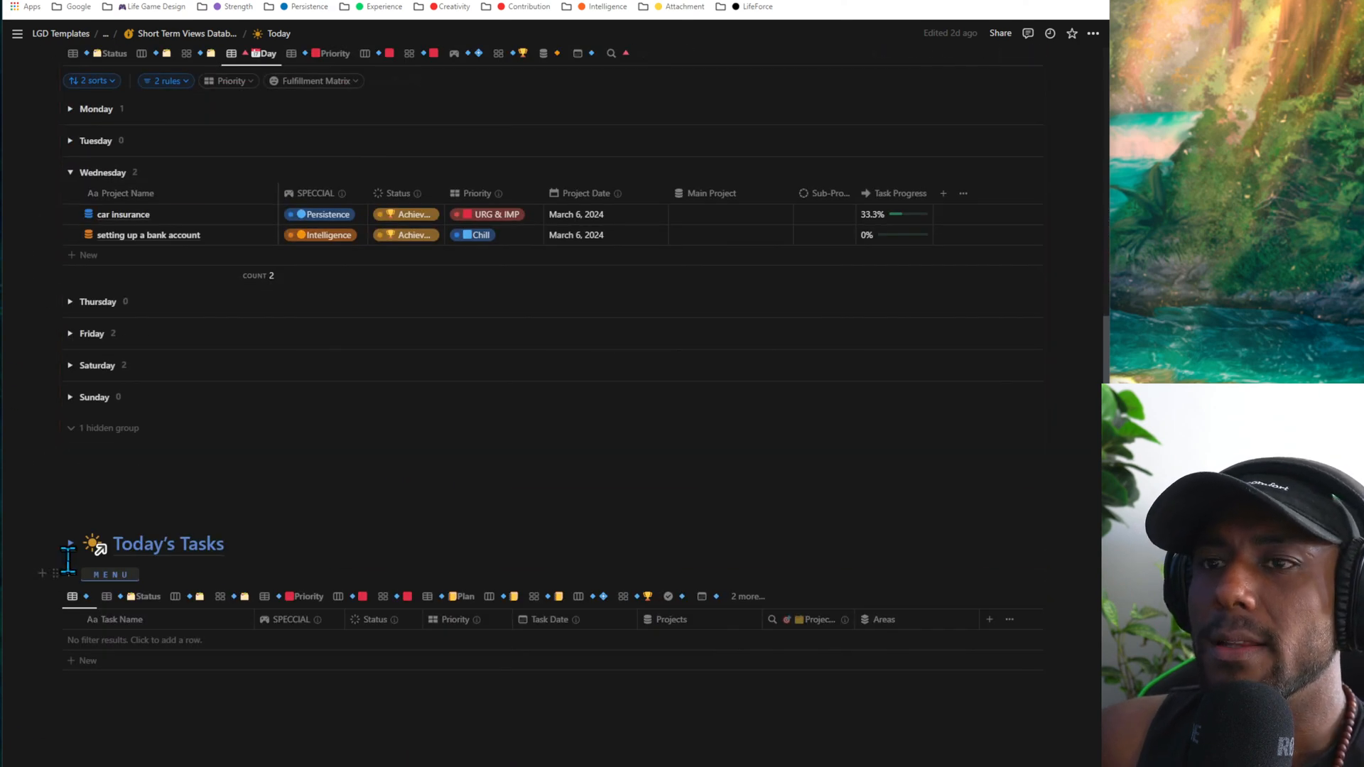
- Go through Today's Tasks in the status table, board and gallery views and in the Priority table
scroll(68, 561, "down", 4)
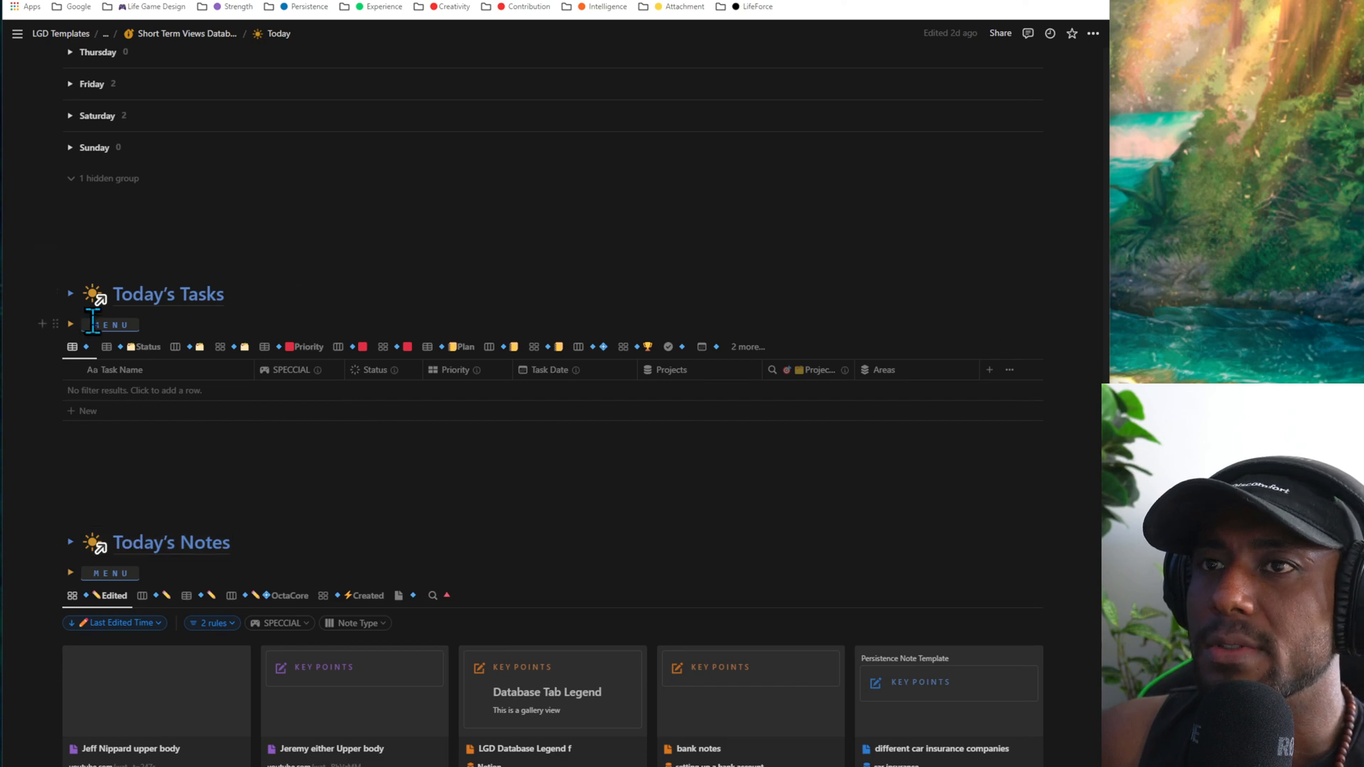
left_click(114, 346)
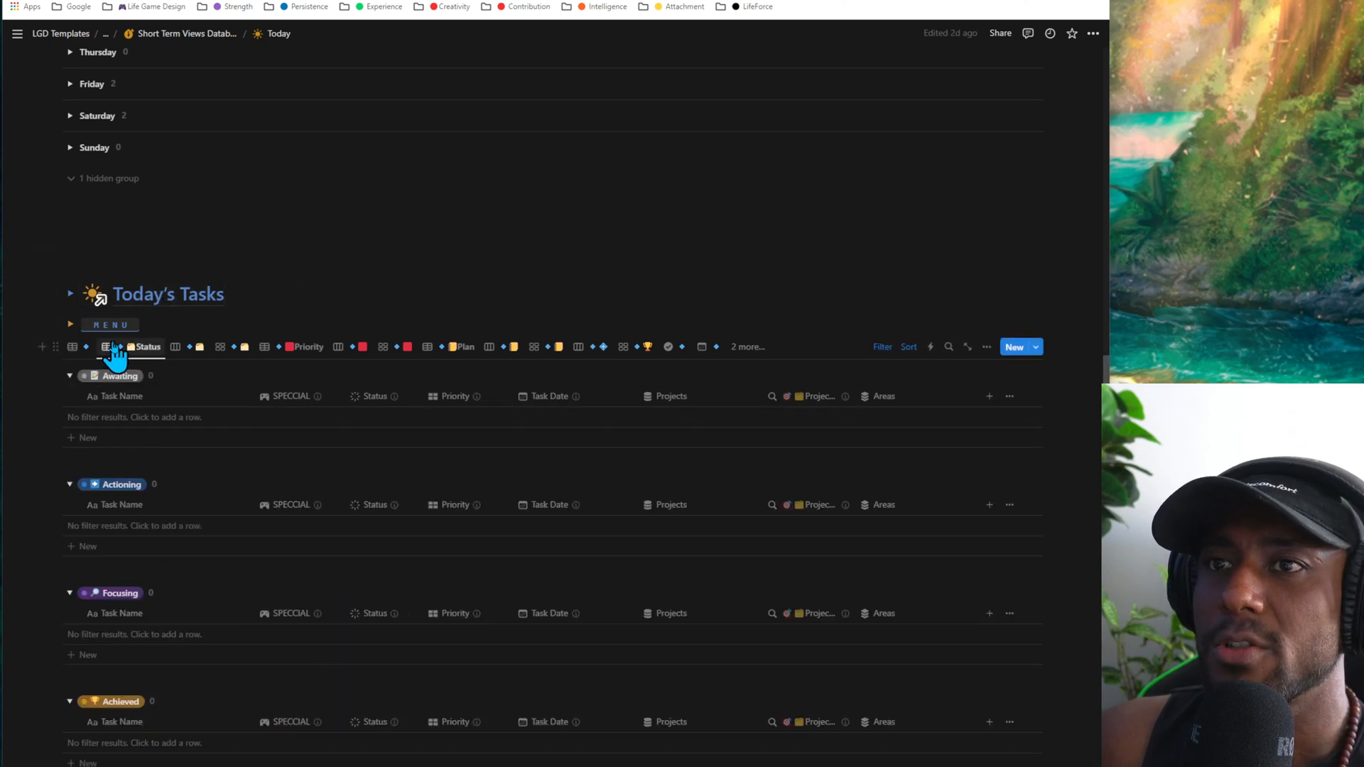
left_click(200, 350)
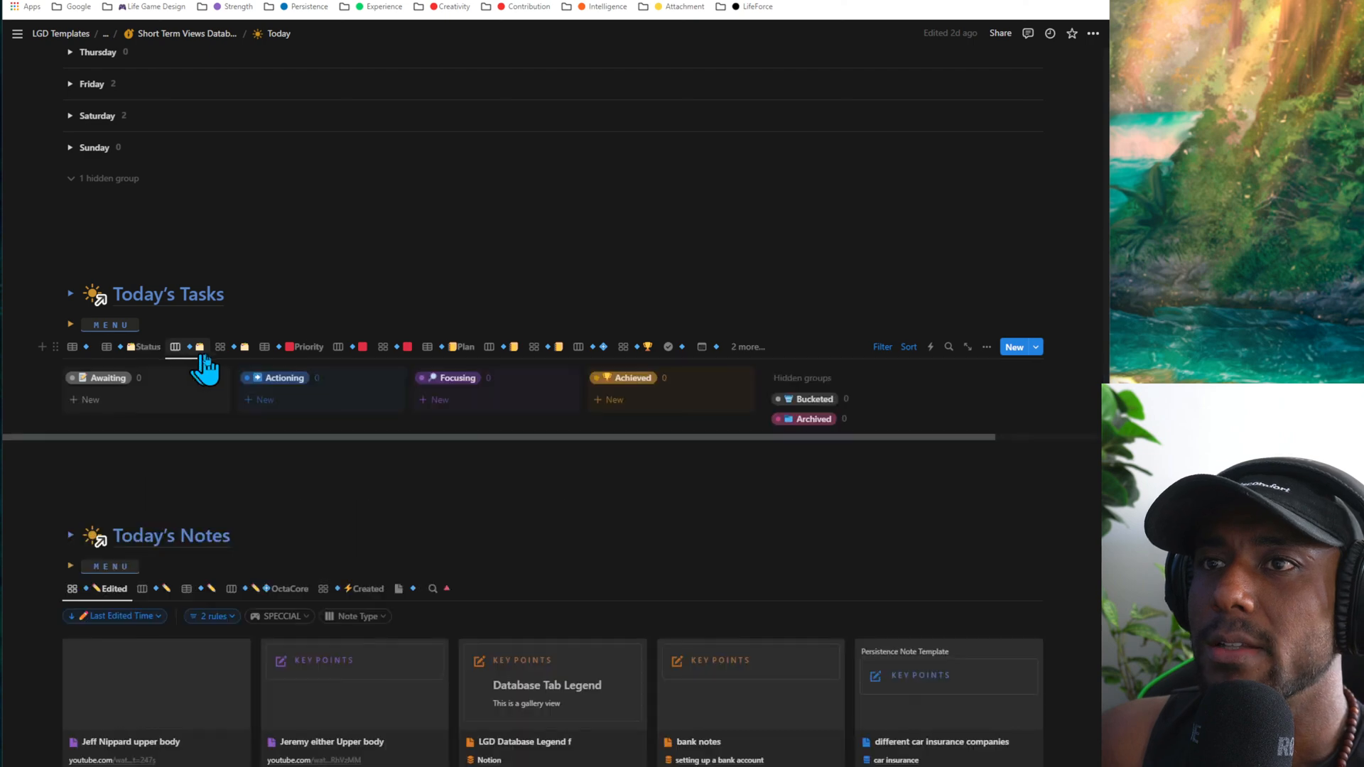
left_click(238, 348)
left_click(308, 350)
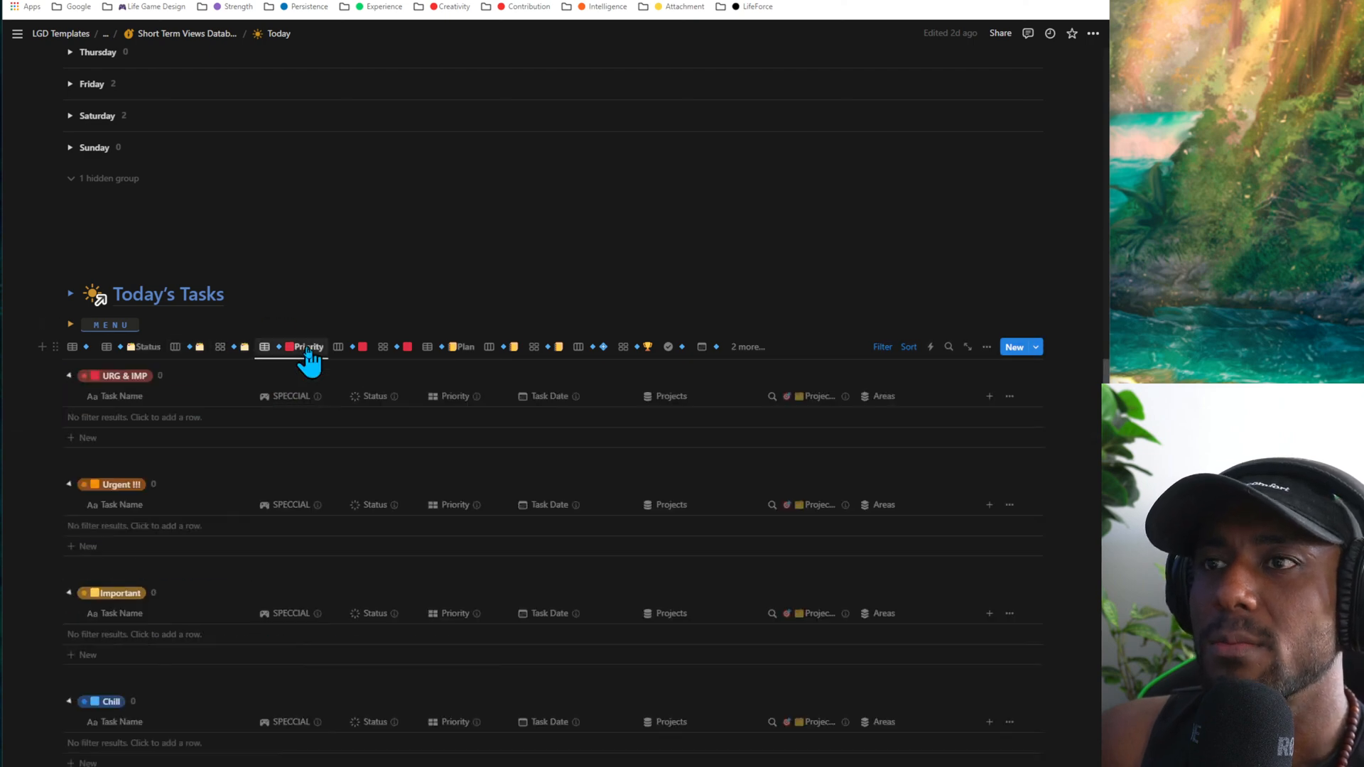
- Show Today's Tasks in the Plan table and look through its time-of-day groups from Flexible to Evening
left_click(465, 348)
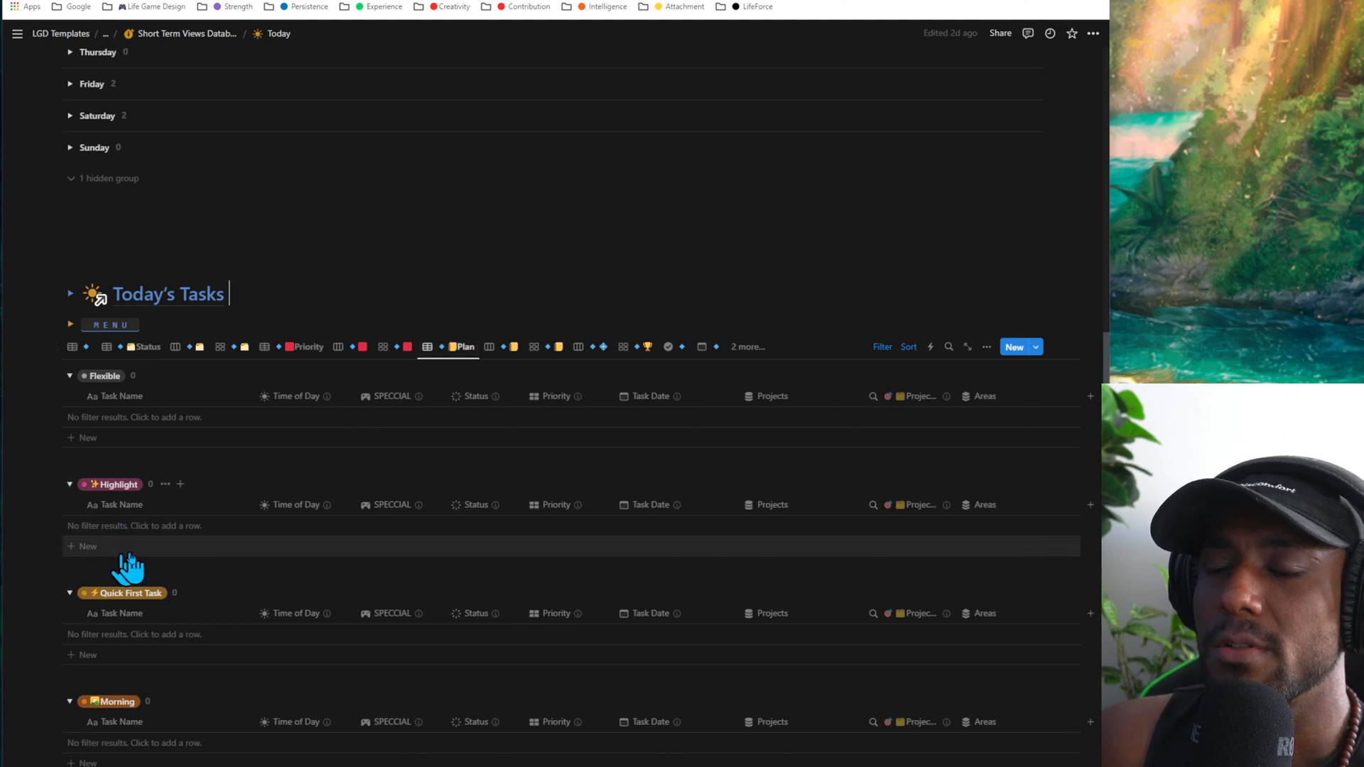
scroll(187, 503, "down", 3)
scroll(106, 554, "up", 2)
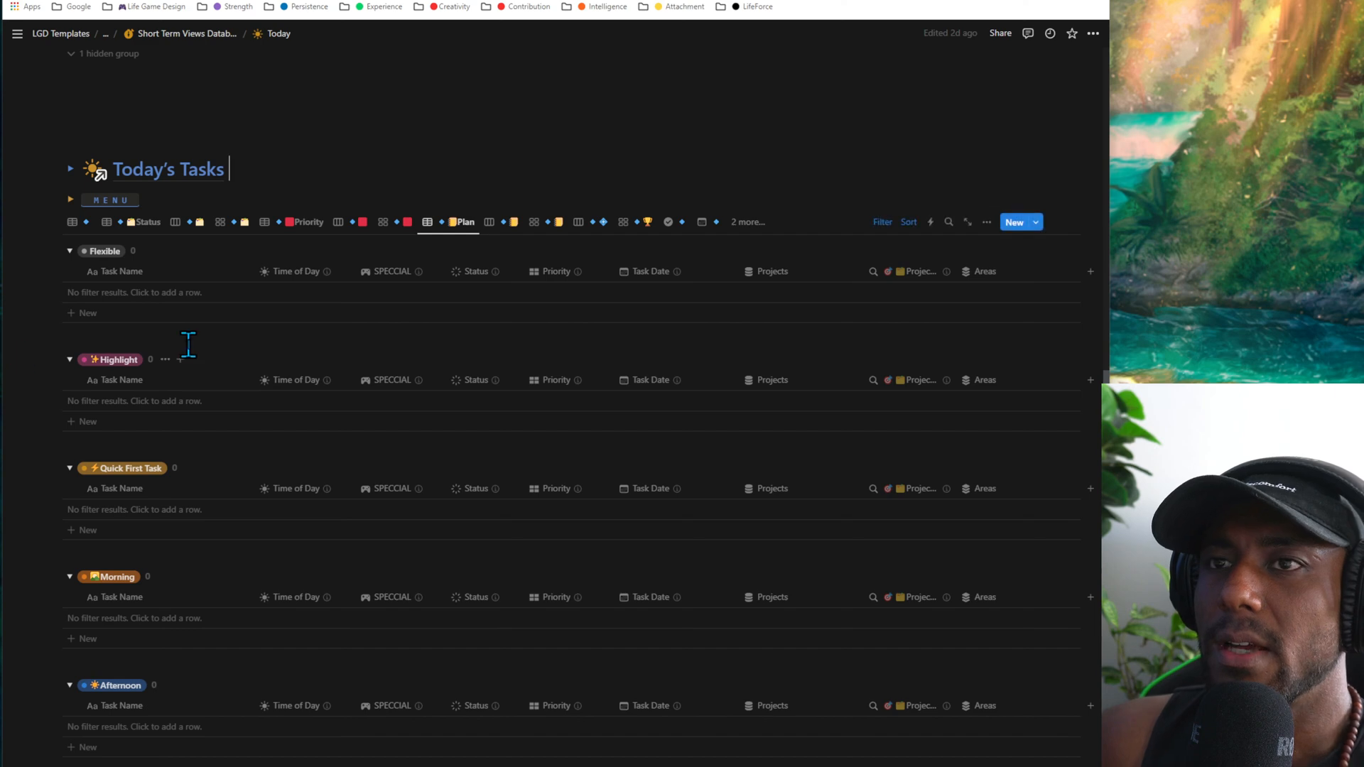
scroll(187, 356, "down", 2)
scroll(189, 359, "up", 3)
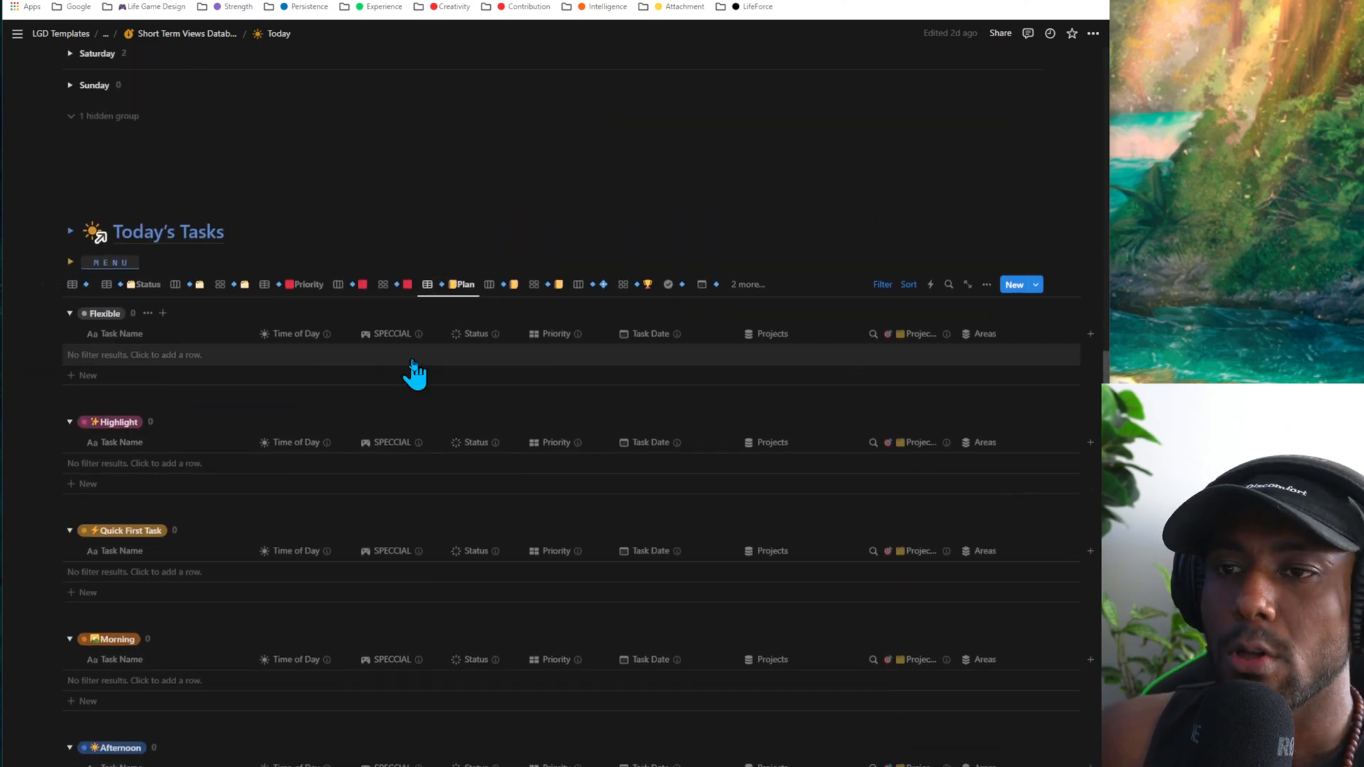
scroll(320, 383, "down", 3)
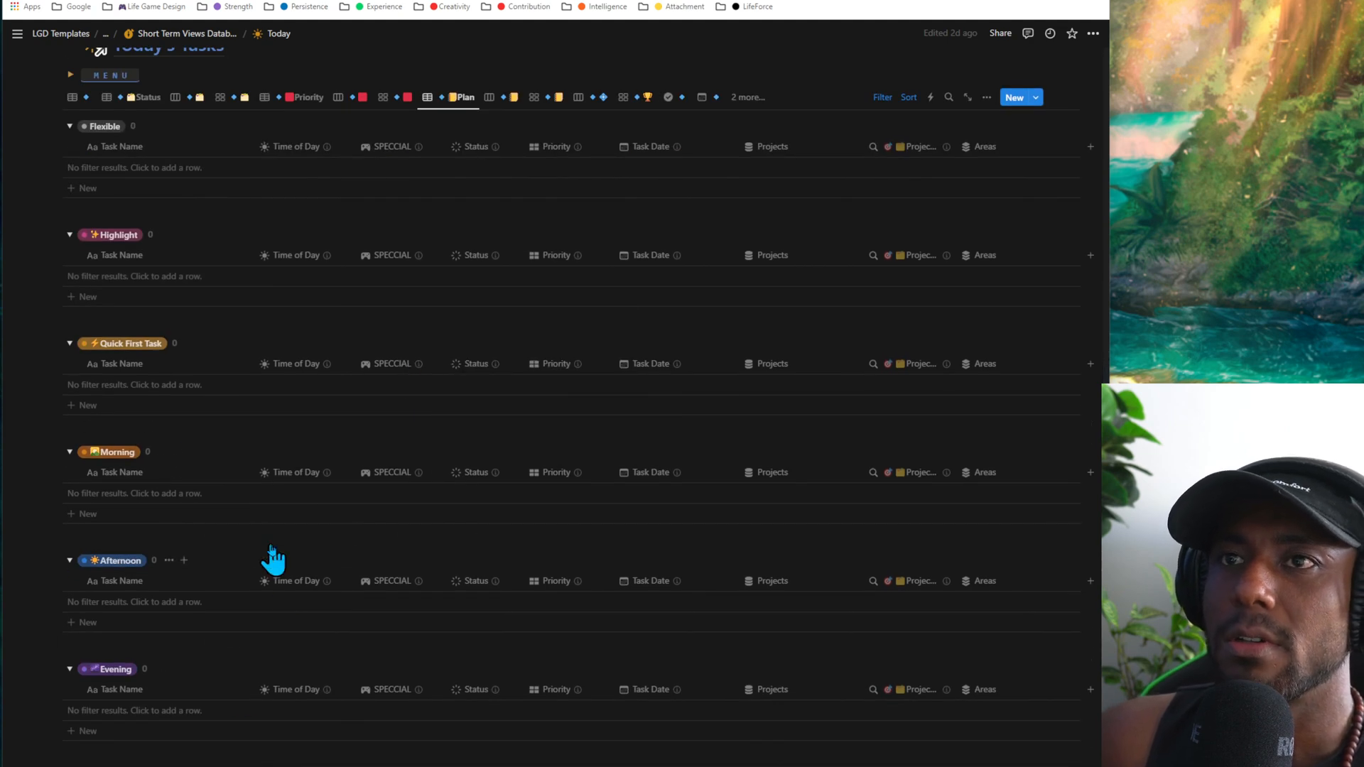
- Add an untitled task under Highlight and a task named "Checking emails" under Quick First Task
scroll(272, 559, "up", 2)
left_click(114, 422)
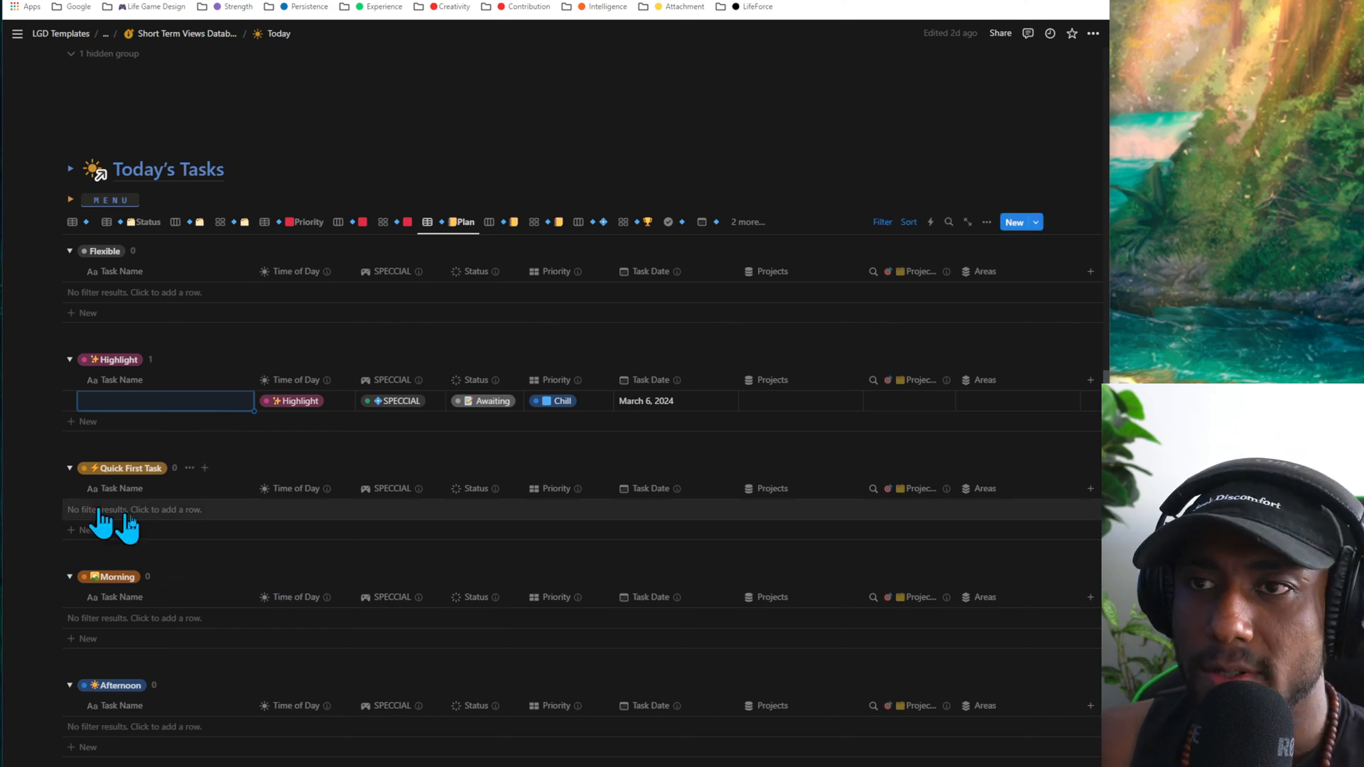
left_click(152, 529)
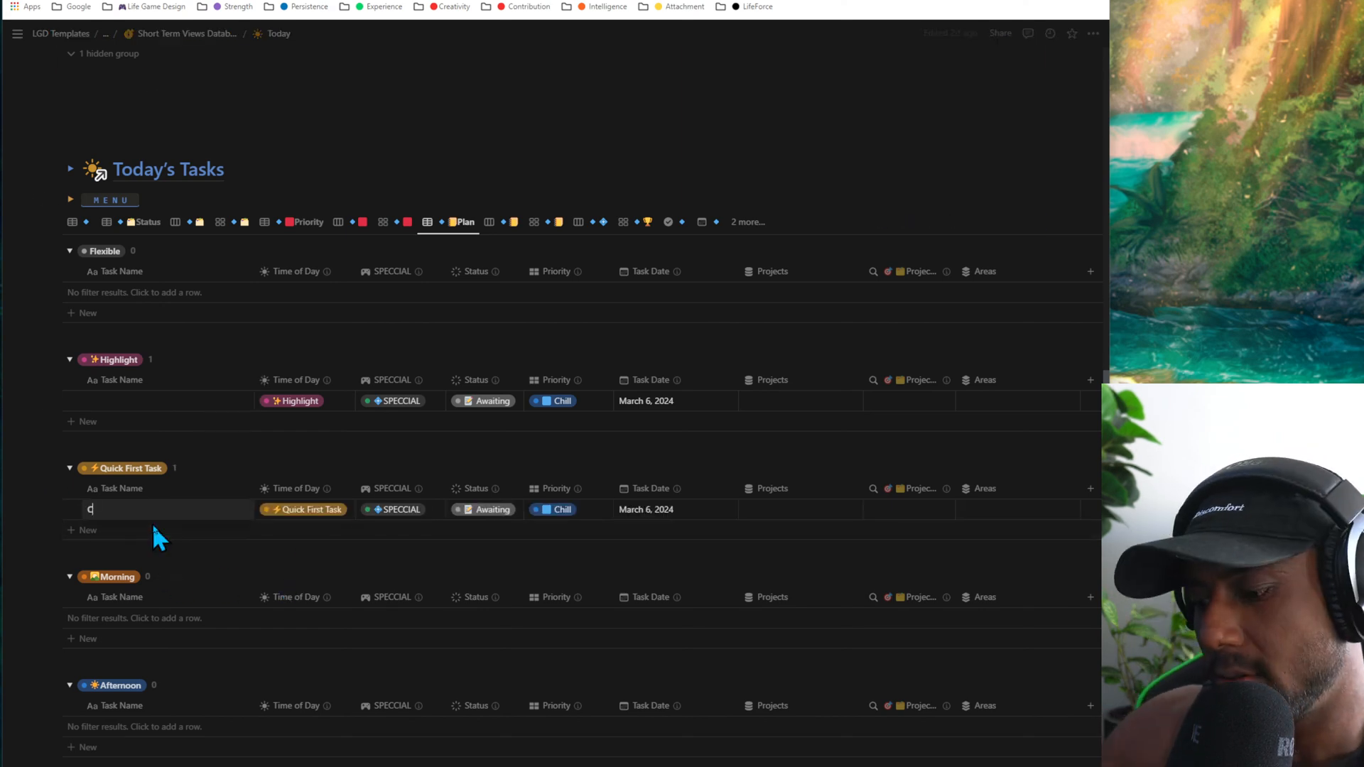
type("Checking emails")
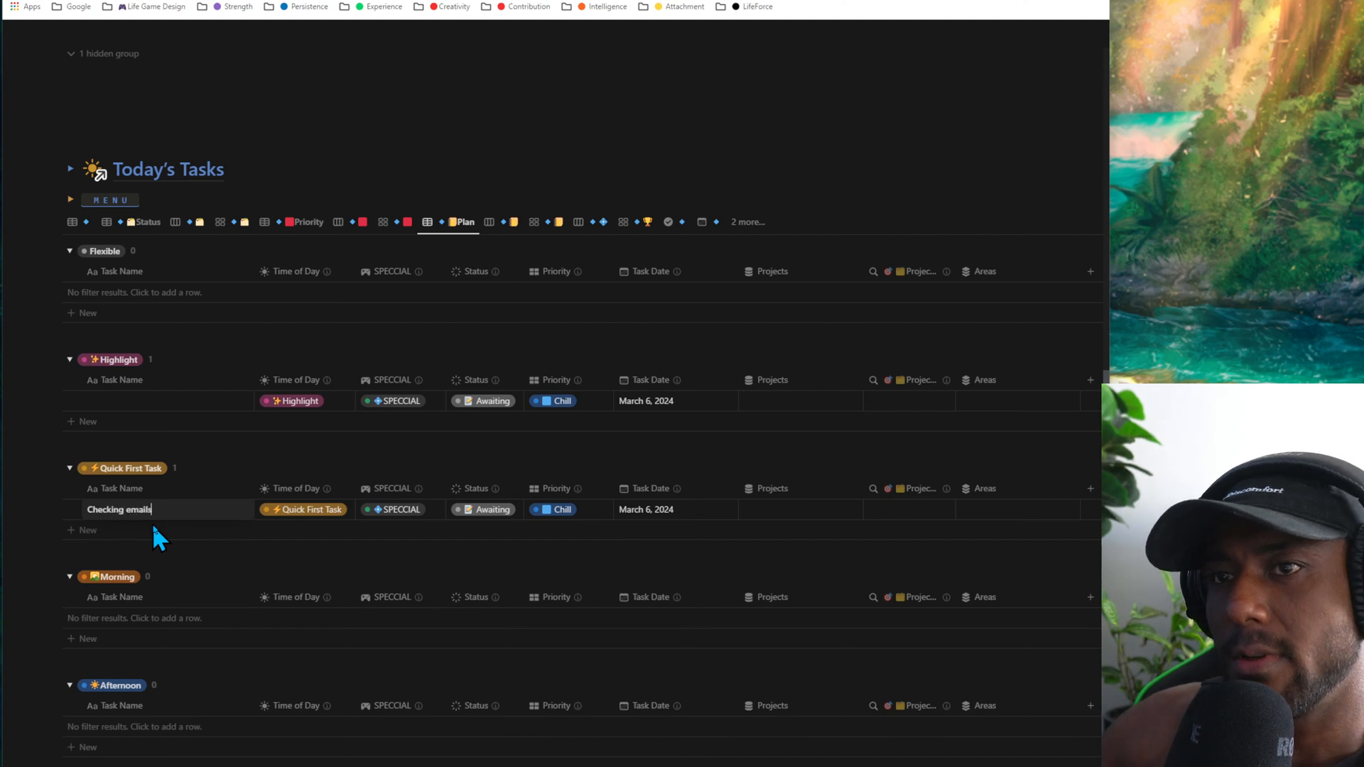
key("Escape")
- Add a task named "Gym routine" to the Morning group of the Plan table
scroll(199, 478, "down", 3)
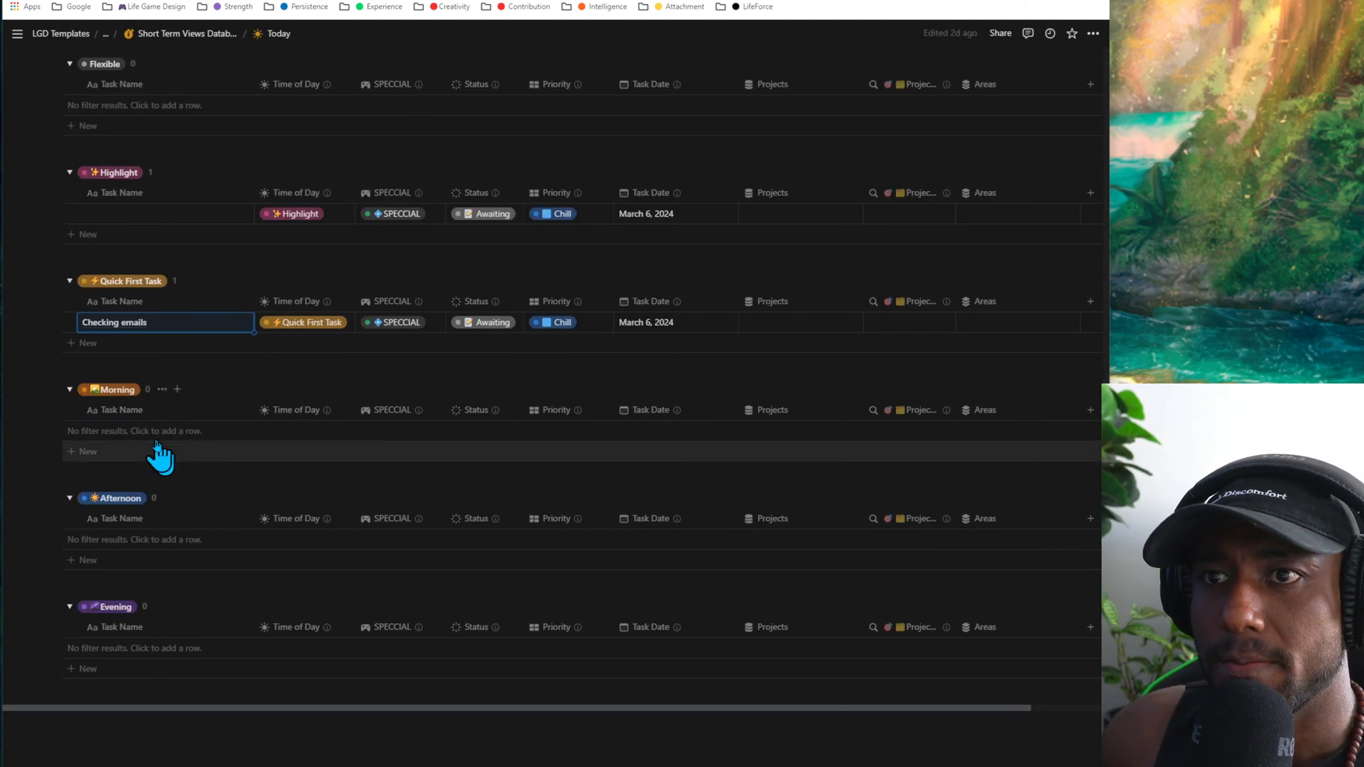
left_click(155, 457)
type("G")
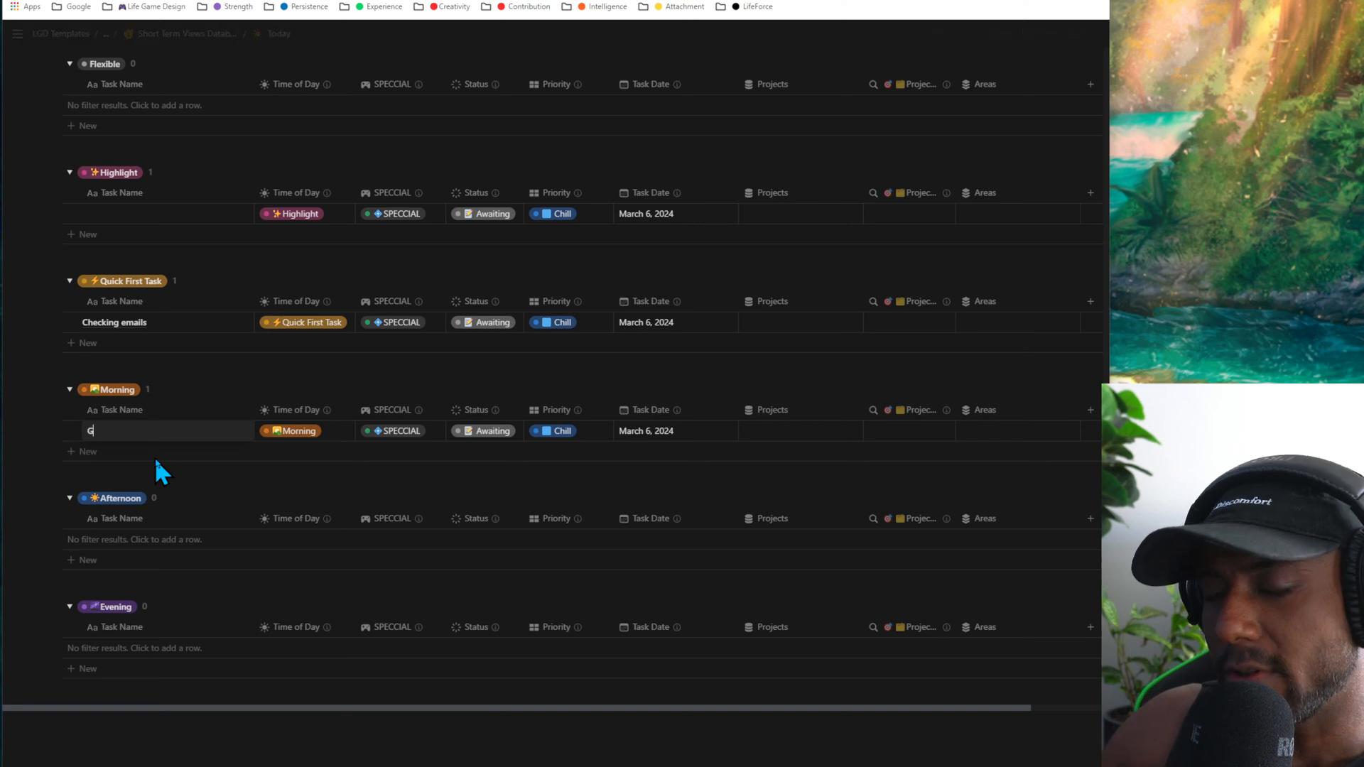
type("ym routine")
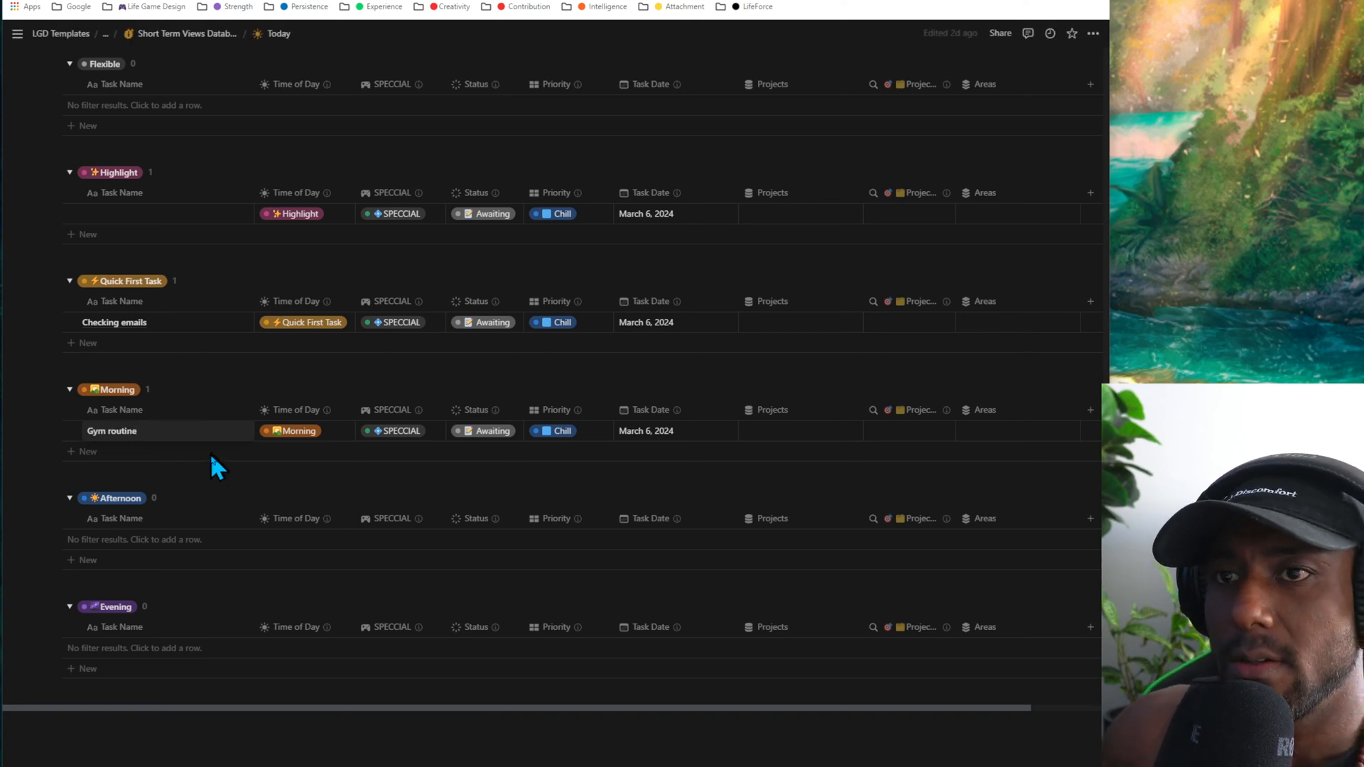
key("Escape")
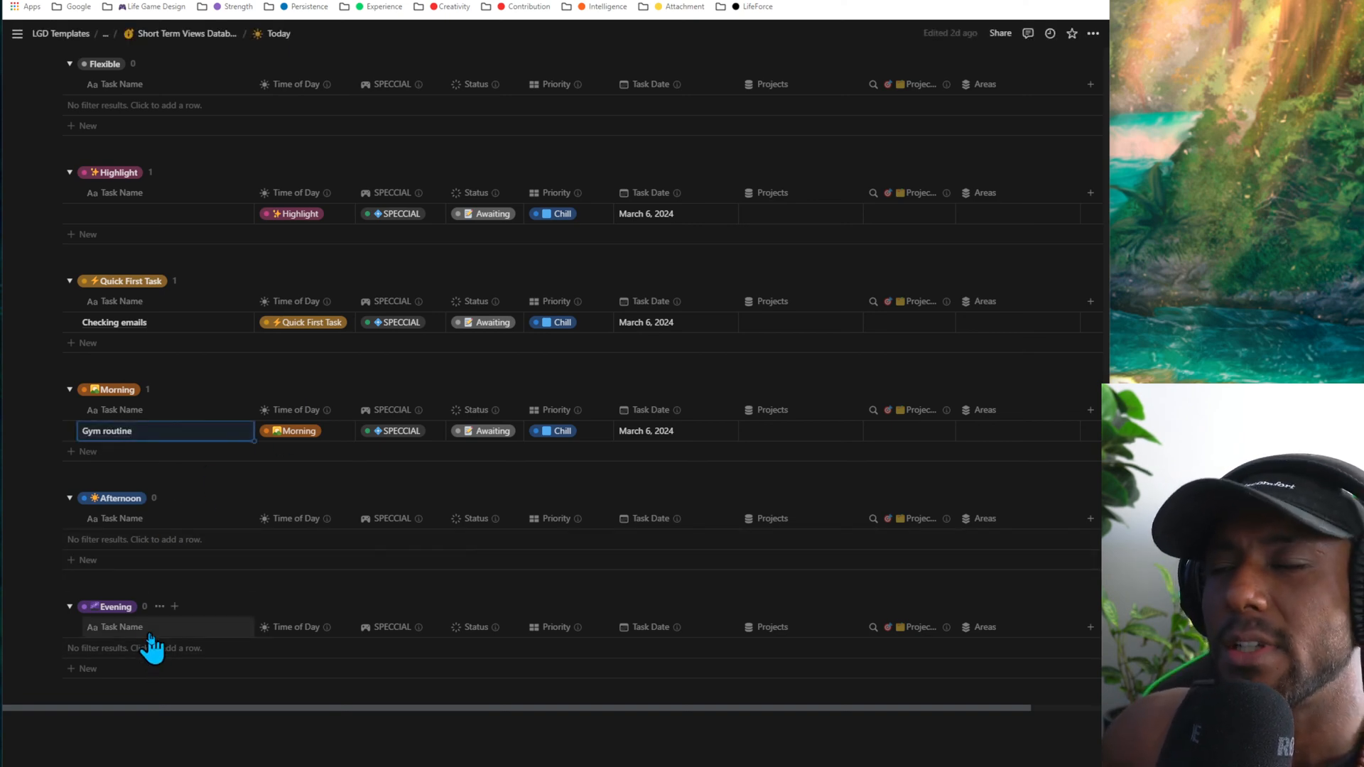
- Move the "Gym routine" task to Afternoon and on to Evening by changing its time of day
left_click(291, 431)
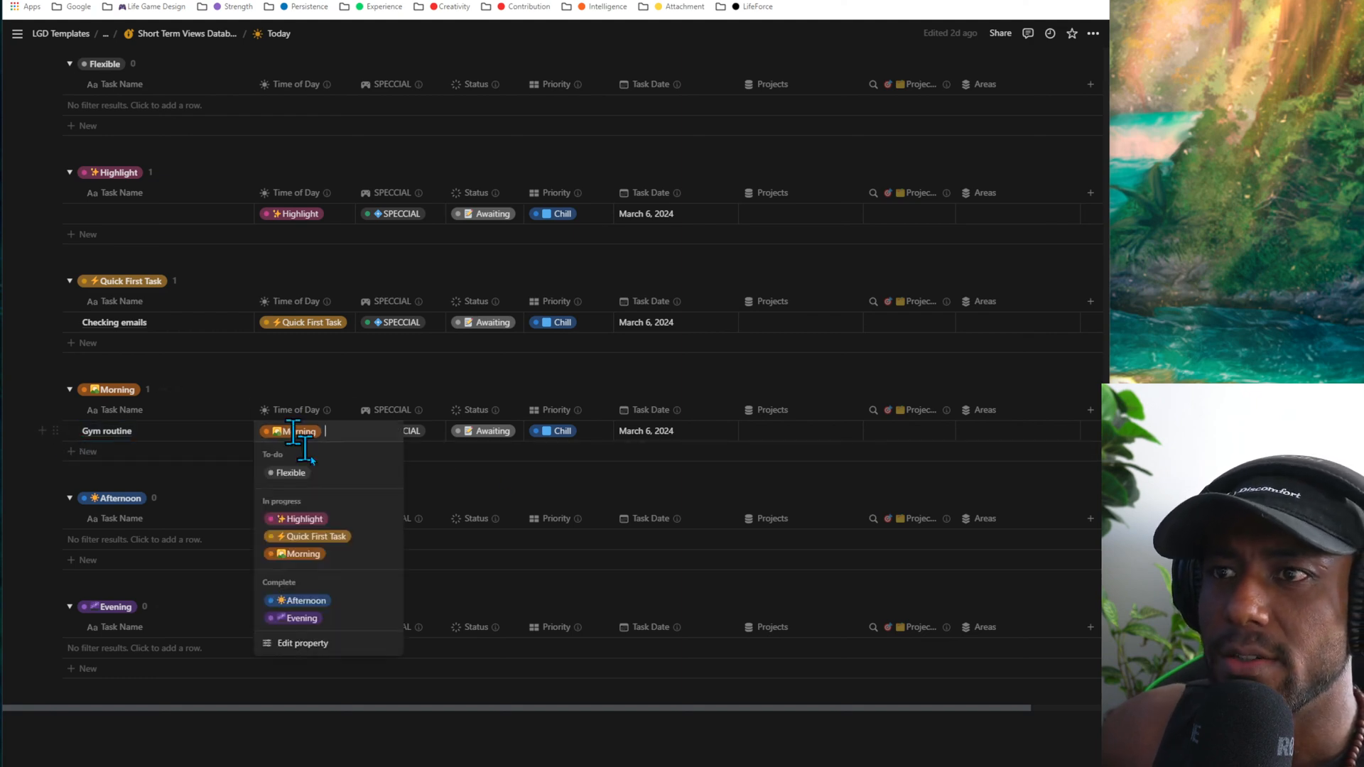
left_click(327, 608)
left_click(304, 544)
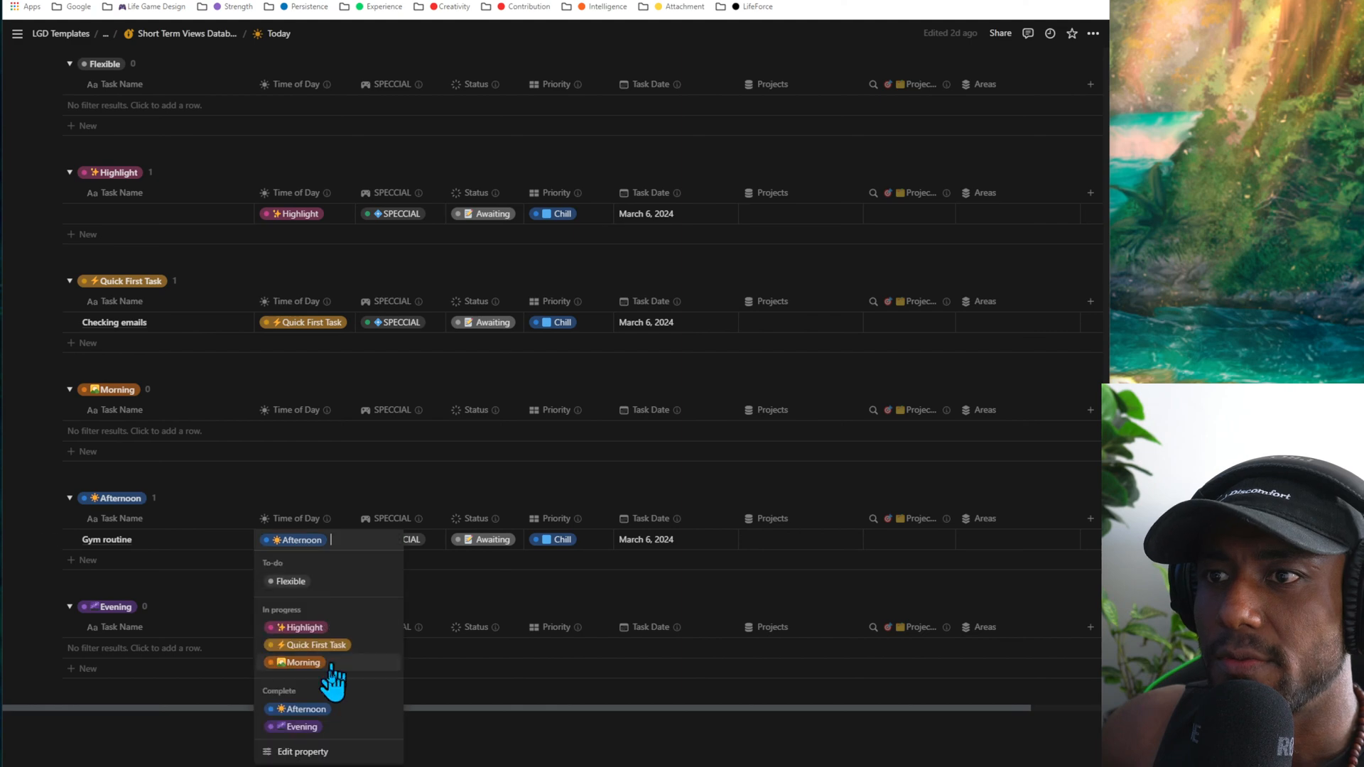
left_click(302, 726)
left_click(308, 581)
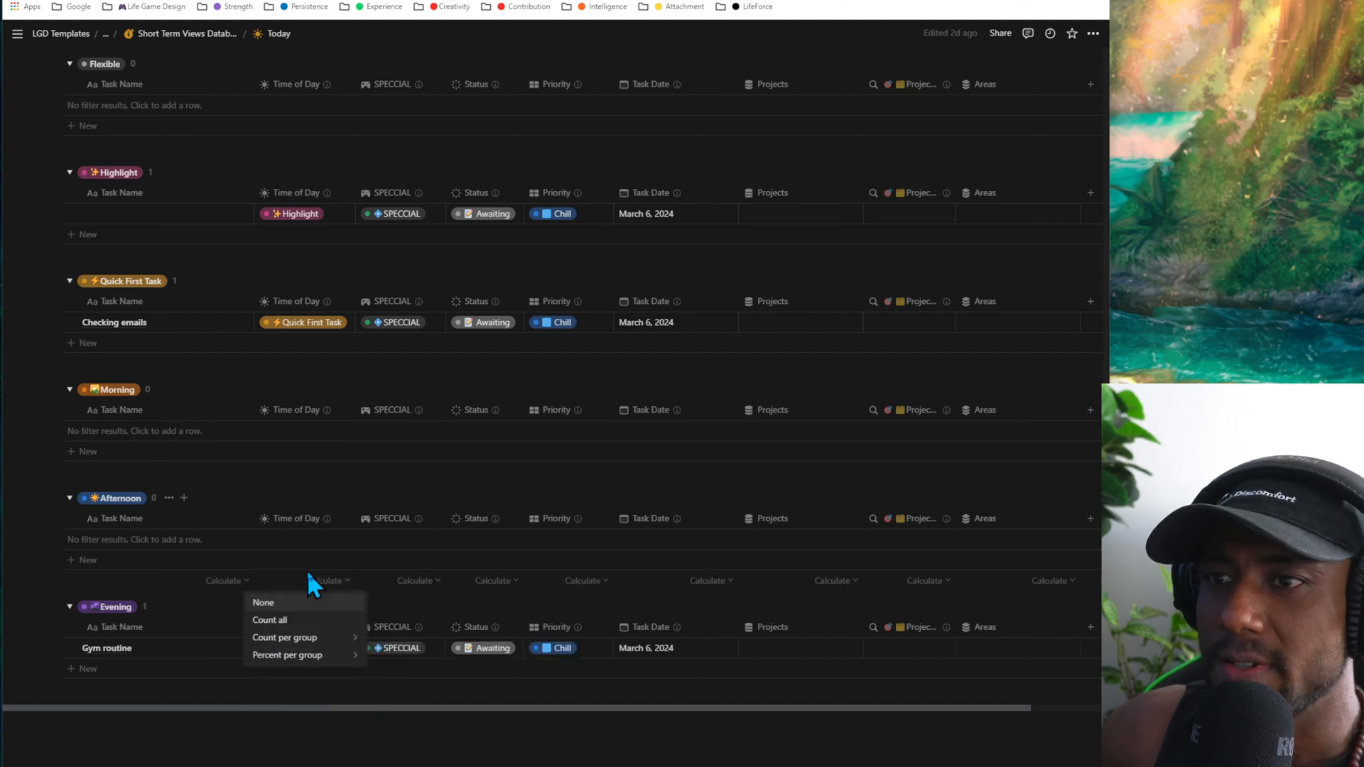
left_click(310, 584)
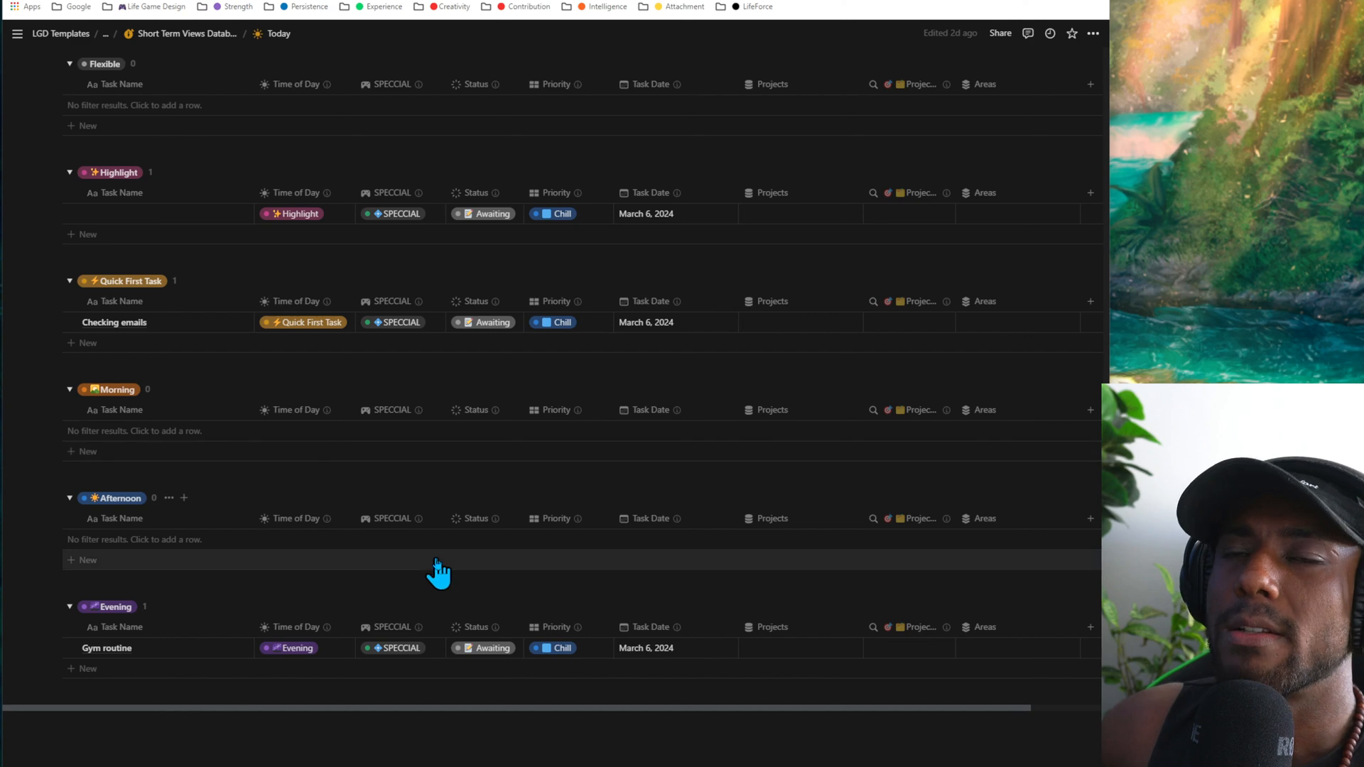
- Show Today's Tasks in the SPECCIAL board, the achieved gallery and the plain ungrouped table
scroll(437, 571, "up", 10)
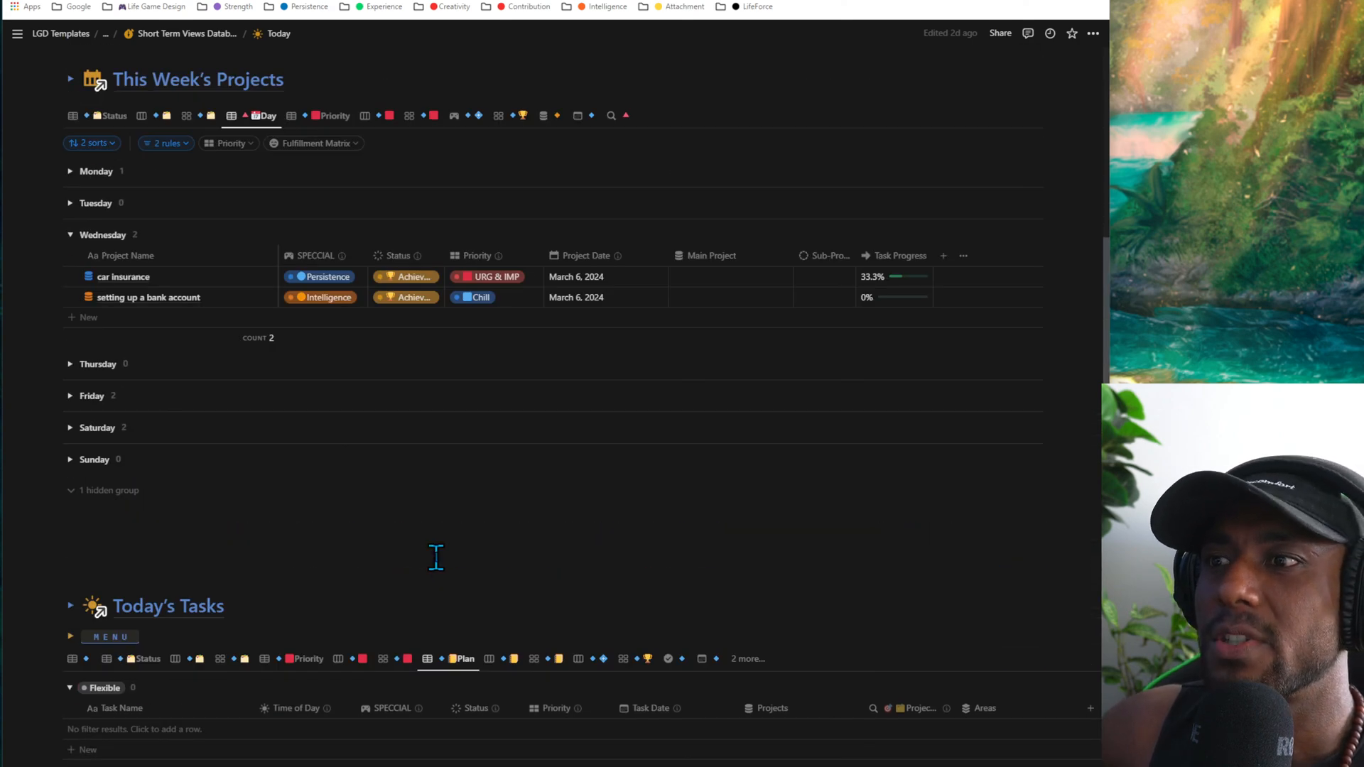
scroll(436, 558, "down", 2)
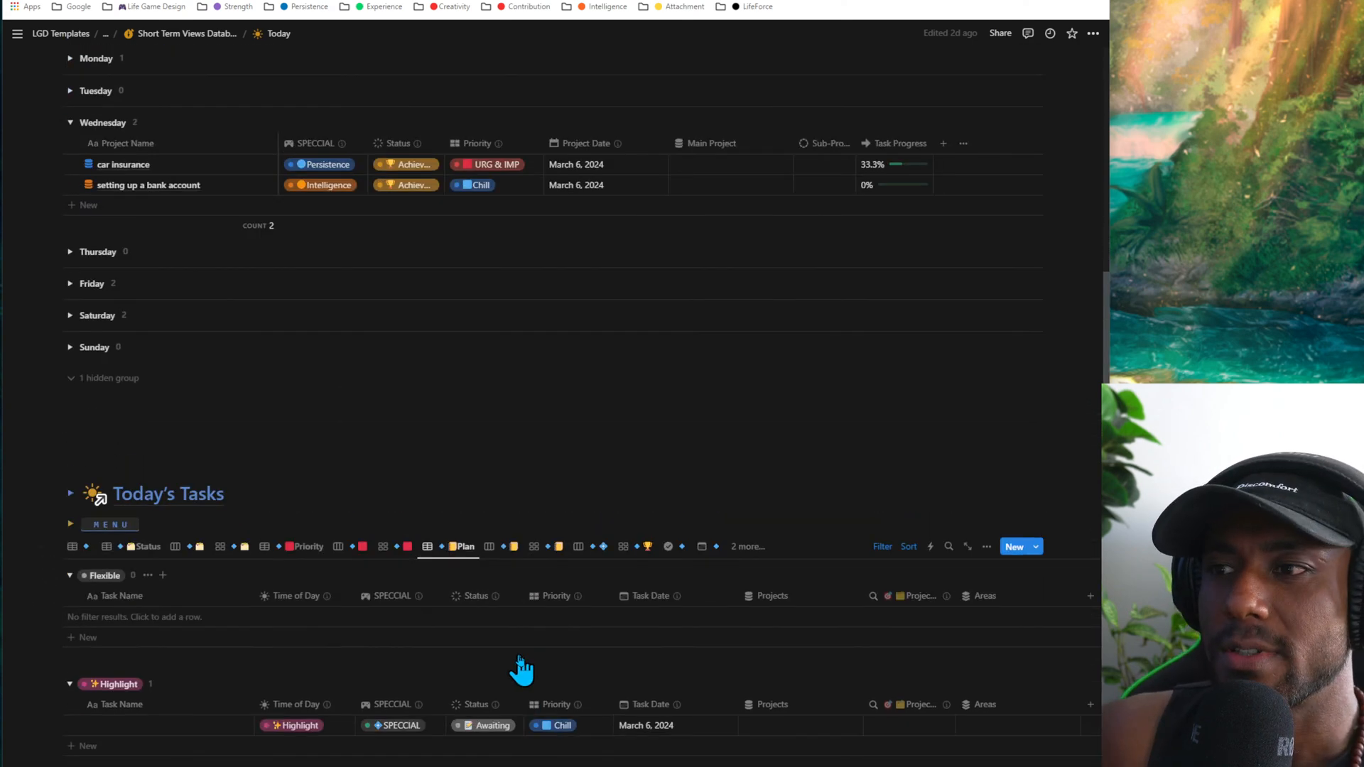
left_click(594, 536)
left_click(629, 537)
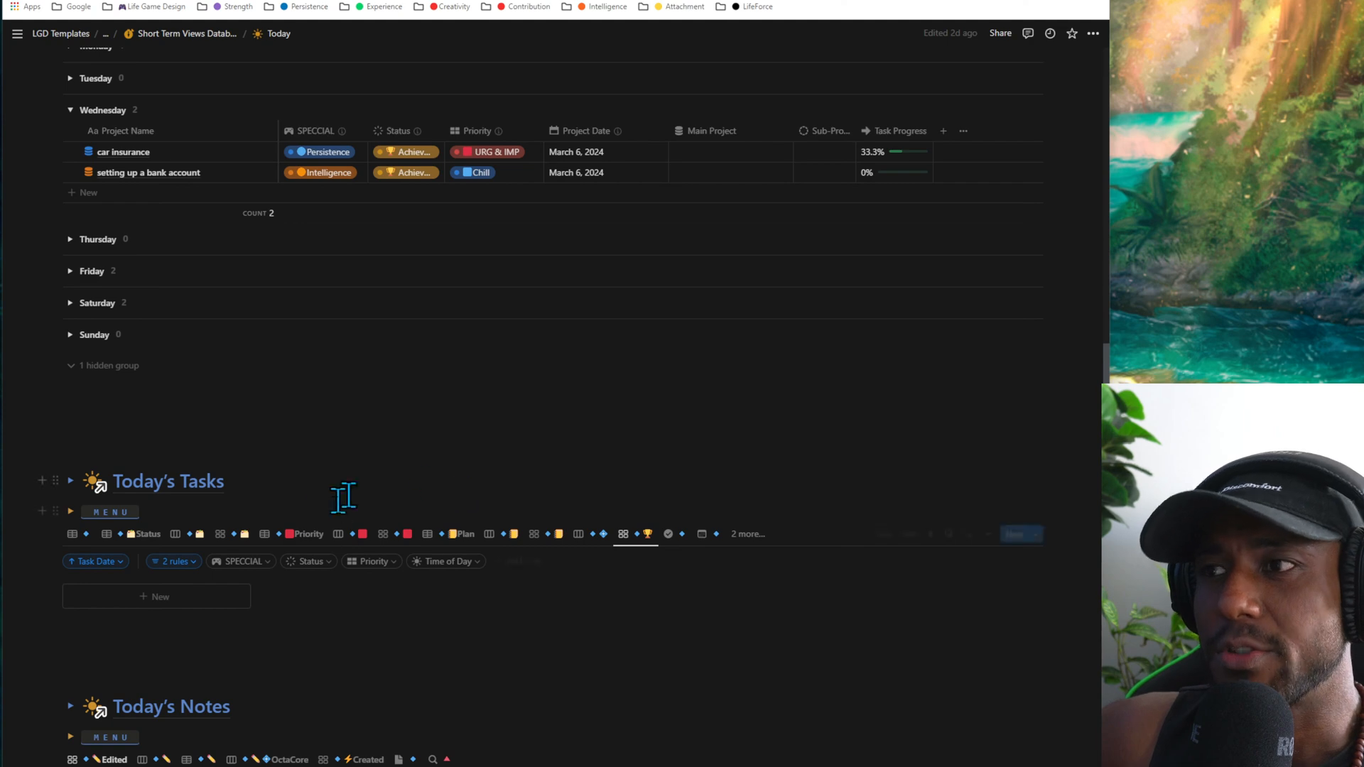
left_click(75, 535)
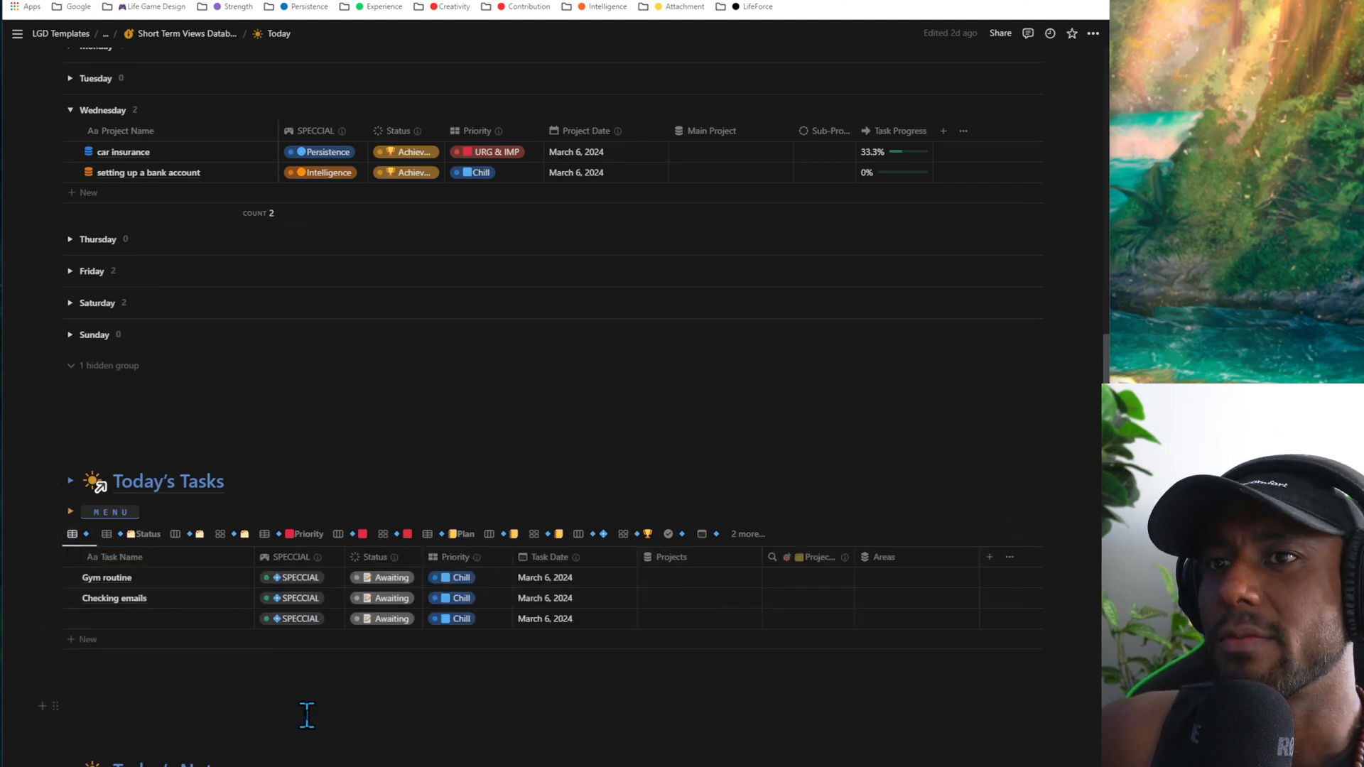
- Go through Today's Notes in the OctaCore board, the last-edited table and board, and the Edited gallery
scroll(356, 654, "up", 5)
scroll(360, 675, "down", 9)
scroll(360, 660, "down", 2)
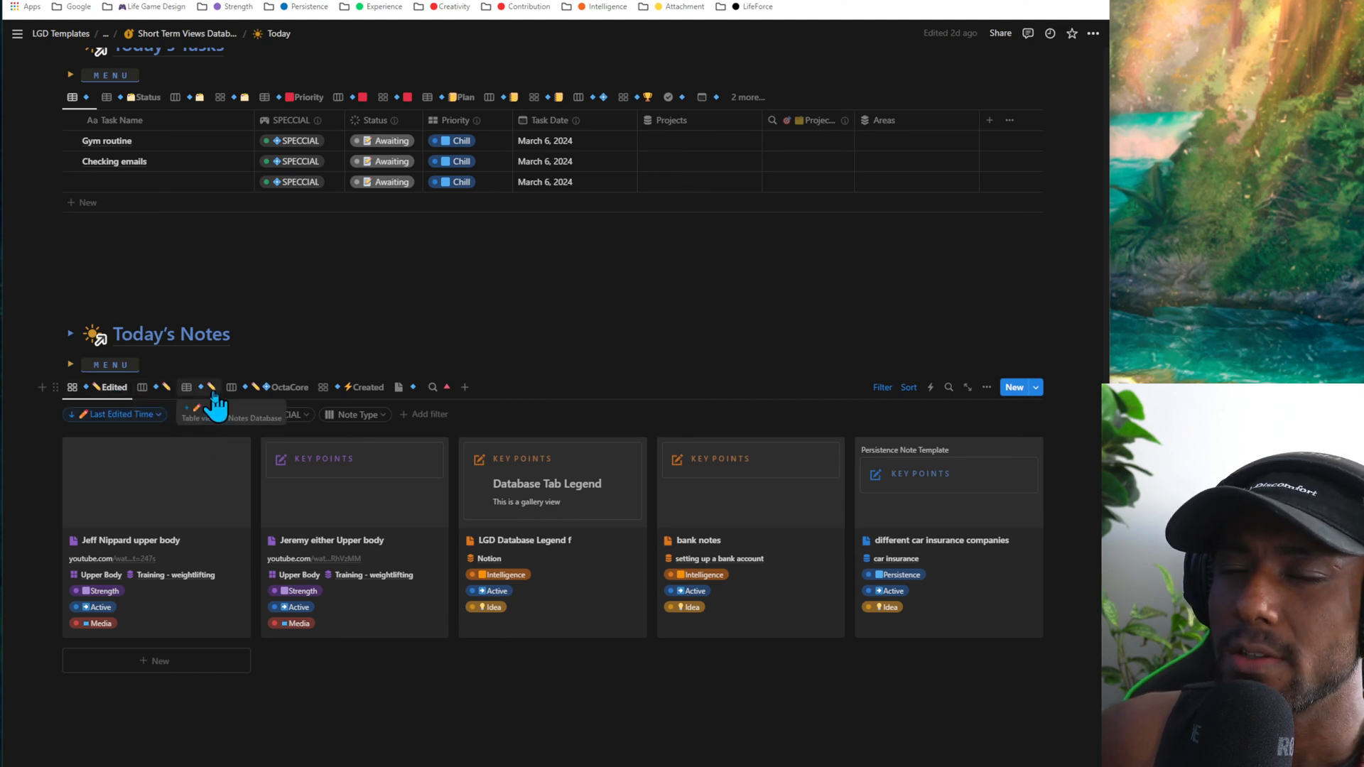
left_click(288, 388)
left_click(362, 623)
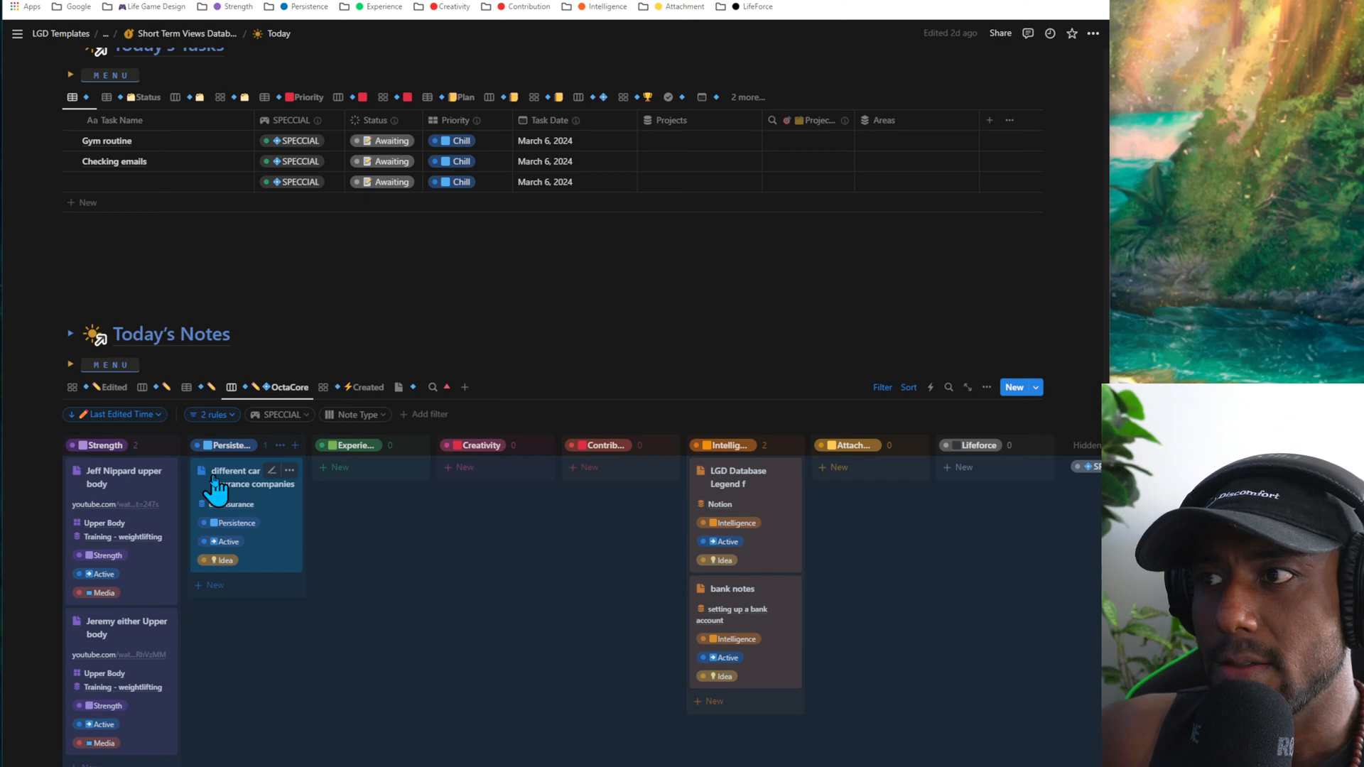
mouse_move(225, 500)
left_mouse_down()
mouse_move(478, 483)
mouse_move(577, 522)
mouse_move(583, 495)
mouse_move(436, 472)
mouse_move(445, 500)
mouse_move(241, 492)
left_mouse_up()
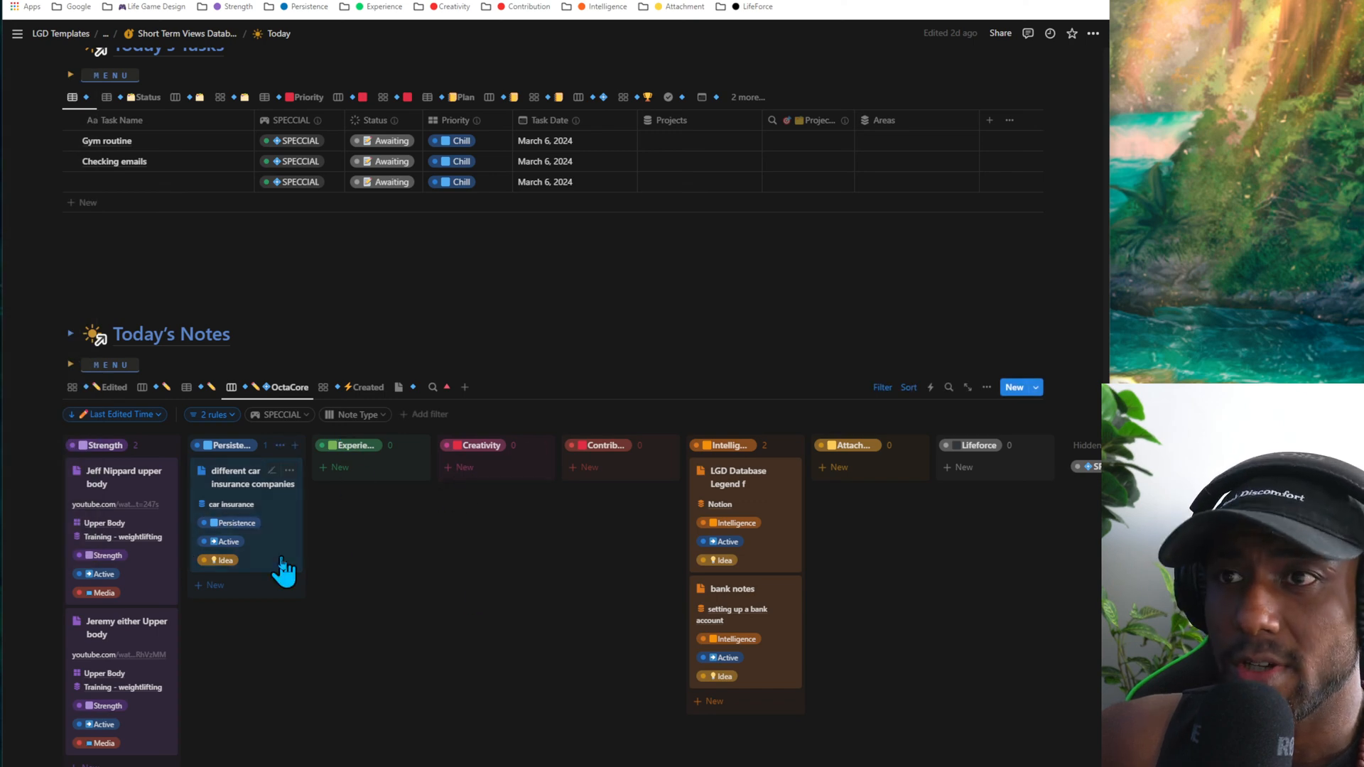
left_click(196, 387)
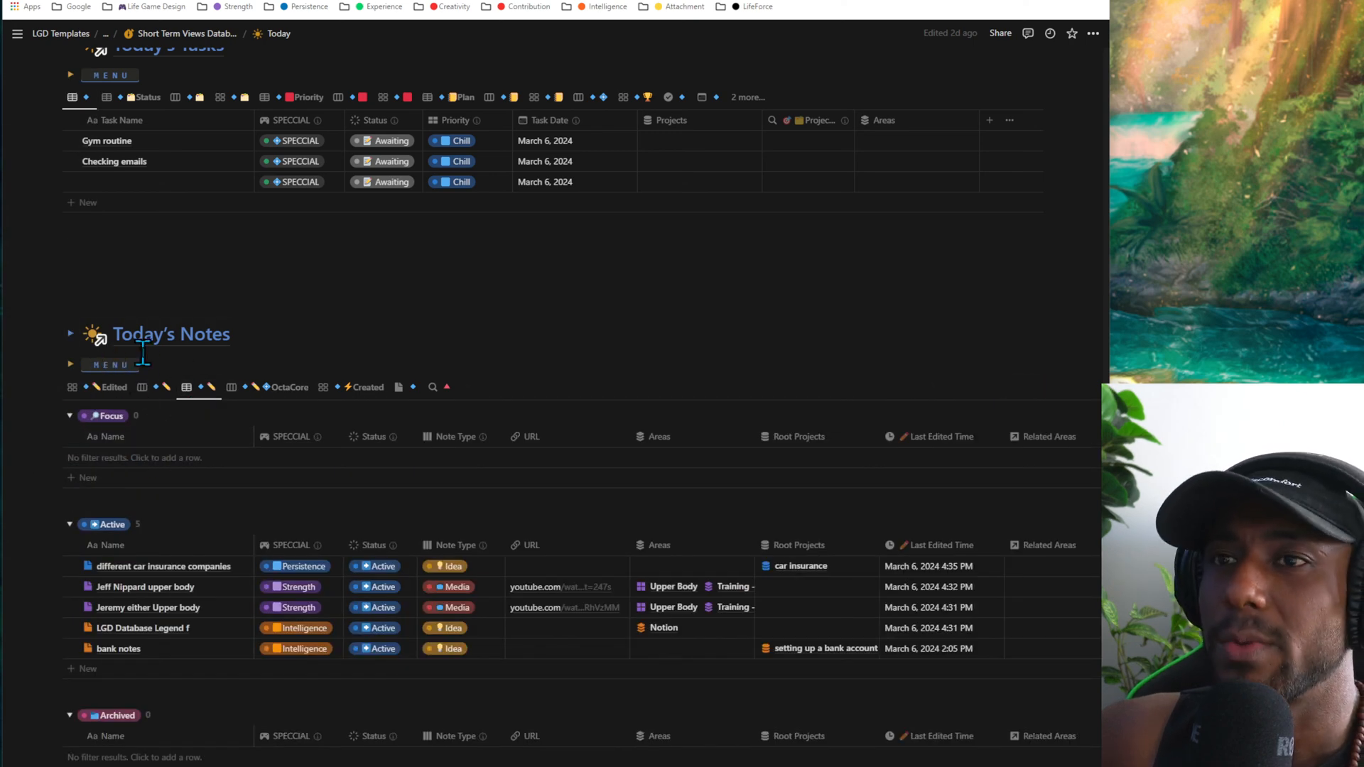
left_click(153, 387)
left_click(89, 393)
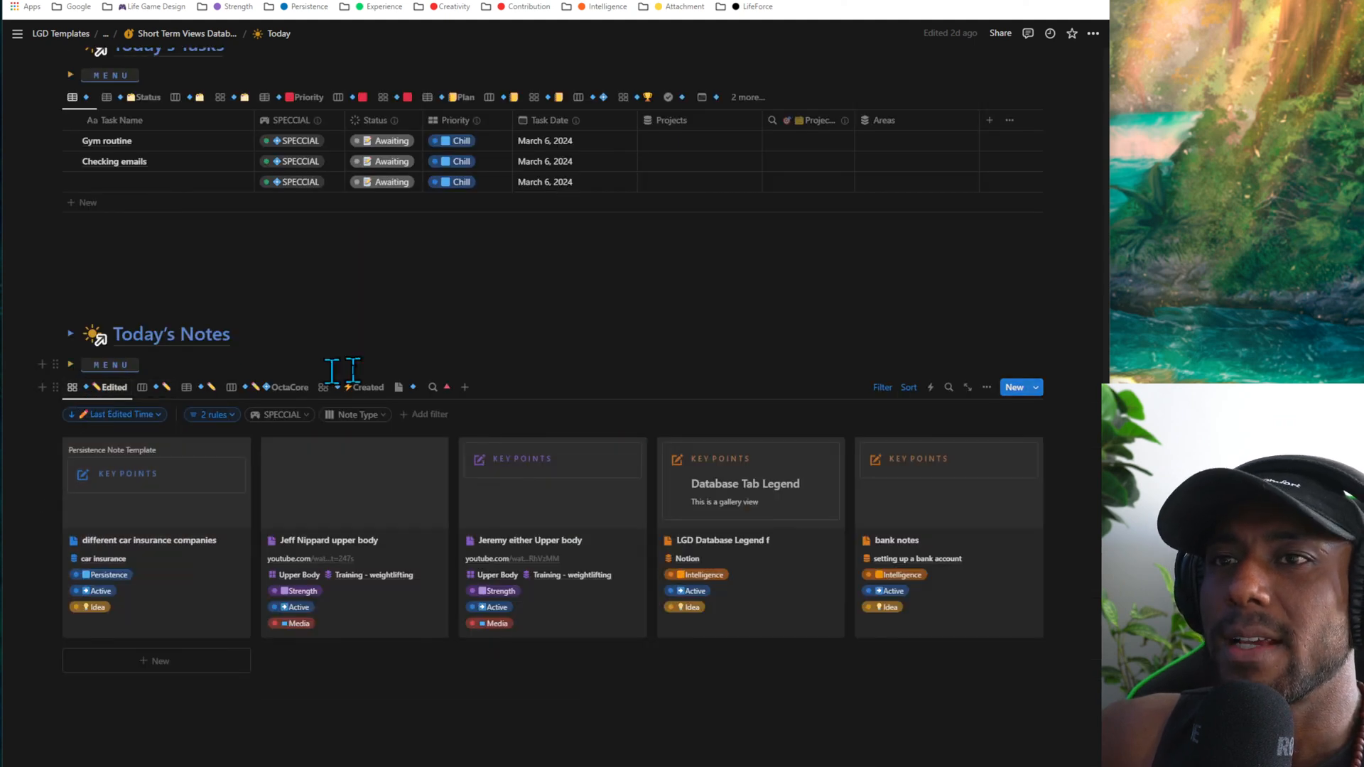
- Return to the Short Term Views list on the Today page and open the Tomorrow page
scroll(354, 390, "up", 1)
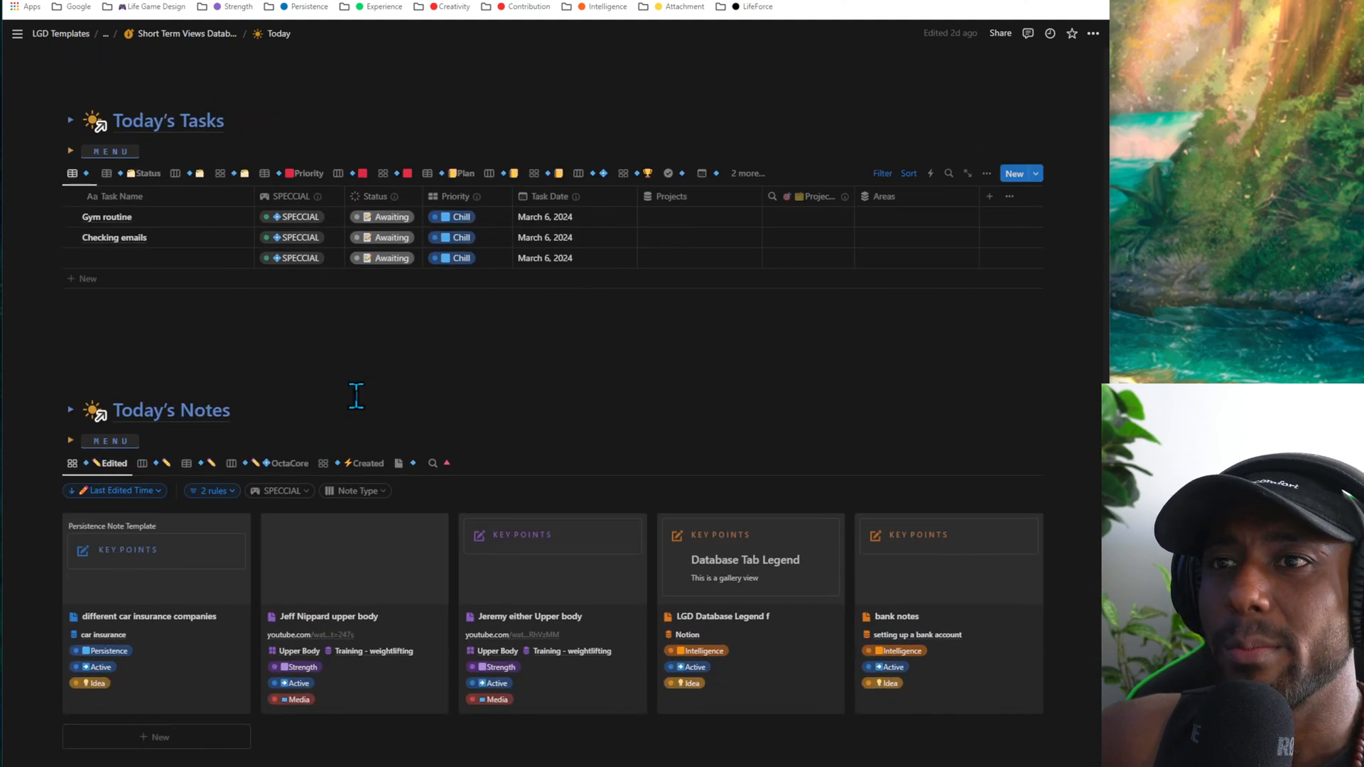
left_click(198, 398)
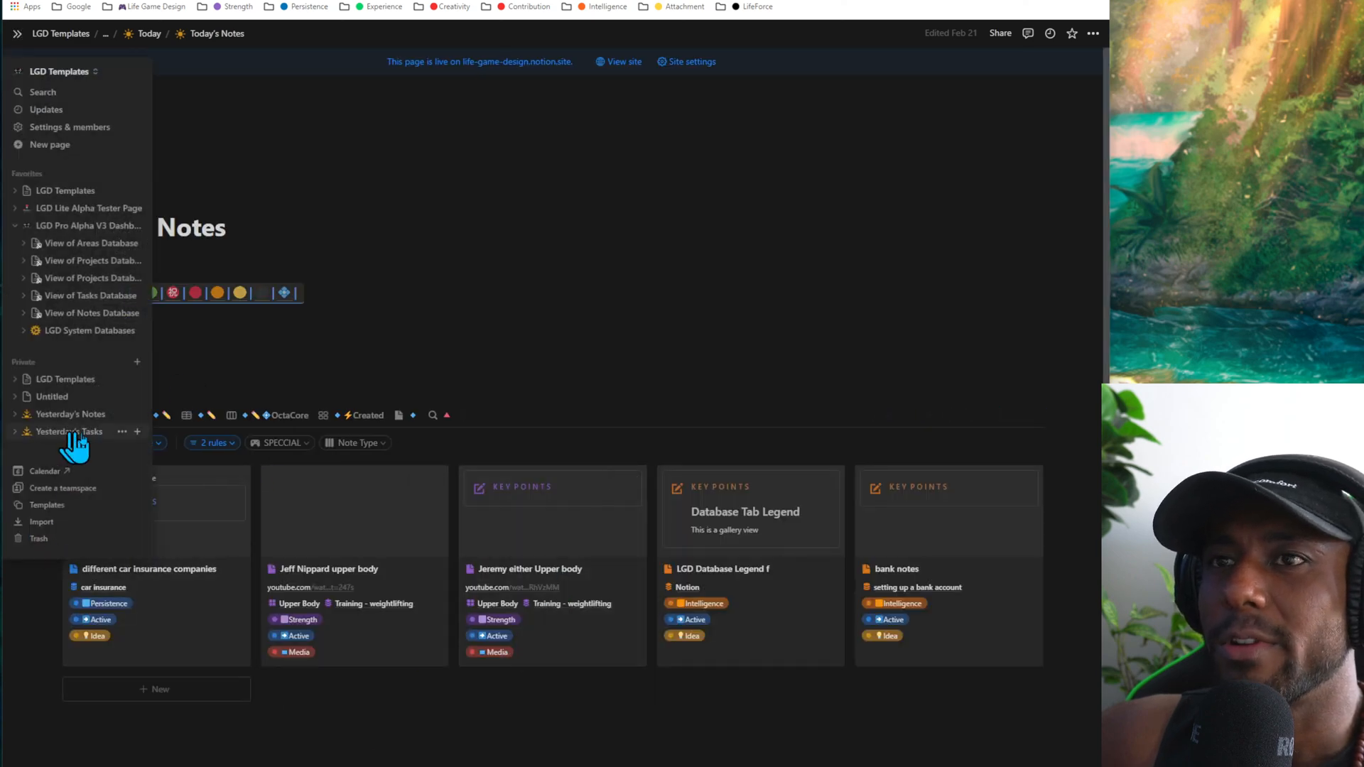
left_click(110, 365)
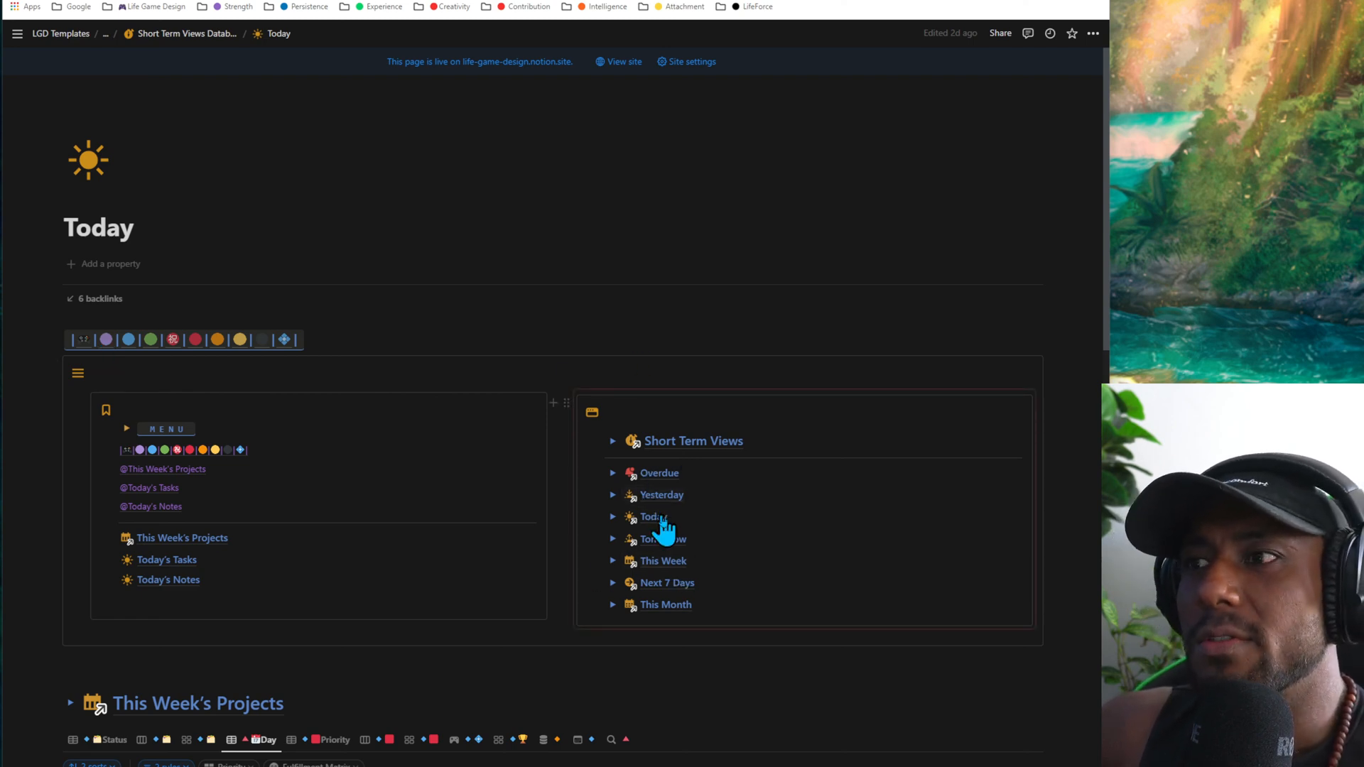
left_click(668, 540)
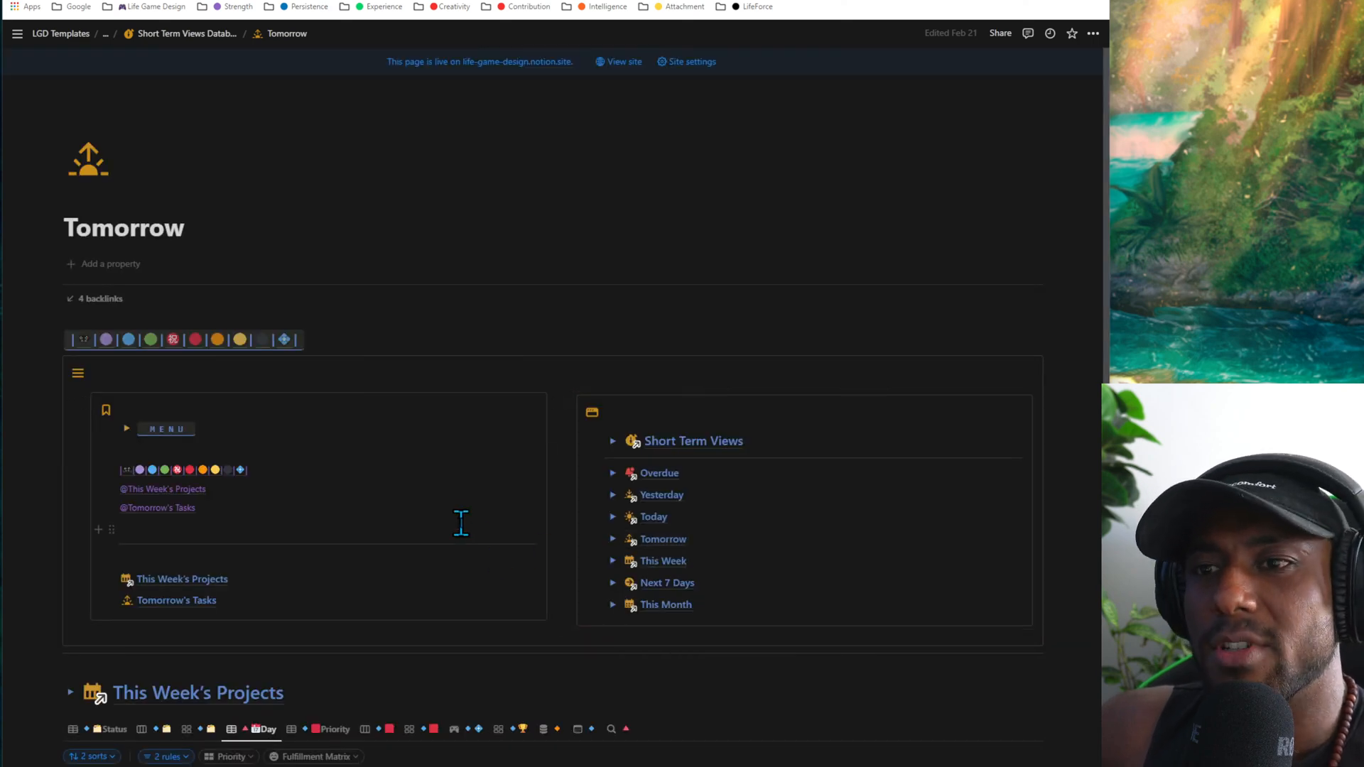
- Look through This Week's Projects, Tomorrow's Tasks and the Short Term Views list on the Tomorrow page
scroll(461, 523, "down", 7)
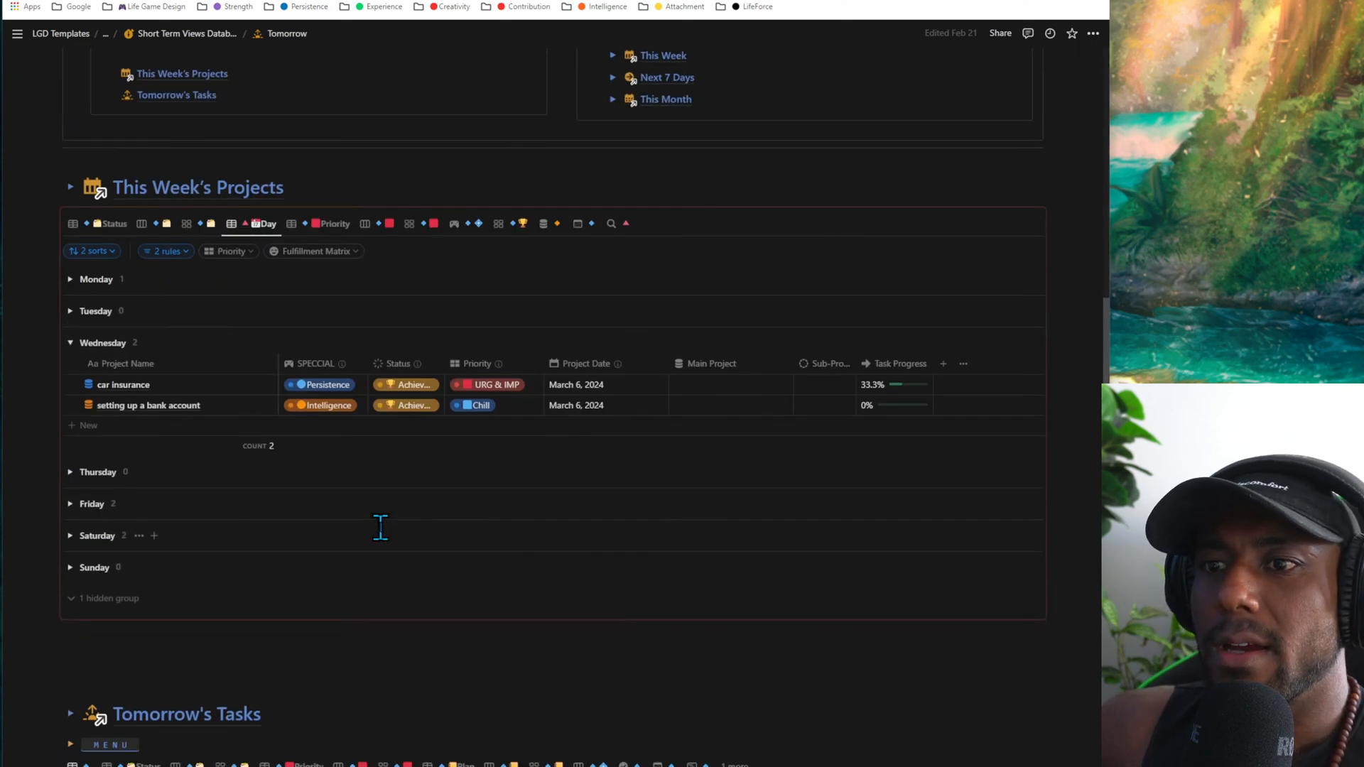
scroll(380, 527, "down", 4)
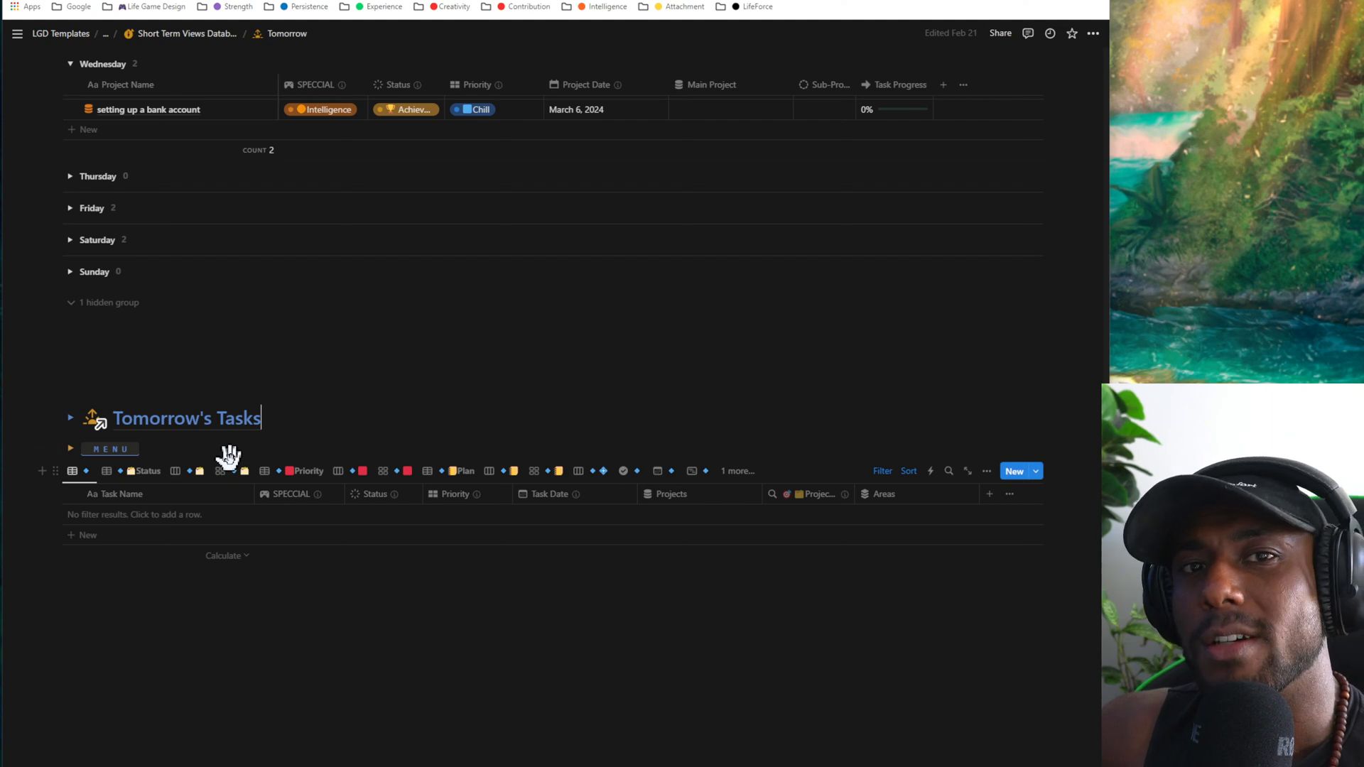
left_click(427, 631)
scroll(426, 631, "up", 7)
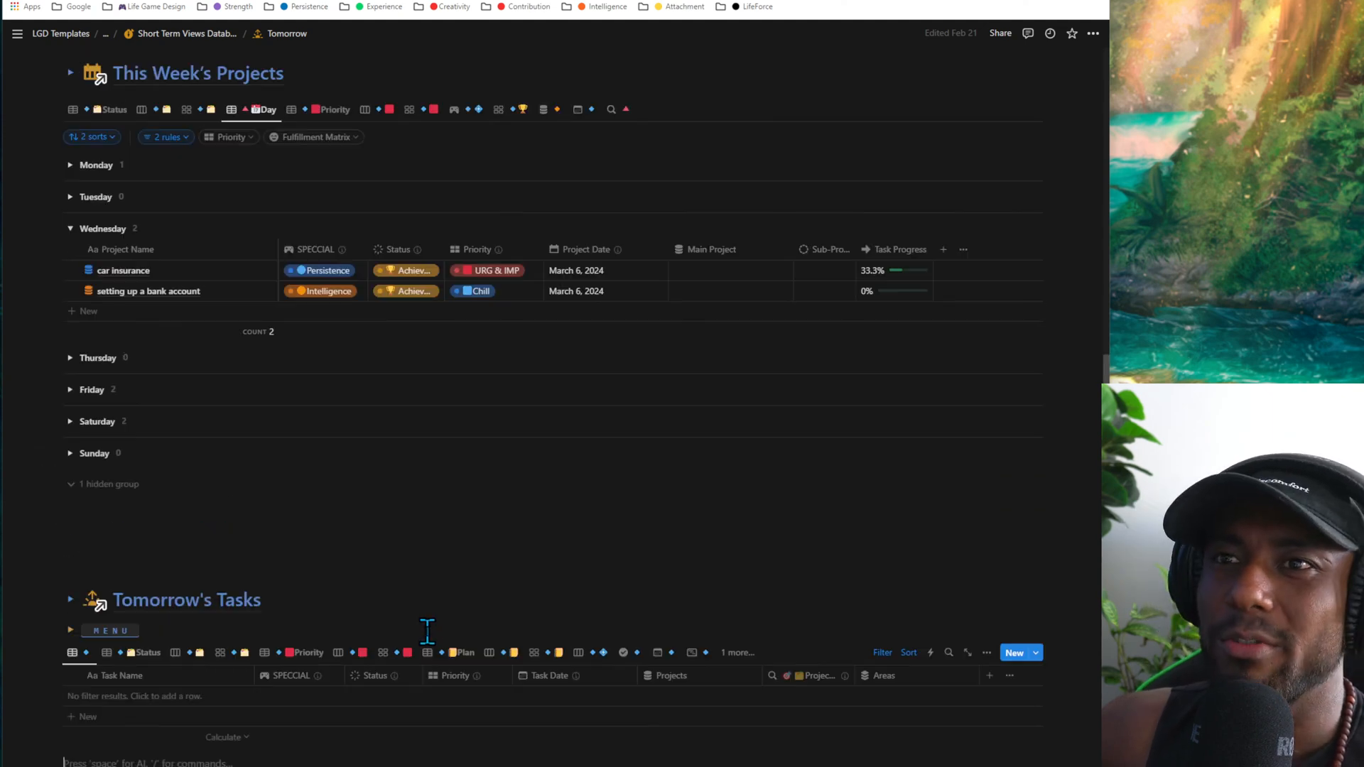
scroll(262, 618, "up", 3)
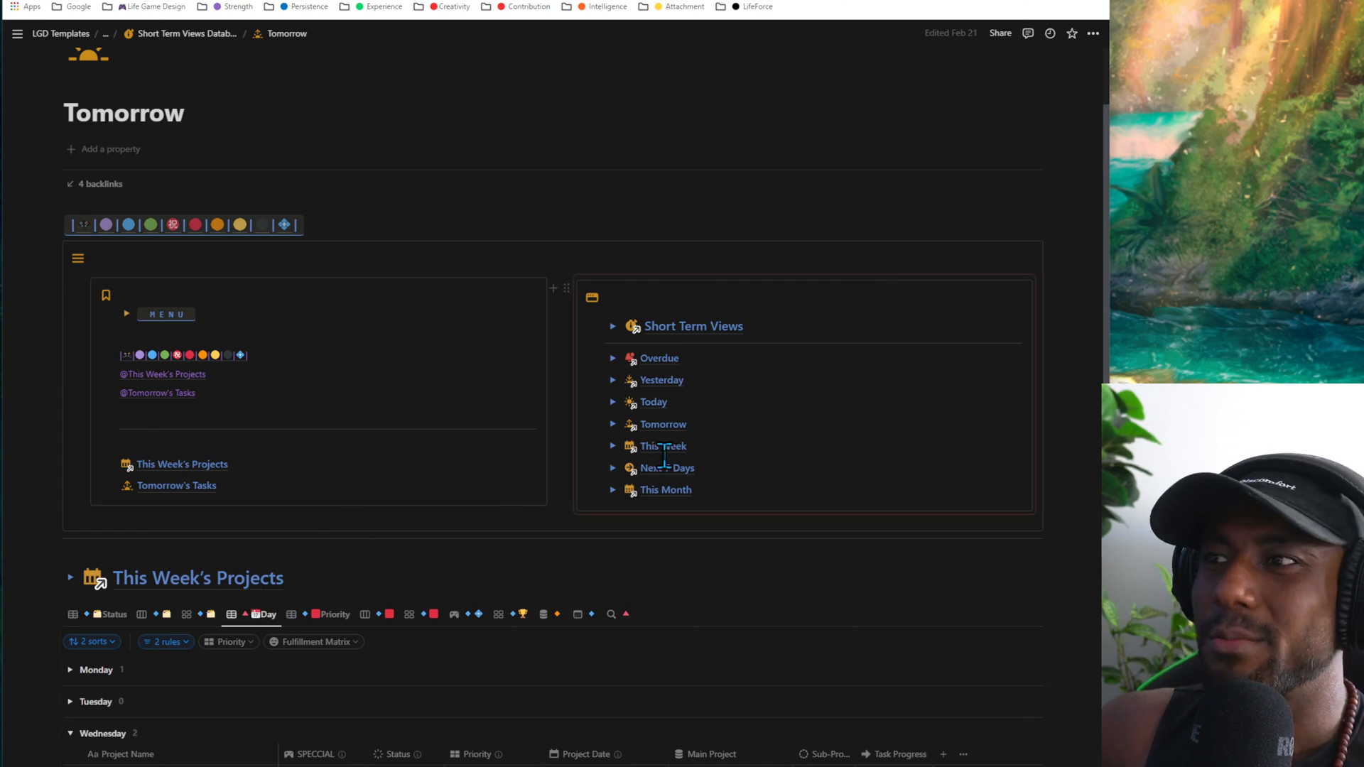
mouse_move(662, 446)
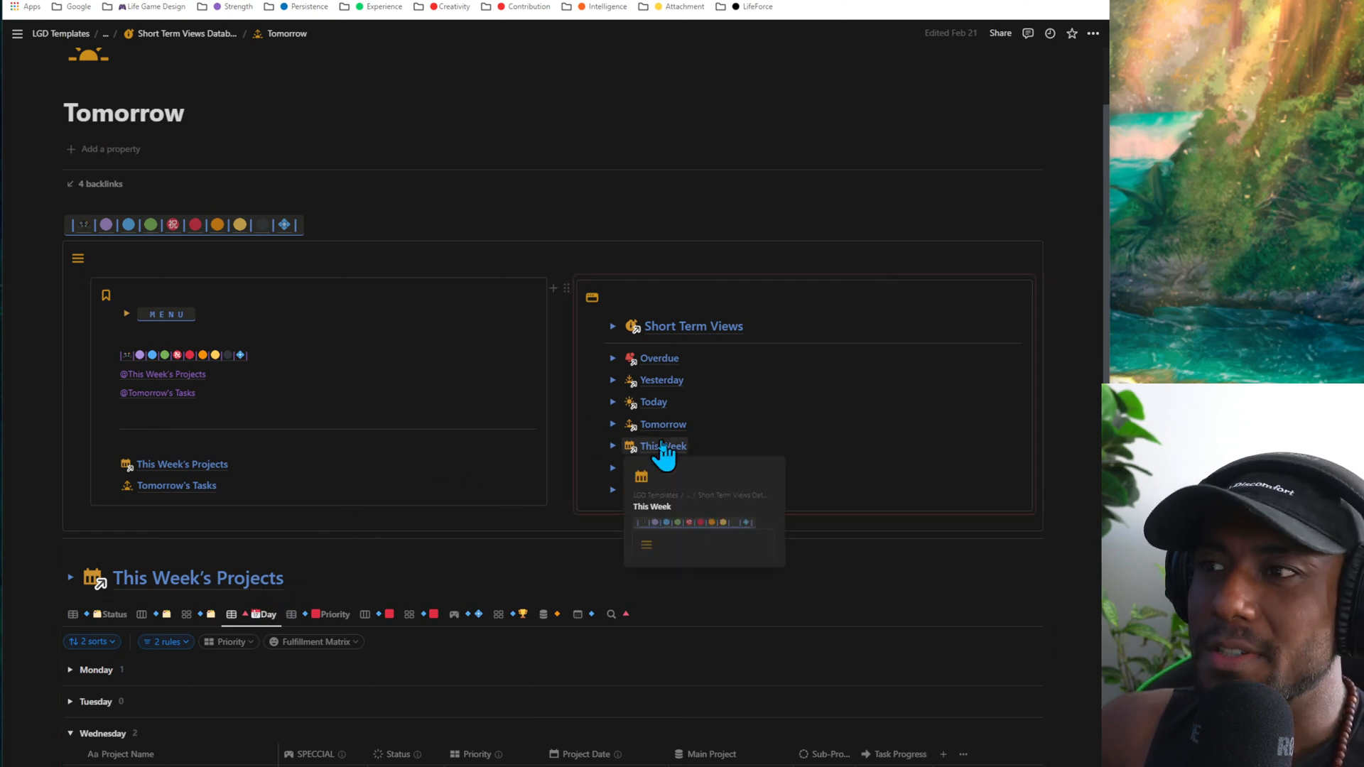
scroll(70, 469, "down", 9)
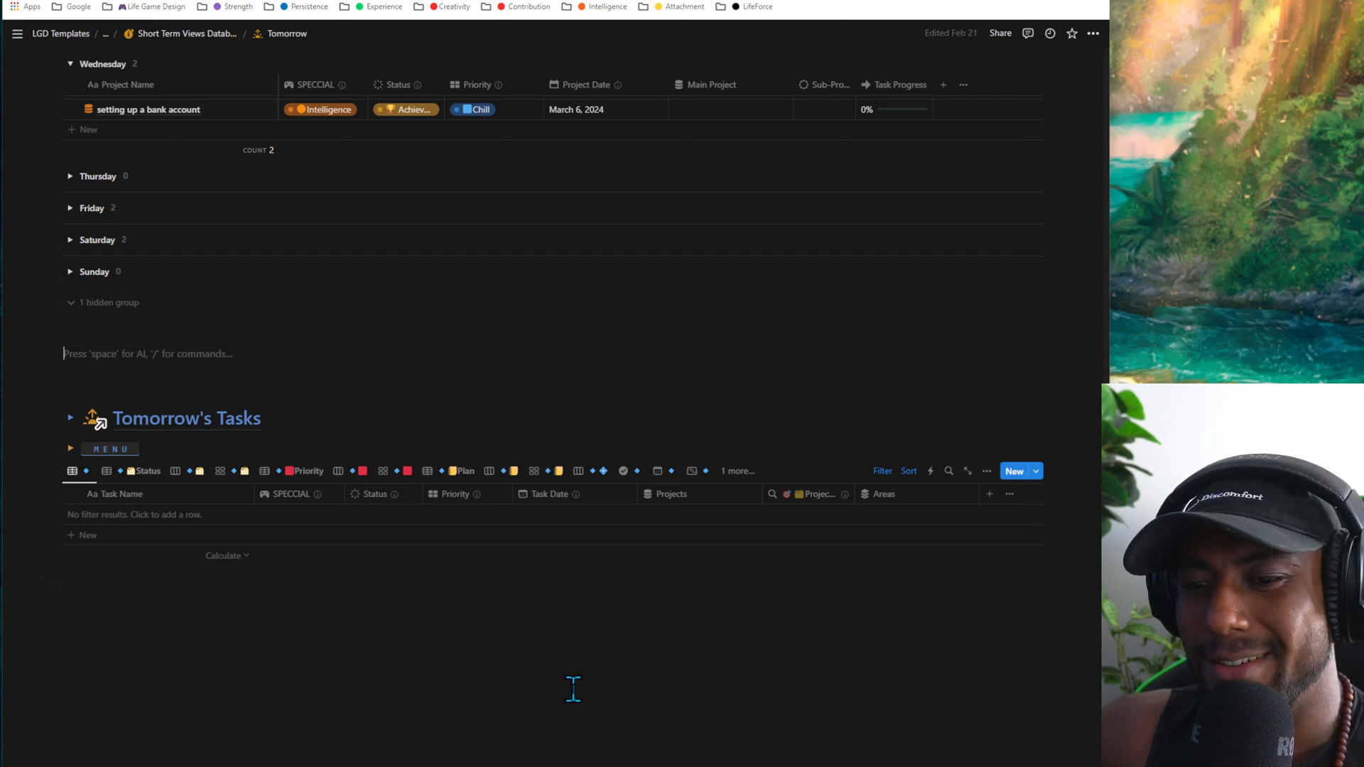
scroll(576, 696, "up", 8)
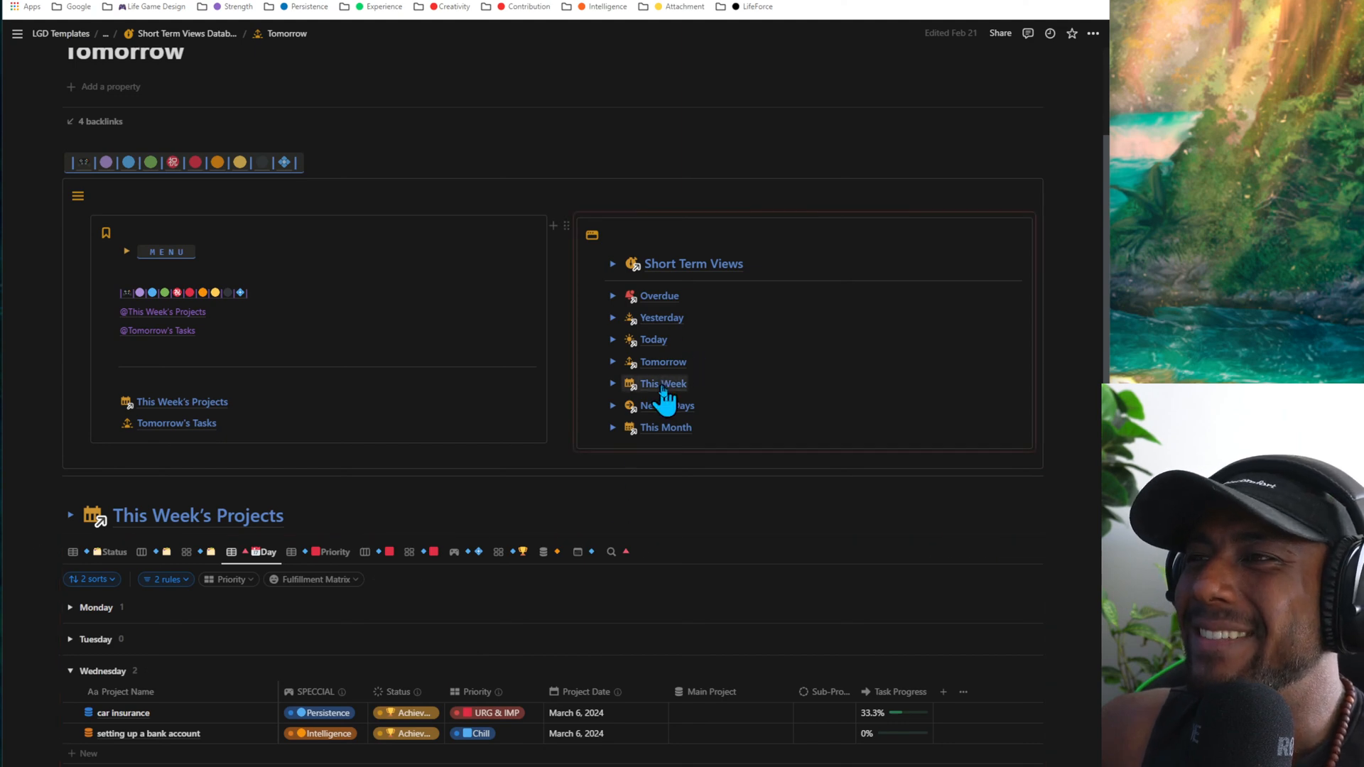
- Open the This Week page and show This Week's Tasks in the Day table
left_click(660, 388)
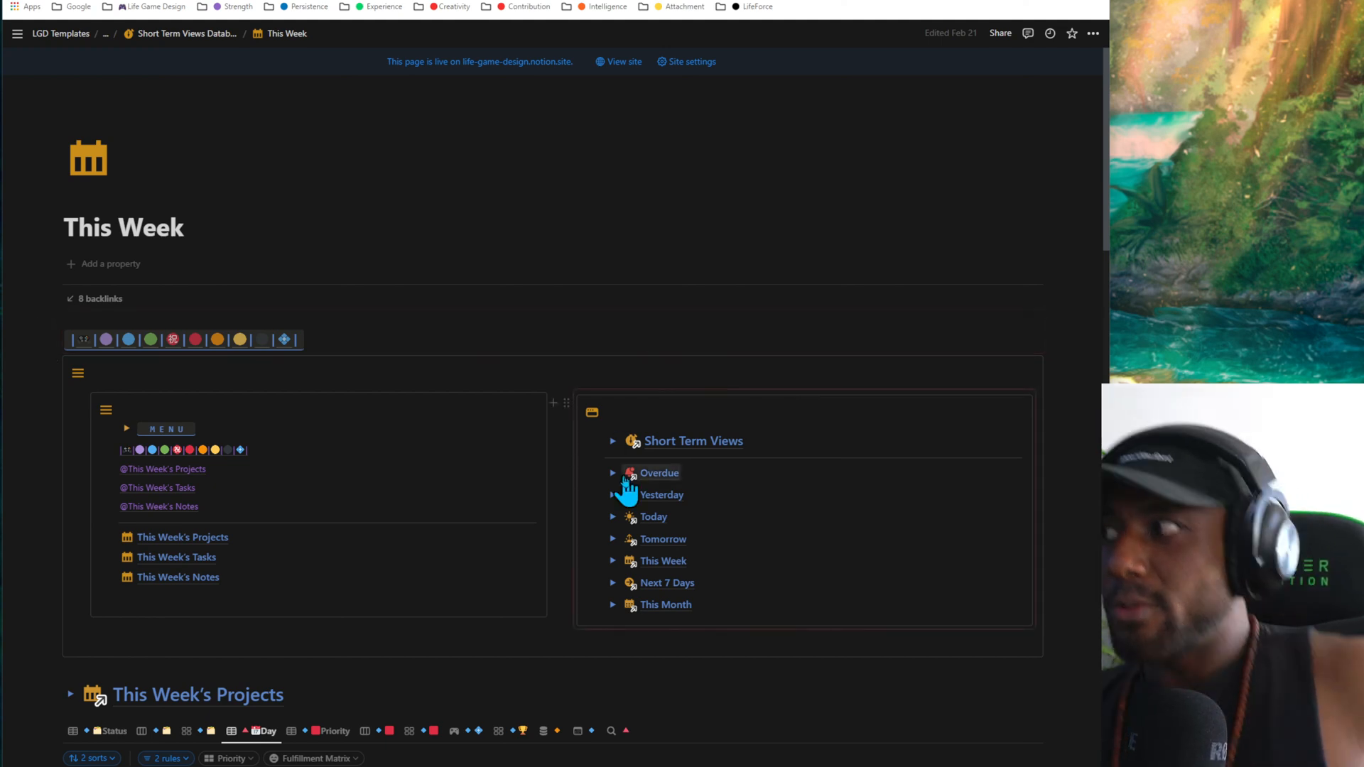
mouse_move(625, 479)
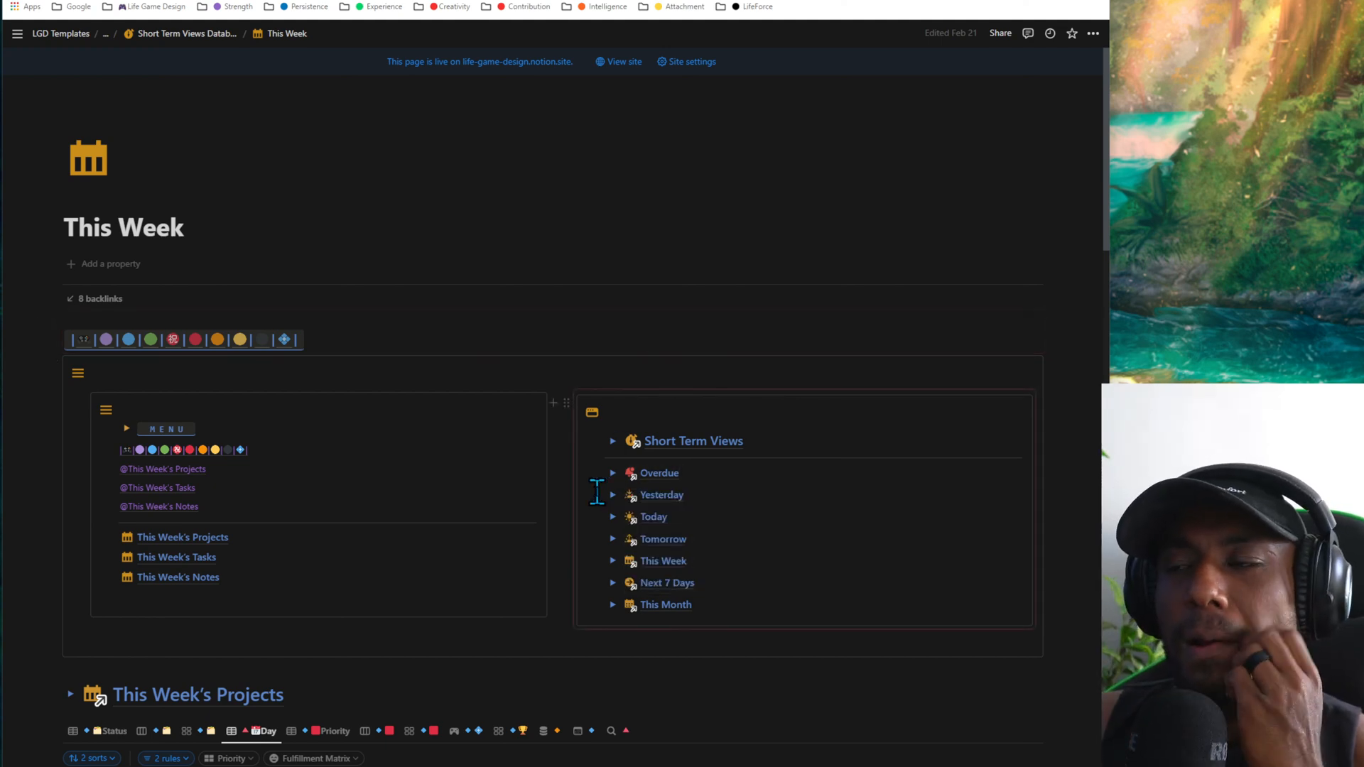
scroll(514, 520, "down", 8)
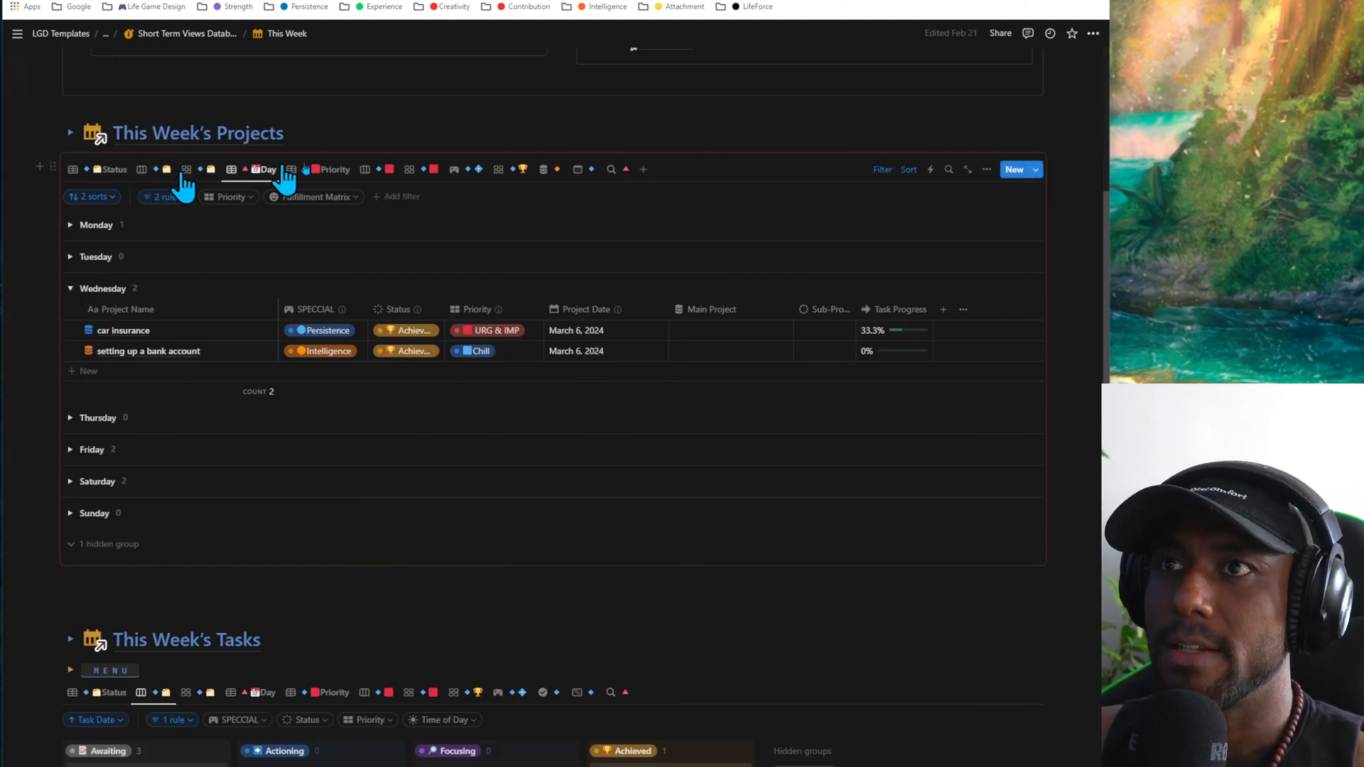
scroll(176, 418, "down", 2)
scroll(289, 523, "down", 2)
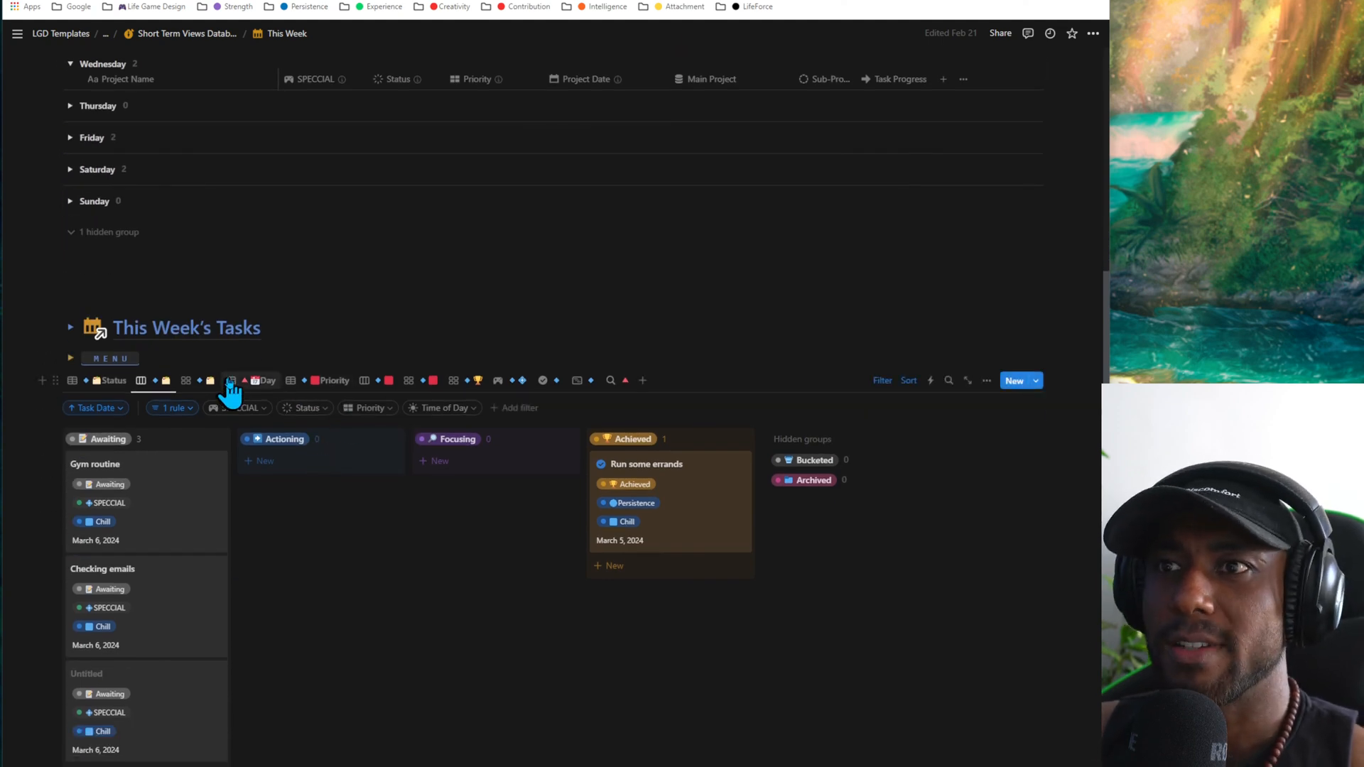
left_click(235, 384)
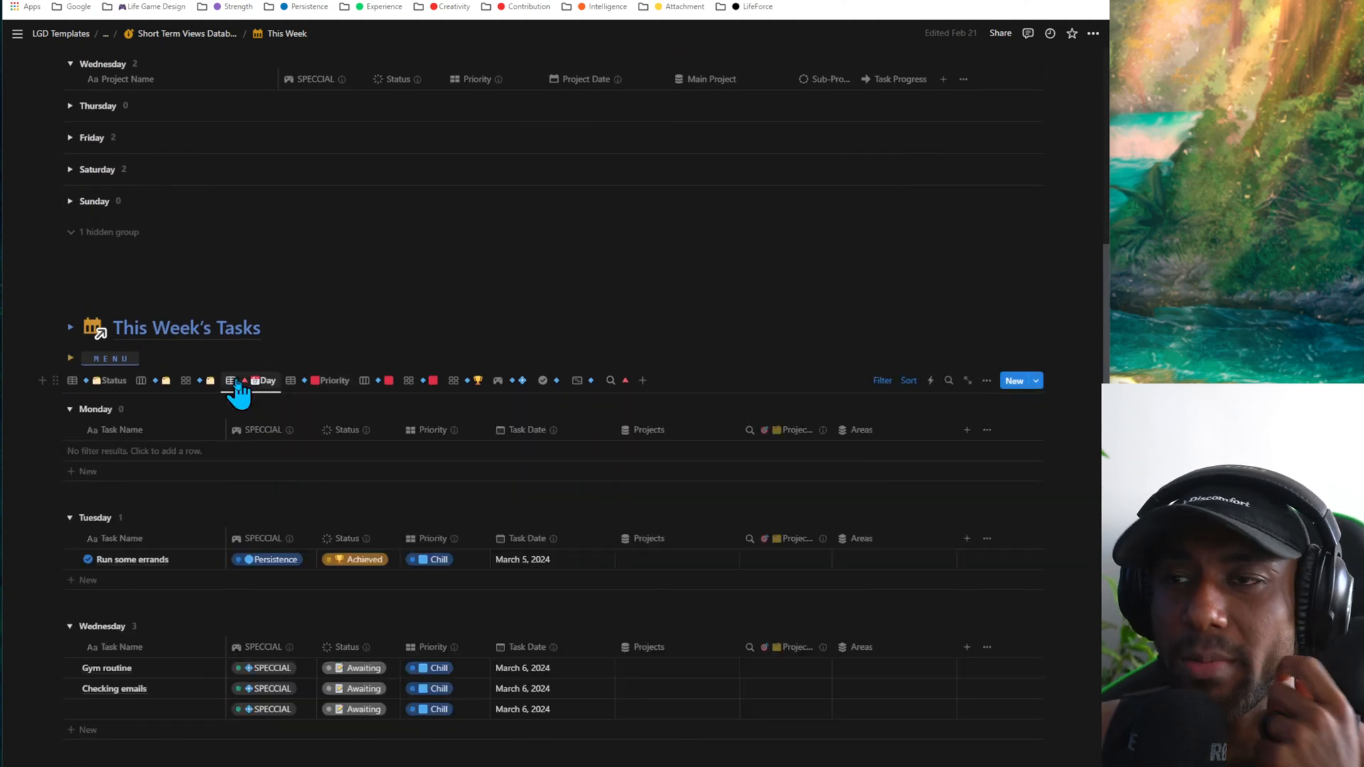
scroll(261, 426, "down", 2)
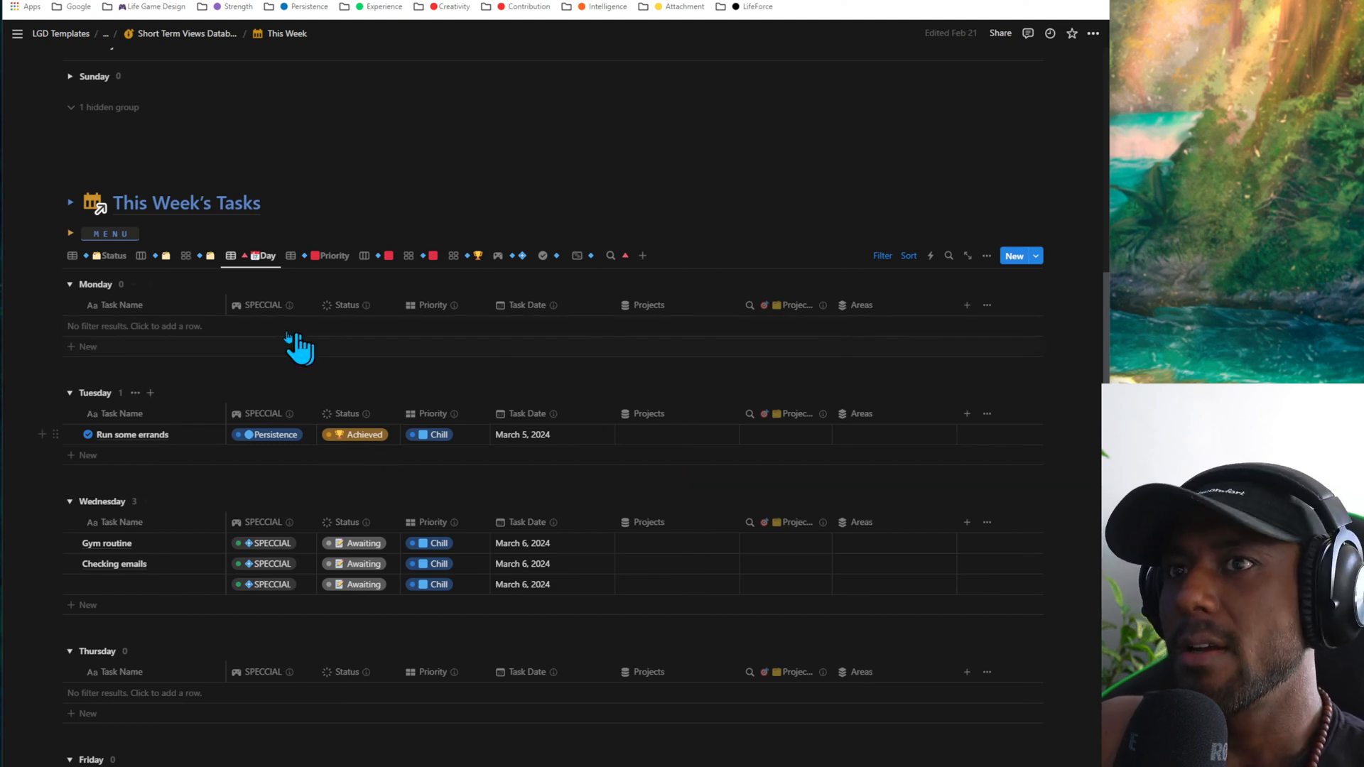
- Add a task from the Monday group of This Week's Tasks and name it "wednesday"
left_click(260, 347)
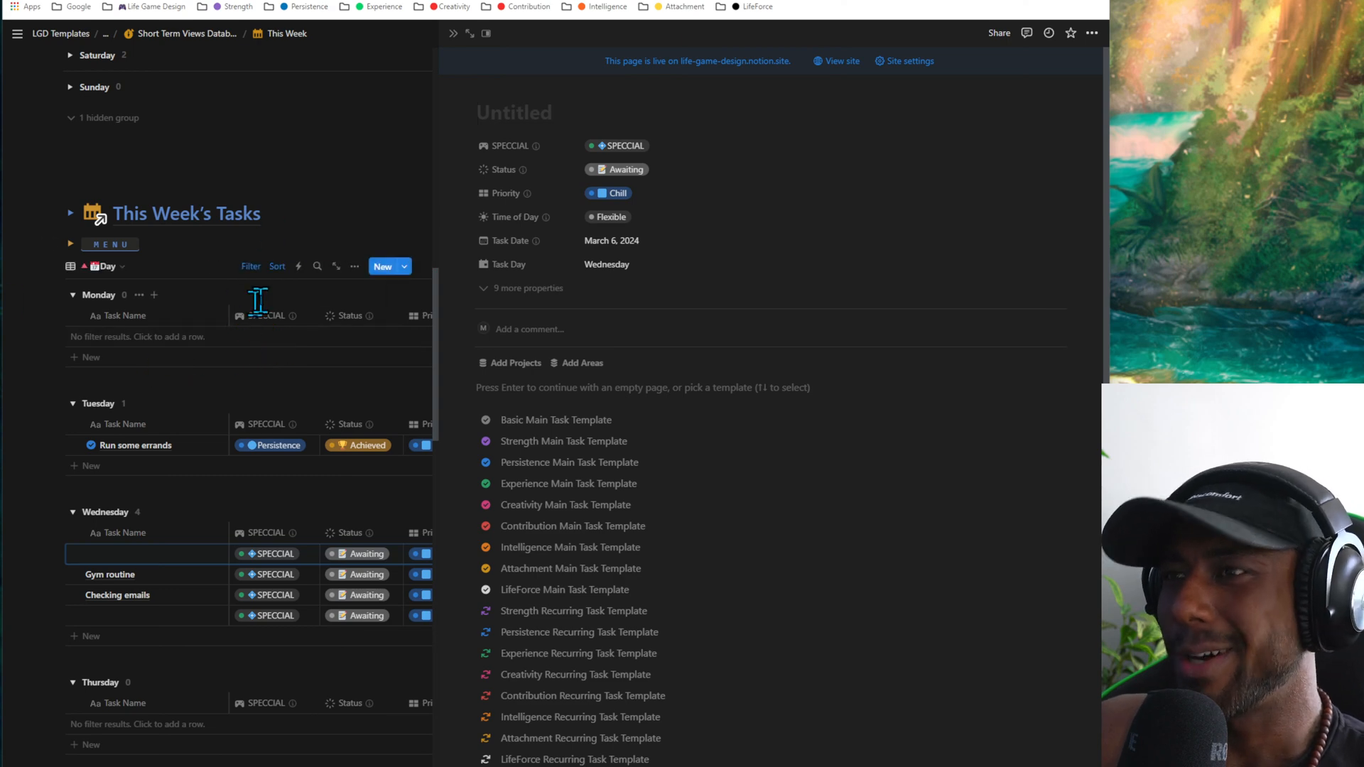
type("fdasfdsa")
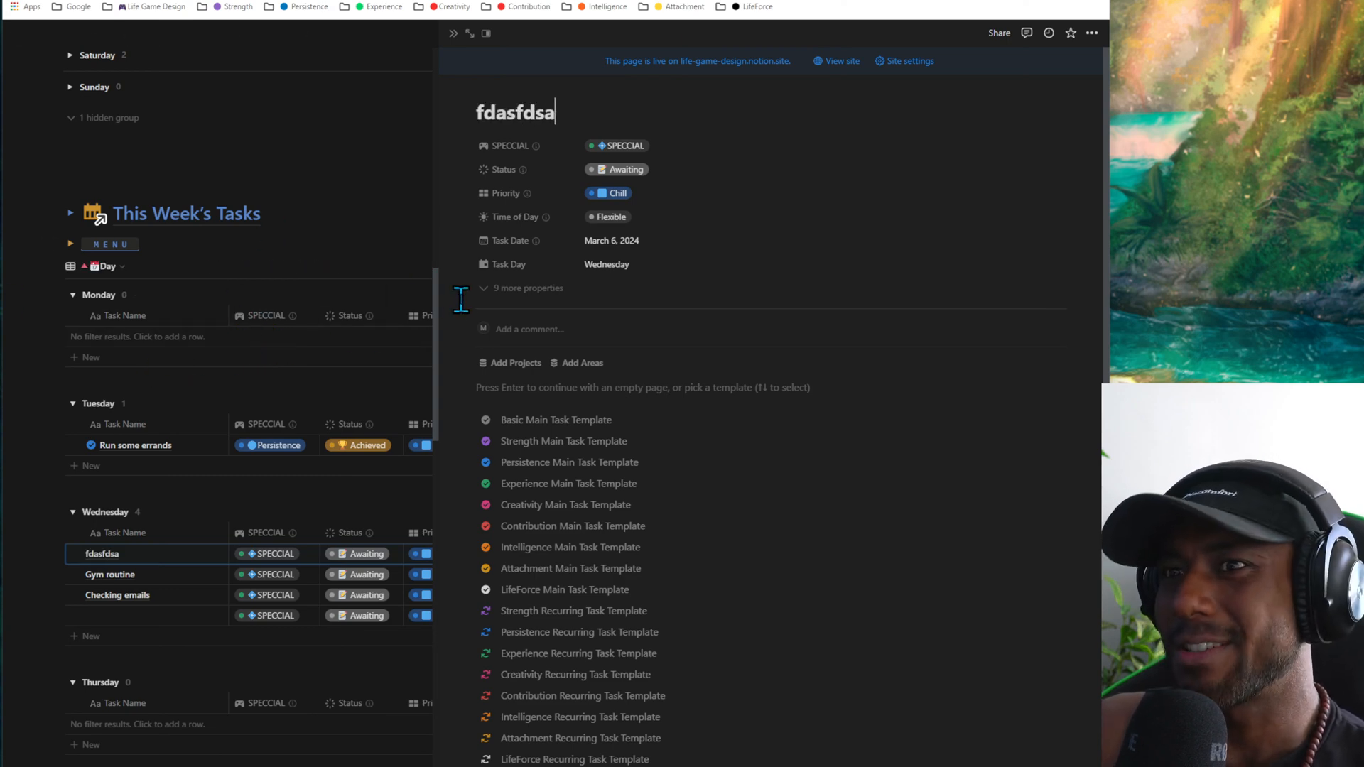
key("ctrl+BackSpace")
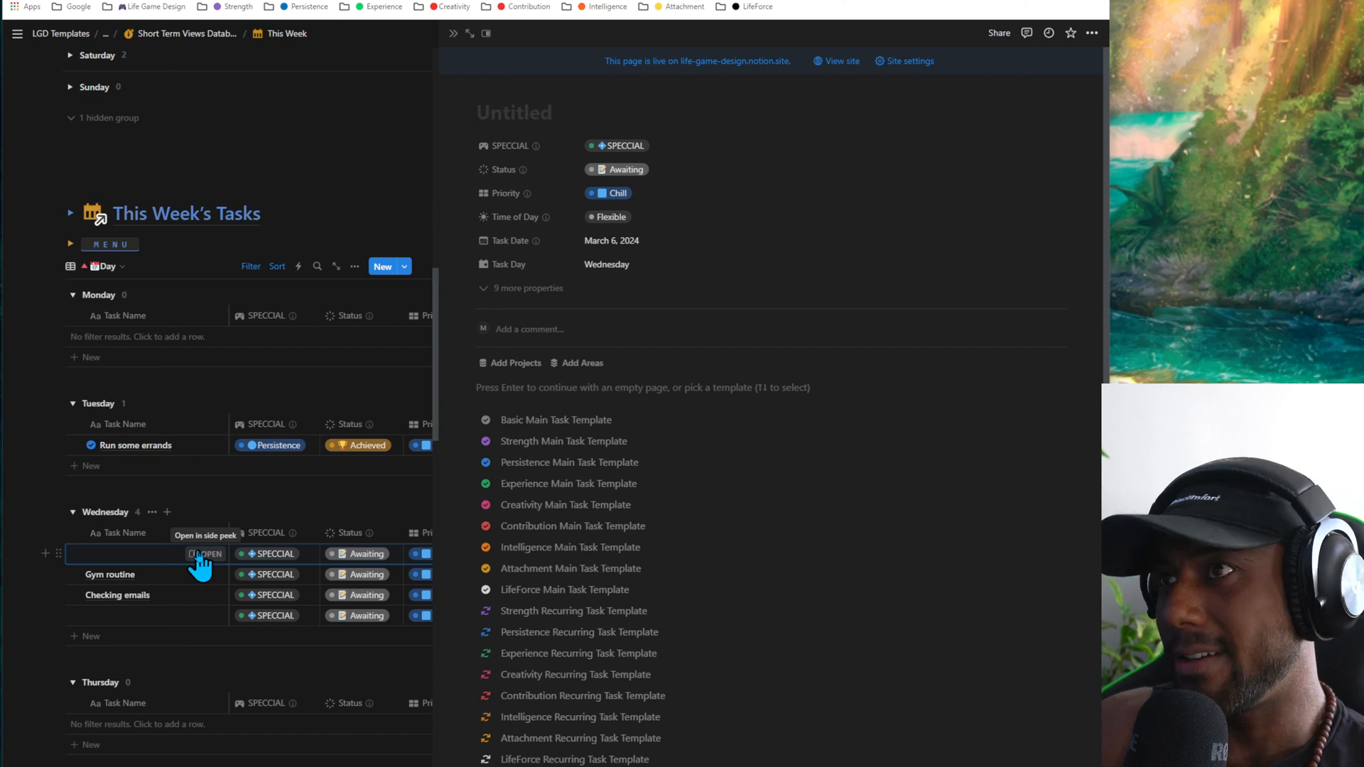
type("wednesday")
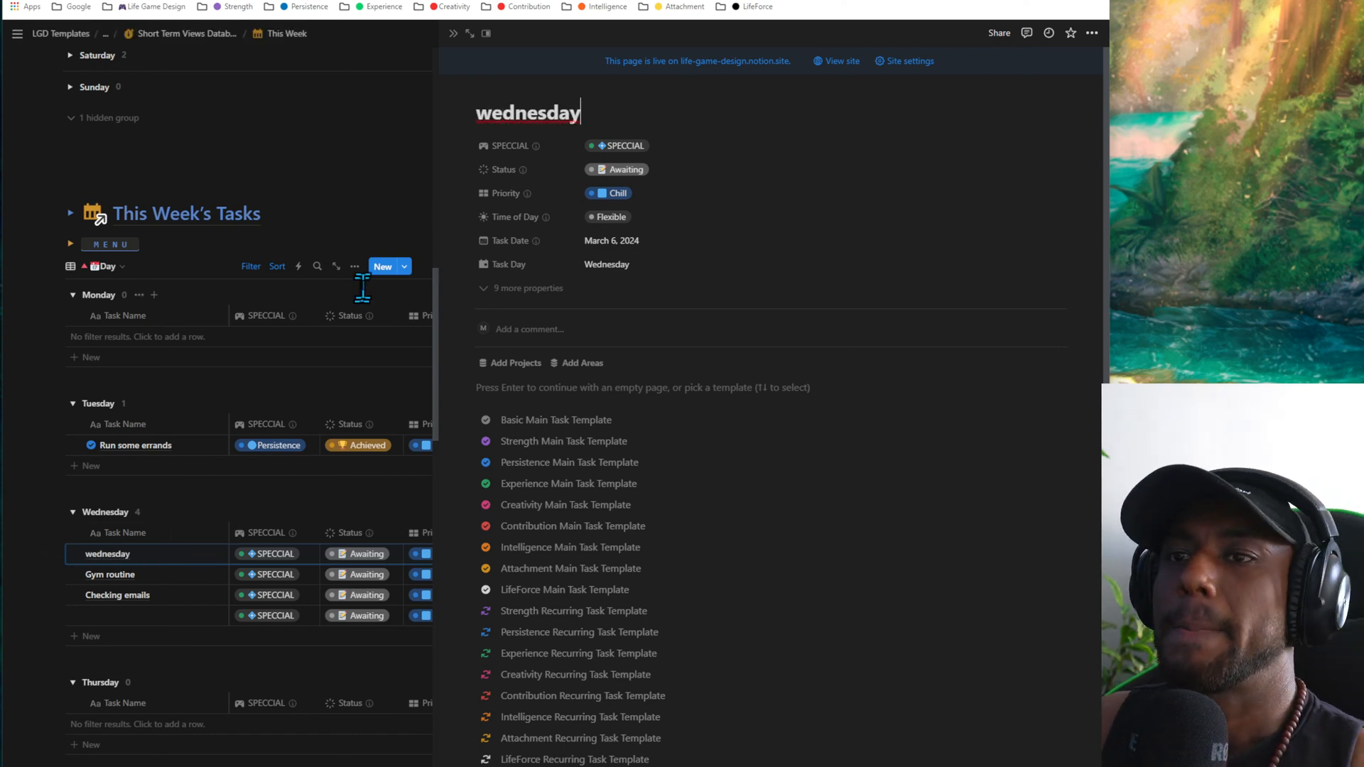
left_click(369, 242)
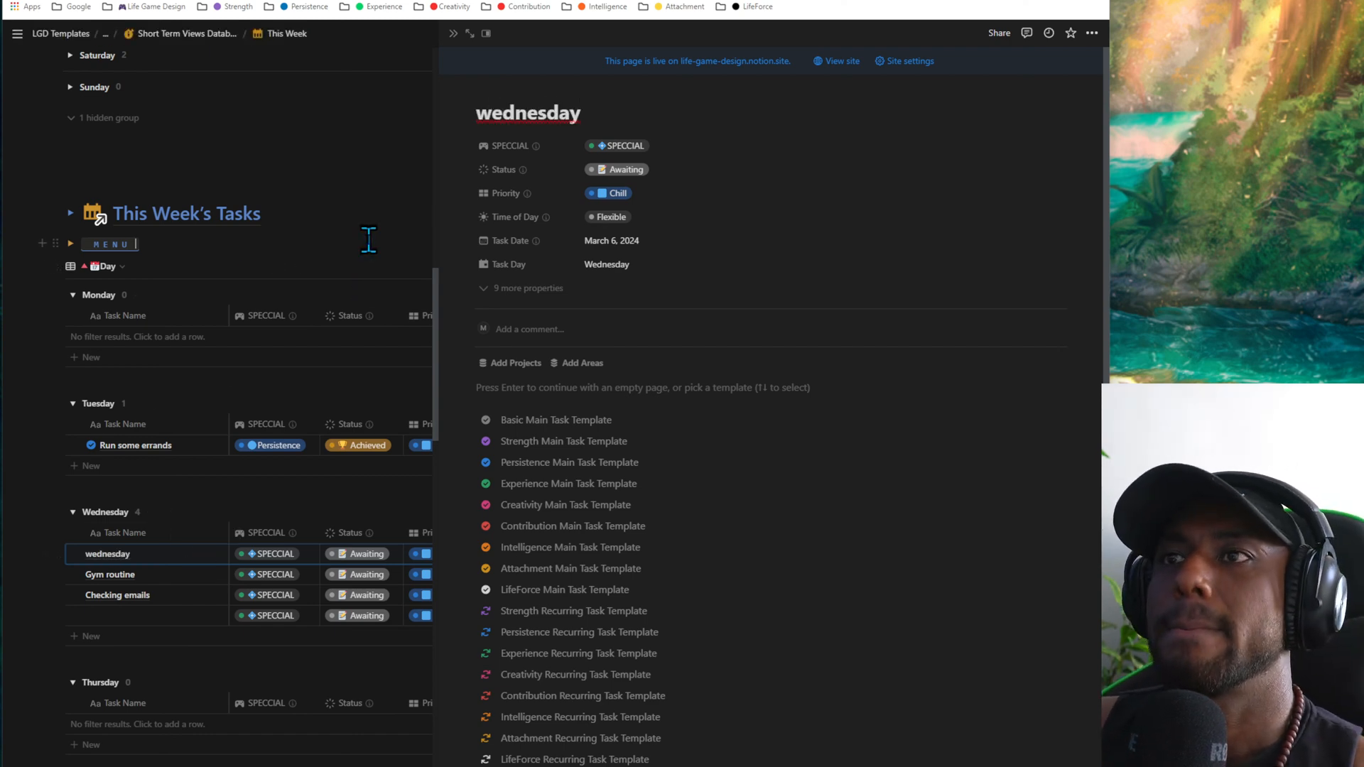
- Close the wednesday task's side view and show This Week's Tasks in the Priority table
left_click(453, 33)
scroll(495, 618, "down", 5)
scroll(241, 589, "up", 8)
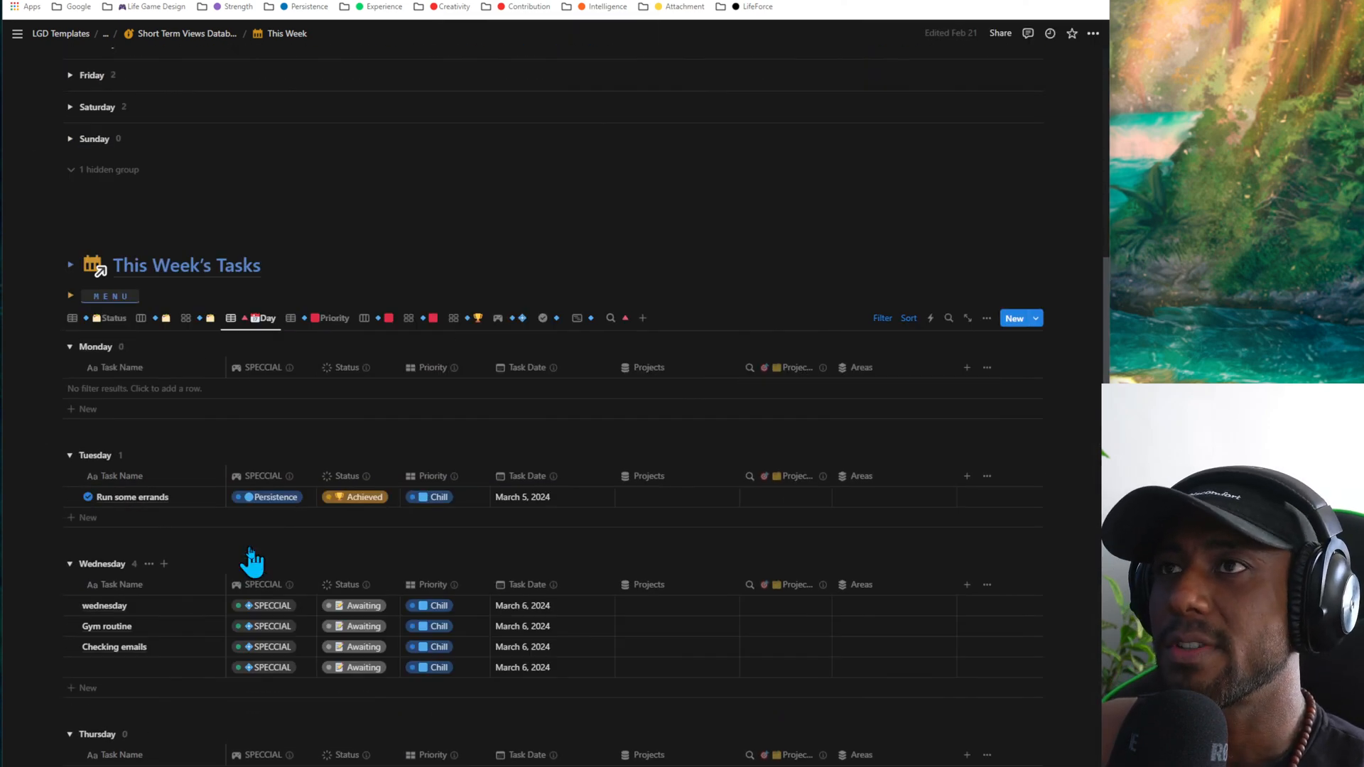
scroll(284, 440, "down", 2)
left_click(318, 321)
scroll(381, 448, "down", 3)
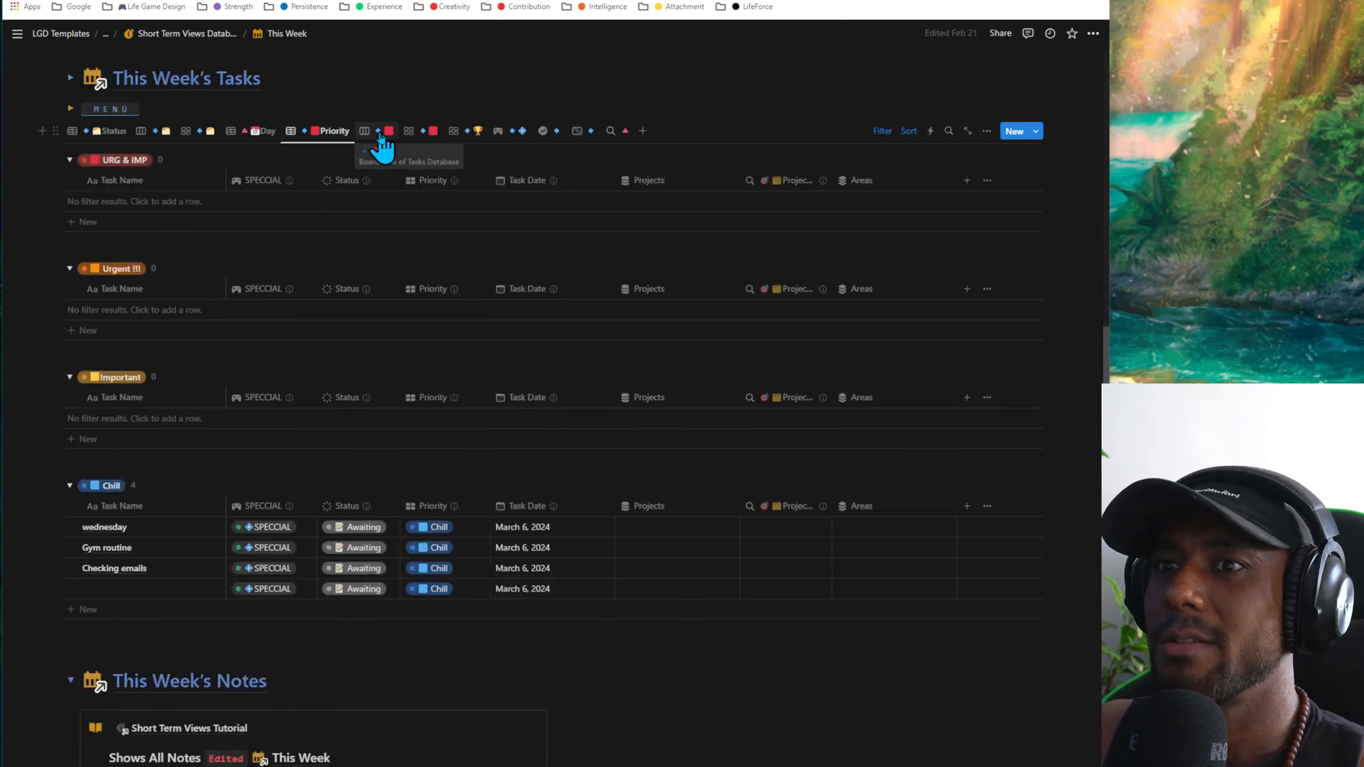
- On the Priority board of This Week's Tasks, move Gym routine to Important, wednesday to Urgent !!! and Checking emails to URG & IMP
left_click(381, 139)
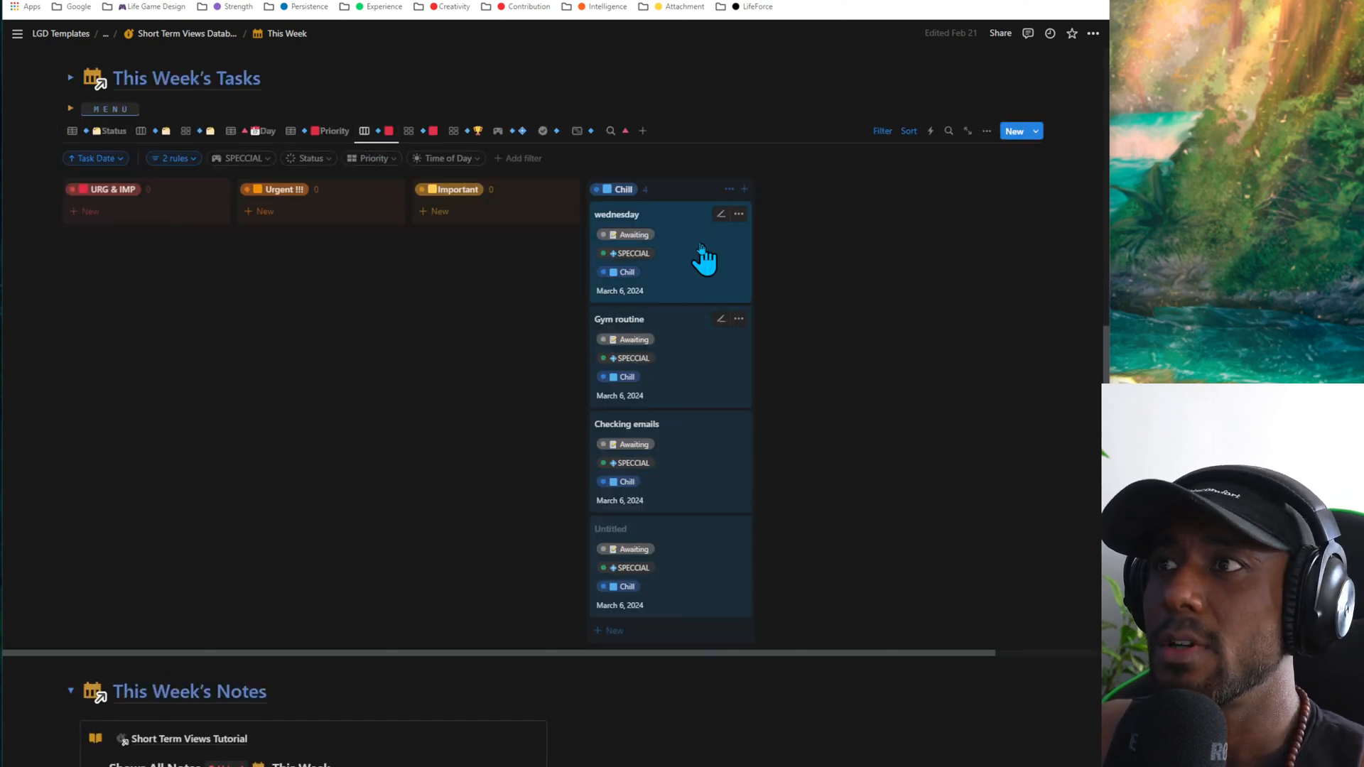
left_click_drag(700, 258, 476, 229)
left_click_drag(642, 250, 107, 258)
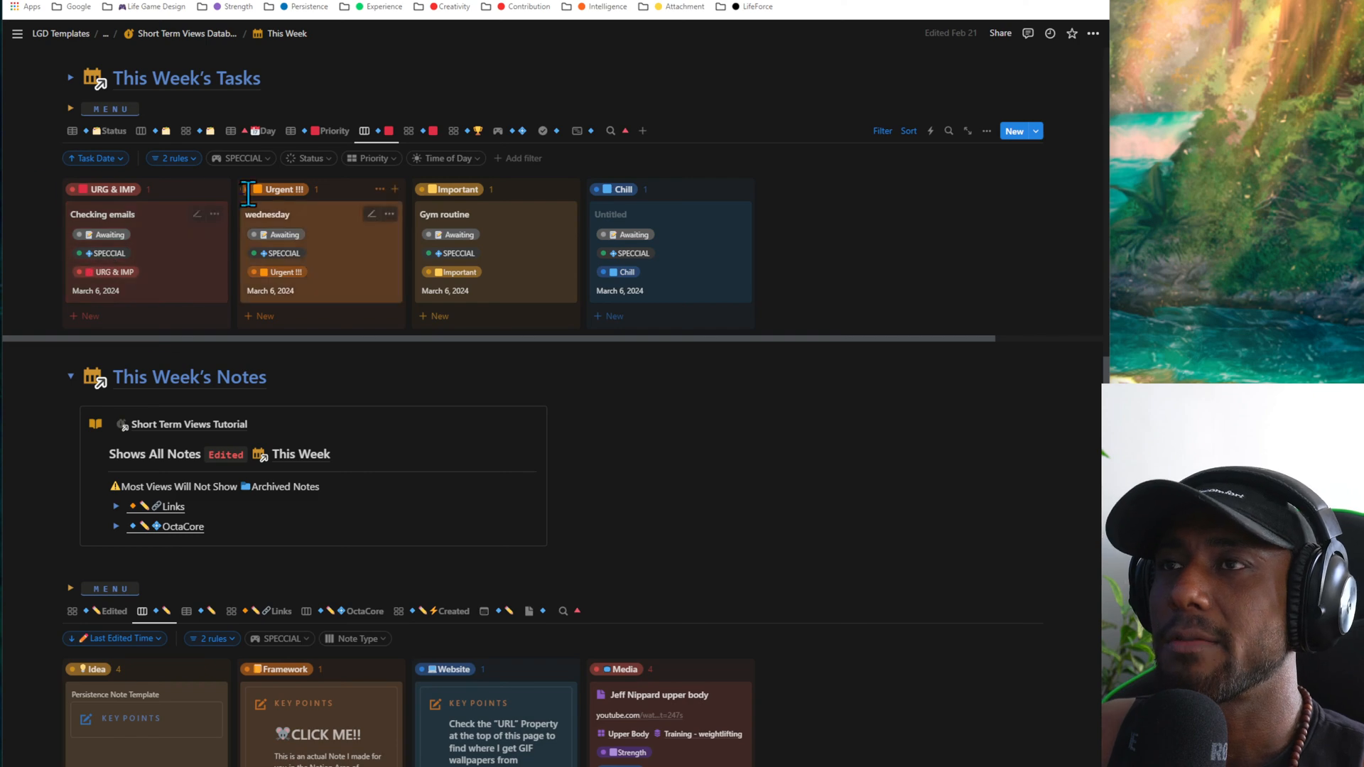
- Show This Week's Tasks in the Priority gallery and collapse its Urgent !!!, Important and Chill groups and the This Week's Notes heading
left_click(409, 133)
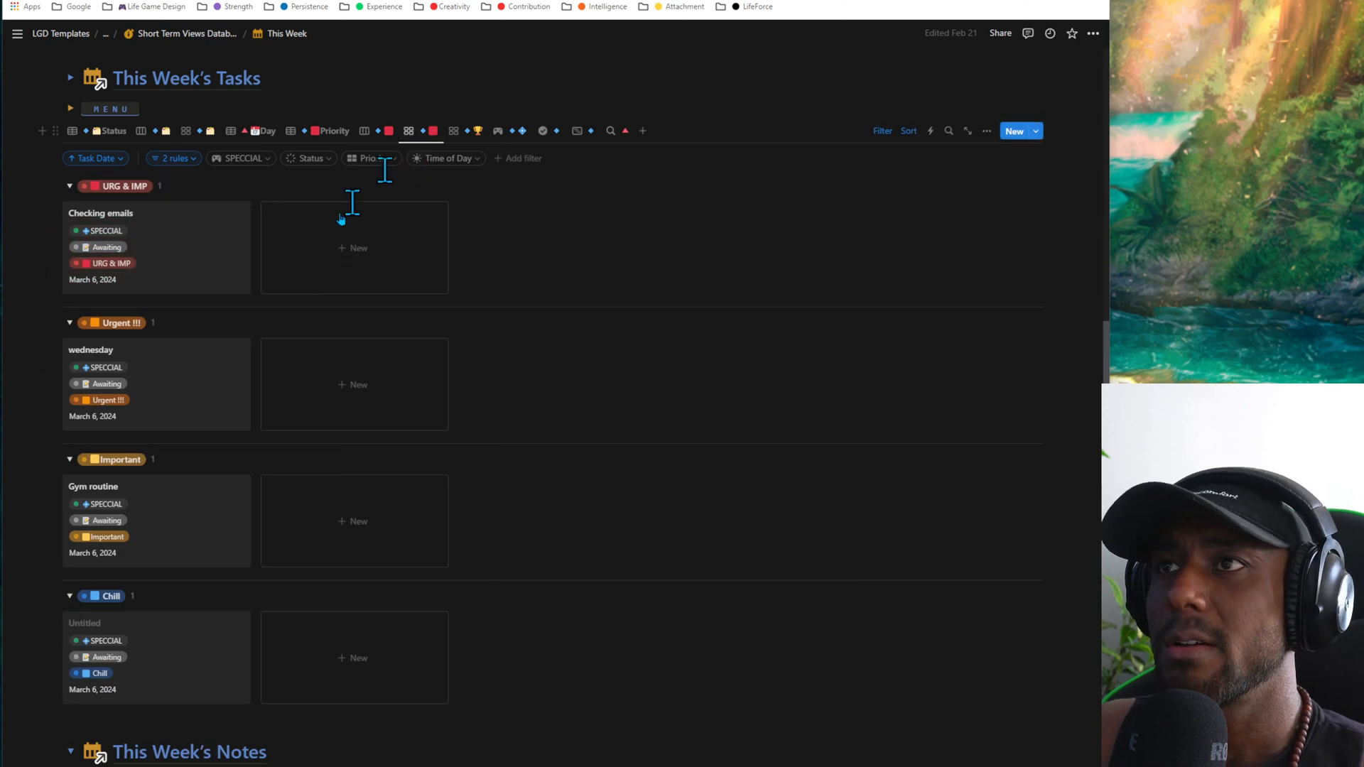
left_click(69, 323)
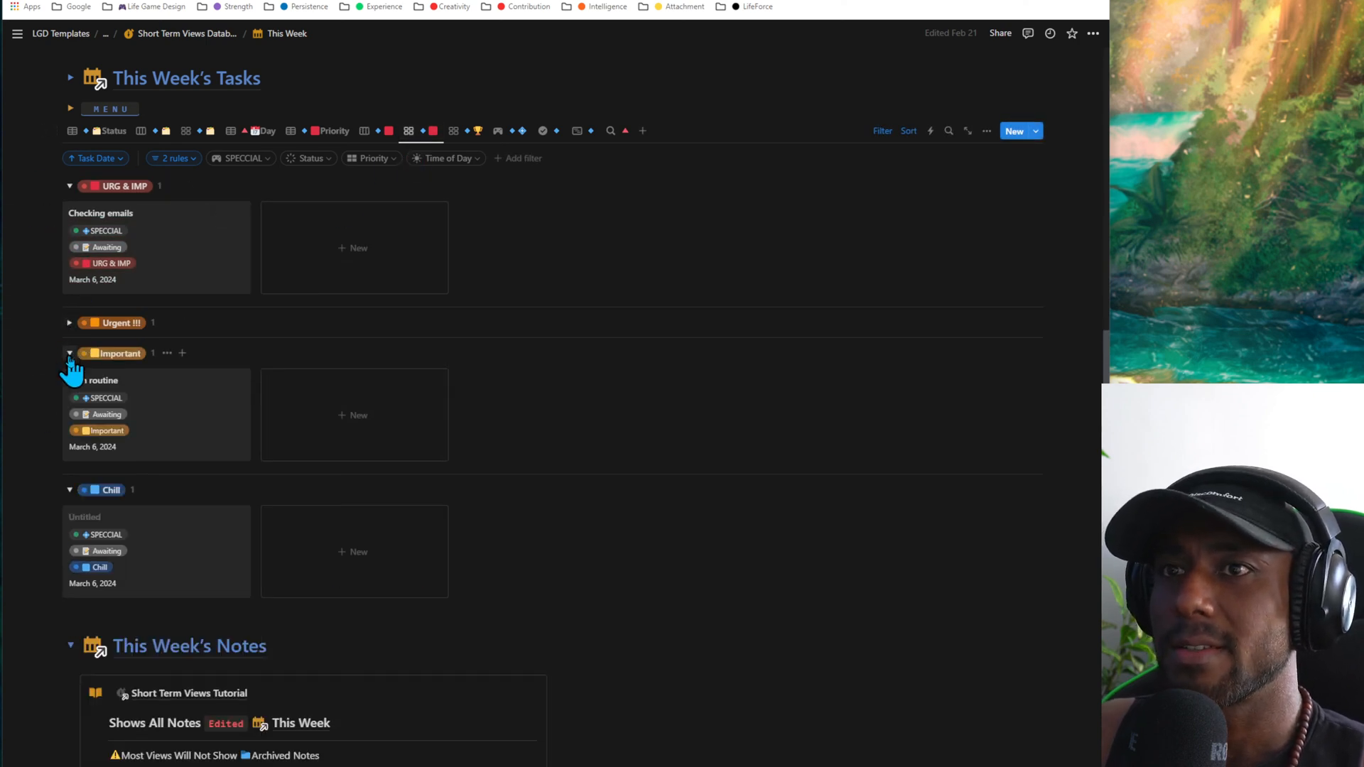
left_click(69, 353)
left_click(69, 384)
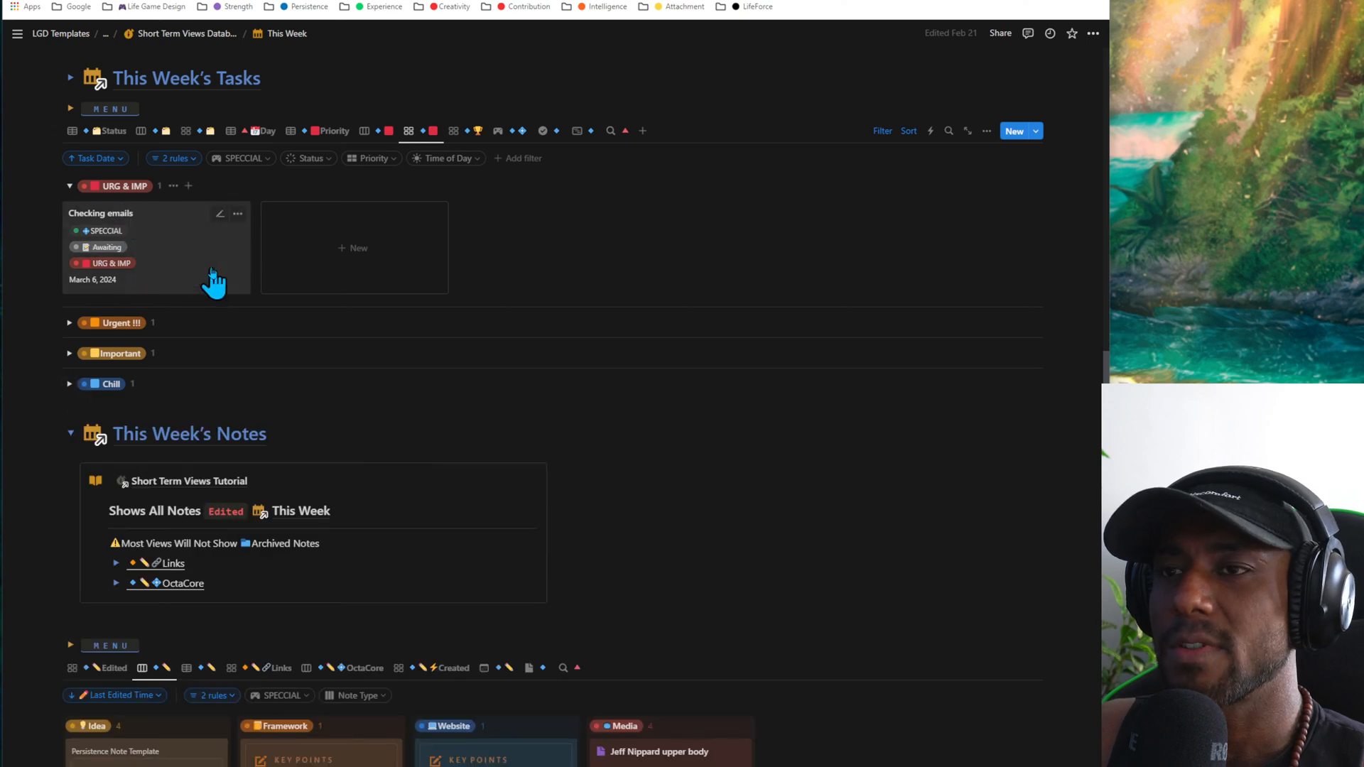
left_click(70, 432)
scroll(289, 355, "up", 4)
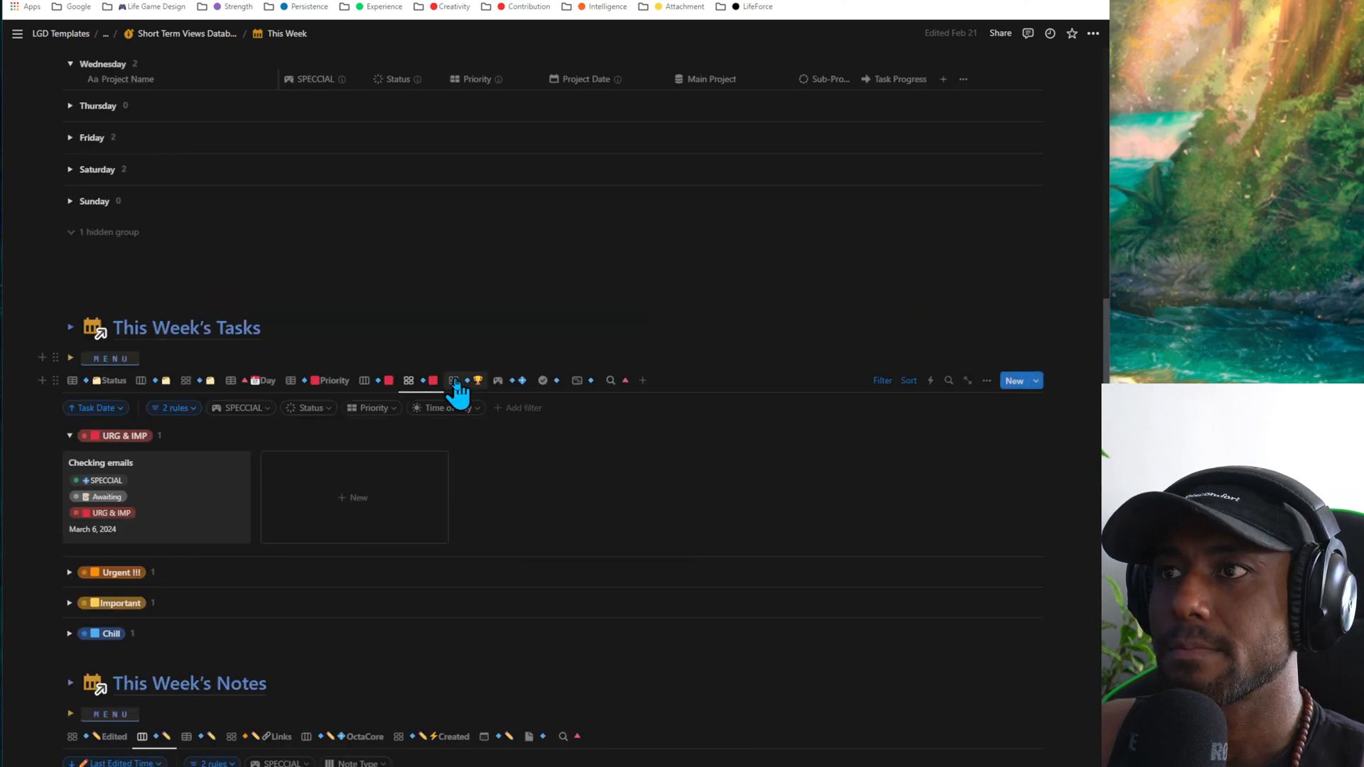
- Insert a run of blank lines between This Week's Tasks and the This Week's Notes heading
scroll(457, 389, "down", 2)
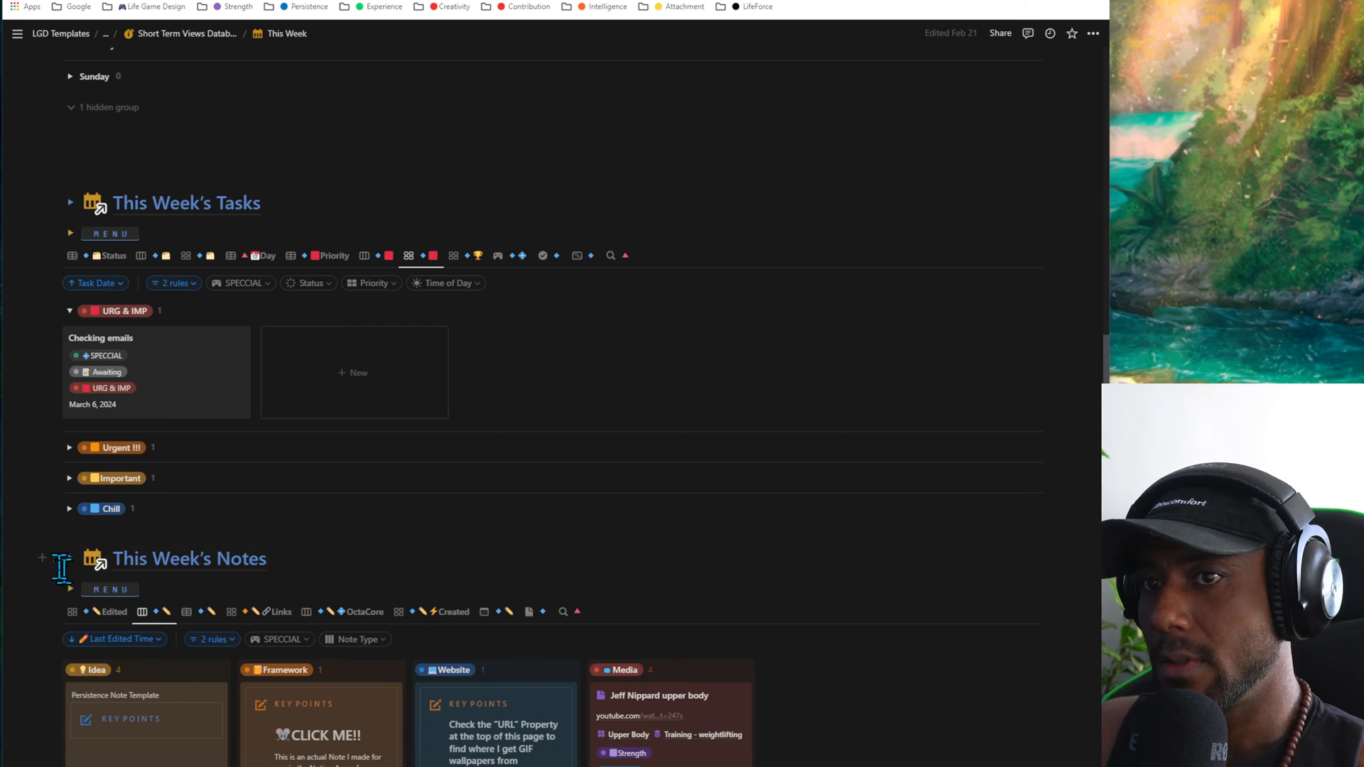
left_click(43, 559, "alt")
left_click(110, 559)
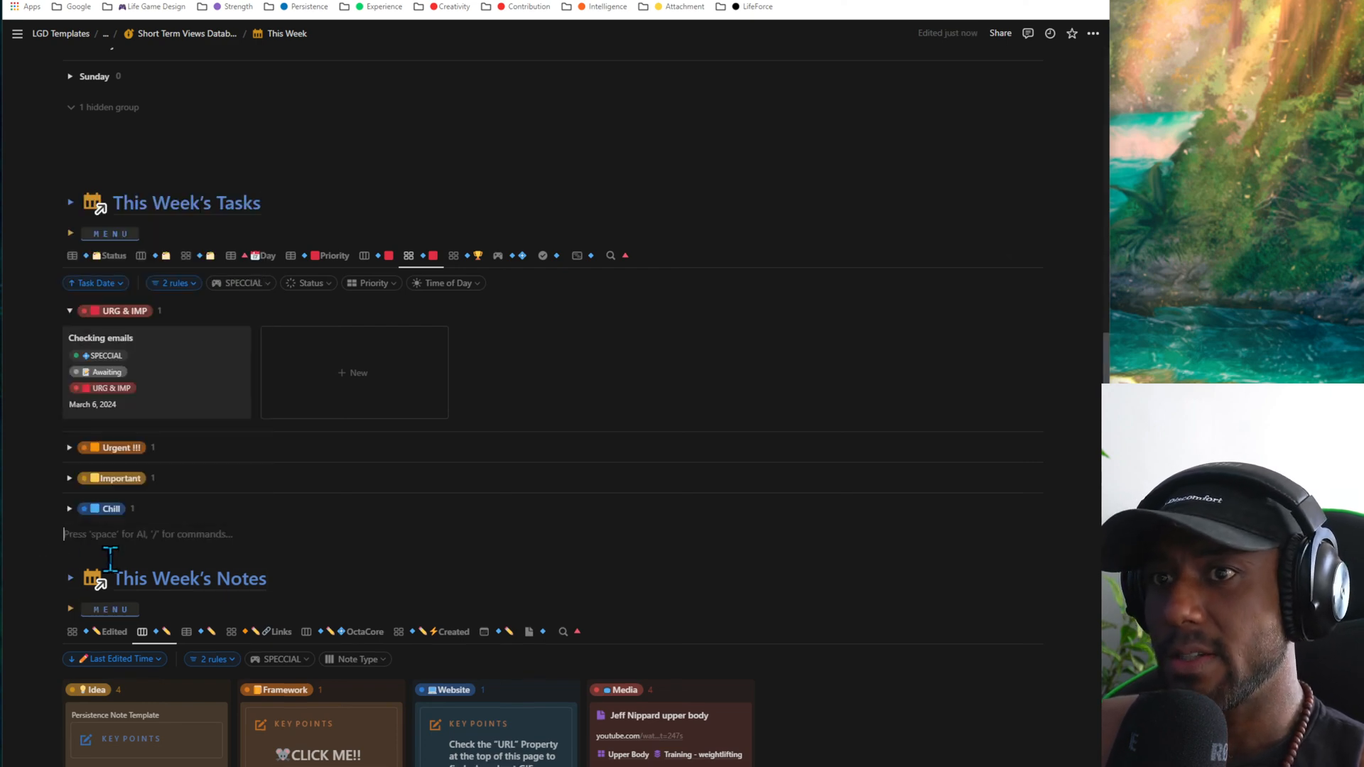
key("Return")
key("Return")
key("Return")
key("Return")
key("Return")
key("Return")
- Add a few blank lines above the This Week's Tasks heading
key("Return")
key("Return")
key("Return")
key("Return")
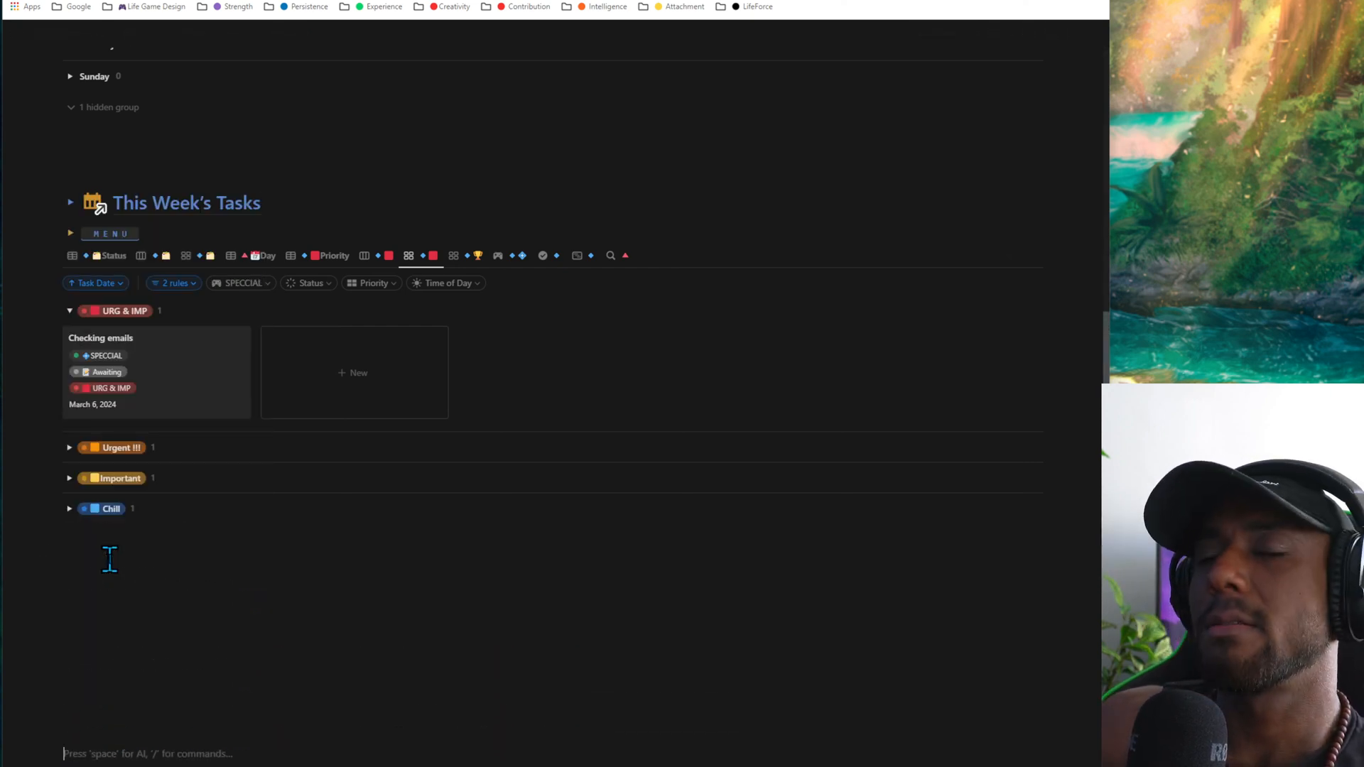
scroll(140, 228, "up", 1)
left_click(138, 221)
key("Return")
key("Return")
key("Return")
key("Return")
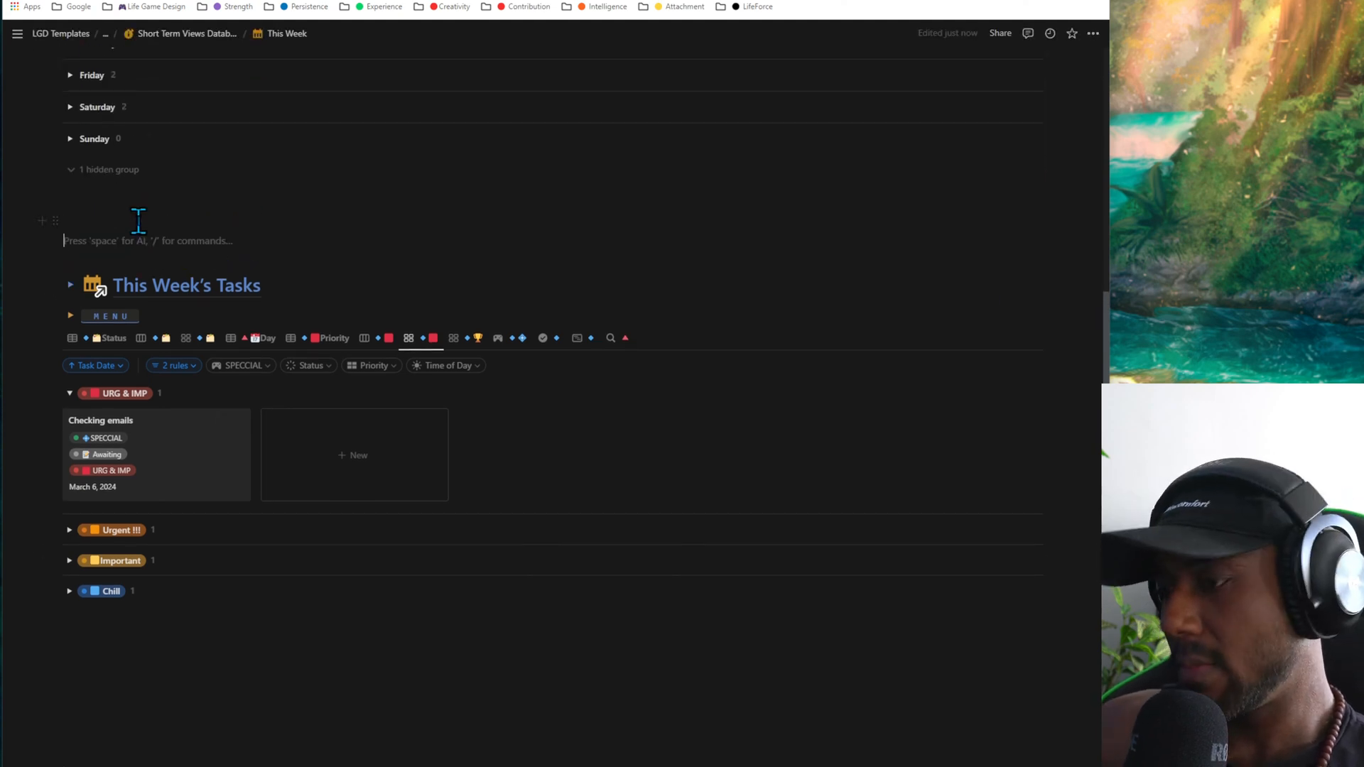
- View This Week's Tasks in the achievements gallery and then on the SPECCIAL board
scroll(322, 202, "down", 3)
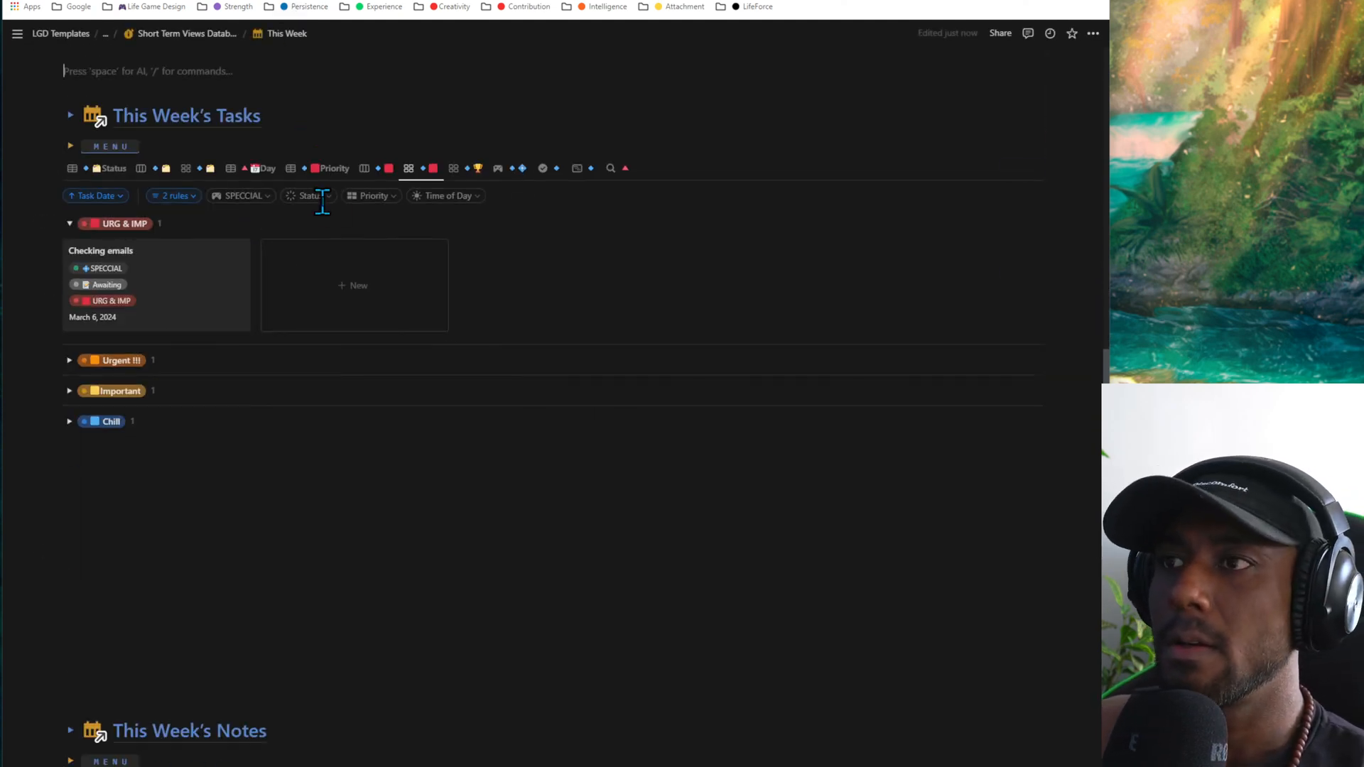
left_click(456, 171)
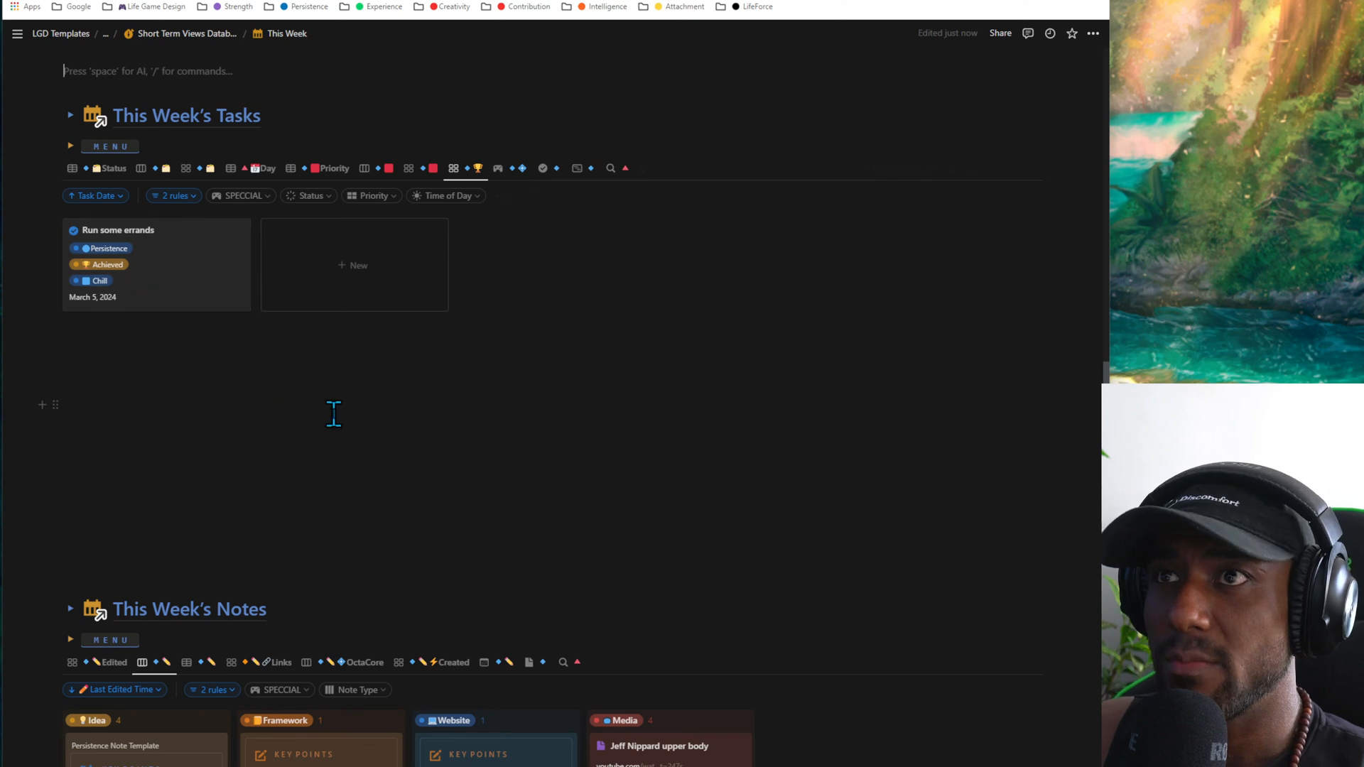
left_click(508, 171)
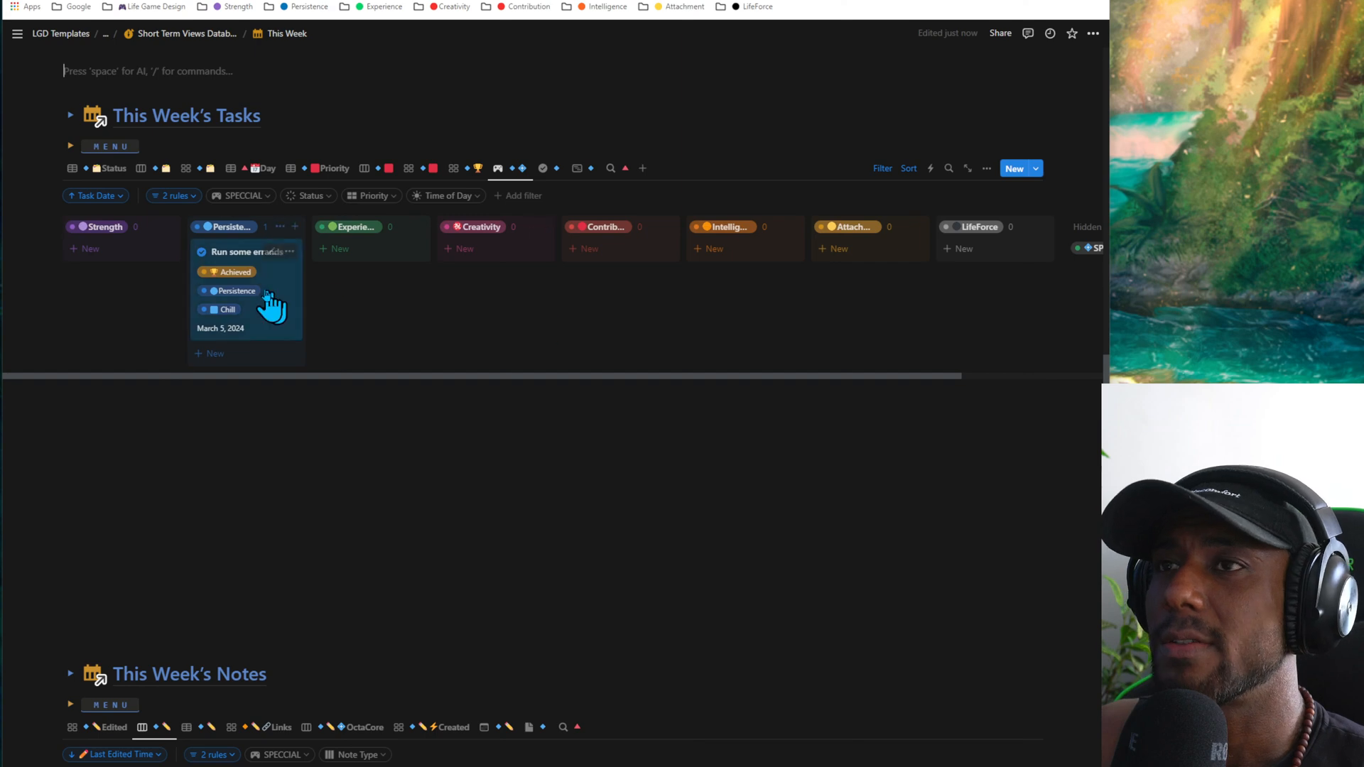
- Examine the Day table and the available views of This Week's Projects
scroll(595, 336, "up", 7)
scroll(595, 335, "up", 9)
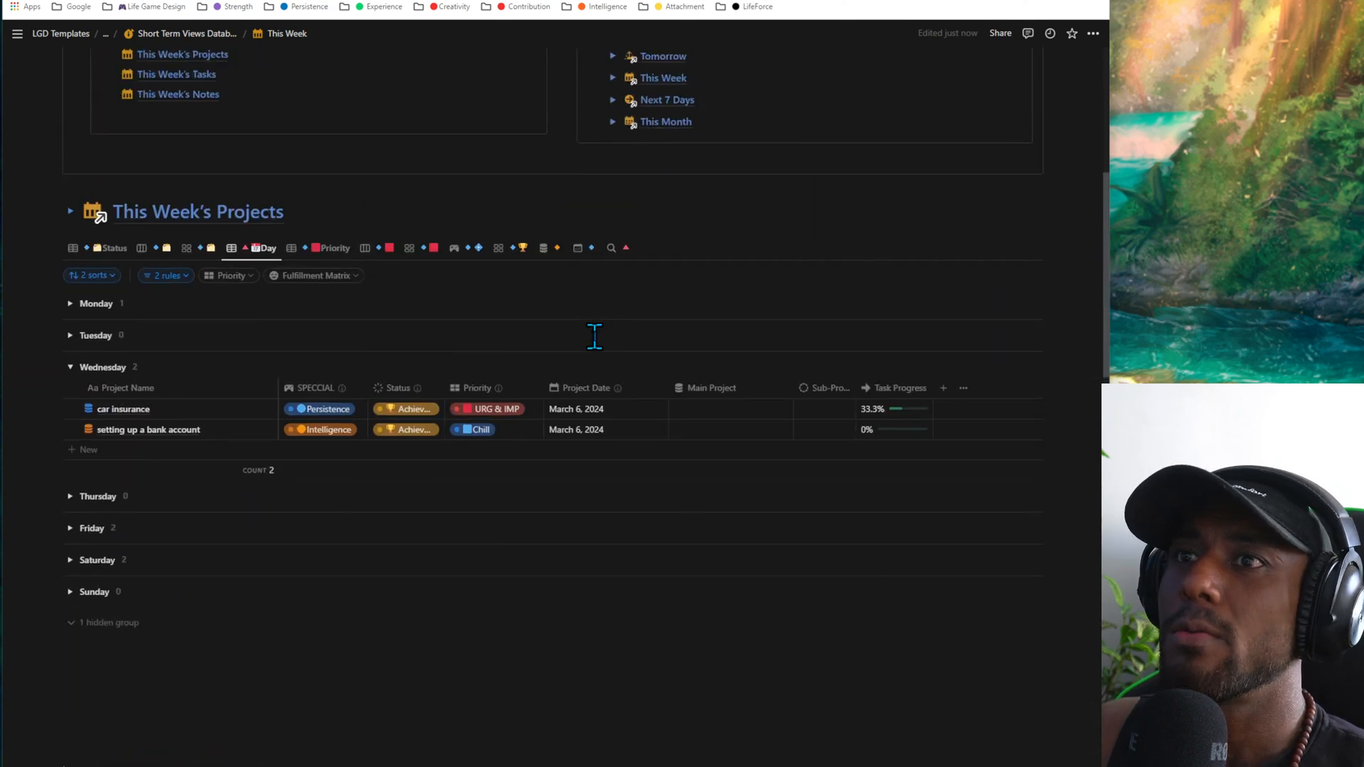
scroll(594, 336, "down", 7)
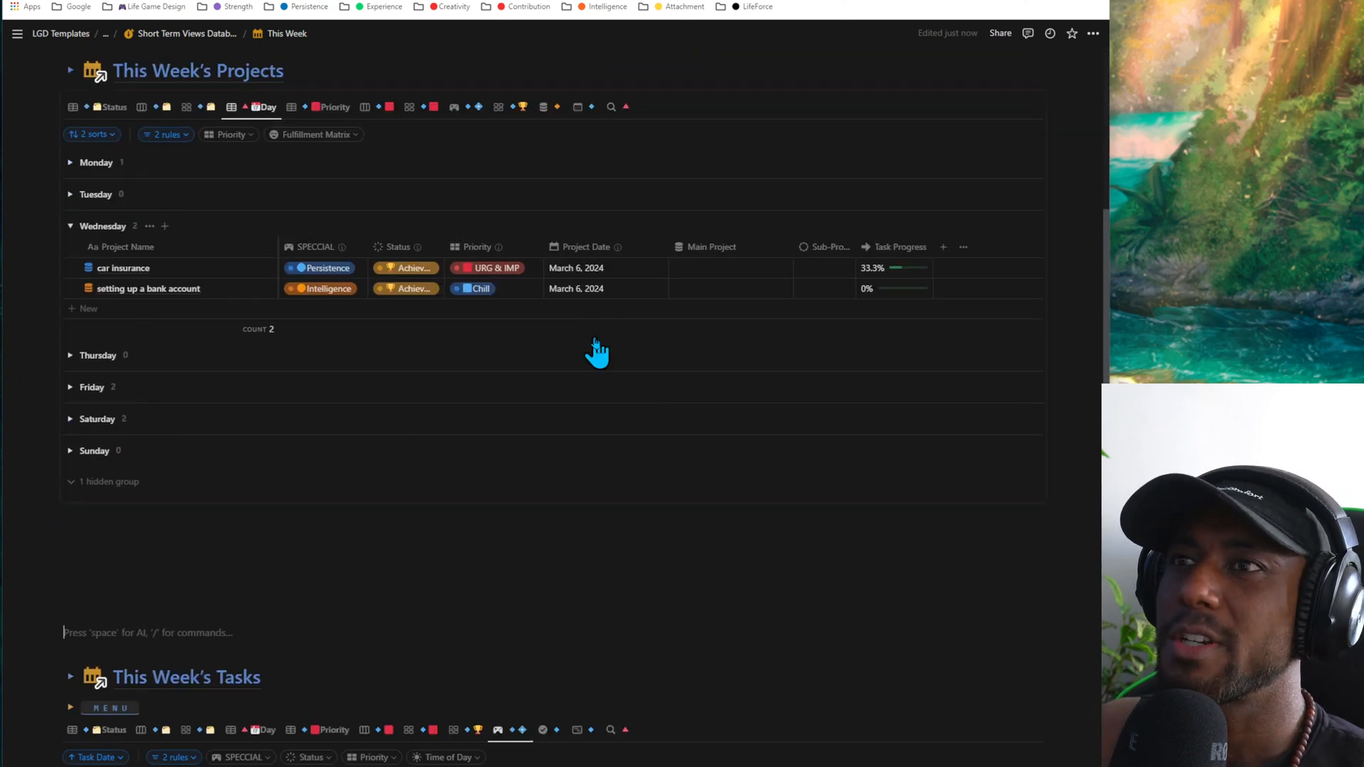
scroll(596, 350, "down", 2)
scroll(596, 351, "up", 4)
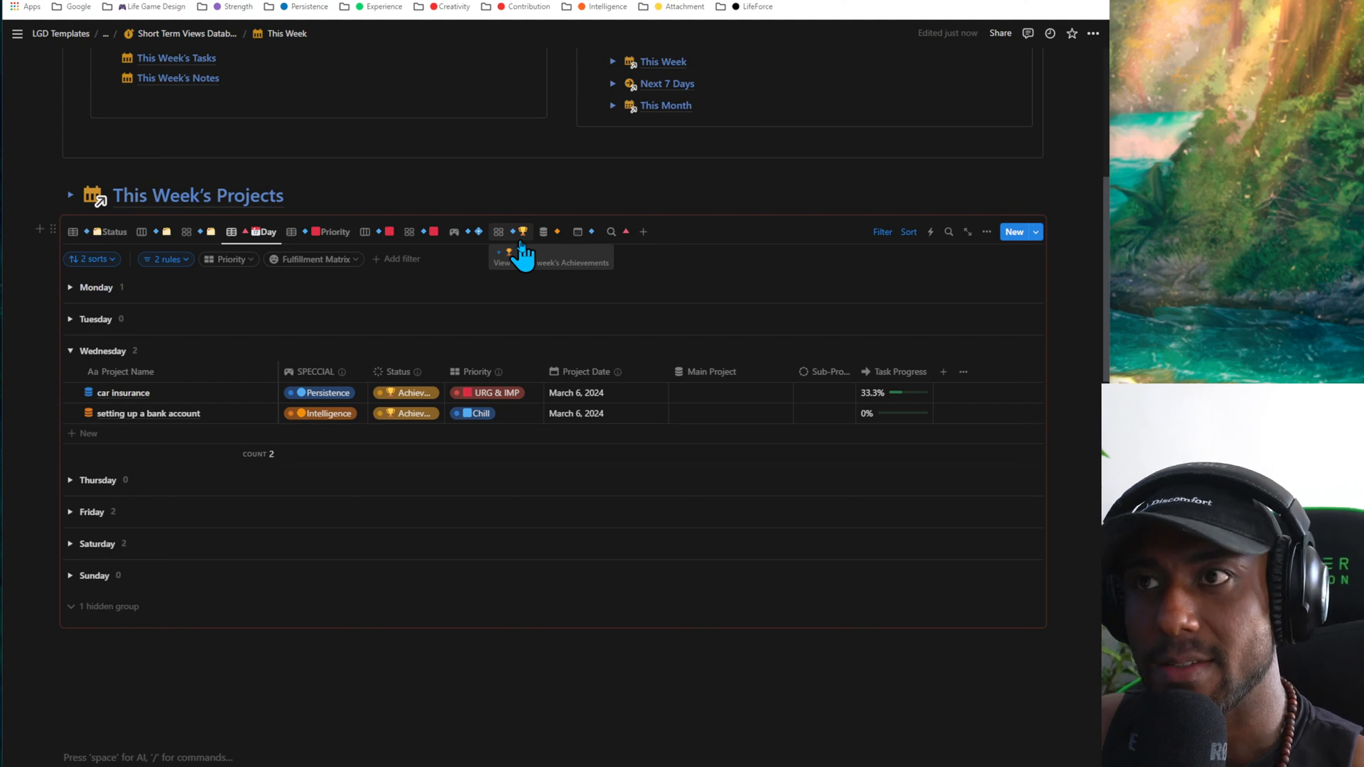
scroll(556, 341, "down", 8)
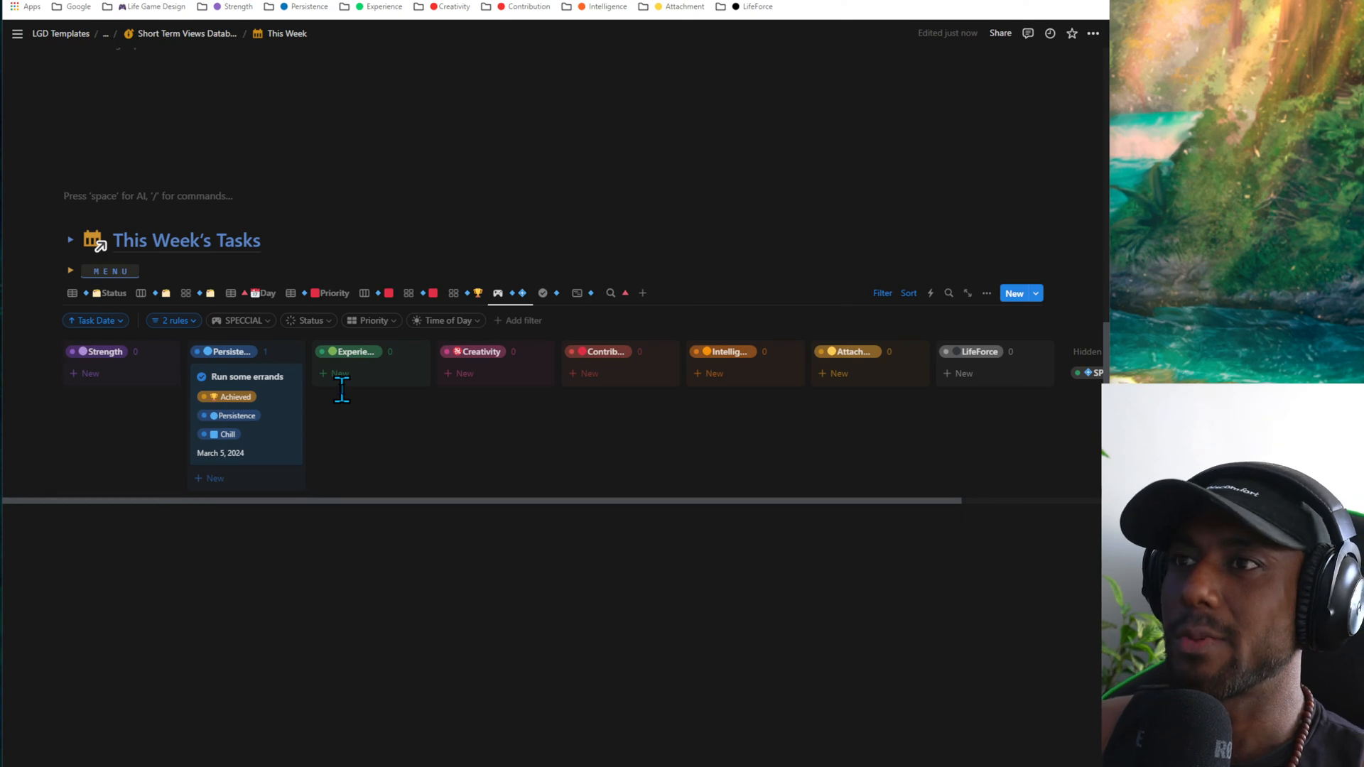
- Switch This Week's Tasks to the Status table and back to the SPECCIAL board
scroll(535, 317, "down", 2)
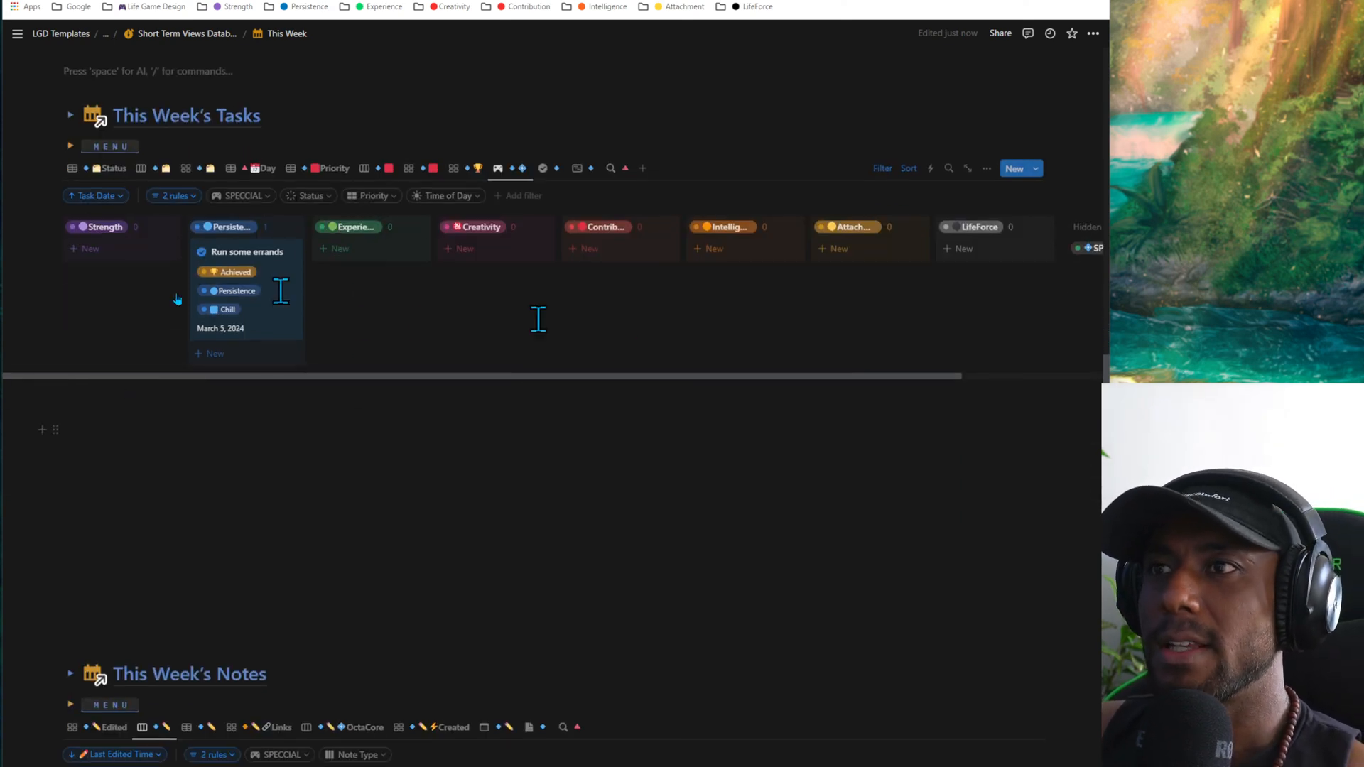
scroll(173, 420, "up", 3)
left_click(96, 359)
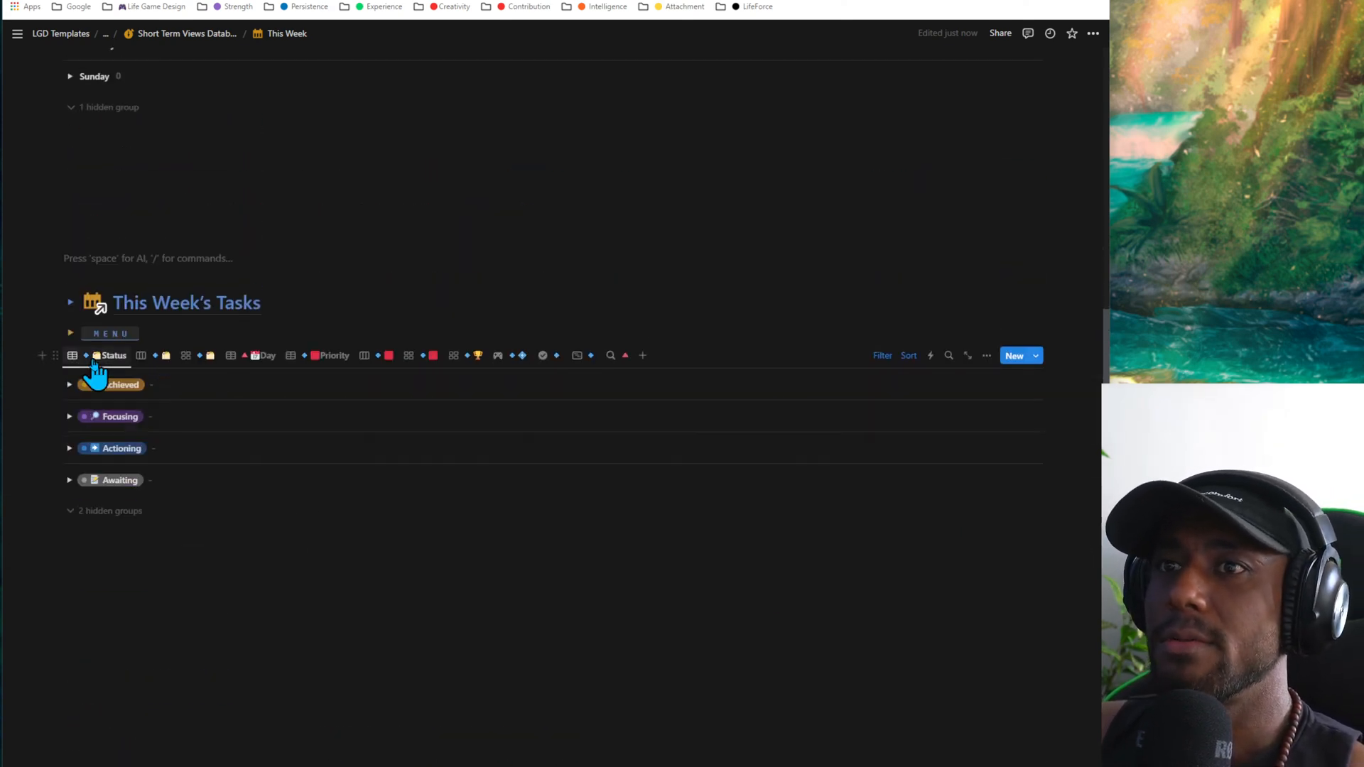
left_click(497, 356)
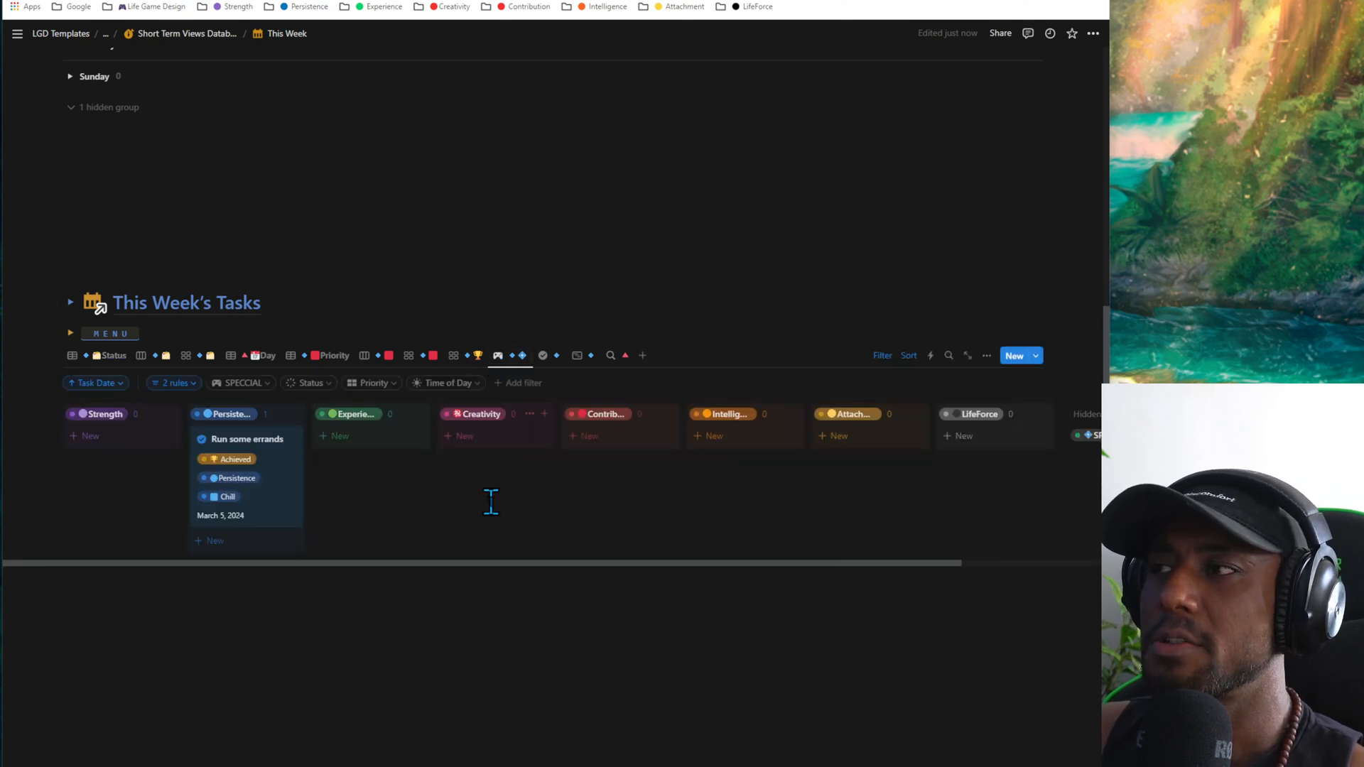
- Return to the Short Term Views list on the This Week page and open the Next 7 Days page
scroll(491, 501, "up", 10)
scroll(491, 501, "down", 4)
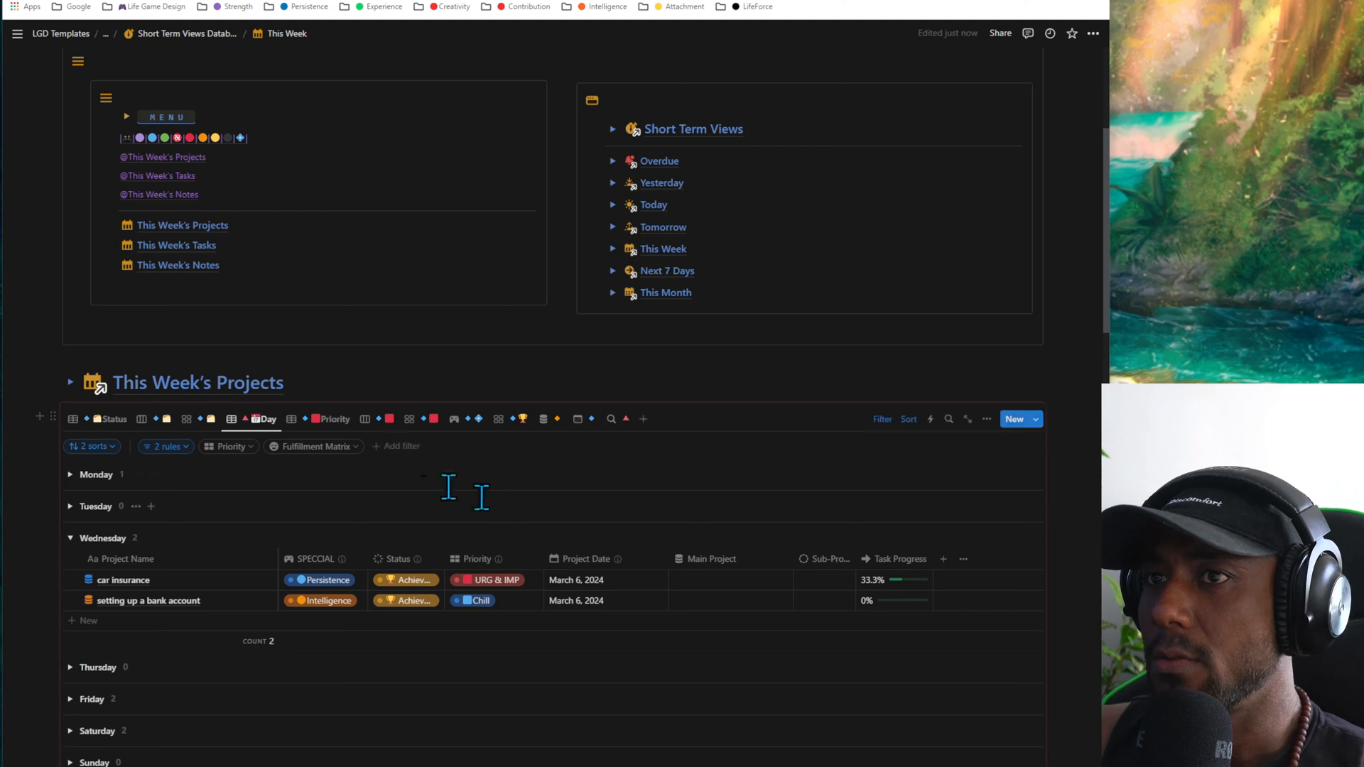
left_click(664, 274)
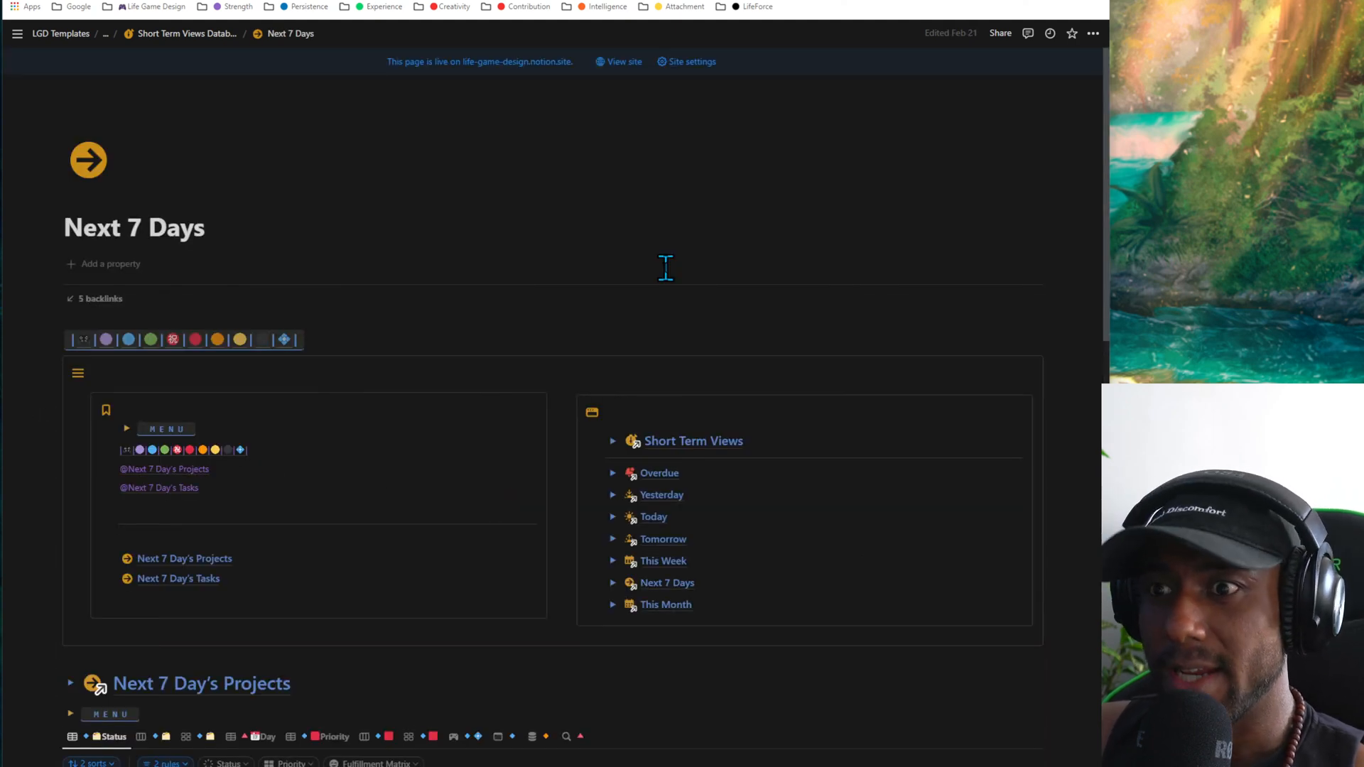
- Look through the Status tables of Next 7 Day's Projects and Next 7 Day's Tasks
scroll(665, 267, "down", 5)
left_click(431, 376)
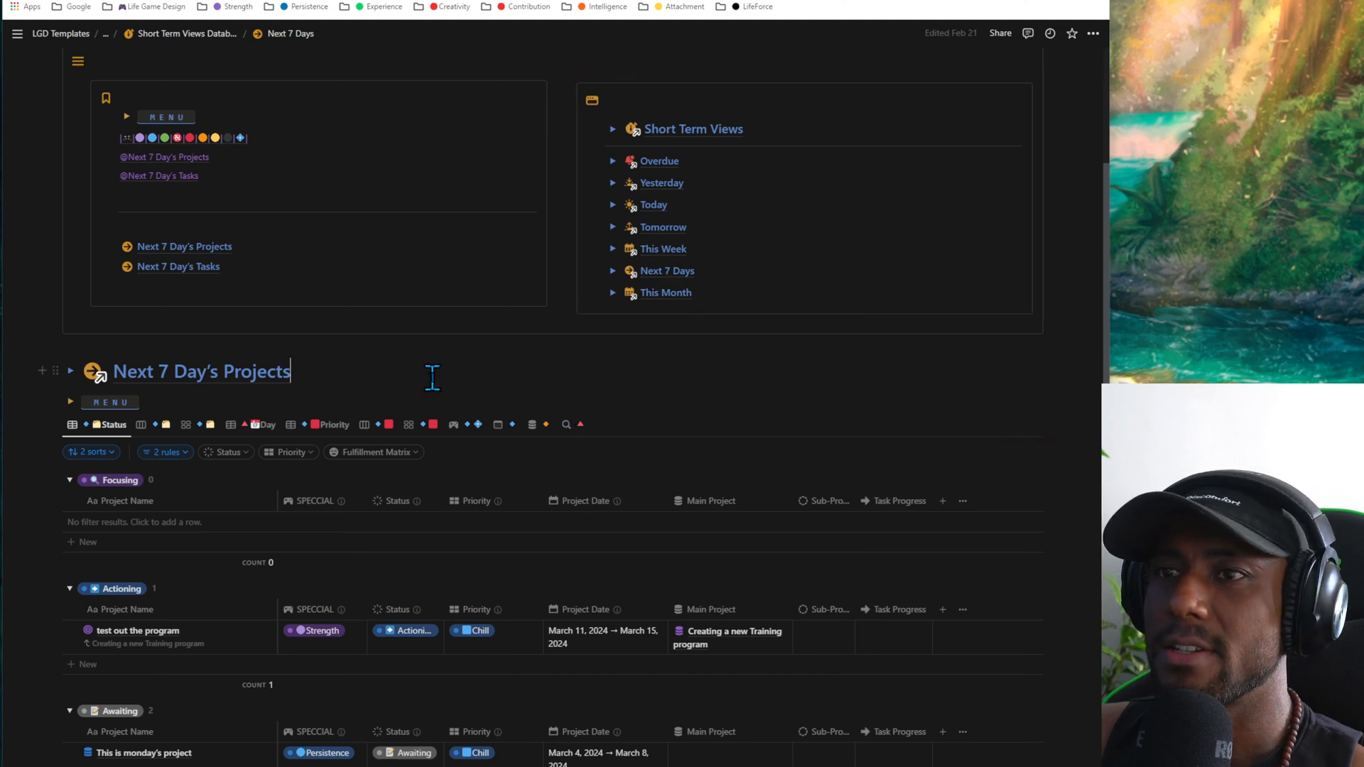
scroll(432, 376, "down", 3)
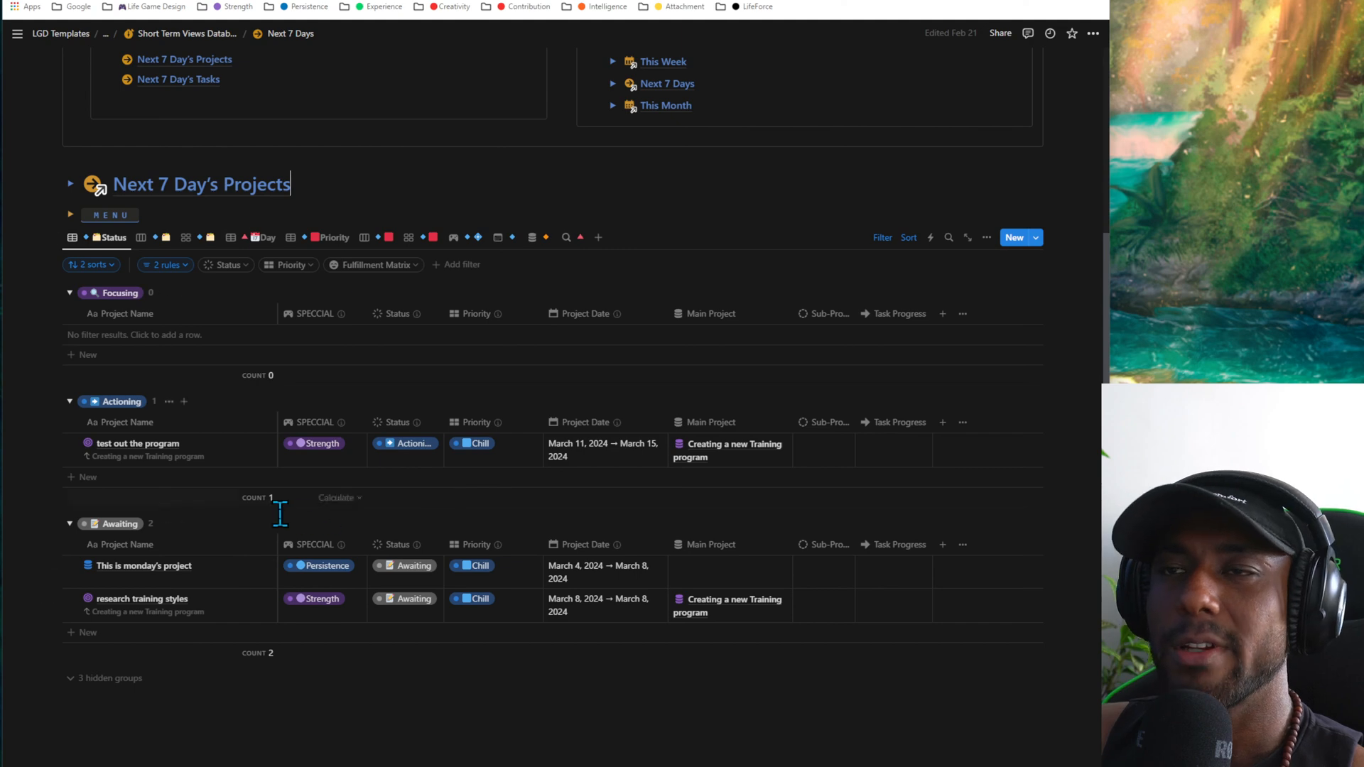
scroll(339, 199, "down", 10)
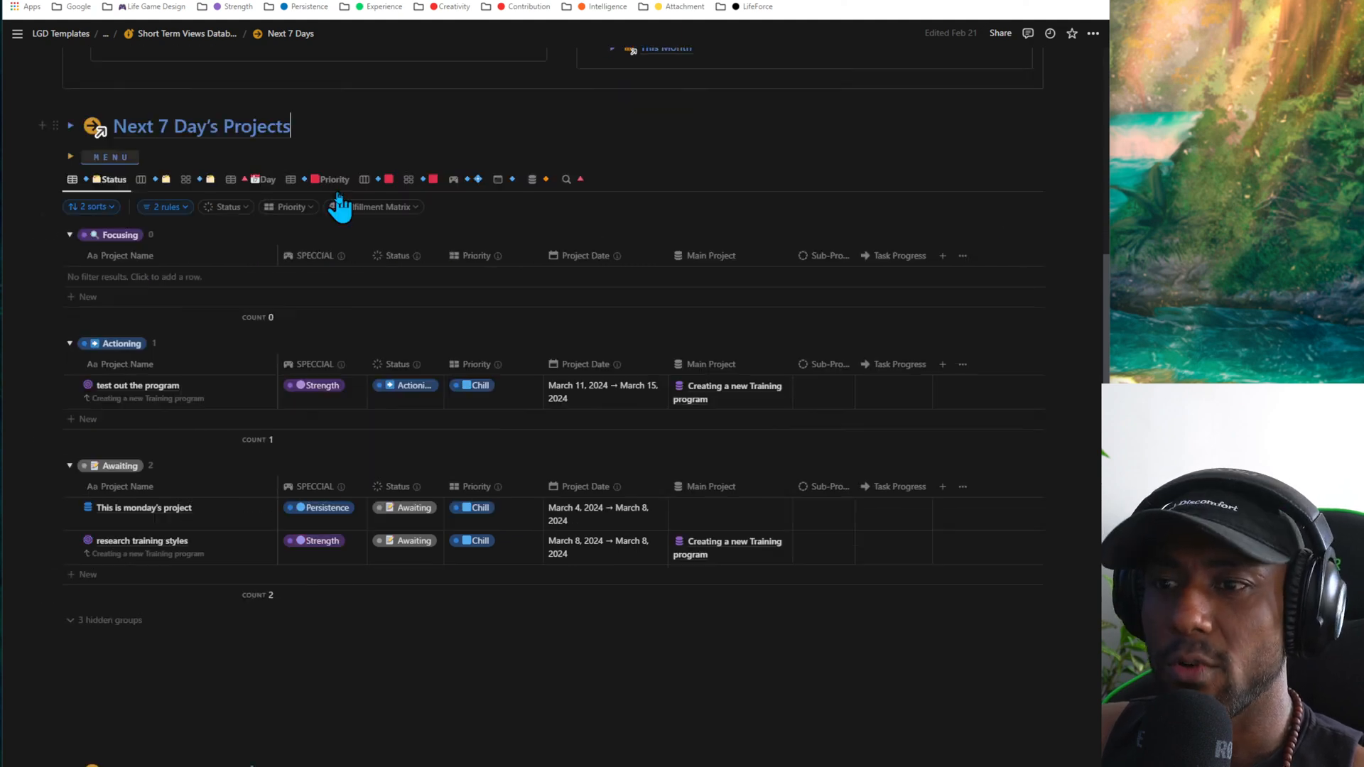
scroll(324, 392, "down", 2)
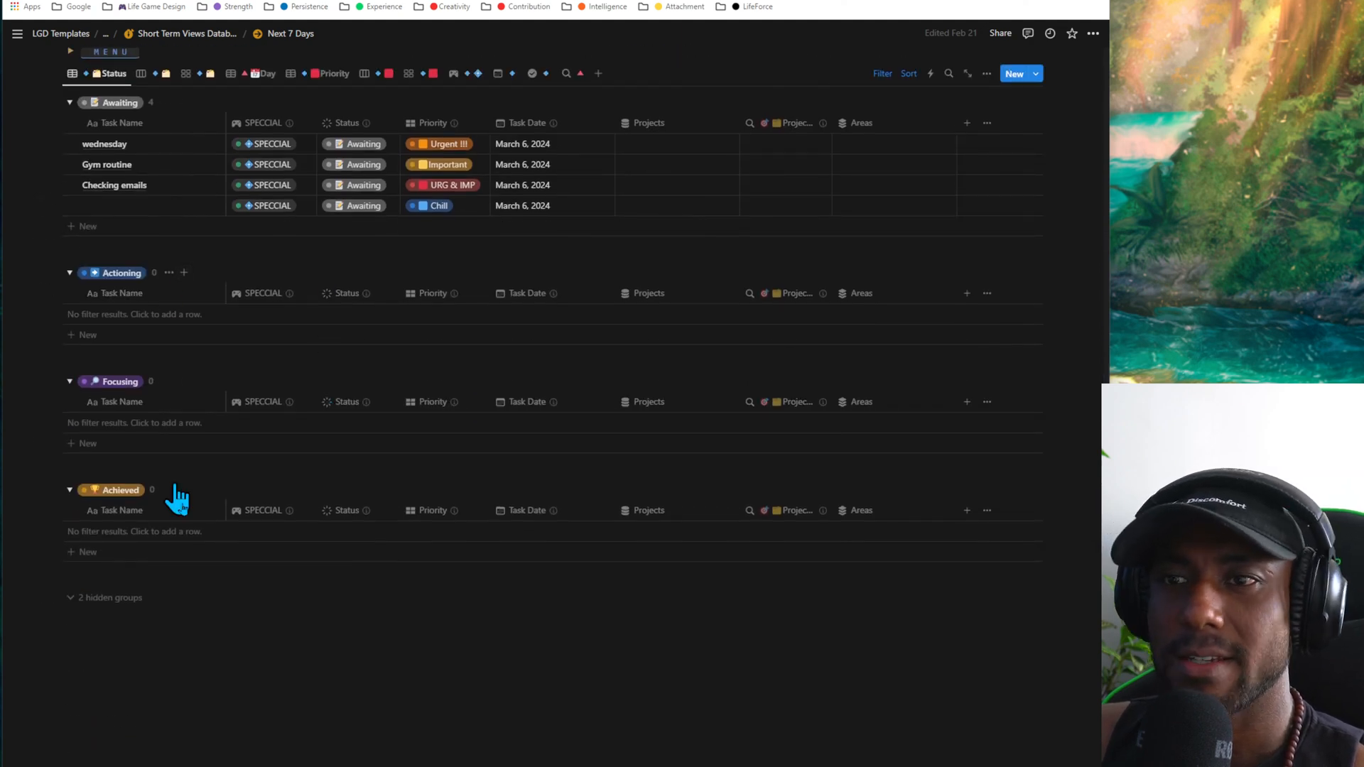
scroll(170, 569, "down", 1)
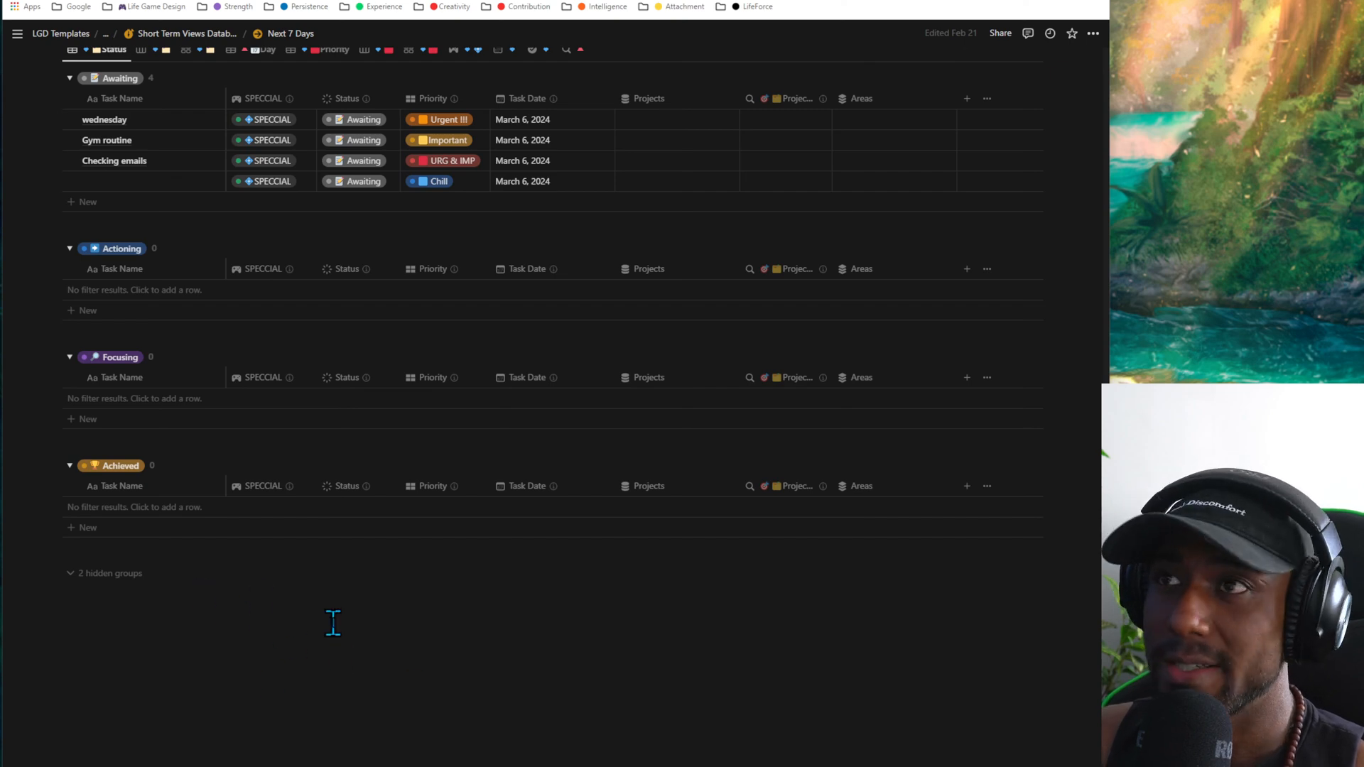
scroll(335, 632, "up", 7)
scroll(338, 635, "down", 4)
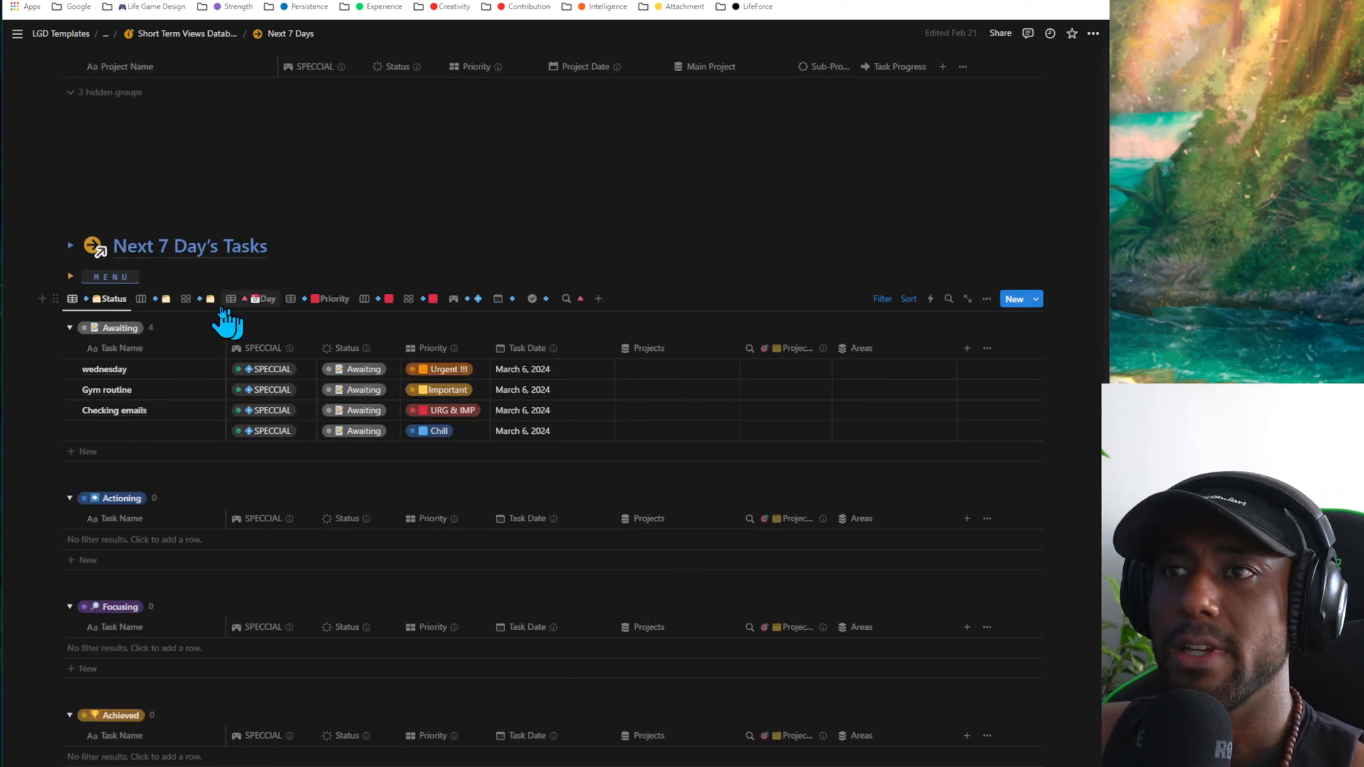
scroll(419, 462, "up", 7)
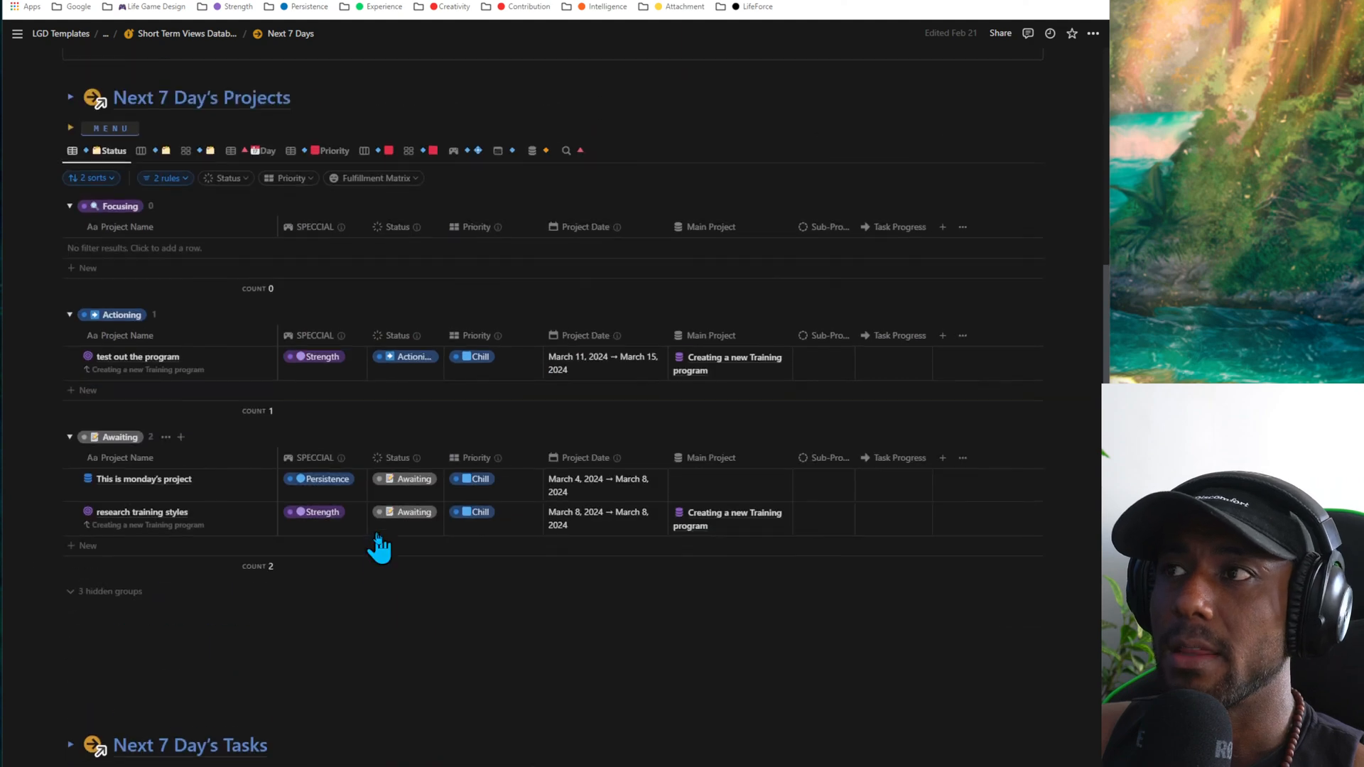
scroll(378, 546, "up", 4)
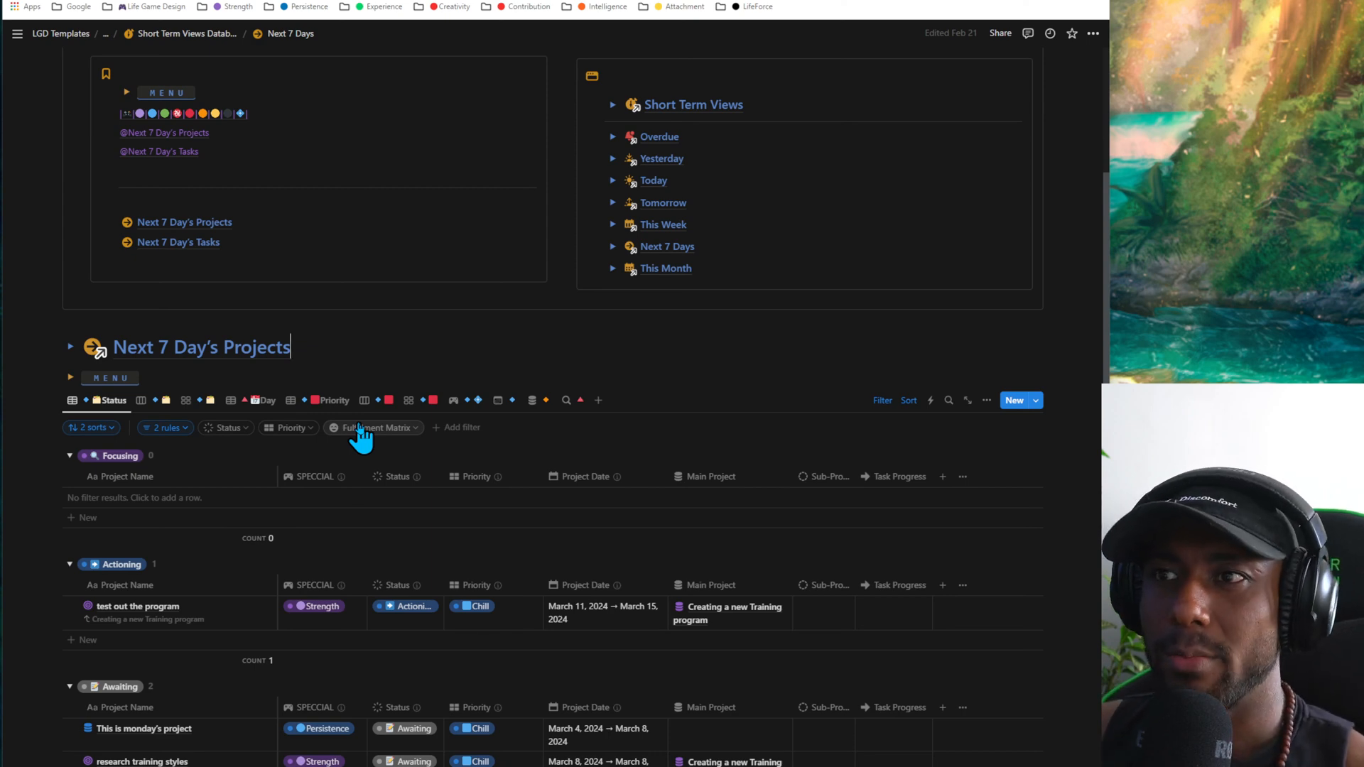
- View Next 7 Day's Projects in the Day table, the Priority table and the SPECCIAL board
left_click(112, 403)
left_click(252, 406)
left_click(252, 403)
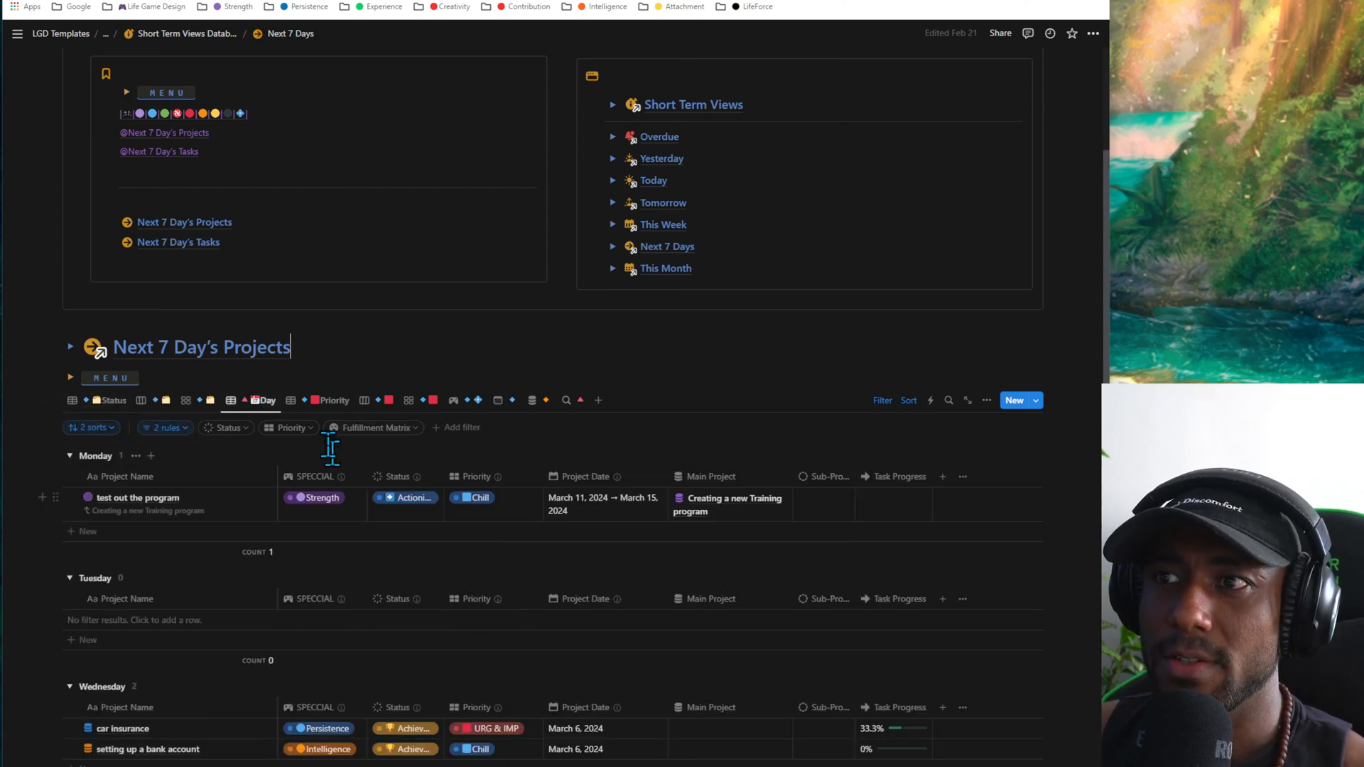
left_click(319, 402)
left_click(465, 402)
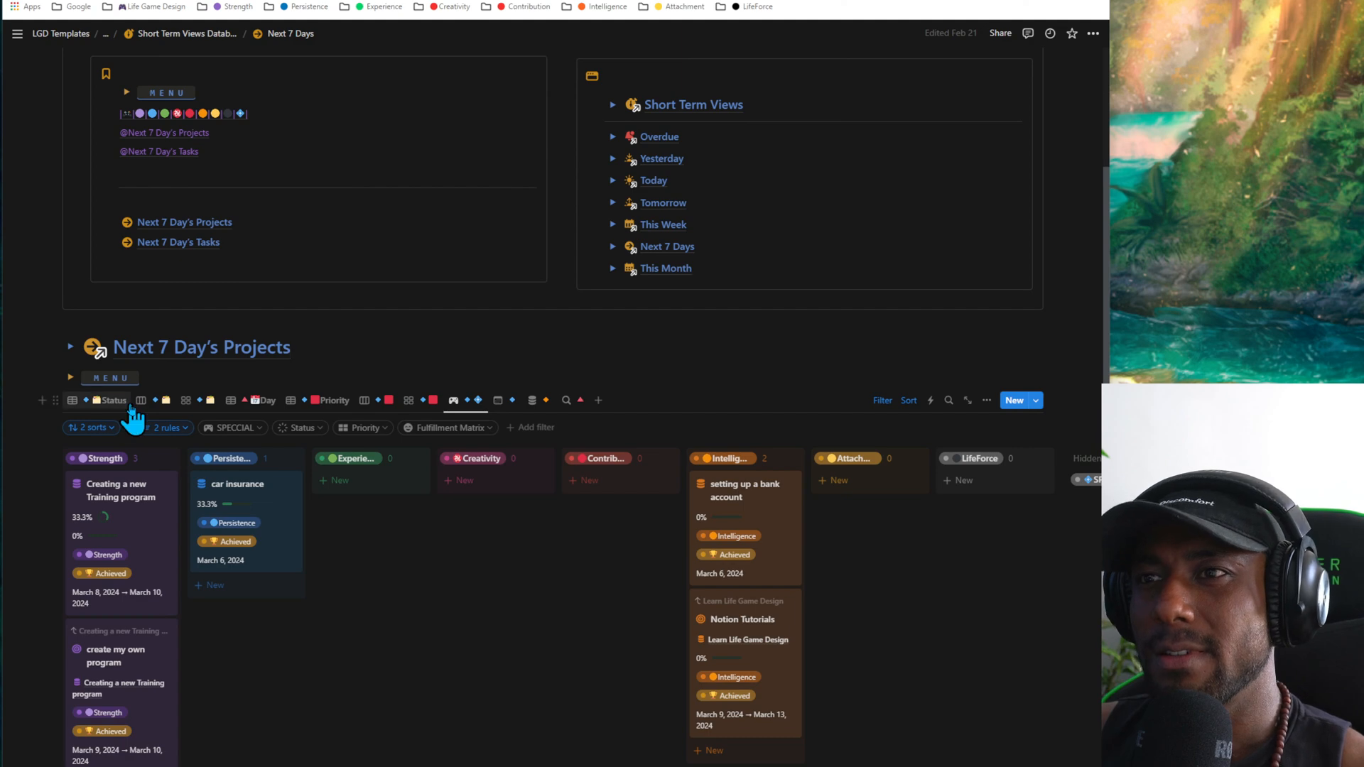
left_click(368, 366)
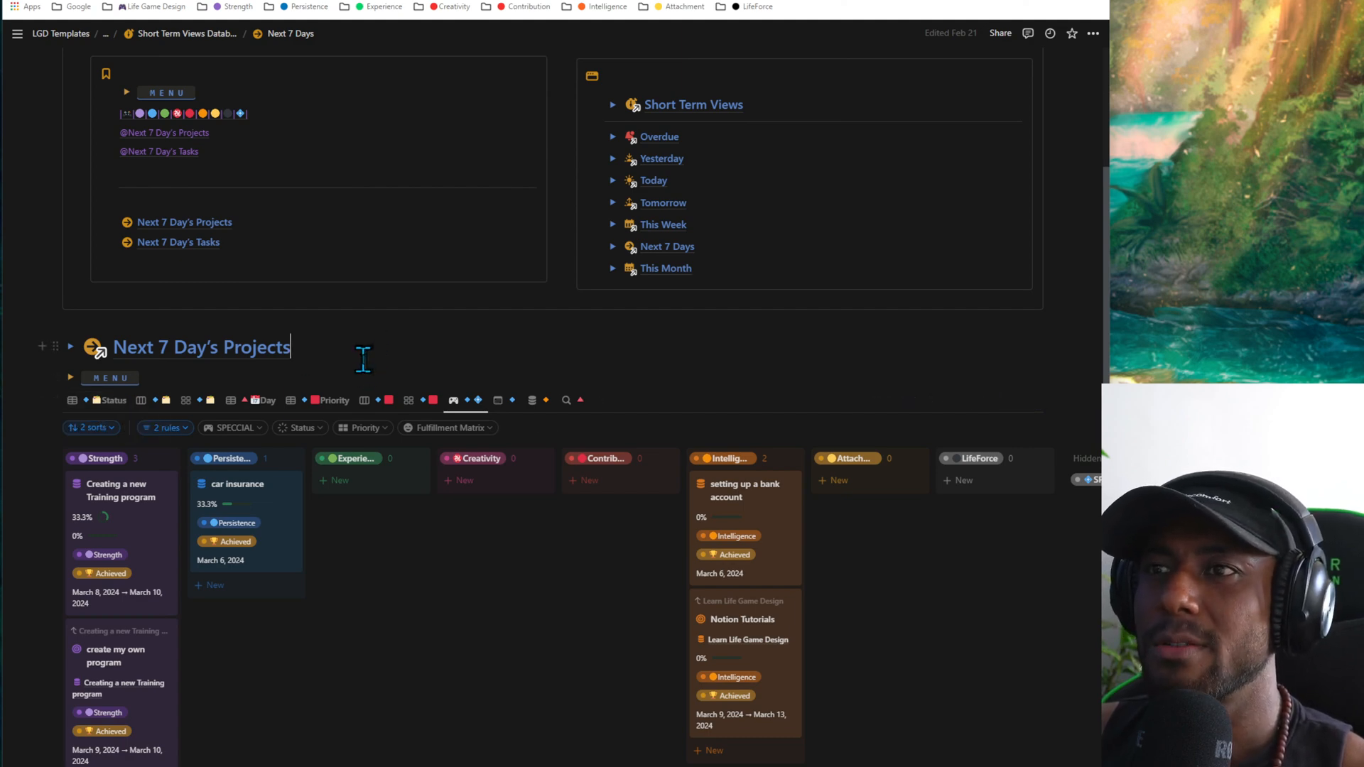
- View Next 7 Day's Projects in the Status board and Status gallery, and return to the Status table
left_click(153, 402)
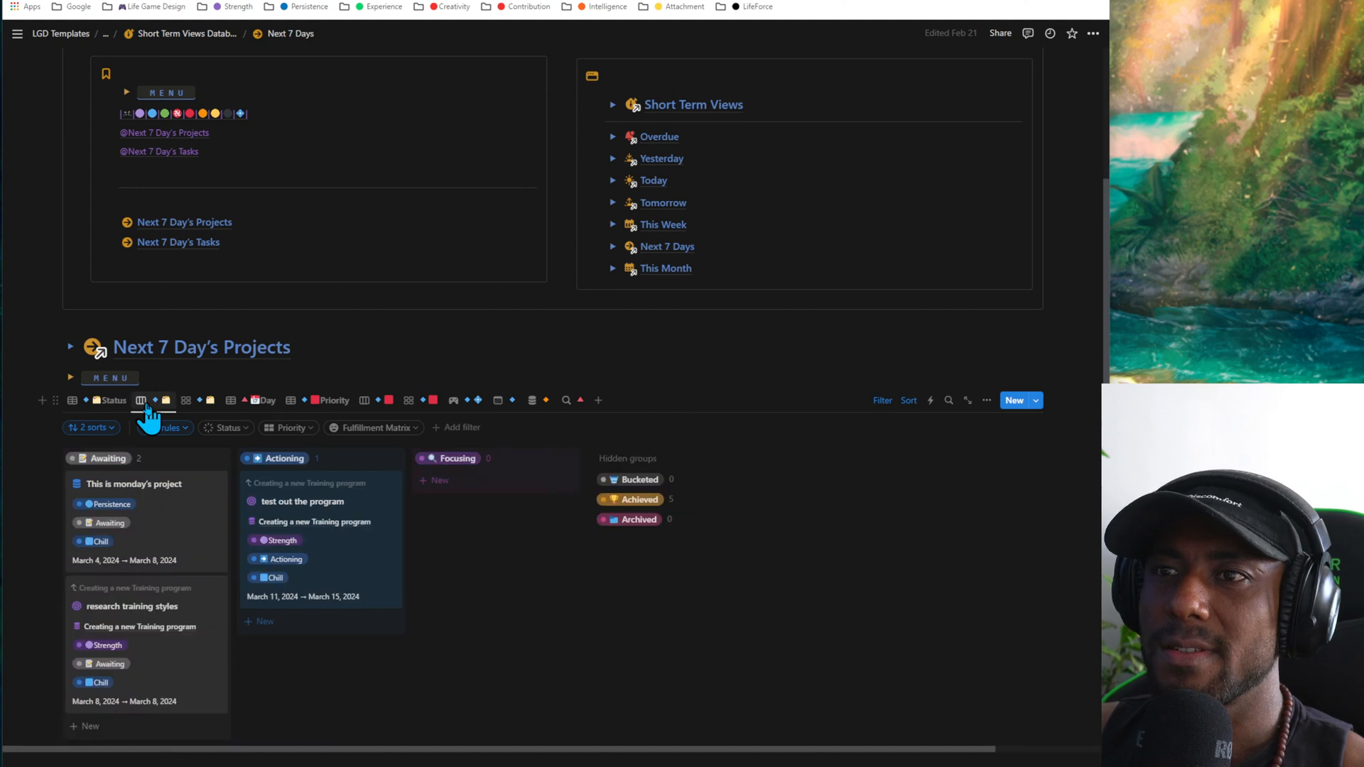
left_click(190, 407)
left_click(158, 403)
left_click(202, 406)
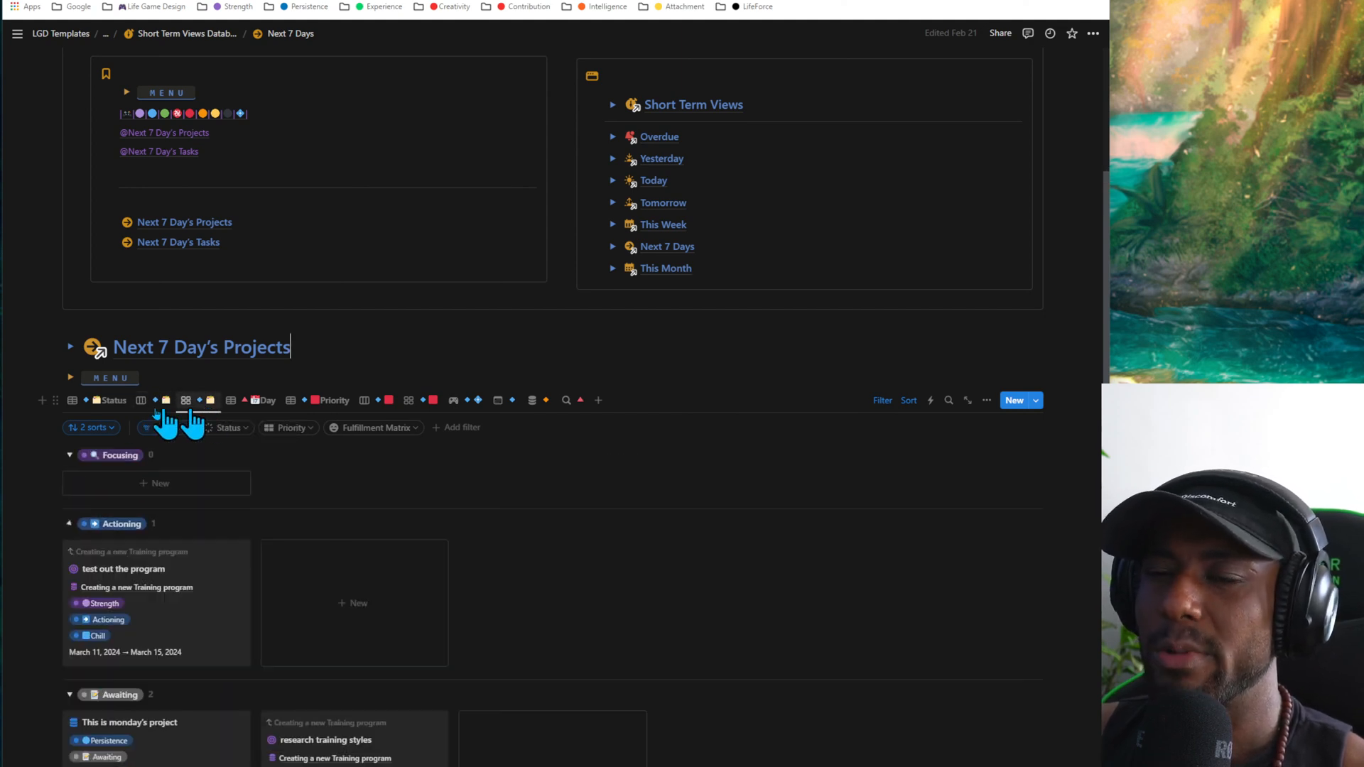
left_click(127, 402)
- Open the This Month page from the Short Term Views list
scroll(568, 422, "up", 4)
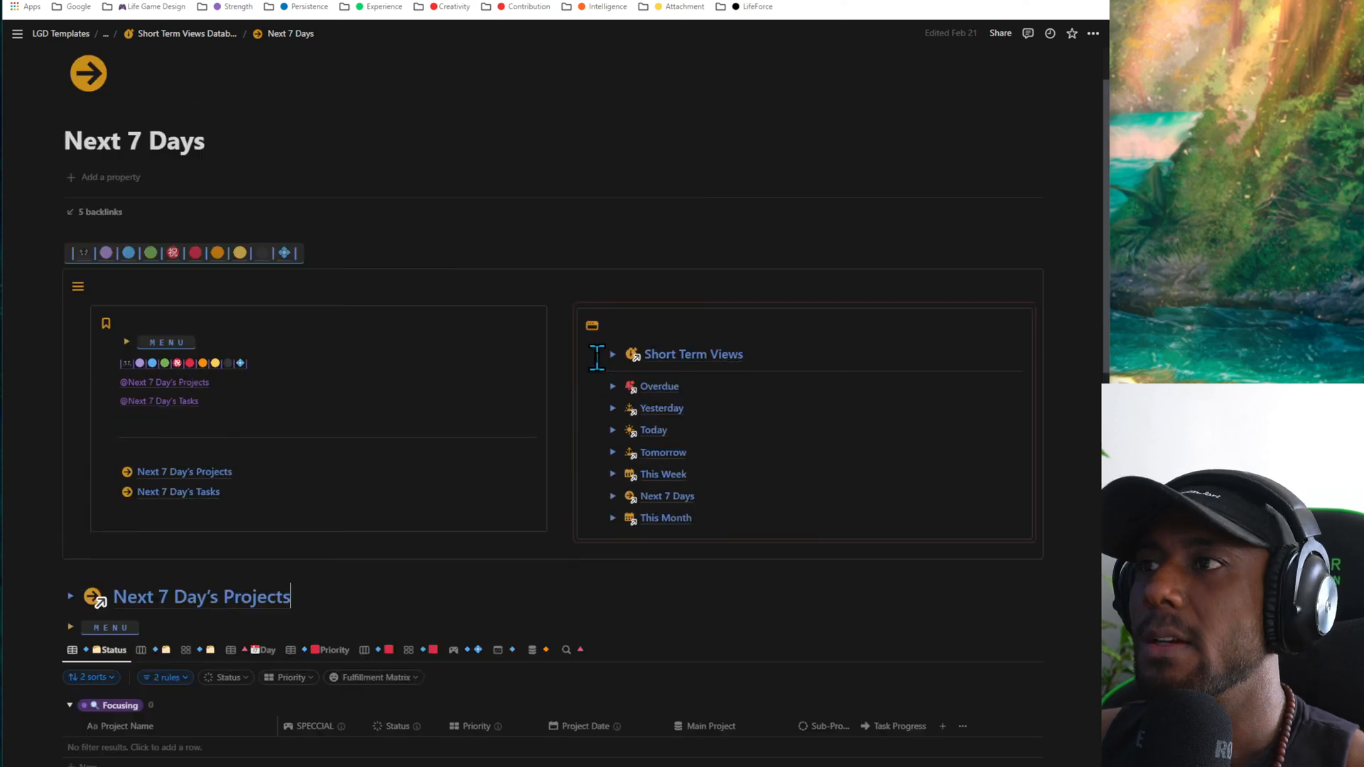
scroll(207, 450, "down", 1)
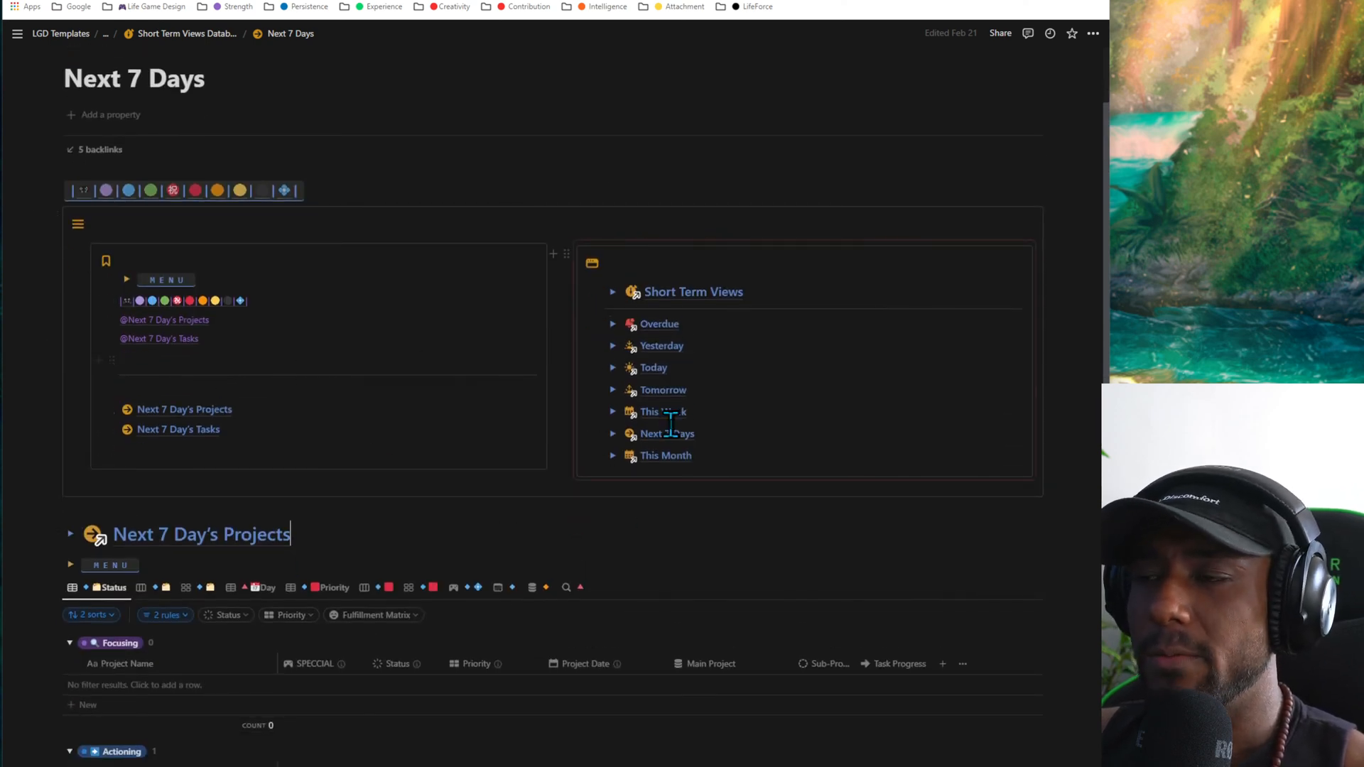
left_click(654, 455)
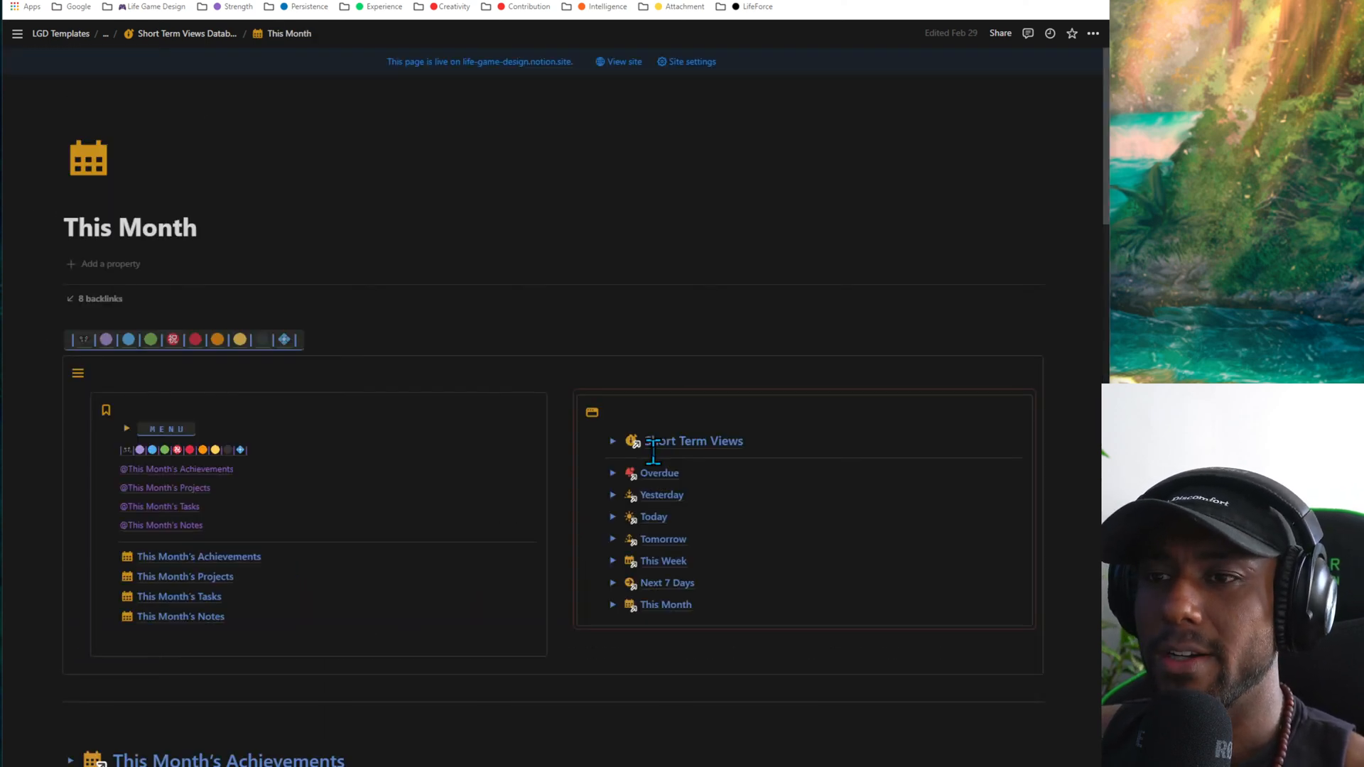
- Look through the Tier List gallery of This Month's Achievements, from the Diamond group to the Bronze group
scroll(653, 452, "down", 4)
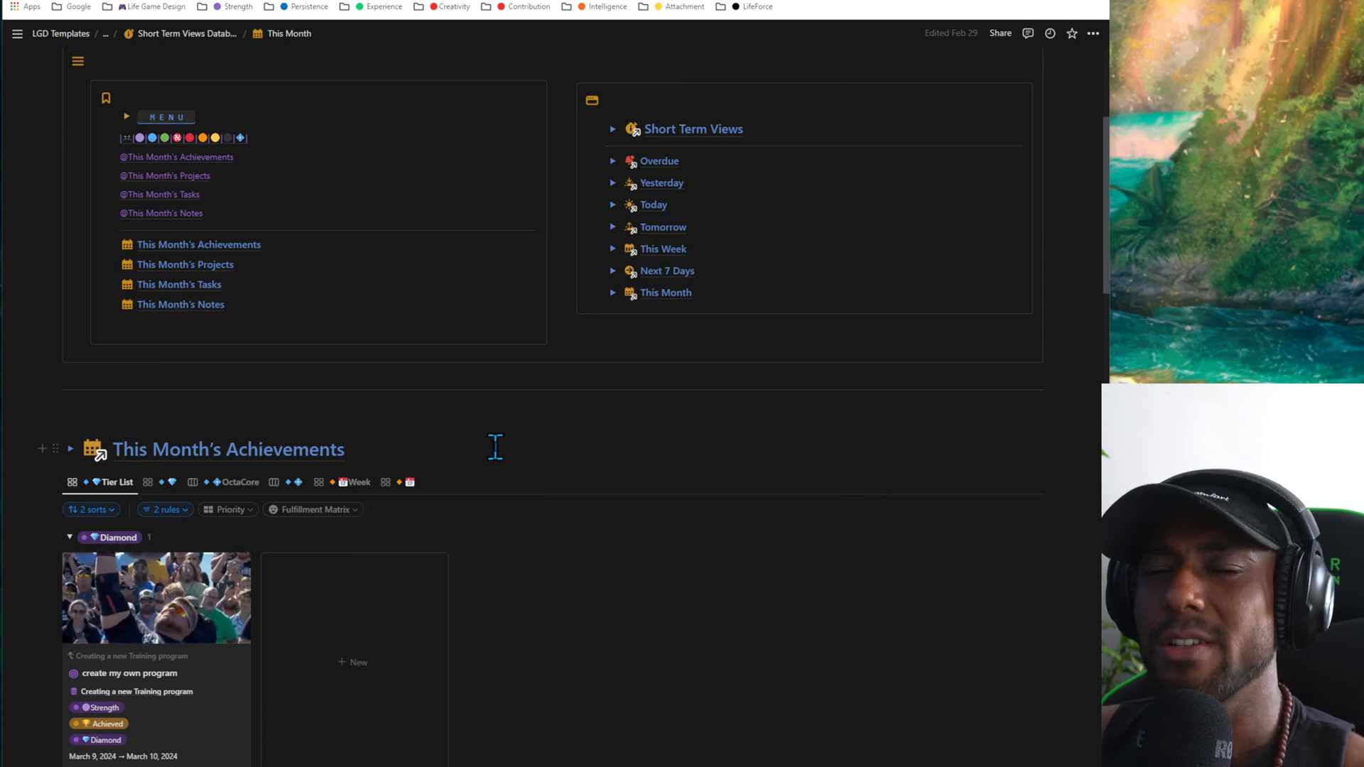
scroll(493, 448, "down", 2)
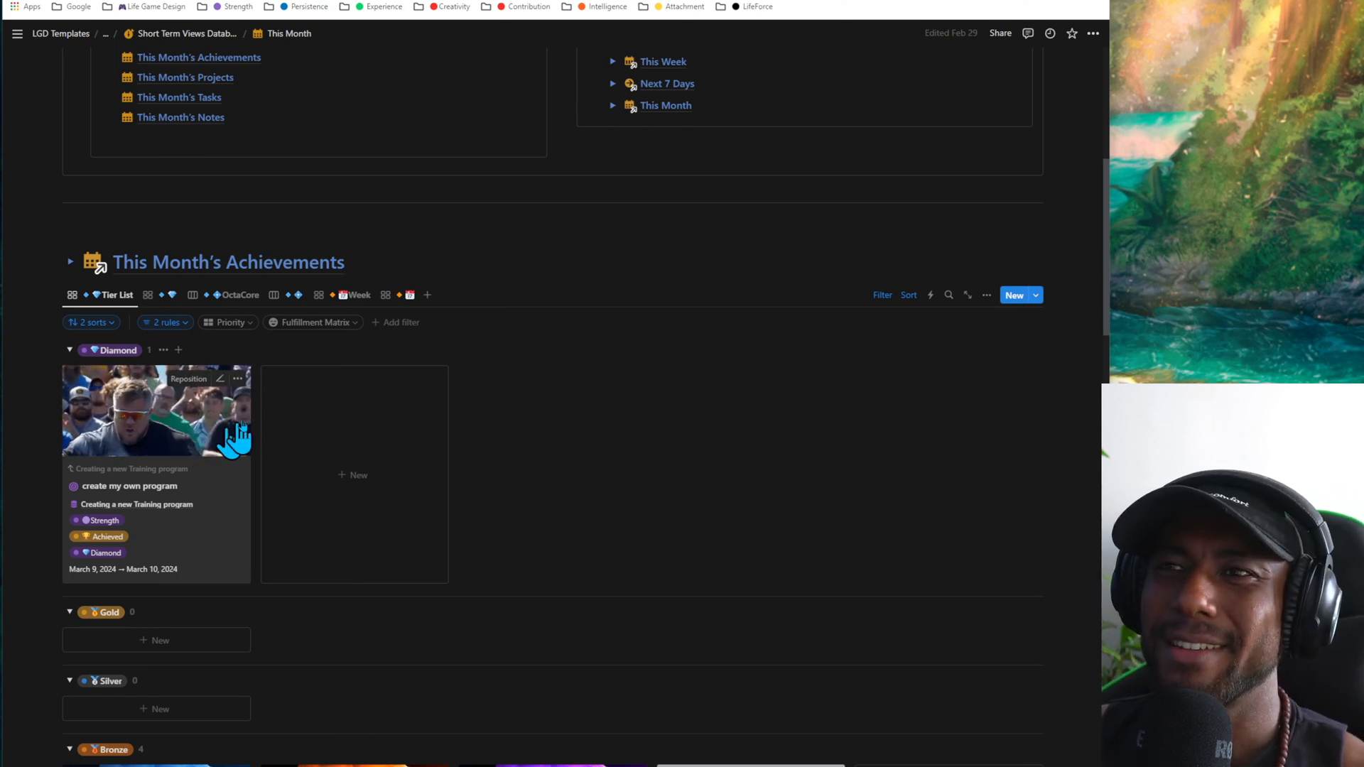
left_click(406, 258)
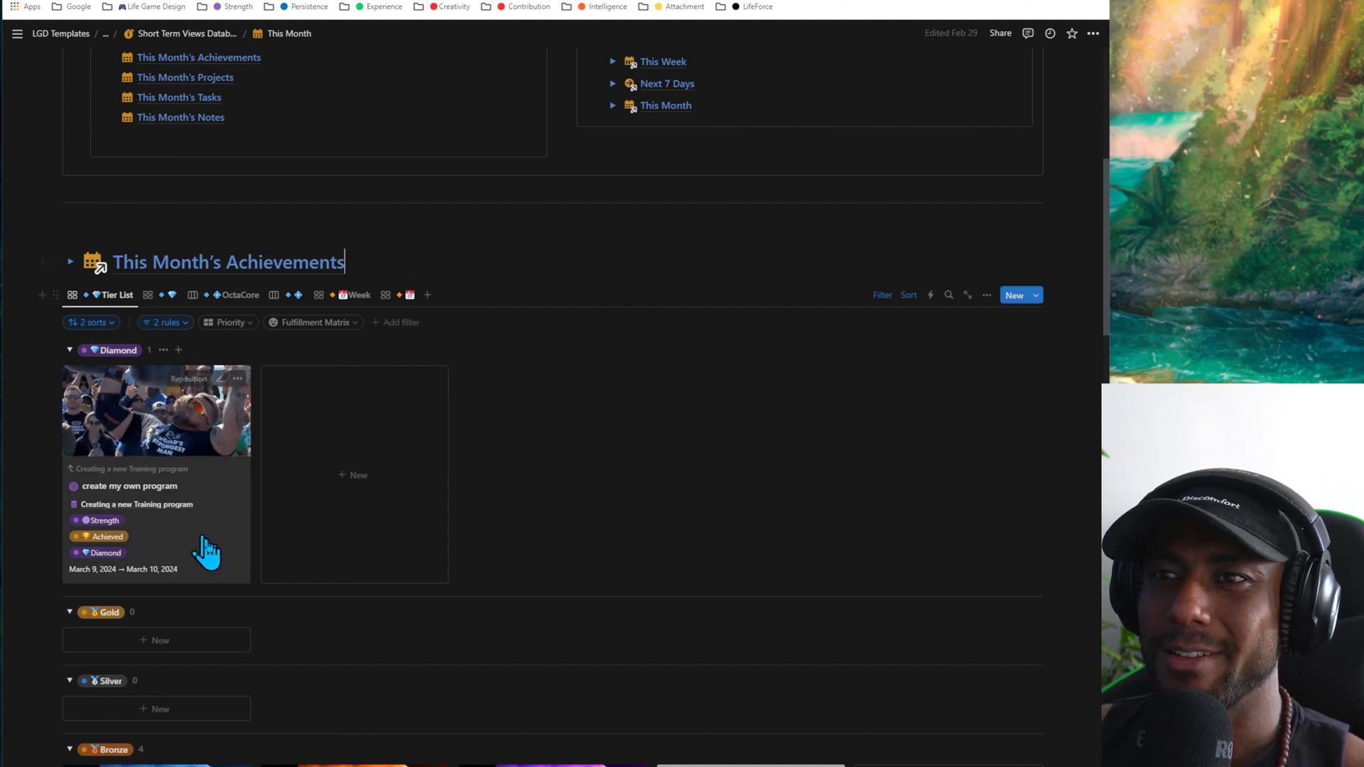
scroll(208, 550, "down", 4)
scroll(209, 548, "up", 3)
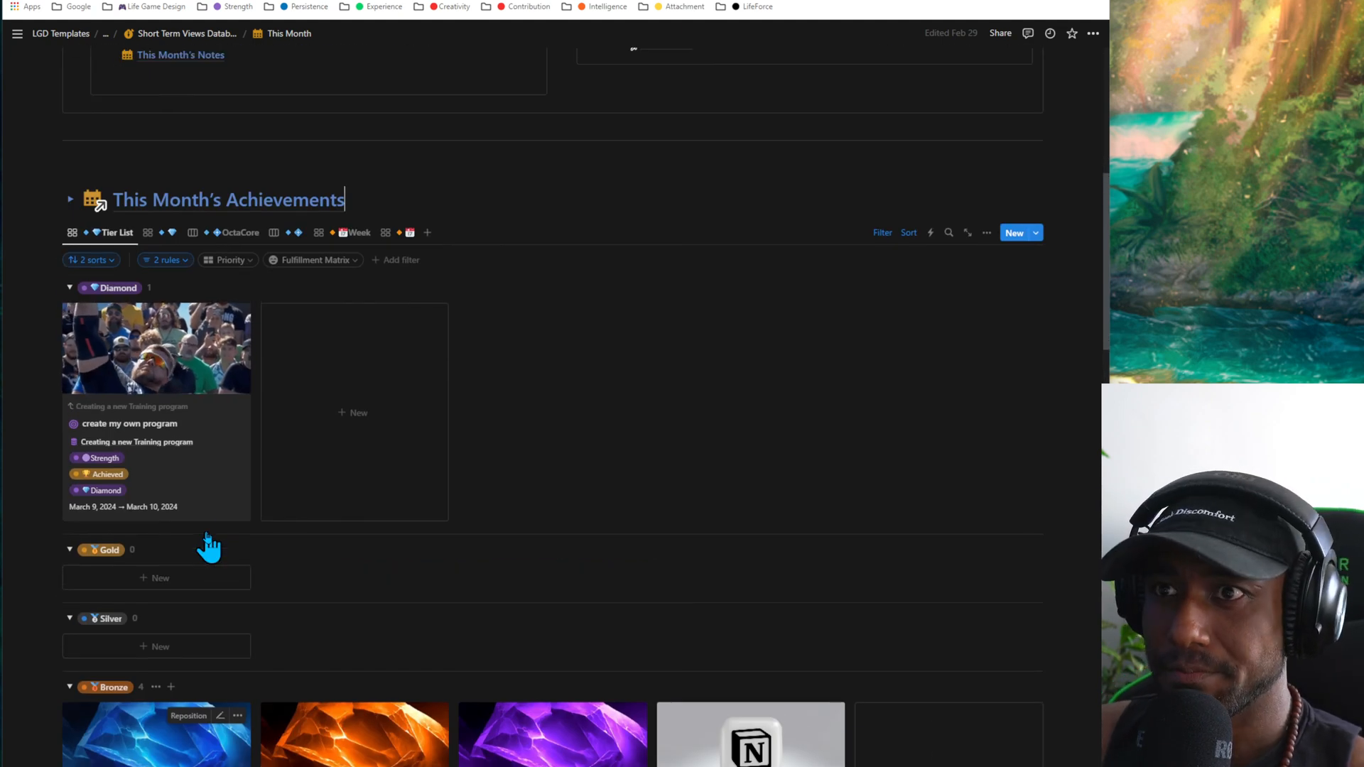
scroll(208, 547, "down", 1)
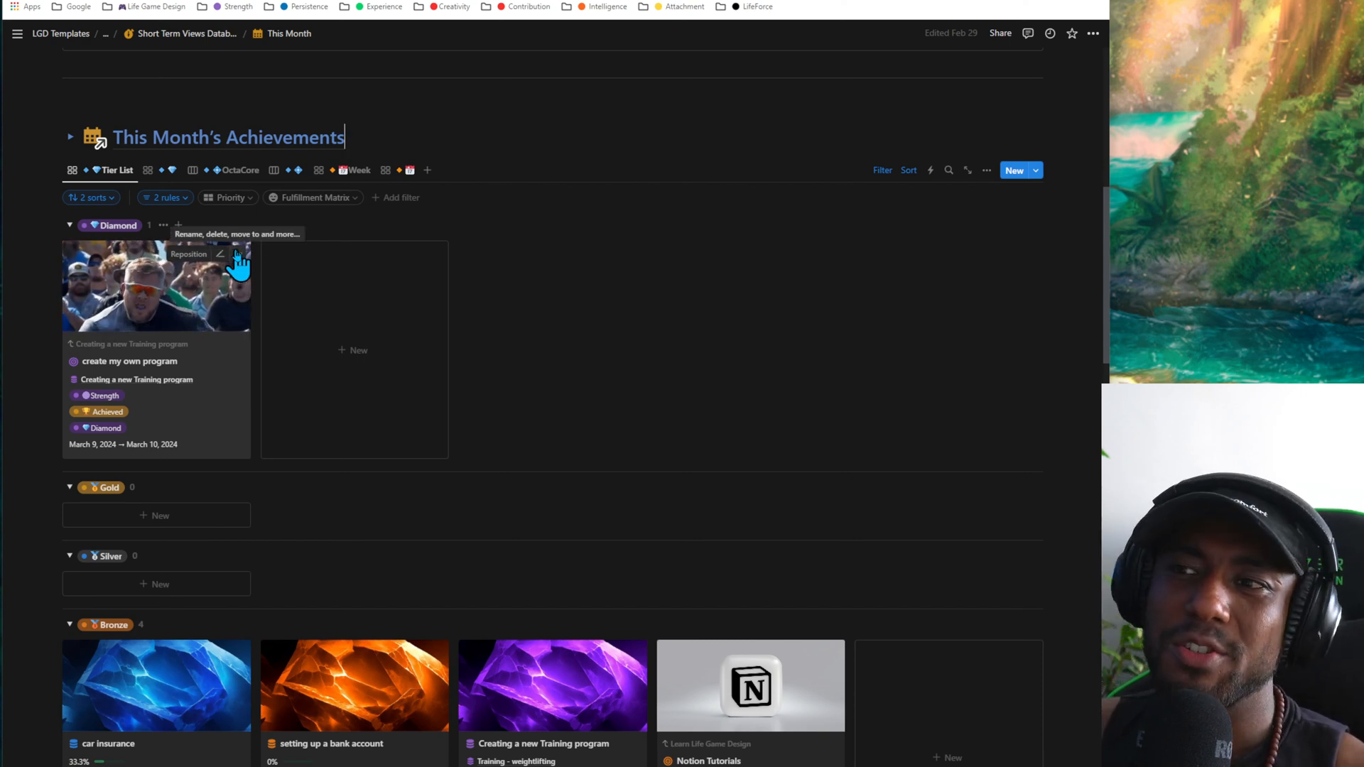
scroll(262, 405, "down", 4)
scroll(304, 373, "up", 3)
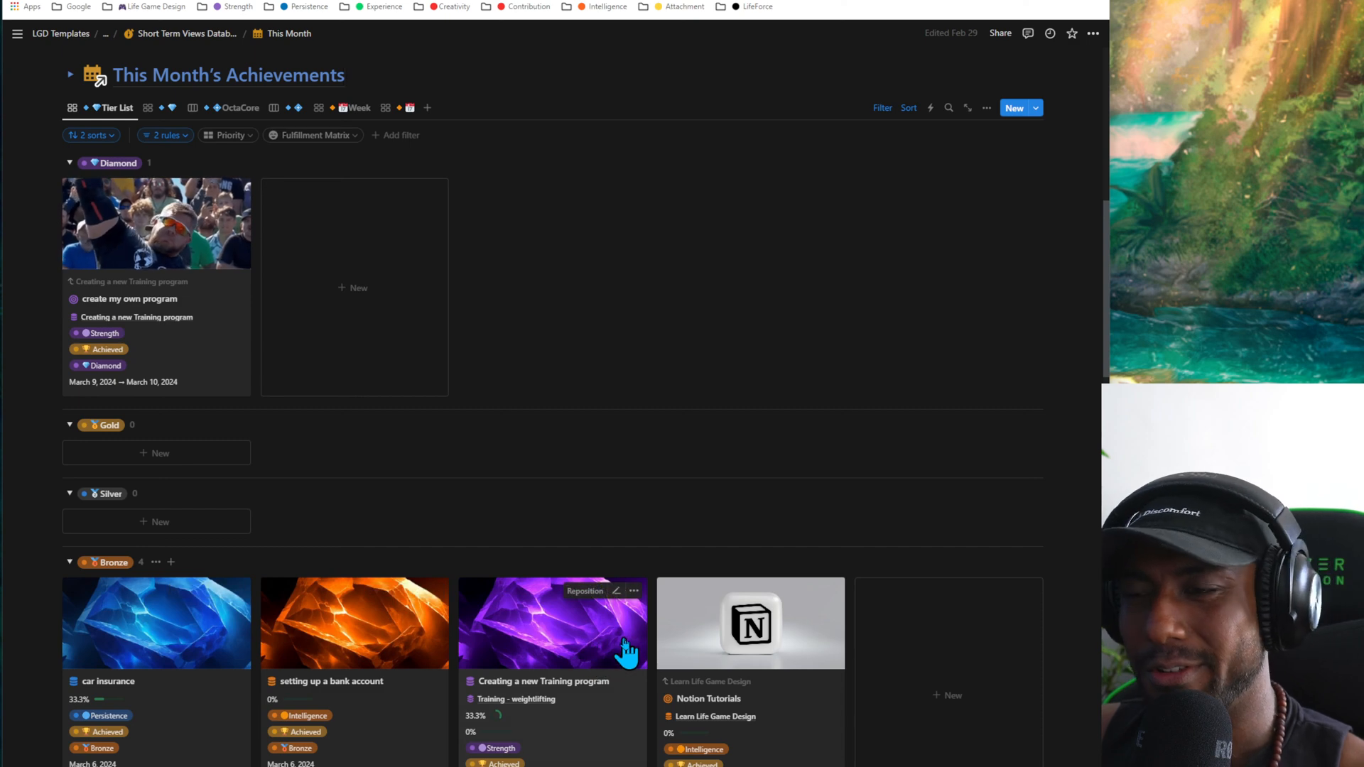
- Set the tier of the car insurance achievement to Gold in the Tier List gallery
left_click(290, 749)
left_click(493, 653)
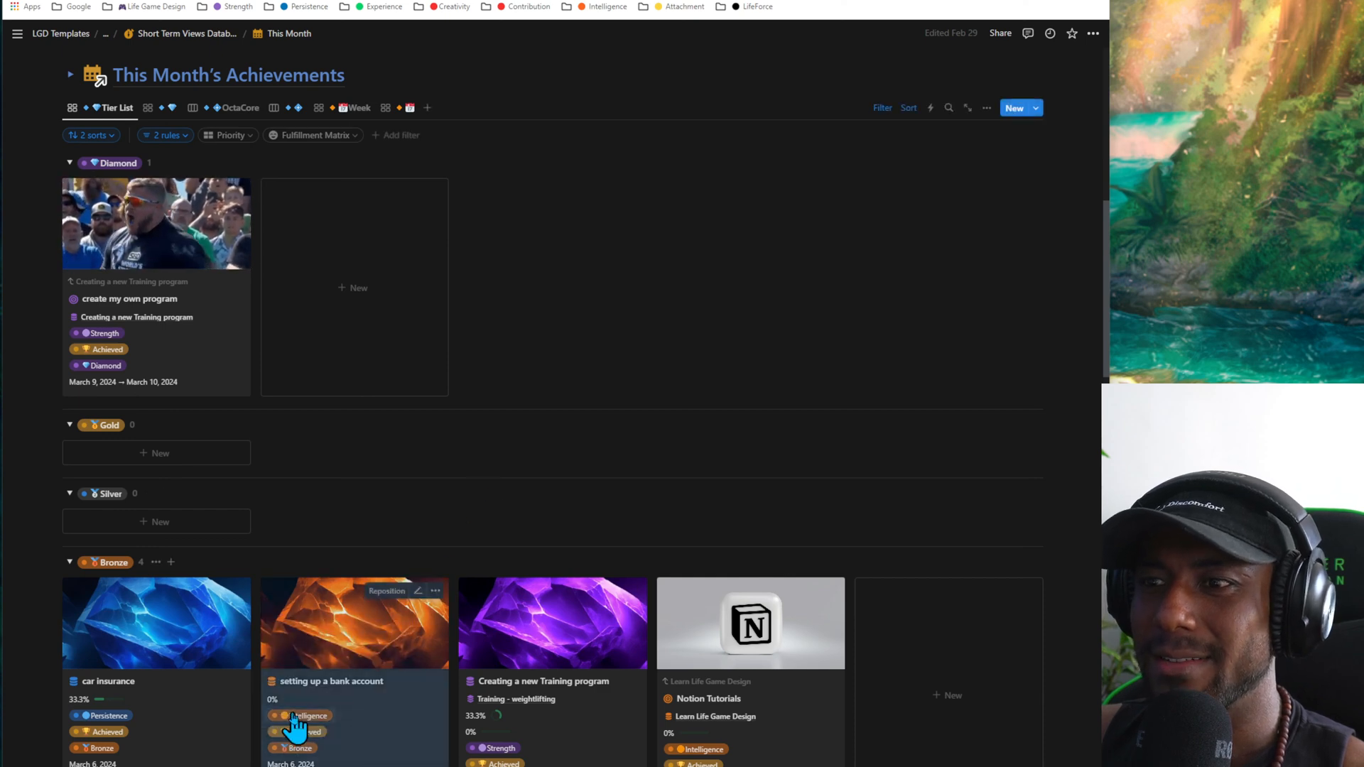
left_click(103, 748)
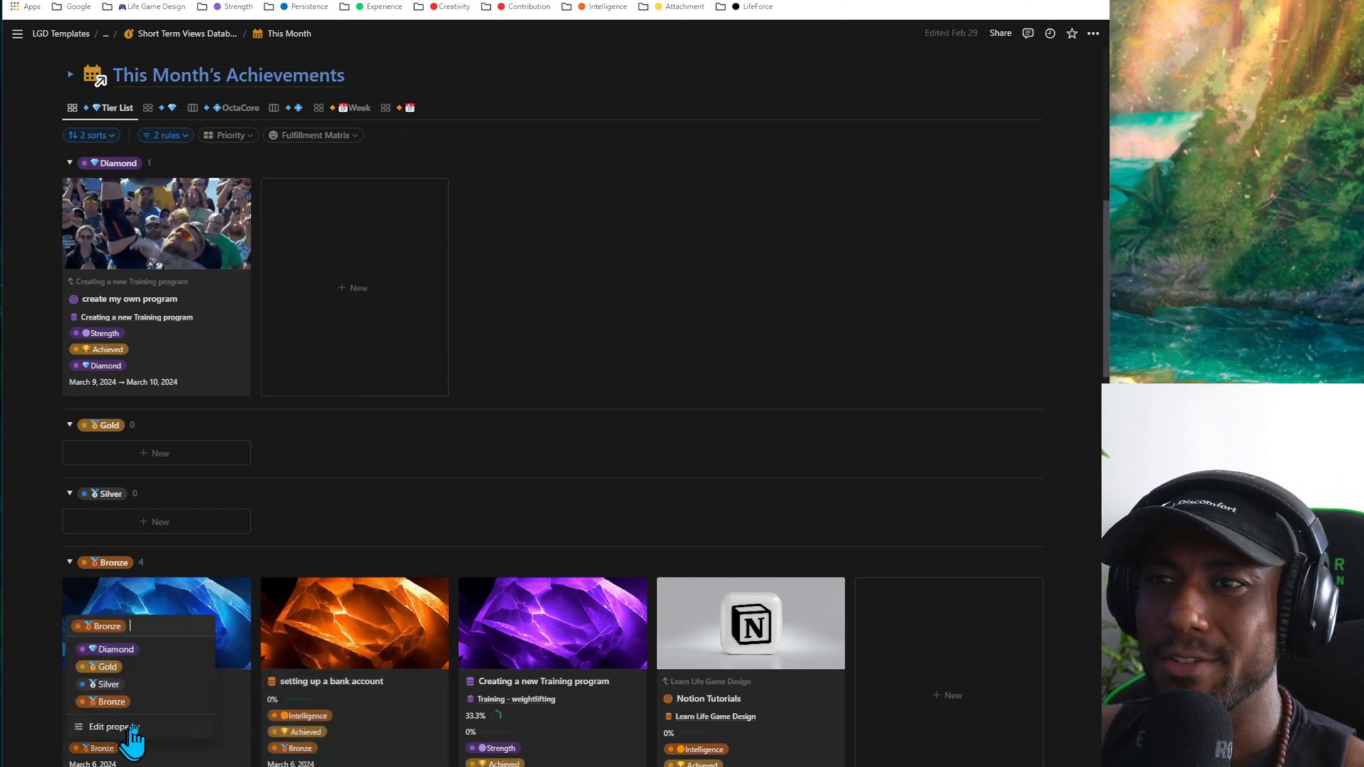
left_click(108, 666)
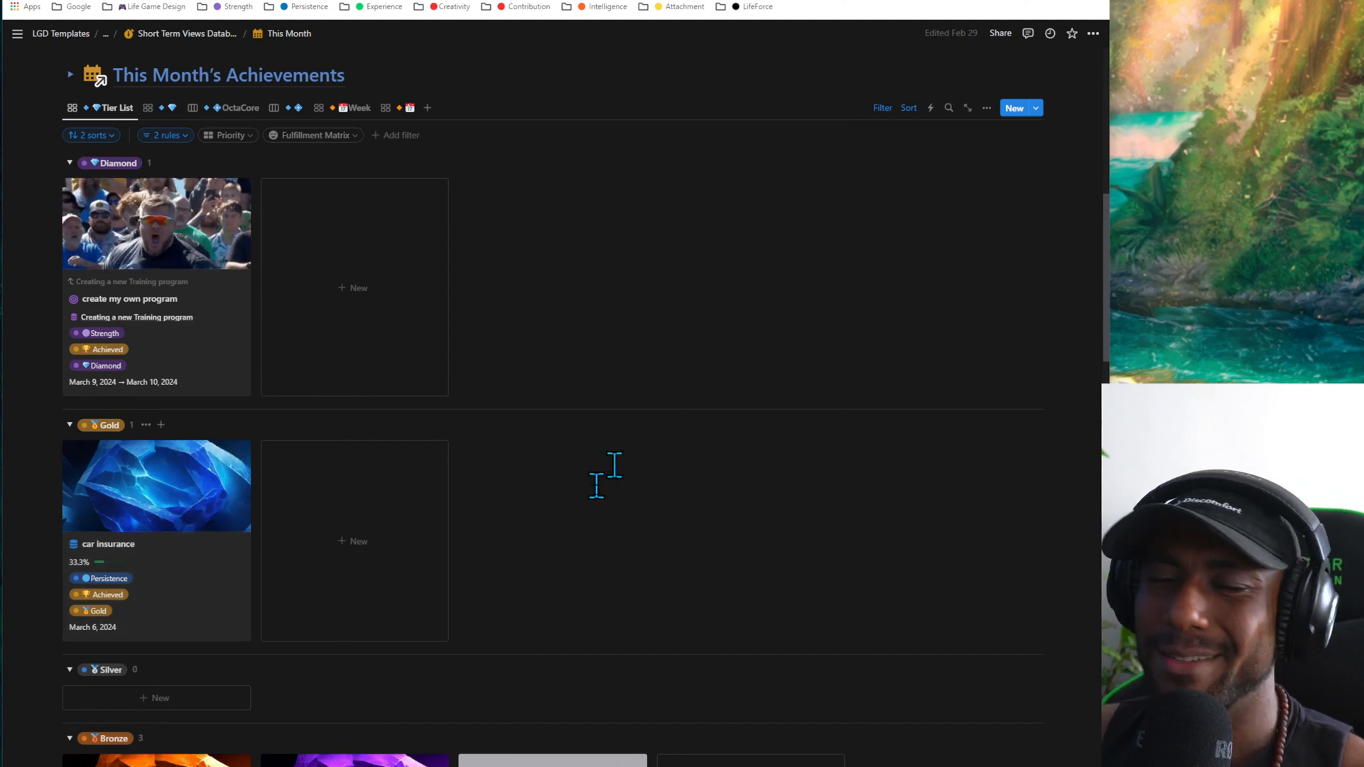
- Switch This Month's Achievements to the compact, image-only tier gallery and look through its tier groups
scroll(593, 504, "up", 4)
left_click(170, 423)
scroll(530, 487, "down", 2)
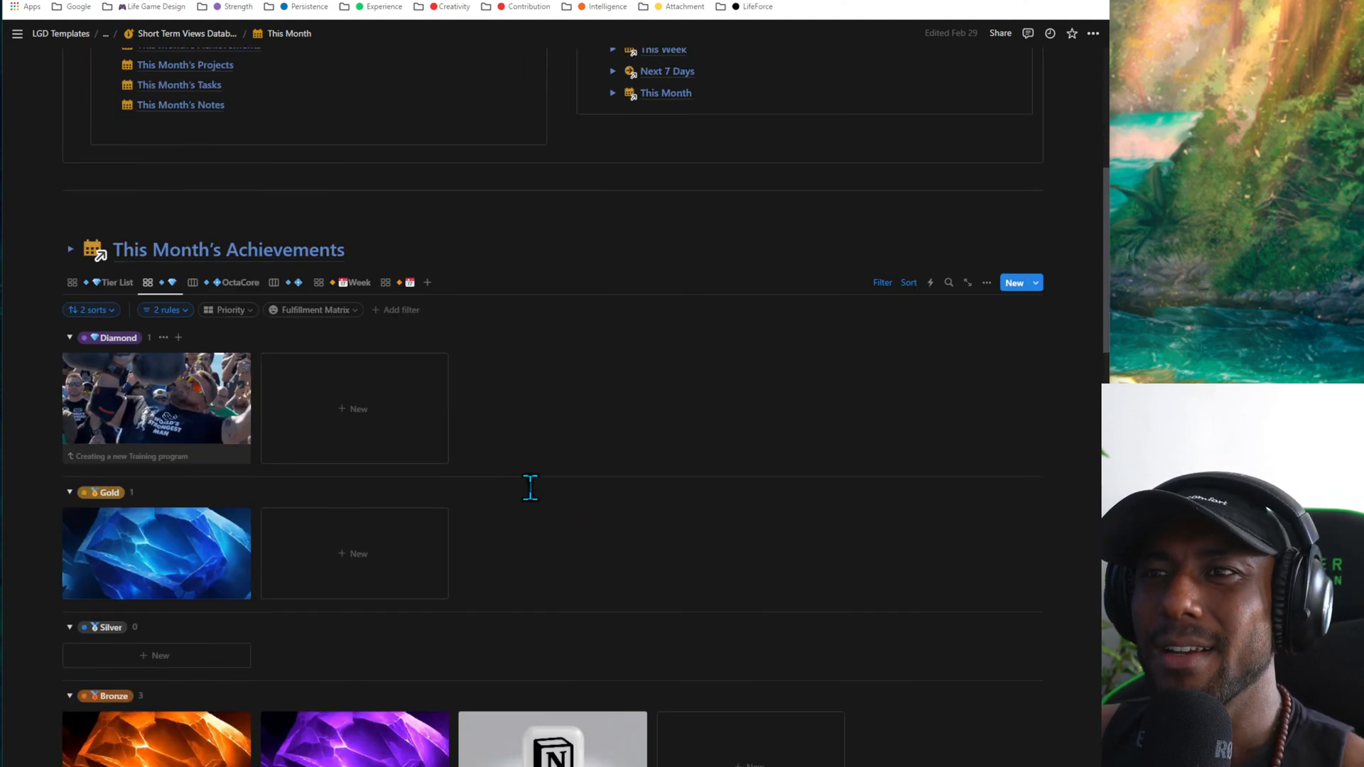
scroll(530, 488, "down", 1)
scroll(185, 540, "down", 3)
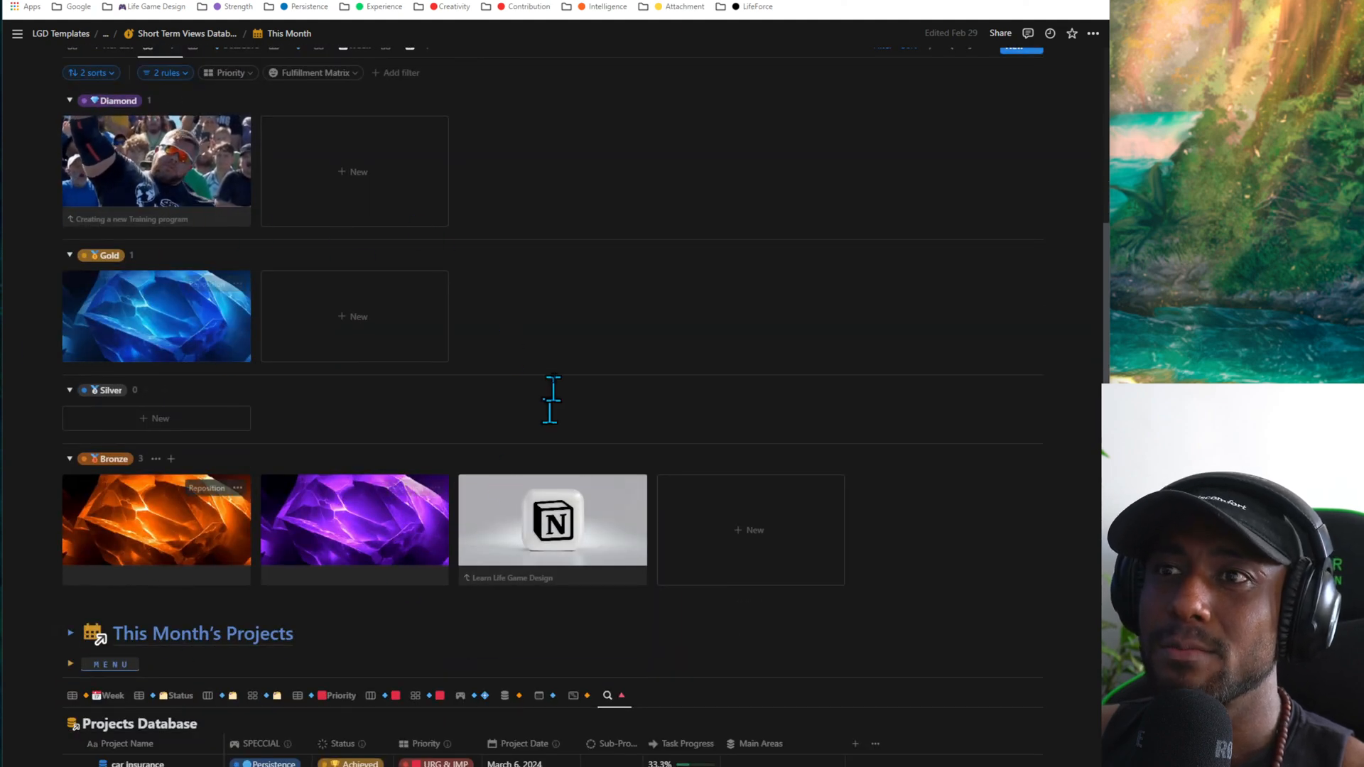
- View This Month's Achievements in the OctaCore board and in the compact, image-only version of that board
scroll(398, 525, "up", 3)
left_click(230, 232)
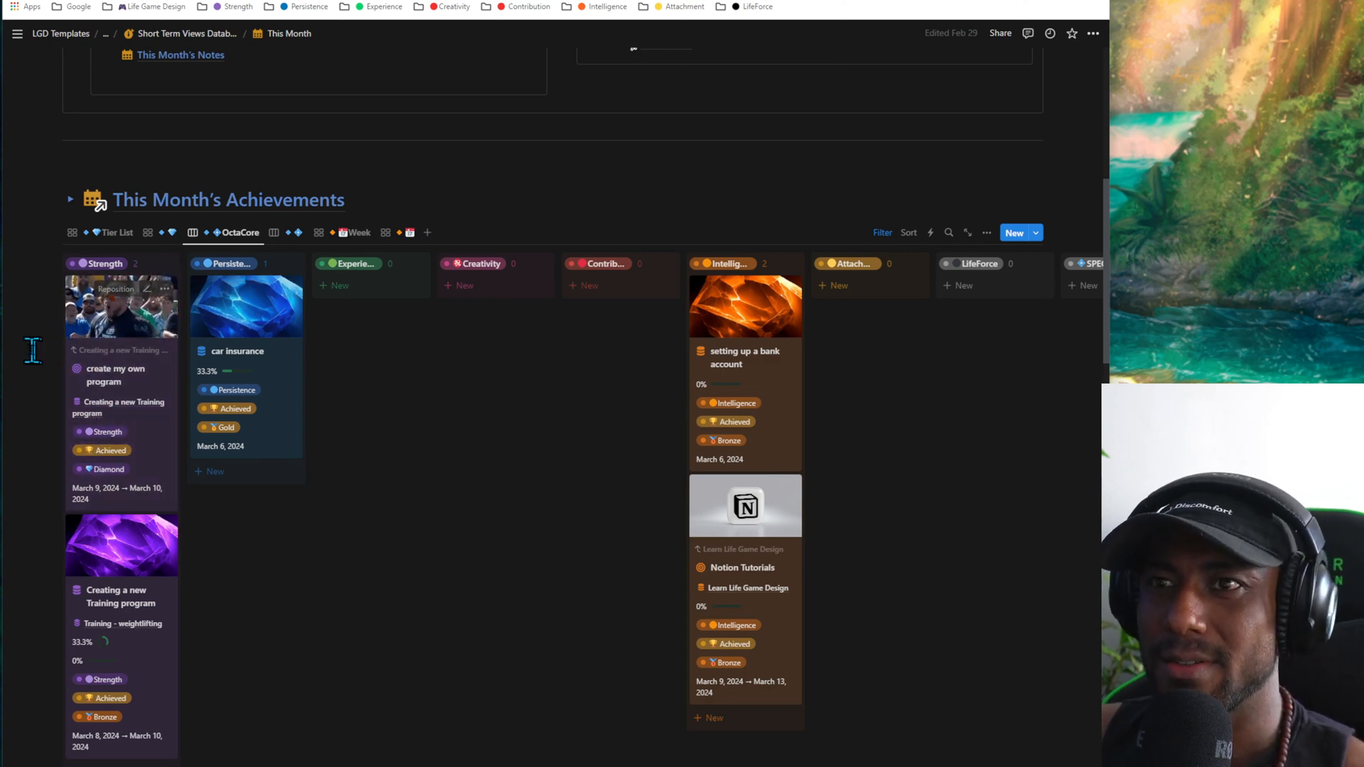
left_click_drag(31, 349, 112, 479)
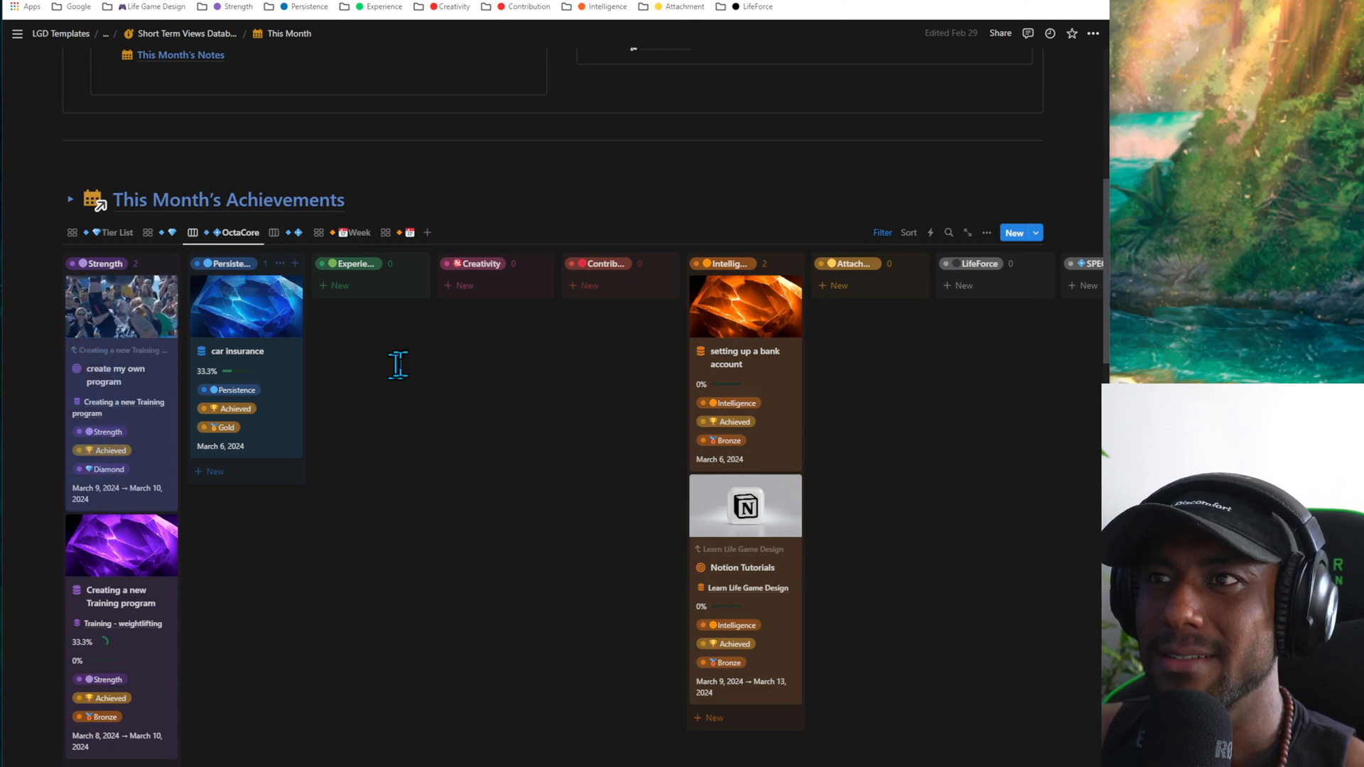
left_click(398, 365)
left_click(284, 232)
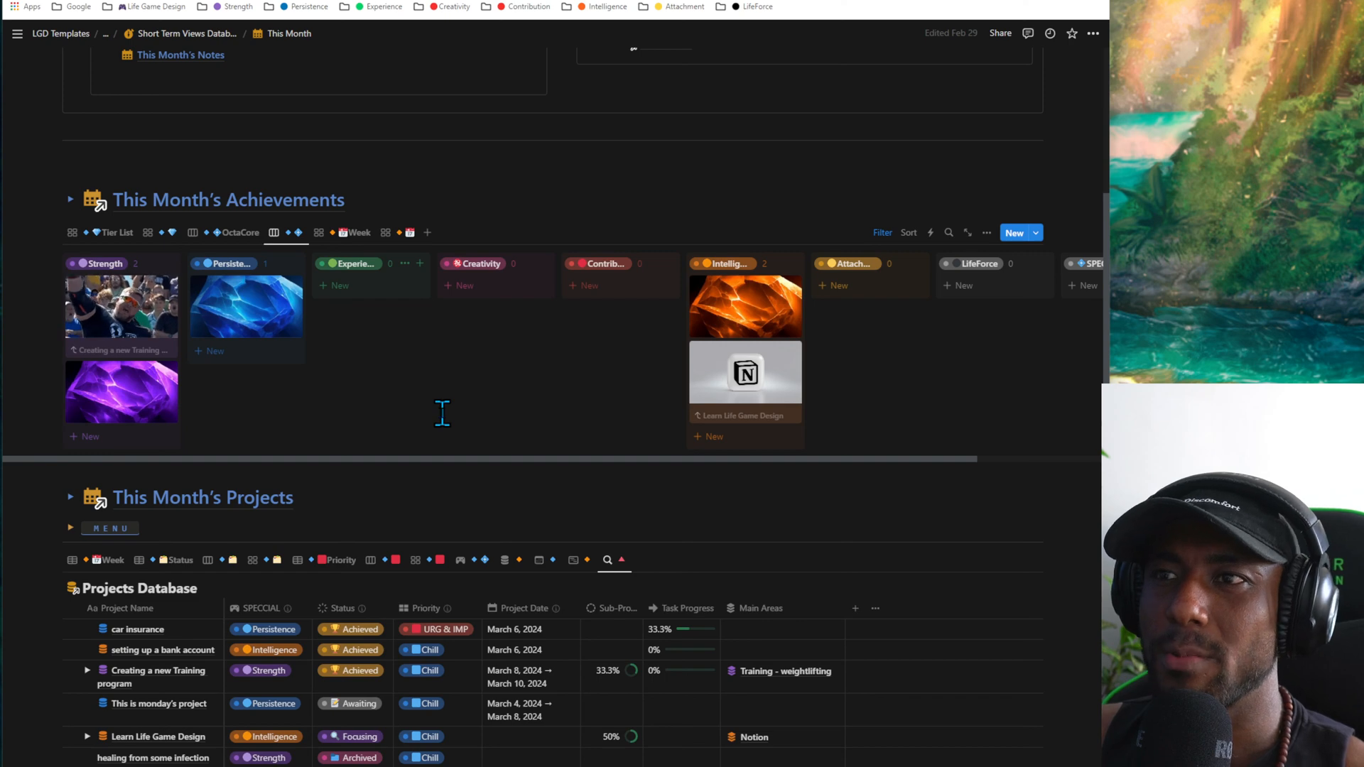
- Open the car insurance project from the Persistence column and apply an Unsplash photo found with "document" as its cover
left_click(227, 328)
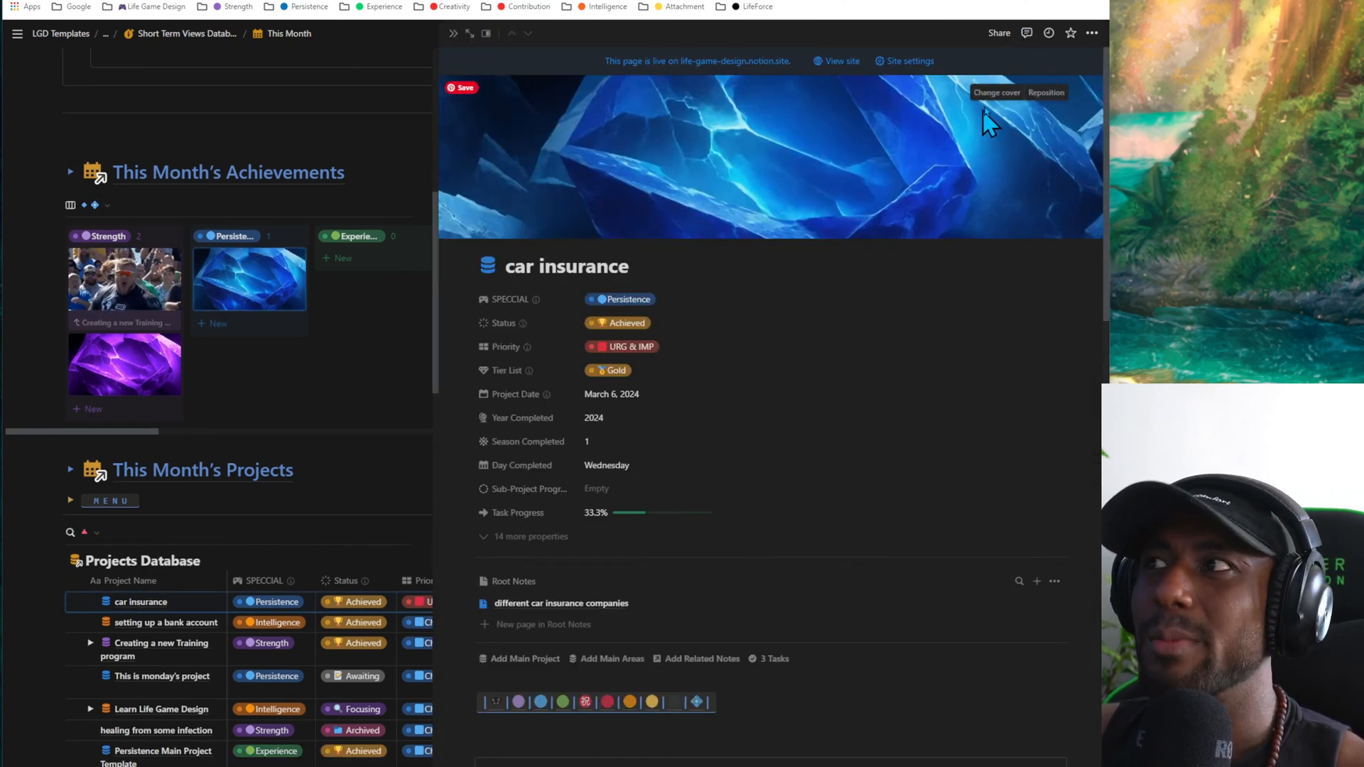
left_click(994, 93)
left_click(893, 122)
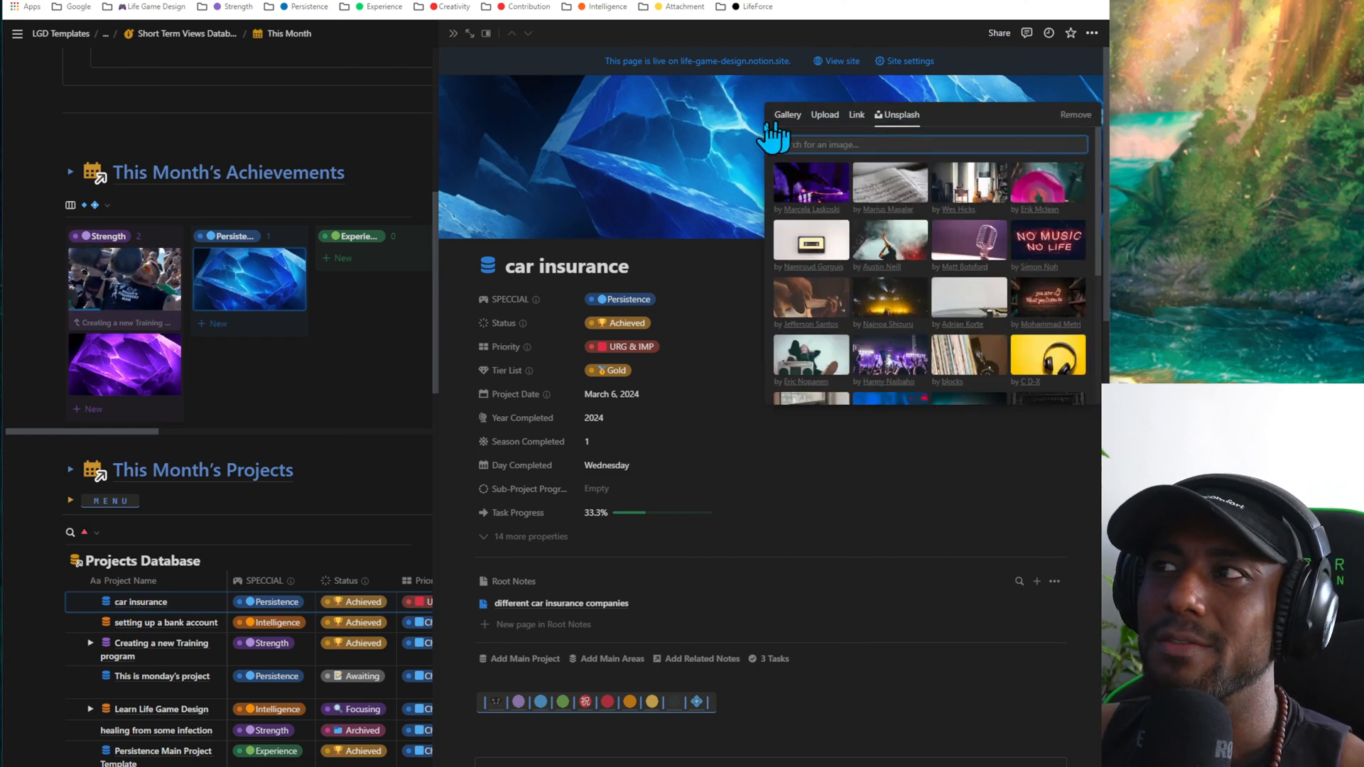
left_click(289, 301)
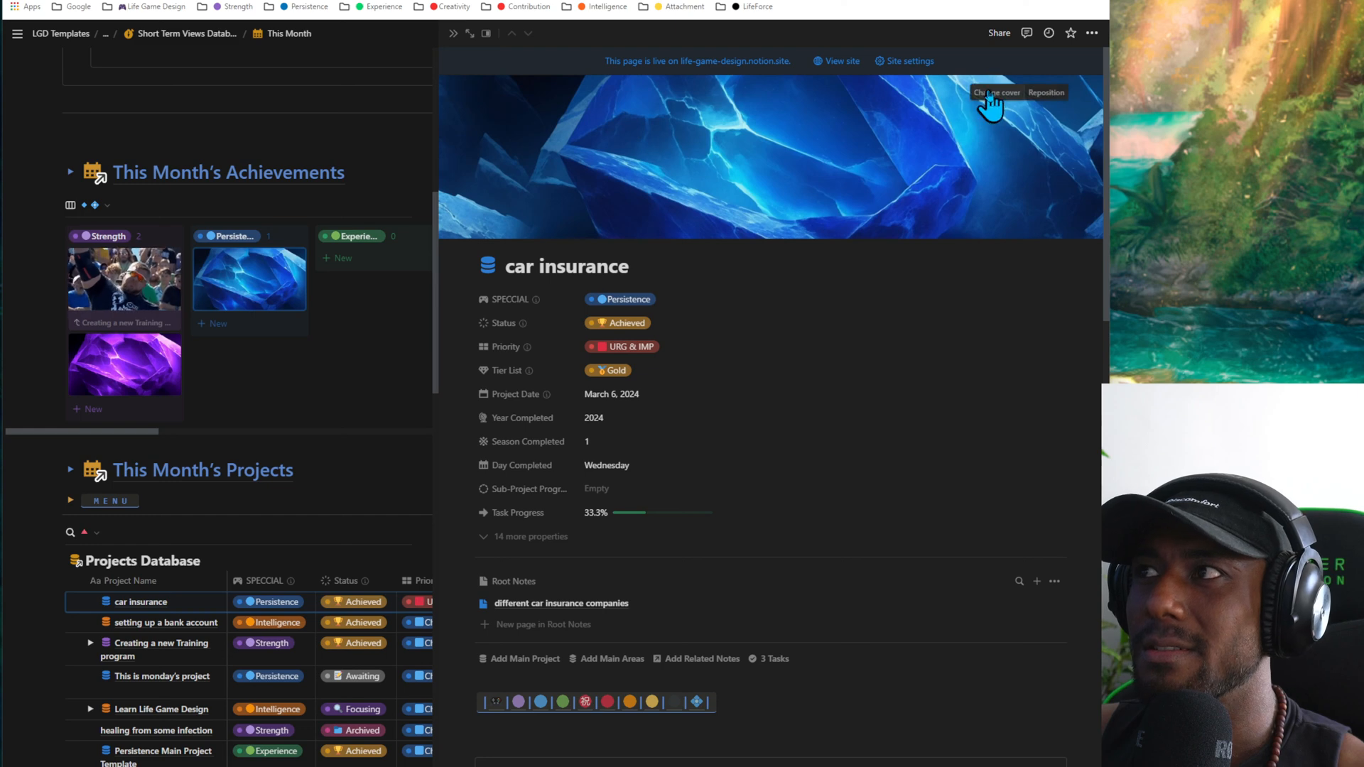
left_click(994, 93)
left_click(910, 113)
type("document")
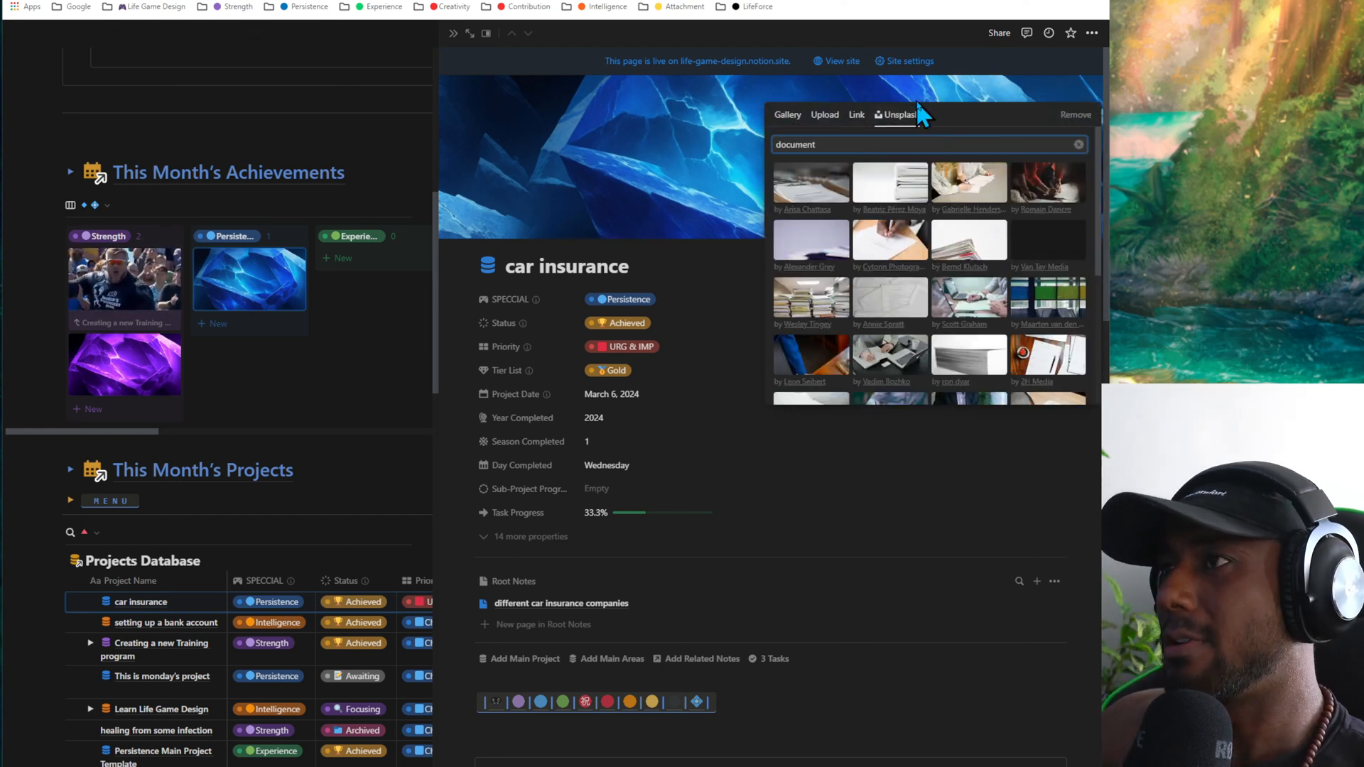
- Replace the car insurance cover with the first Unsplash photo found for "car" and close the project page
double_click(848, 139)
type("car")
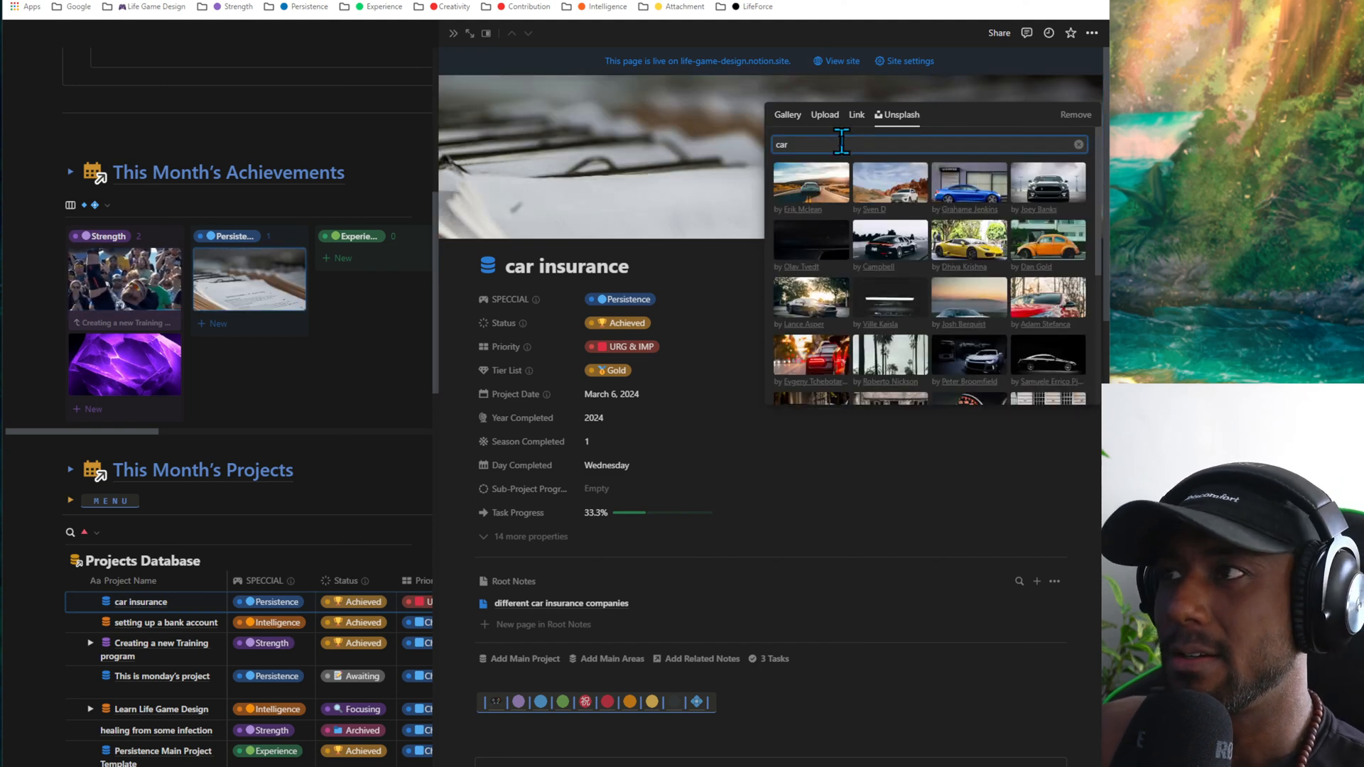
left_click(803, 179)
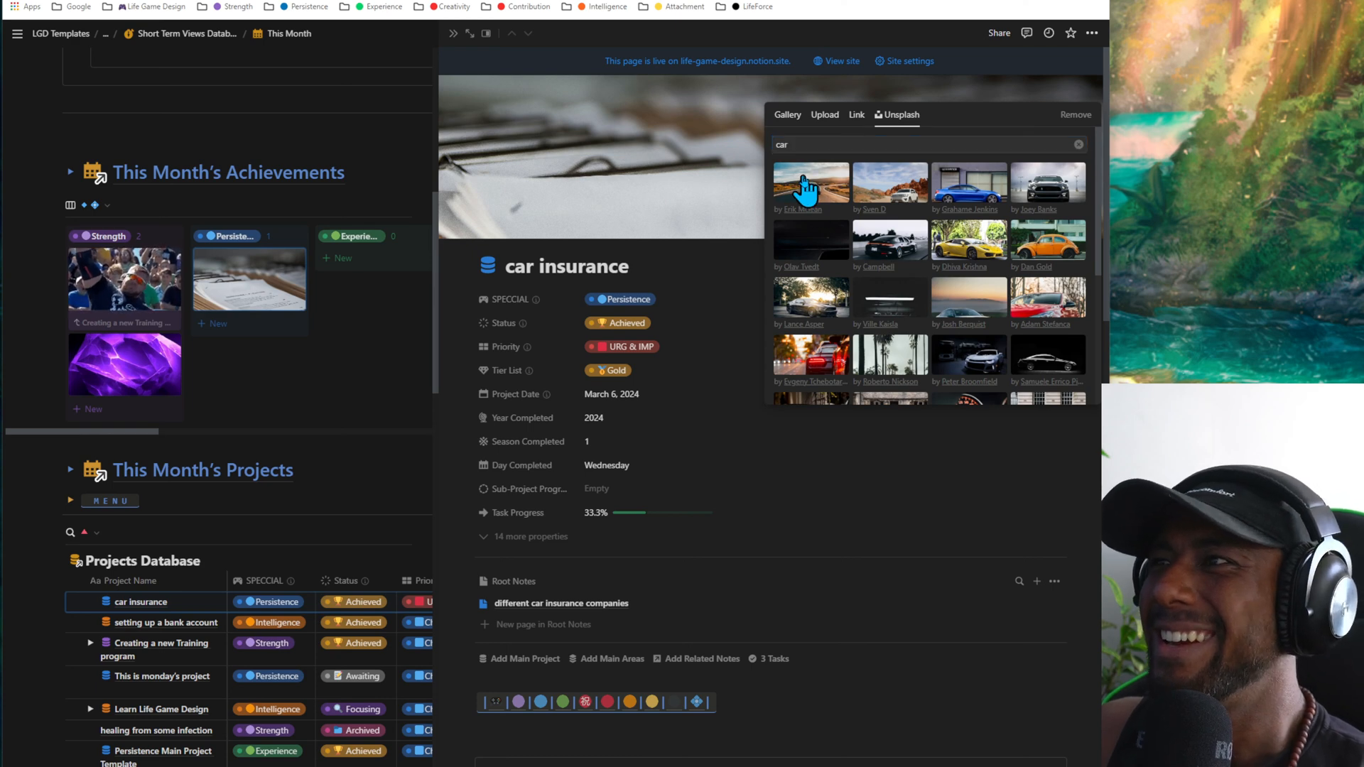
left_click(681, 278)
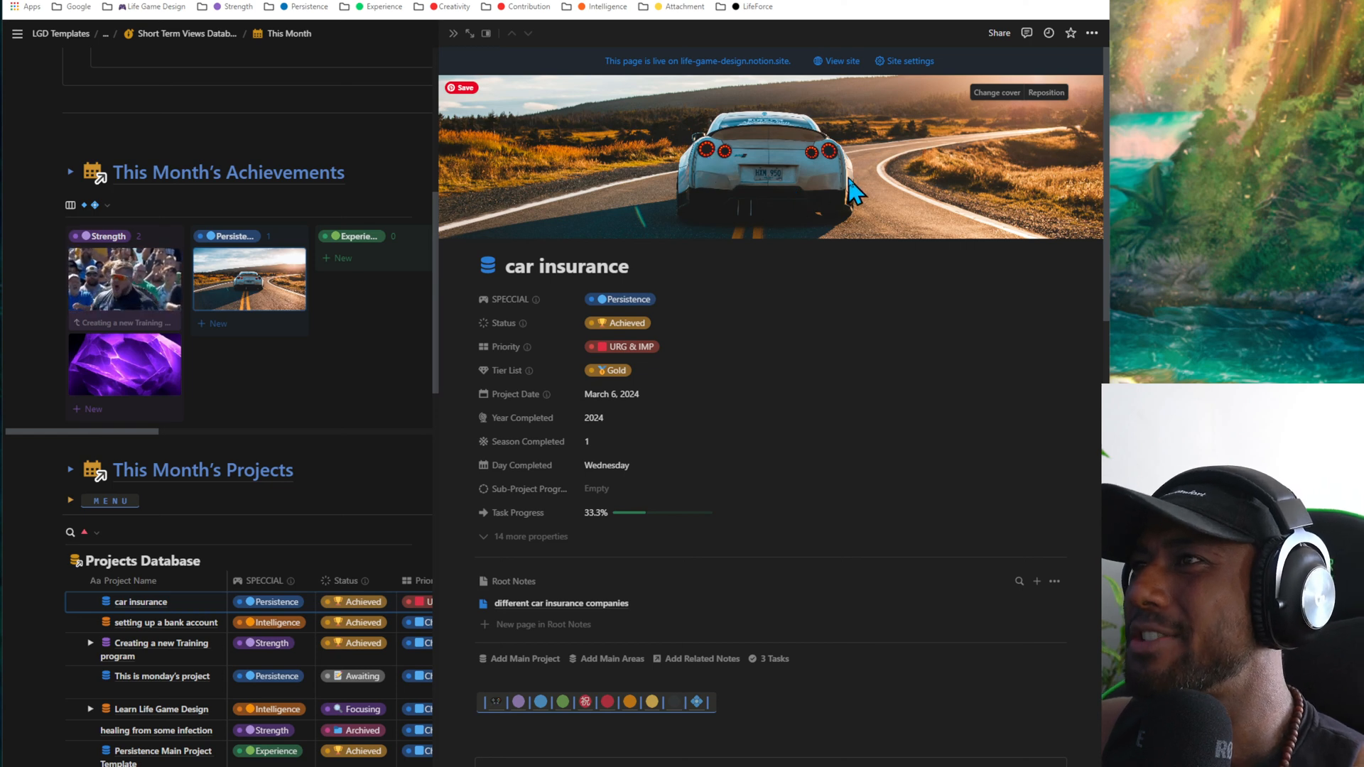
left_click(453, 33)
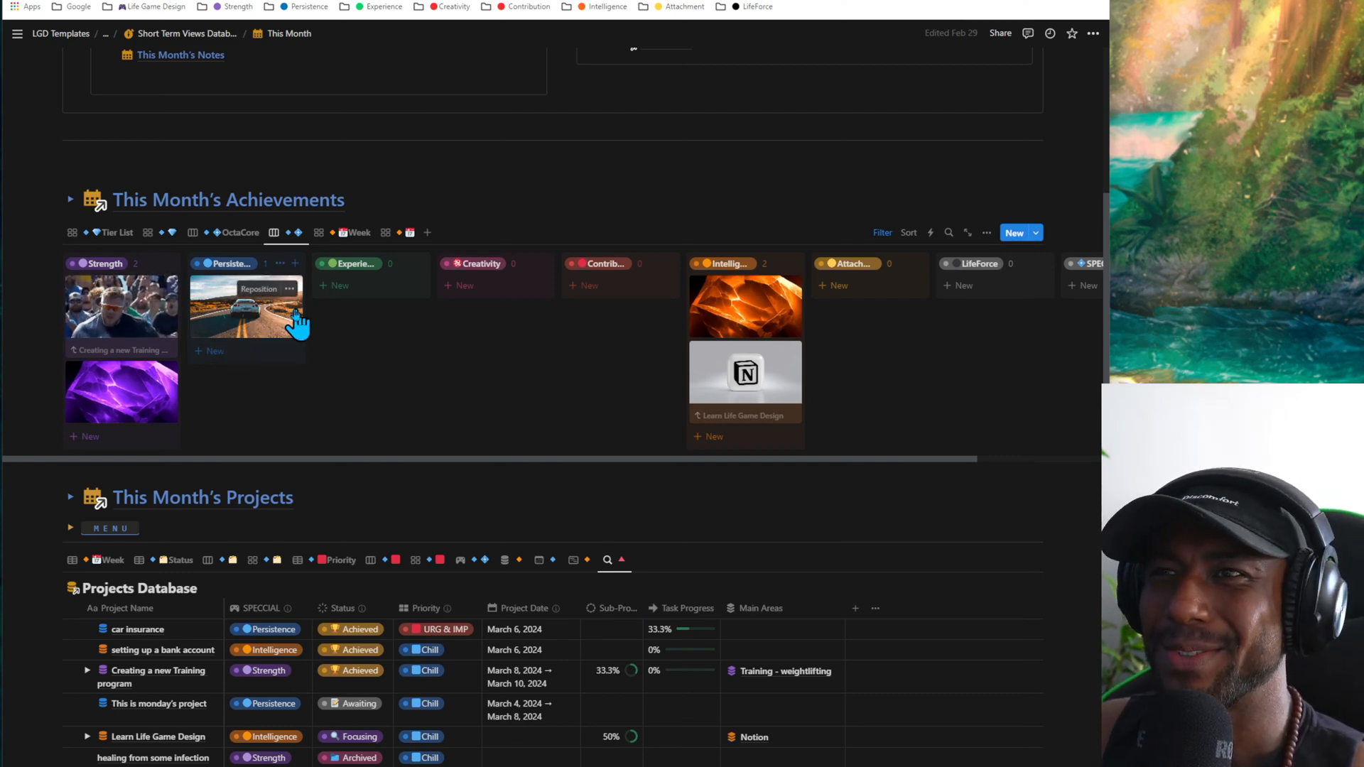
- View This Month's Achievements in the Week gallery and its compact, image-only version, and return to the Week gallery
left_click(348, 235)
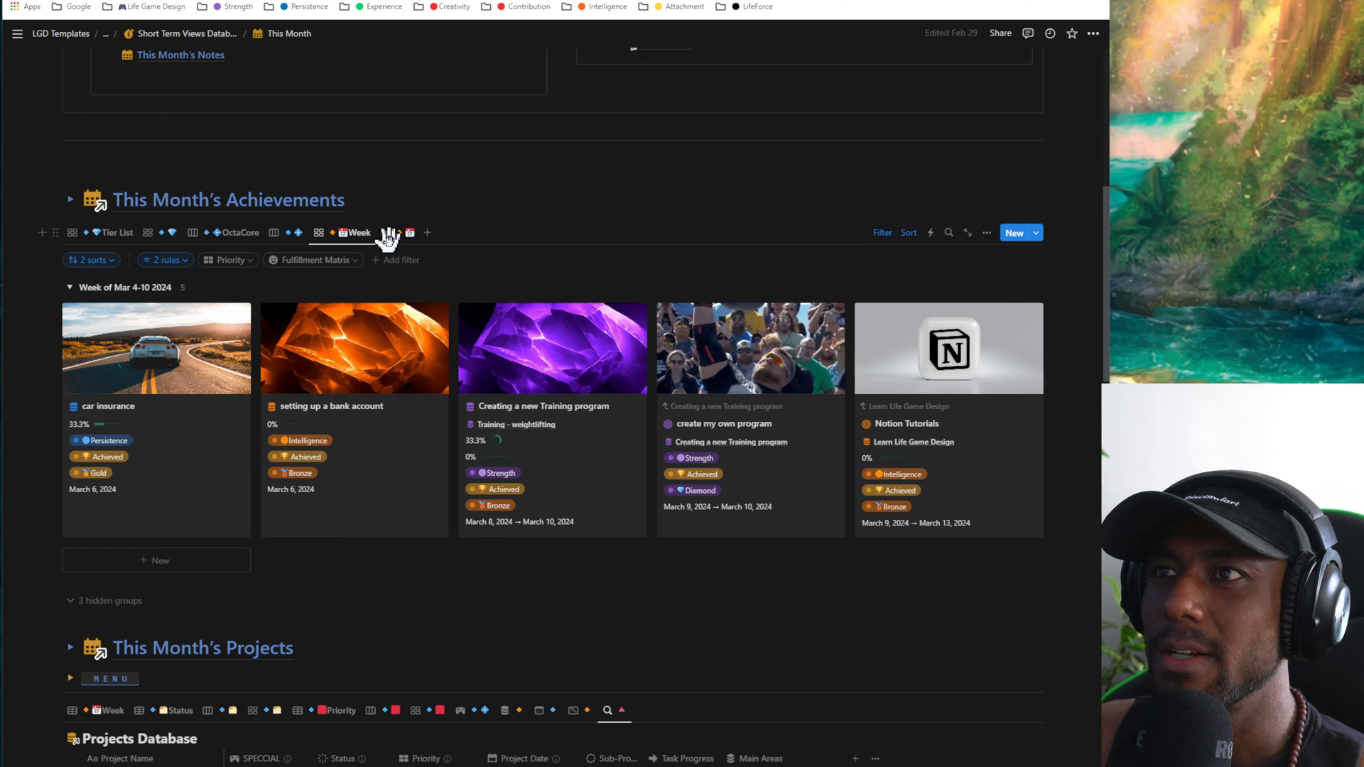
left_click(388, 238)
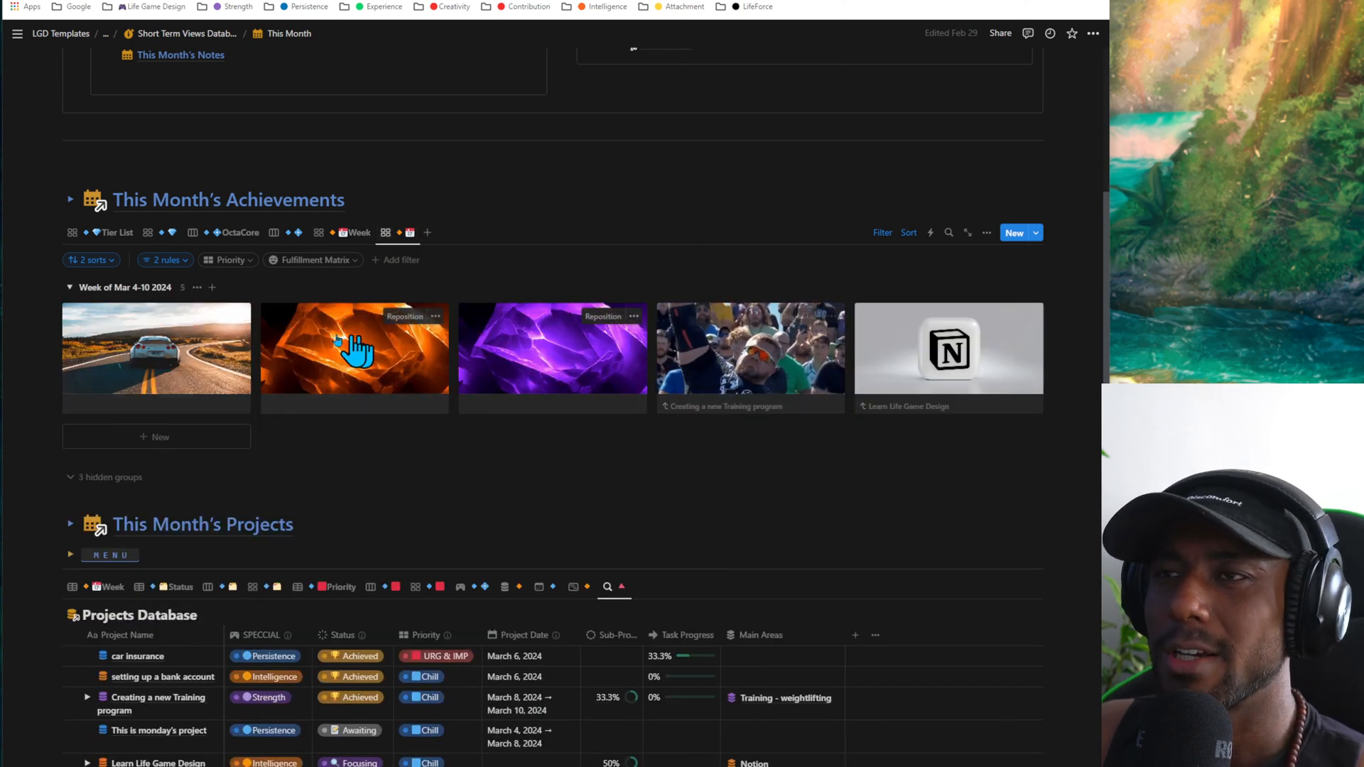
left_click(322, 237)
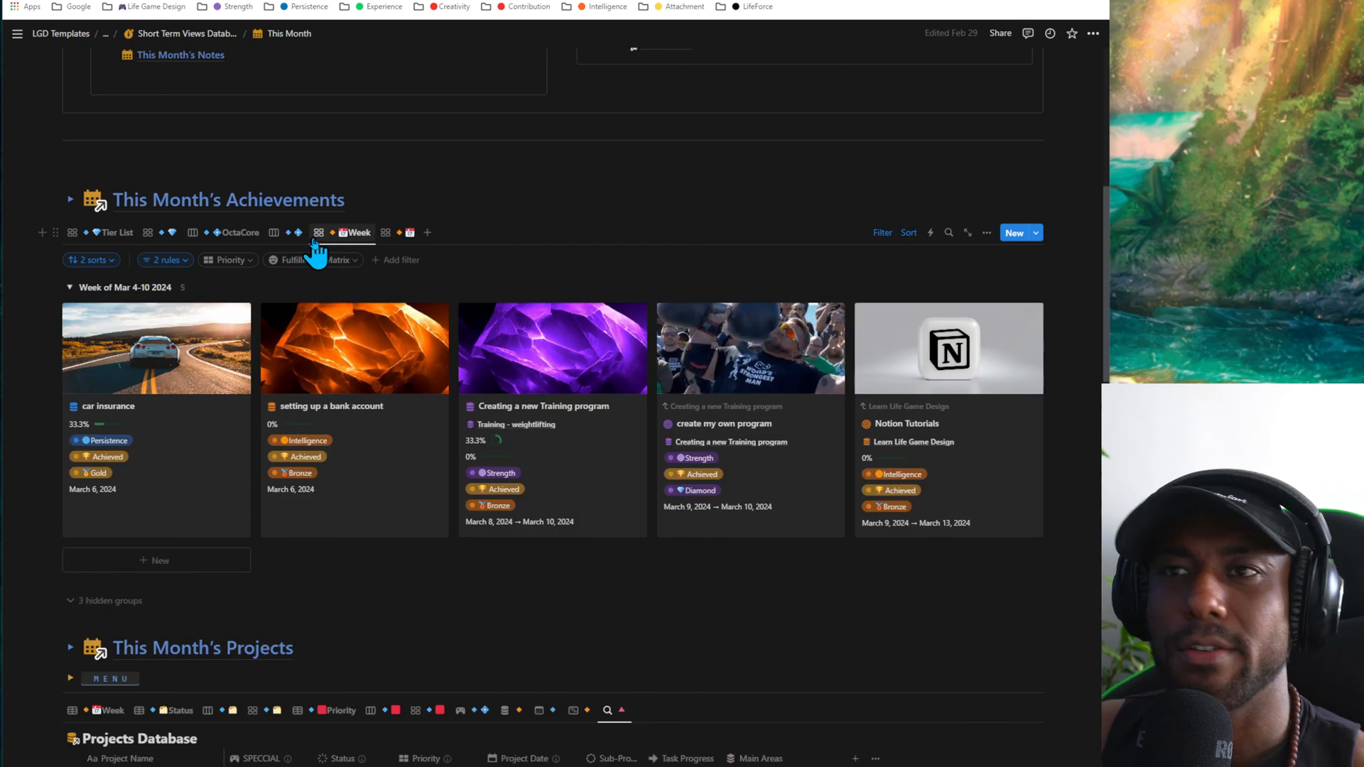
- Set the date of the setting up a bank account achievement to March 13, 2024
left_click(302, 492)
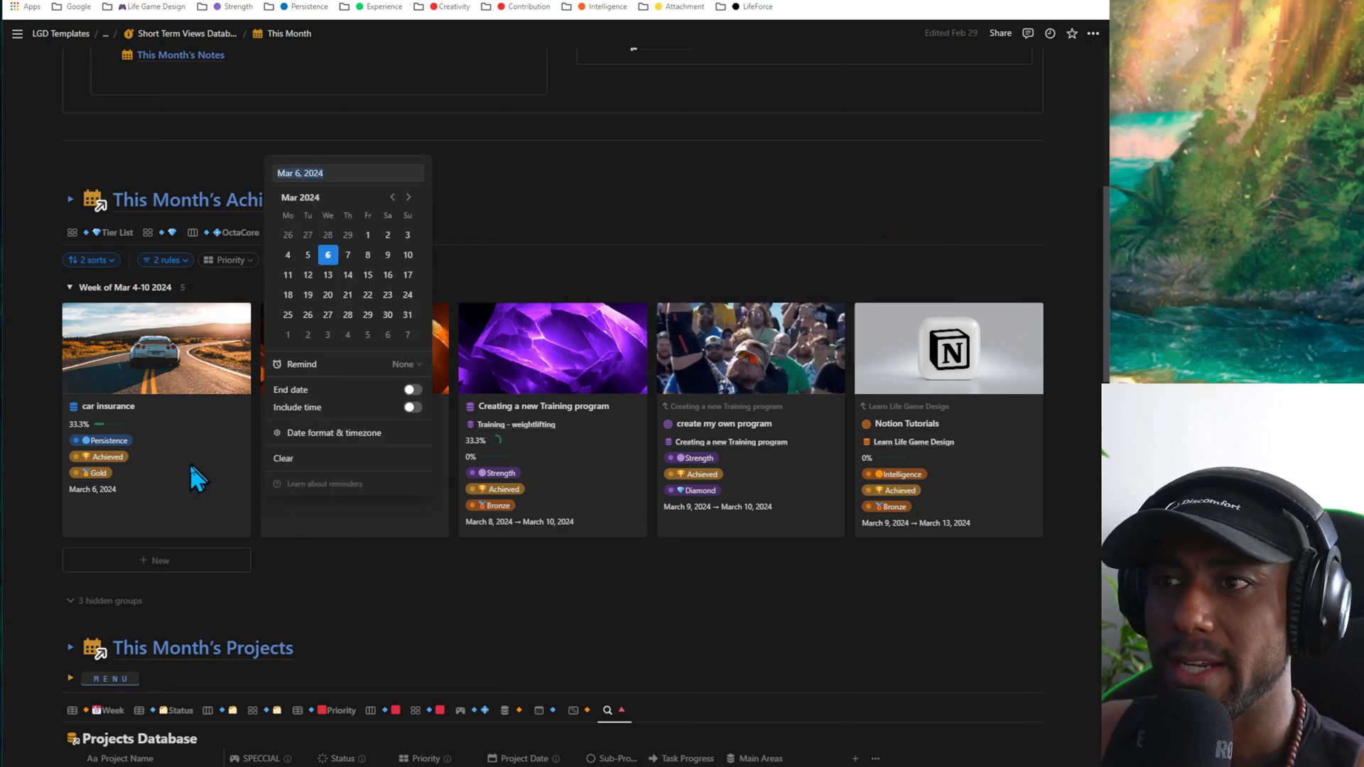
left_click(325, 277)
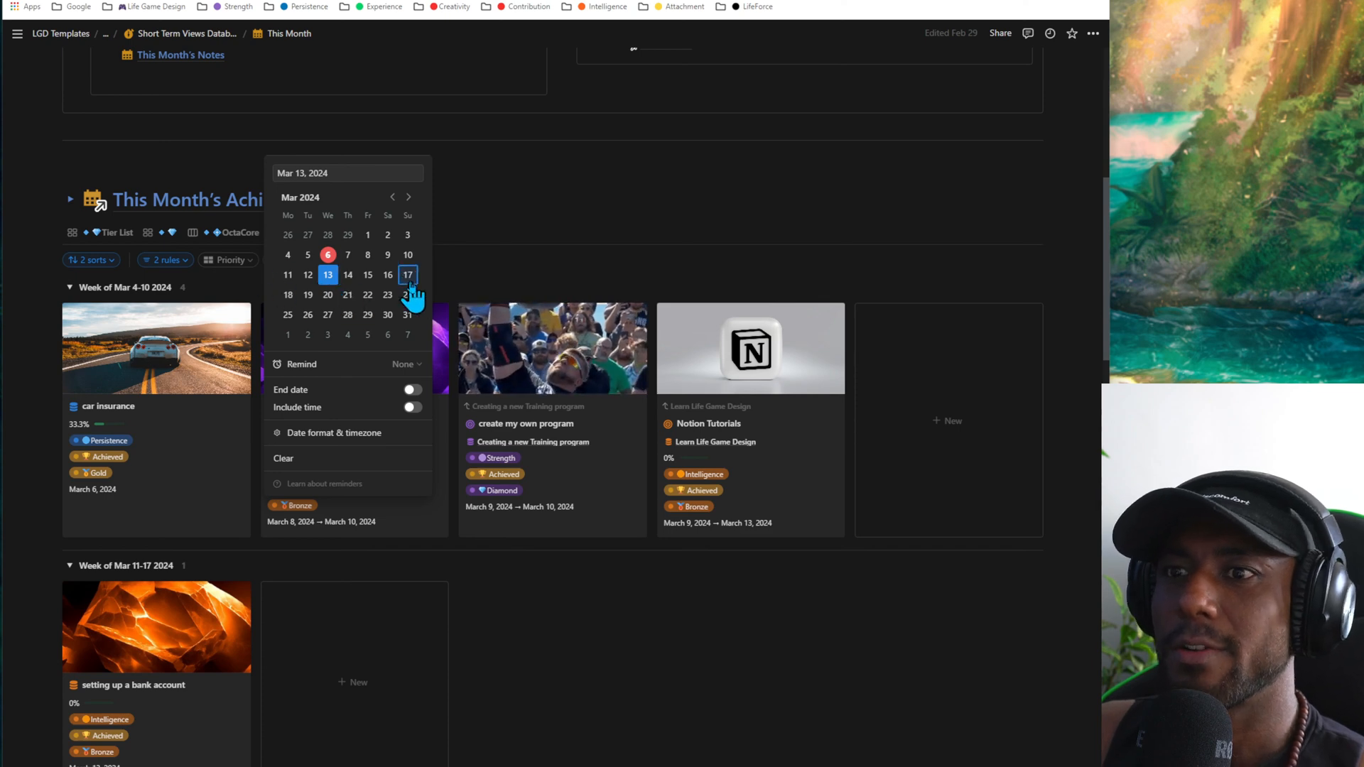
left_click(606, 597)
- Move the create my own program card into the Week of Mar 11-17 2024 group, keeping the gallery's sorting
scroll(606, 596, "down", 3)
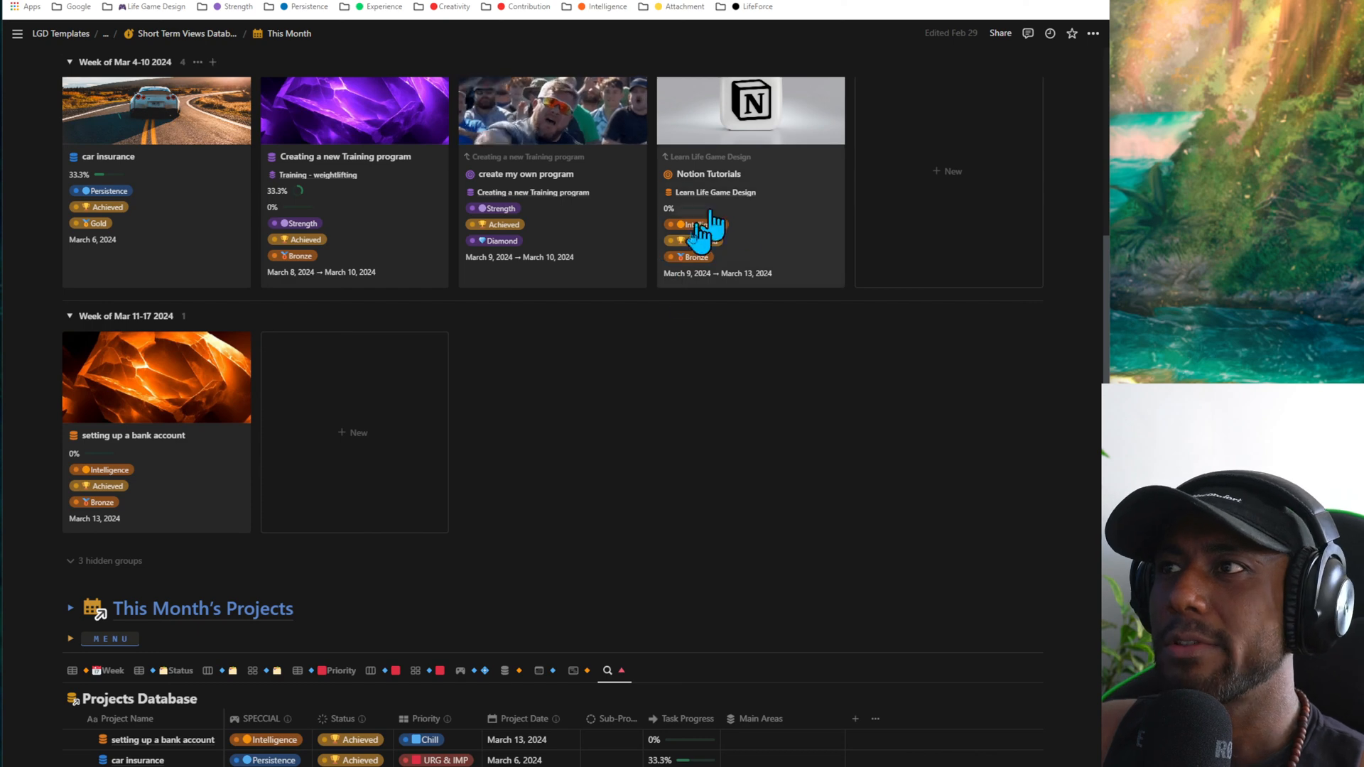
scroll(703, 235, "up", 3)
left_click_drag(529, 252, 278, 519)
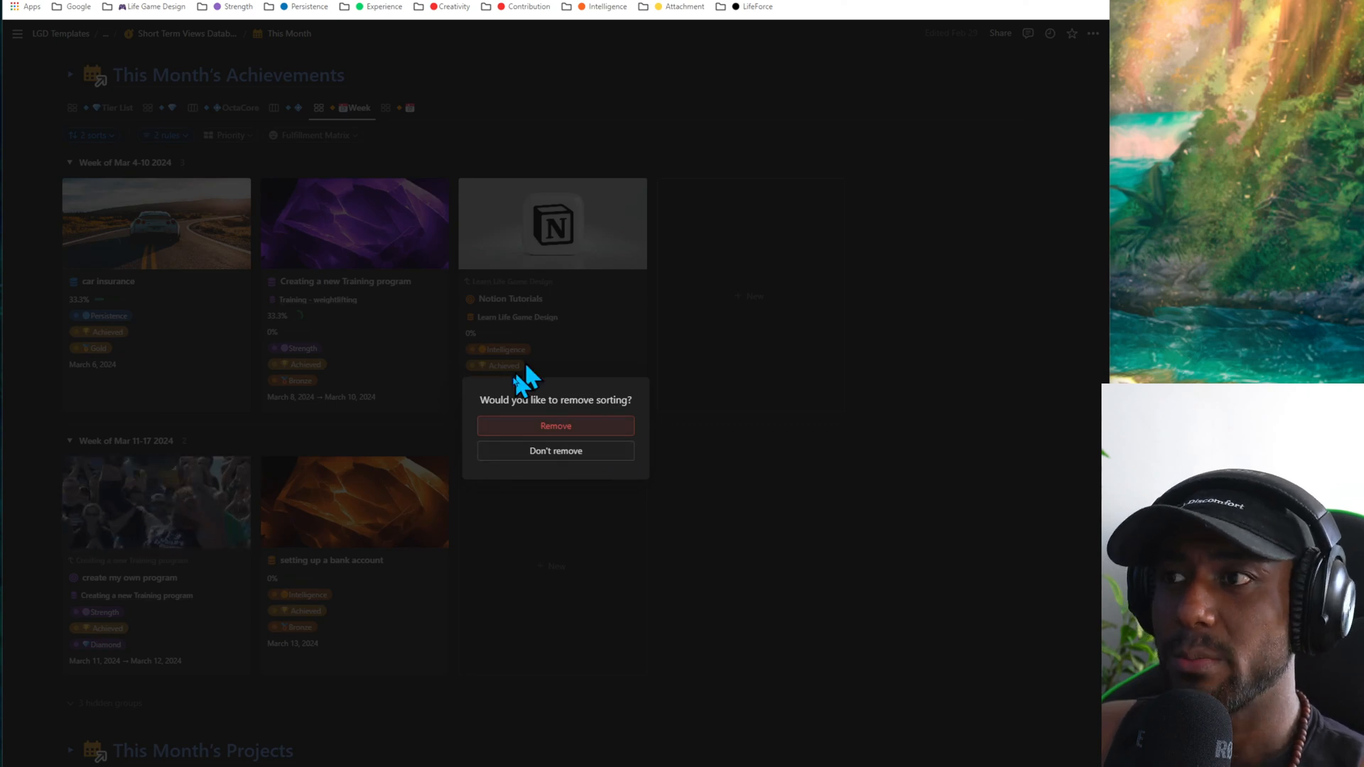
left_click(555, 451)
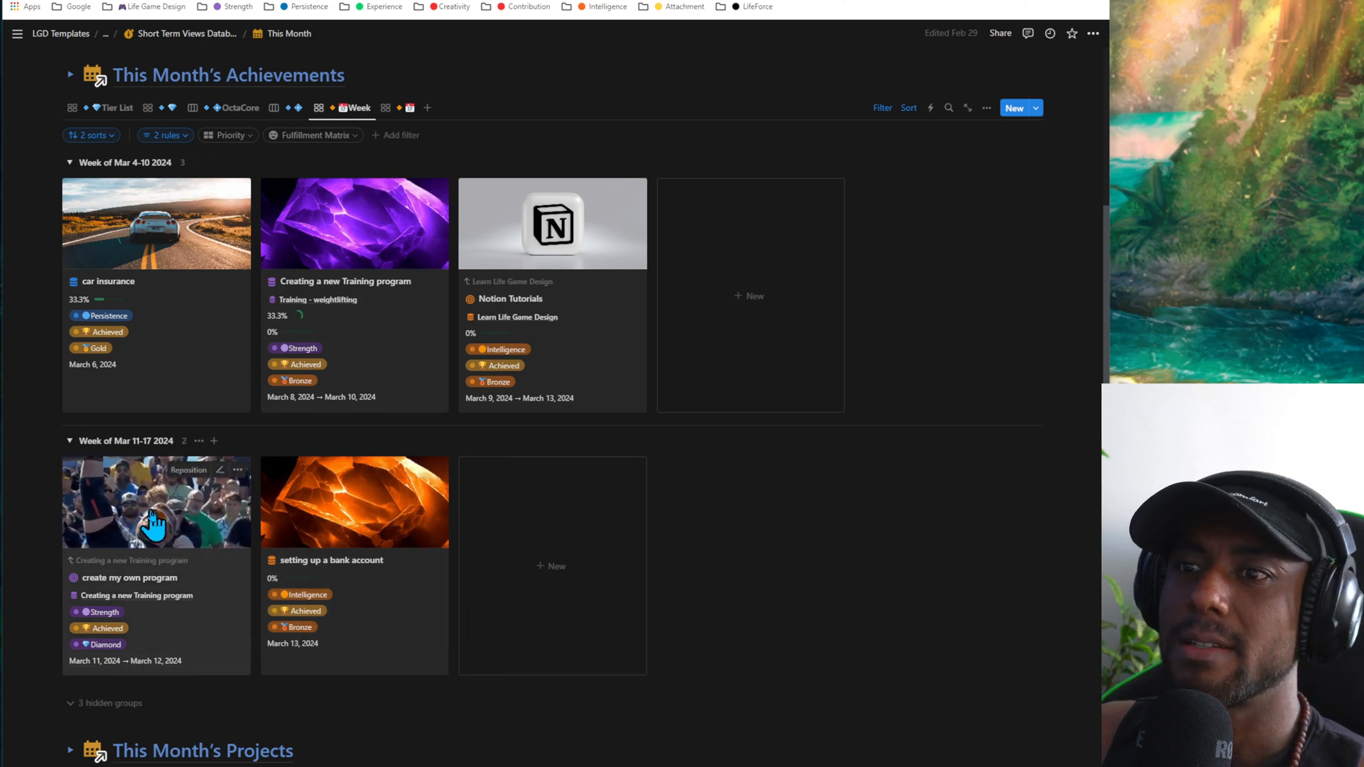
- Move the create my own program and setting up a bank account cards into the Week of Mar 4-10 2024 group, keeping the sorting
left_click_drag(124, 505, 634, 293)
left_click(561, 452)
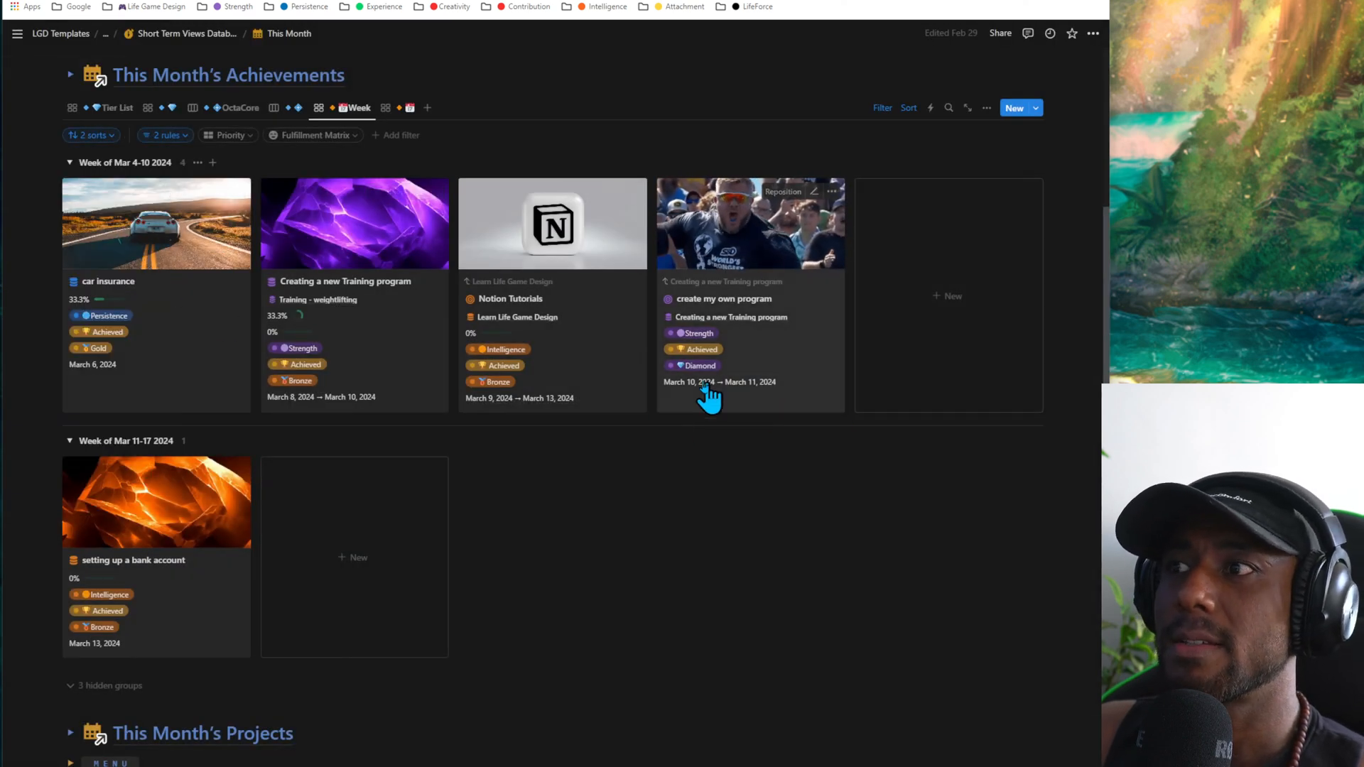
left_click_drag(183, 490, 487, 311)
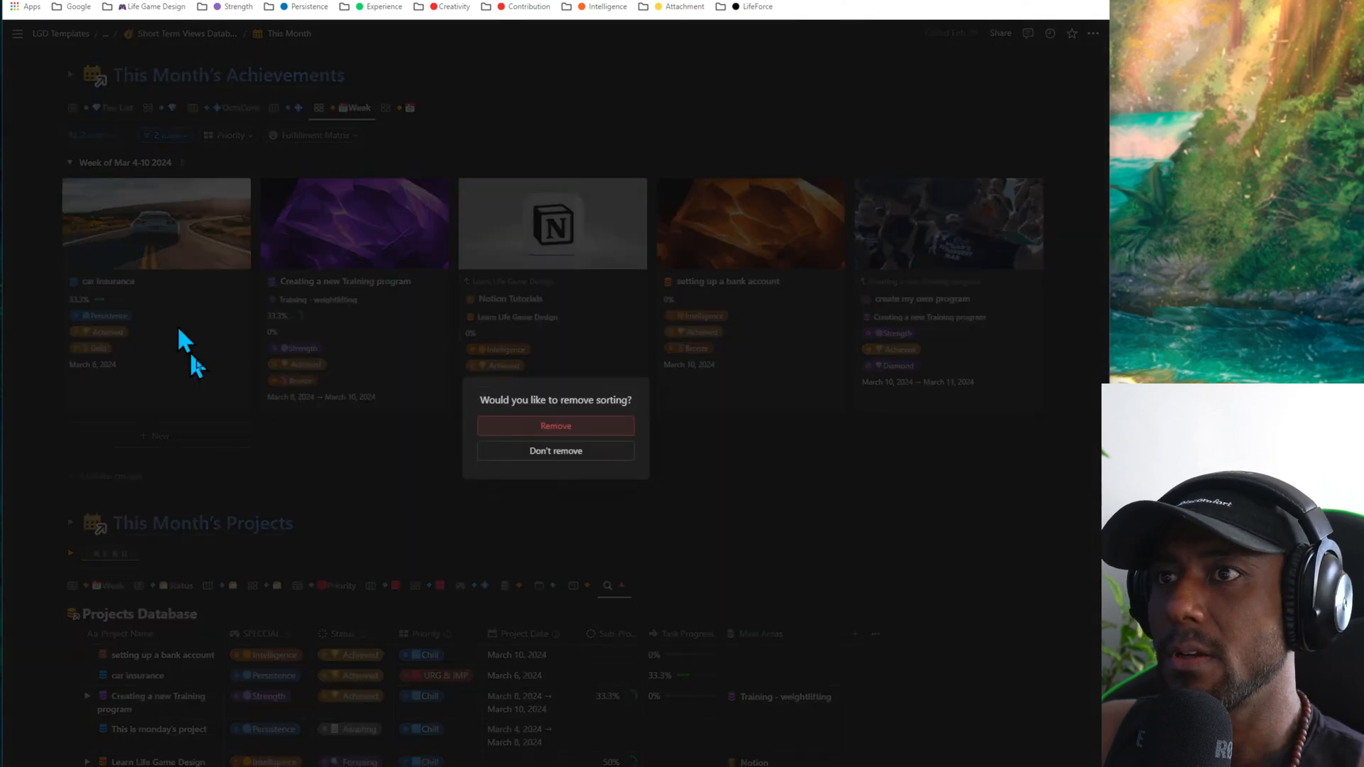
left_click(560, 450)
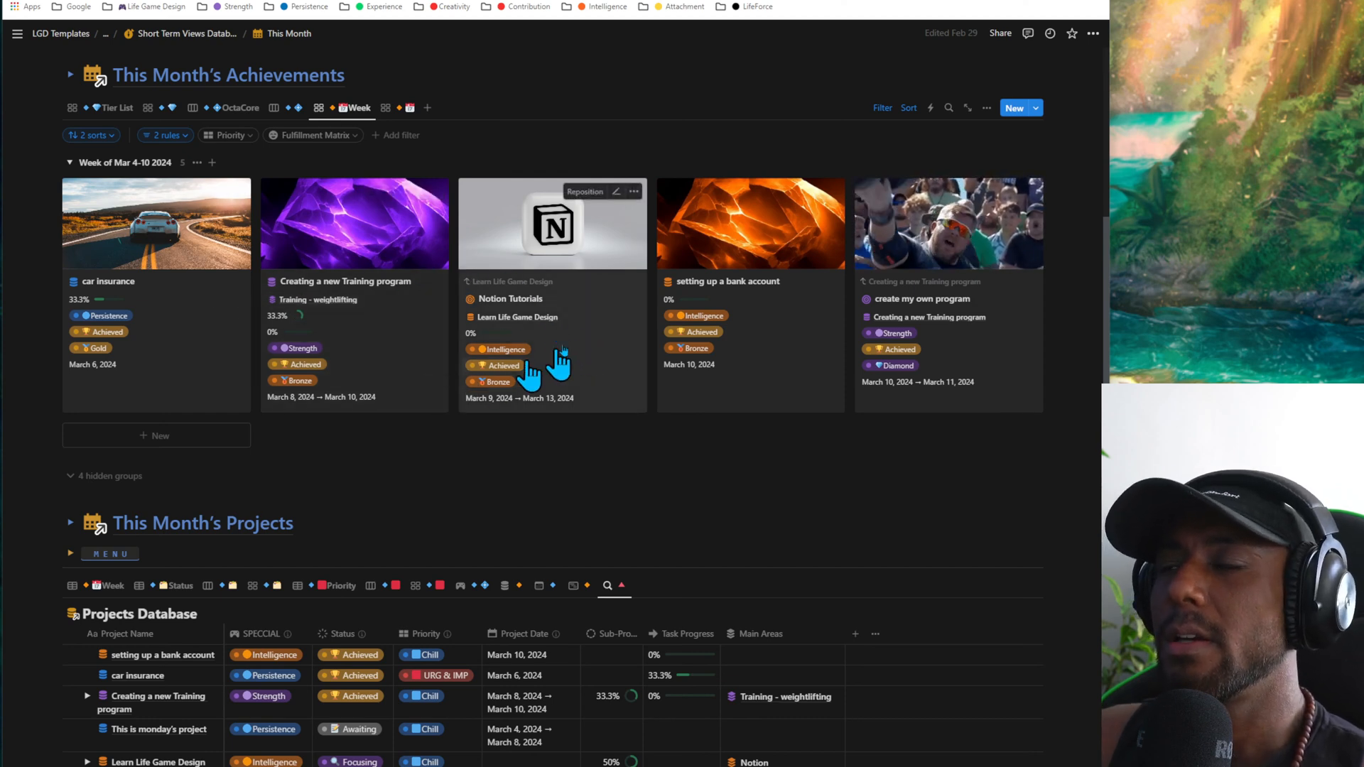
- Look over the Week achievements' hidden groups, the image-only version and the section's tutorial notes, closing each and returning to the Week gallery
left_click(91, 476)
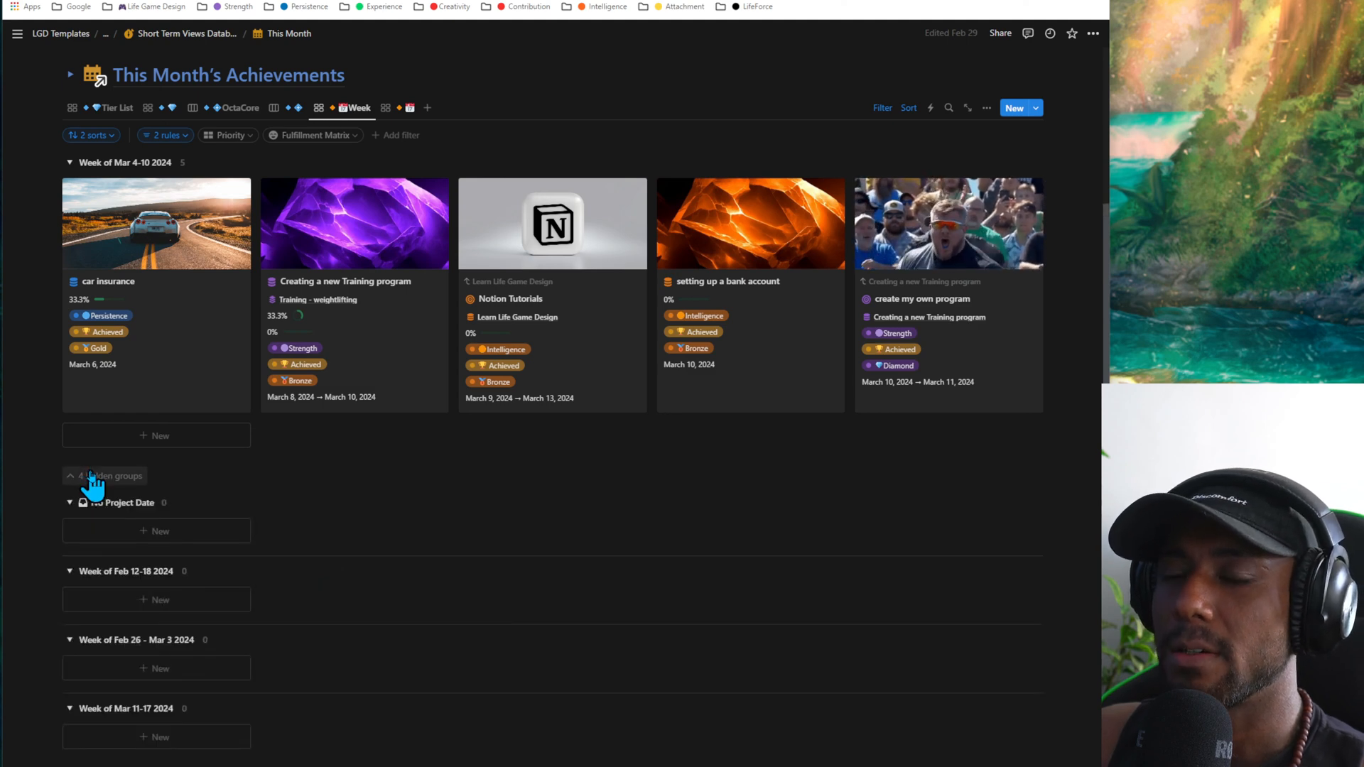
left_click(91, 475)
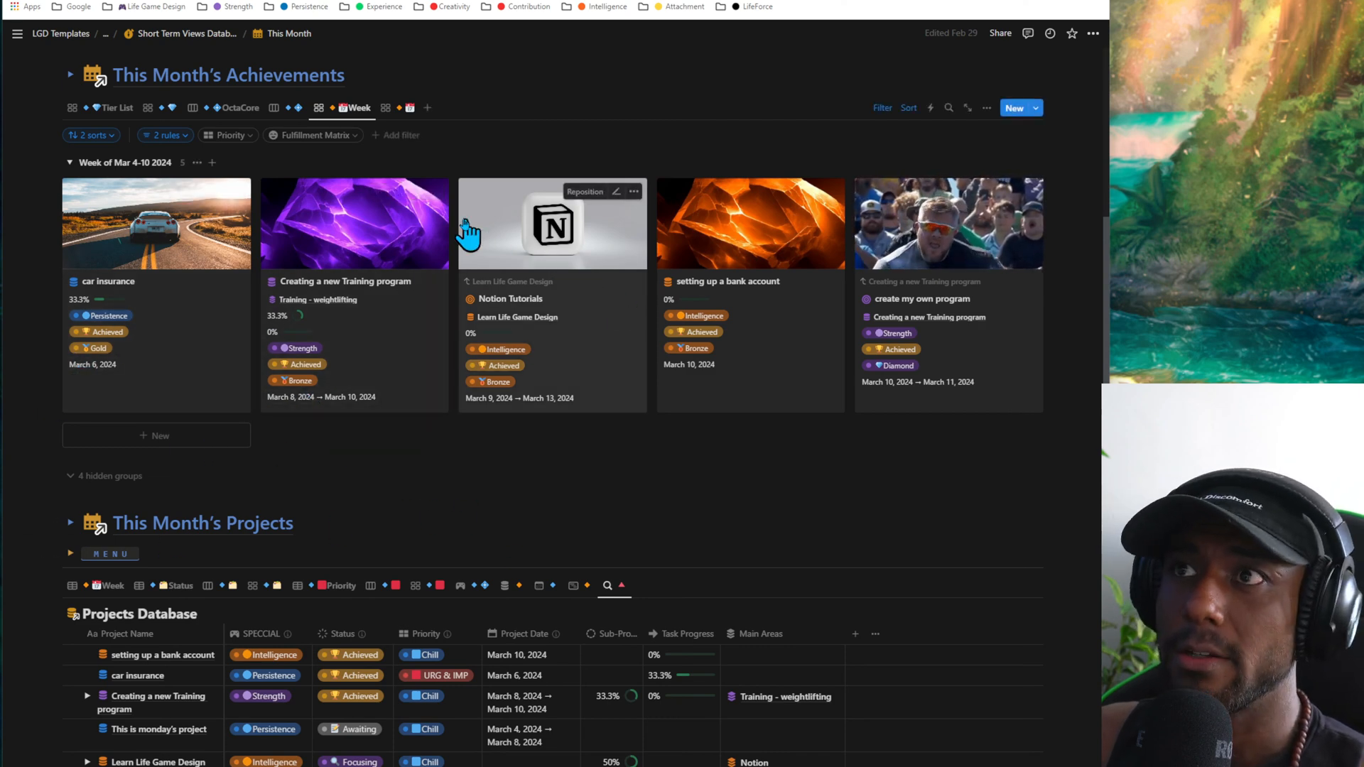
left_click(402, 108)
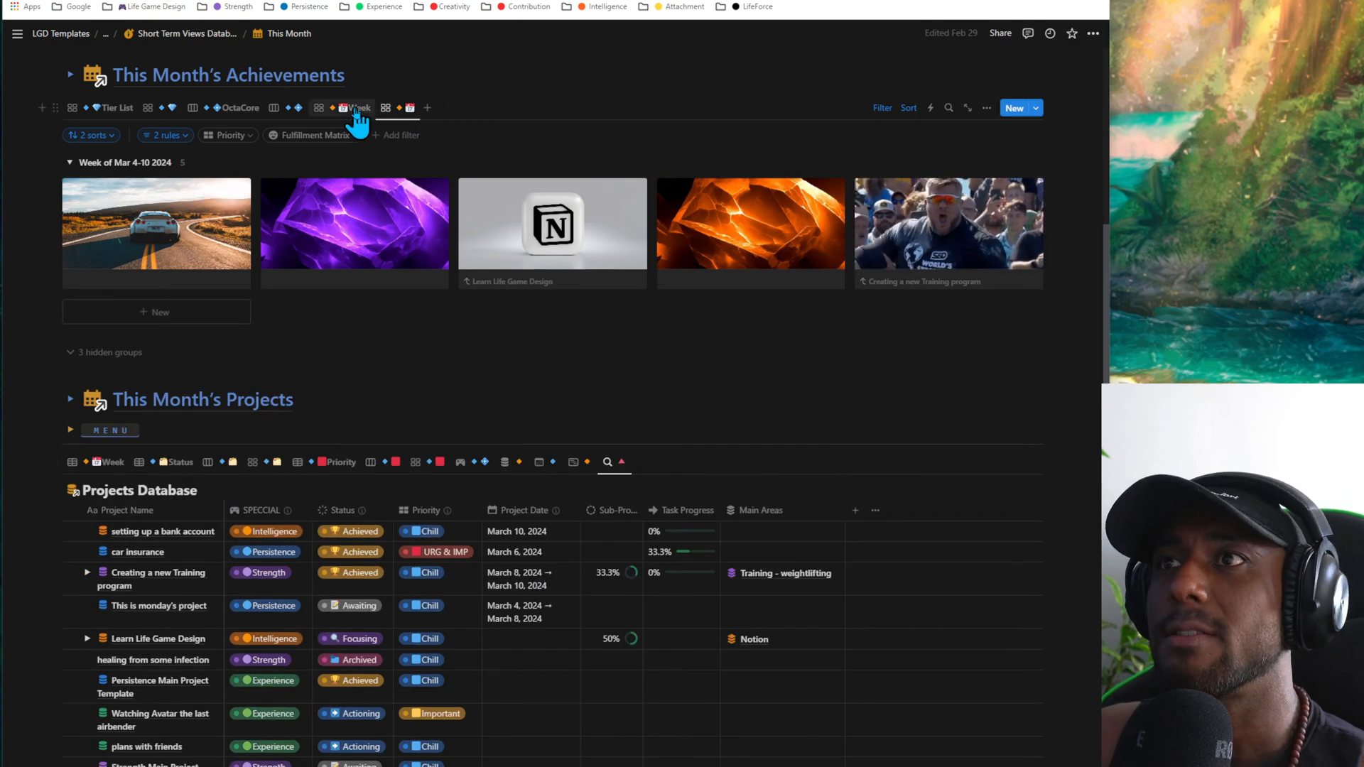
left_click(356, 110)
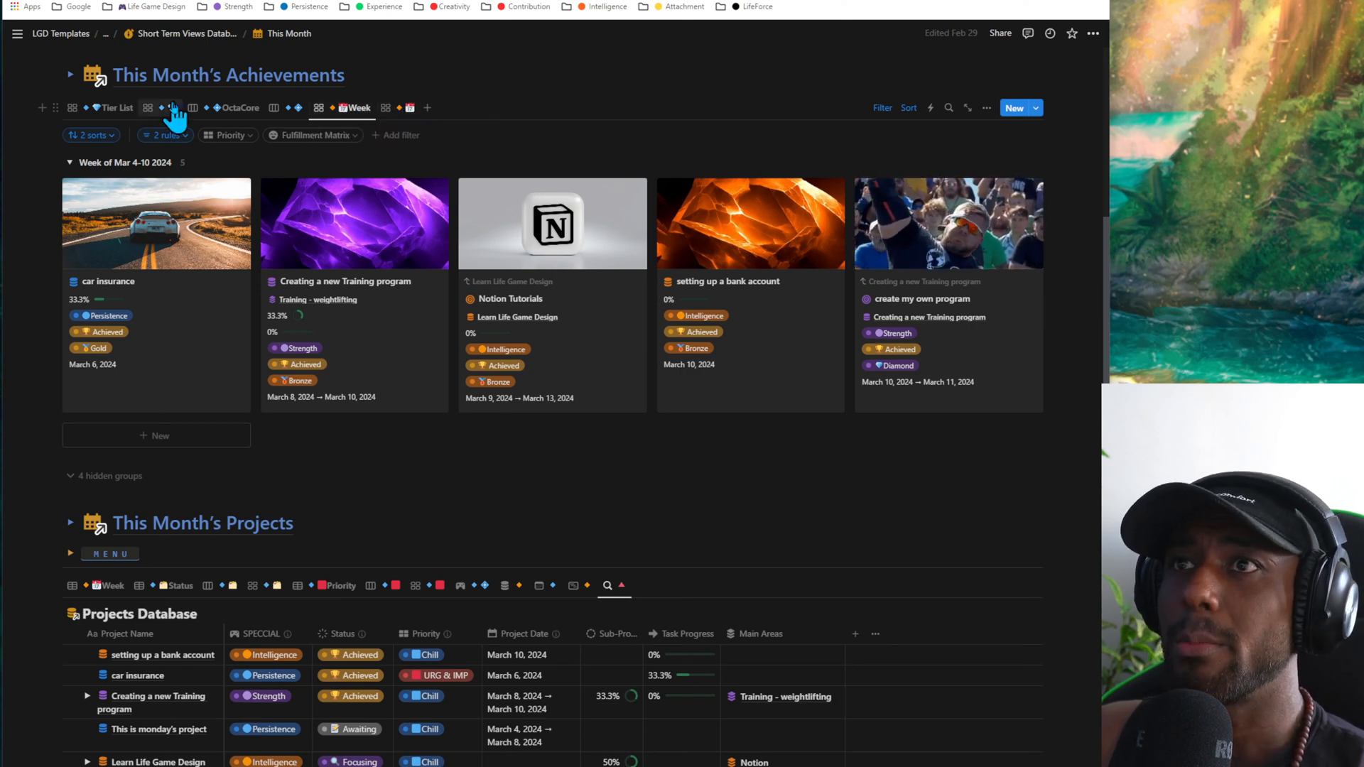
left_click(70, 74)
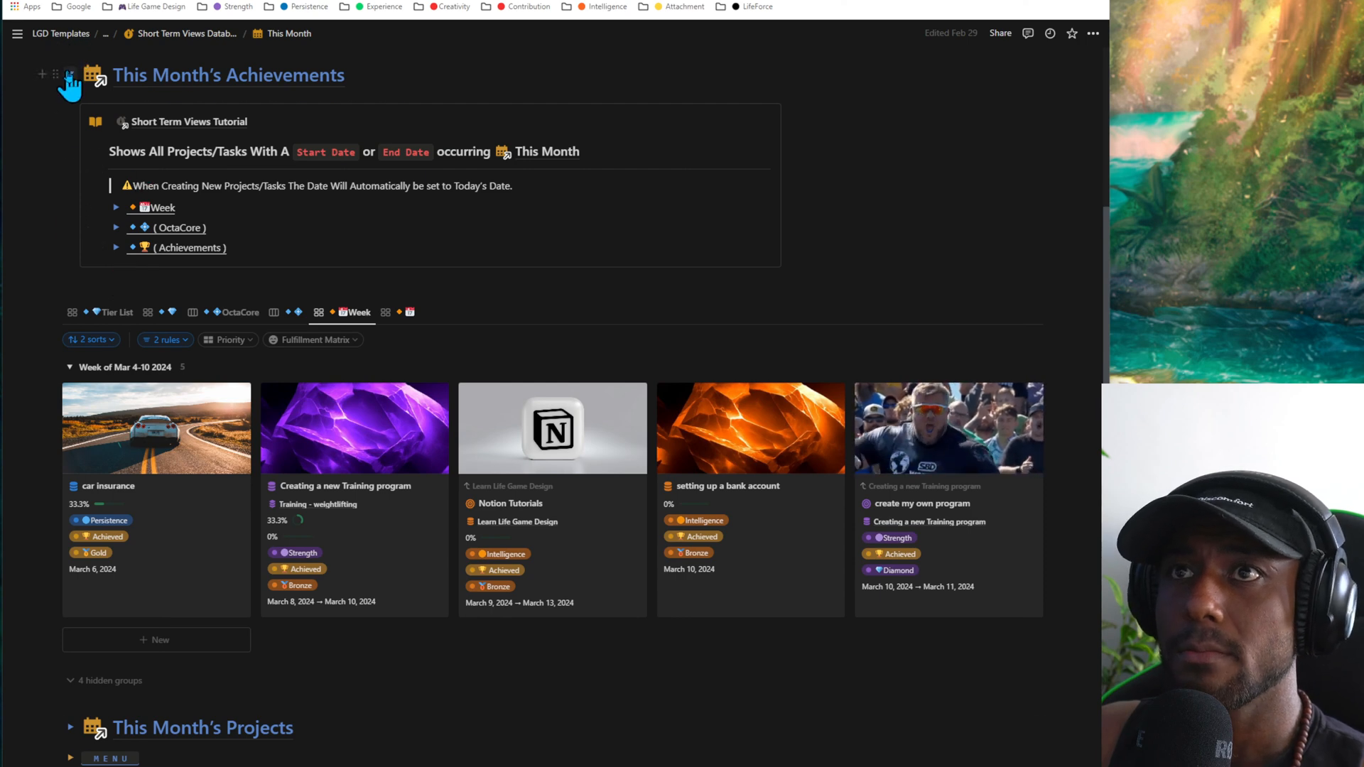
left_click(71, 74)
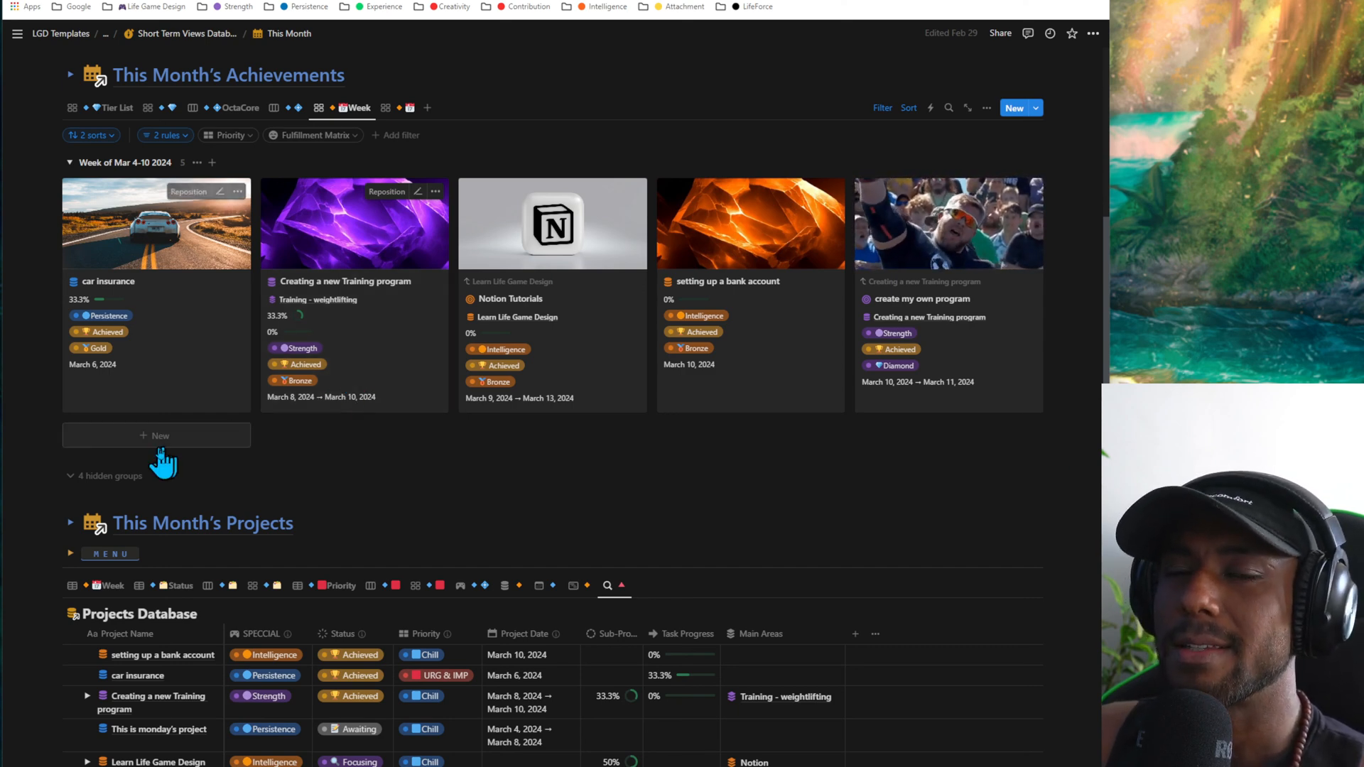
- Set the date of the car insurance achievement to March 13, 2024
left_click(100, 363)
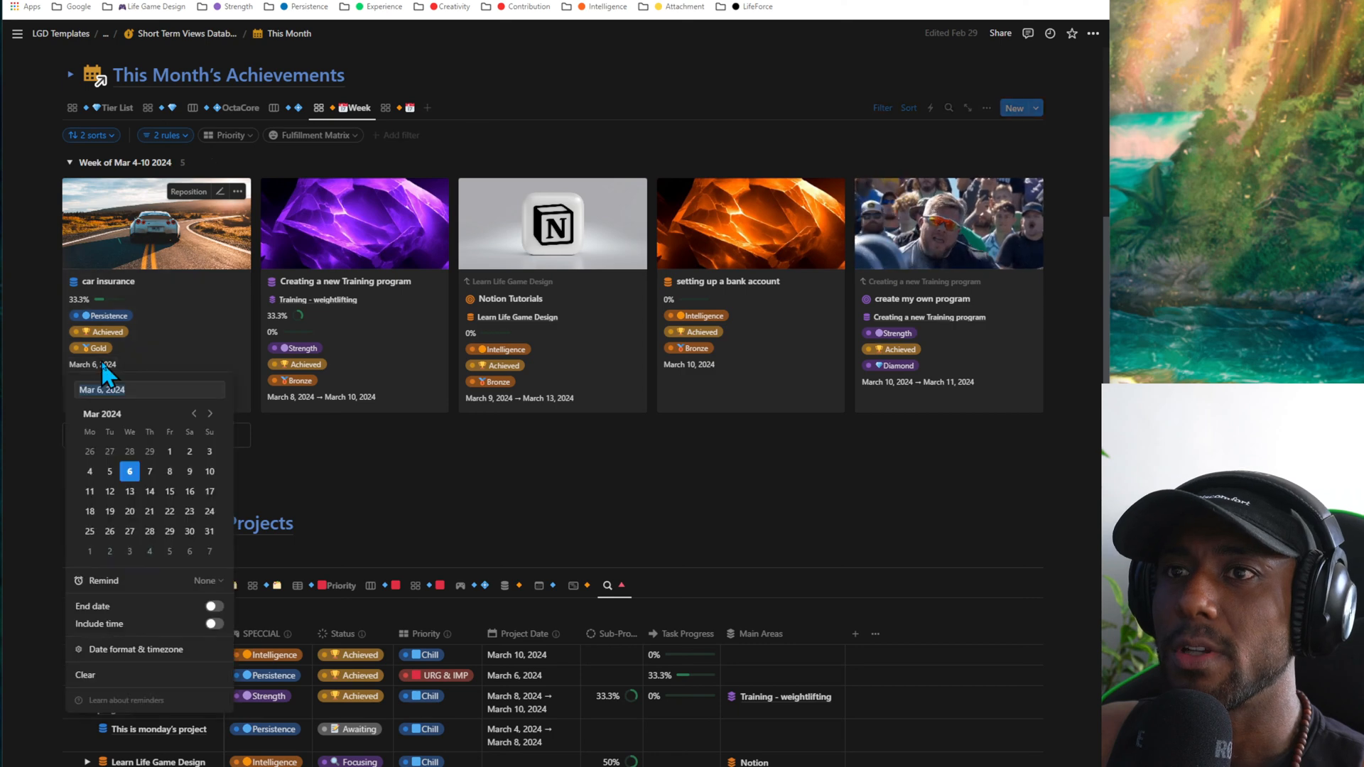
left_click(135, 491)
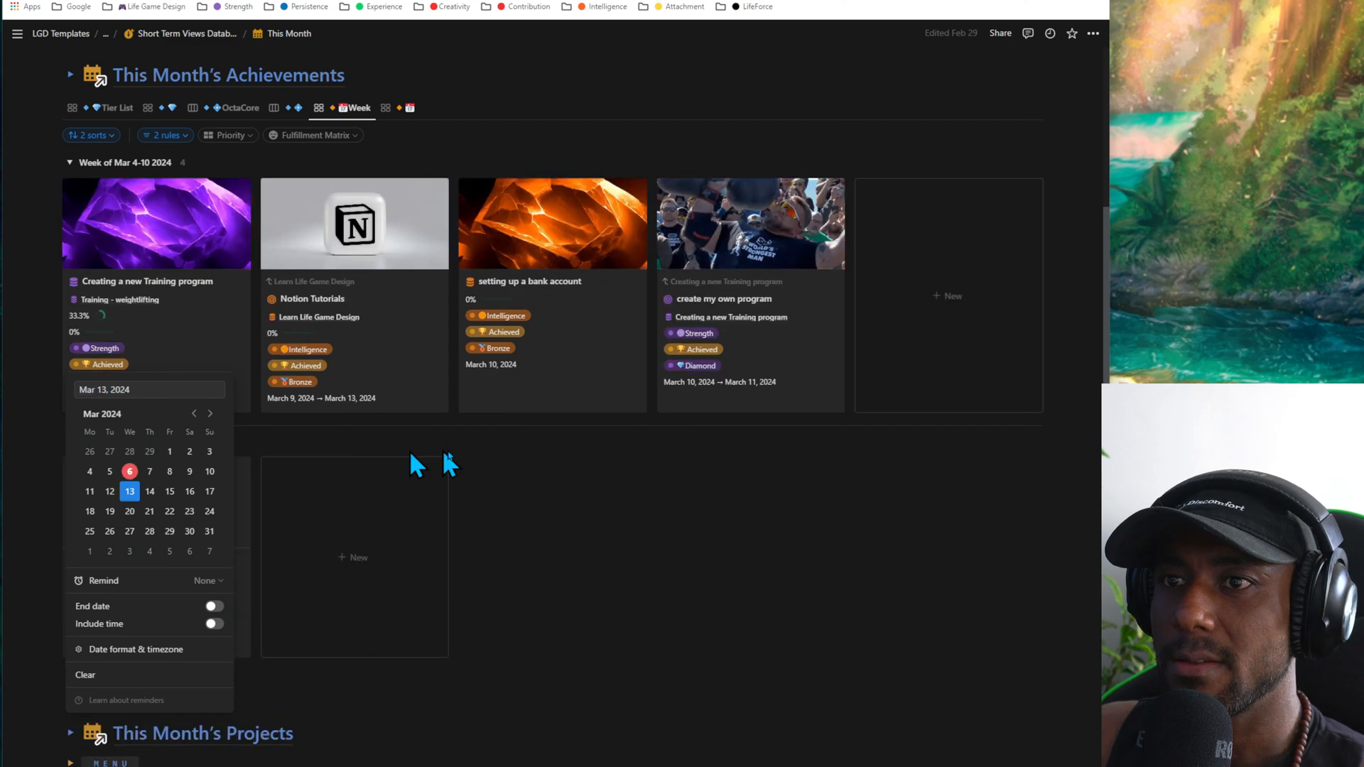
left_click(654, 480)
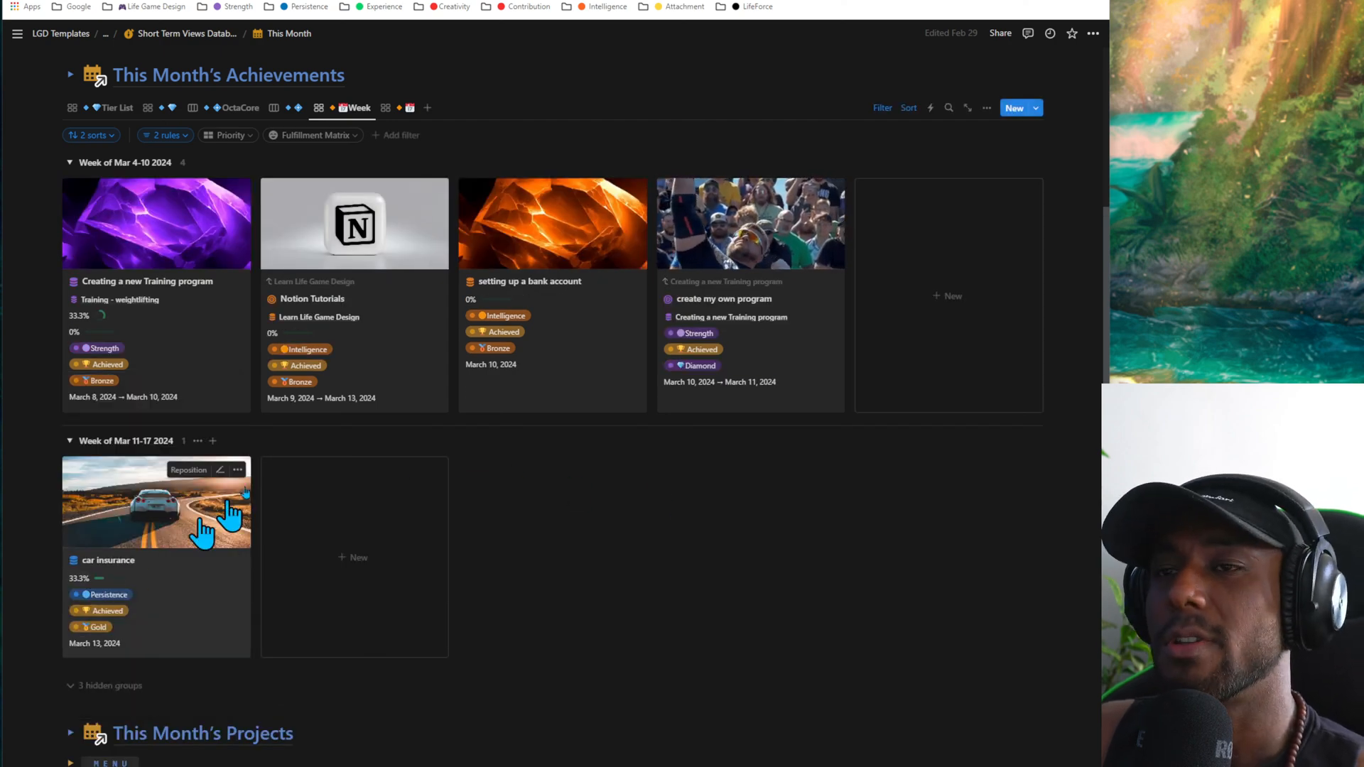
- Switch This Month's Achievements to the Tier List gallery and look through its tier groups
scroll(454, 495, "down", 2)
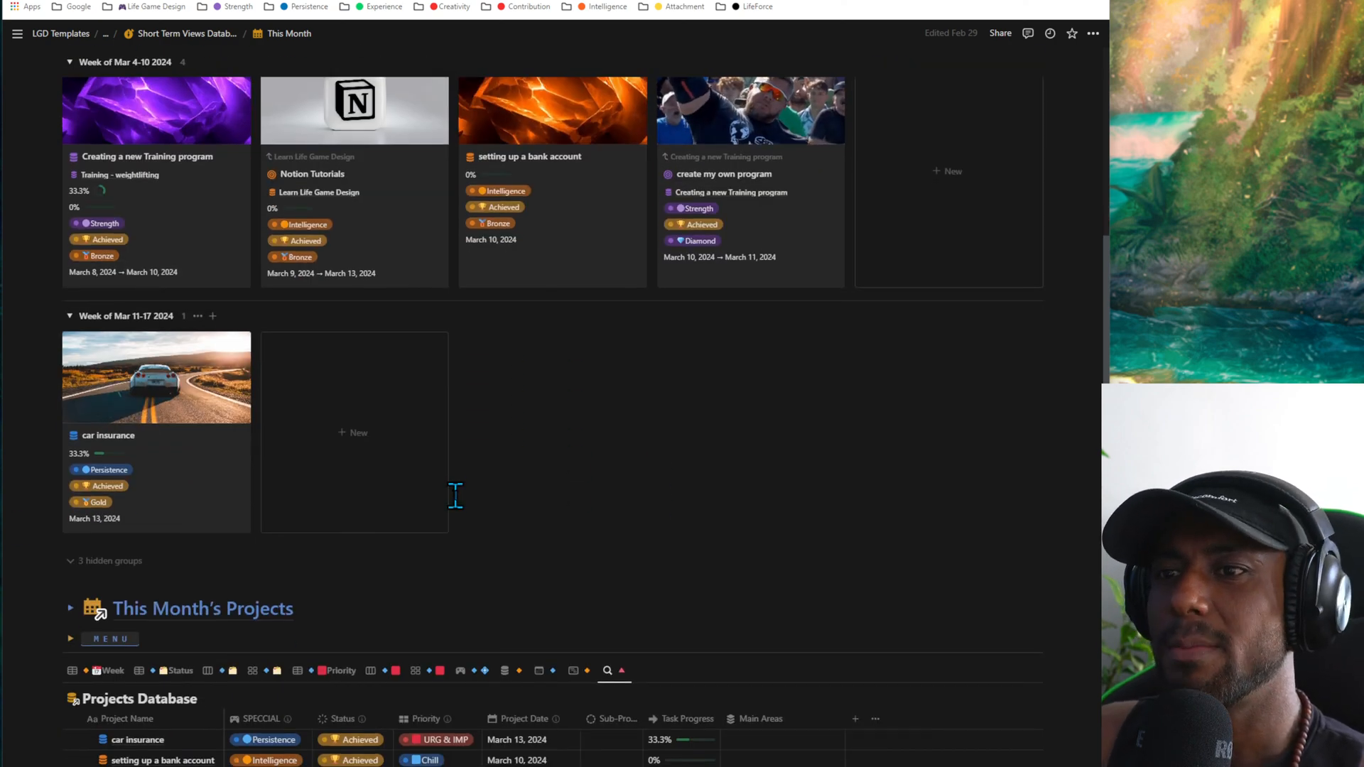
scroll(455, 495, "up", 4)
scroll(79, 199, "down", 1)
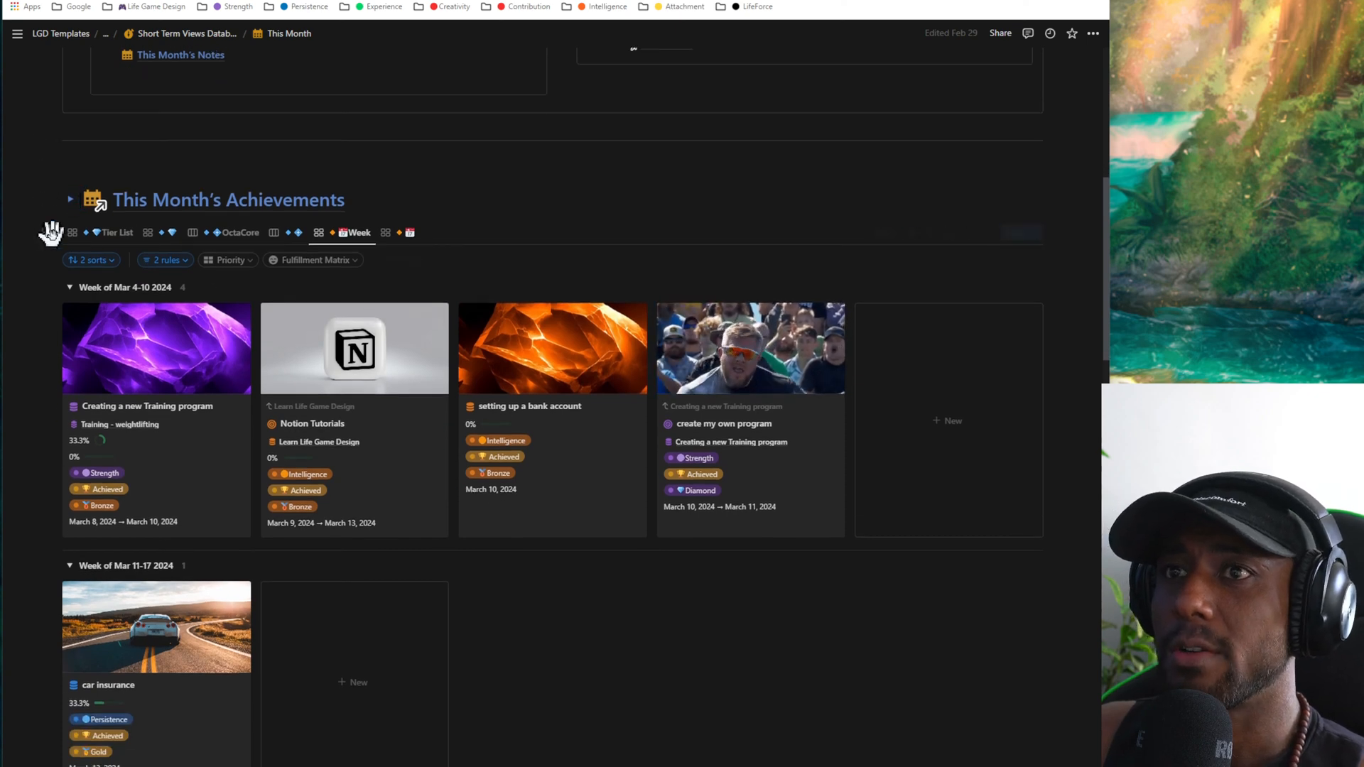
left_click(103, 233)
scroll(501, 309, "down", 3)
scroll(500, 309, "down", 8)
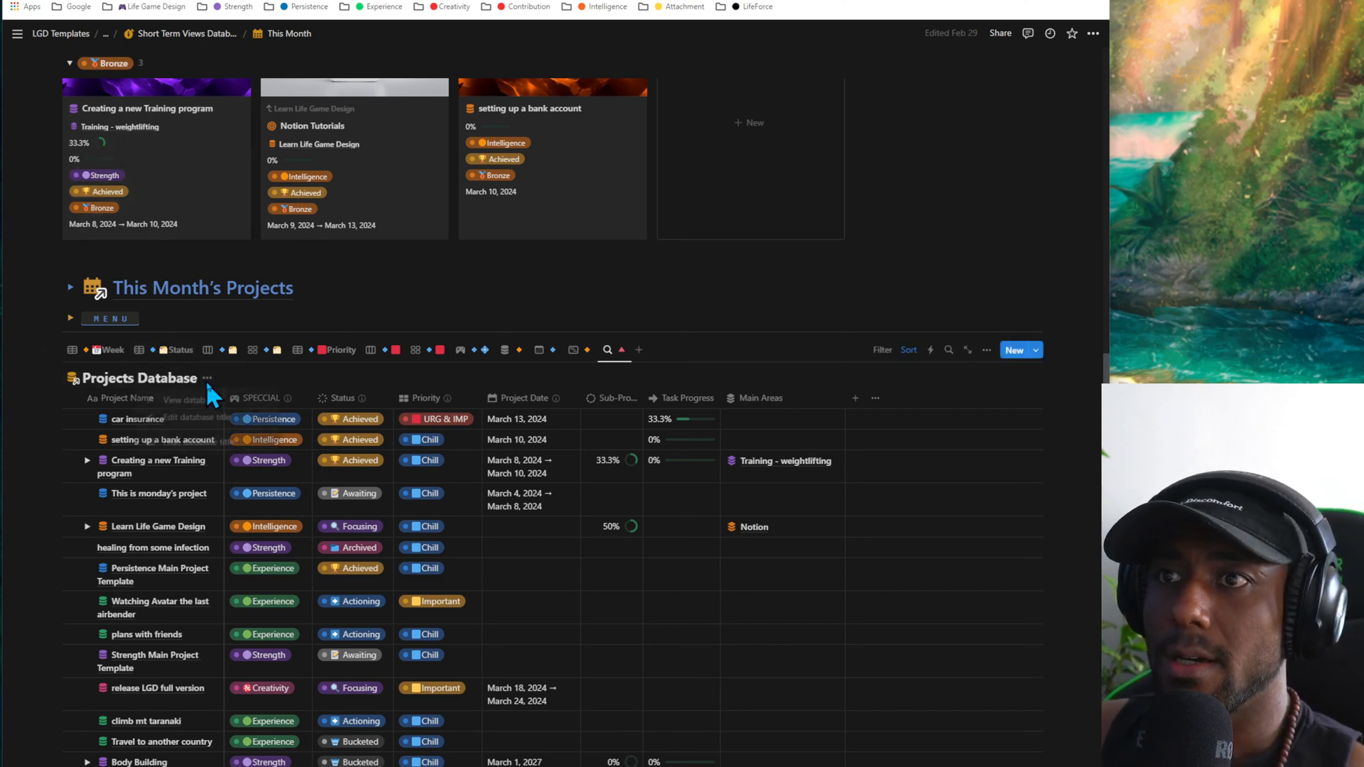
- Hide the Projects Database title under This Month's Projects and switch the database to its Week table
left_click(207, 378)
left_click(222, 443)
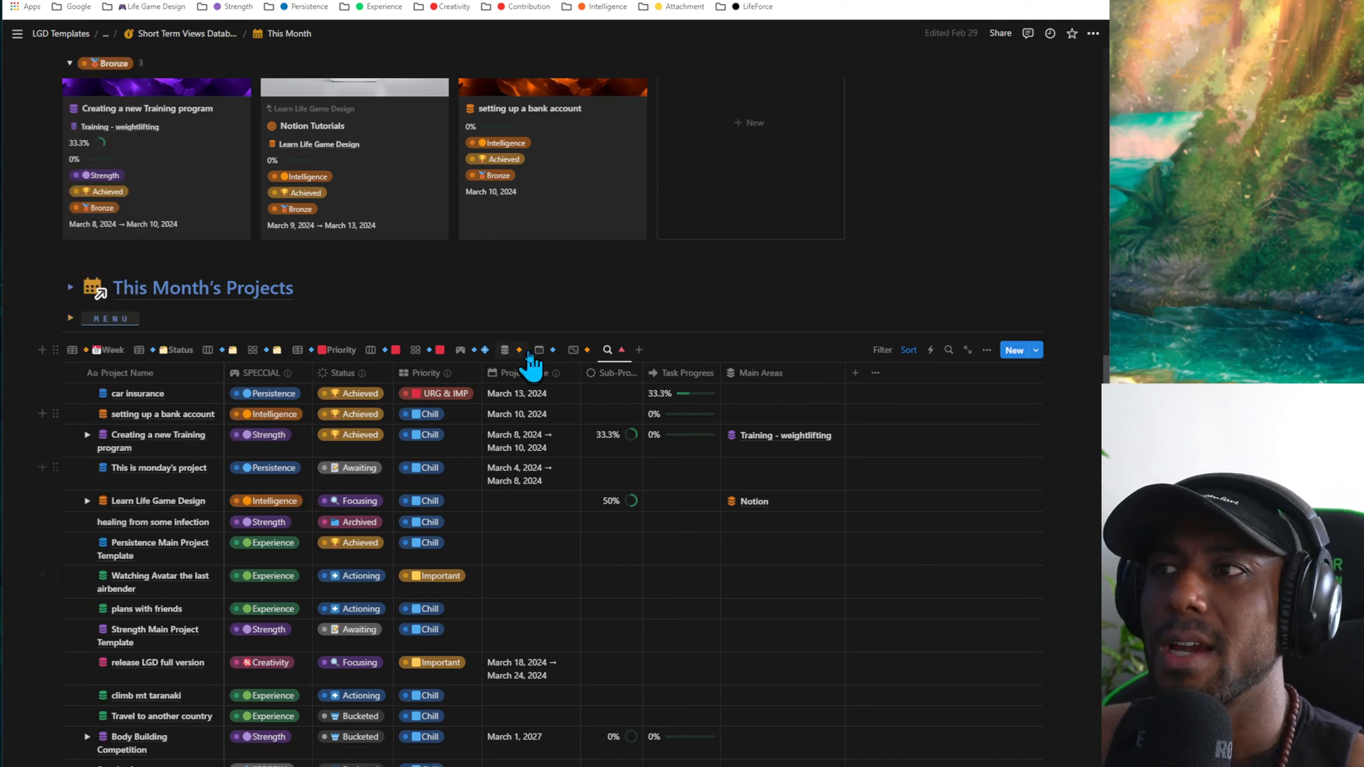
left_click(107, 350)
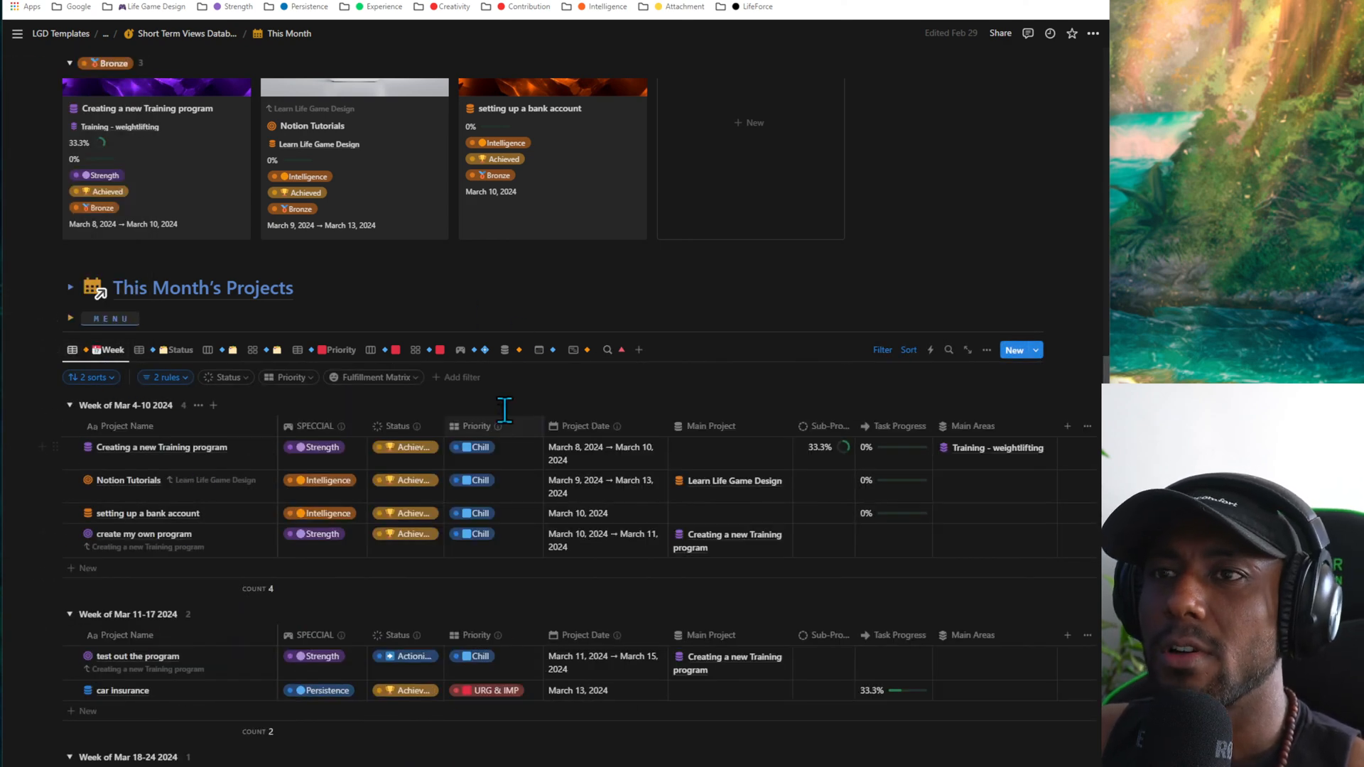
scroll(480, 418, "down", 2)
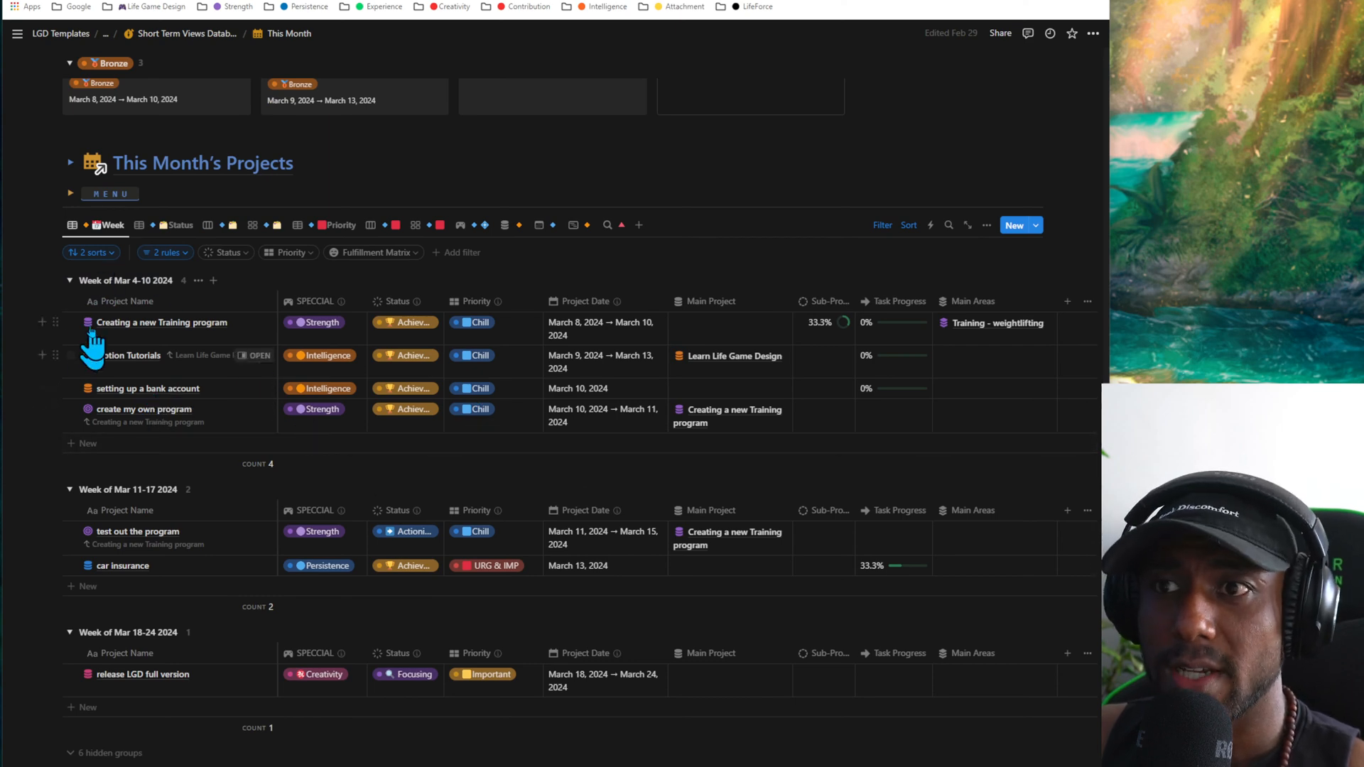
scroll(265, 441, "up", 5)
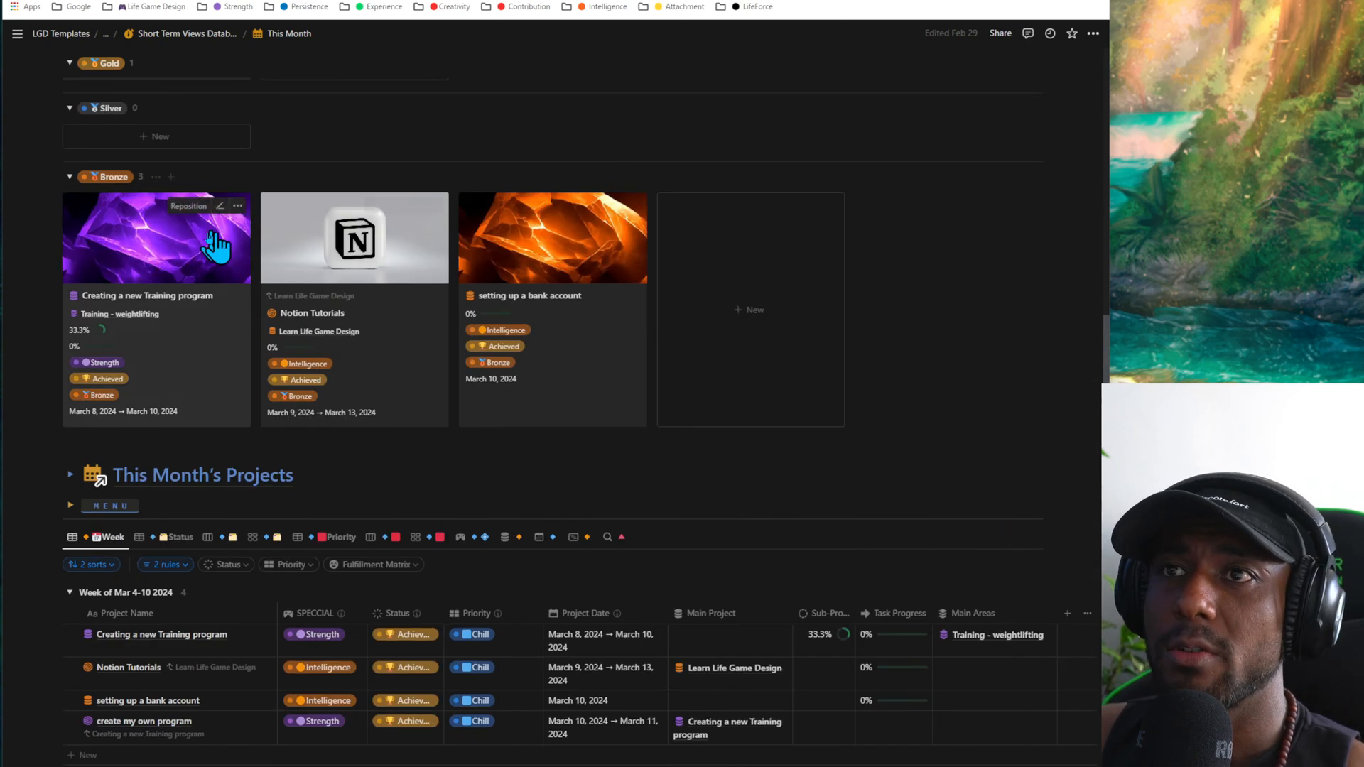
scroll(228, 518, "down", 5)
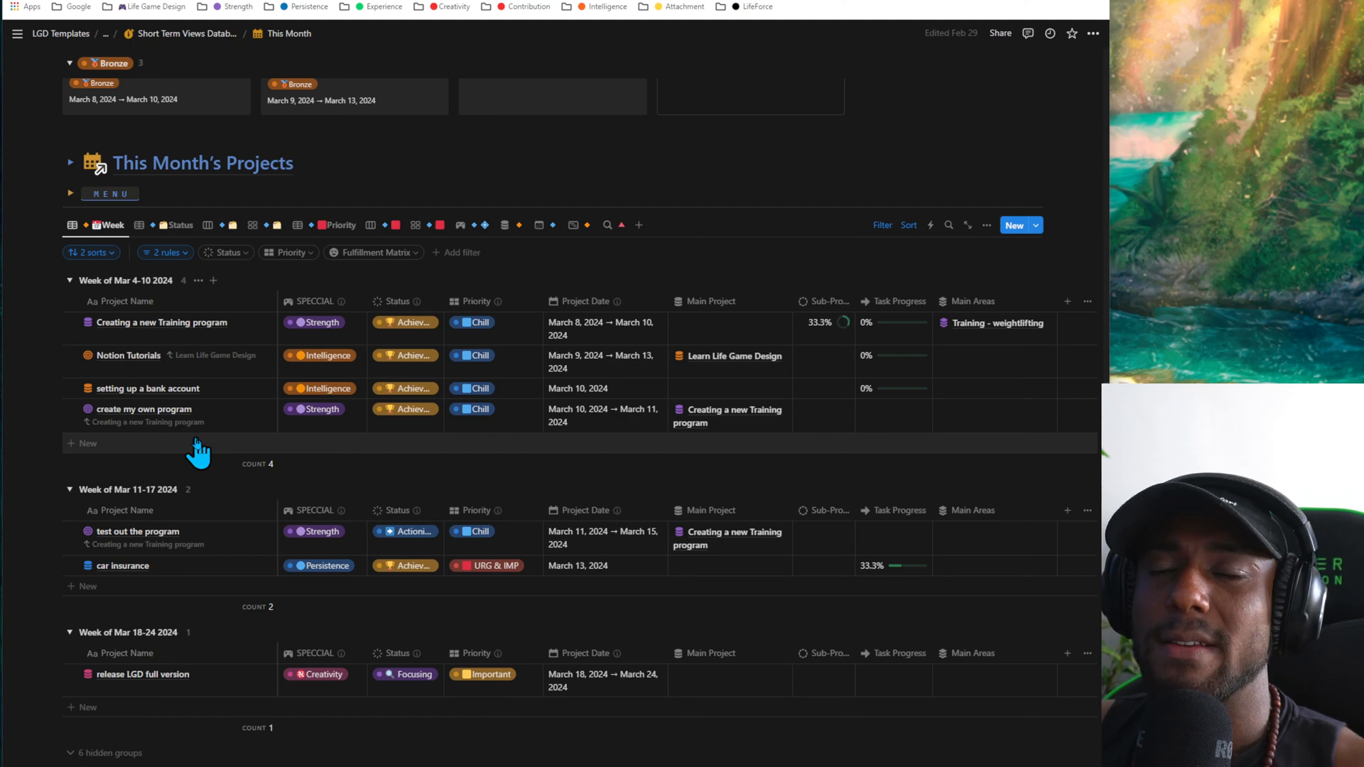
scroll(198, 452, "down", 4)
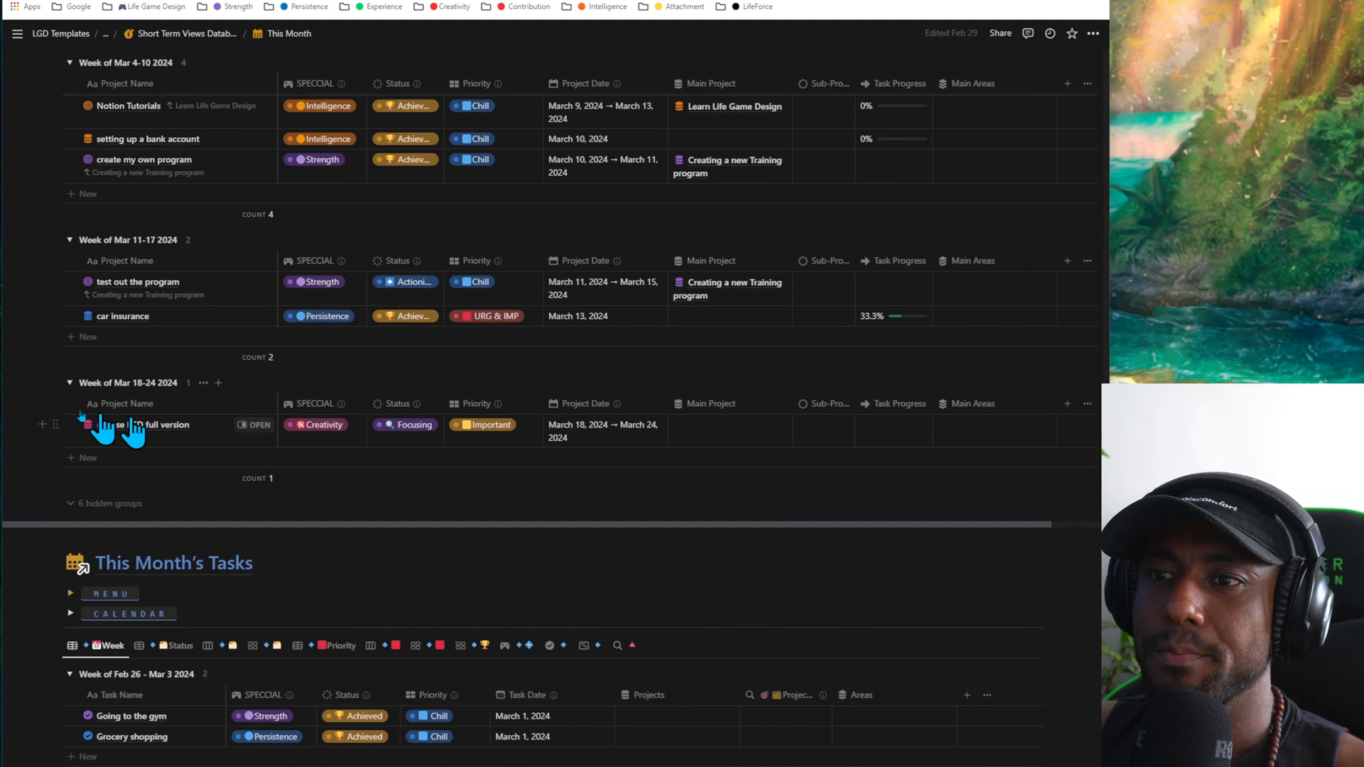
- Clear the project date of release LGD full version in the Week table, and undo the change
left_click(634, 435)
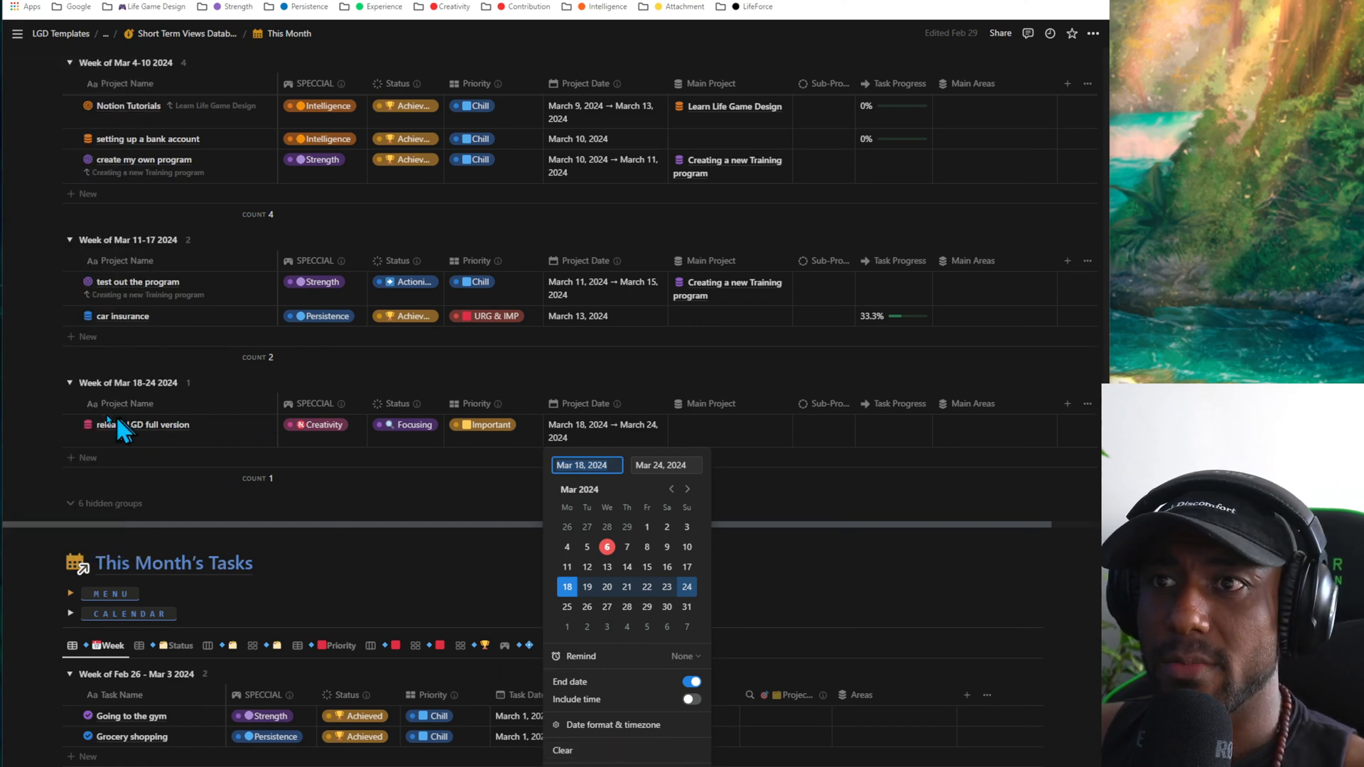
left_click(604, 748)
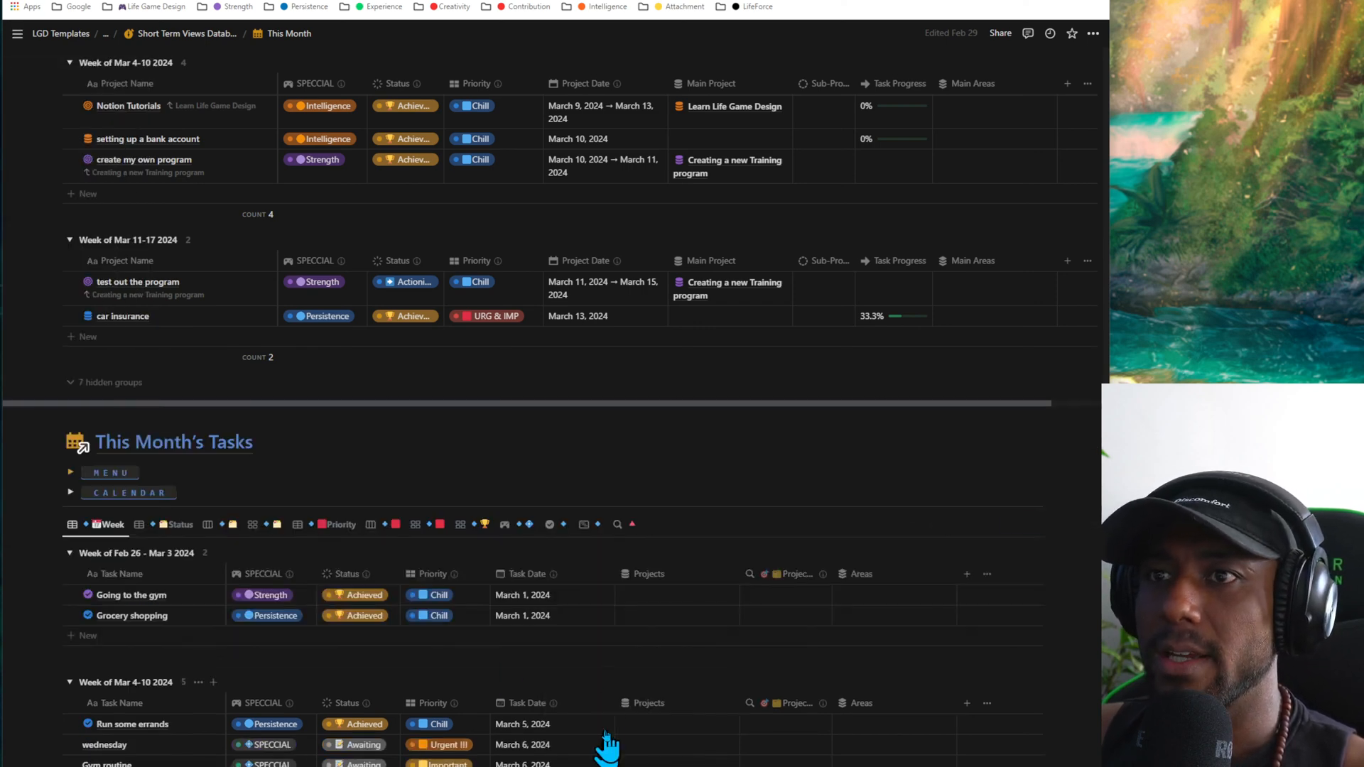
scroll(213, 358, "up", 2)
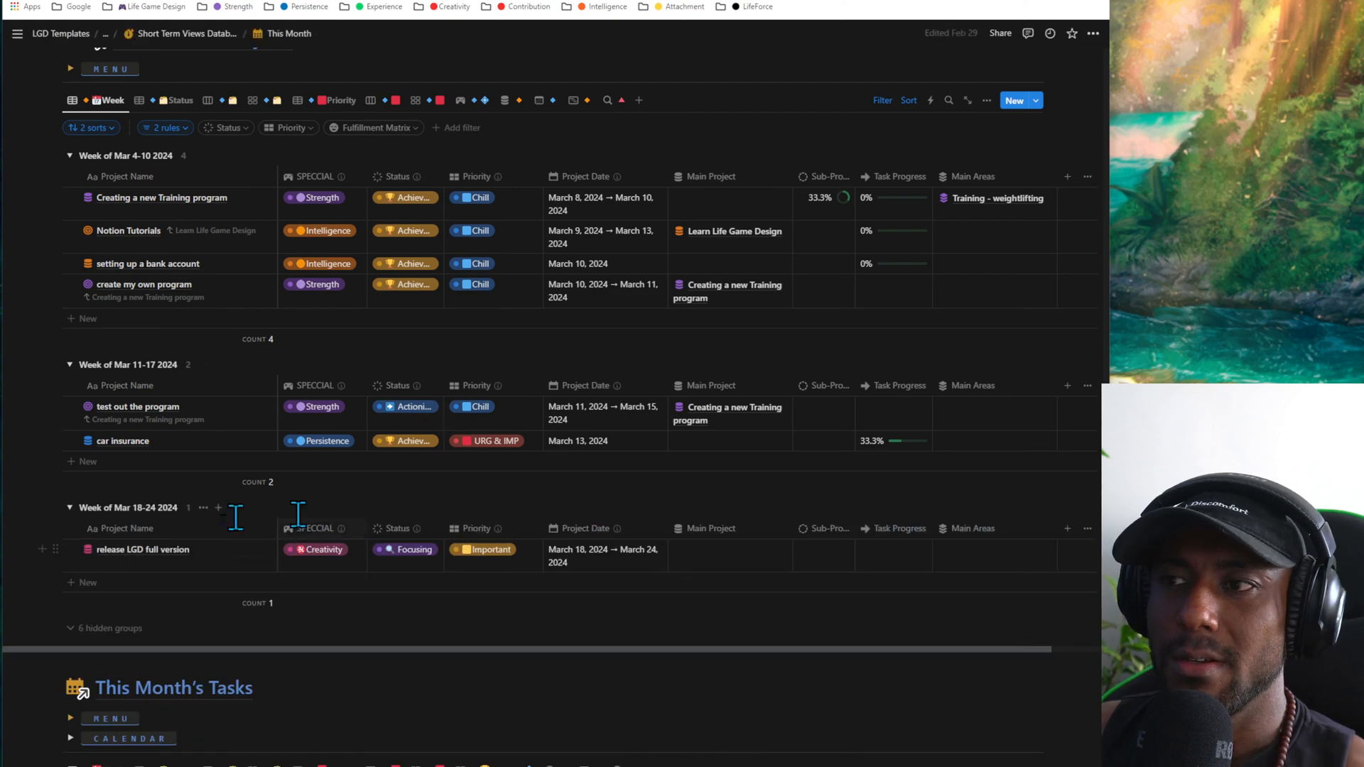
mouse_move(572, 533)
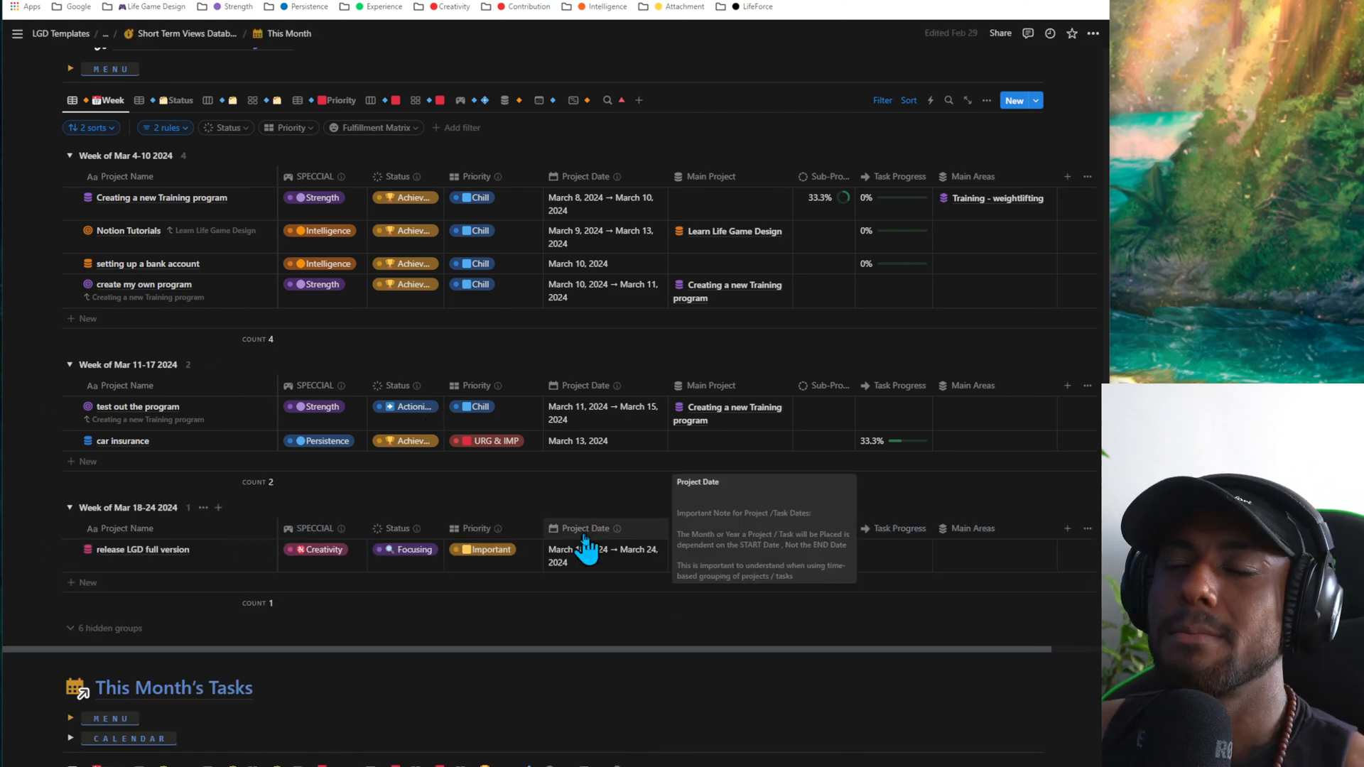
- Compare the Status table, board and gallery views of This Month's Projects, ending on the Status gallery
scroll(370, 422, "up", 2)
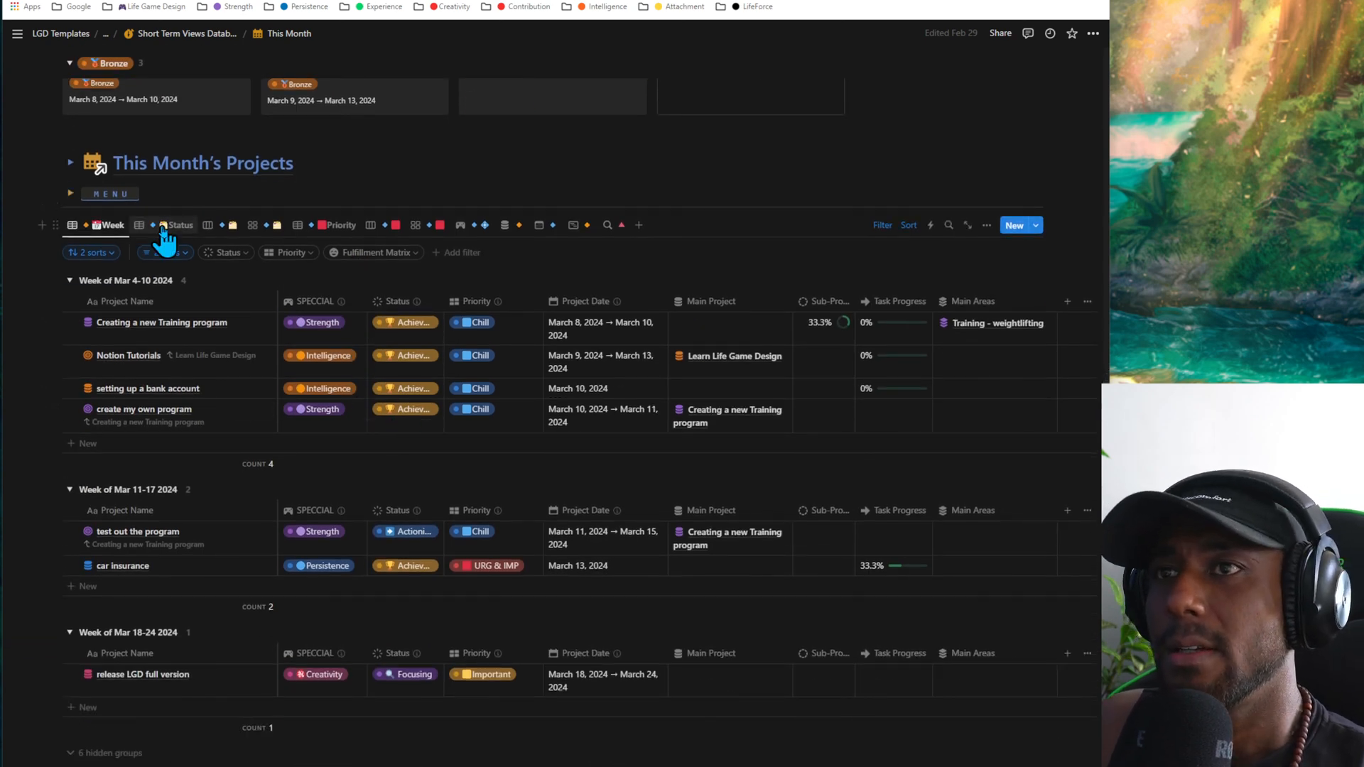
left_click(163, 227)
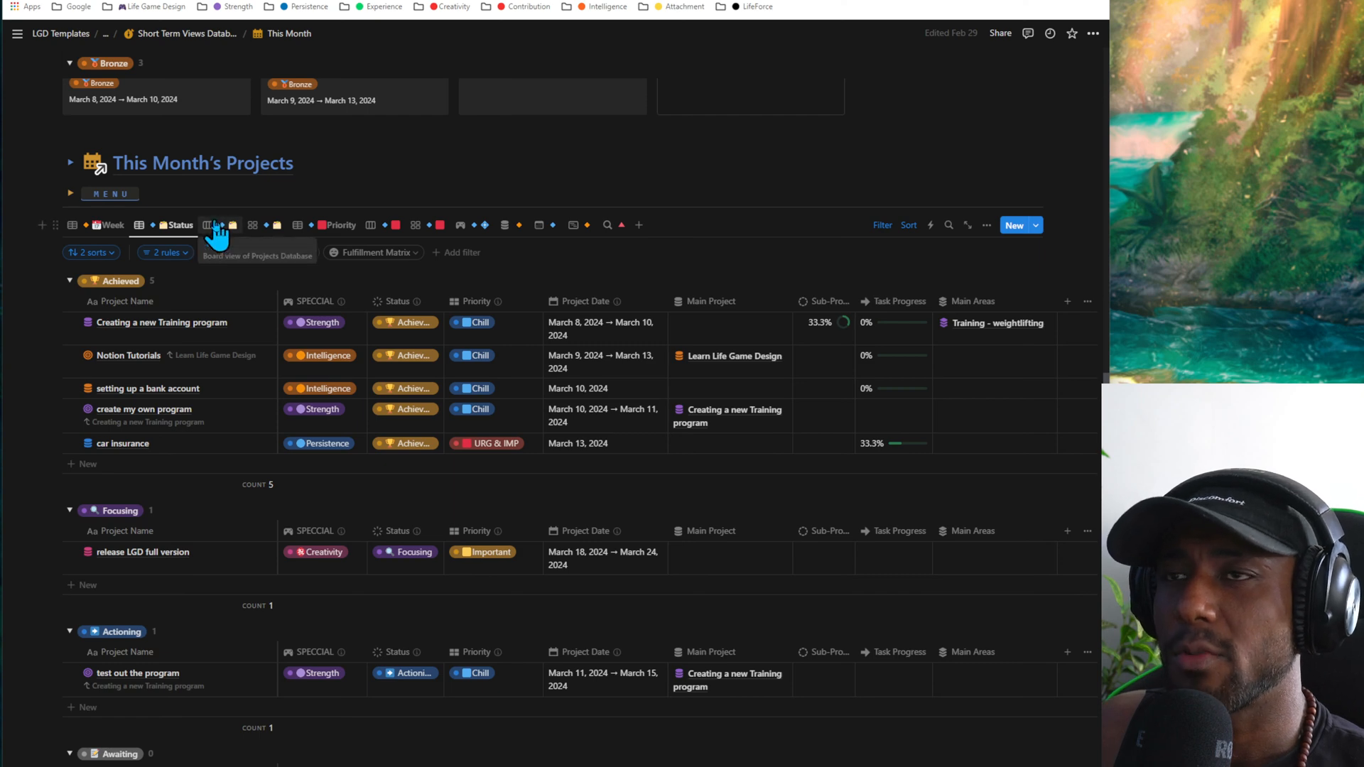
left_click(216, 227)
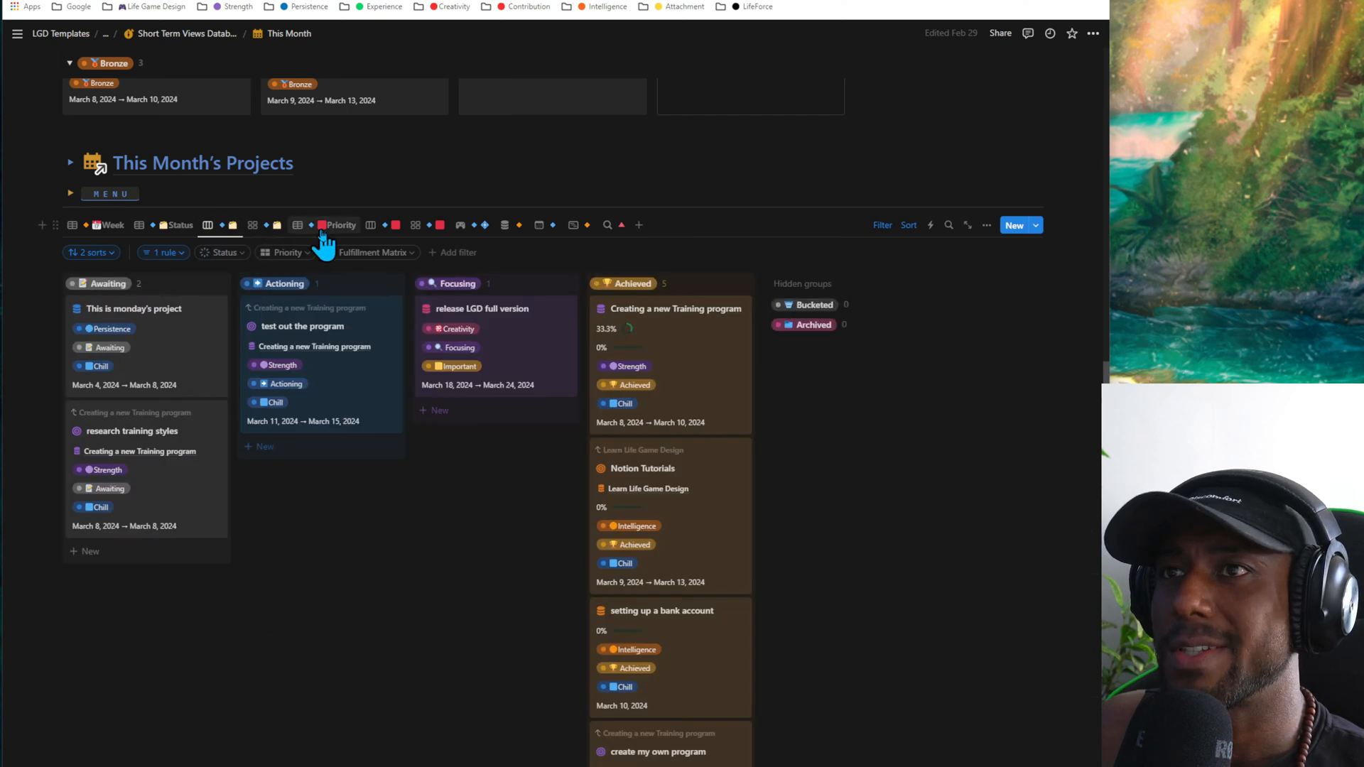
left_click(273, 226)
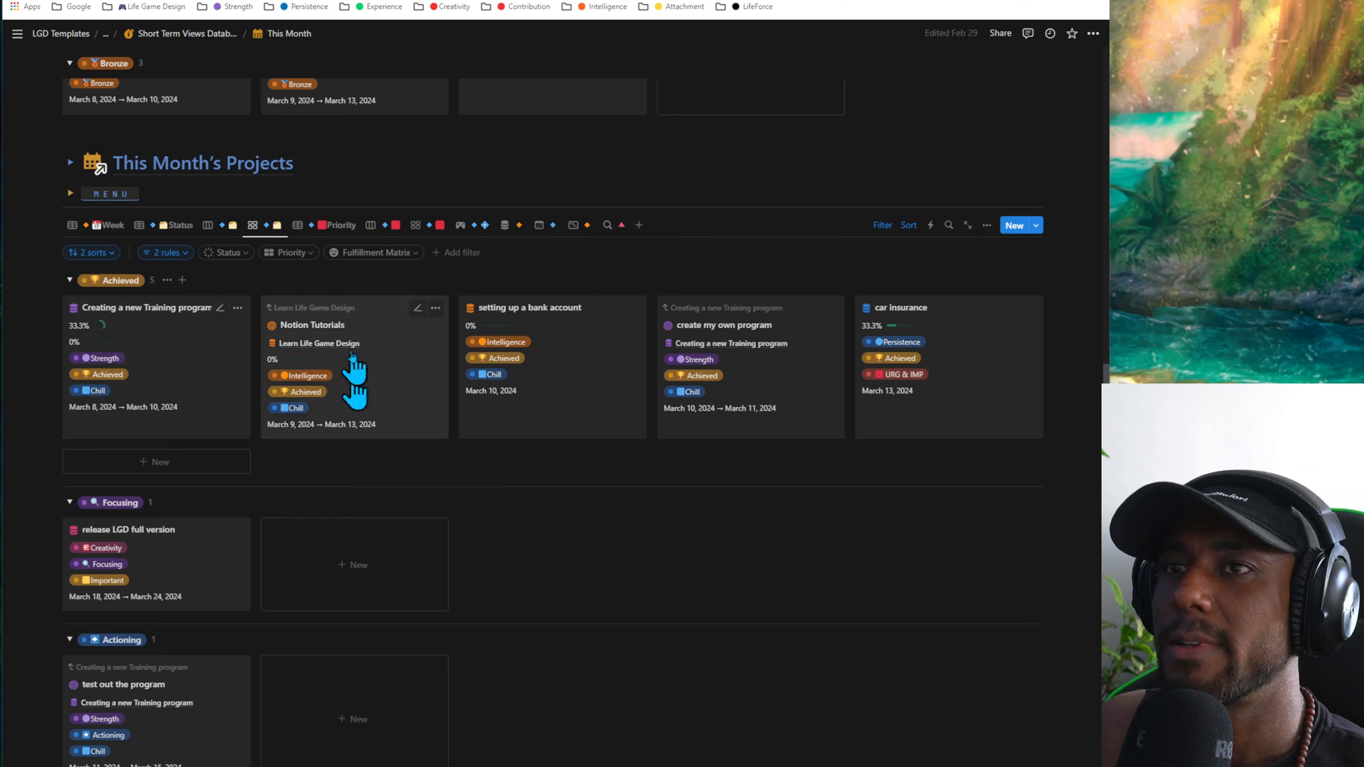
left_click(169, 225)
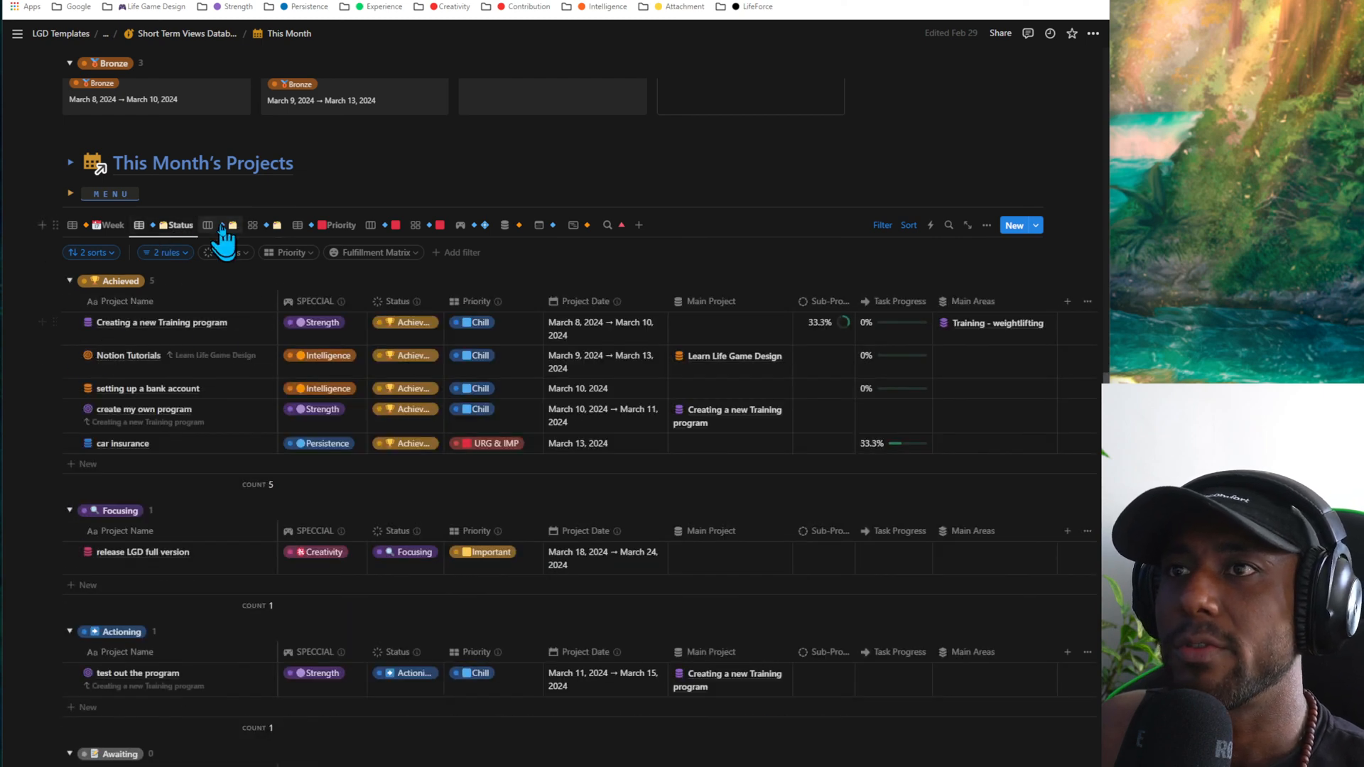
left_click(262, 226)
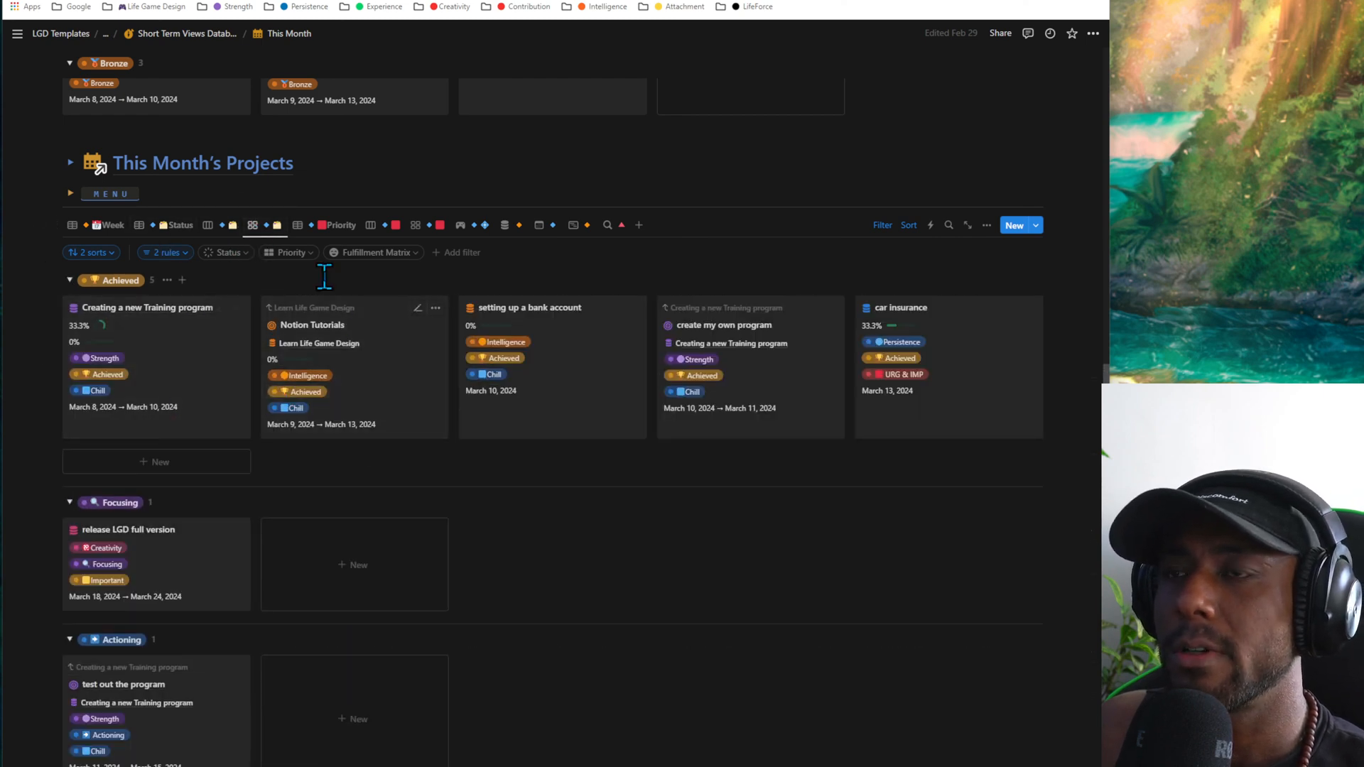
- Show This Month's Projects by priority as a table, a board with Actioning and Awaiting collapsed, and a gallery
left_click(335, 225)
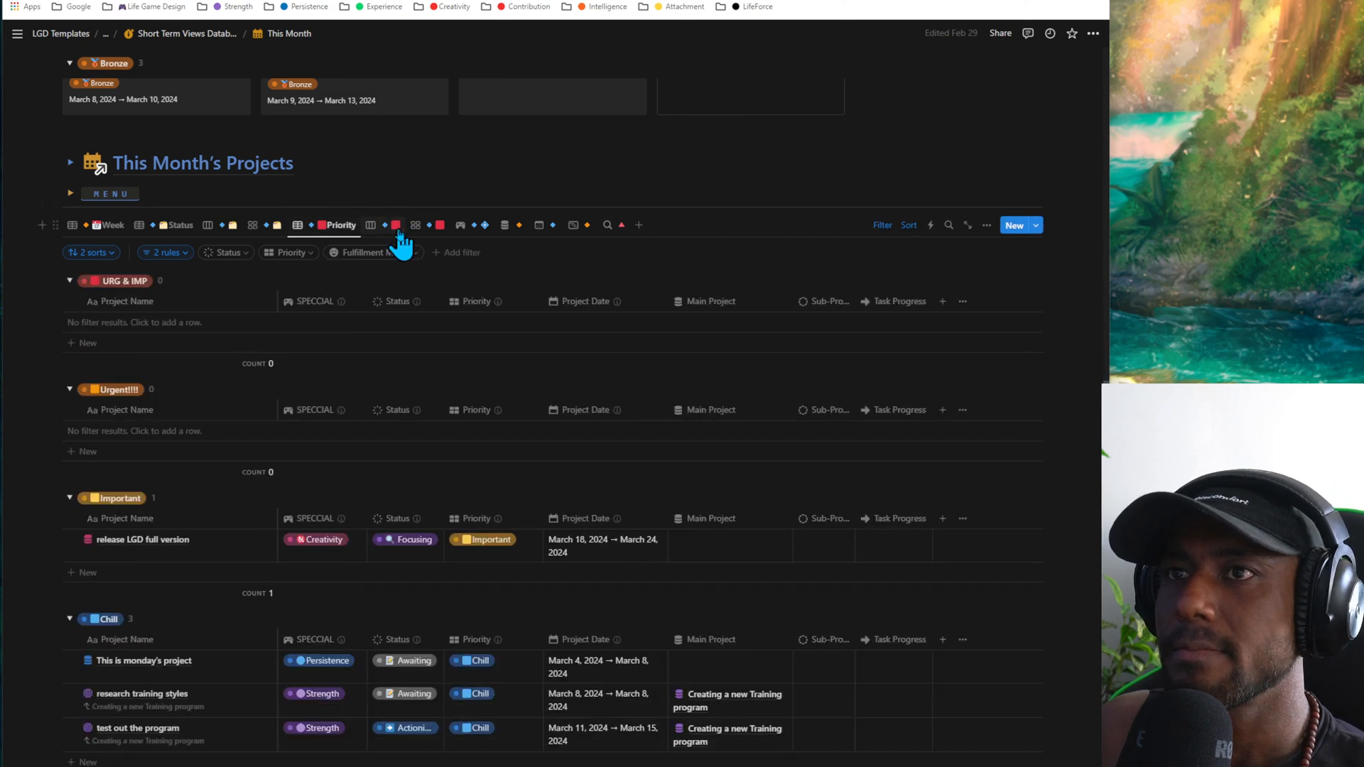
left_click(395, 227)
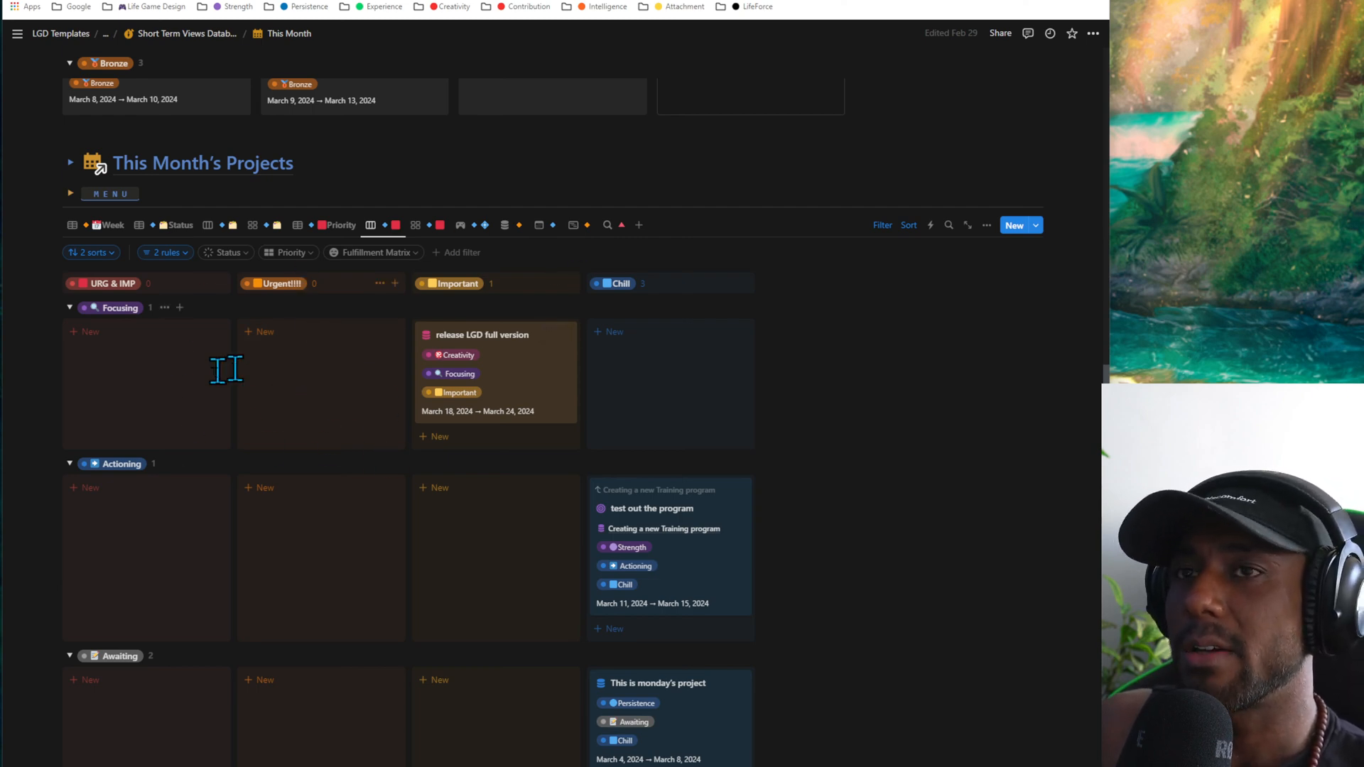
left_click(70, 463)
left_click(70, 488)
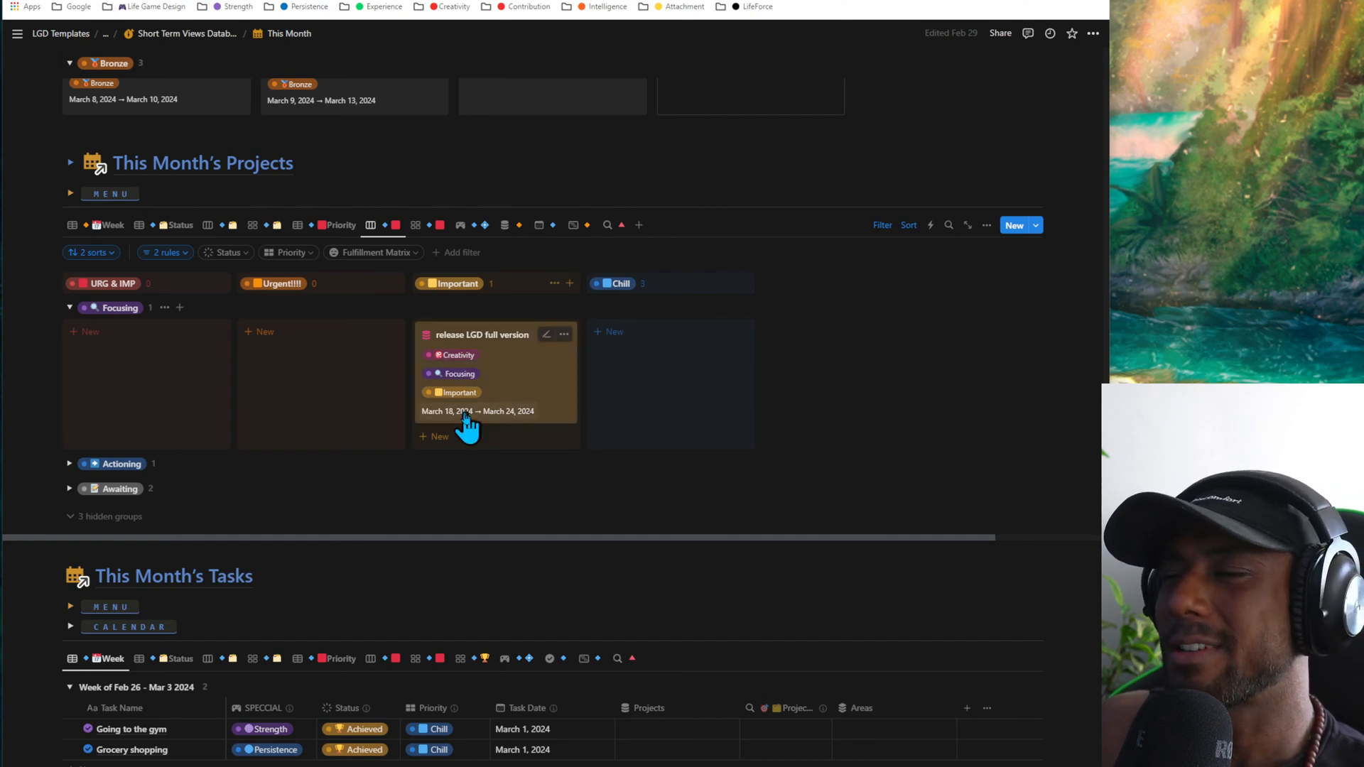
left_click(425, 234)
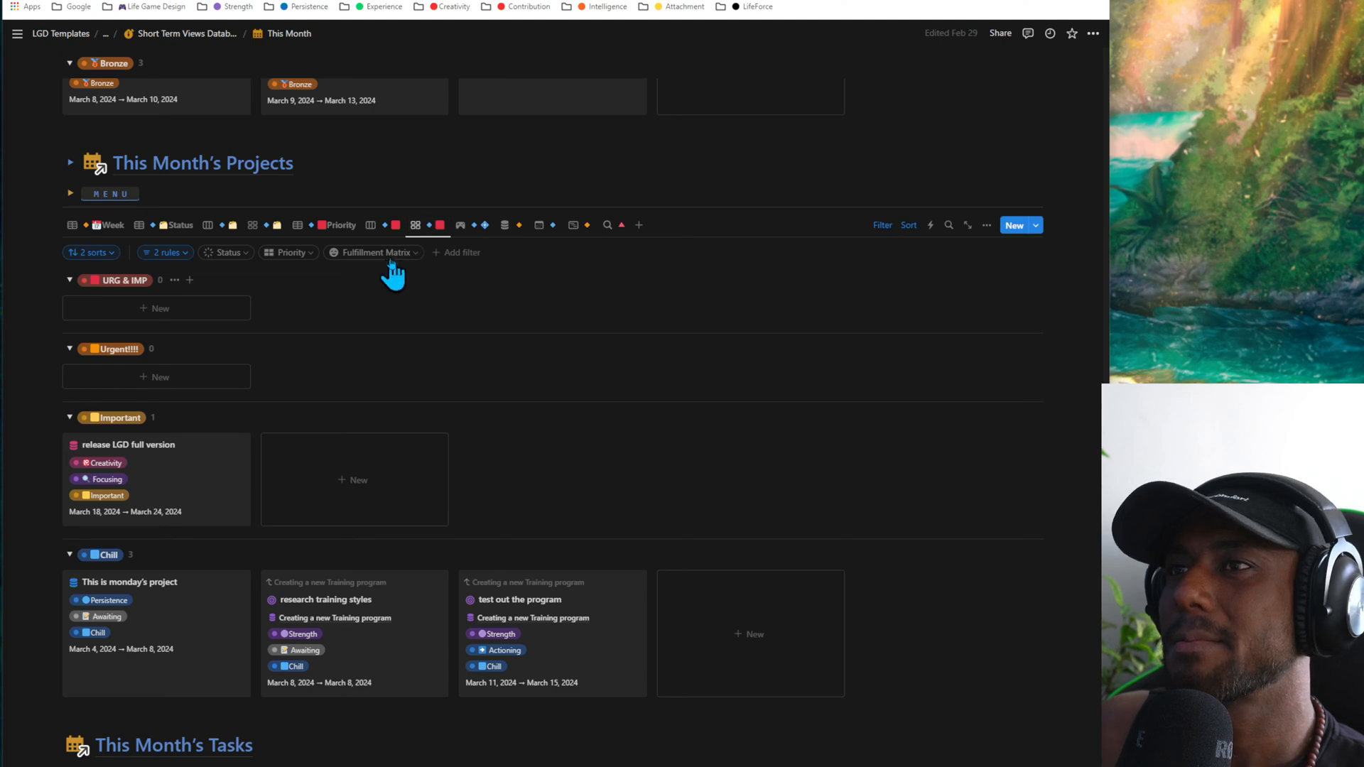
- Show This Month's Projects as a priority board, and as a SPECCIAL board with its Complete group collapsed
left_click(388, 227)
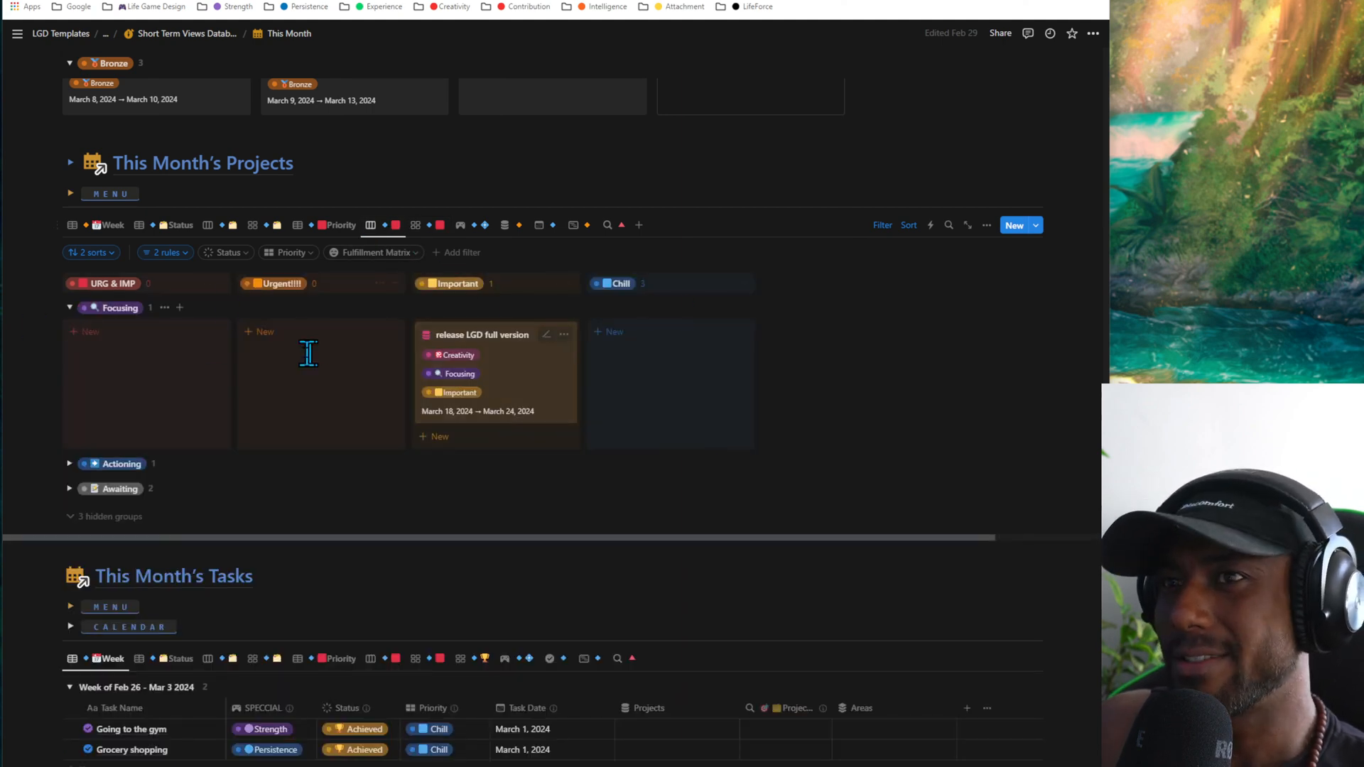
left_click(460, 226)
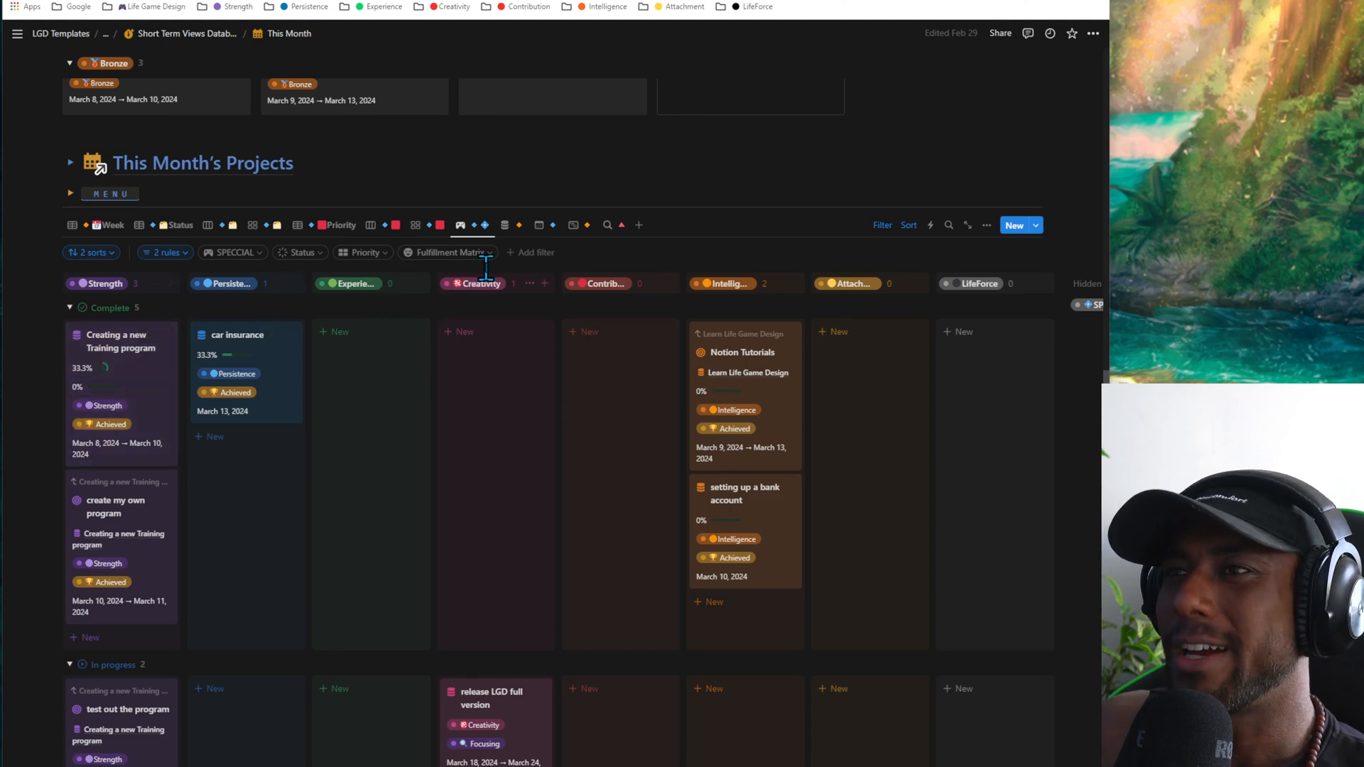
left_click(69, 307)
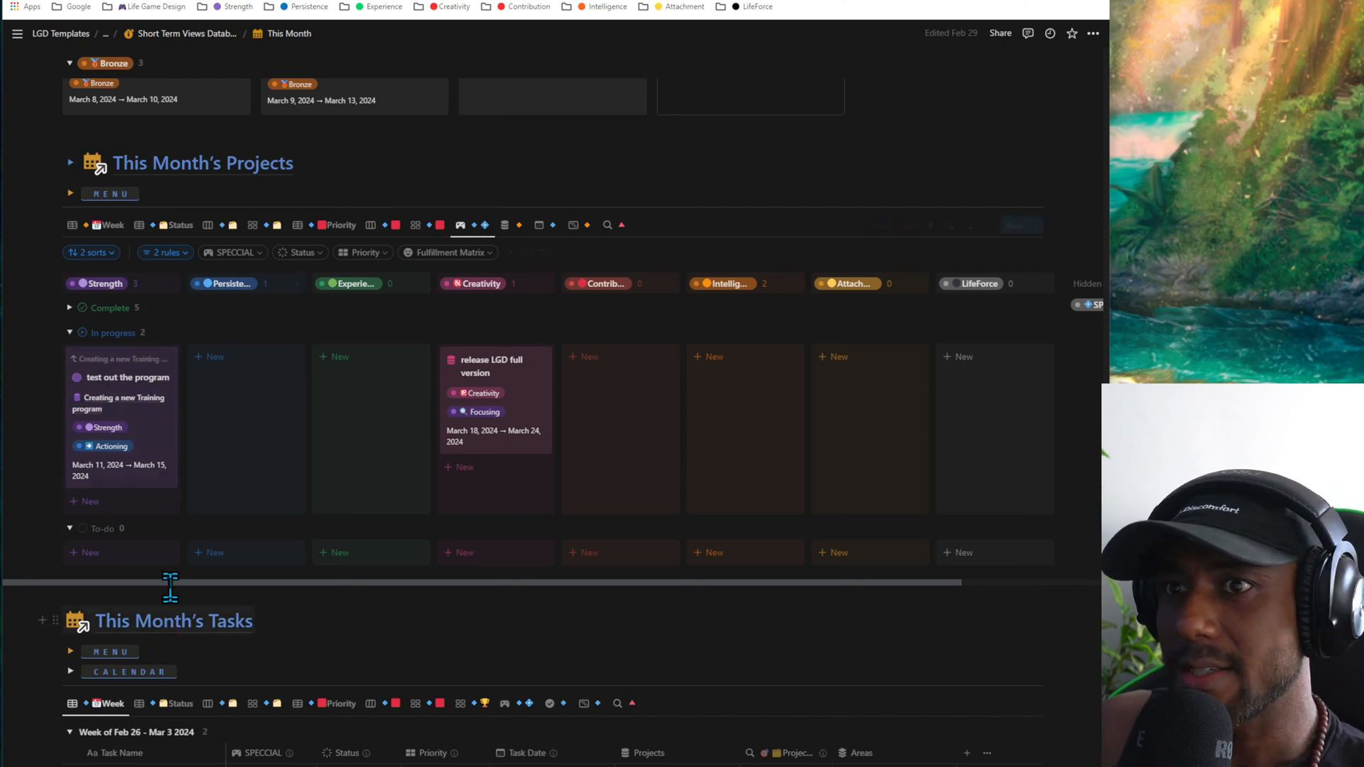
- Start a blank project in the Persistence column's To-do group, and close its page without filling it in
left_click(234, 557)
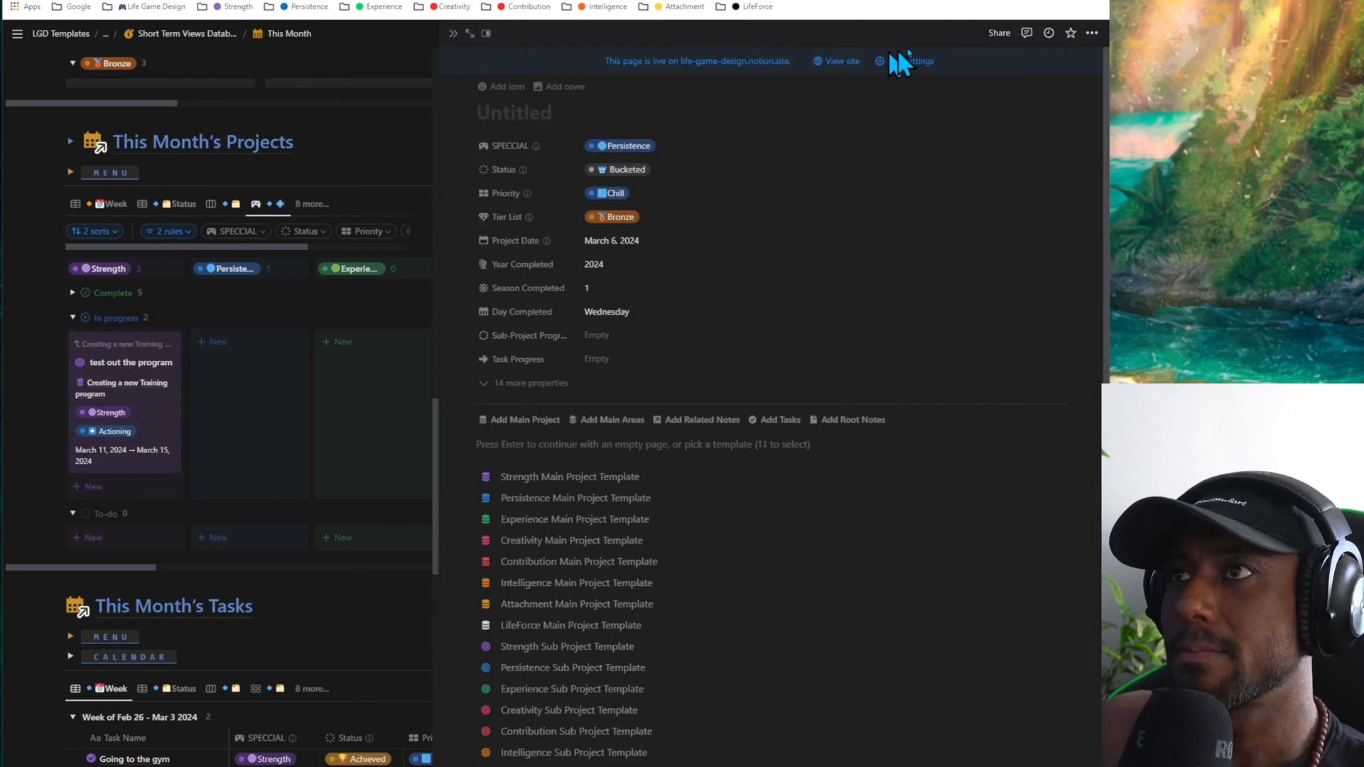
left_click(451, 33)
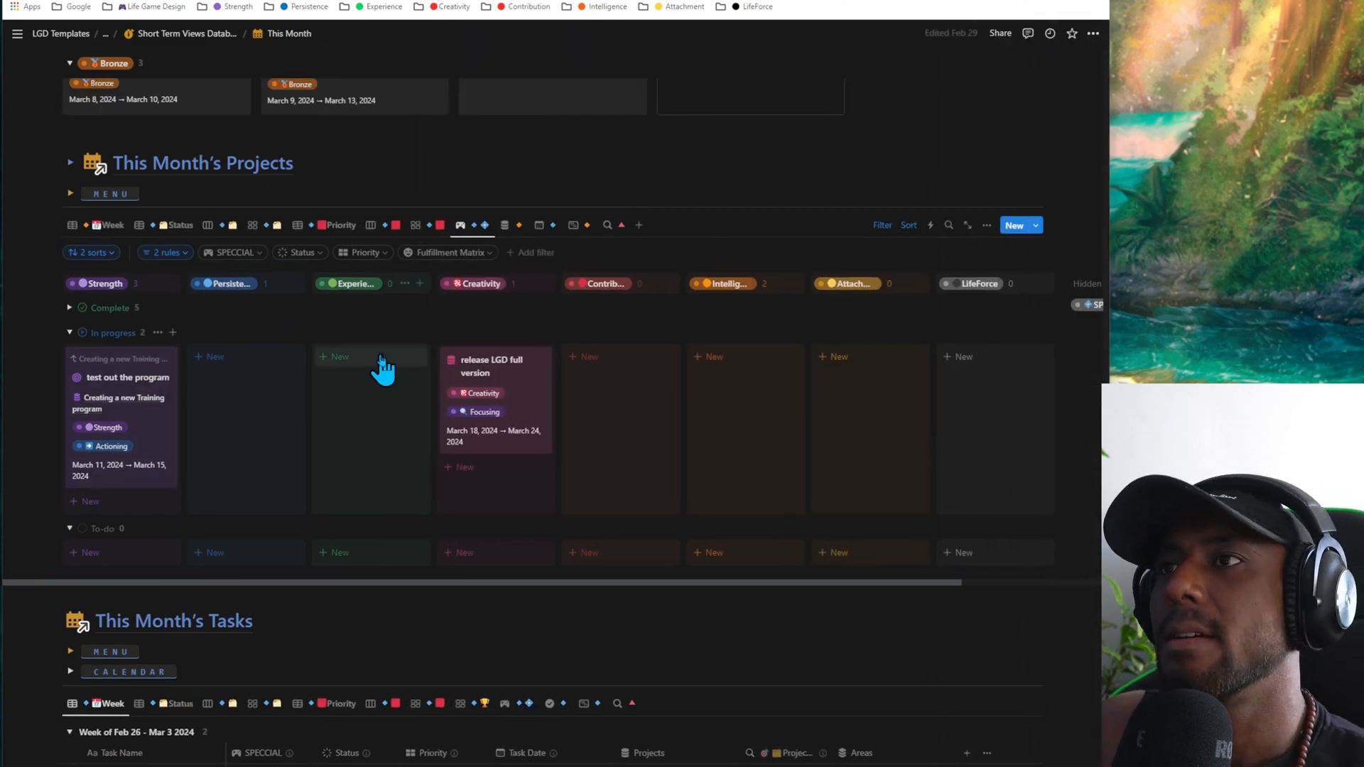
- Expand the Complete group, review the SPECCIAL board of This Month's Projects, and return to the Week table
left_click(70, 308)
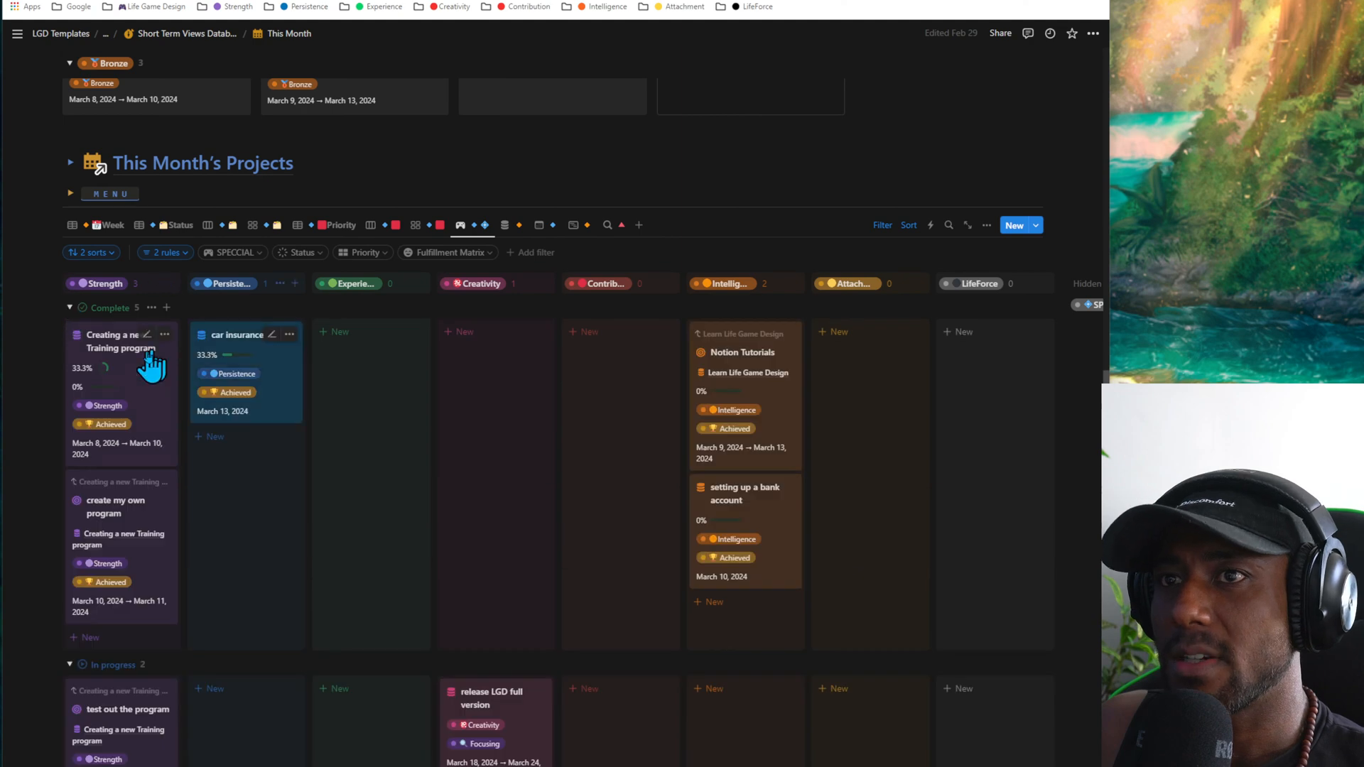
scroll(398, 417, "down", 3)
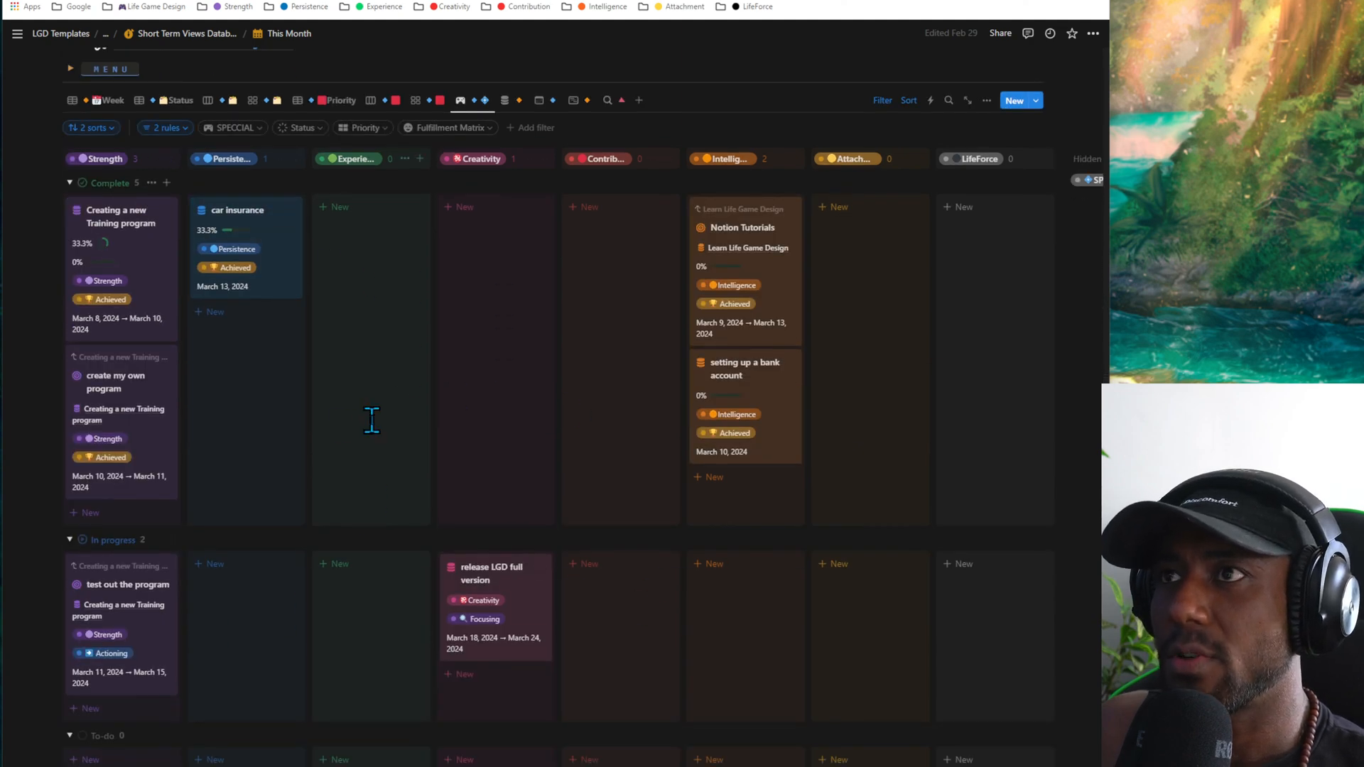
scroll(371, 420, "up", 4)
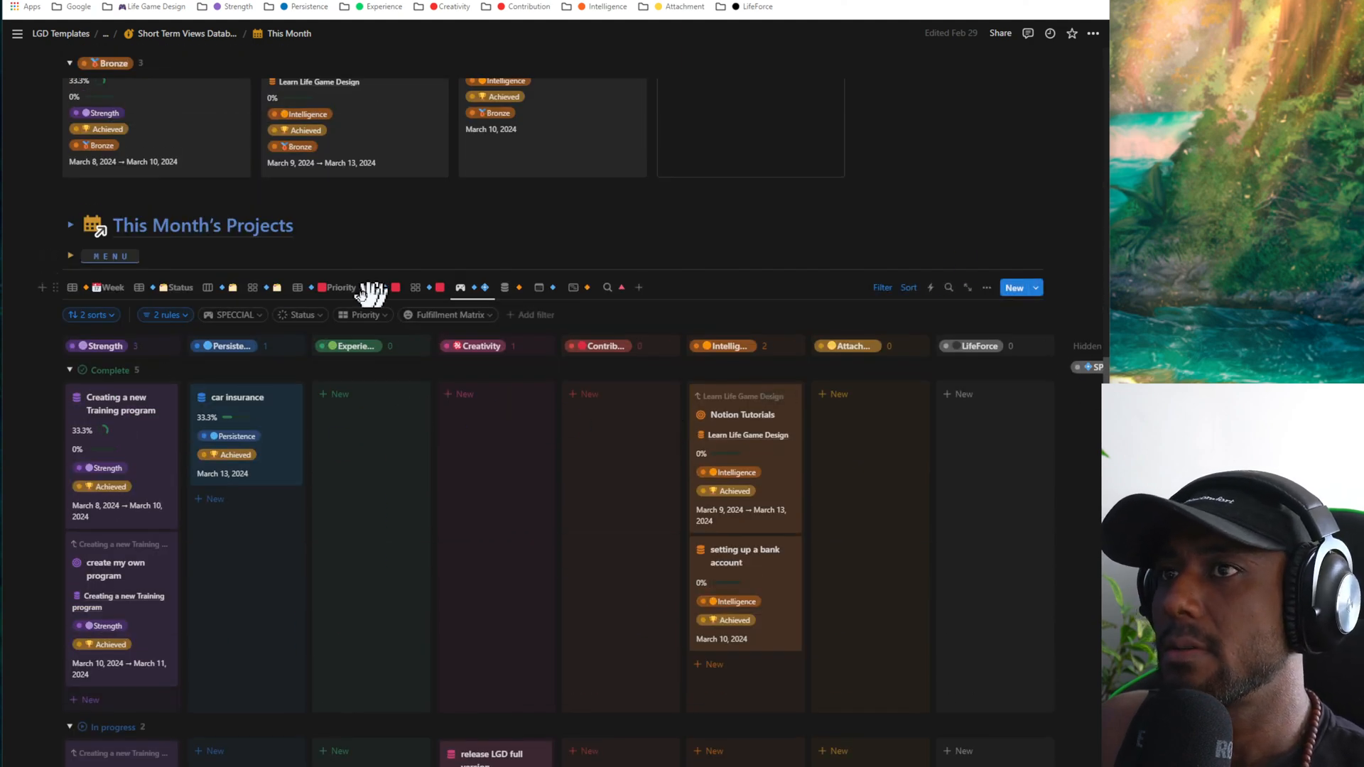
left_click(106, 288)
- Show This Month's Tasks as a SPECCIAL board, and return to the Week table
scroll(538, 291, "down", 9)
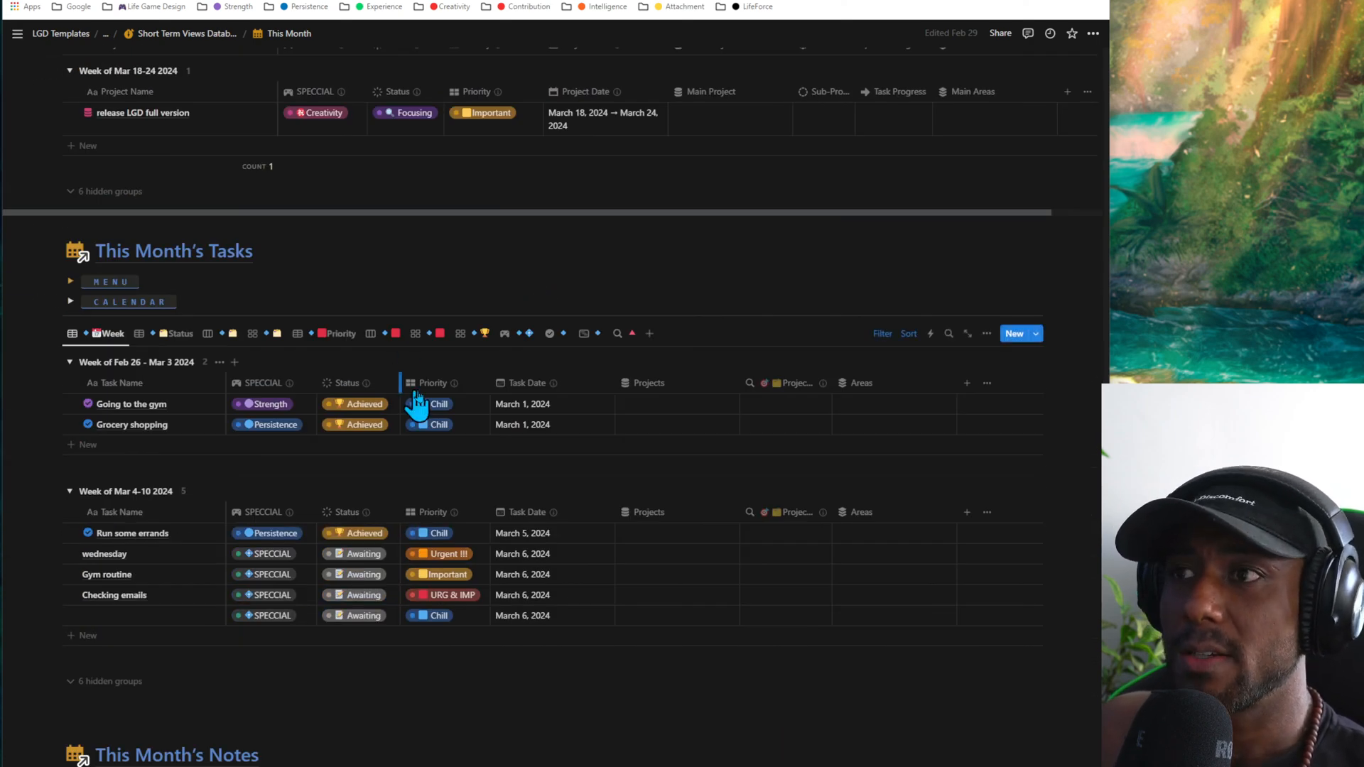
left_click(510, 335)
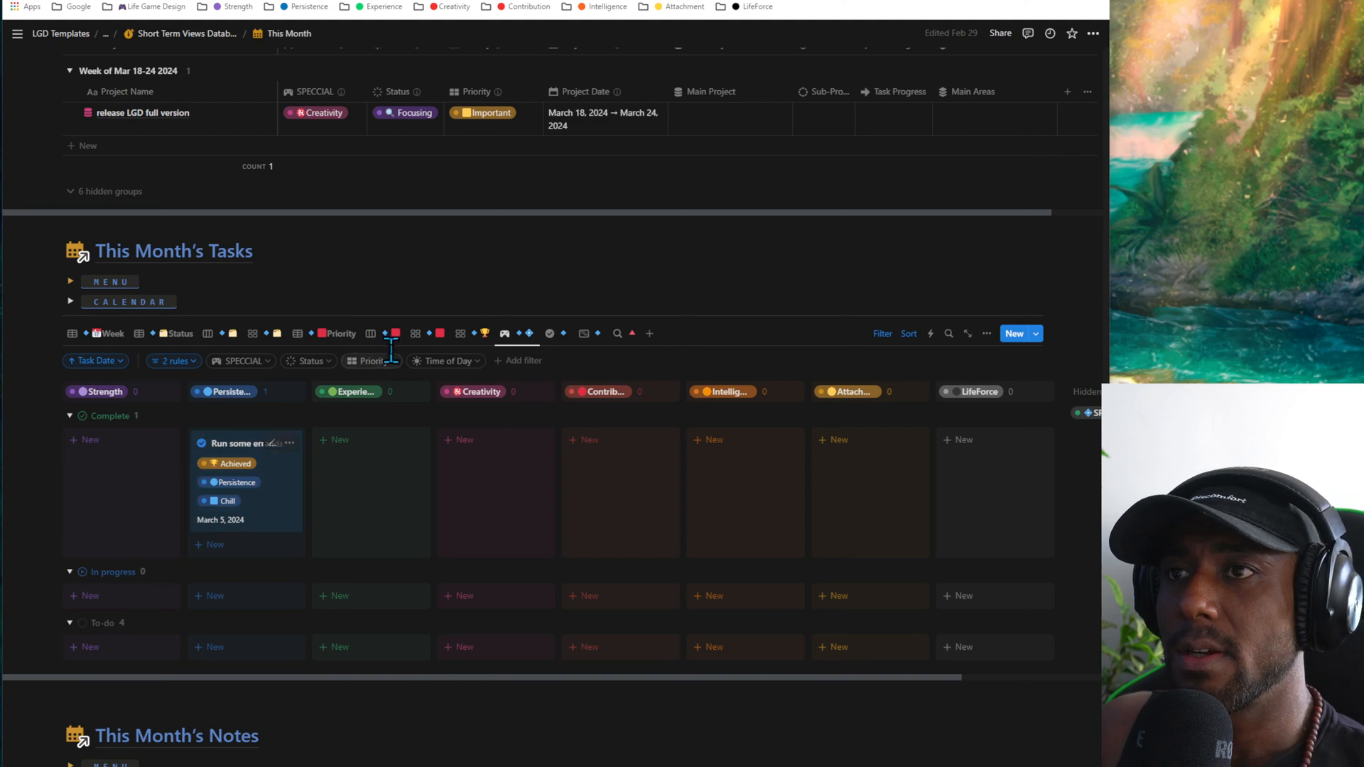
left_click(74, 334)
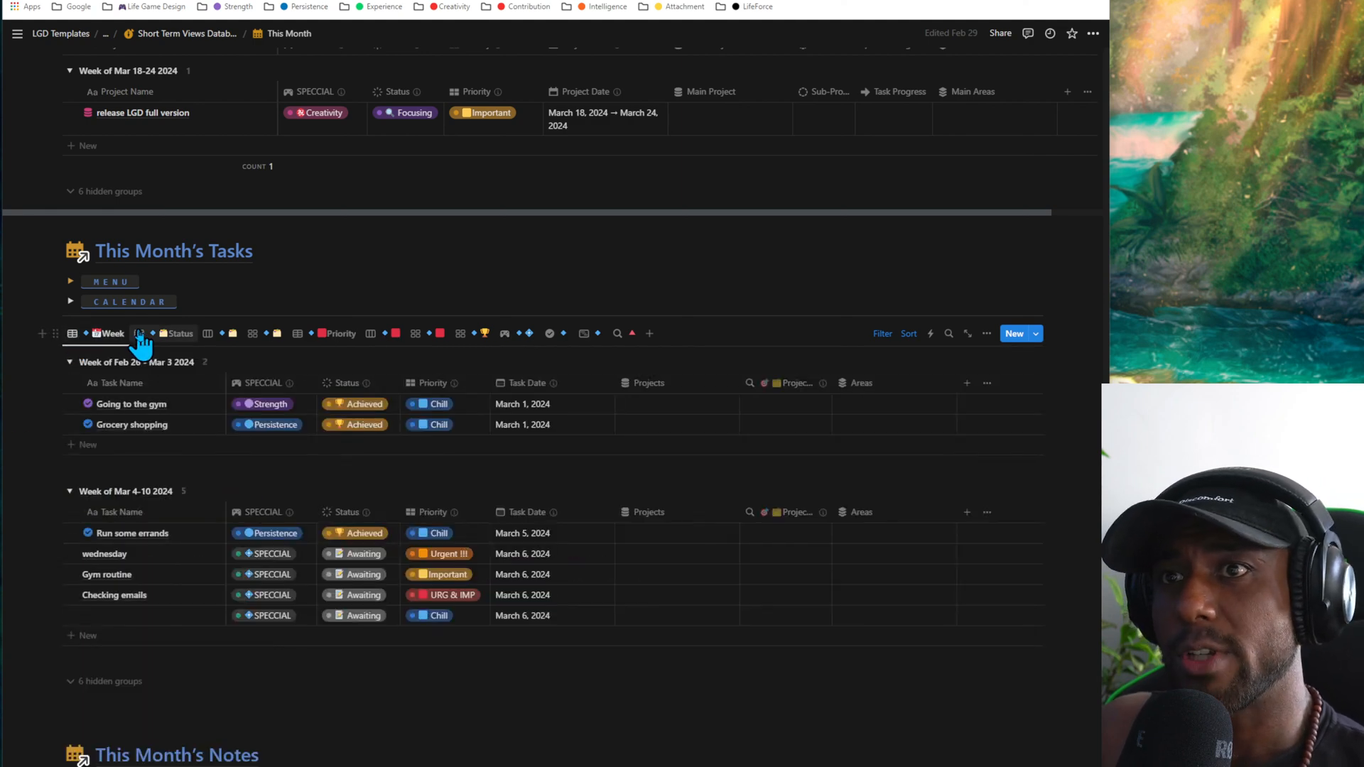
- Compare the Status, Week and Priority views of This Month's Tasks, ending on the priority board
left_click(174, 334)
left_click(226, 335)
left_click(256, 335)
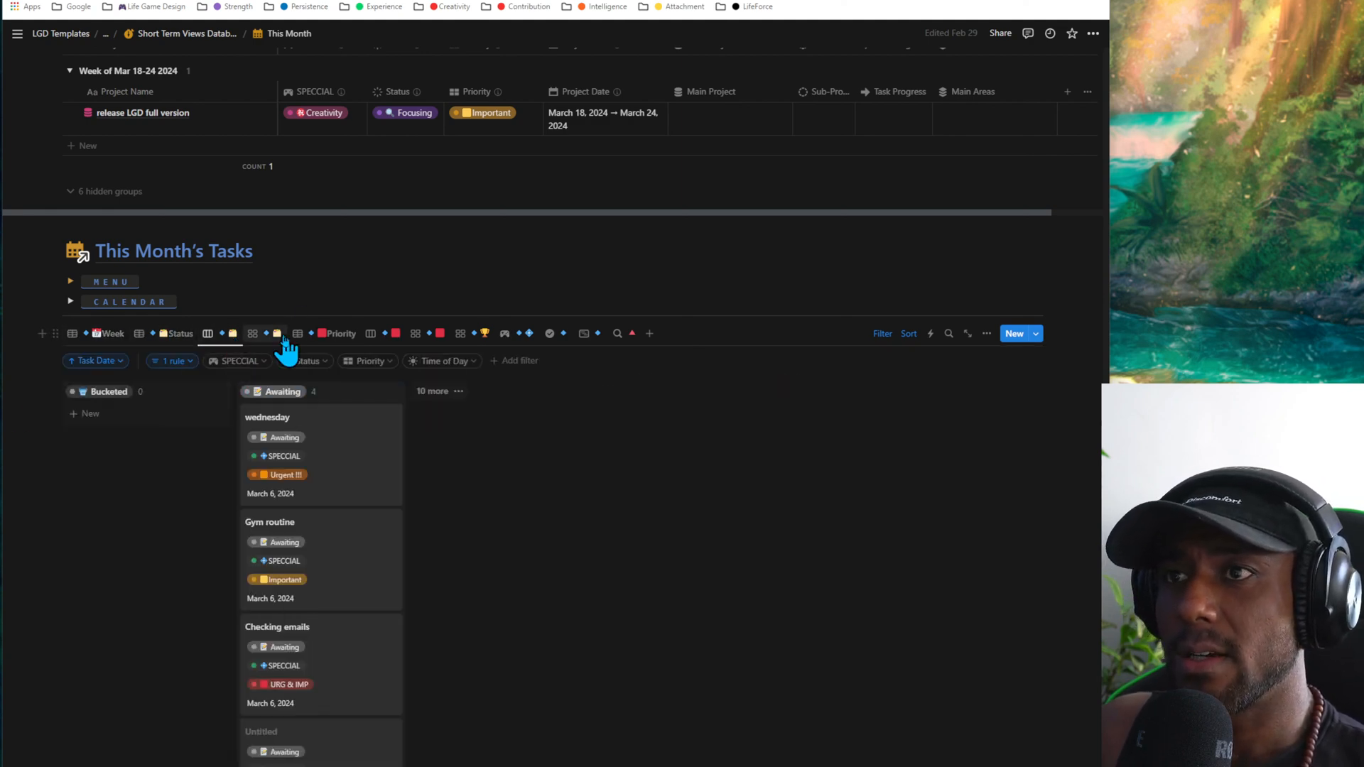
left_click(79, 335)
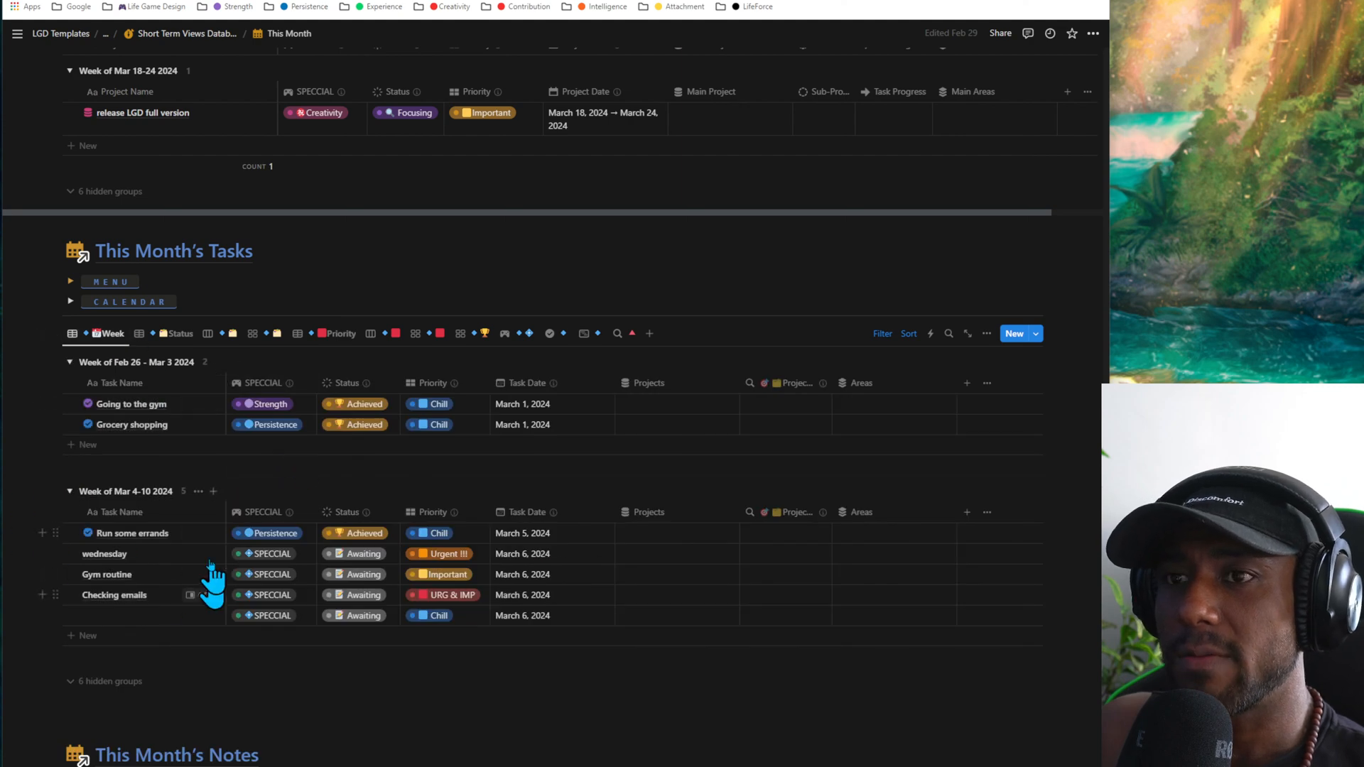
left_click(181, 334)
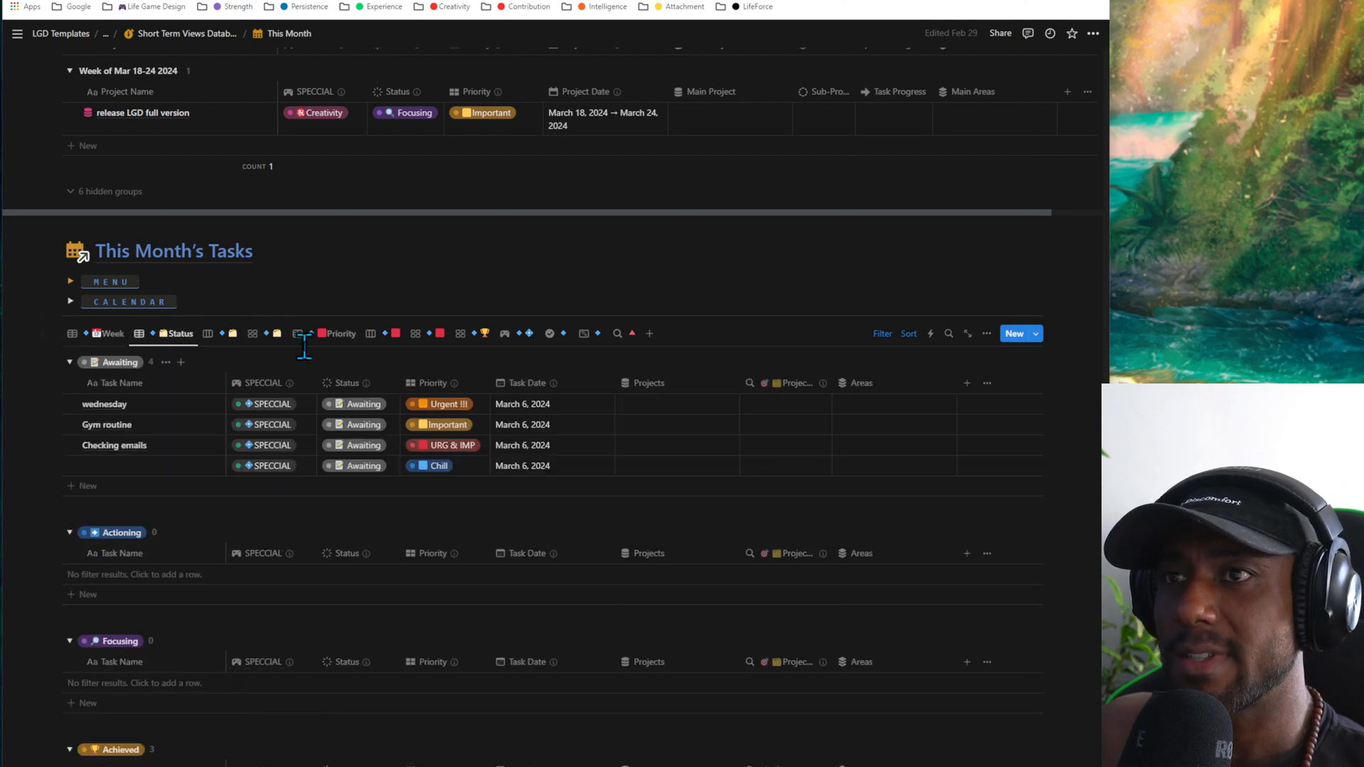
left_click(338, 335)
left_click(393, 336)
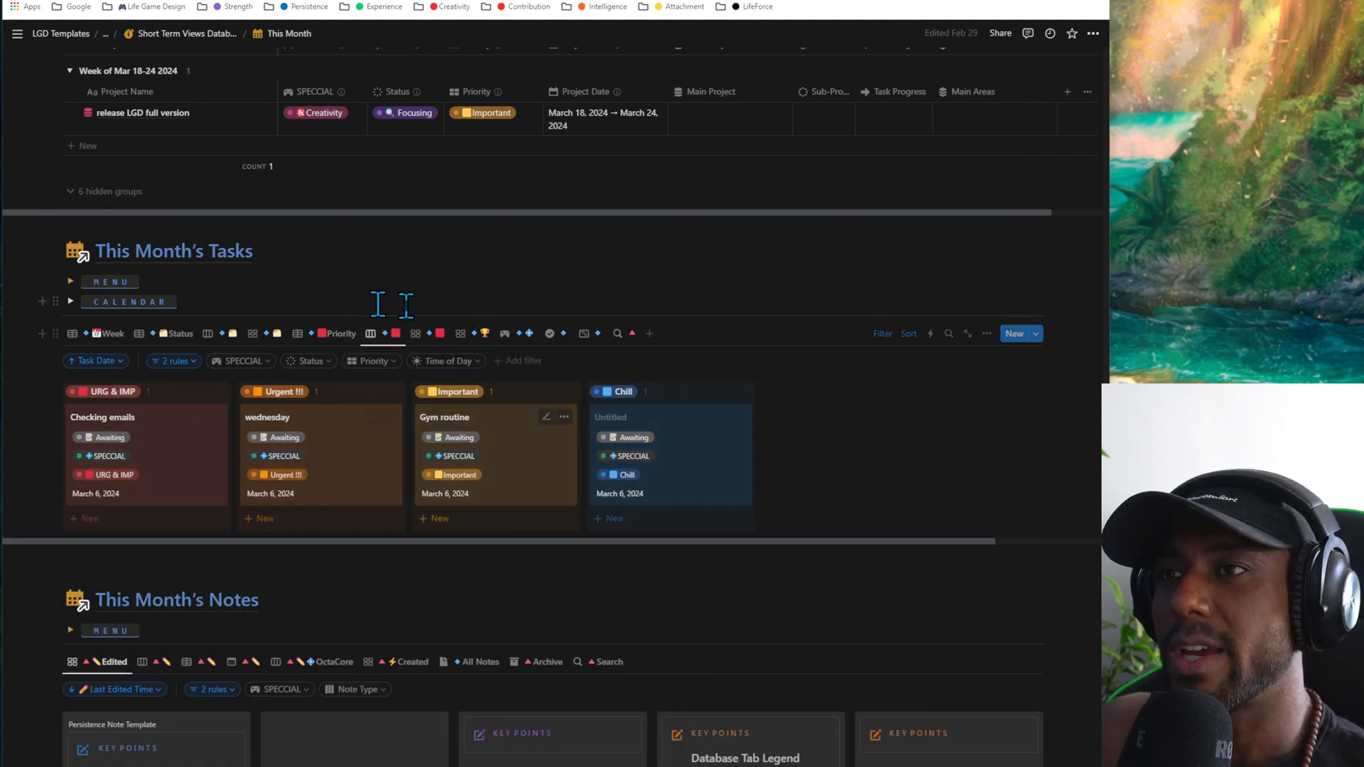
- Show This Month's Notes as a last-edited board grouped by note type, and switch to the OctaCore view
scroll(380, 304, "down", 7)
scroll(405, 320, "up", 2)
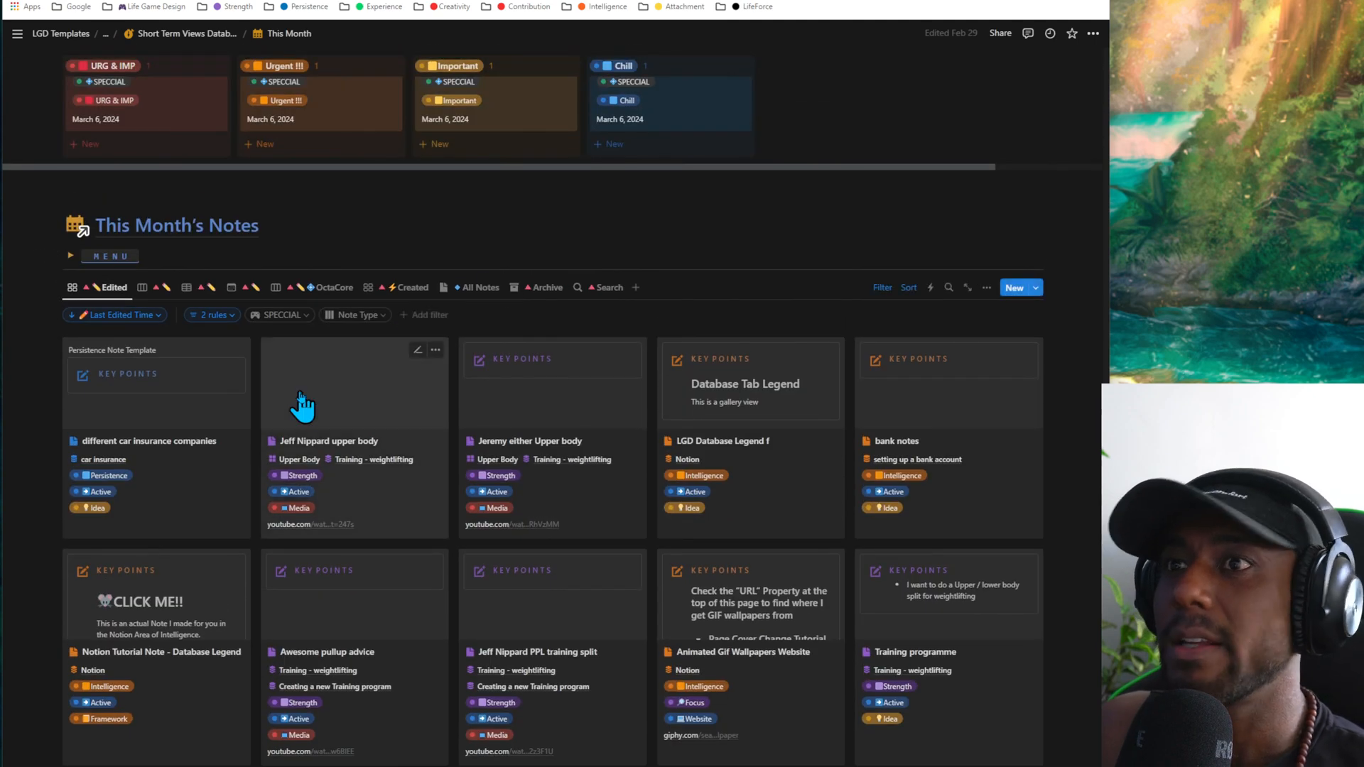
left_click(162, 288)
scroll(248, 469, "down", 1)
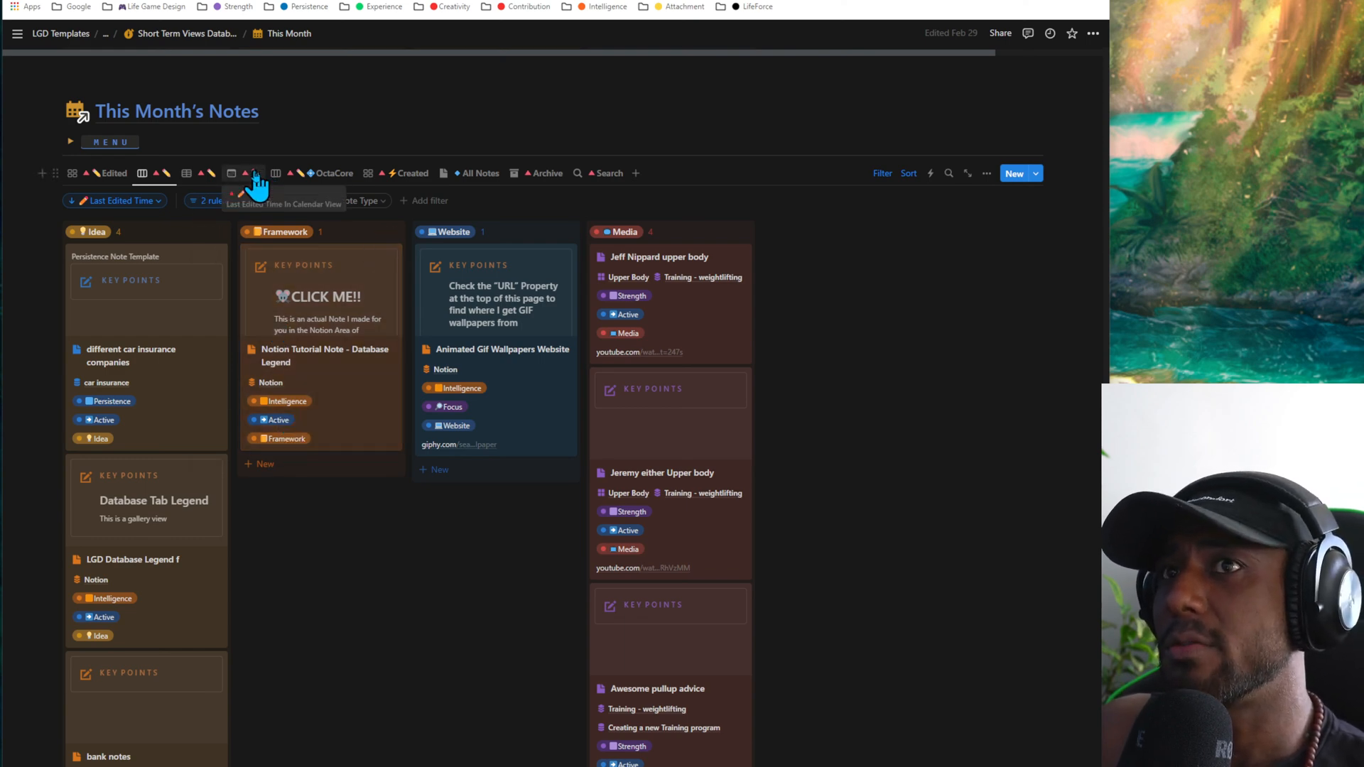
left_click(289, 176)
- Check the Short Term Views tutorial under This Month's Projects, collapse it, and return to the page's navigation links
scroll(351, 521, "up", 4)
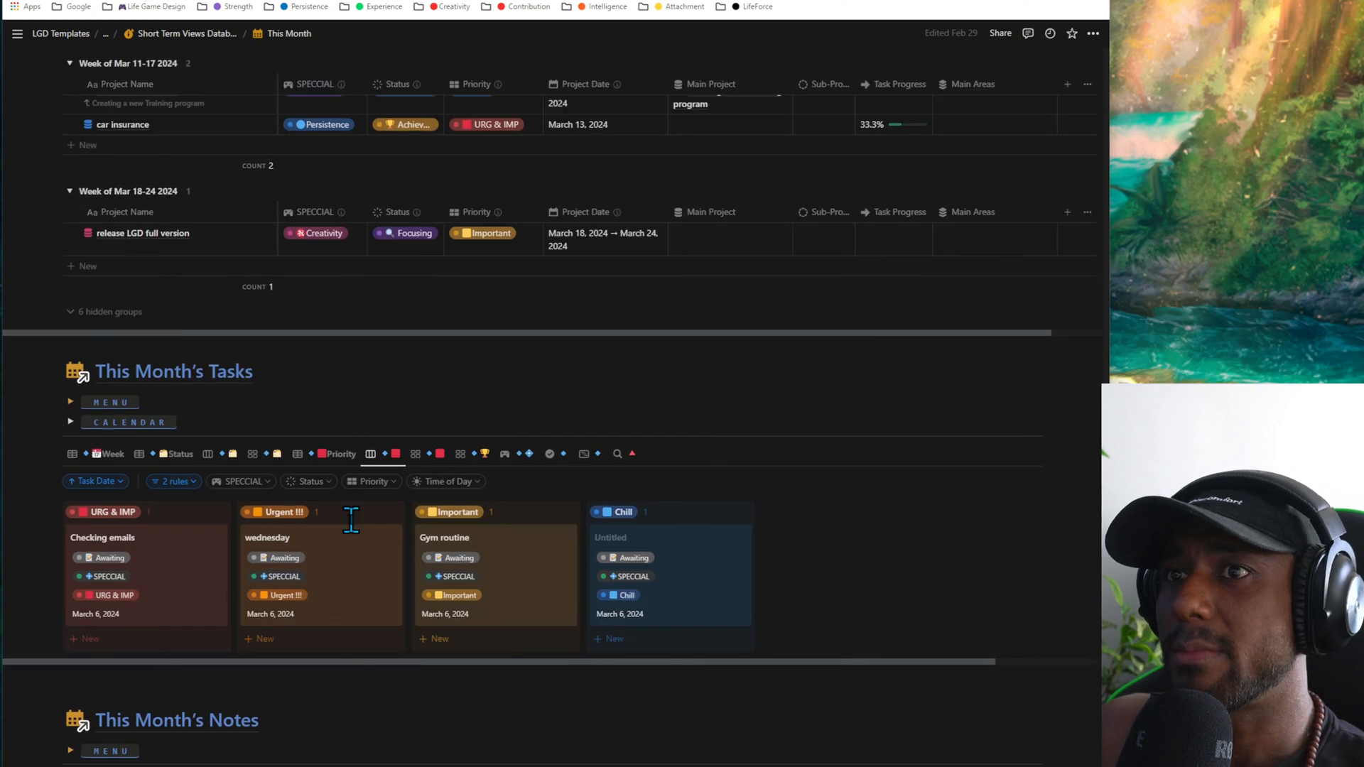
scroll(350, 519, "up", 10)
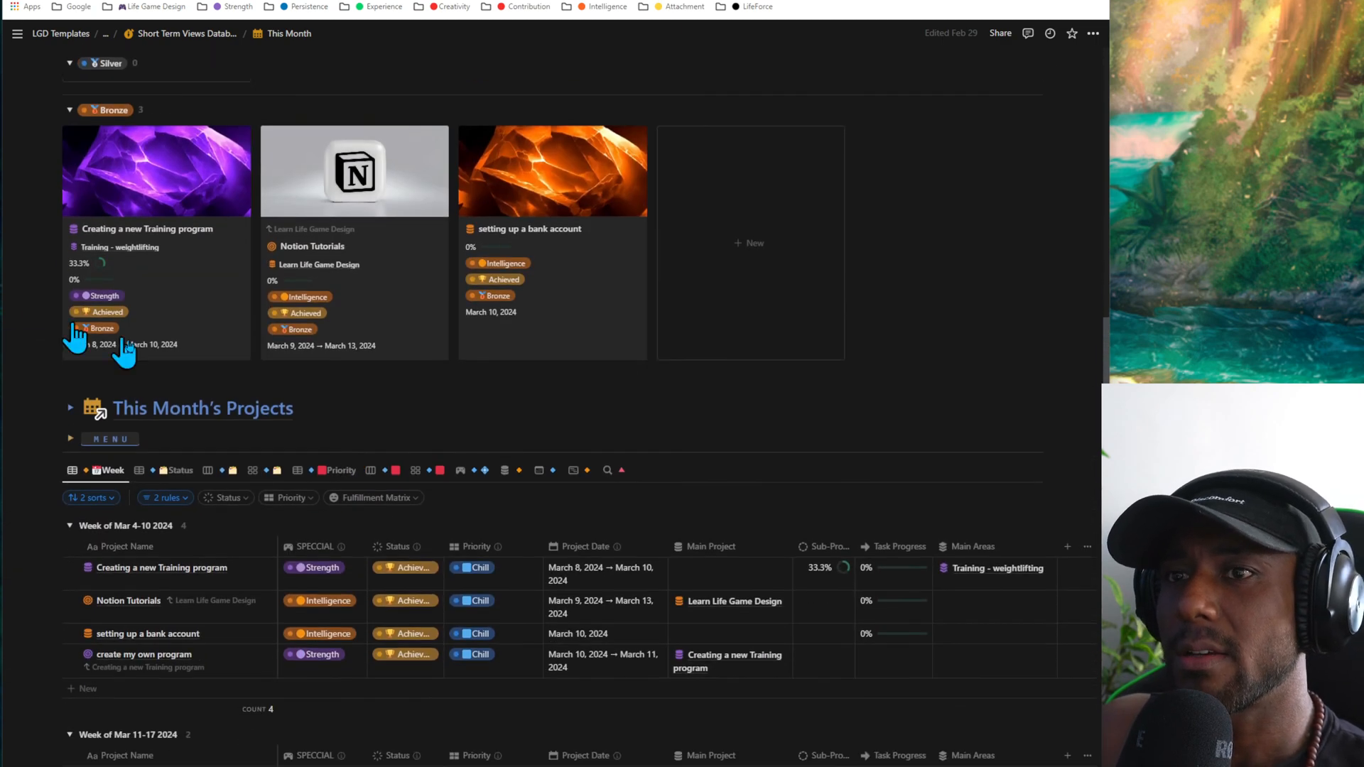
left_click(72, 410)
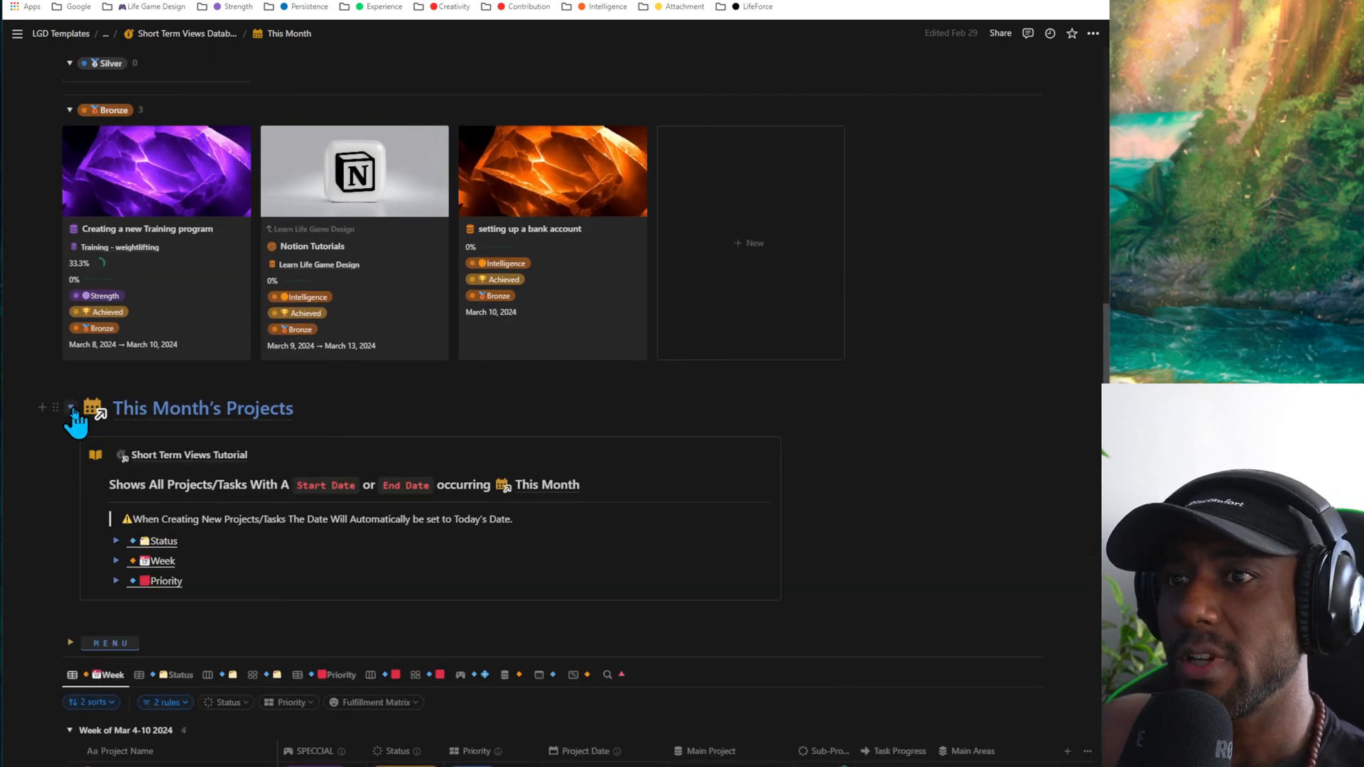
left_click(72, 410)
scroll(622, 550, "up", 8)
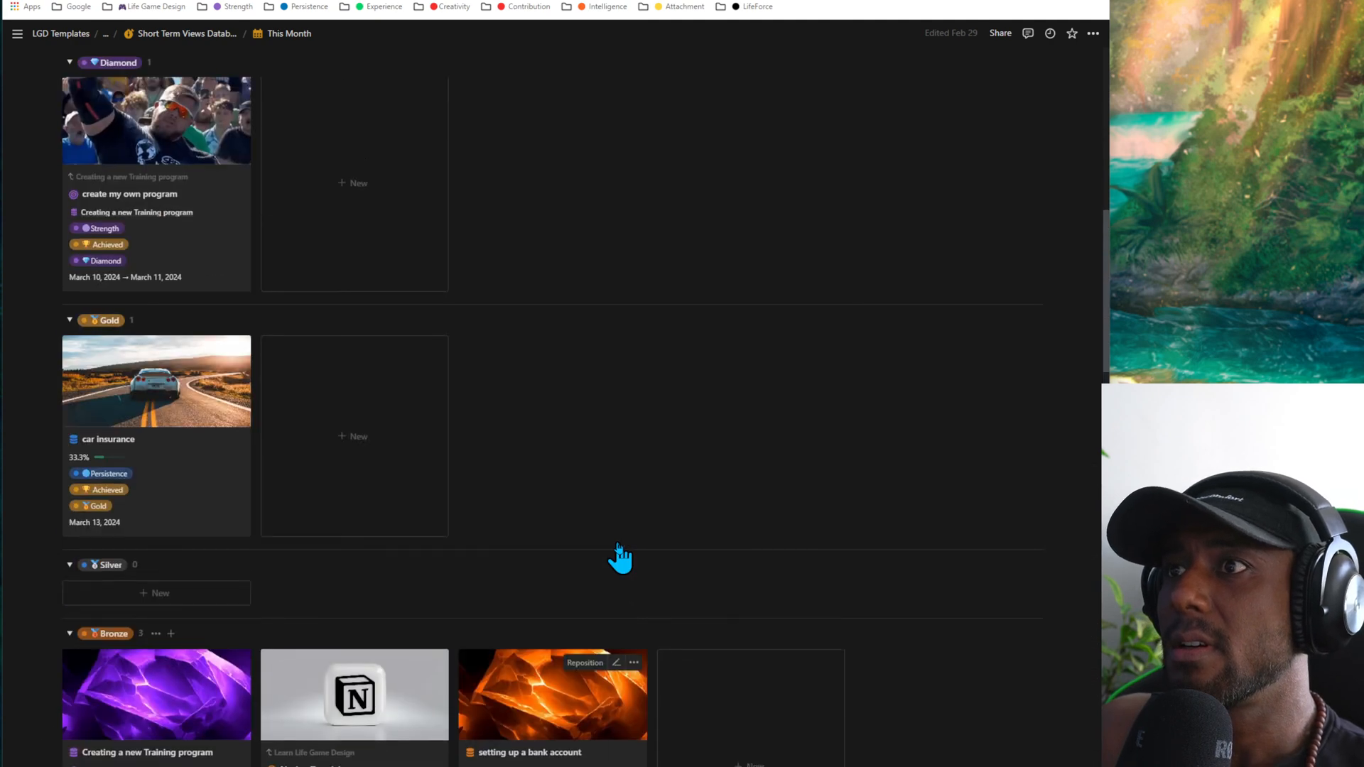
scroll(620, 558, "up", 9)
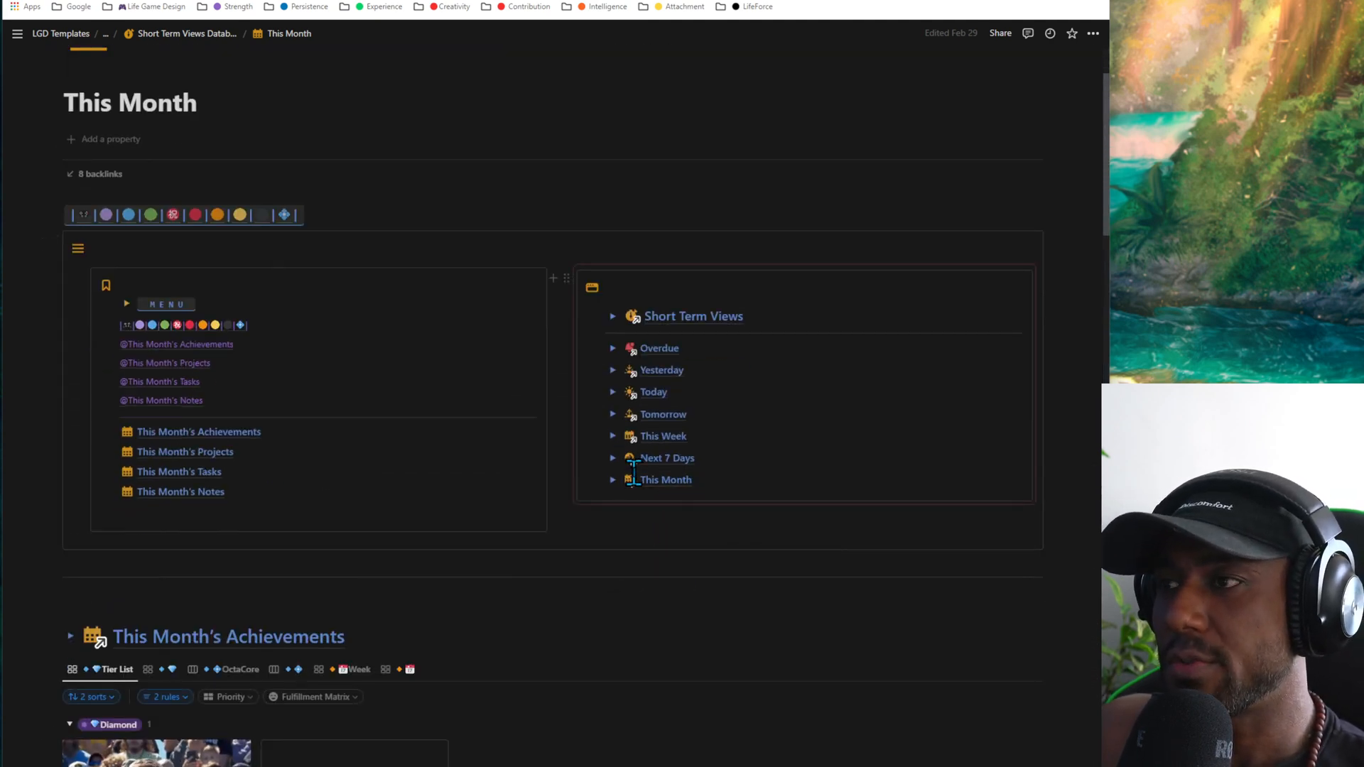
mouse_move(636, 486)
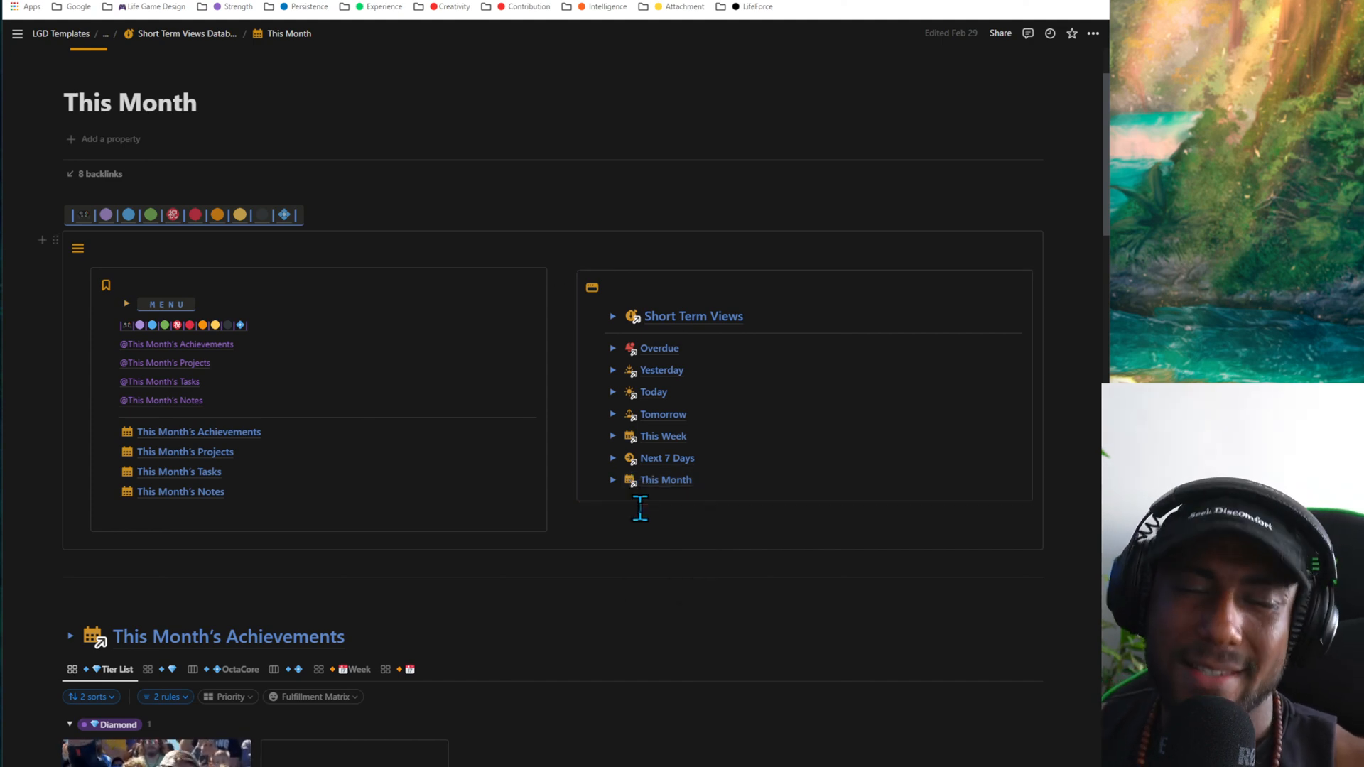
left_click(640, 508)
key("BackSpace")
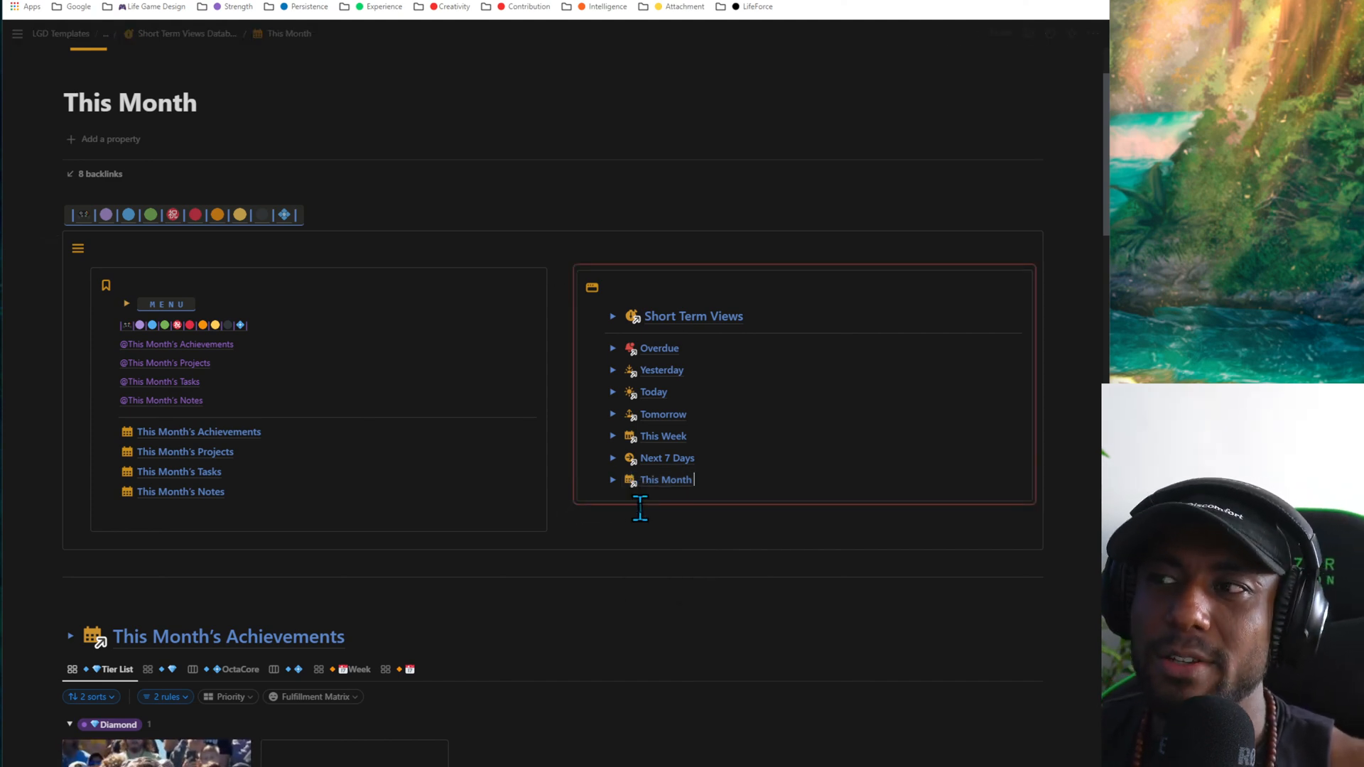
left_click(640, 508)
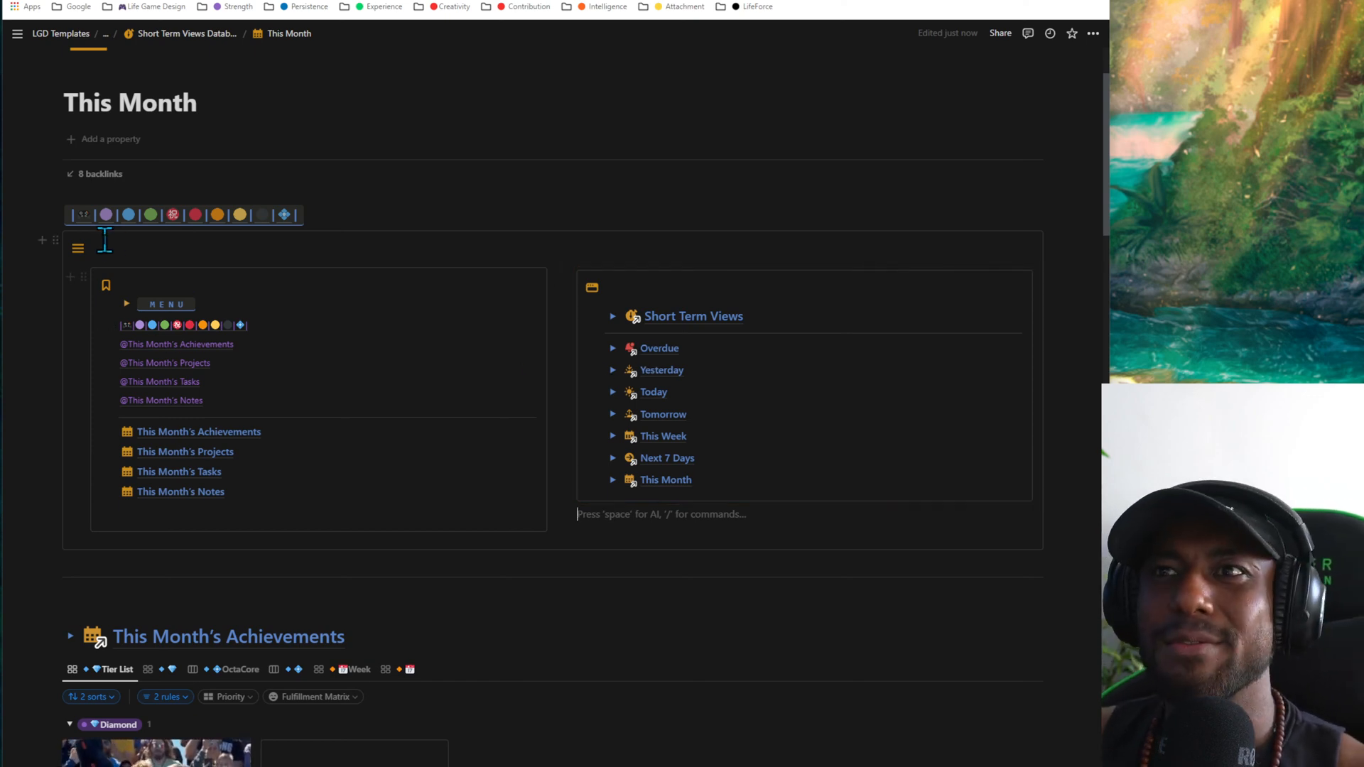
- Go to the LGD Pro Alpha V3 Dashboard, collapse Short Term Views in its Navigation, and preview Year / Season Views
left_click(90, 217)
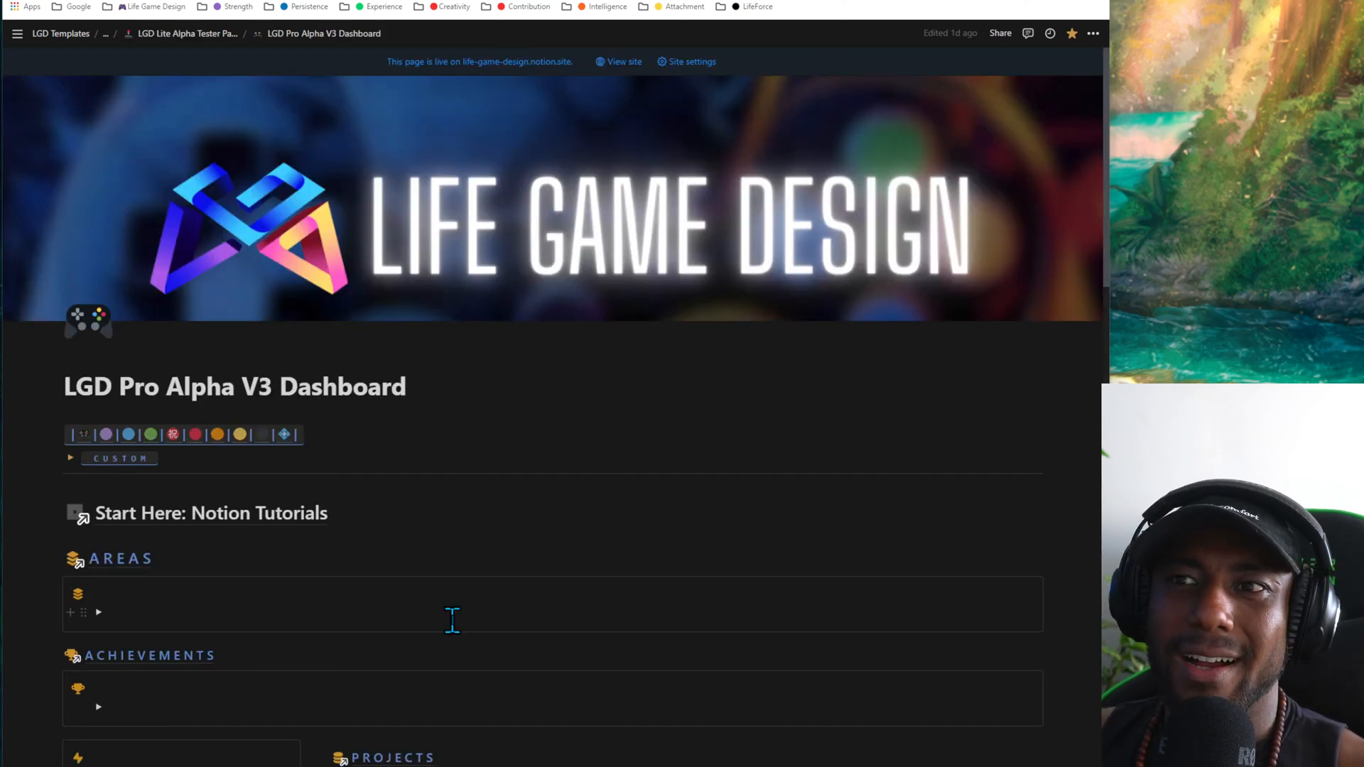
left_click(414, 517)
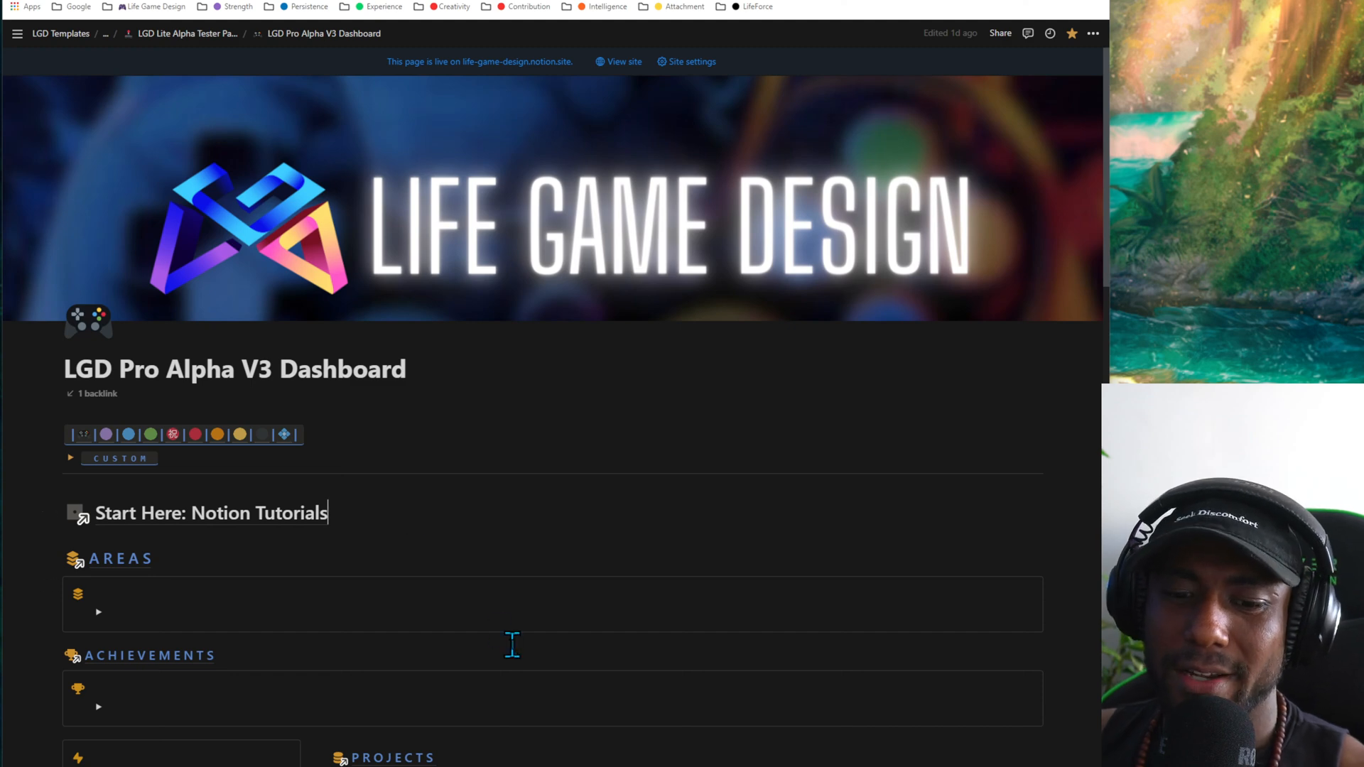
scroll(511, 644, "down", 5)
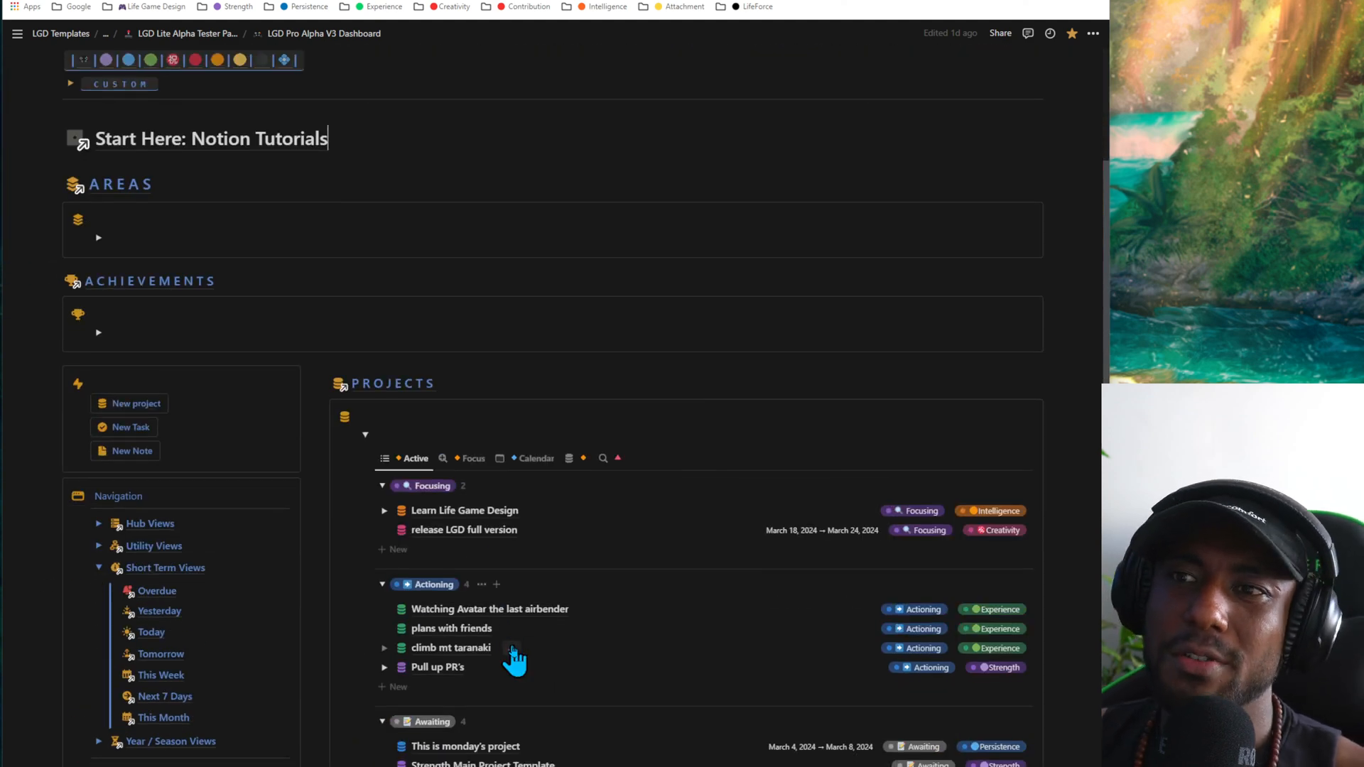
left_click(98, 568)
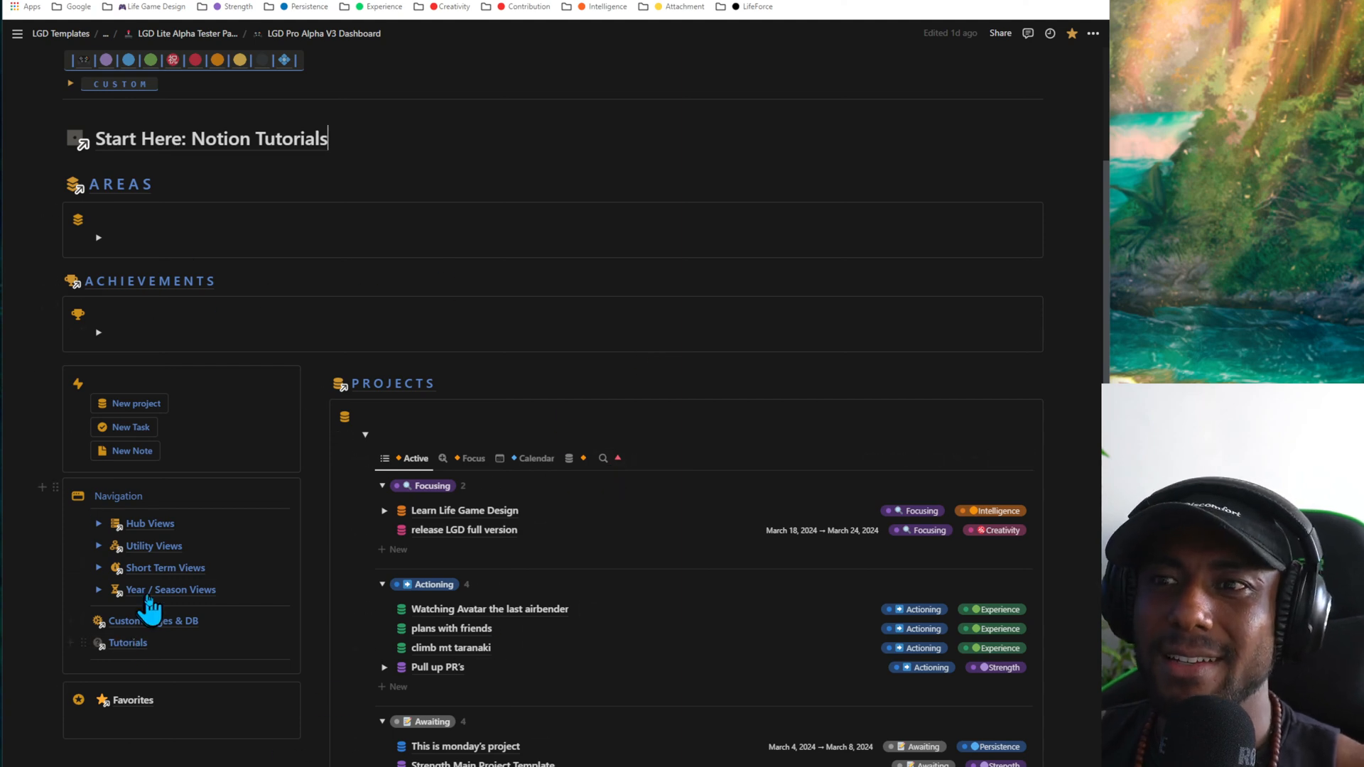
mouse_move(147, 598)
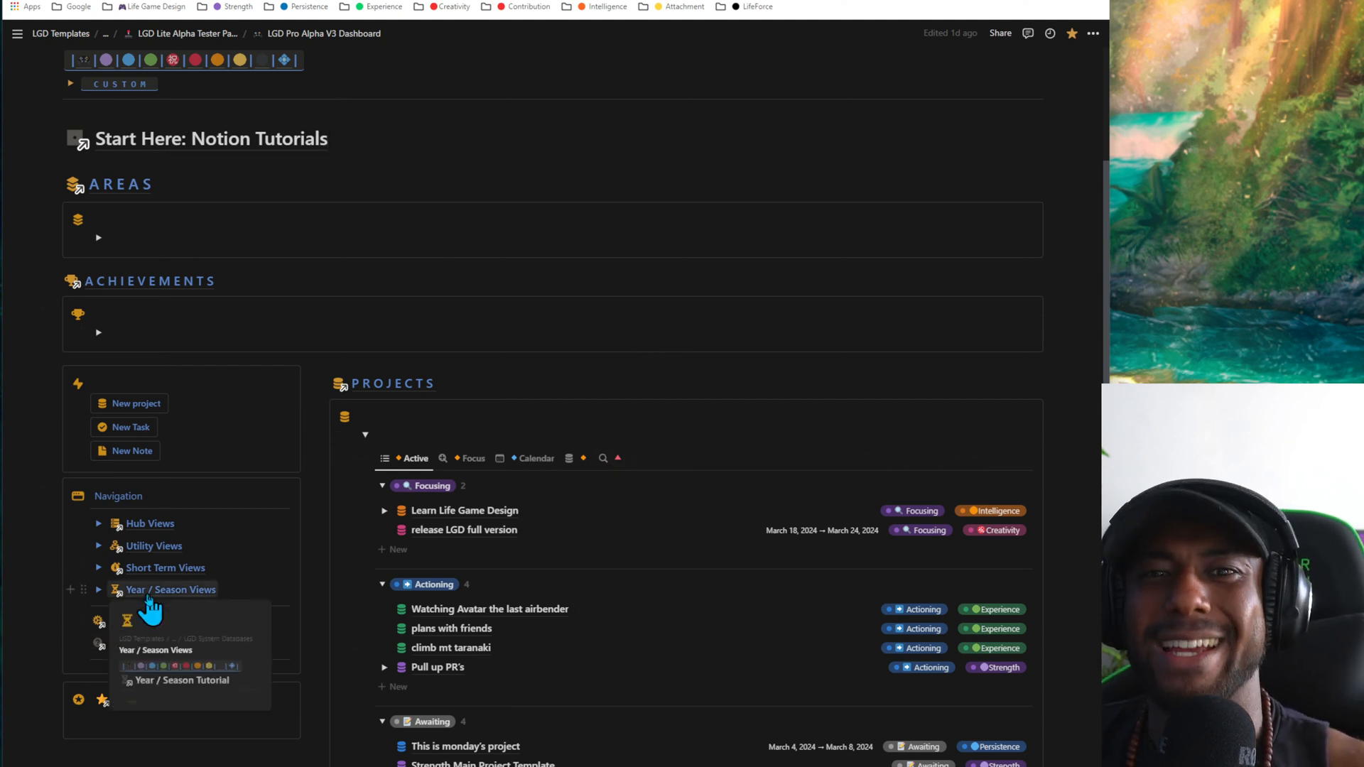